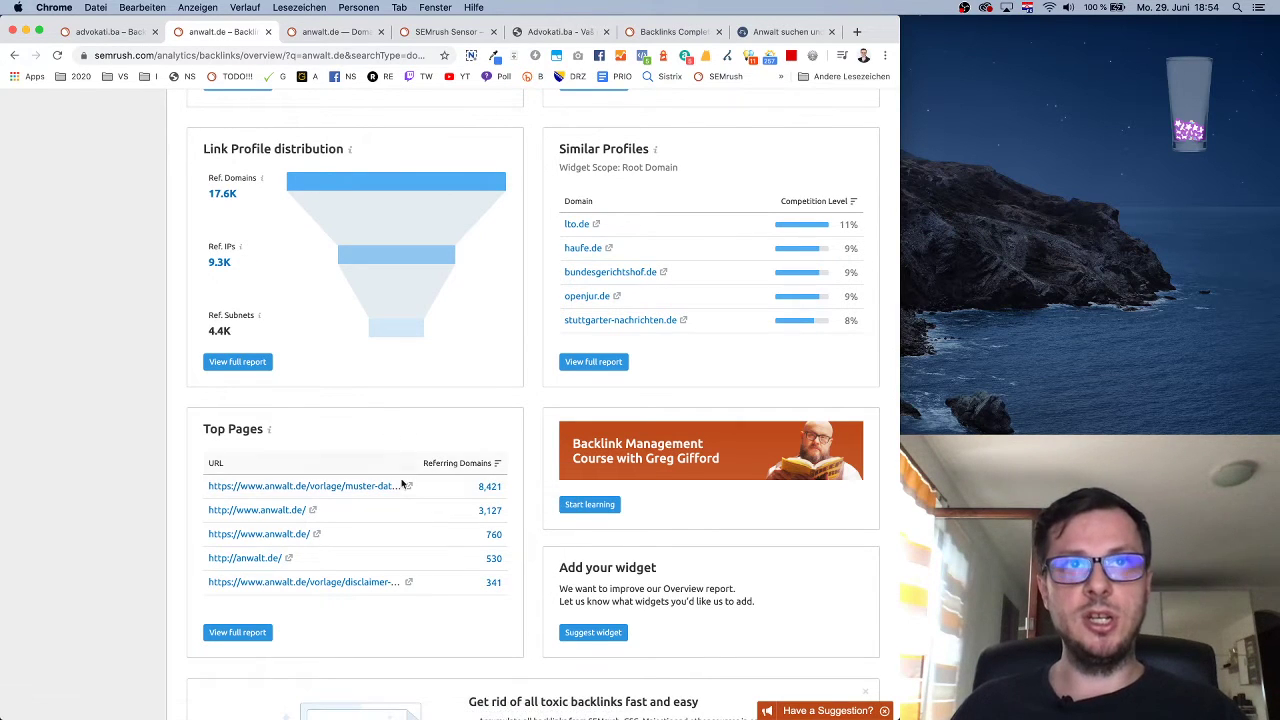
- Open anwalt.de's top page by referring domains, the Muster-Datenschutzerklärung template, beside the backlink report and examine its content
click(409, 489)
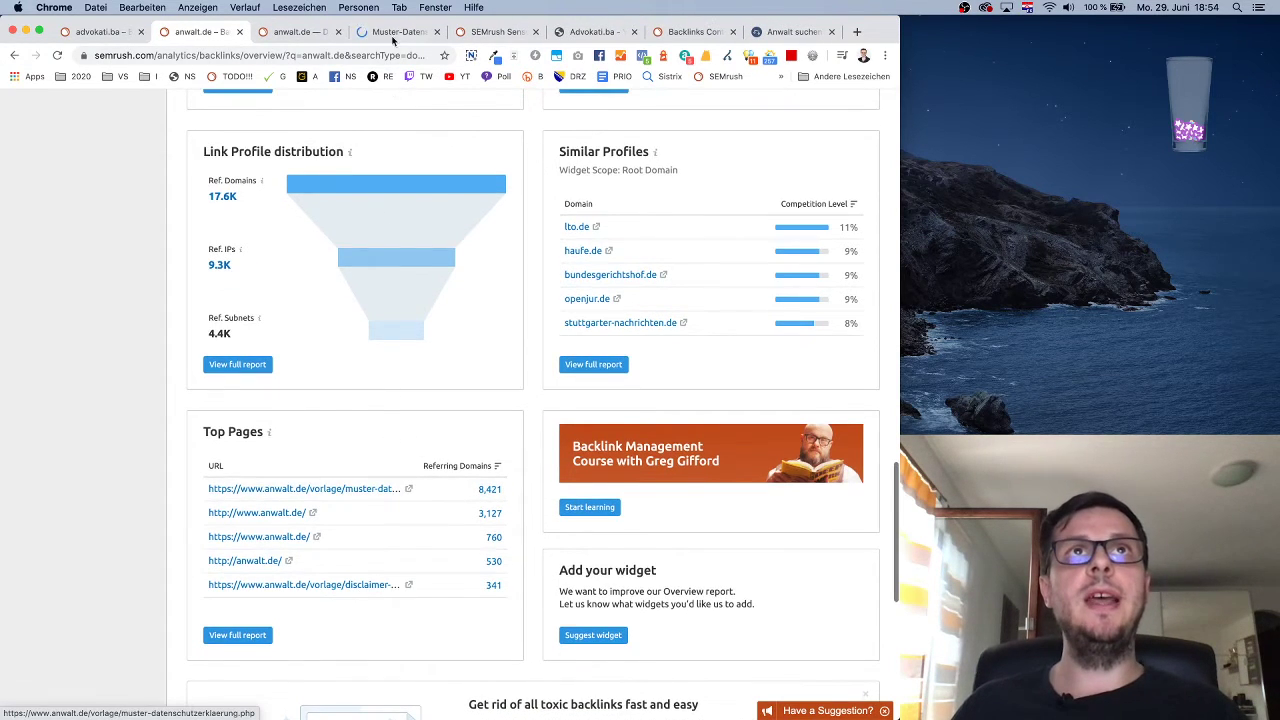
click(398, 31)
drag(398, 35, 325, 37)
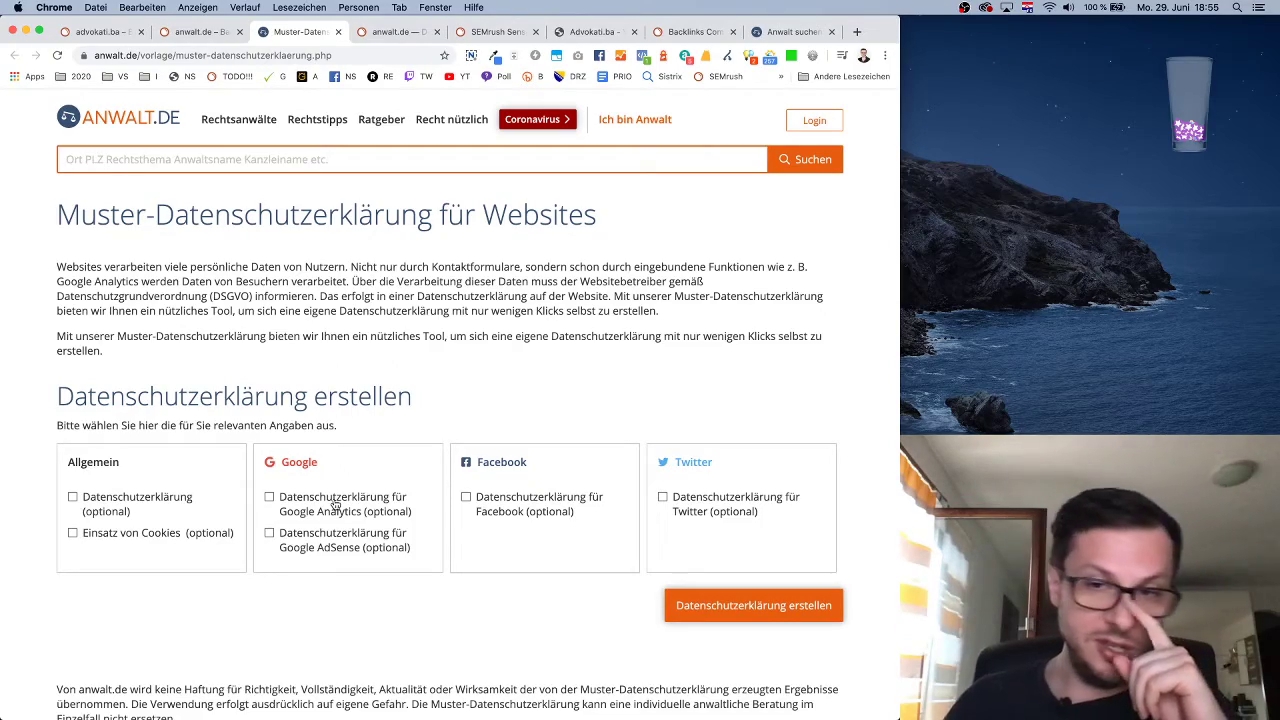
scroll(487, 443, down, 3)
scroll(490, 443, up, 4)
scroll(460, 340, down, 5)
scroll(434, 240, up, 10)
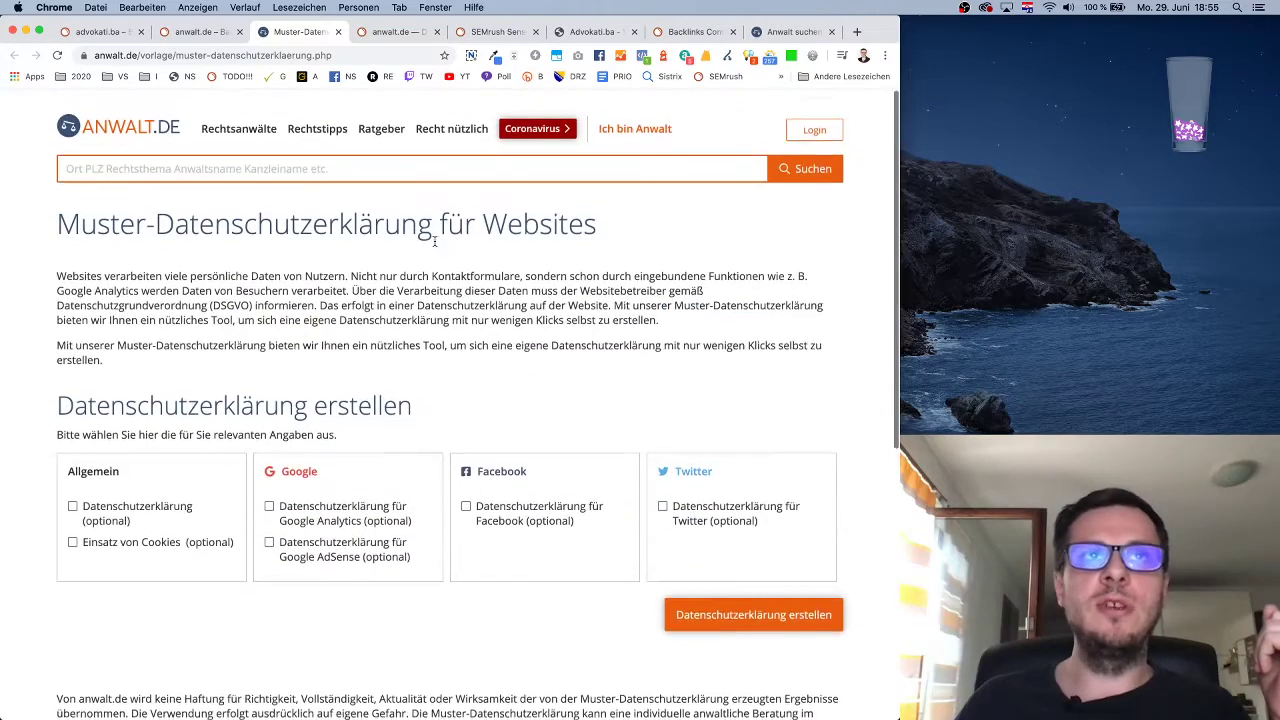
- Open the full Top Pages report for anwalt.de and examine which indexed pages attract the most referring domains
click(206, 36)
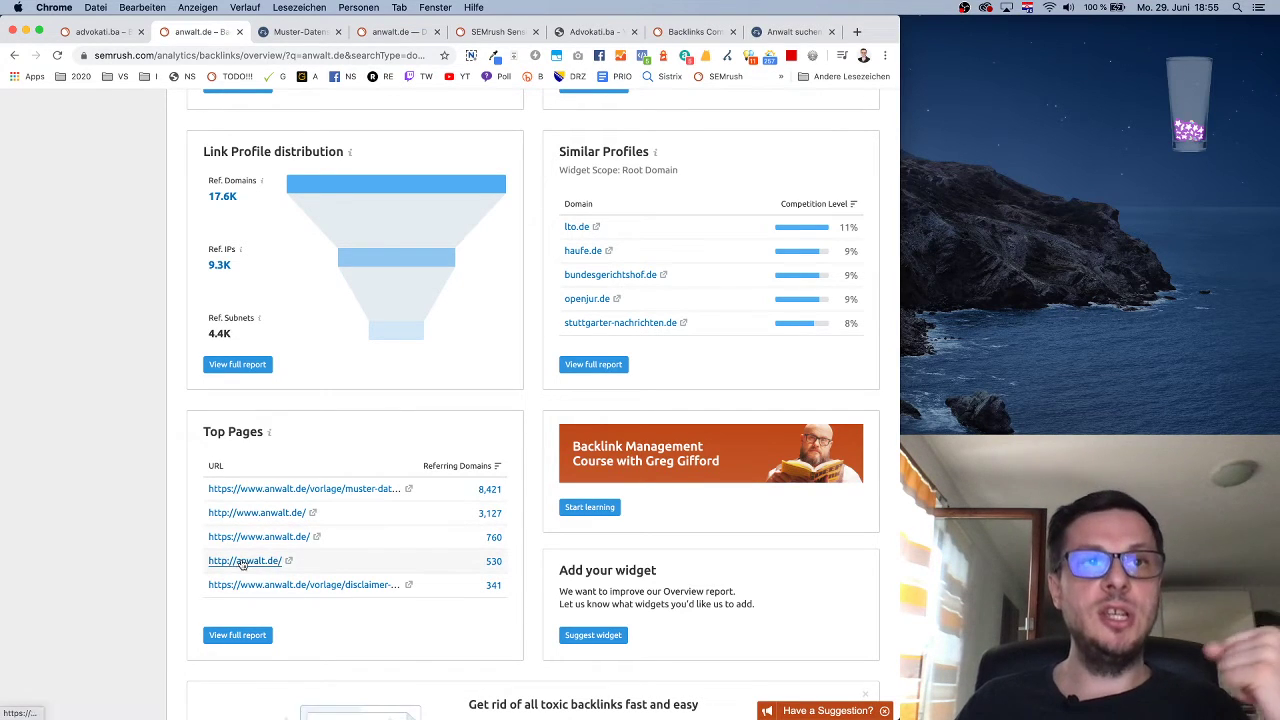
click(242, 634)
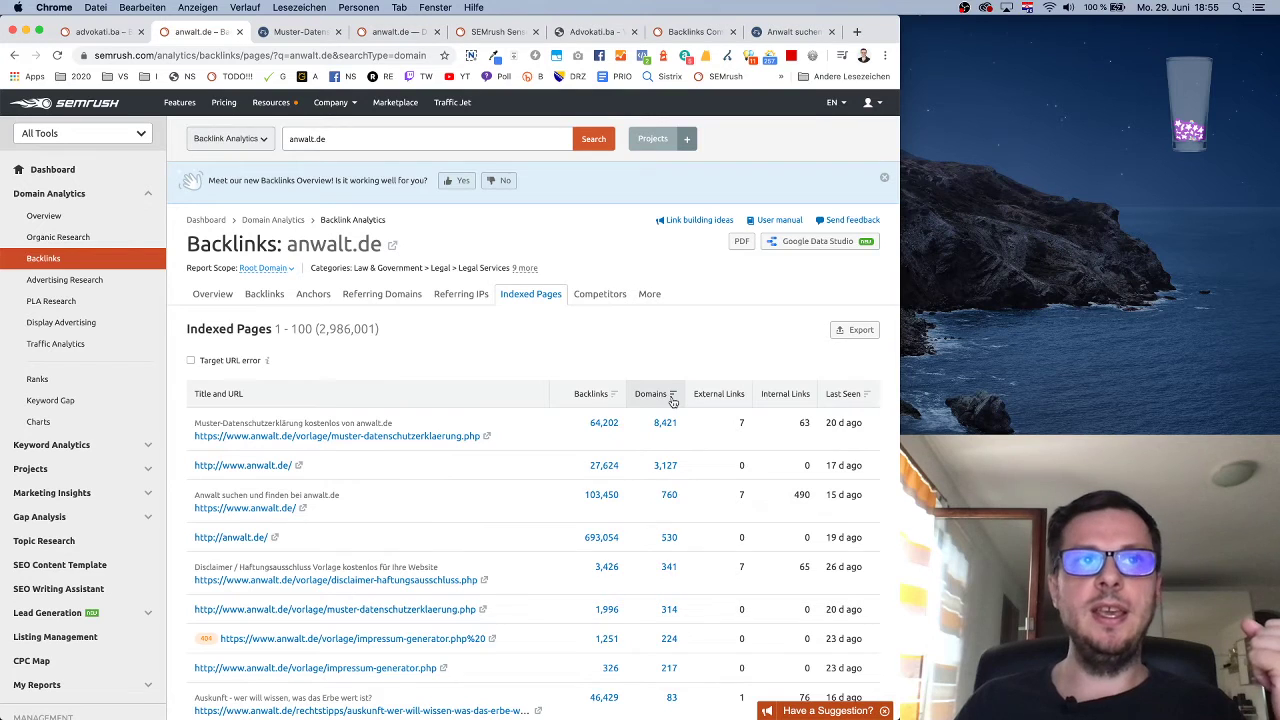
scroll(663, 528, down, 2)
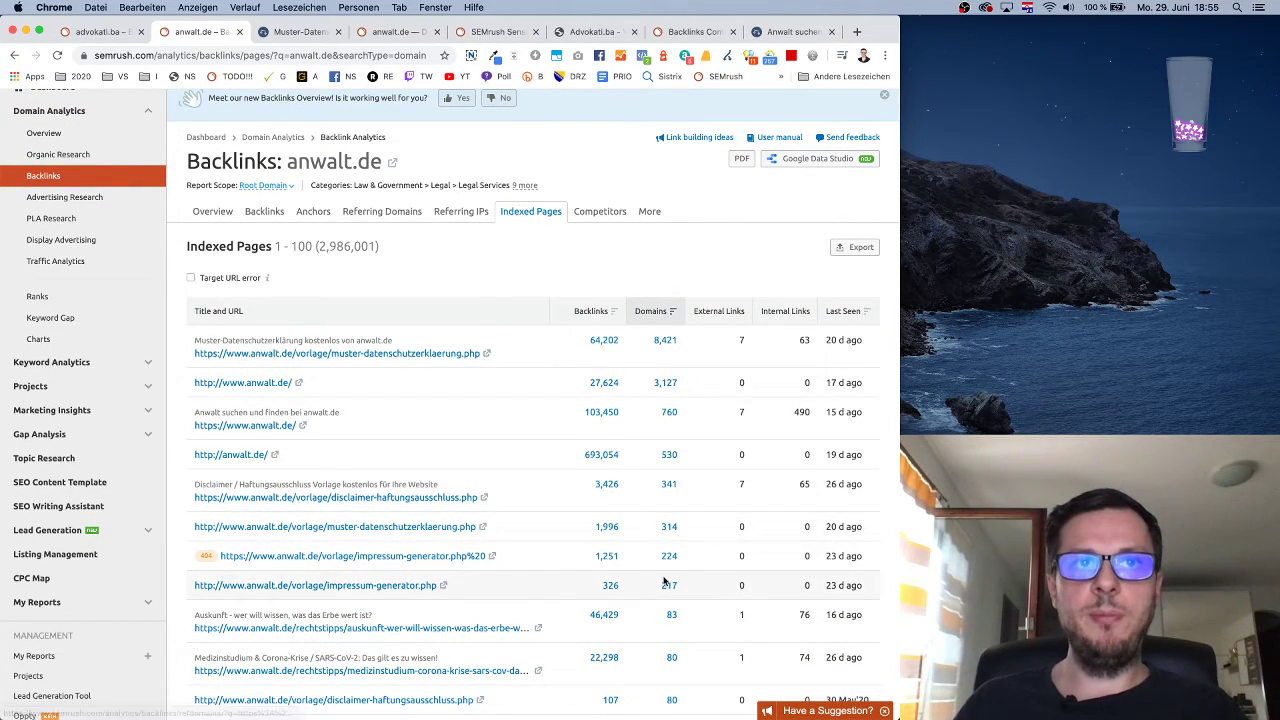
scroll(660, 603, down, 5)
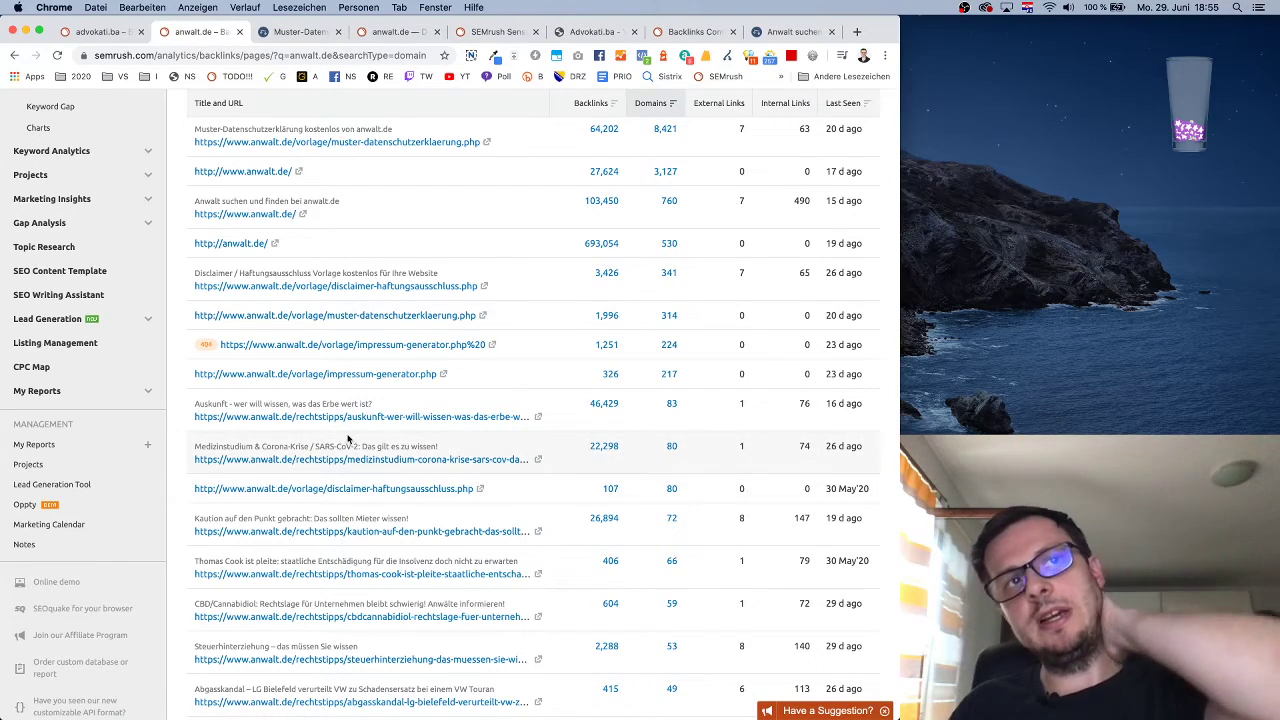
scroll(545, 505, down, 5)
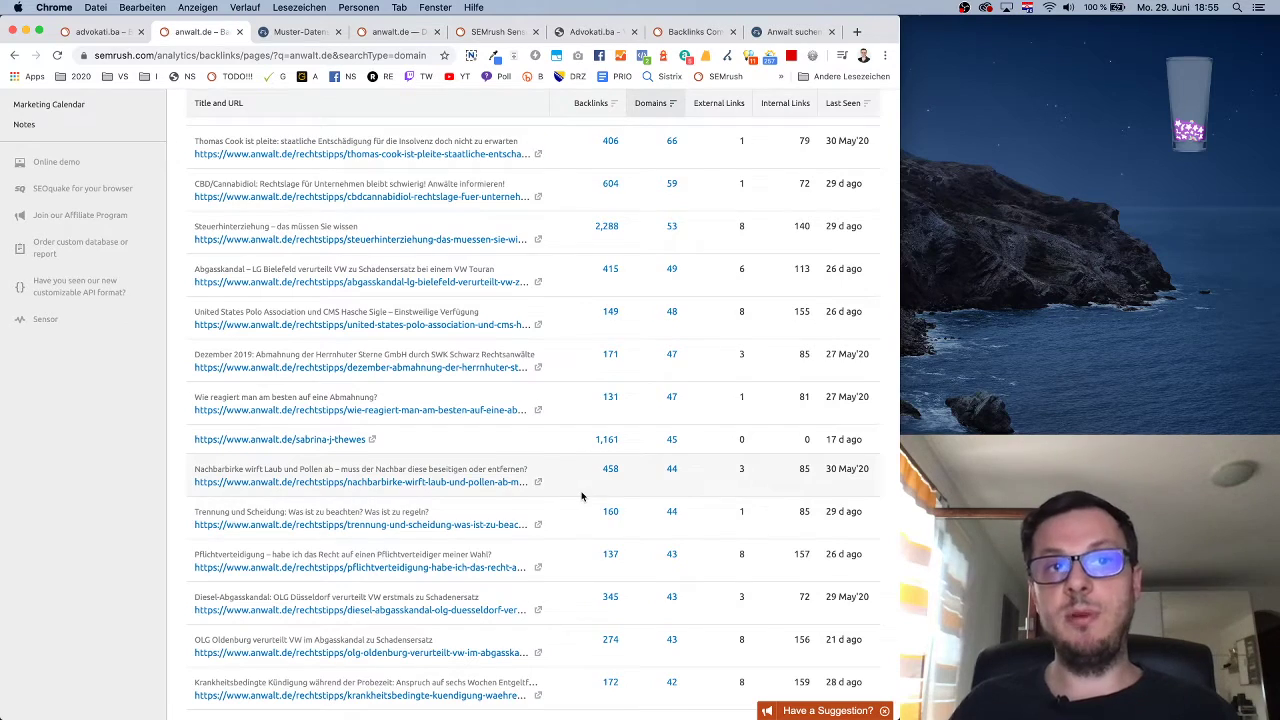
scroll(581, 496, down, 2)
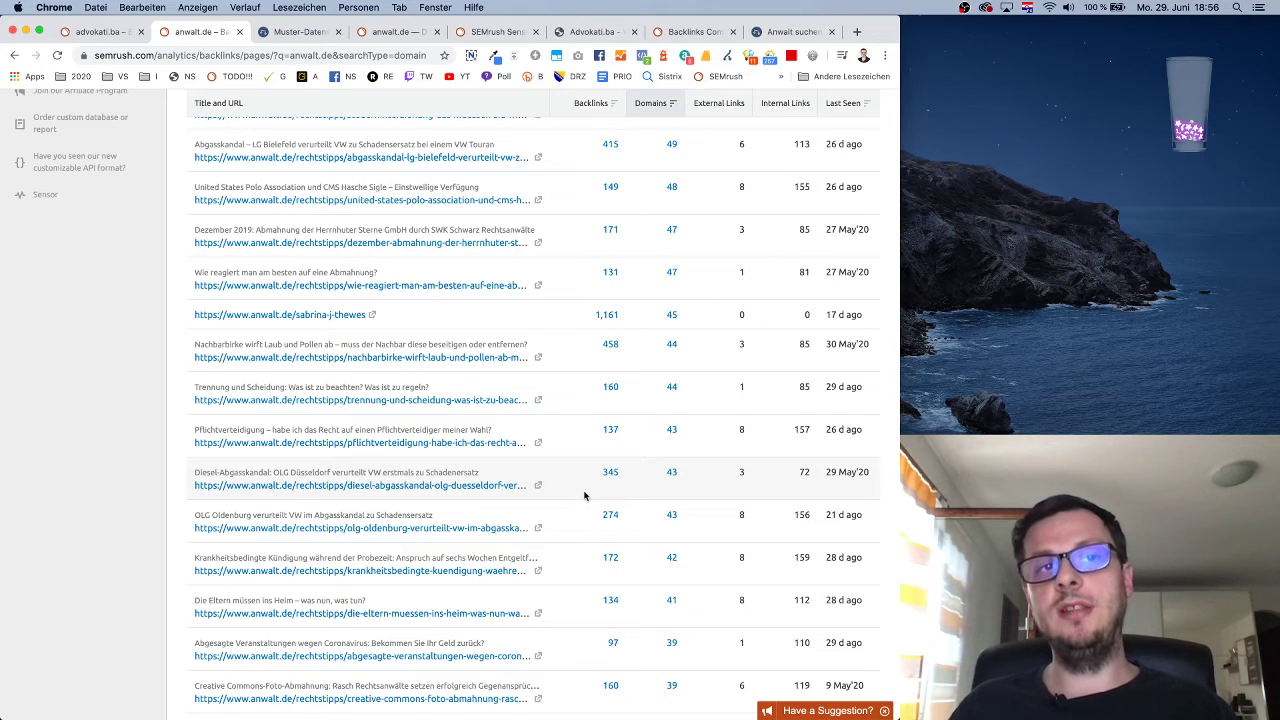
scroll(585, 496, down, 2)
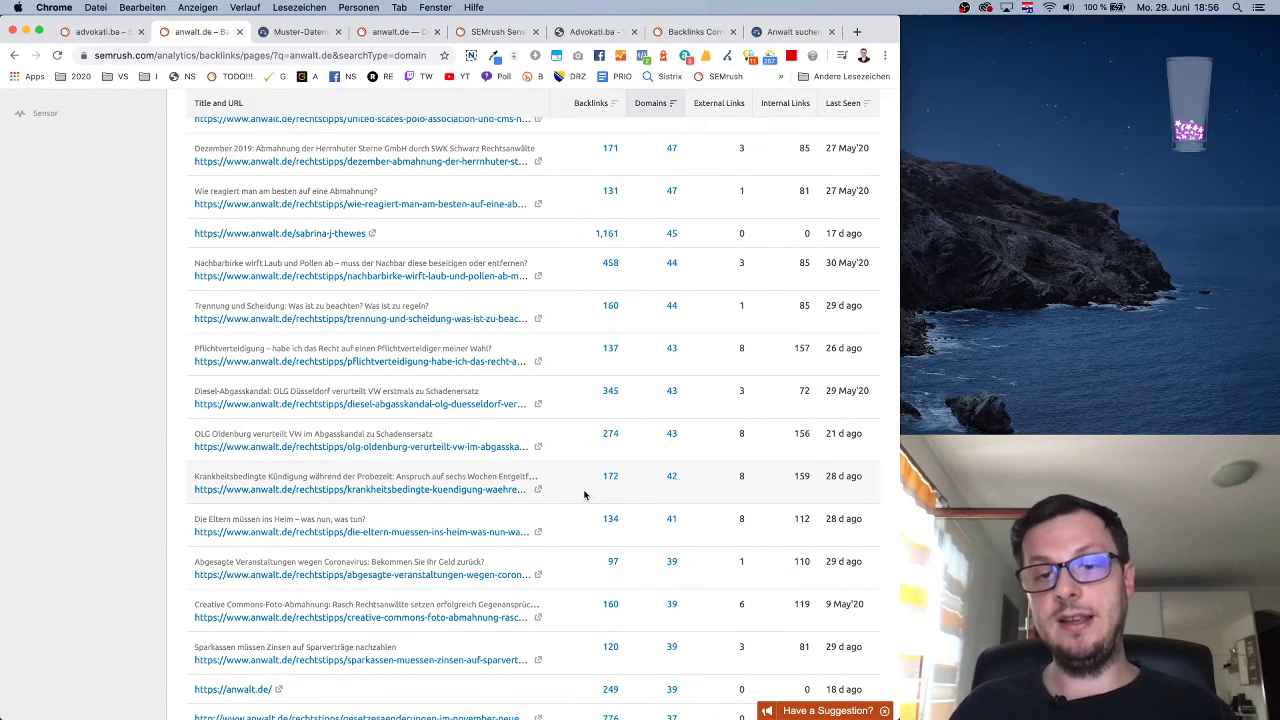
scroll(585, 495, down, 3)
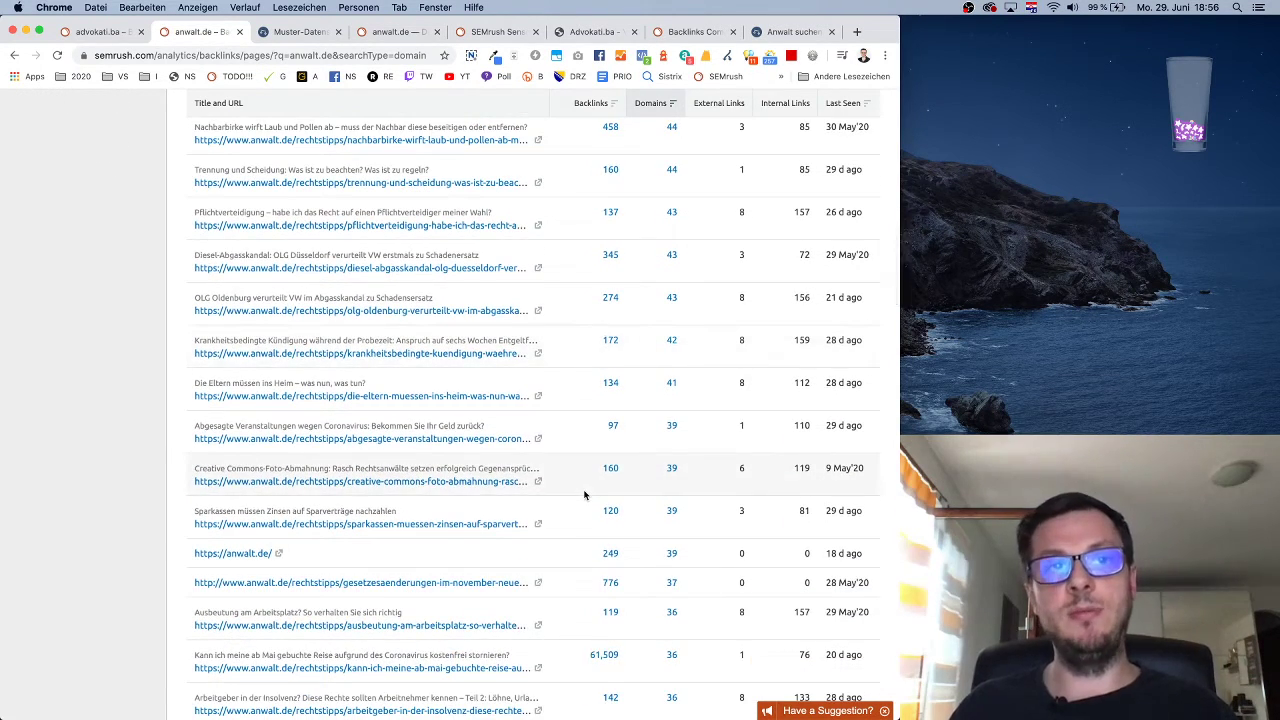
scroll(585, 495, down, 10)
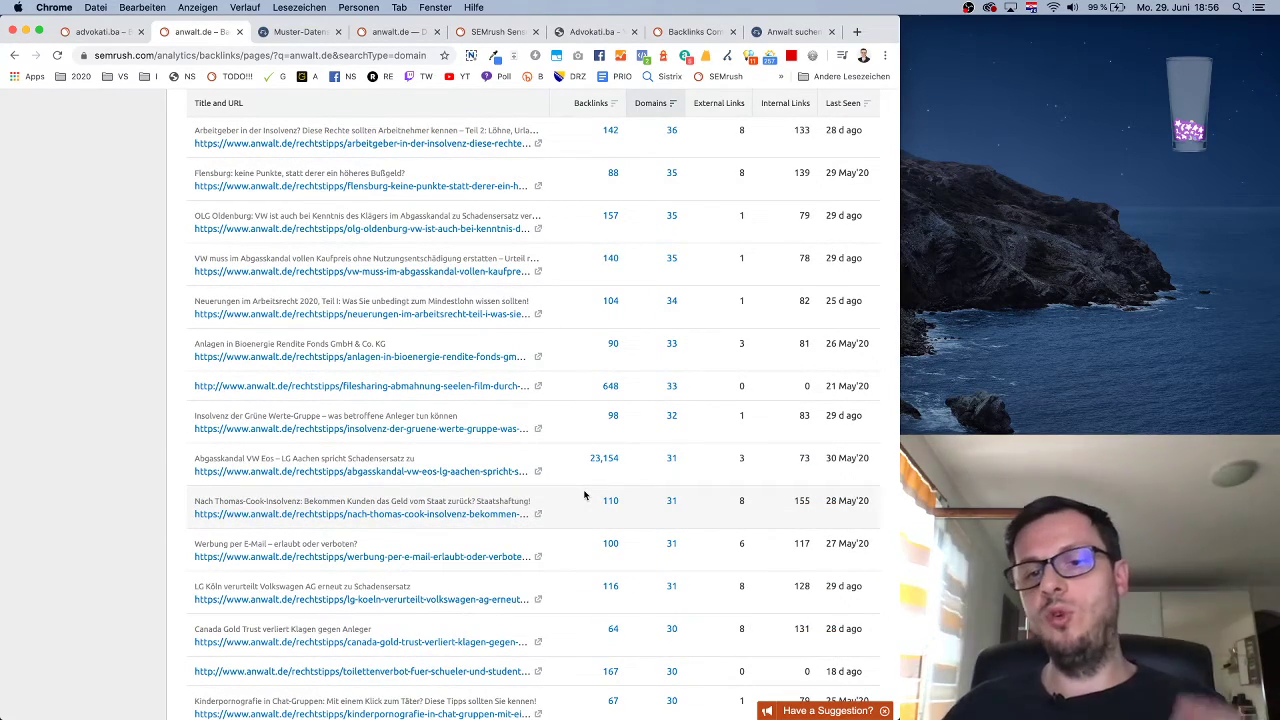
scroll(585, 496, down, 6)
scroll(585, 495, down, 3)
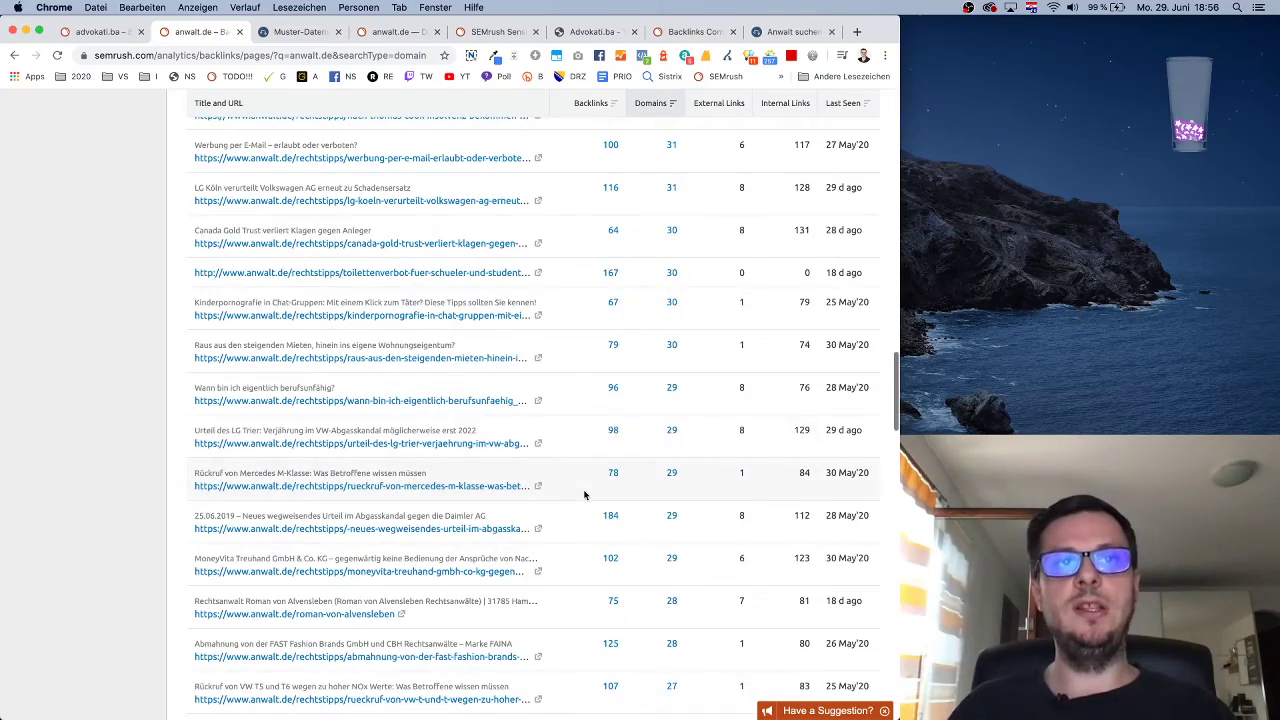
scroll(336, 297, up, 20)
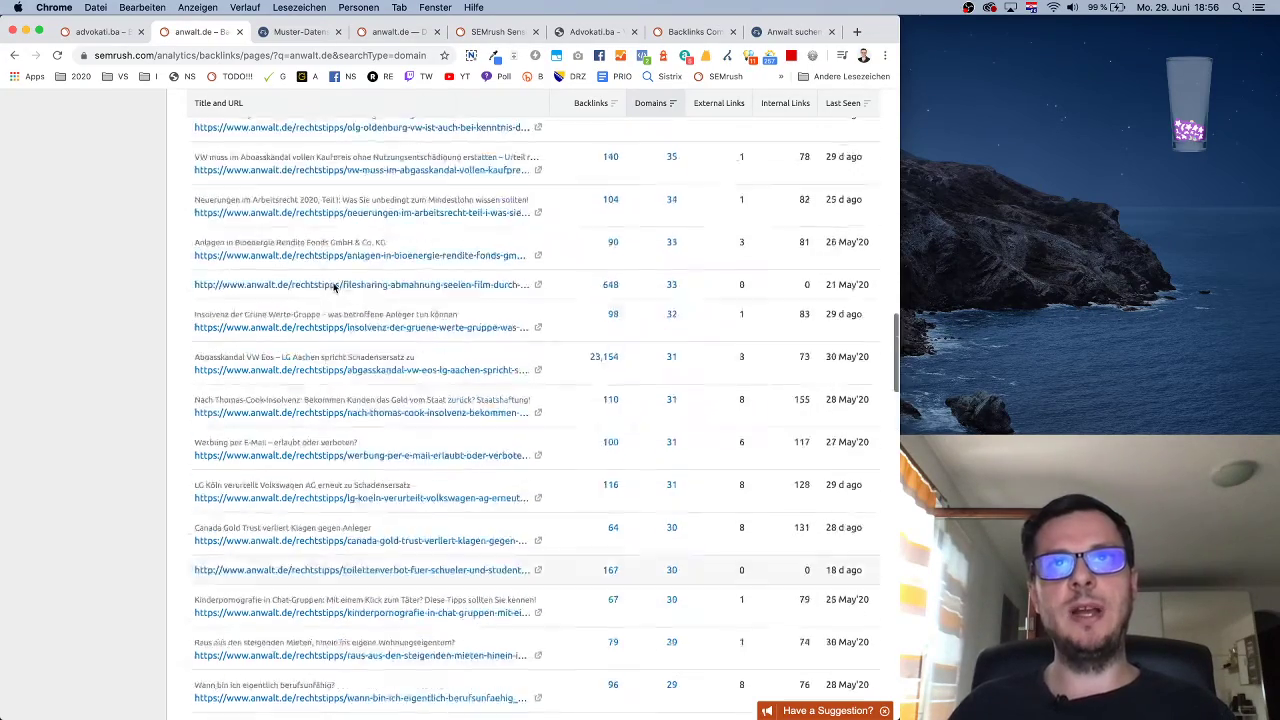
scroll(330, 285, up, 2)
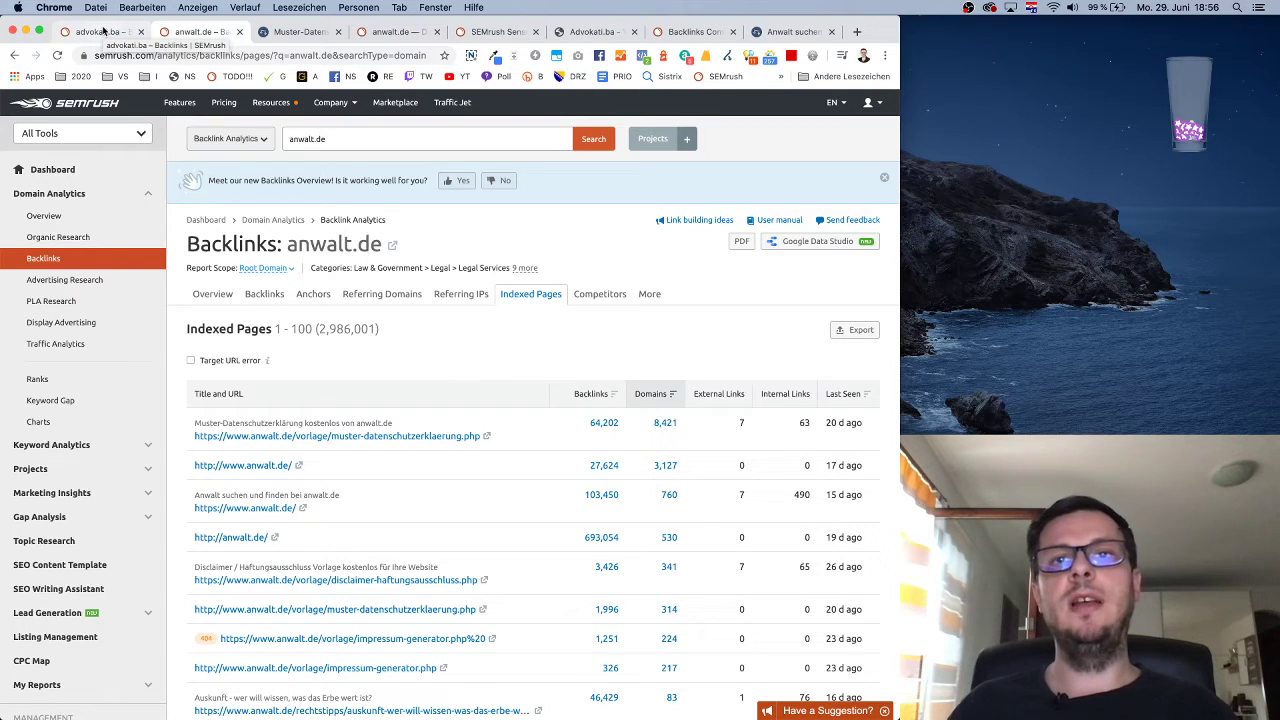
scroll(513, 353, down, 1)
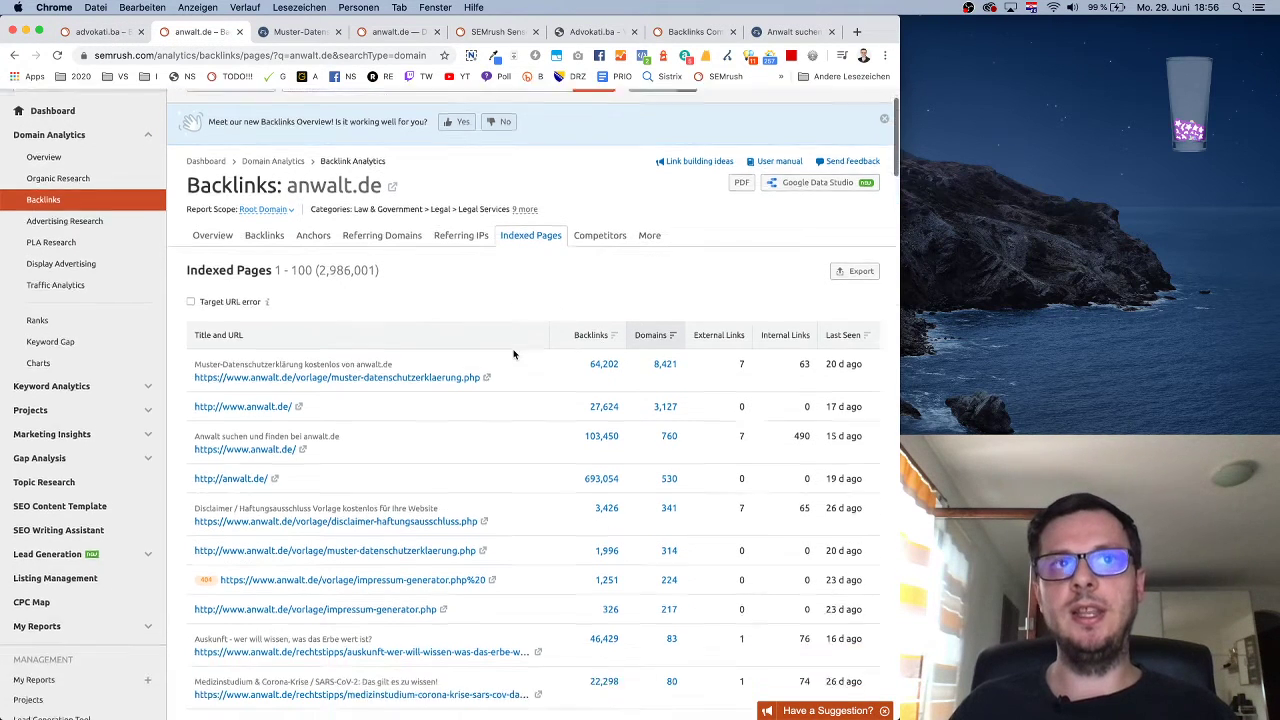
scroll(513, 353, down, 1)
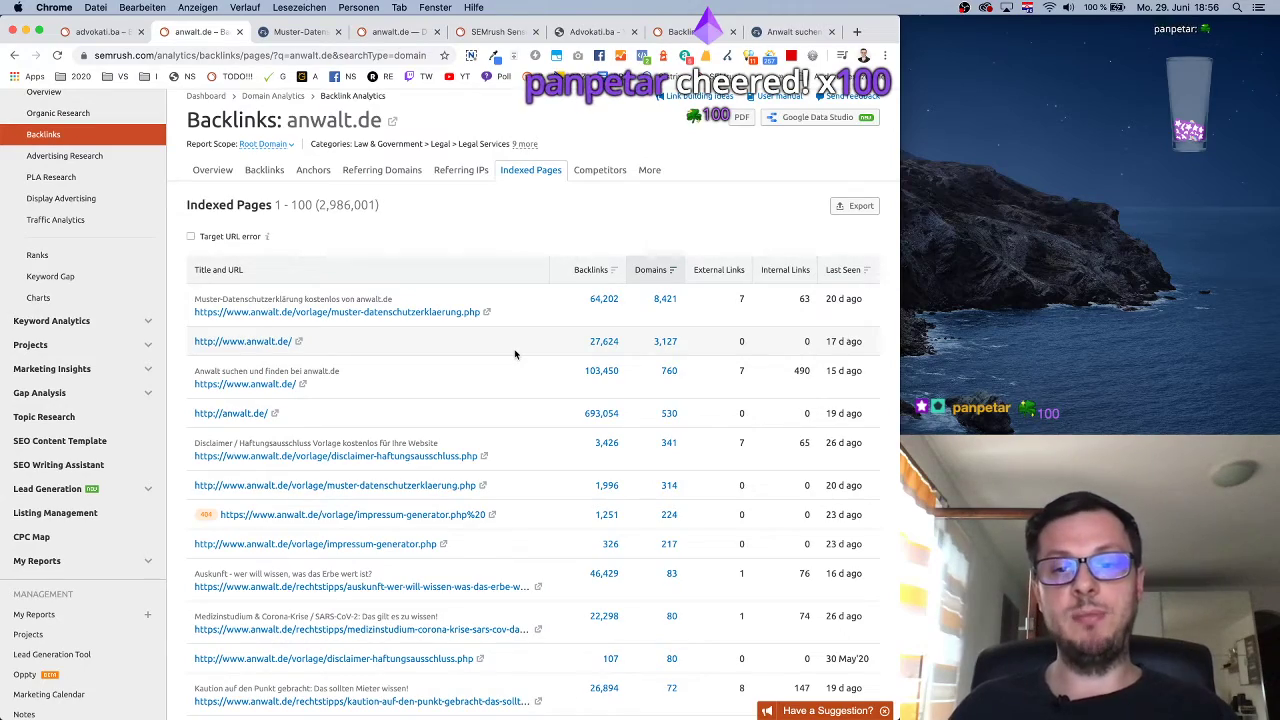
scroll(515, 353, down, 3)
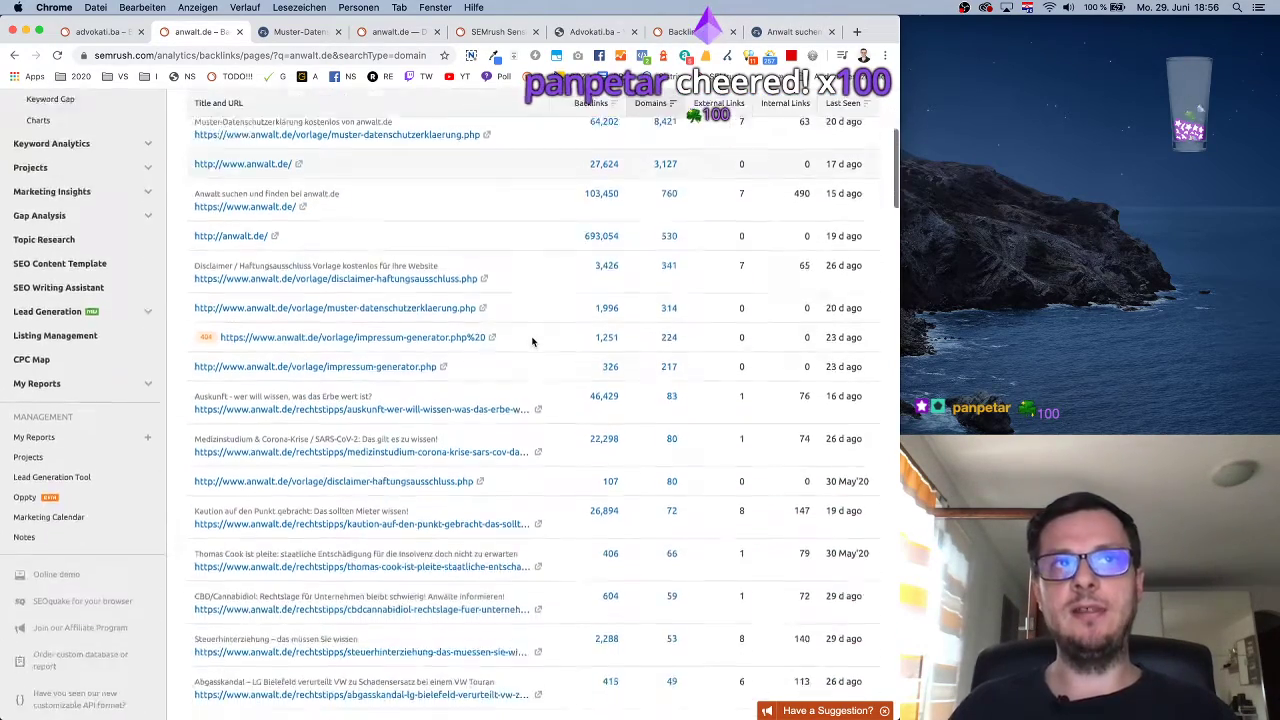
scroll(532, 342, up, 5)
- Return to the anwalt.de backlink overview and review its widgets down to link profile distribution and top pages
click(115, 38)
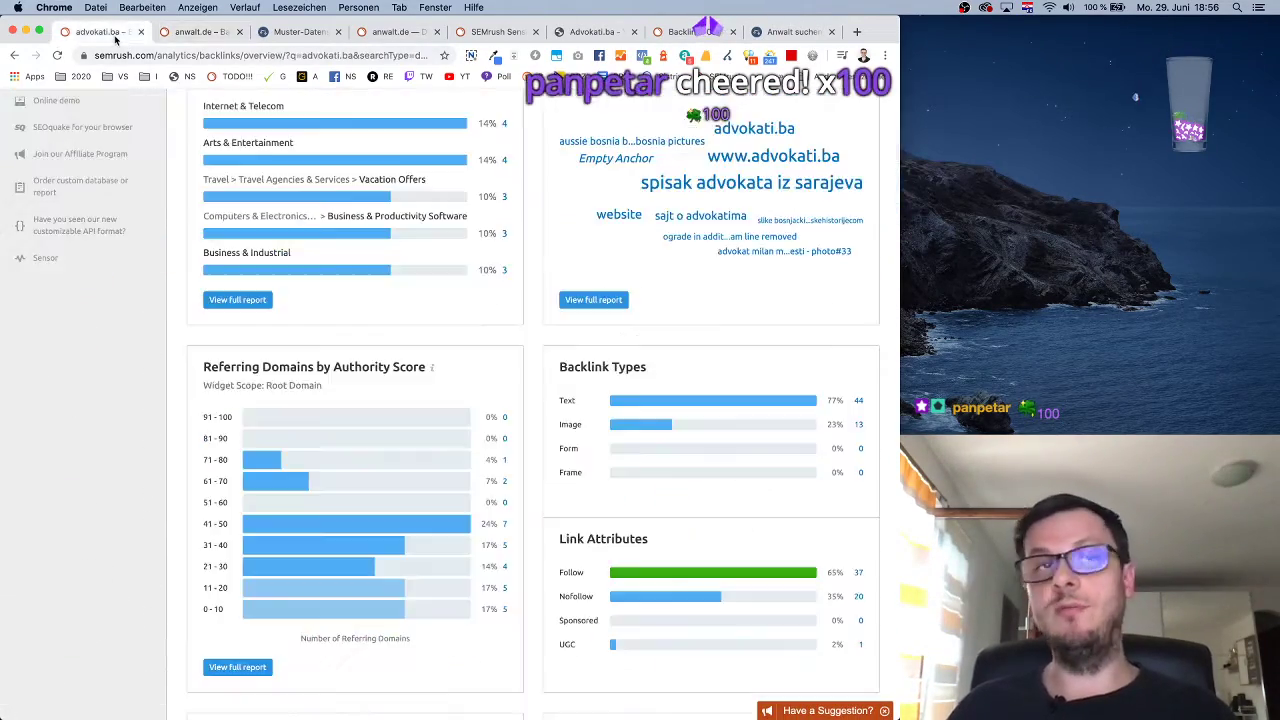
click(210, 33)
click(212, 293)
scroll(585, 529, down, 8)
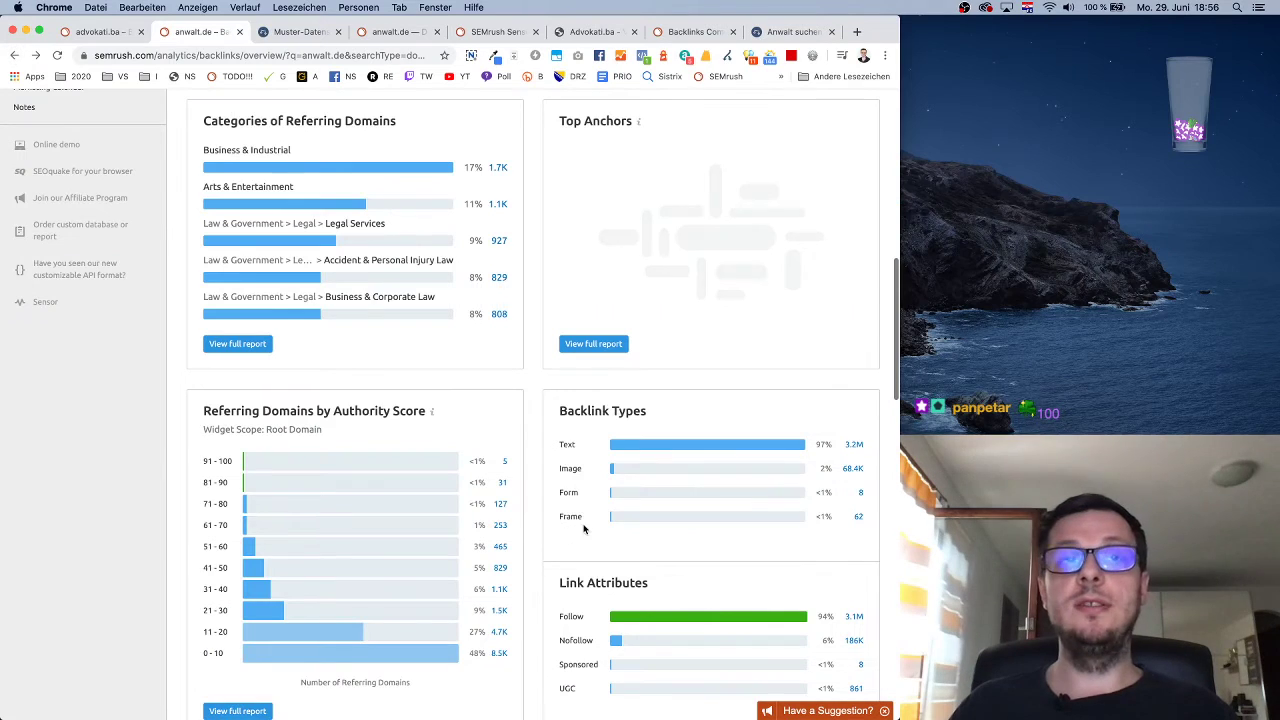
scroll(585, 529, up, 8)
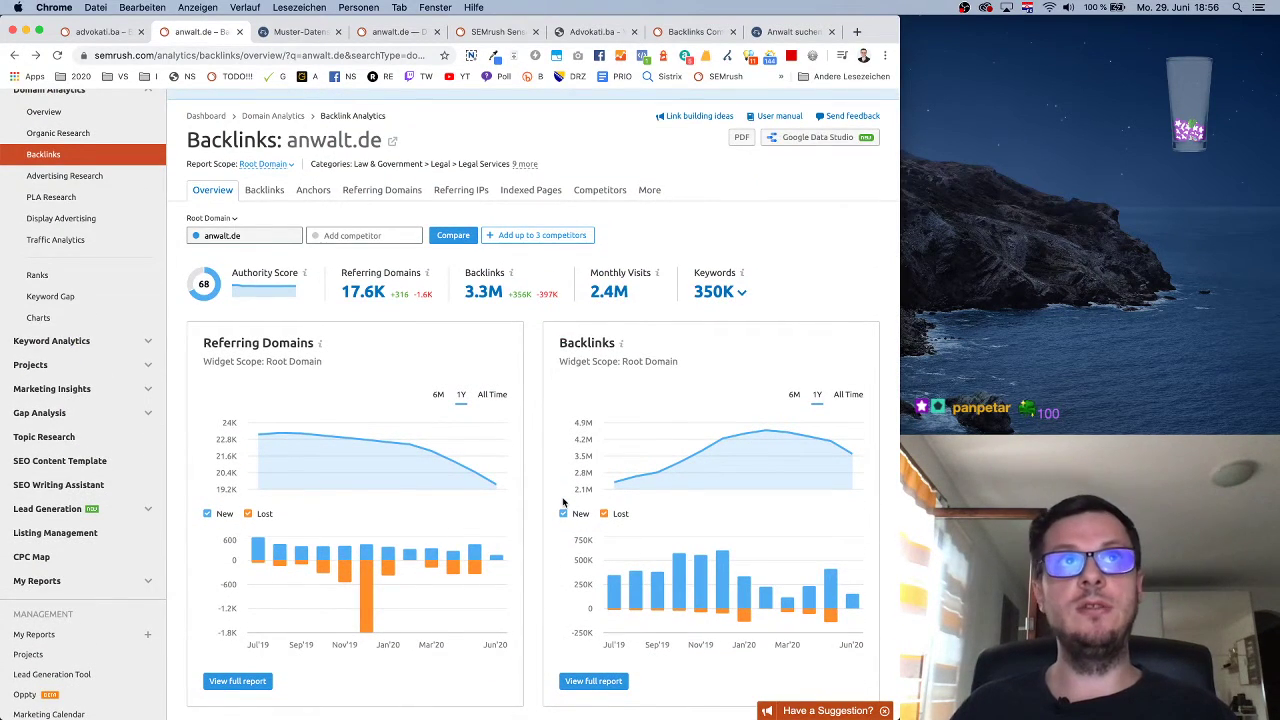
scroll(563, 502, down, 15)
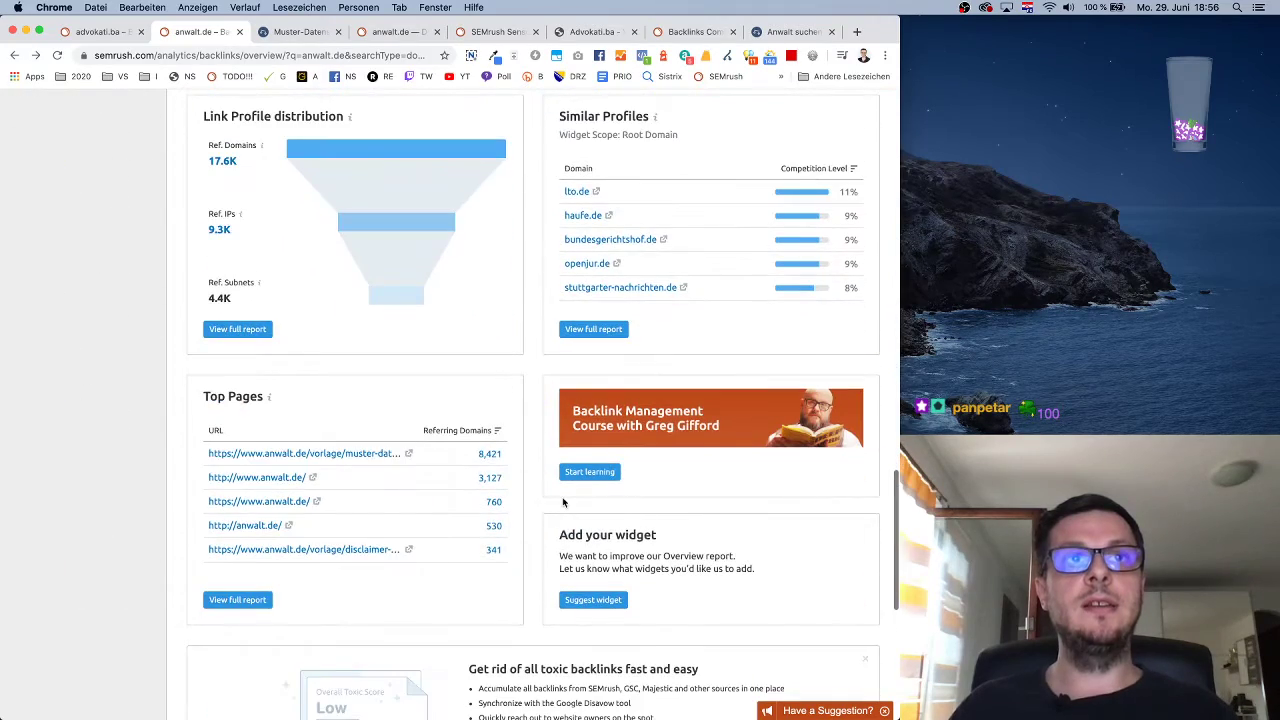
scroll(563, 502, down, 5)
scroll(563, 502, up, 7)
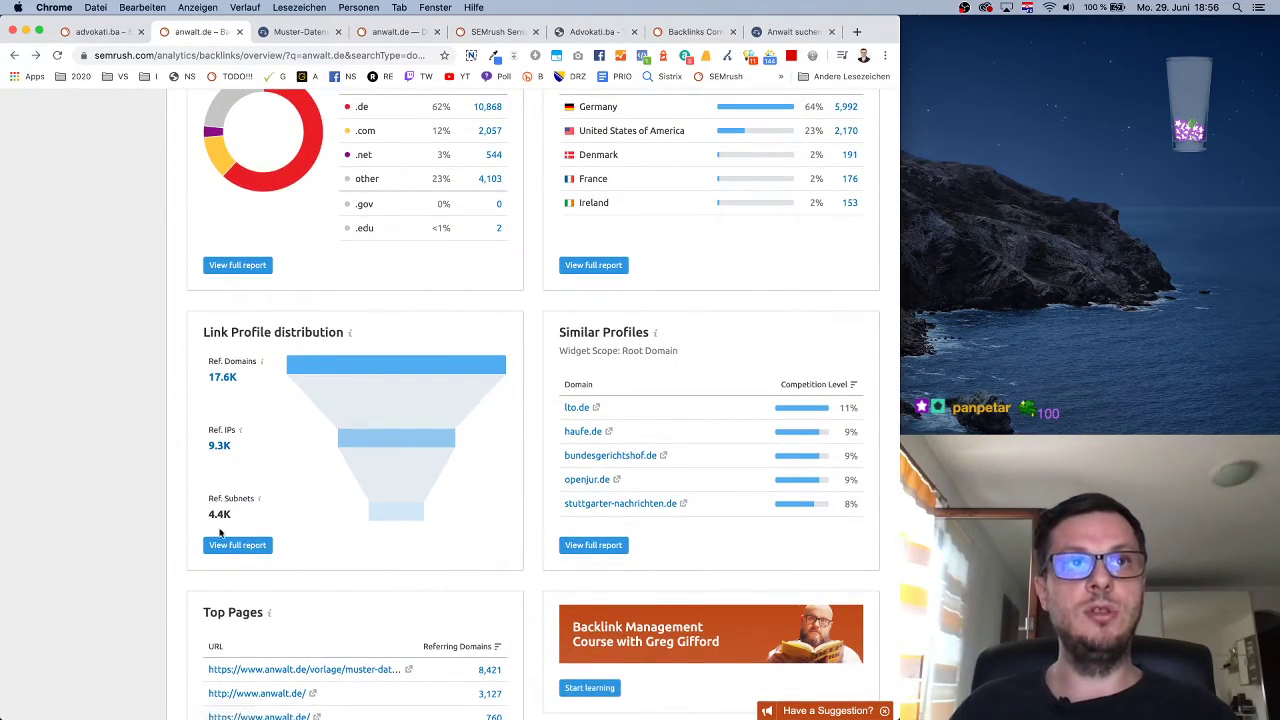
- Open the list of referring domains from the link profile distribution and examine the domains with the most backlinks
click(222, 378)
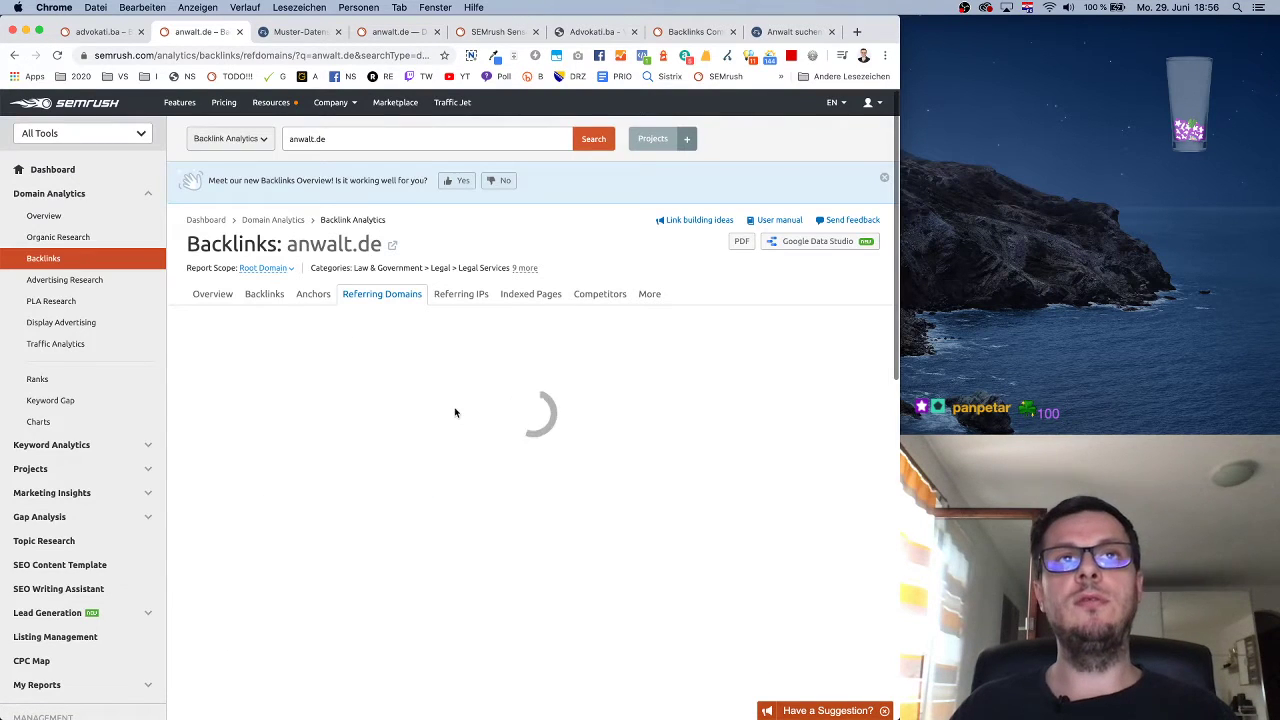
scroll(522, 477, down, 3)
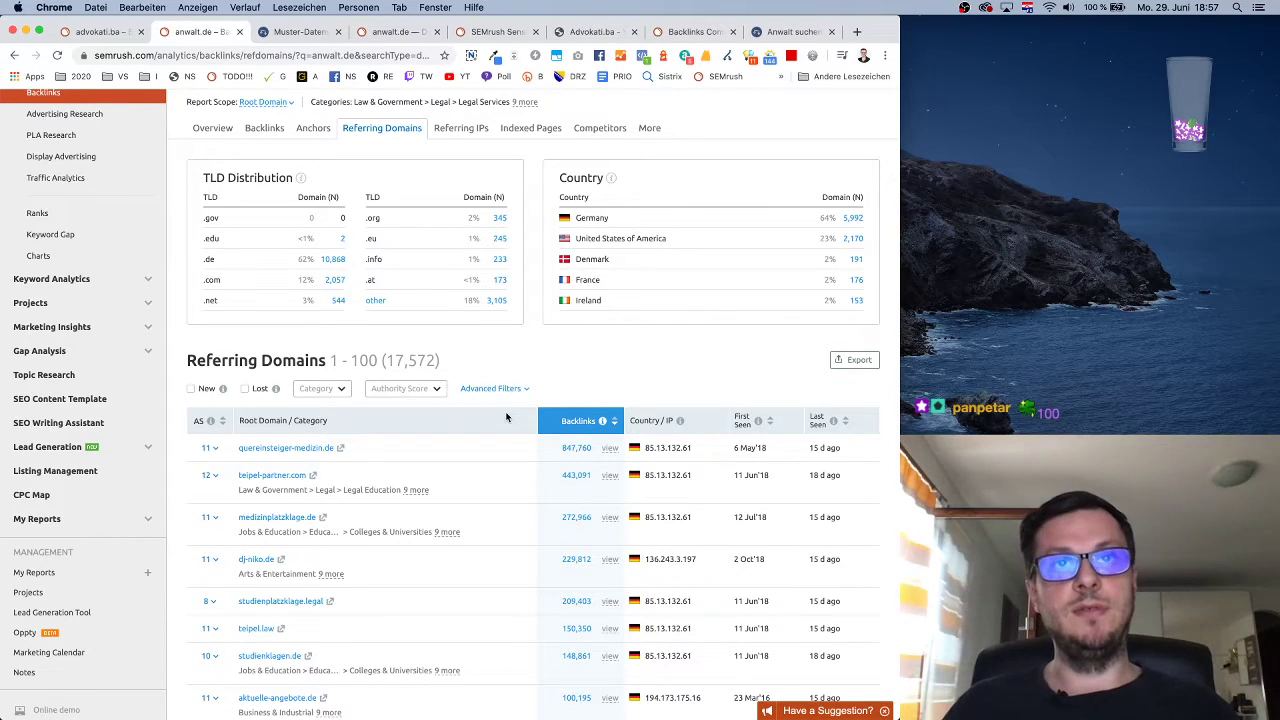
scroll(512, 420, down, 2)
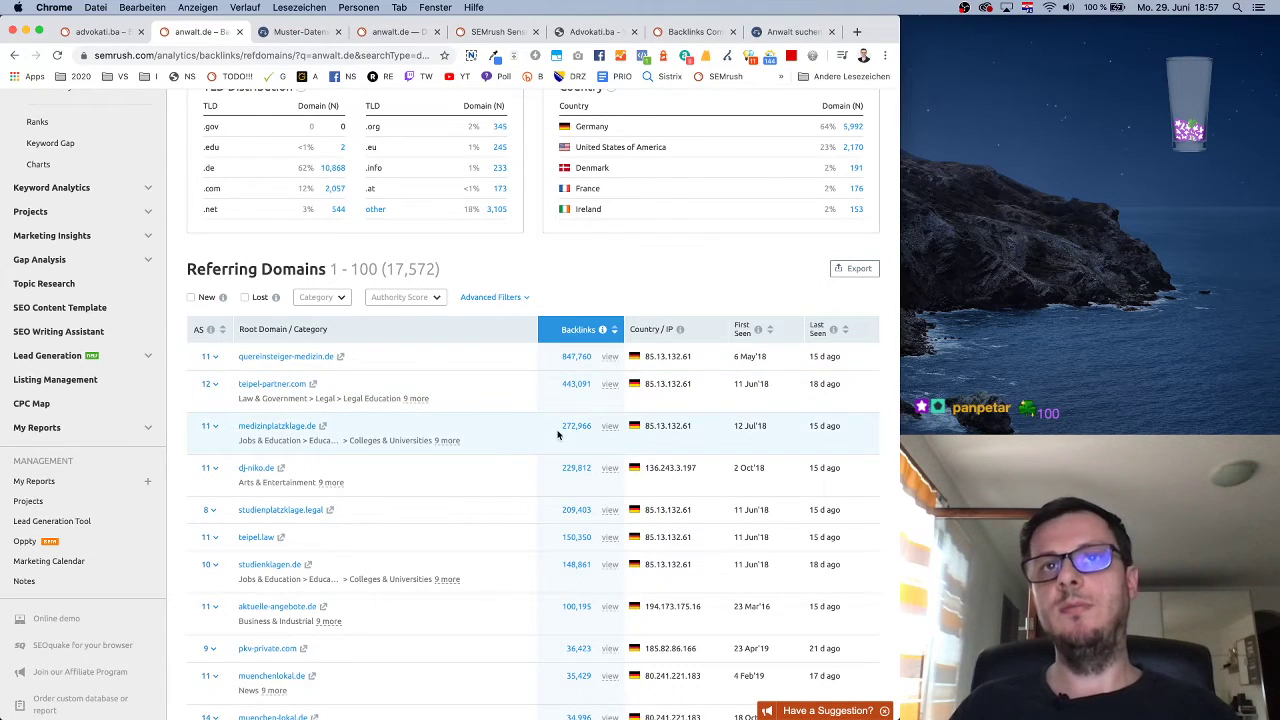
scroll(563, 470, down, 2)
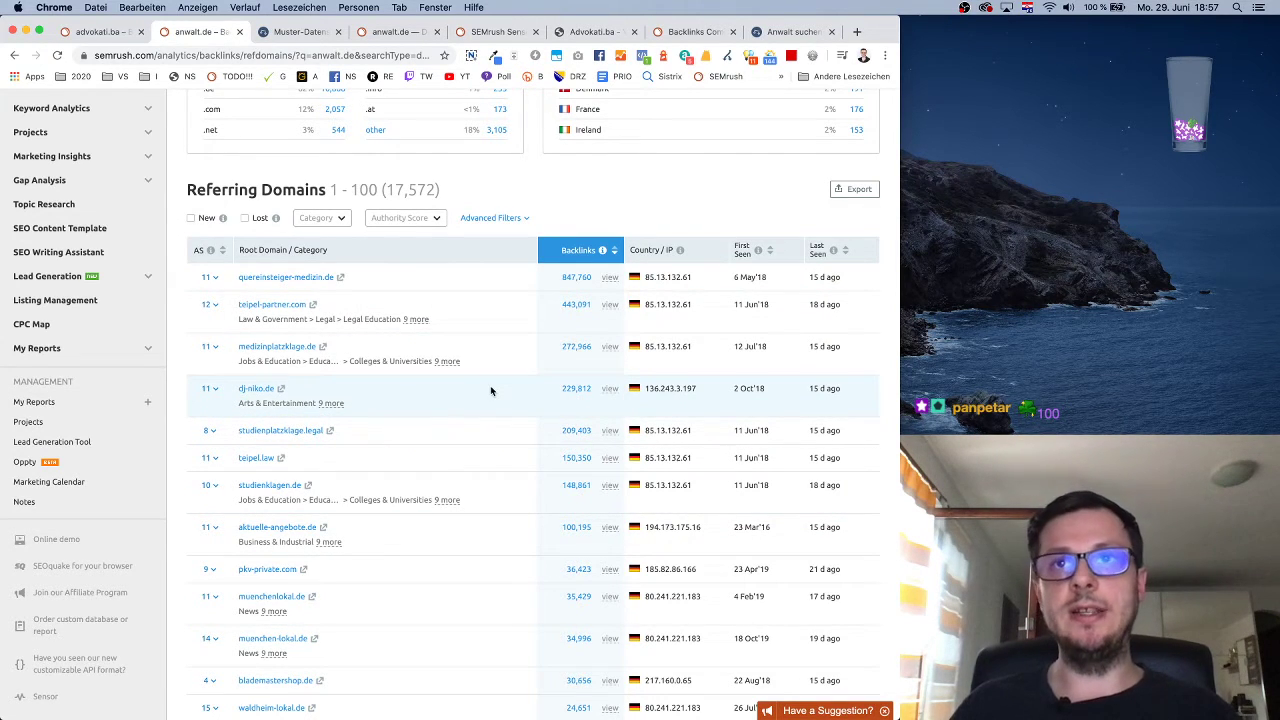
- Visit the referring site quereinsteiger-medizin.de and look through its page for links to anwalt.de
click(340, 279)
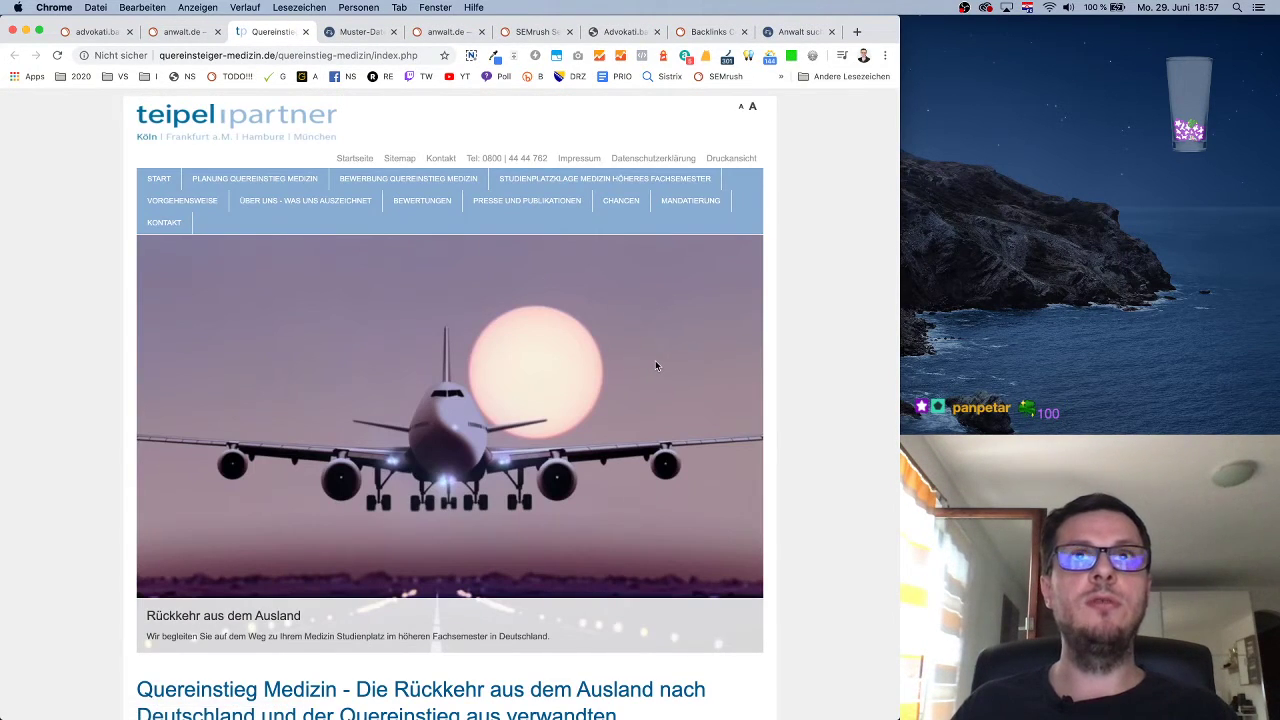
scroll(656, 366, down, 10)
scroll(656, 366, up, 4)
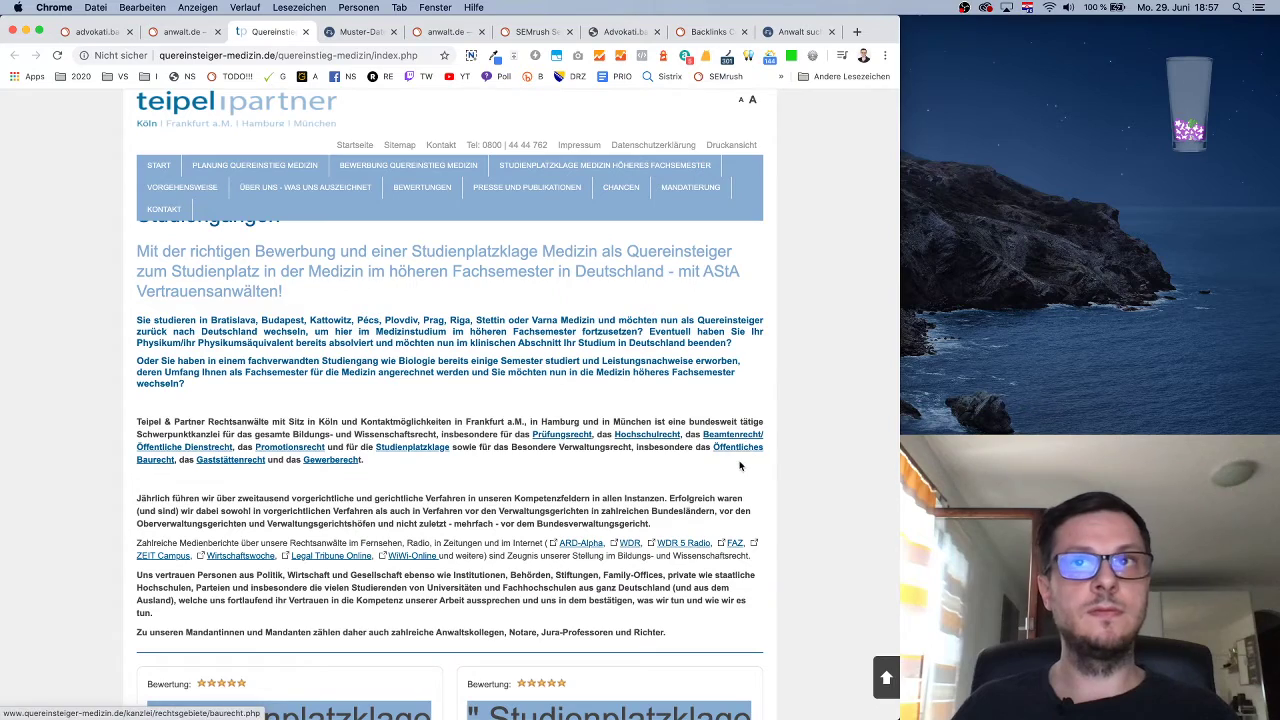
- View the source code of the quereinsteiger-medizin.de page and search it for "anwalt.de"
right_click(799, 392)
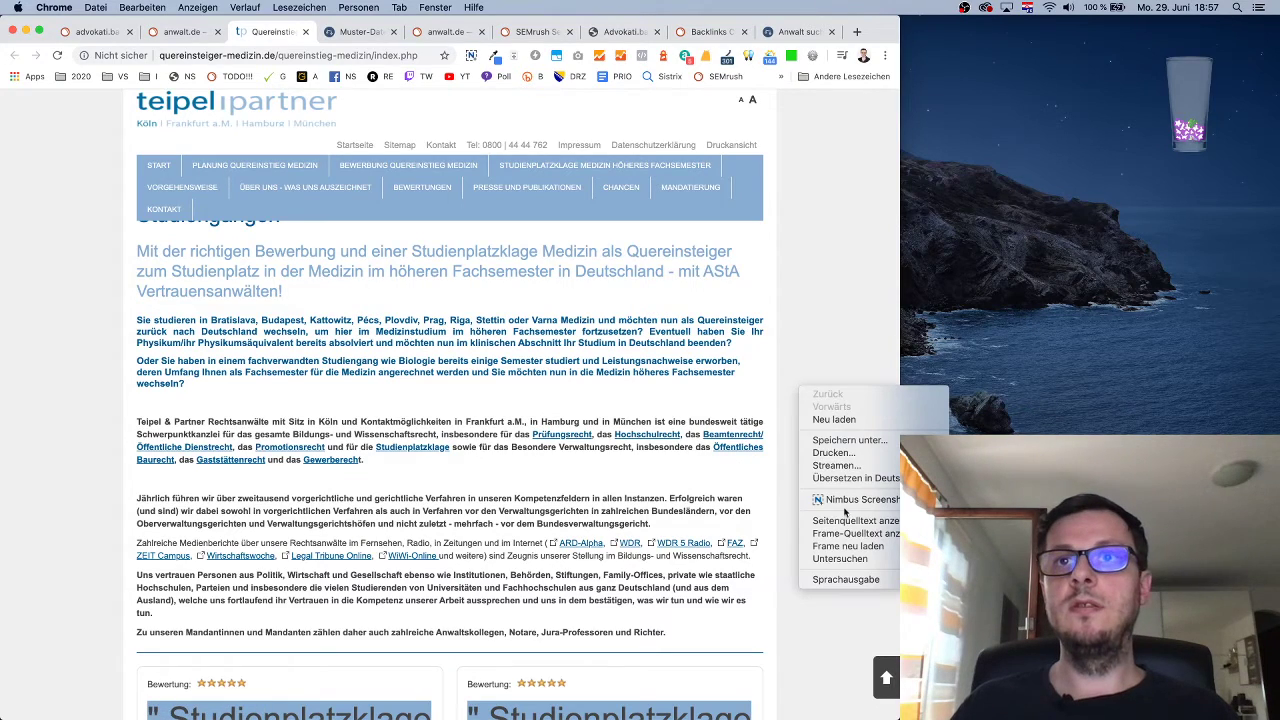
click(852, 520)
key(ctrl+f)
text(rechts)
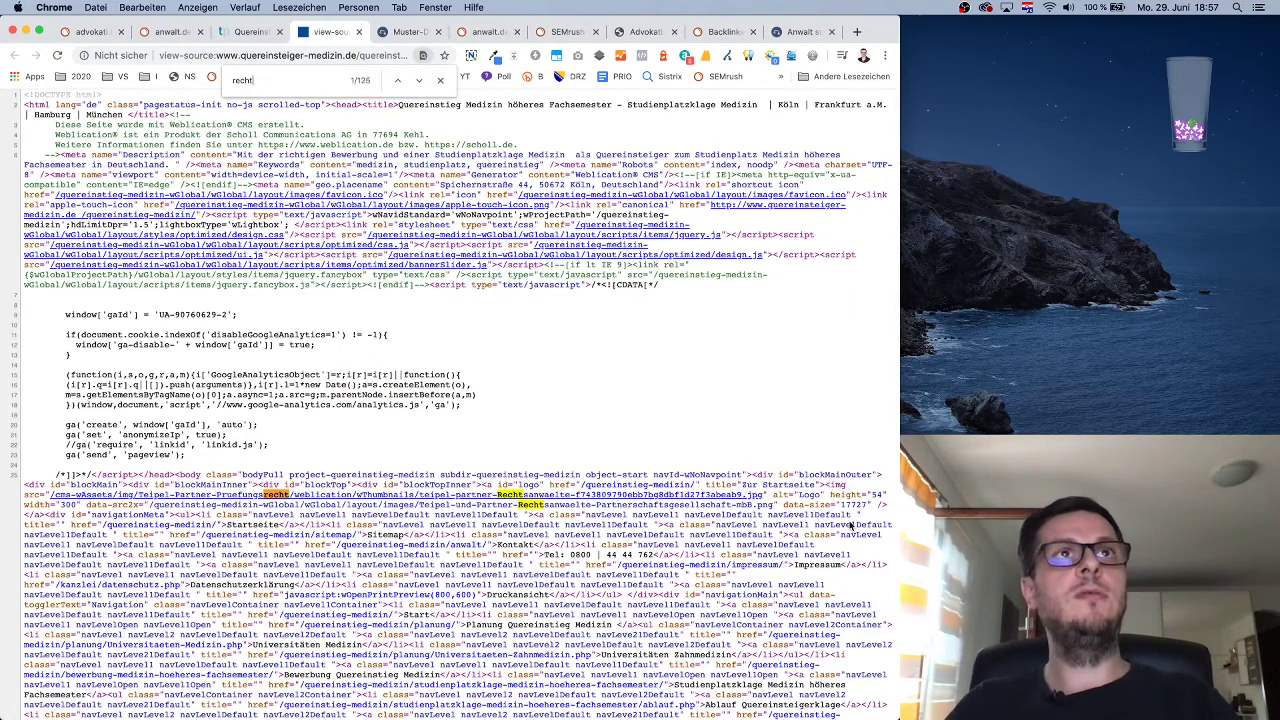
key(BackSpace)
key(BackSpace)
key(BackSpace)
key(BackSpace)
key(BackSpace)
key(BackSpace)
text(anwalt.)
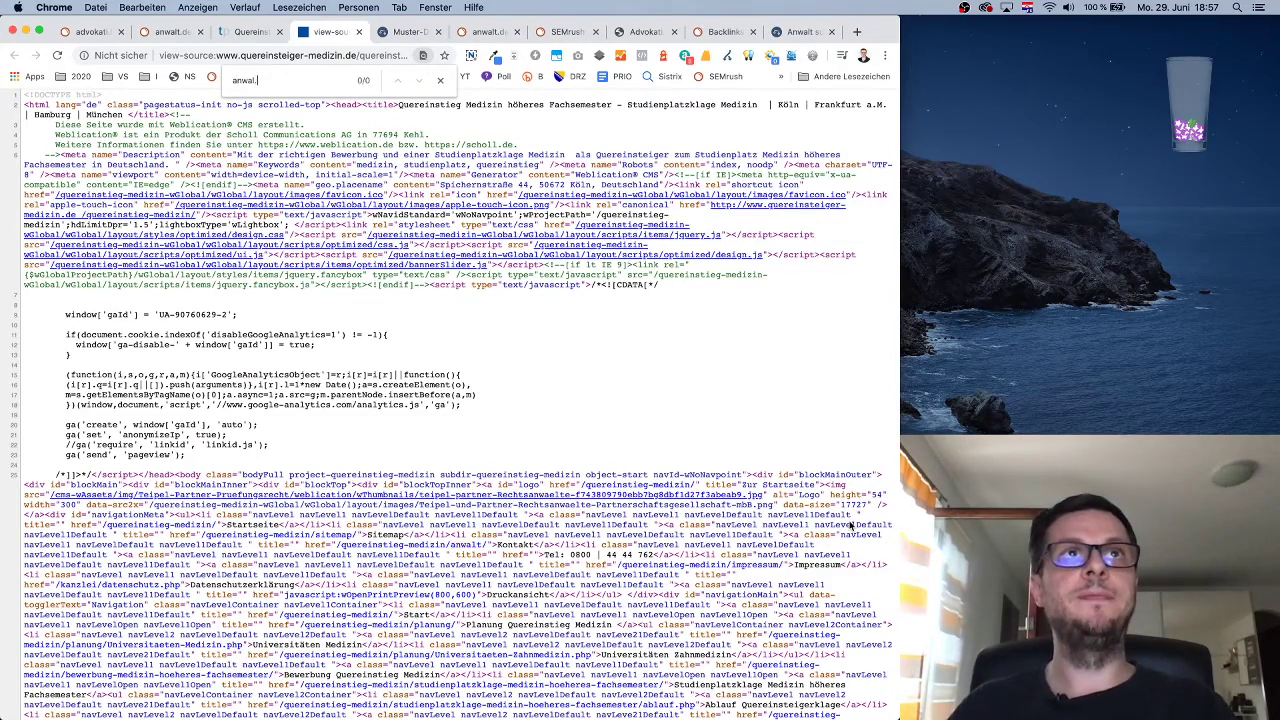
key(BackSpace)
text(t.de)
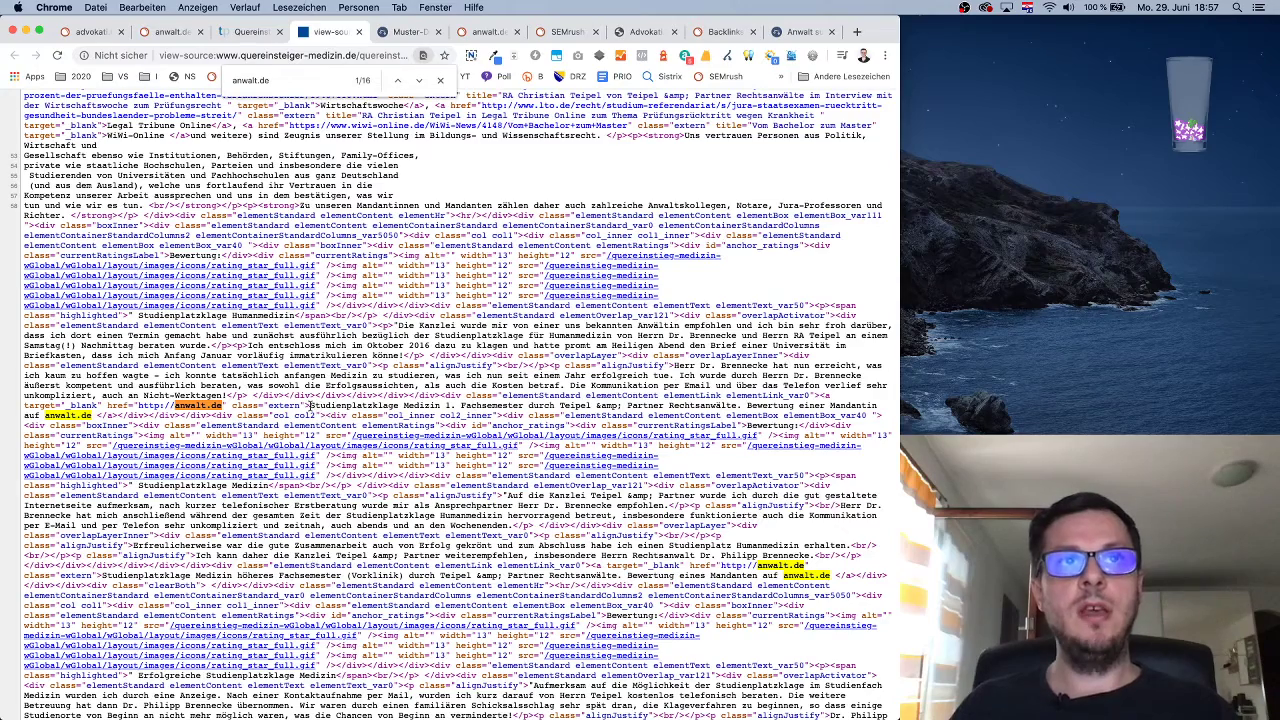
- Copy the link text "Studienplatzklage Medizin" from the source and search for it on the rendered quereinsteiger-medizin.de page
drag(311, 404, 432, 404)
key(super+c)
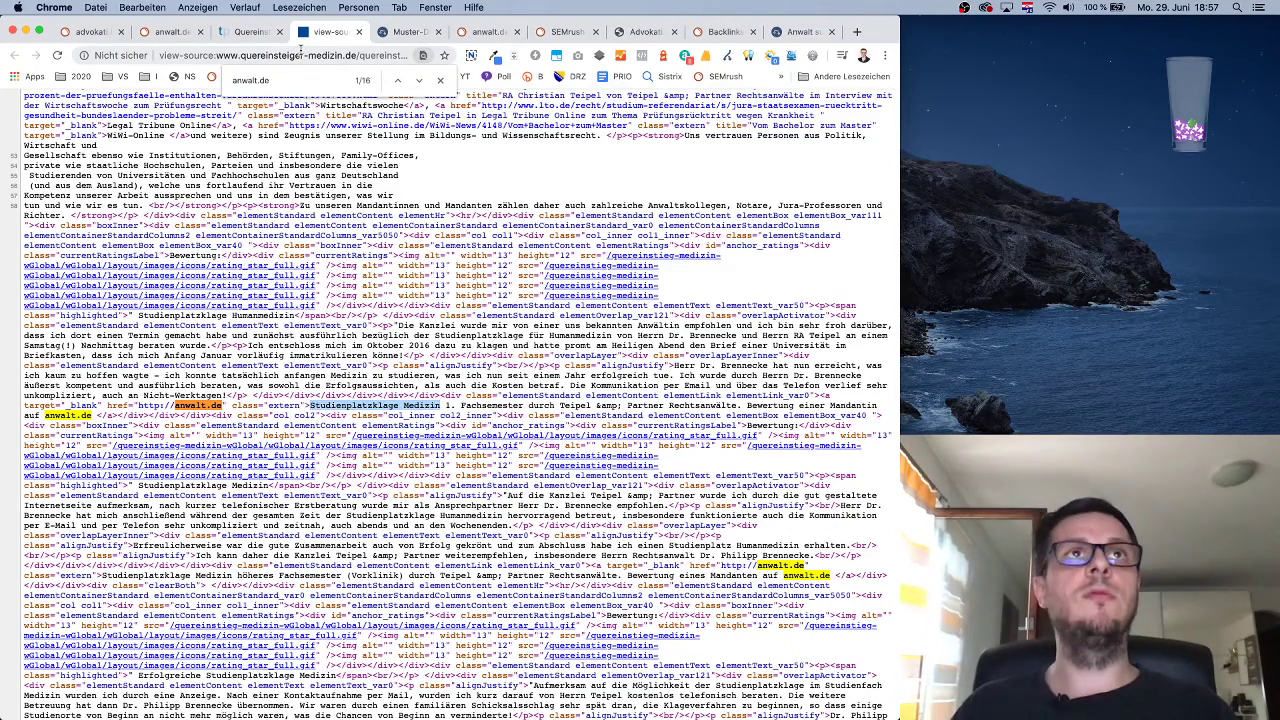
key(super+alt+Left)
key(super+f)
key(super+v)
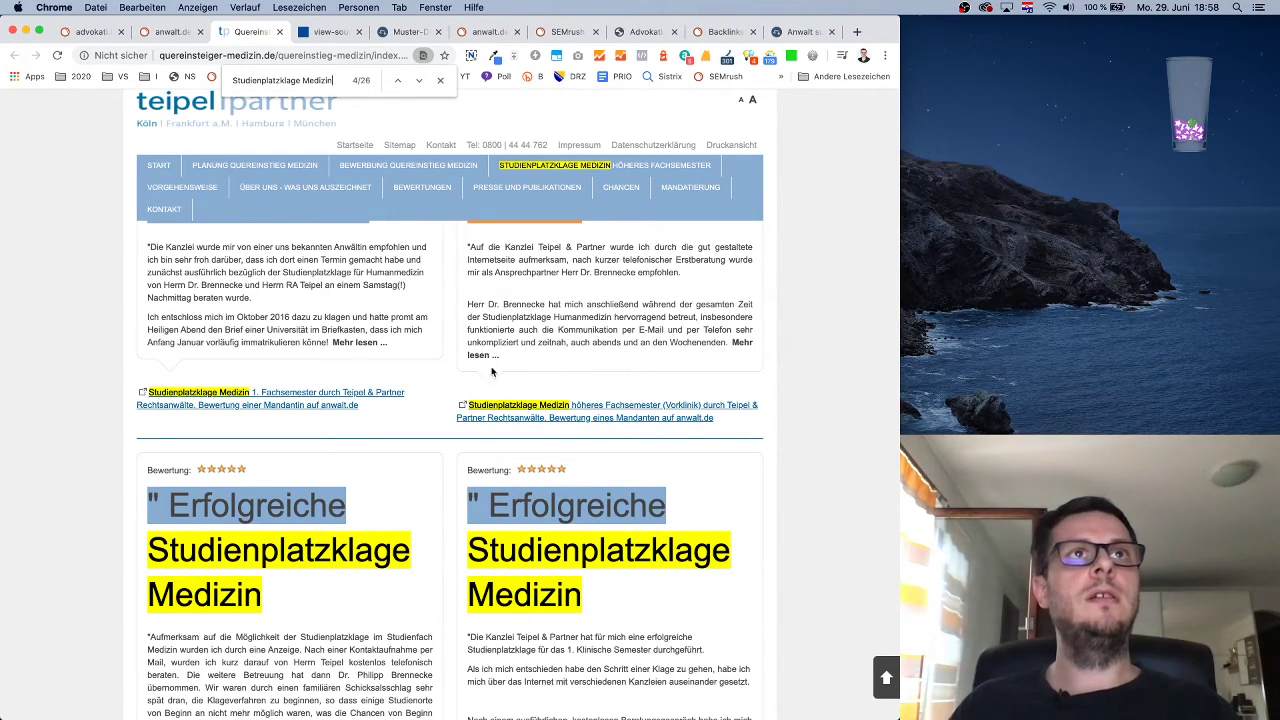
- Return to the SEMrush referring domains of anwalt.de and filter the list to show only new domains
scroll(517, 389, up, 4)
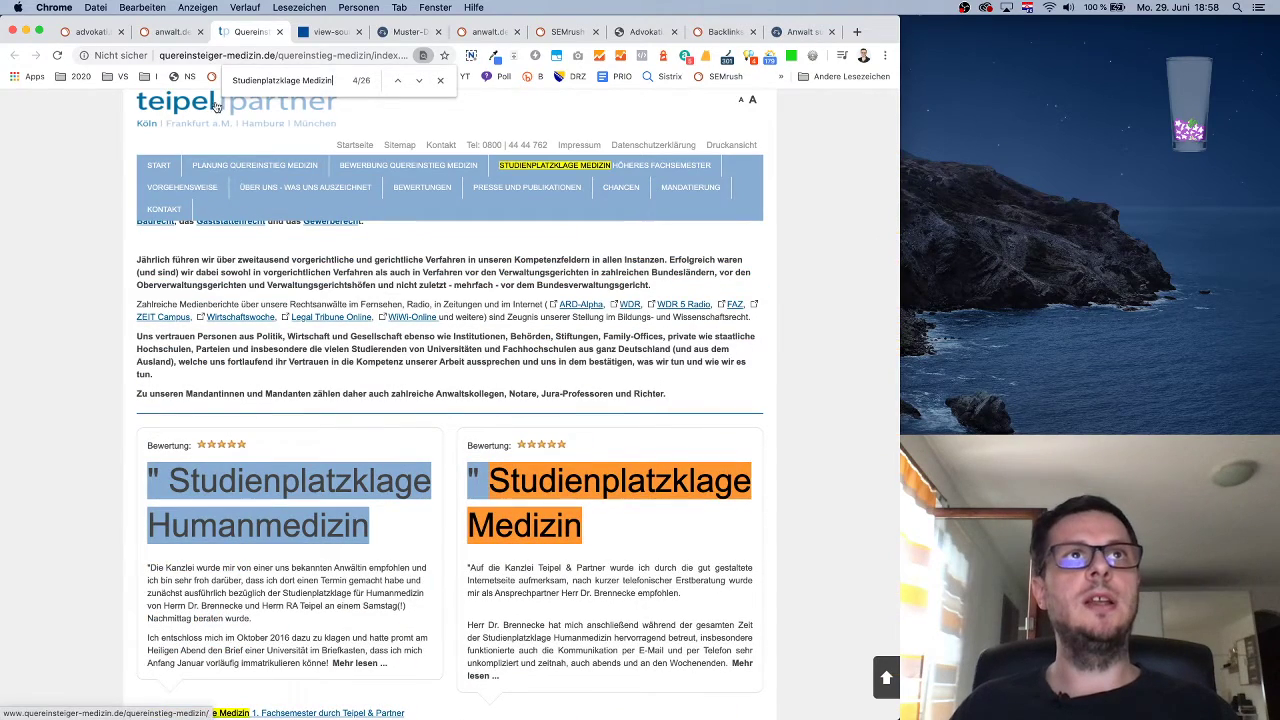
scroll(414, 320, down, 5)
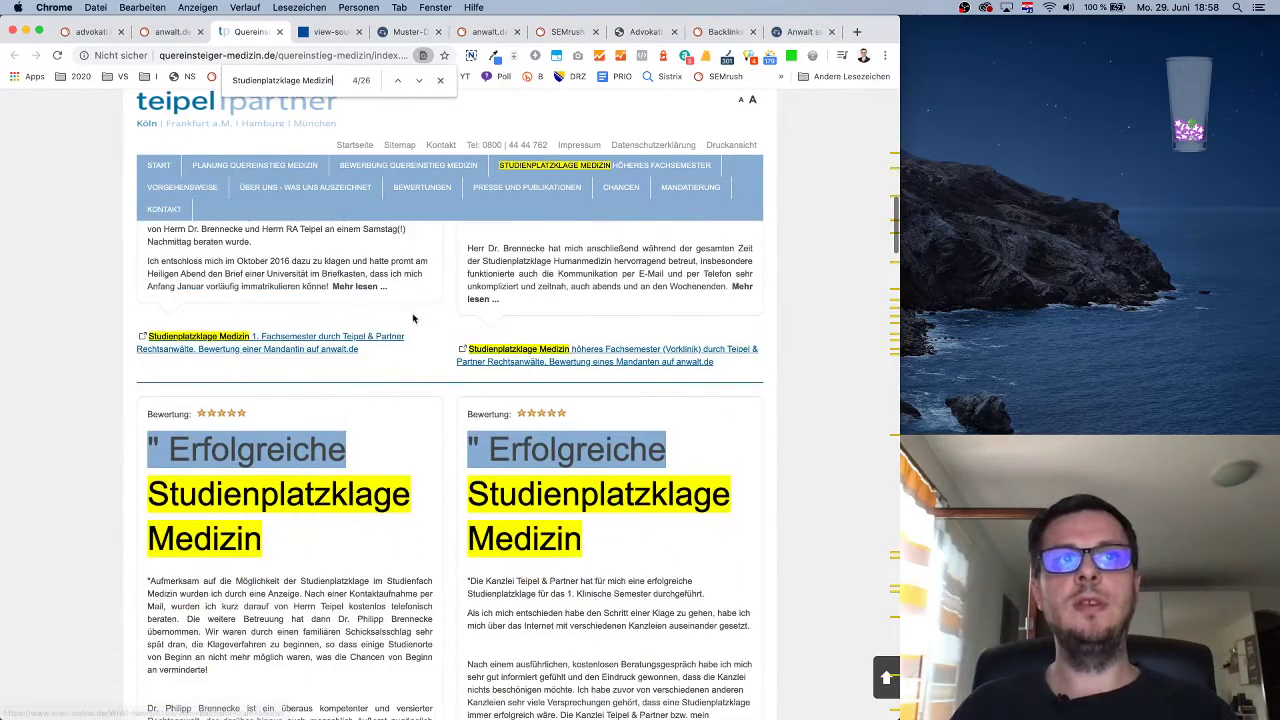
click(162, 28)
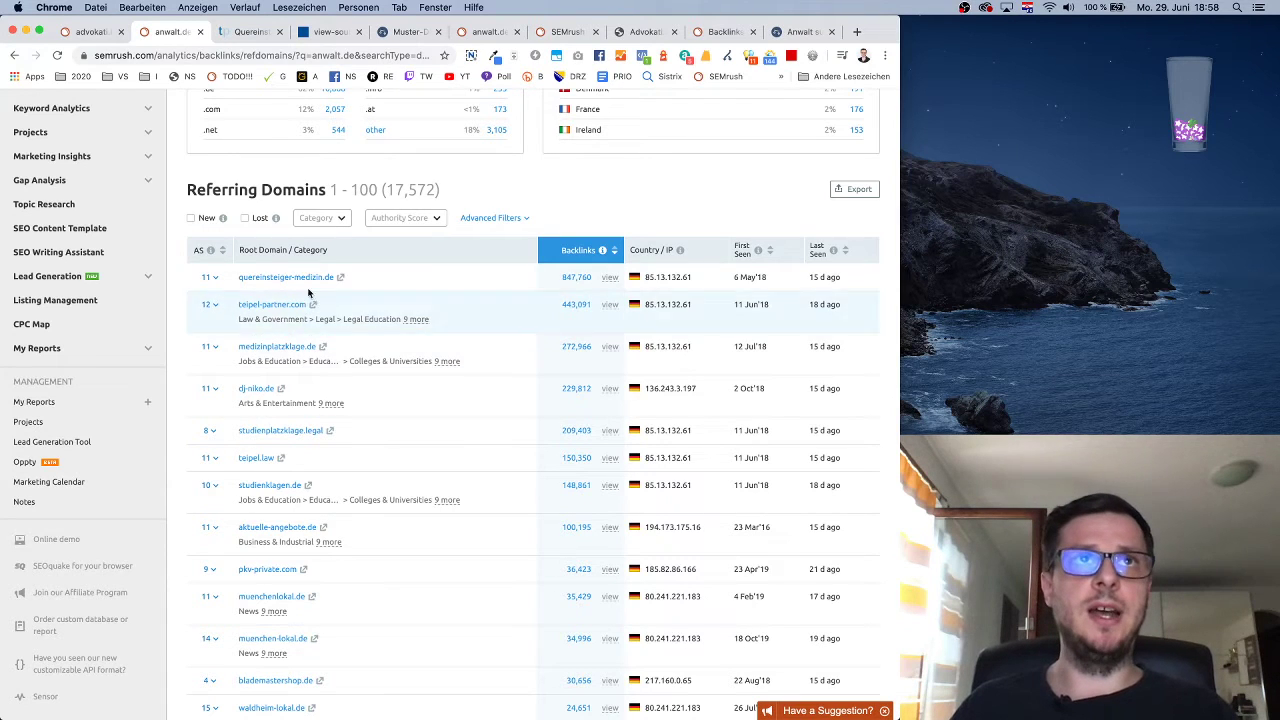
click(191, 219)
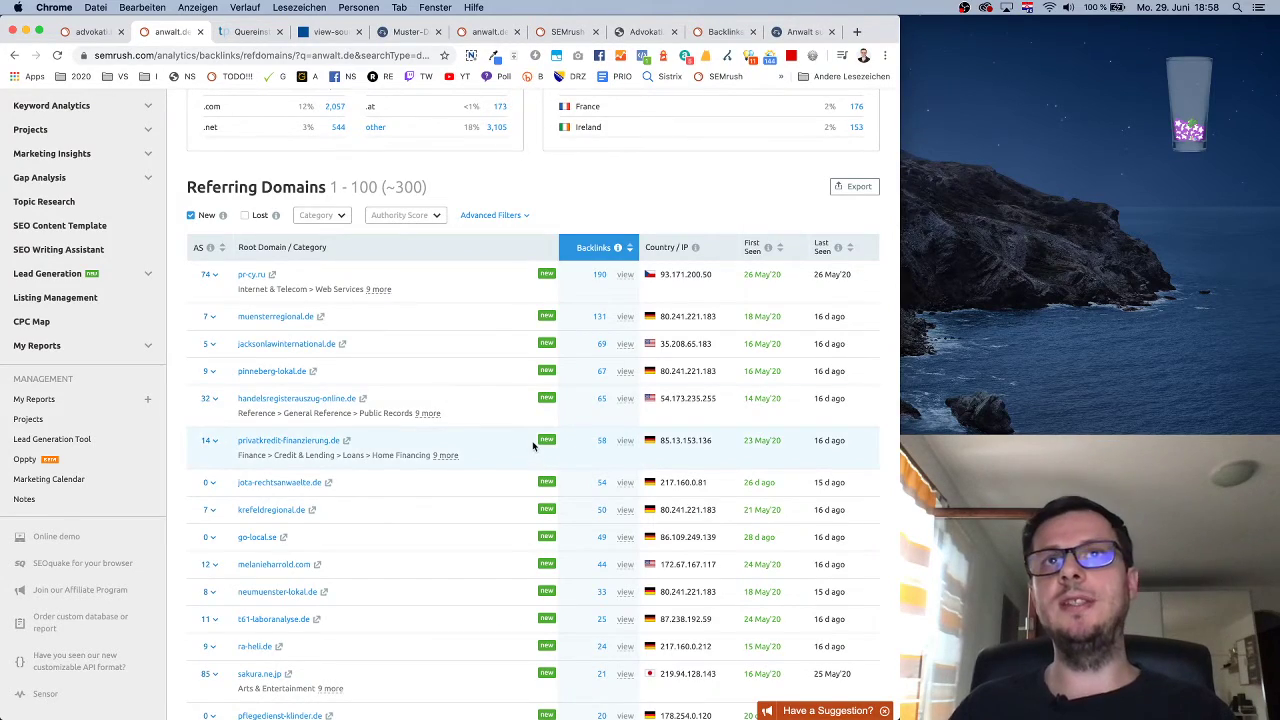
scroll(533, 446, down, 10)
scroll(533, 446, up, 9)
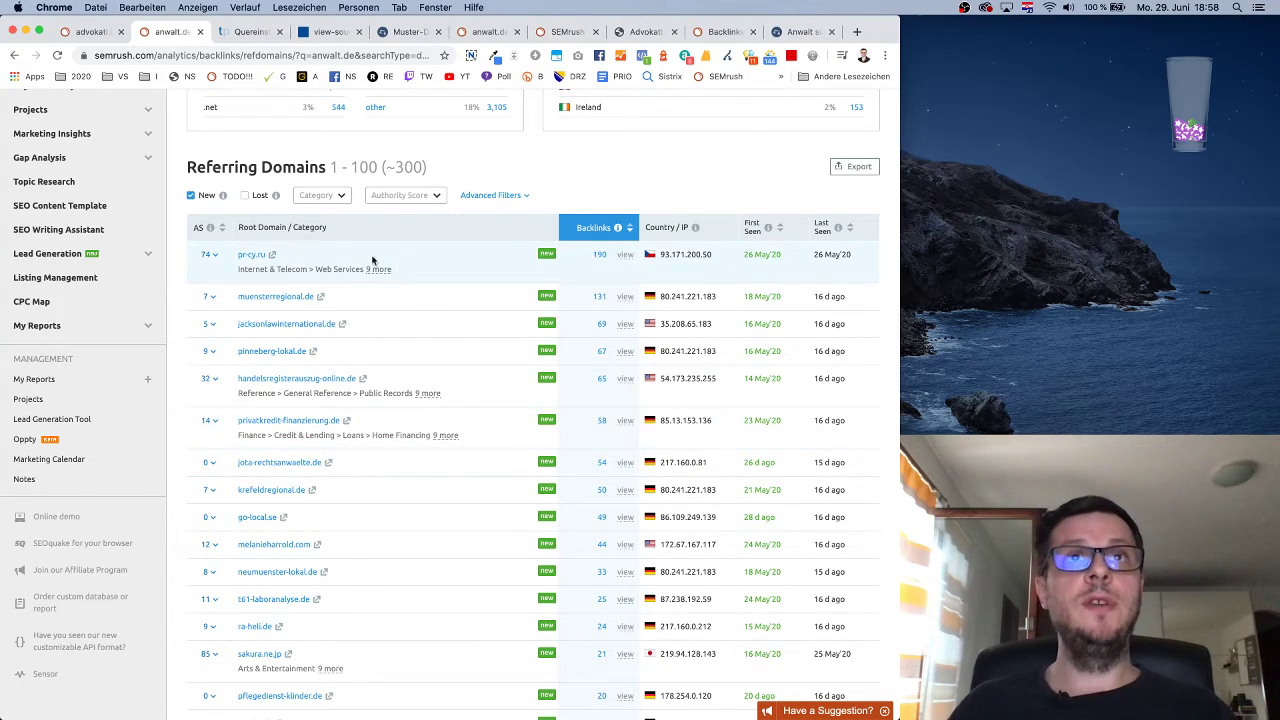
- Visit the new referring site pr-cy.ru, look through its page and close it again
click(276, 256)
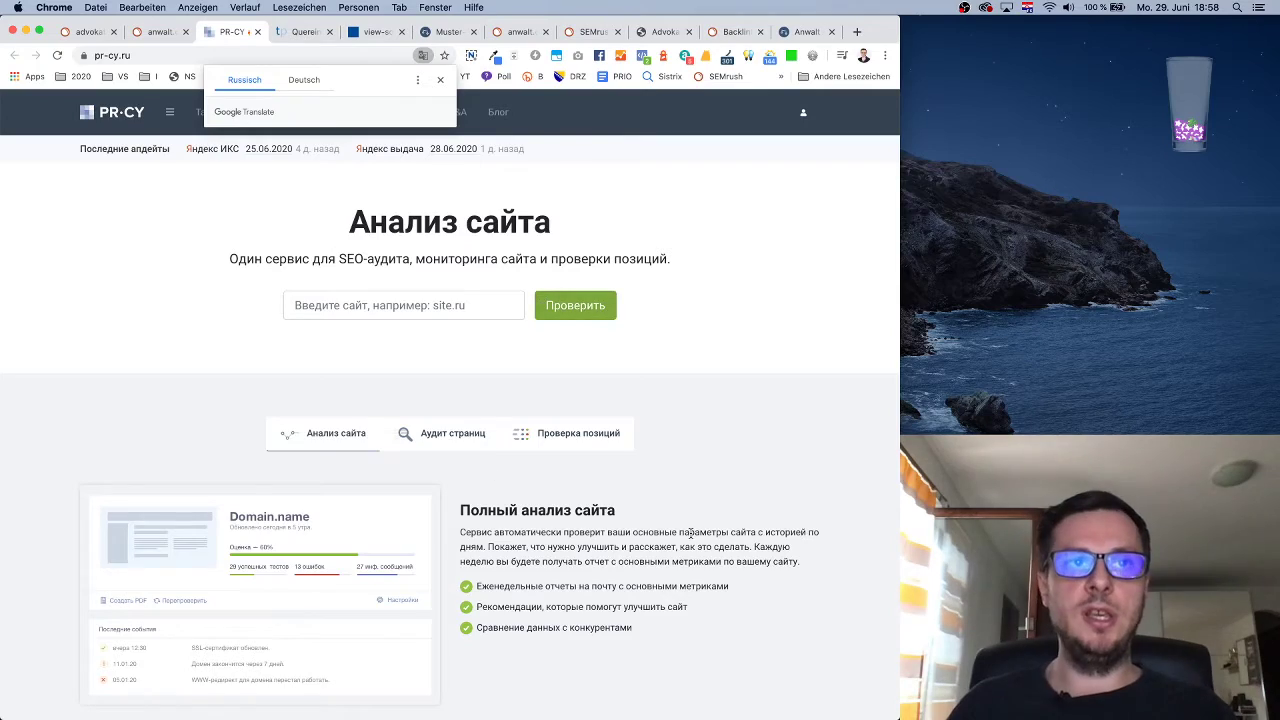
scroll(680, 537, down, 12)
scroll(678, 537, up, 12)
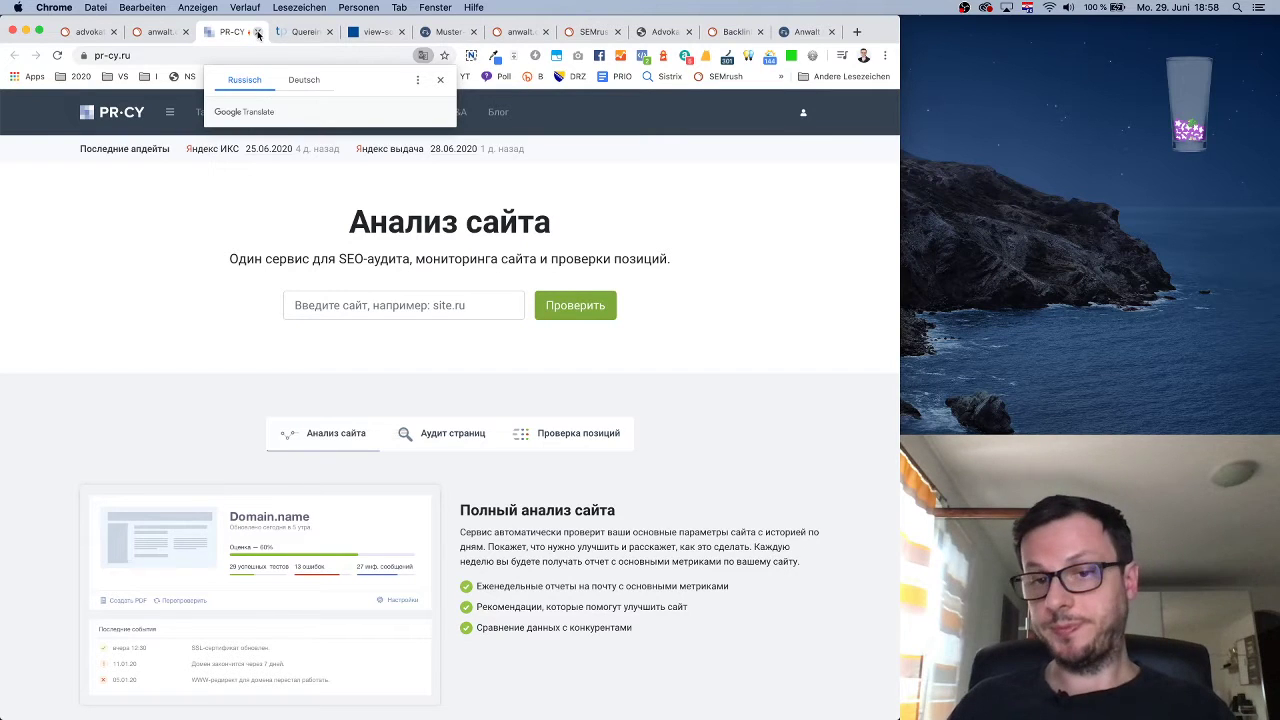
click(257, 33)
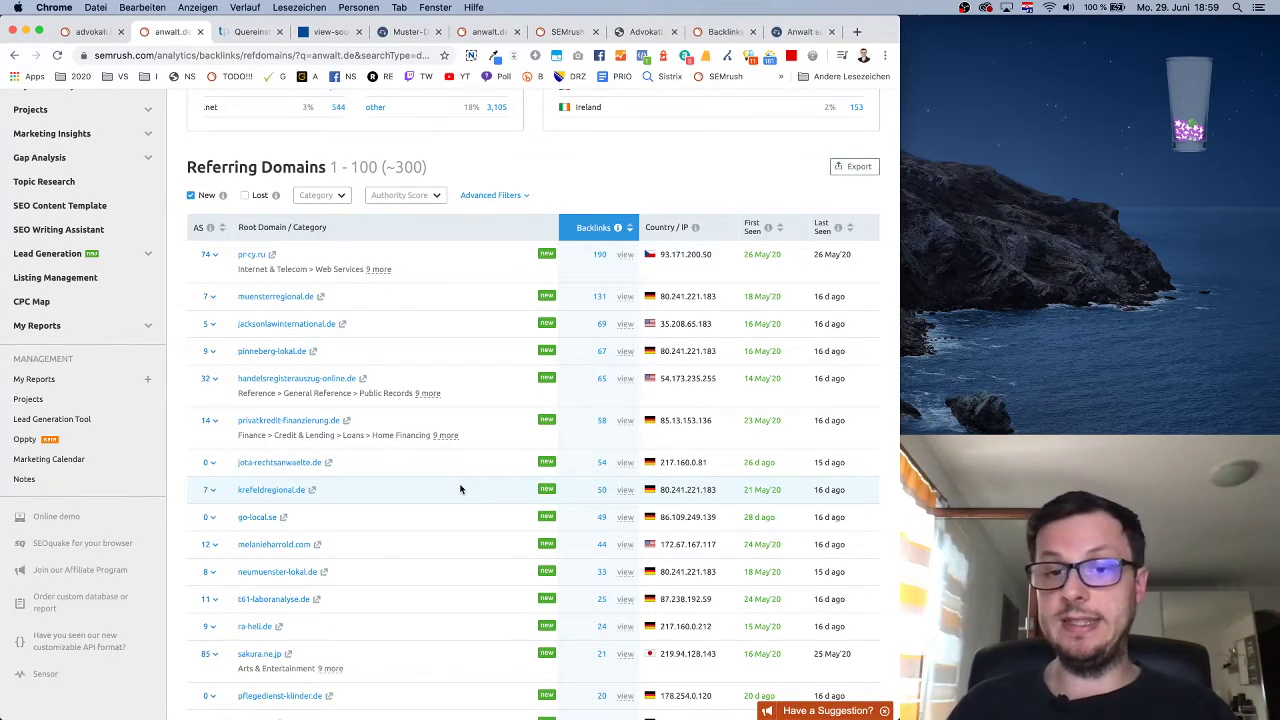
- Review the new referring domains, visit sakura.ne.jp to look through its page, and close it again
scroll(423, 526, up, 1)
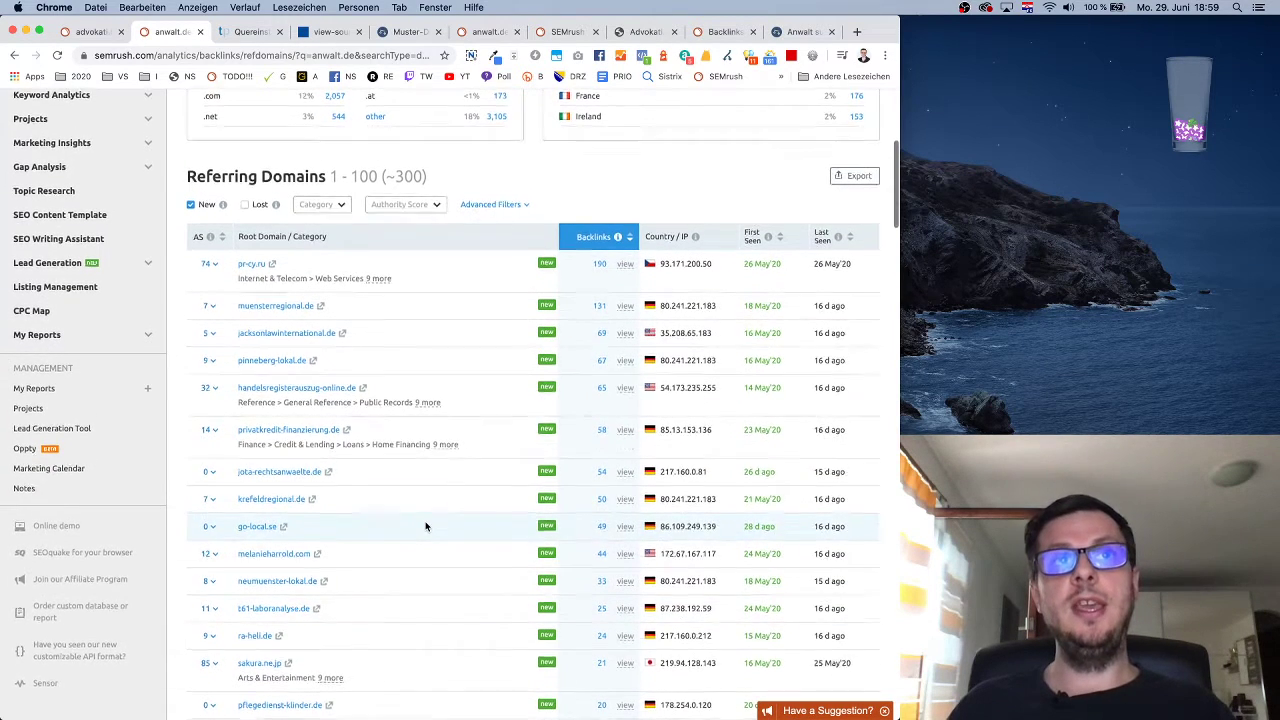
scroll(425, 526, down, 2)
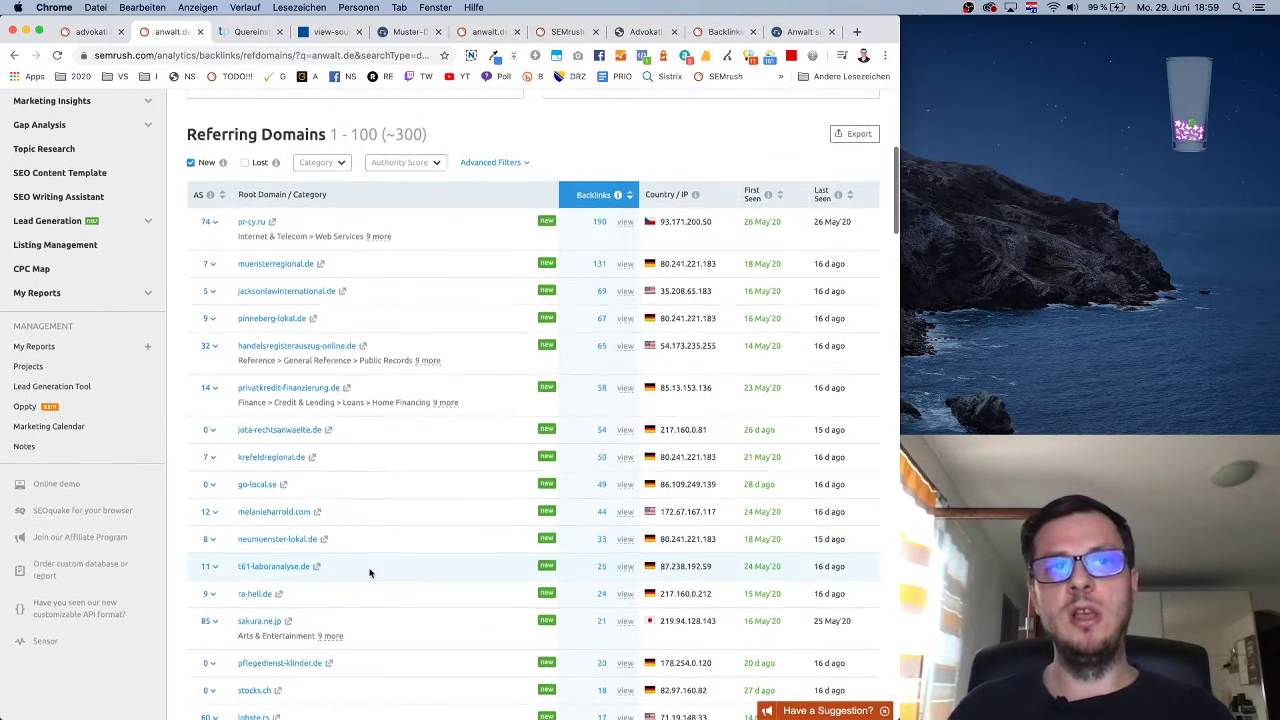
scroll(369, 572, down, 3)
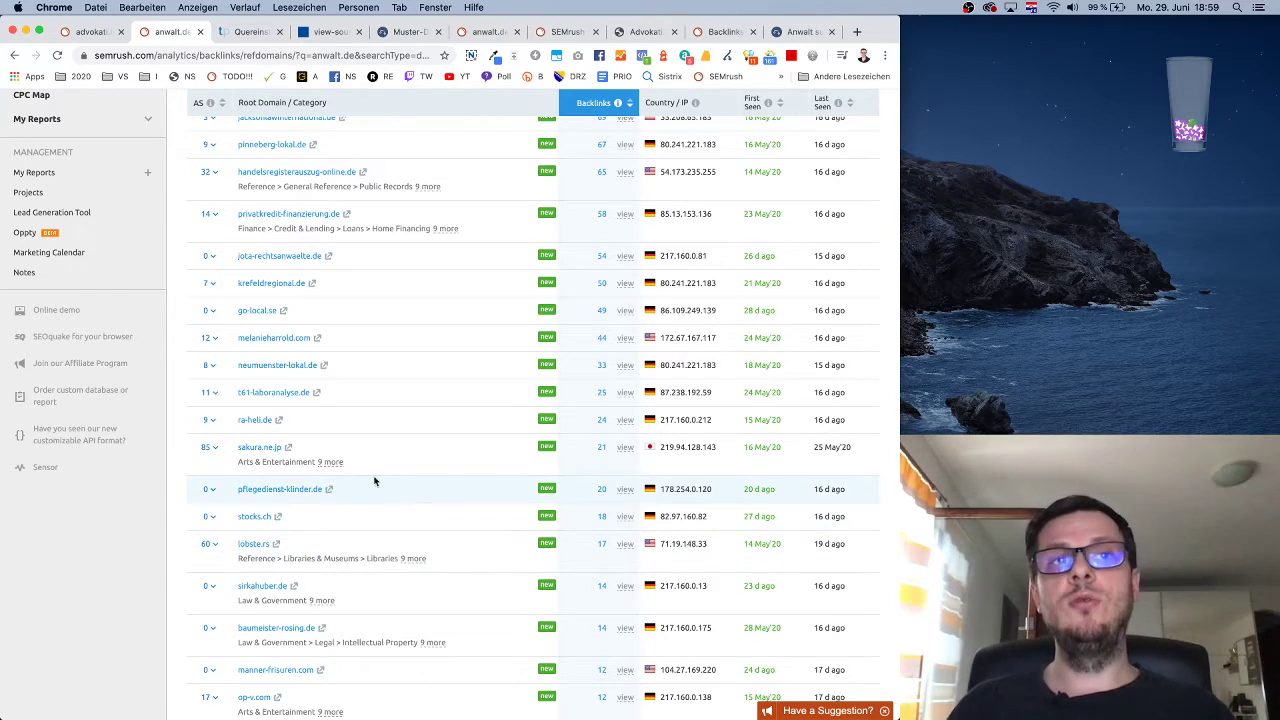
click(289, 449)
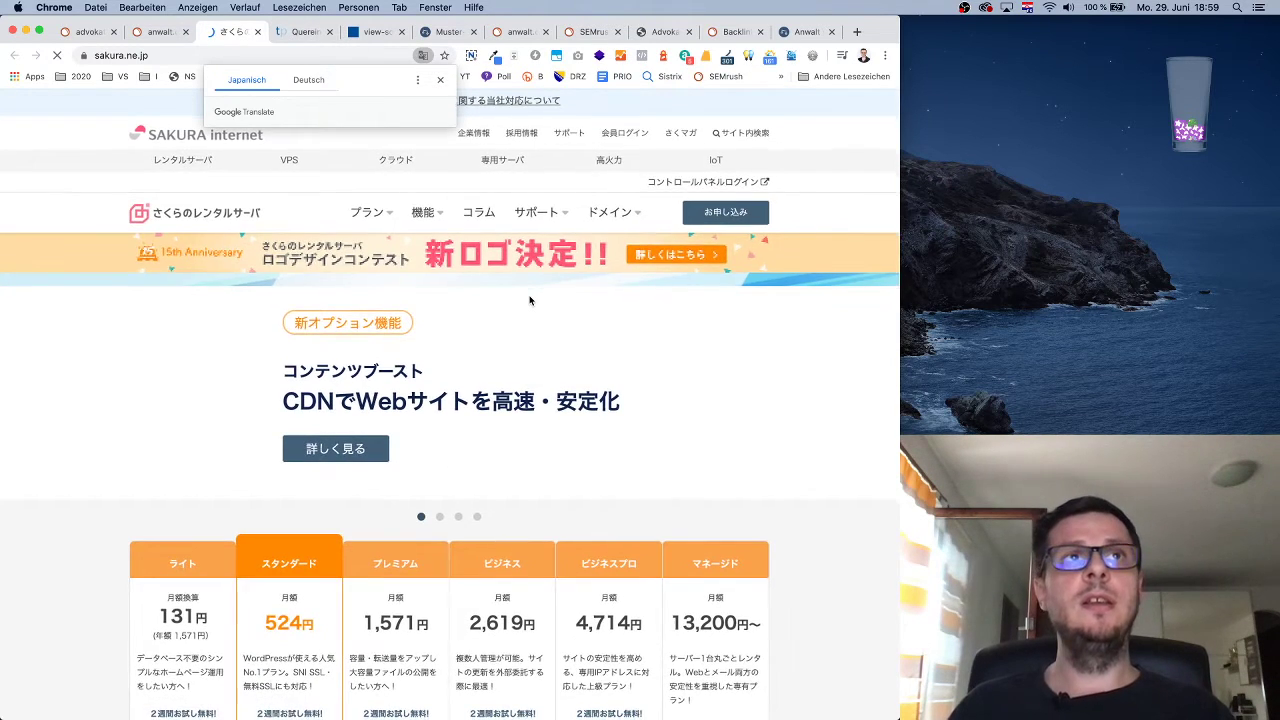
scroll(550, 338, down, 15)
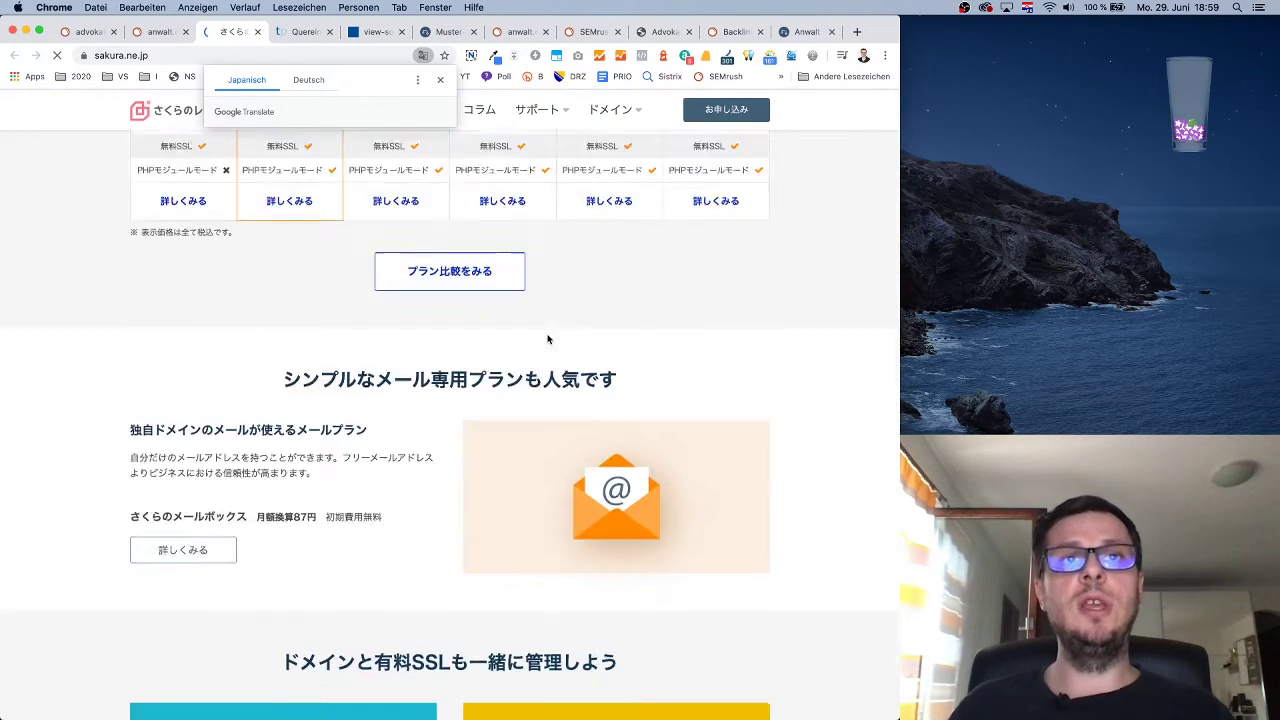
scroll(548, 340, up, 10)
scroll(548, 340, down, 15)
scroll(548, 340, up, 15)
scroll(548, 340, up, 20)
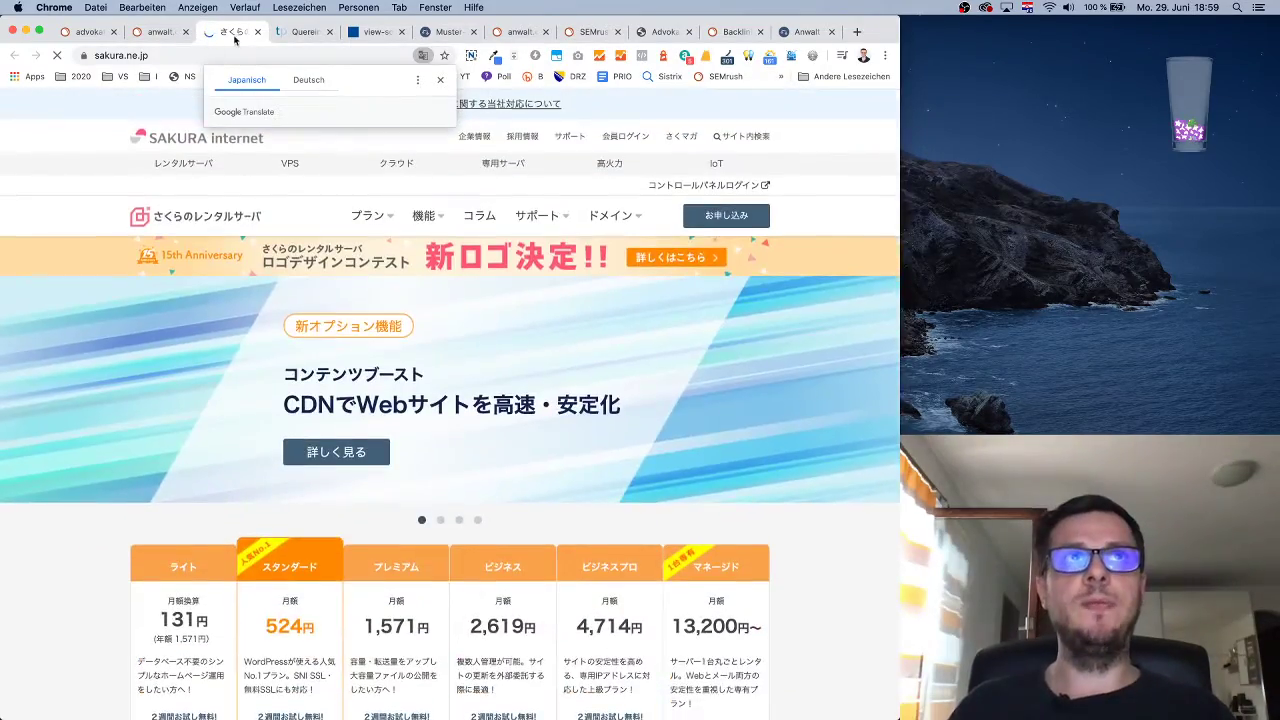
click(258, 33)
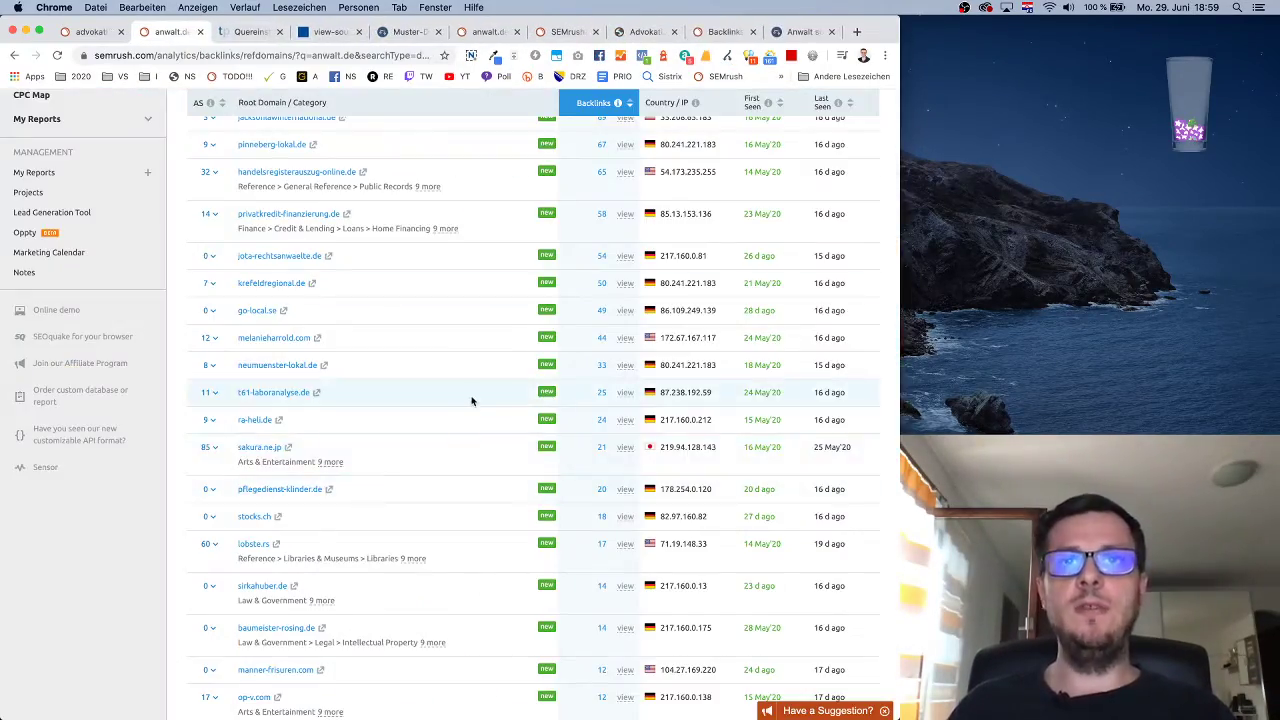
- Look through the remaining new referring domains and sort the list by Authority Score, highest first
scroll(467, 398, down, 5)
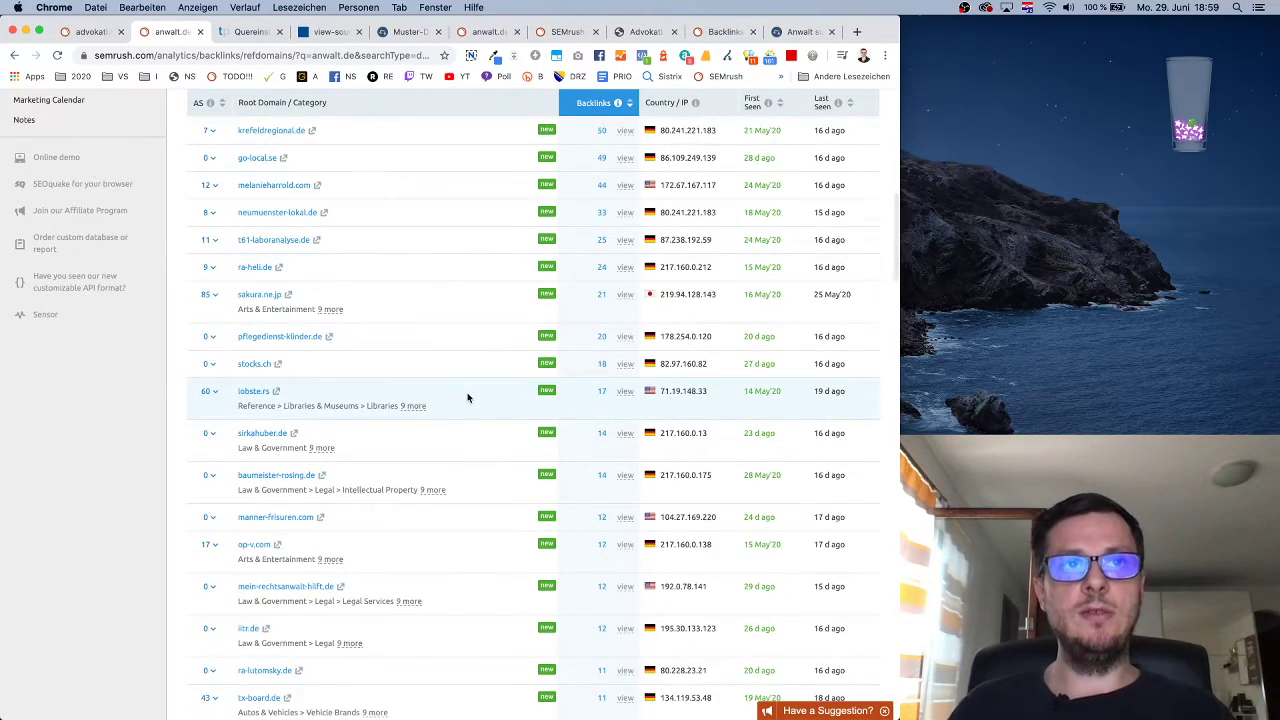
scroll(467, 398, down, 3)
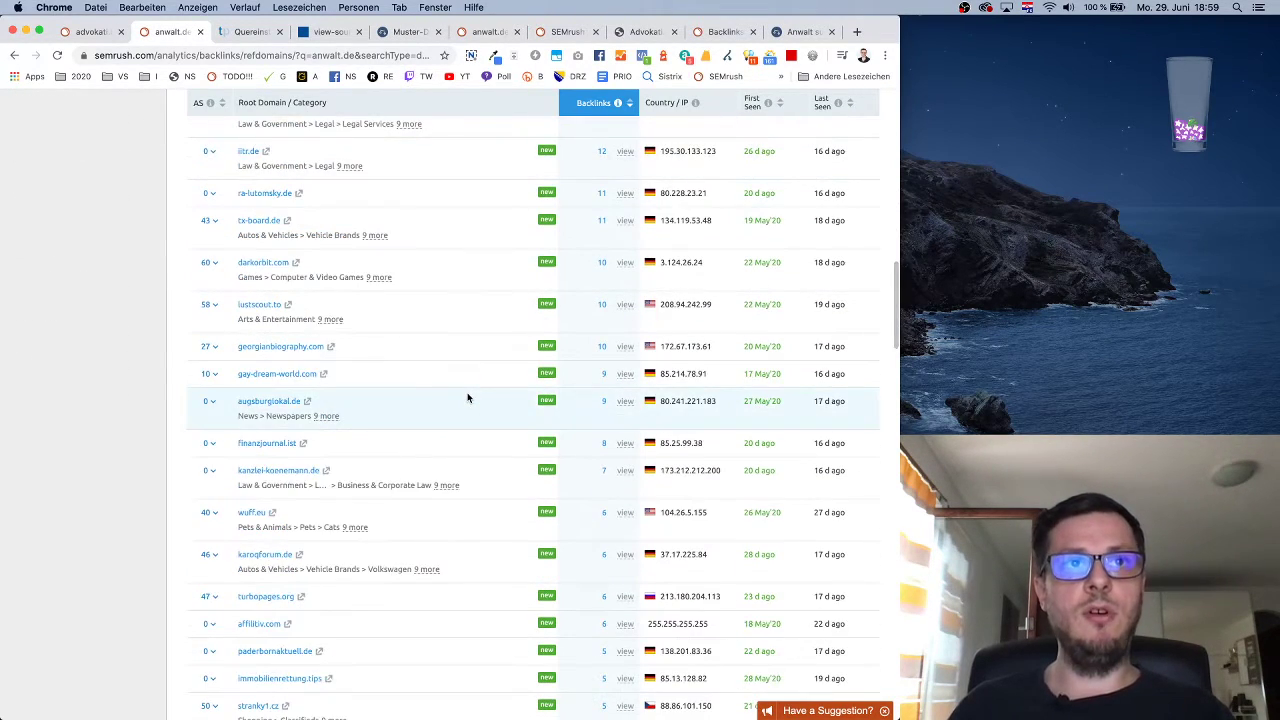
scroll(467, 398, up, 3)
scroll(467, 398, up, 8)
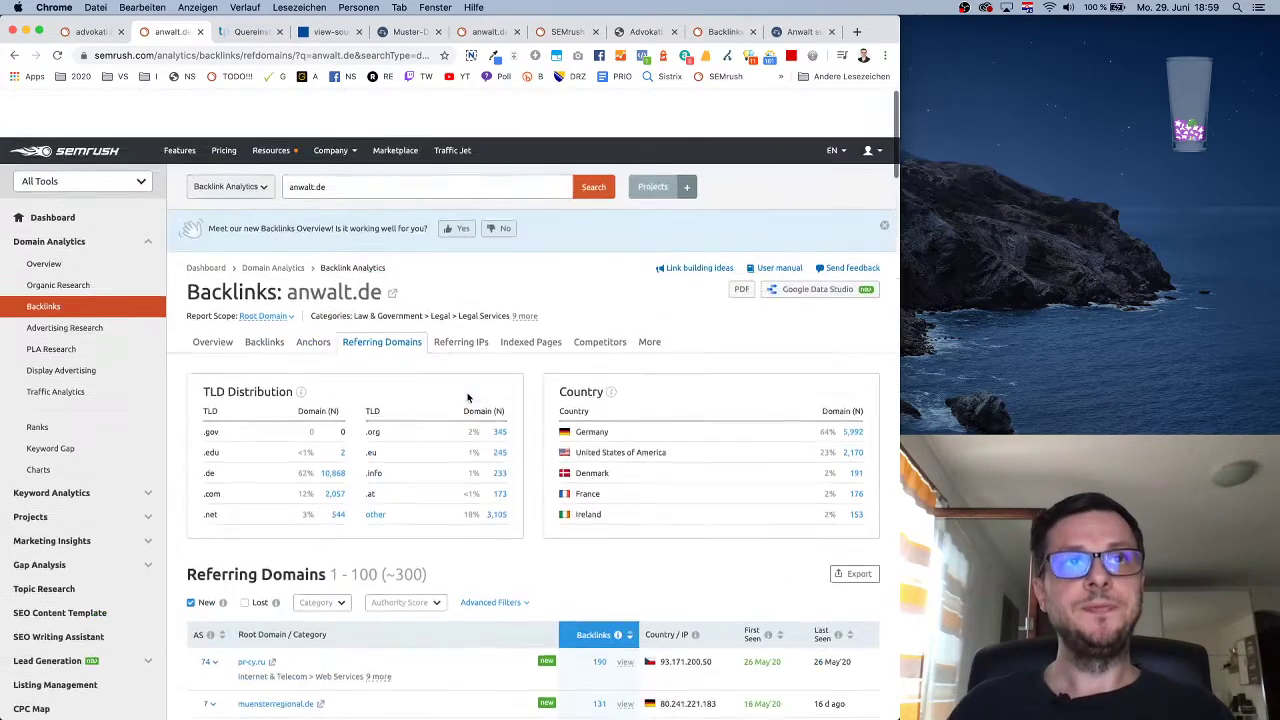
scroll(286, 516, down, 2)
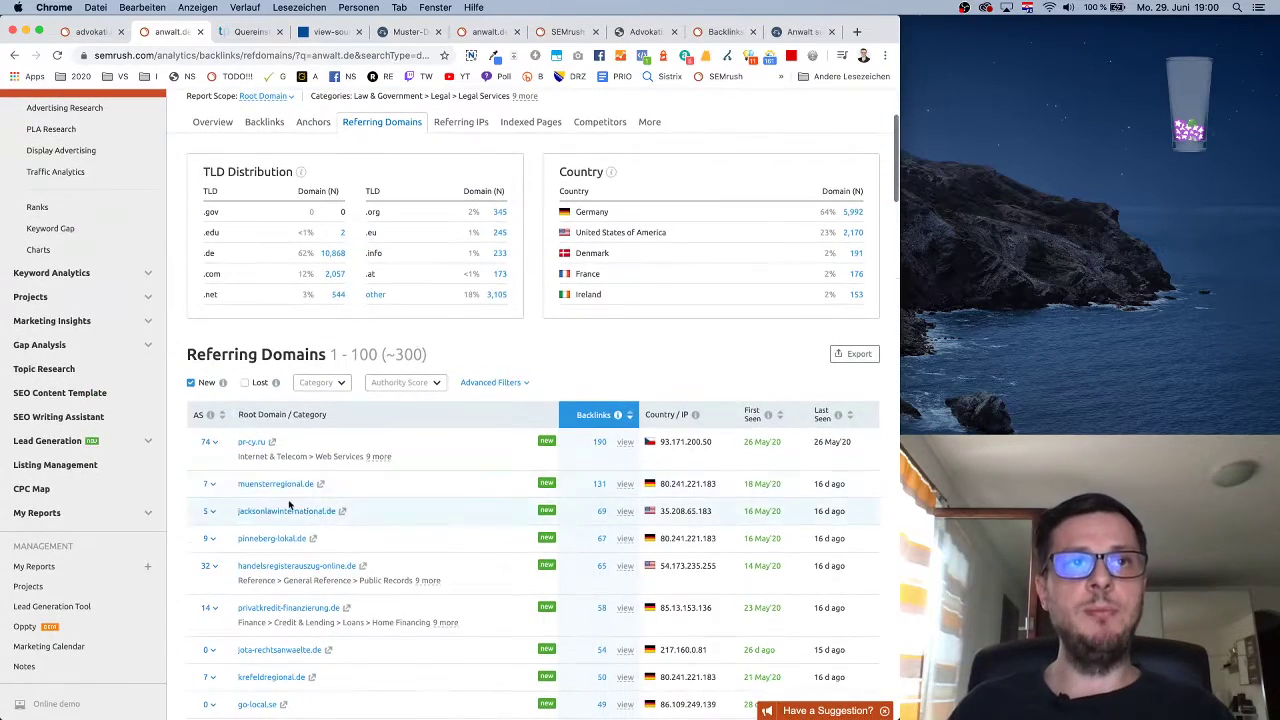
click(225, 423)
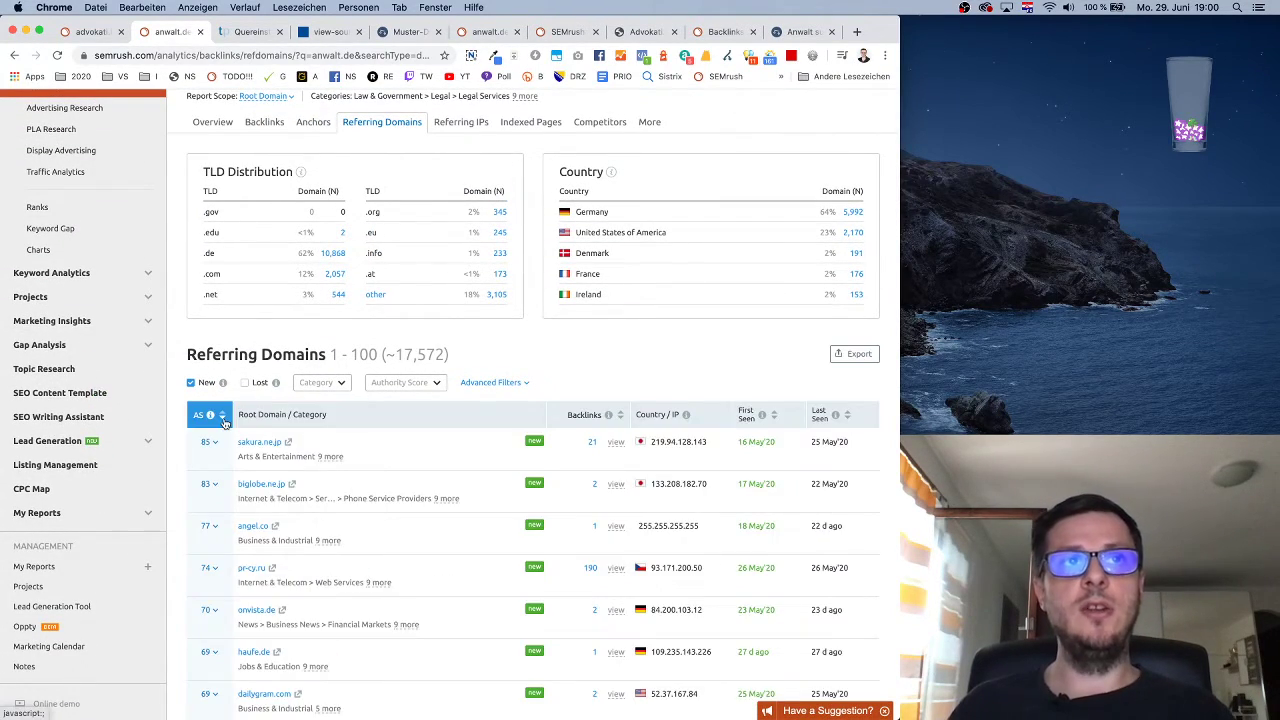
- Reverse the Authority Score sorting to examine the weakest new referring domains, and return to the highest-first order
click(225, 423)
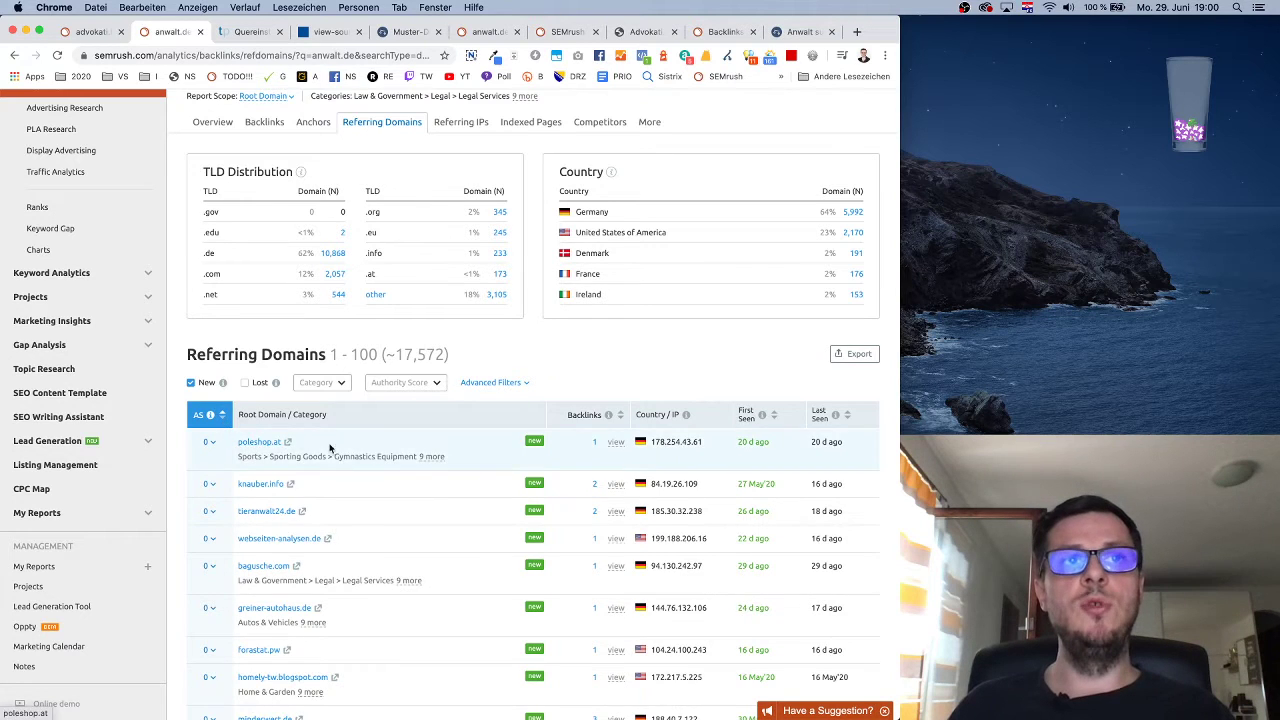
scroll(420, 508, down, 1)
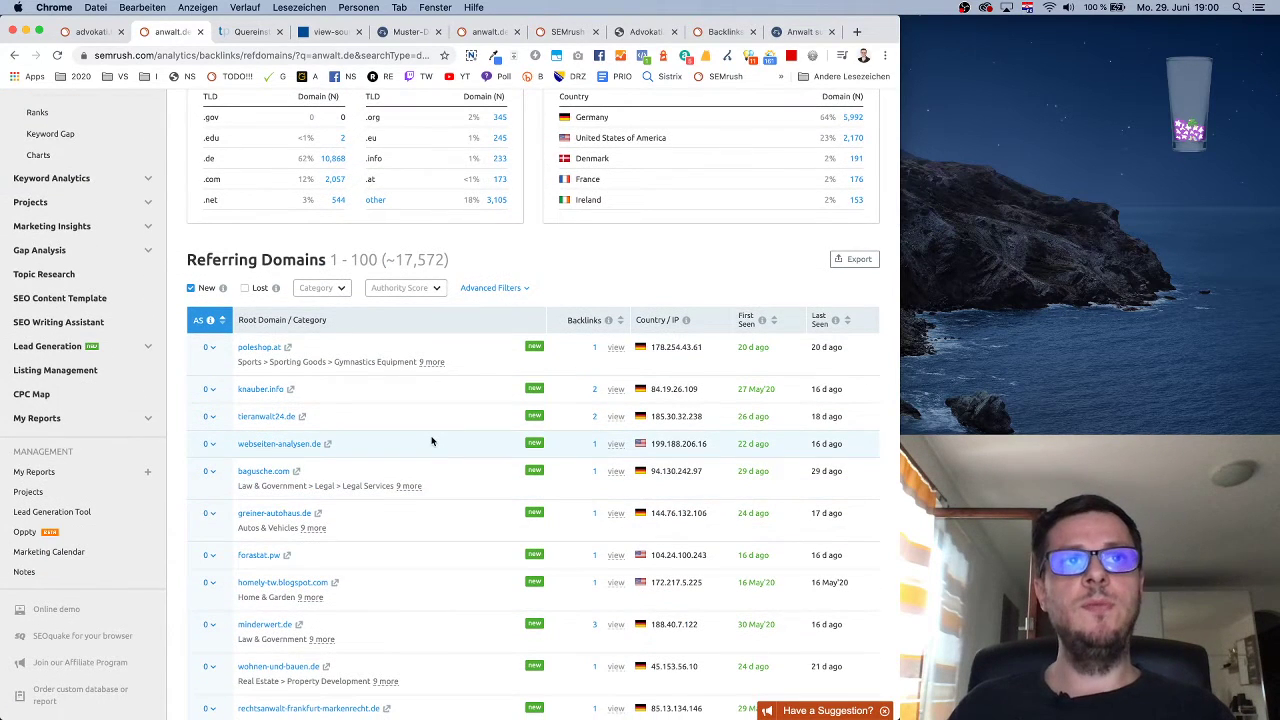
scroll(432, 441, down, 2)
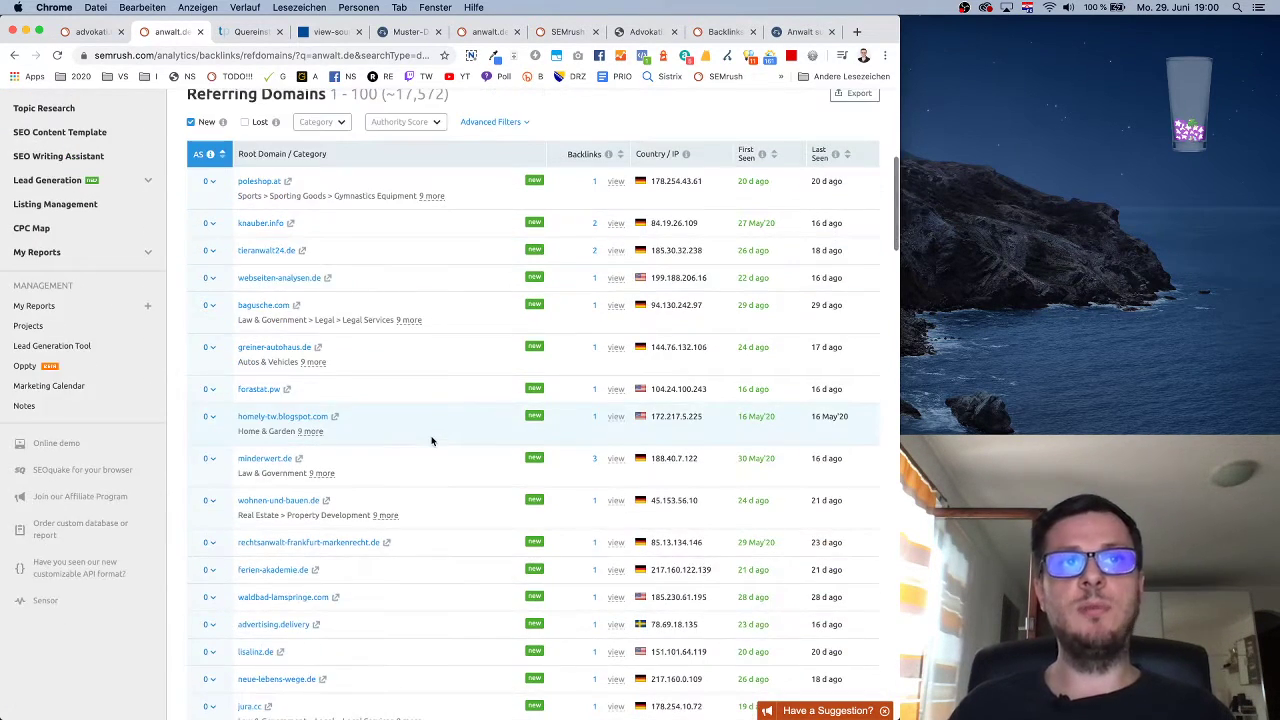
scroll(432, 441, down, 1)
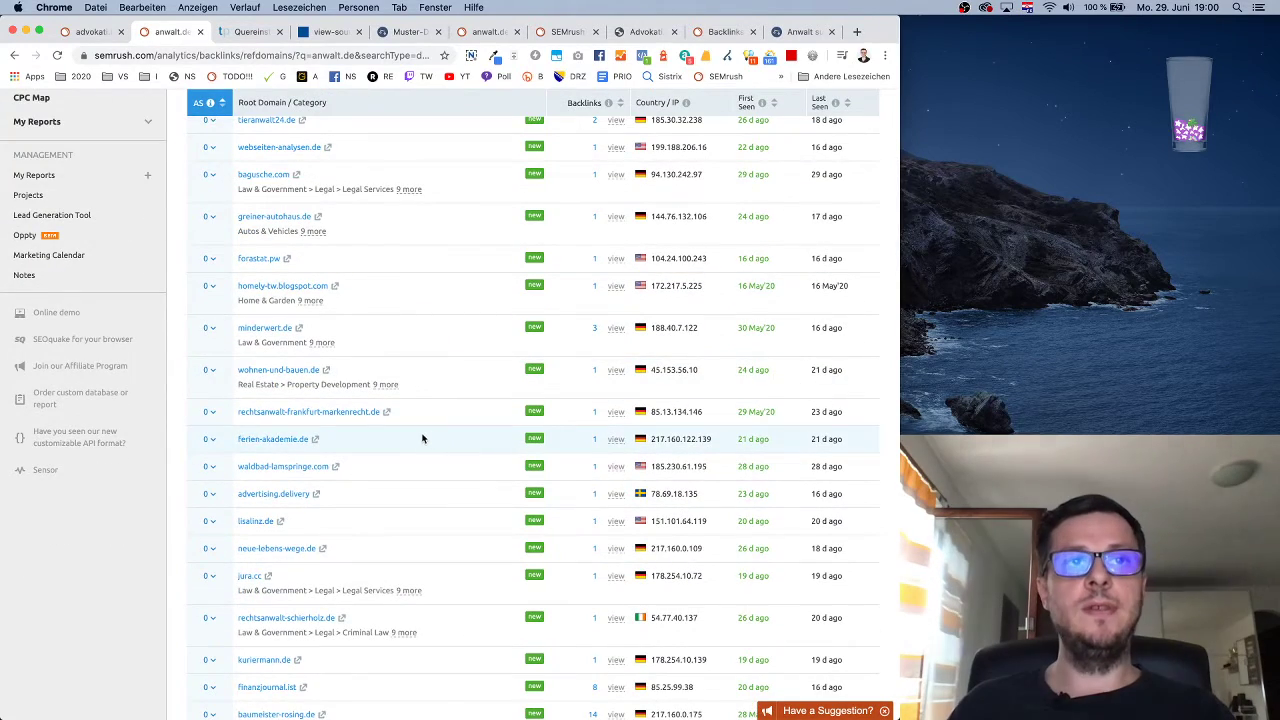
scroll(405, 597, down, 4)
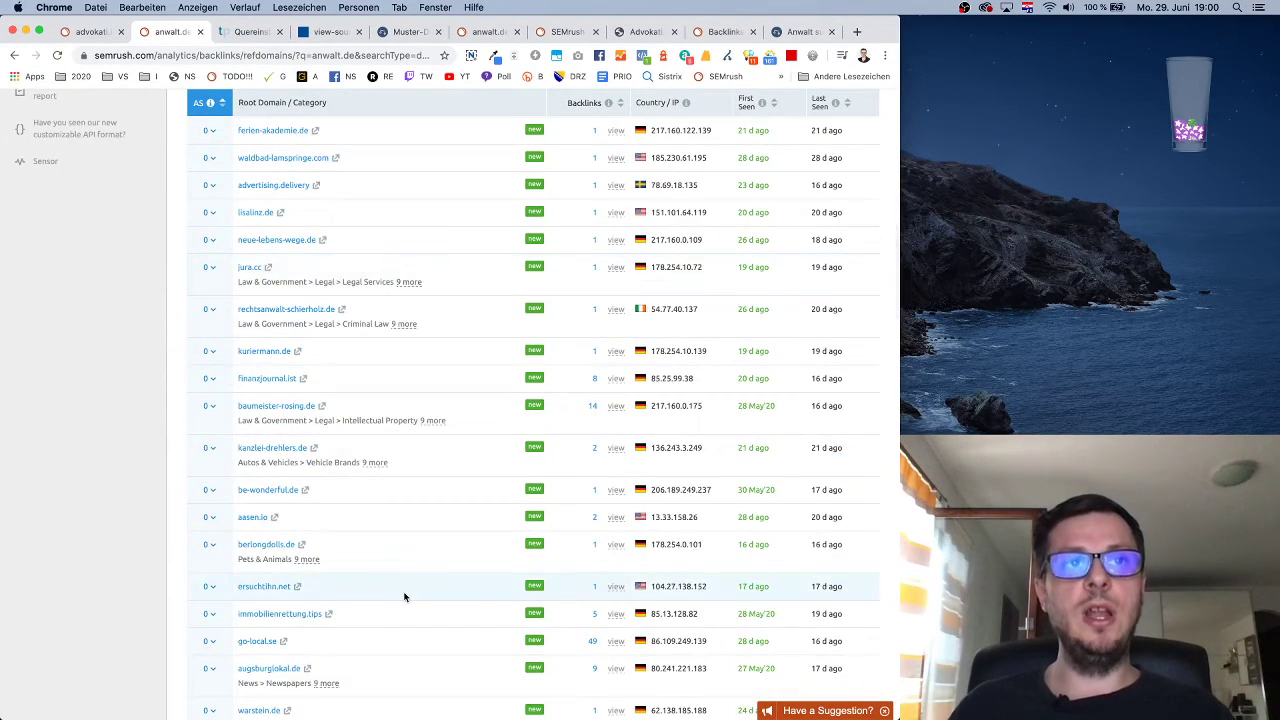
scroll(405, 597, down, 4)
scroll(405, 597, down, 2)
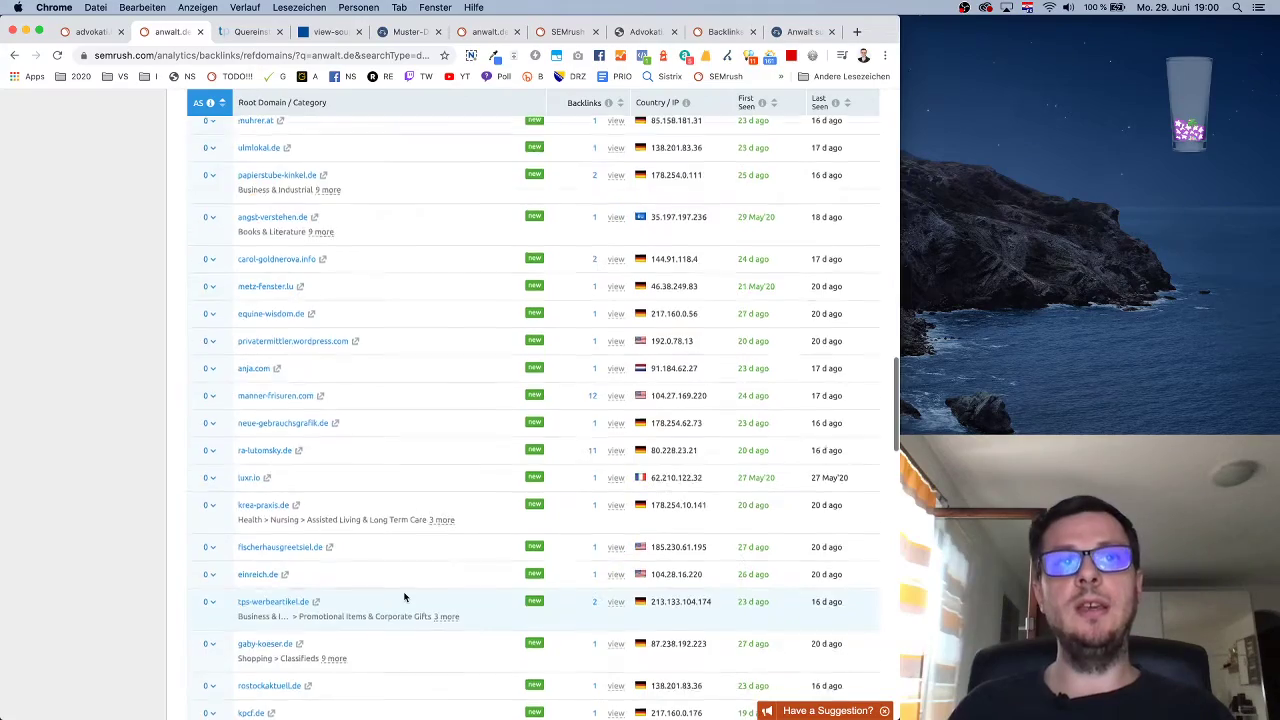
scroll(405, 597, up, 15)
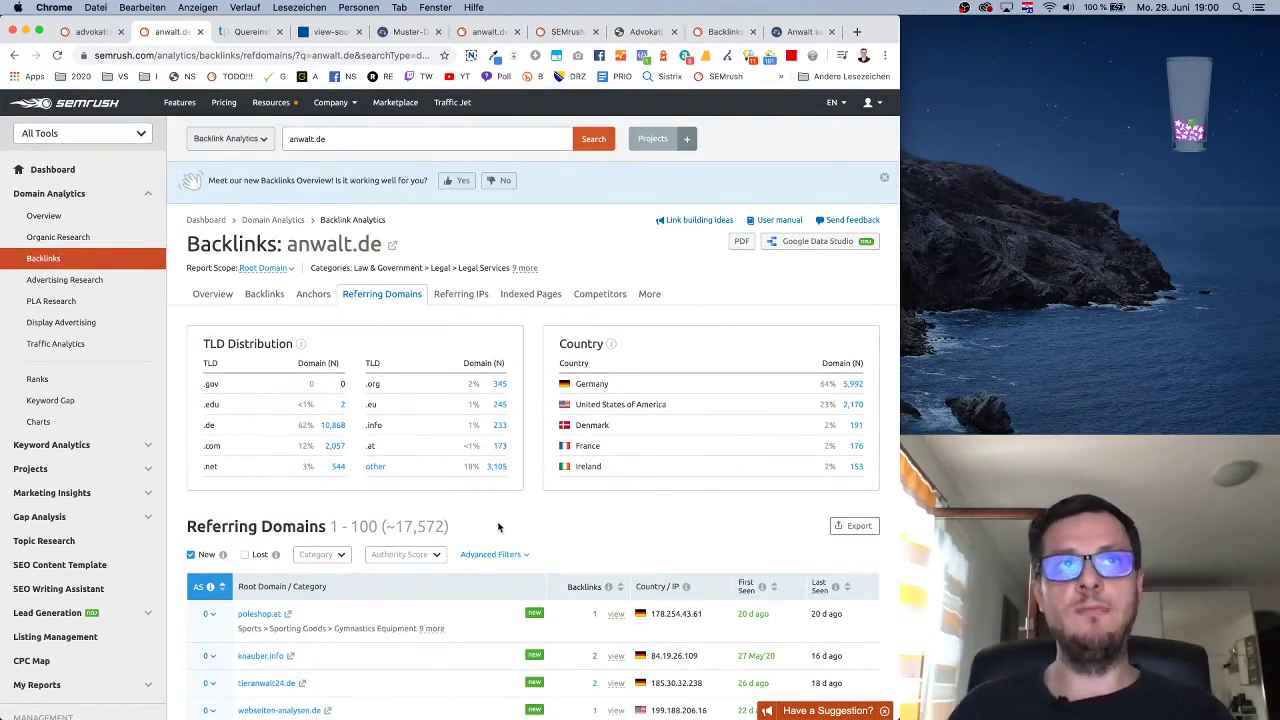
click(13, 58)
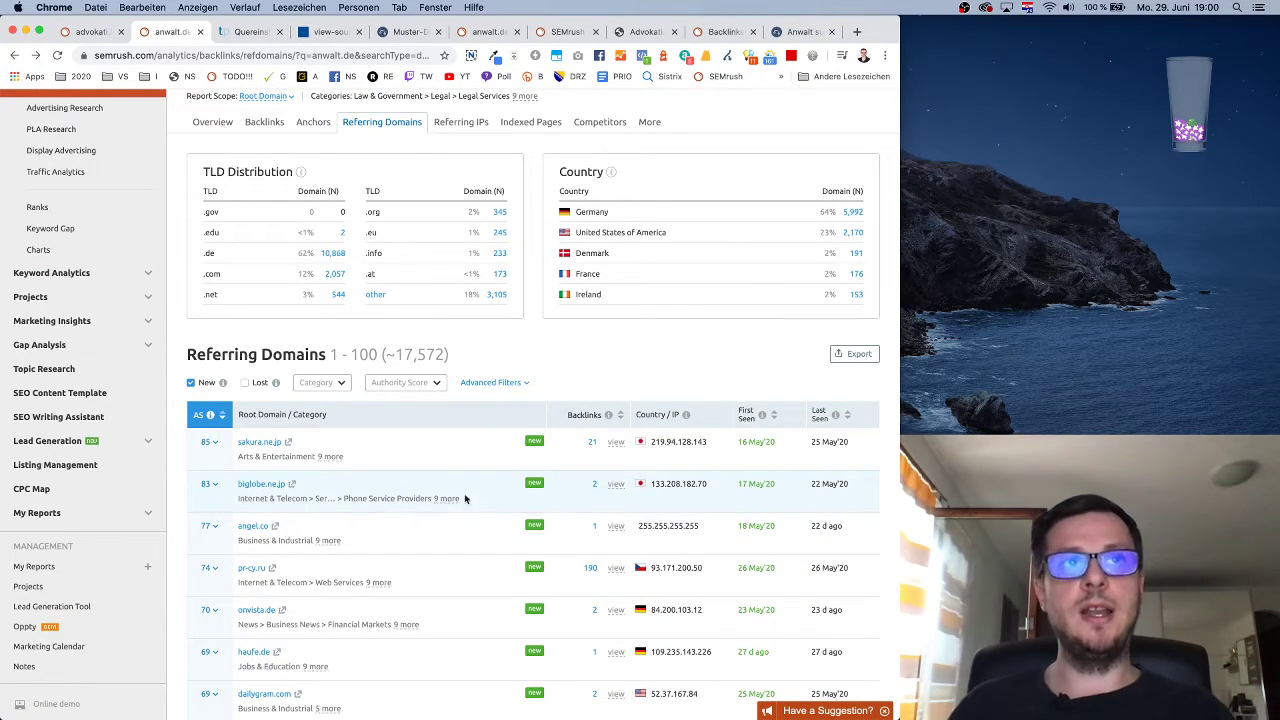
- Remove the New filter from the referring domains and view the Authority Score and Category filter options without applying any
click(189, 383)
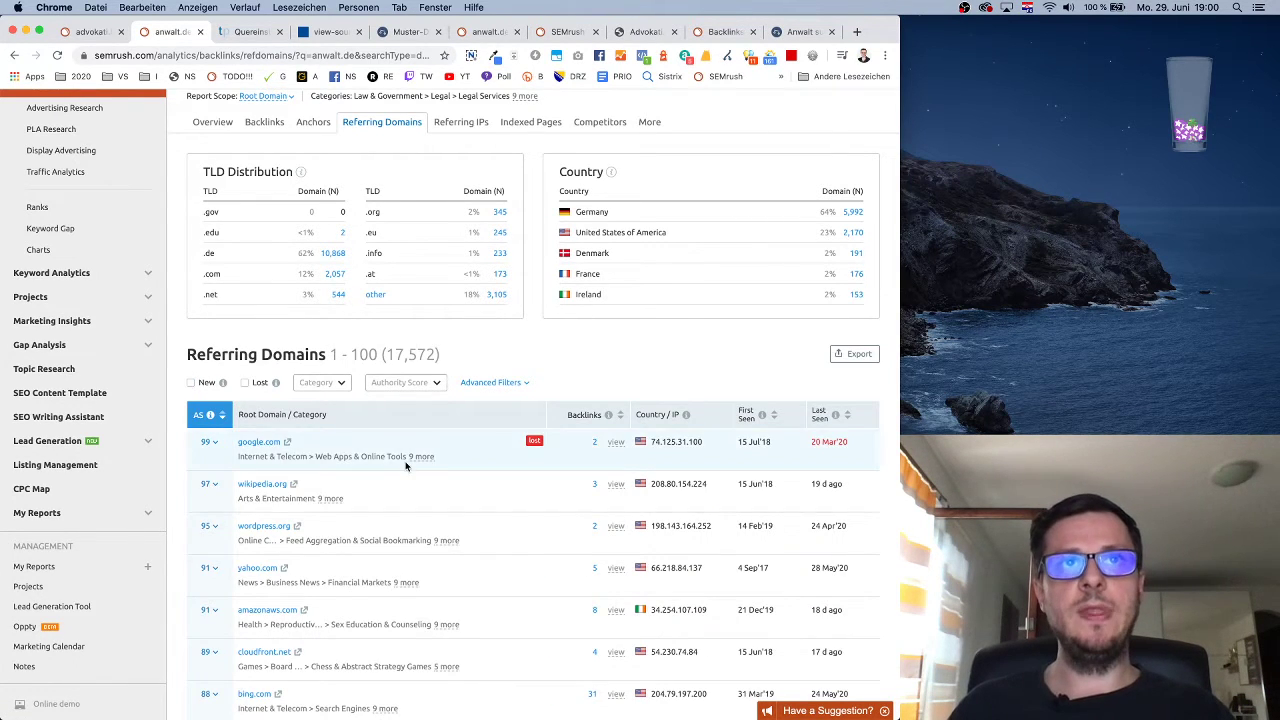
click(403, 383)
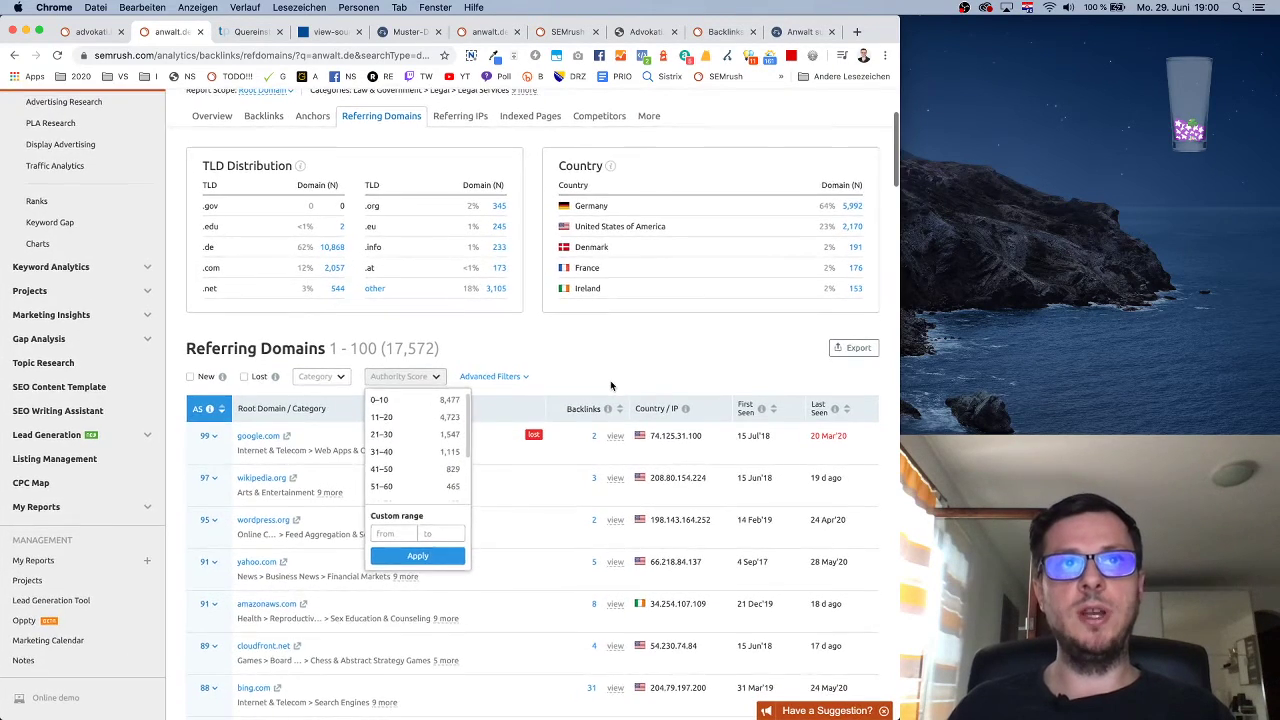
click(610, 380)
click(332, 381)
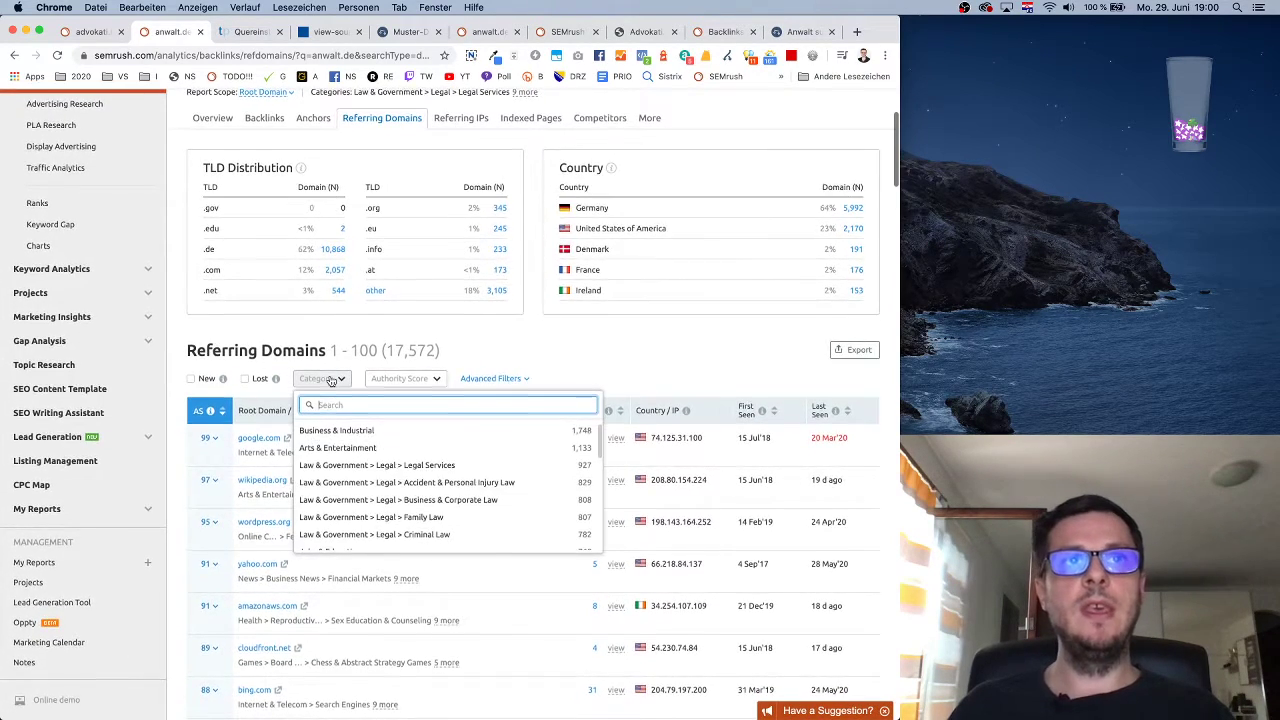
click(645, 356)
scroll(644, 362, up, 3)
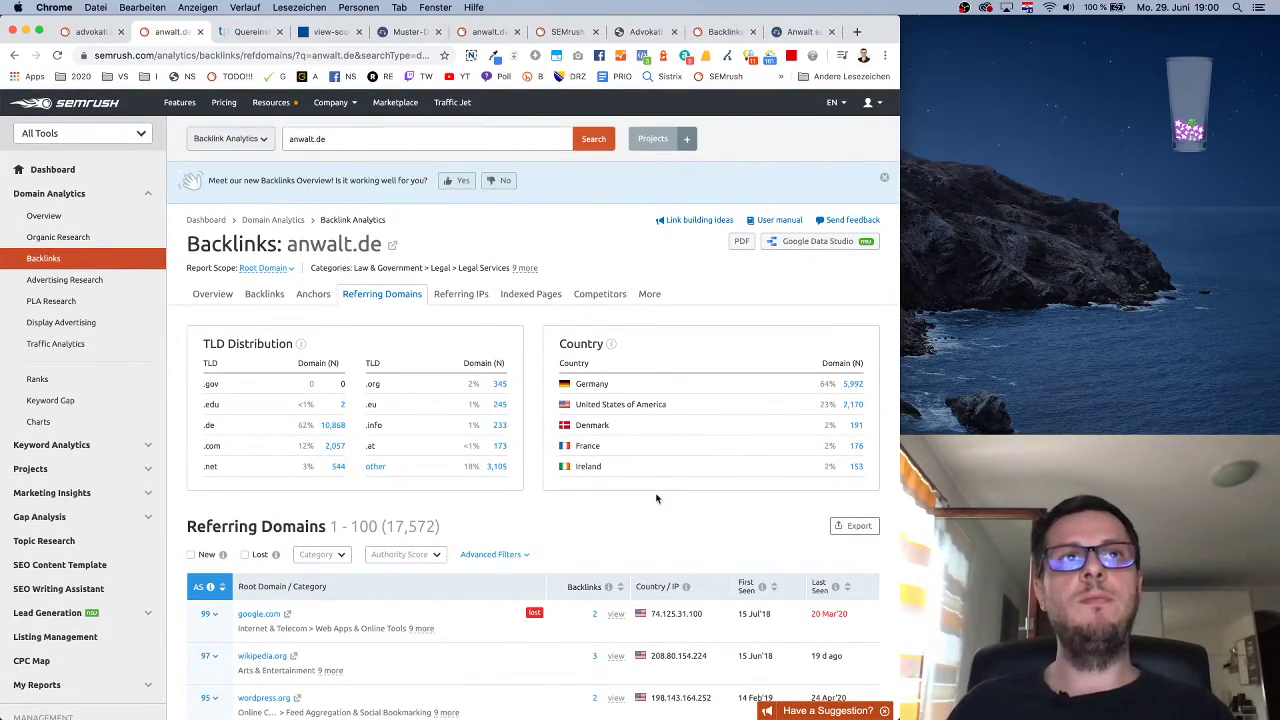
- Examine the full list of referring domains with the highest Authority Scores
scroll(657, 496, down, 12)
scroll(657, 496, down, 15)
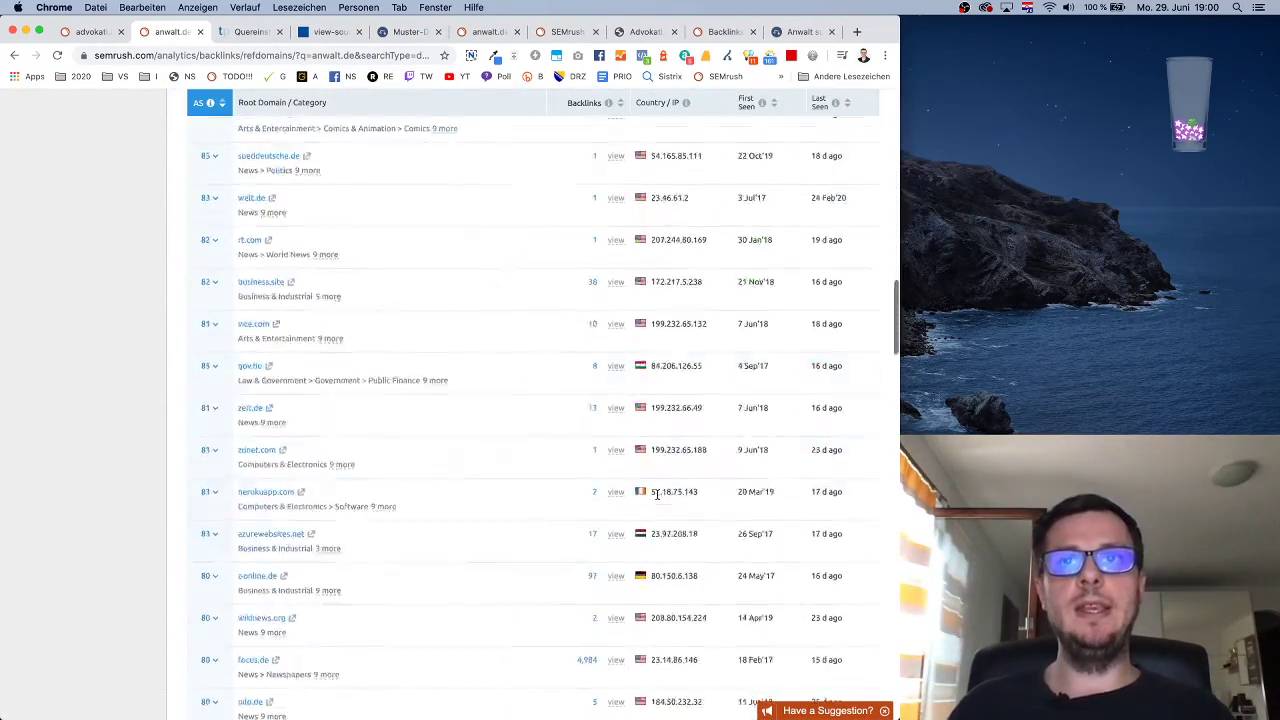
scroll(657, 497, up, 15)
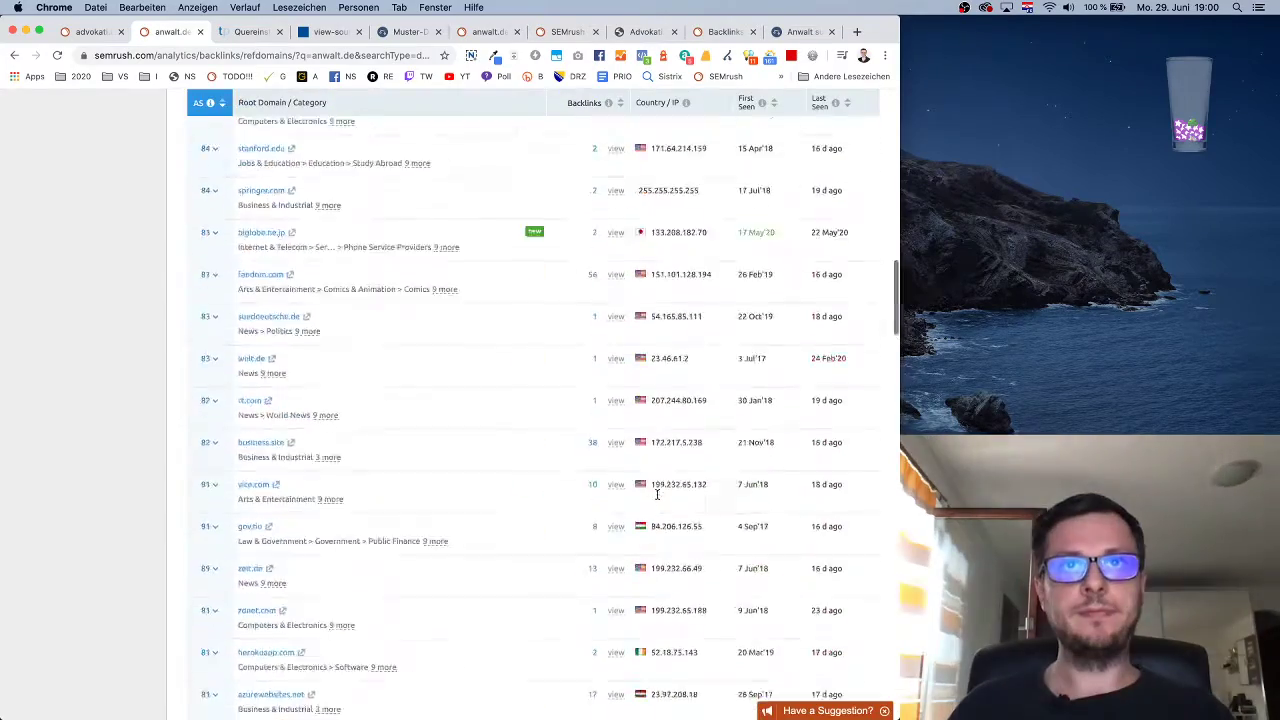
scroll(657, 497, down, 8)
scroll(657, 496, up, 7)
scroll(657, 496, down, 2)
scroll(655, 494, down, 1)
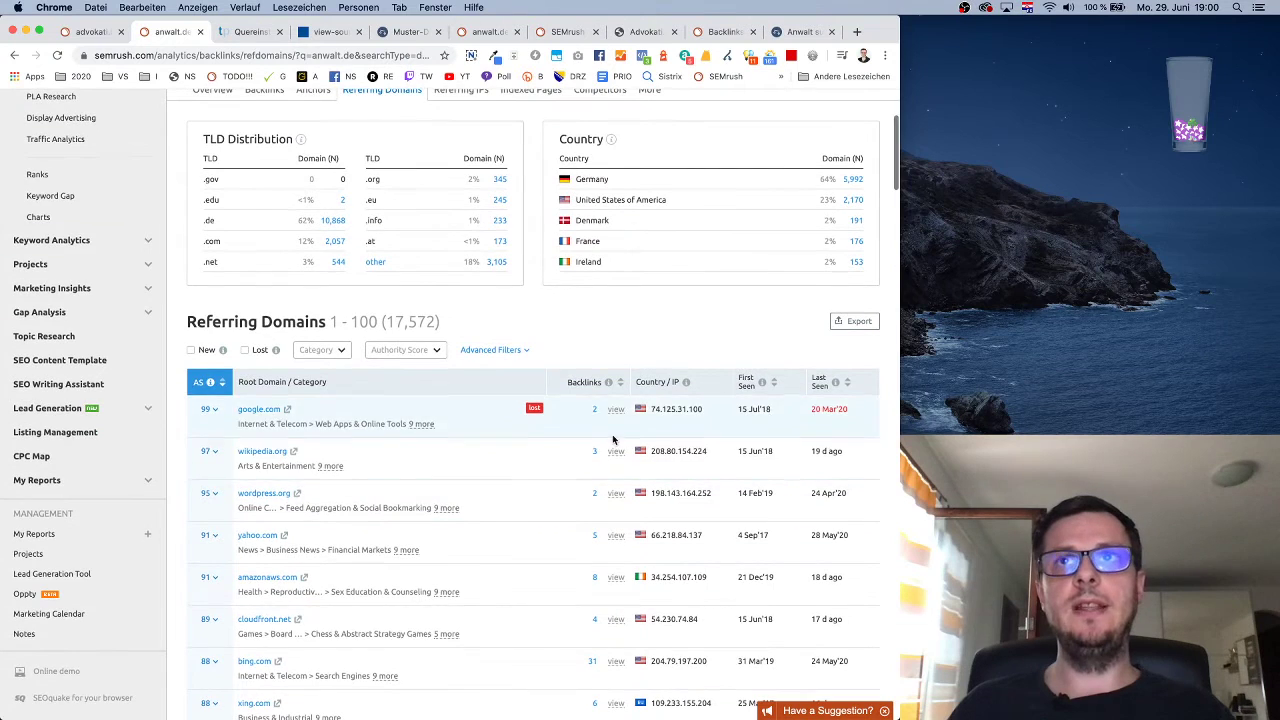
- Expand the individual backlinks from google.com and wikipedia.org and read their source pages, anchors and target URLs
scroll(727, 345, up, 1)
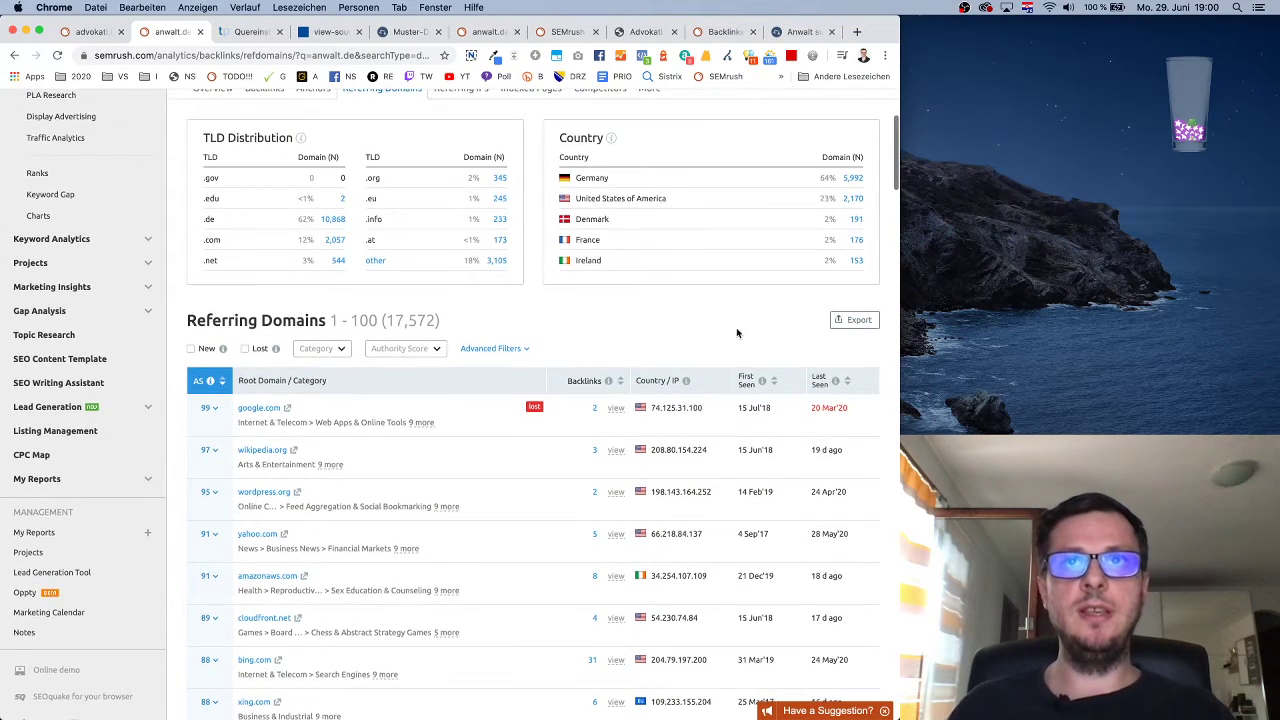
scroll(610, 409, down, 1)
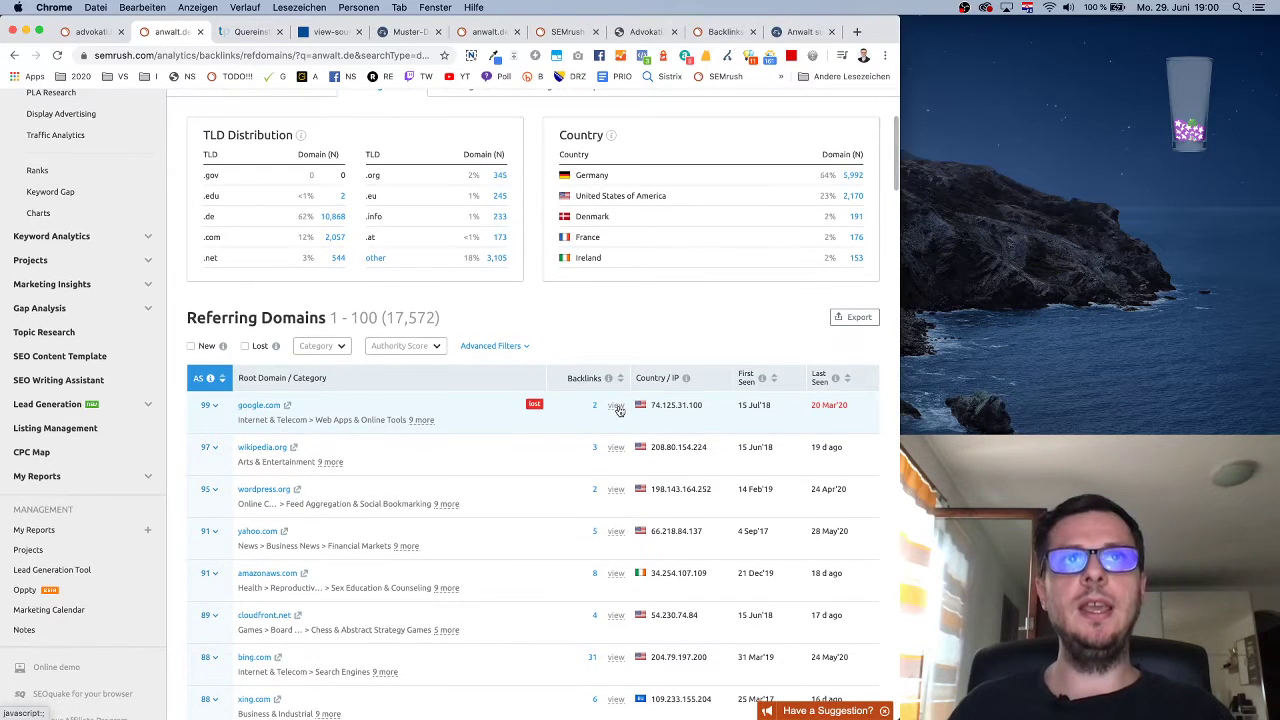
click(615, 405)
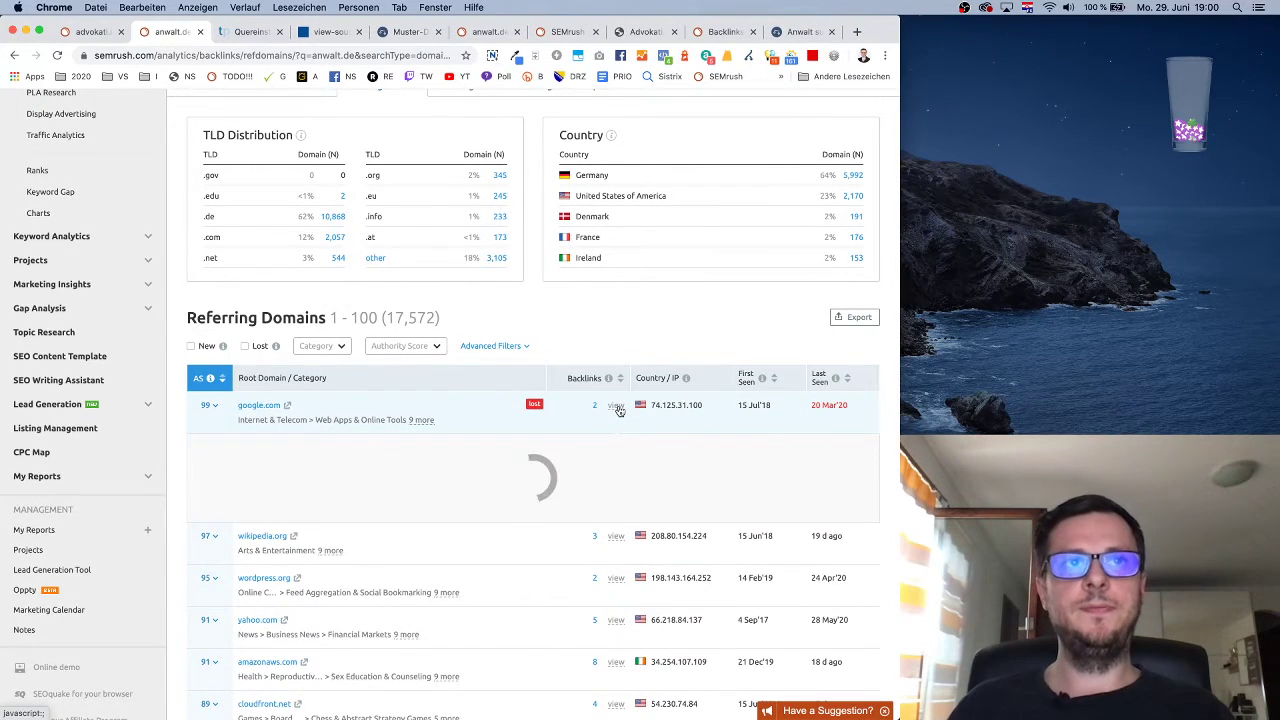
scroll(530, 496, down, 5)
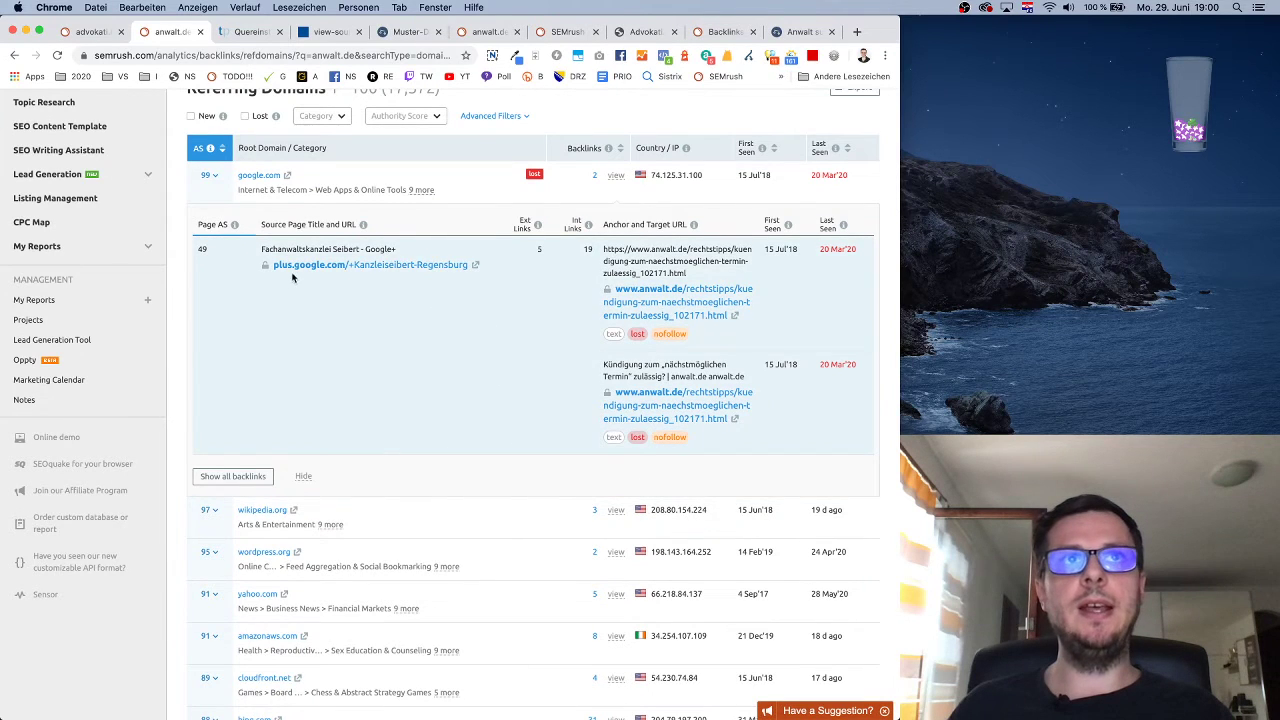
scroll(546, 307, up, 2)
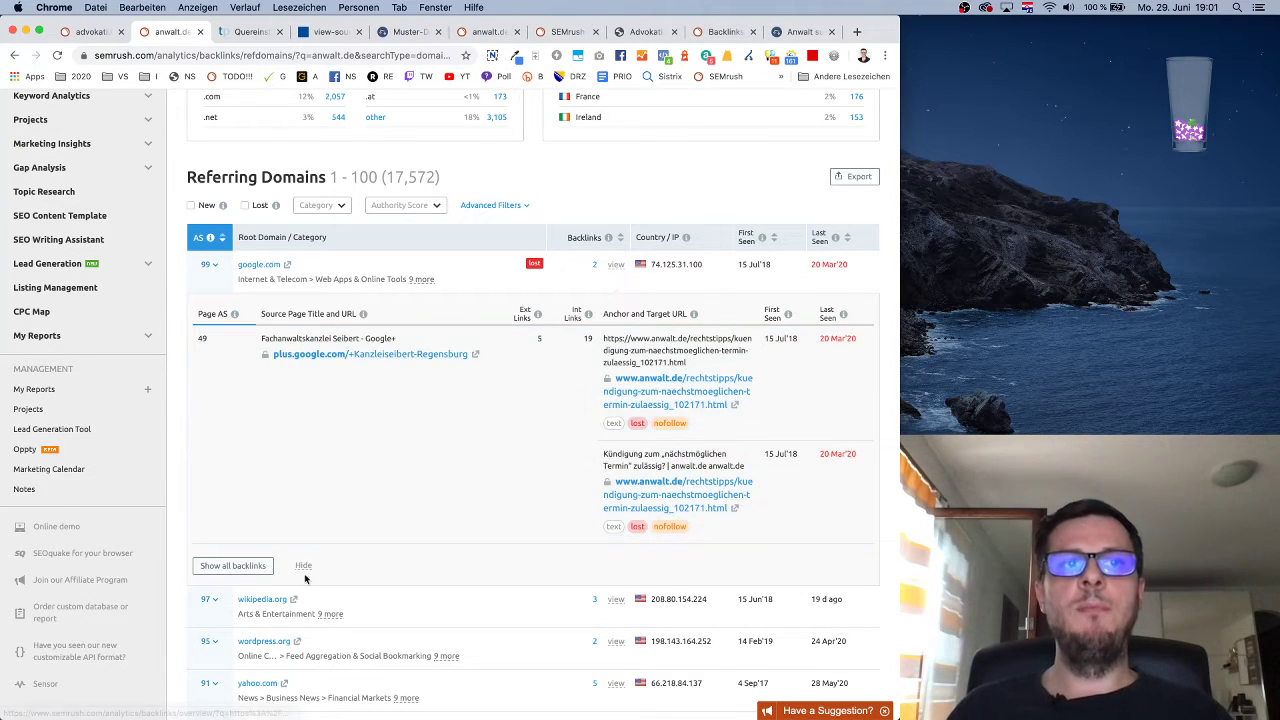
click(615, 600)
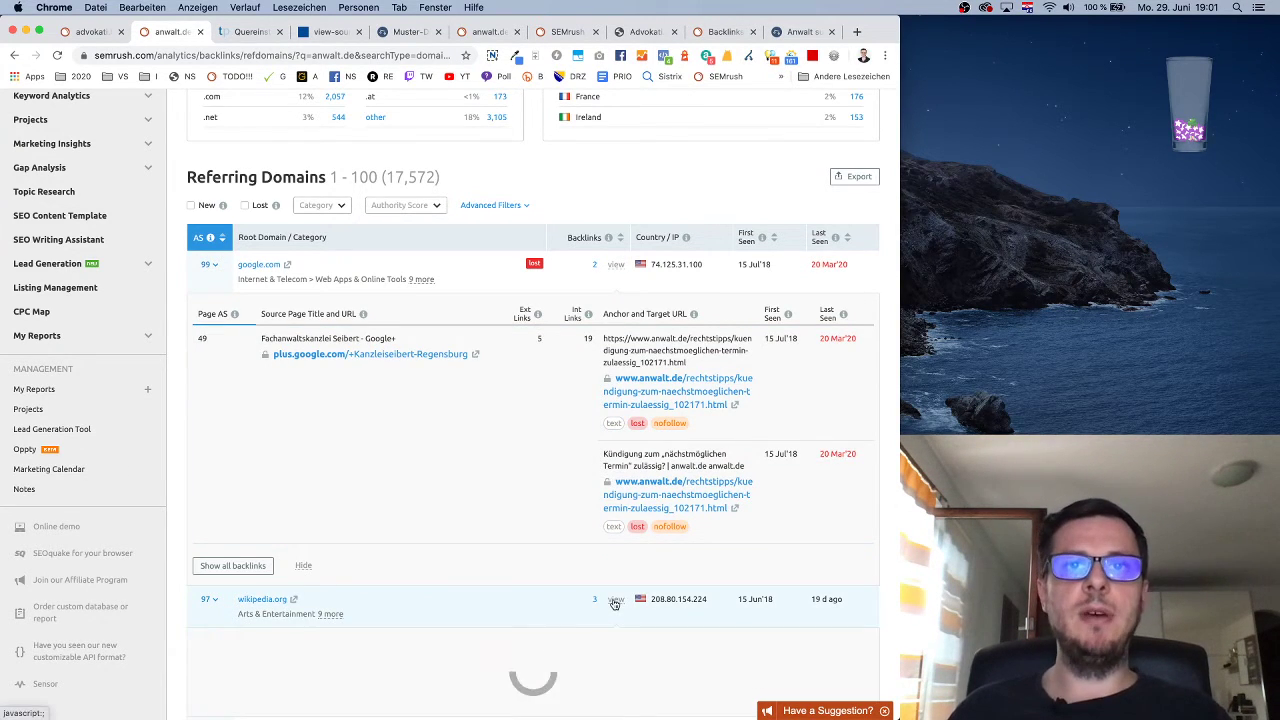
scroll(509, 534, down, 5)
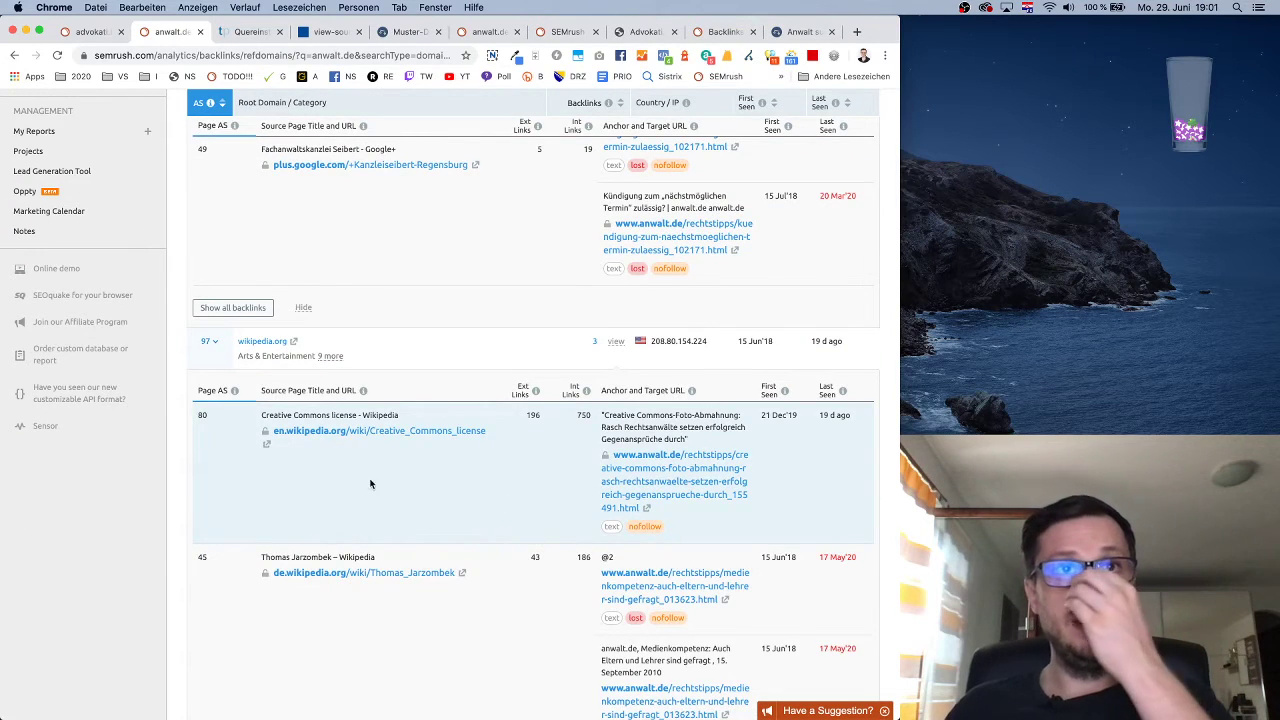
scroll(388, 483, down, 8)
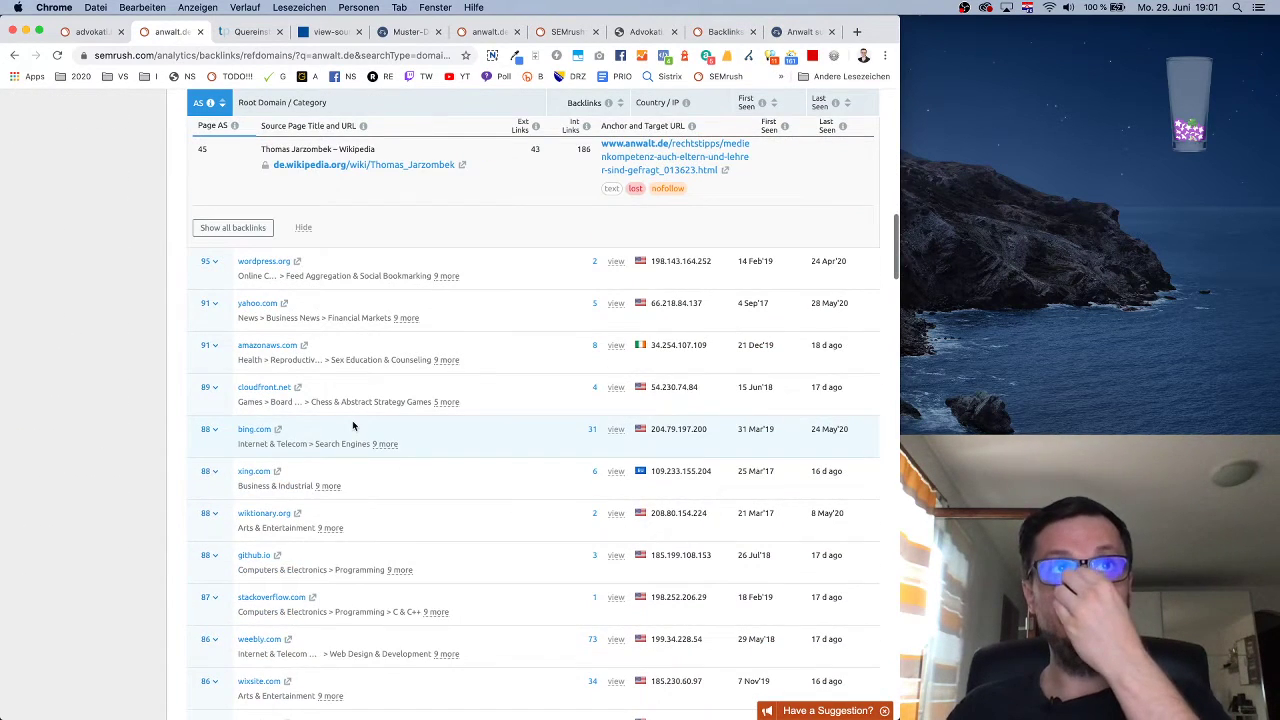
- Expand the xing.com backlinks and examine their source pages and link attributes against the other high-authority domains
click(614, 472)
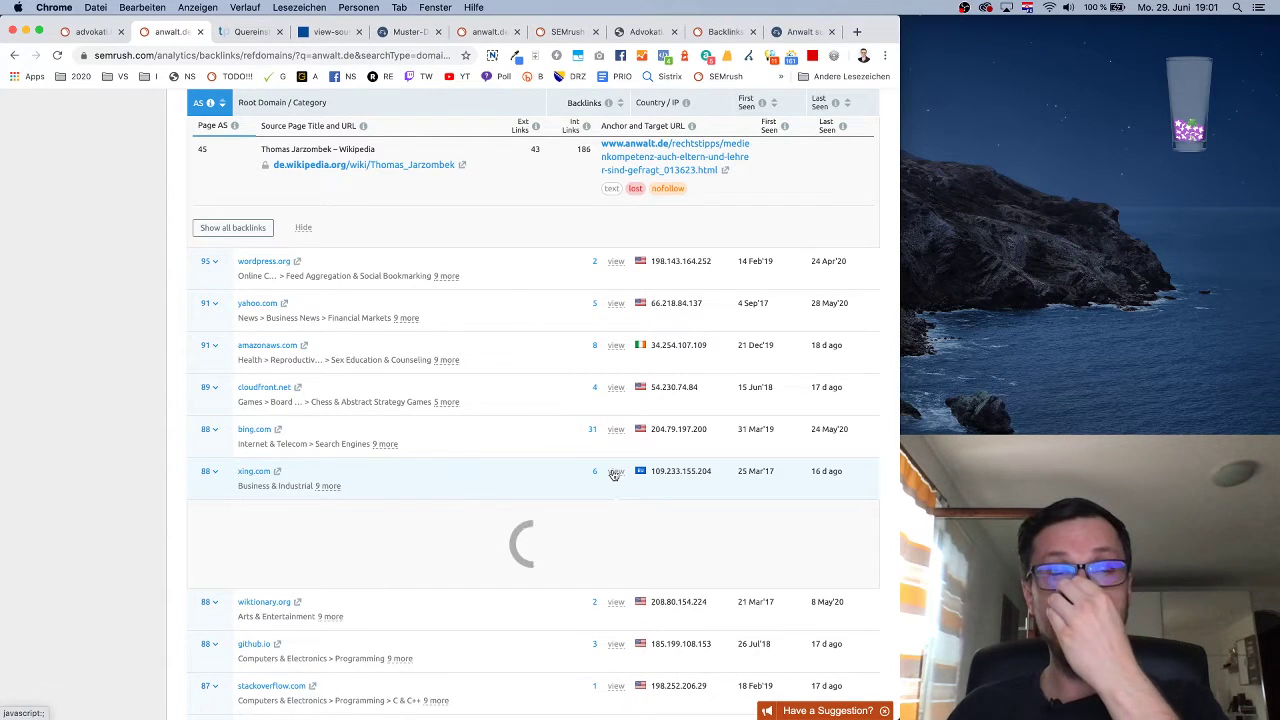
scroll(500, 509, down, 5)
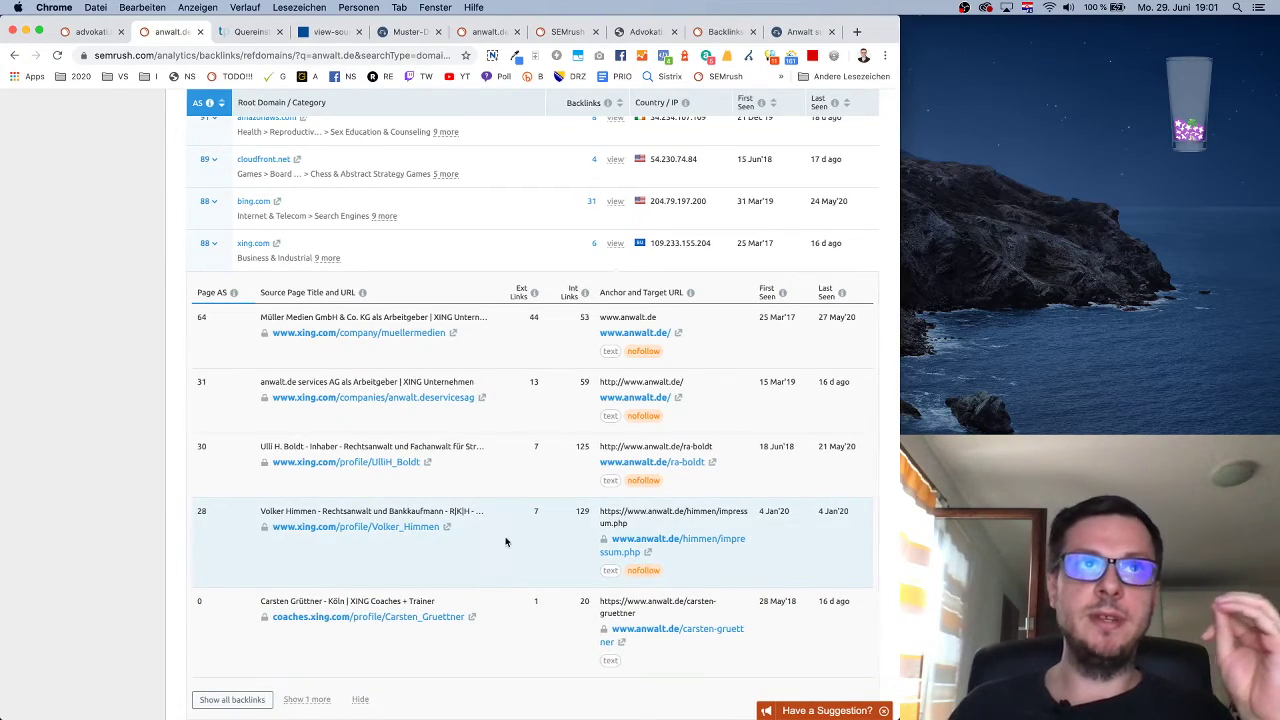
scroll(505, 541, up, 5)
scroll(503, 536, up, 2)
scroll(503, 534, down, 5)
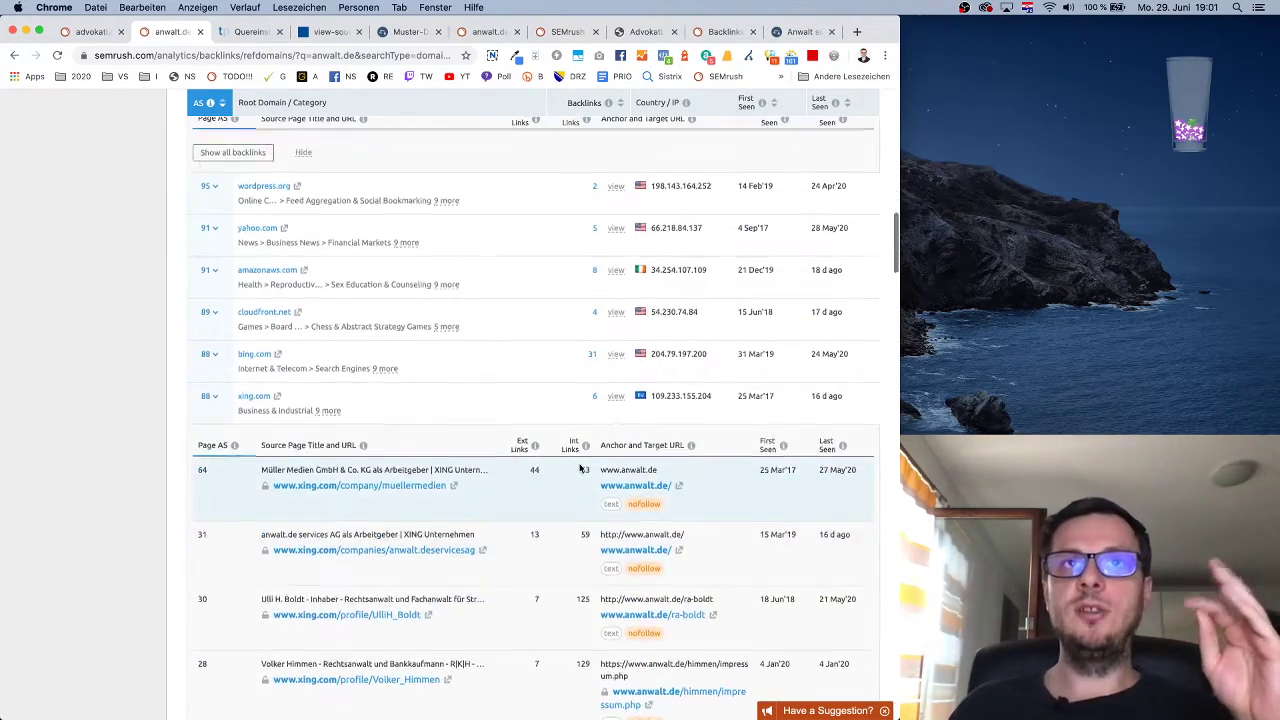
scroll(540, 500, up, 6)
scroll(574, 469, up, 12)
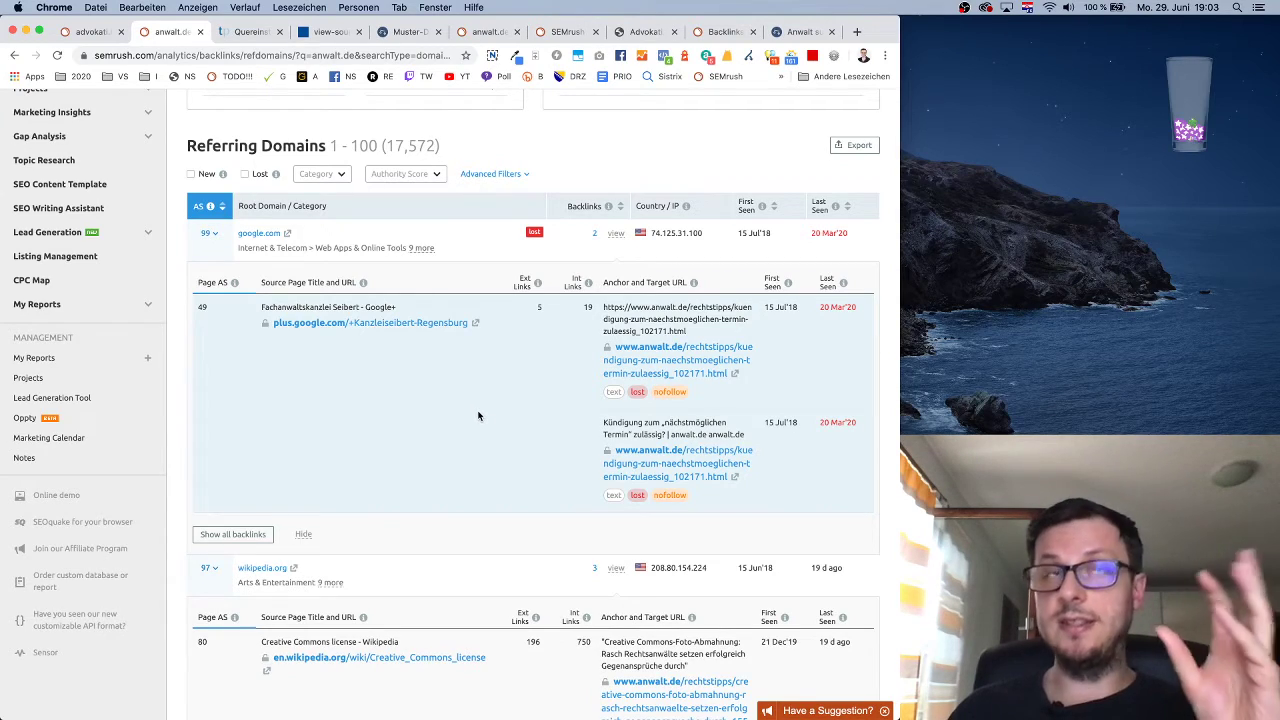
- Open the Backlinks report for anwalt.de and review the backlink types, link attributes and list of individual links
scroll(478, 416, up, 5)
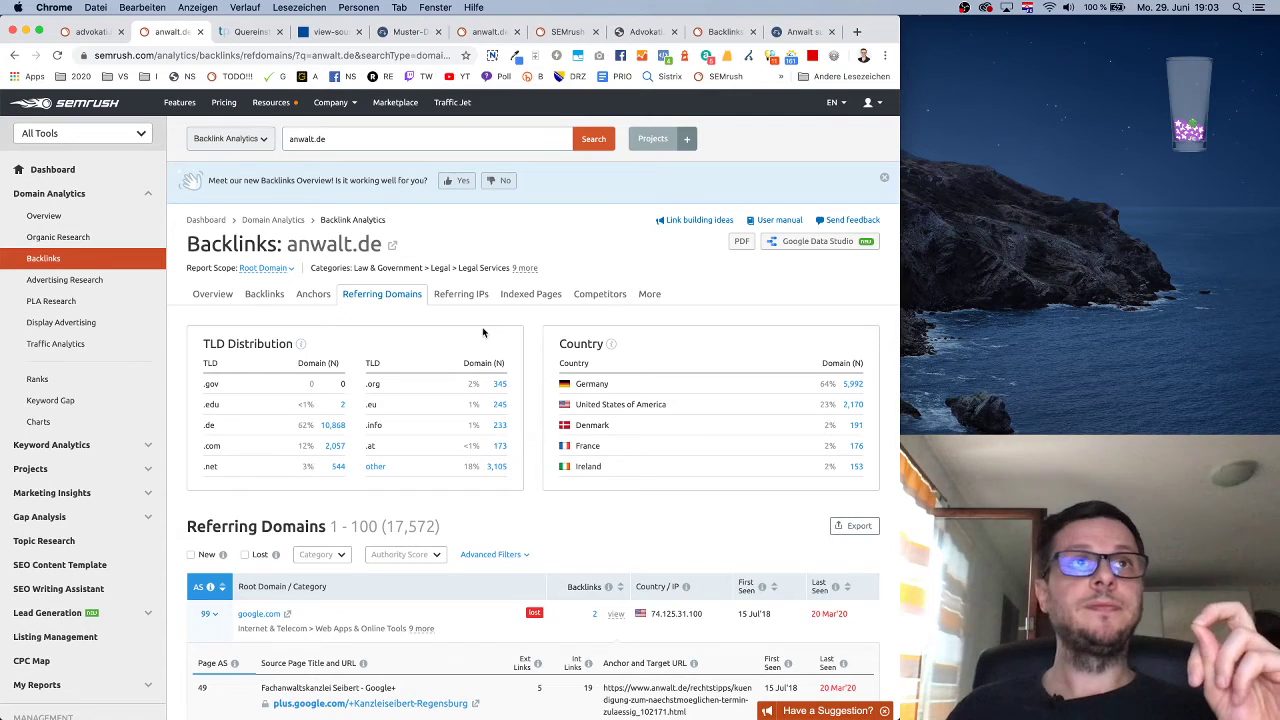
click(261, 293)
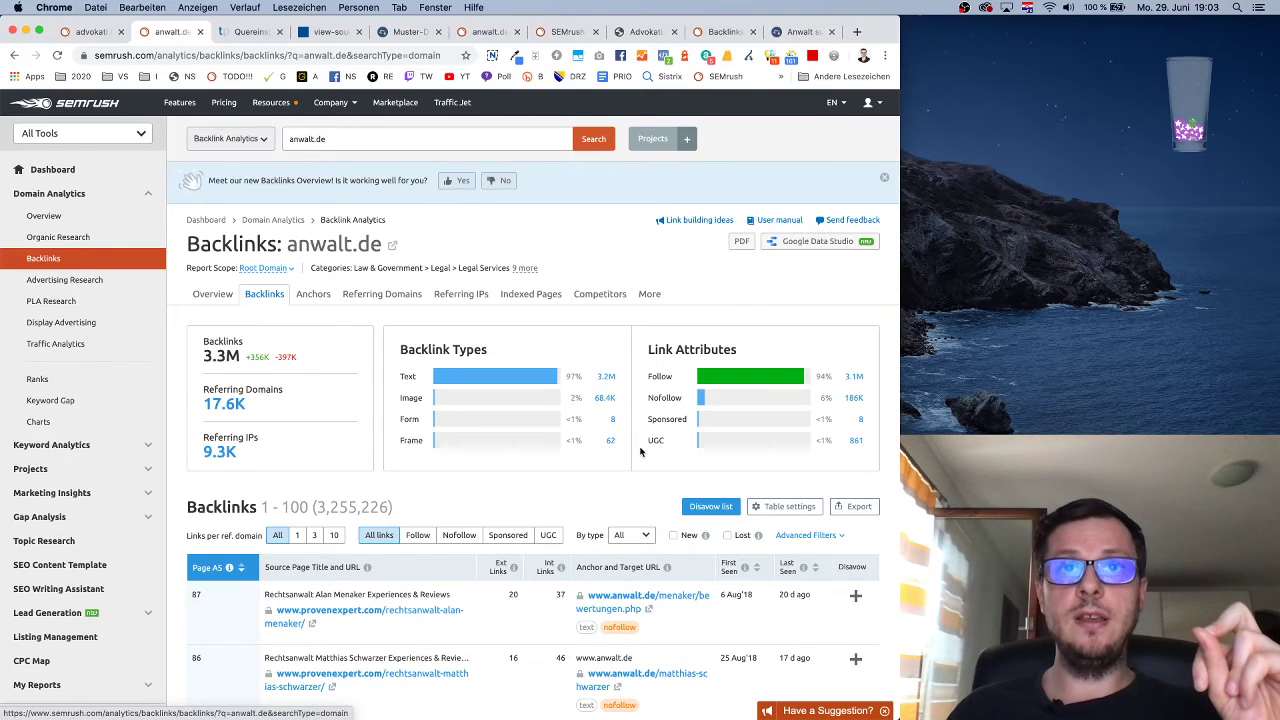
scroll(641, 452, down, 2)
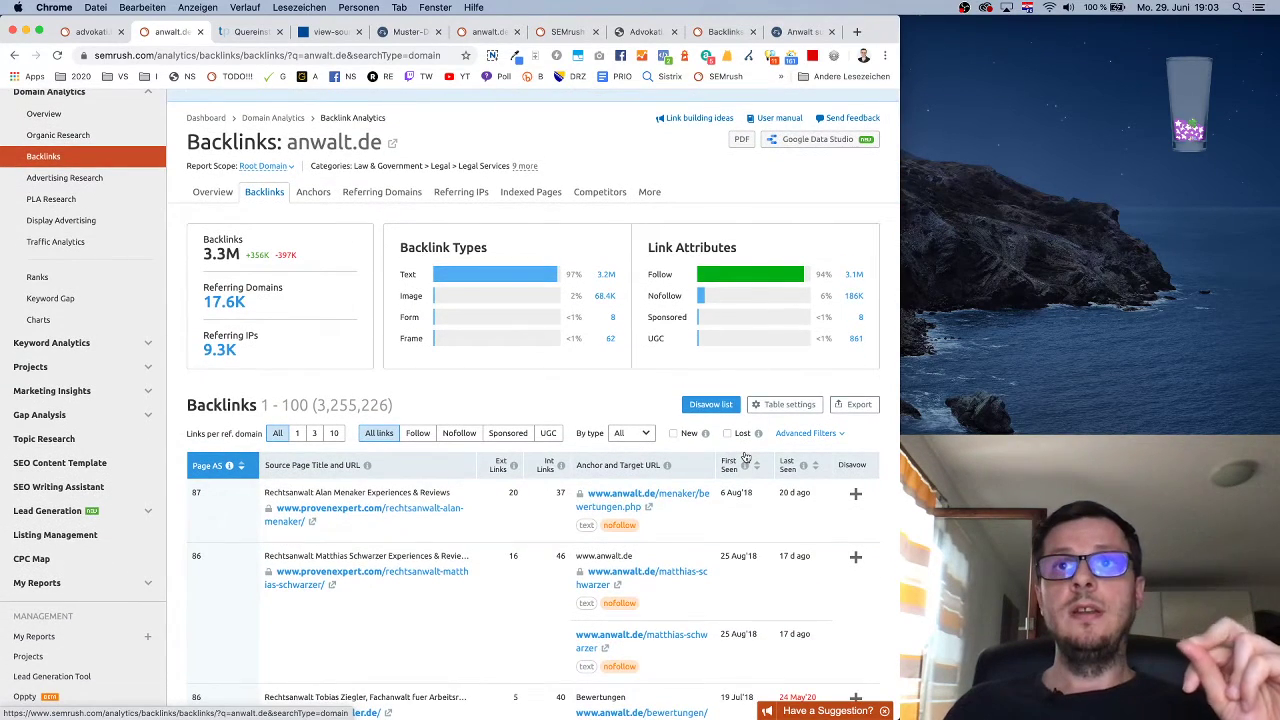
scroll(712, 462, down, 1)
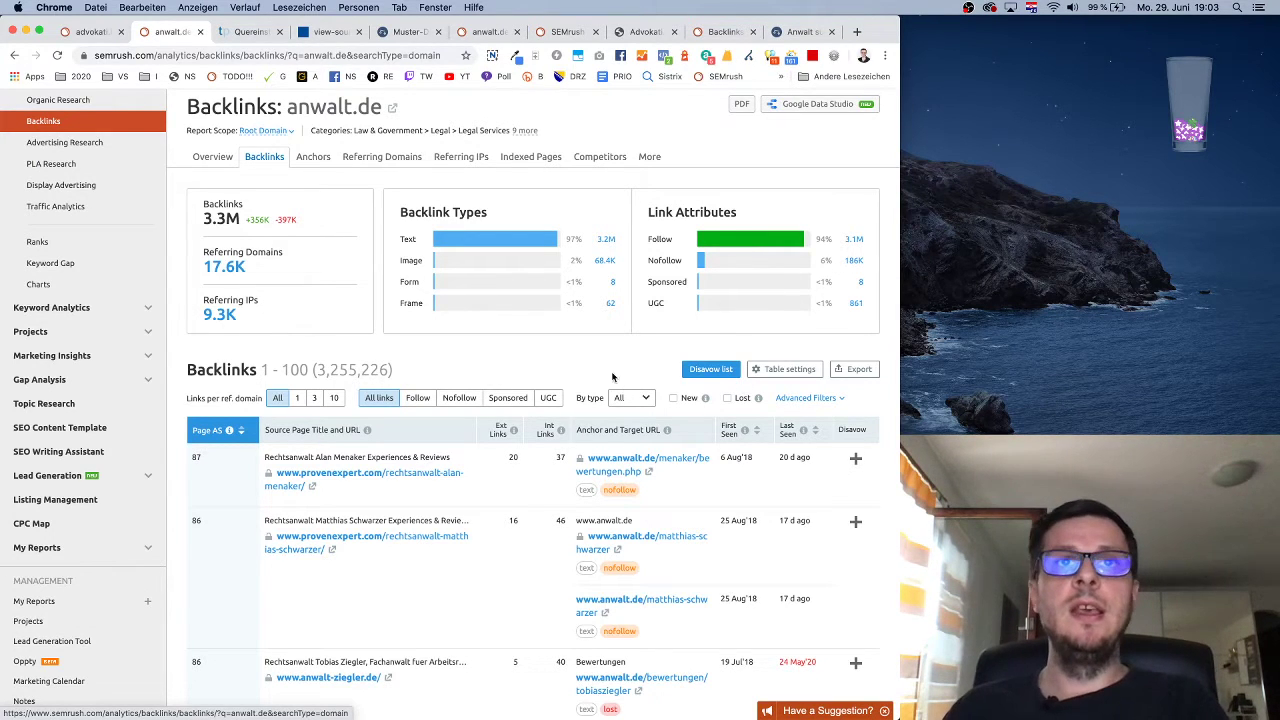
scroll(500, 366, down, 2)
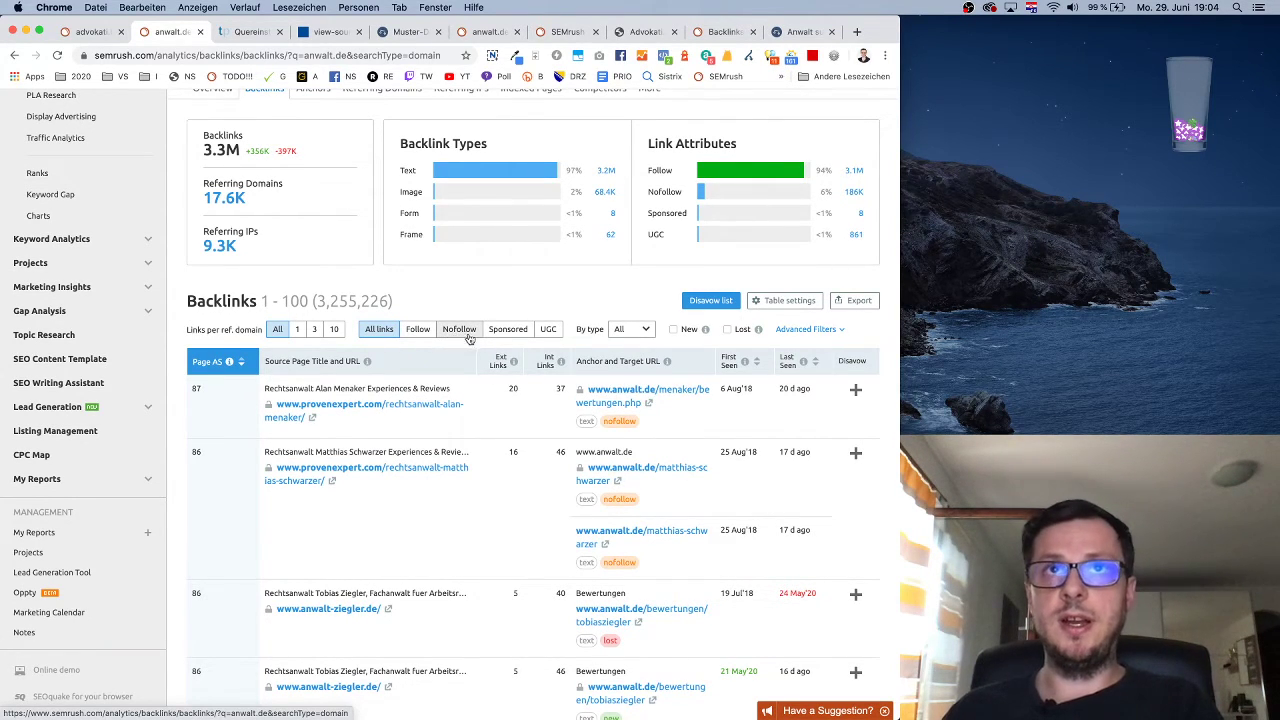
- View the link type and advanced filter options without applying any, and look over the first listed backlinks
click(615, 334)
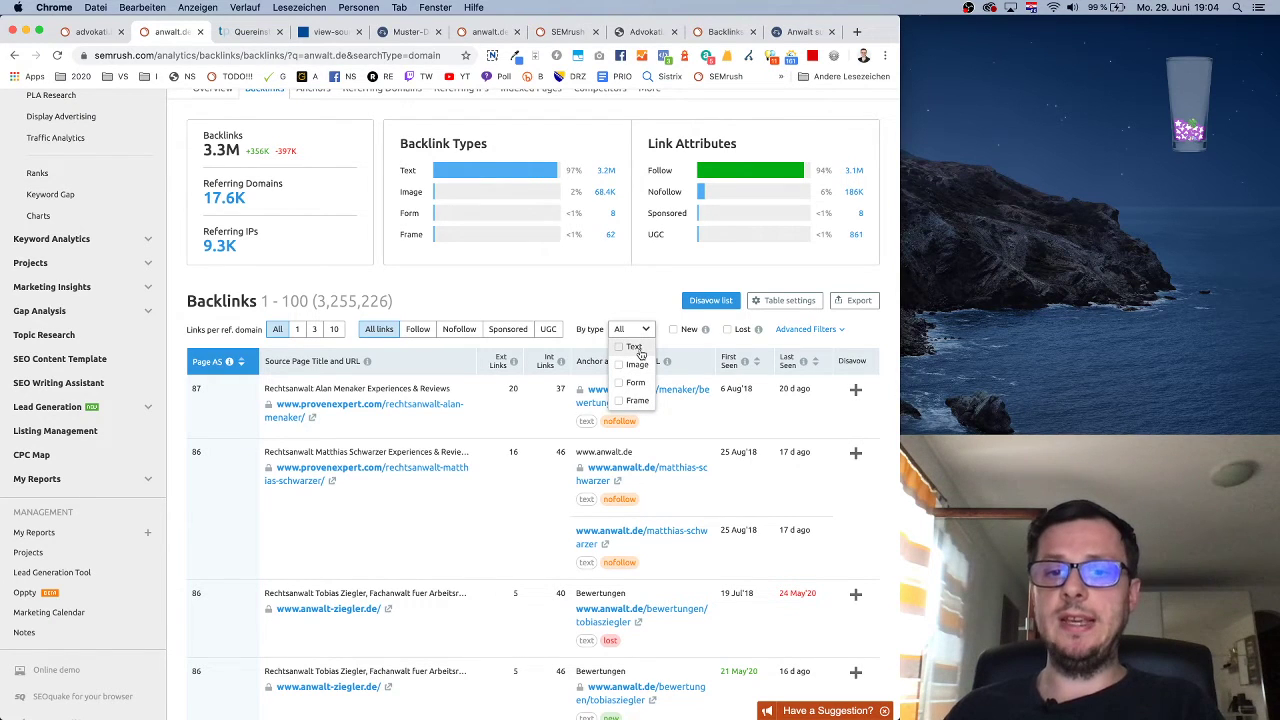
click(629, 294)
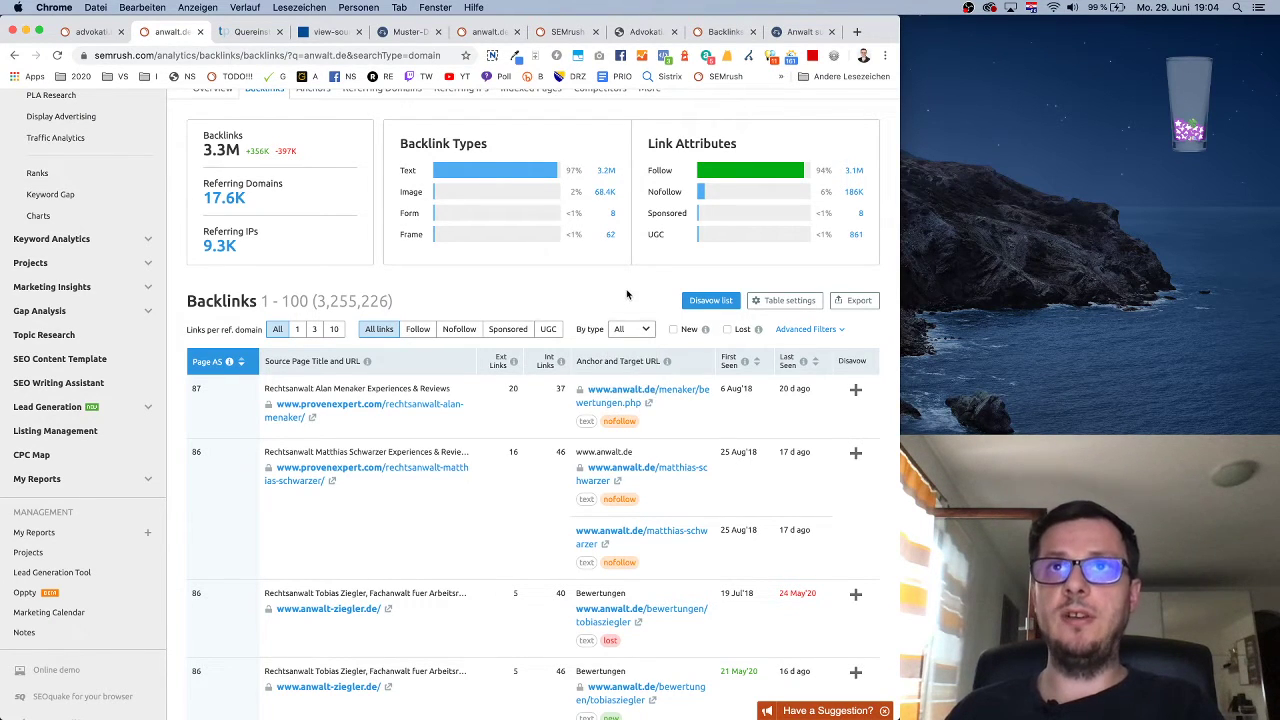
scroll(626, 290, up, 1)
click(806, 384)
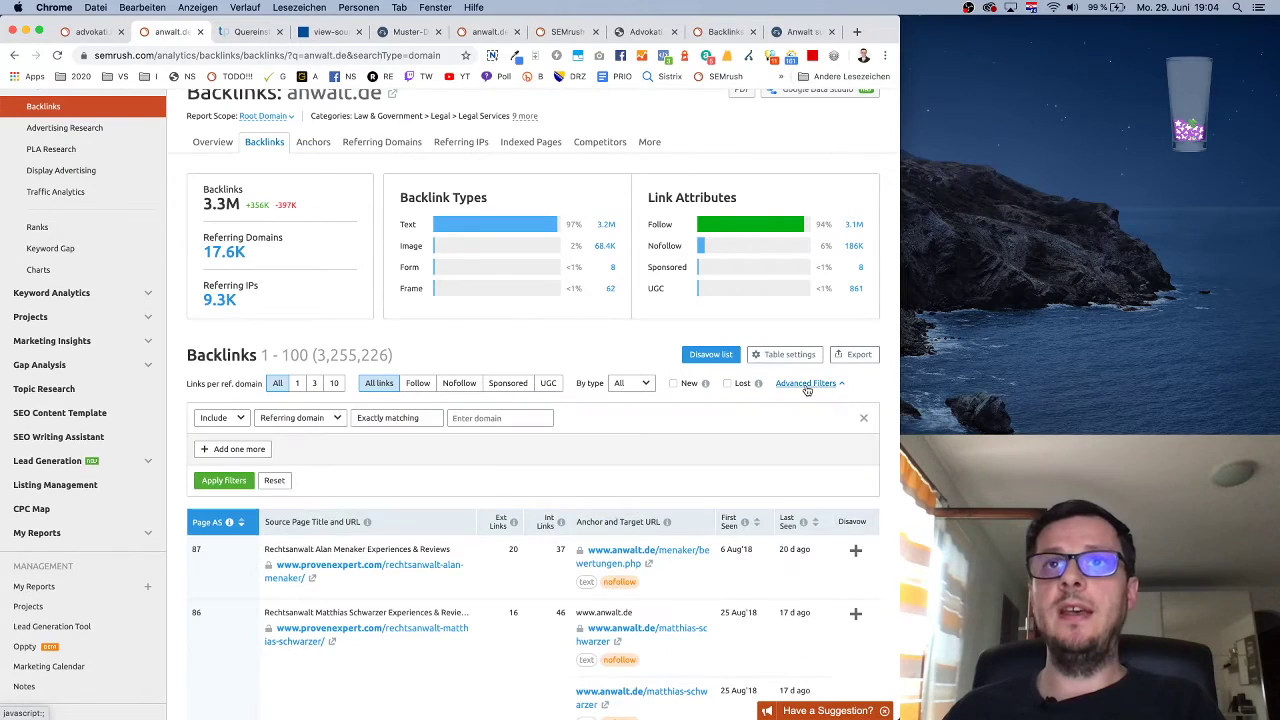
click(806, 384)
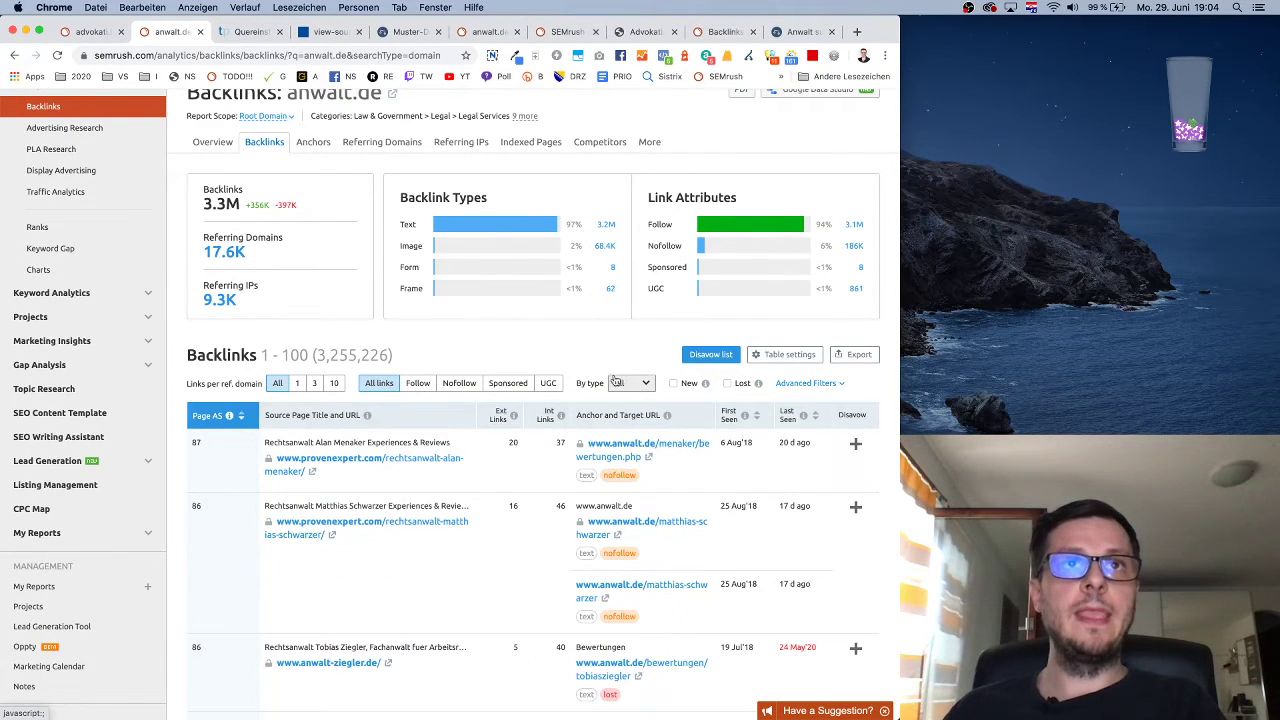
scroll(600, 376, up, 3)
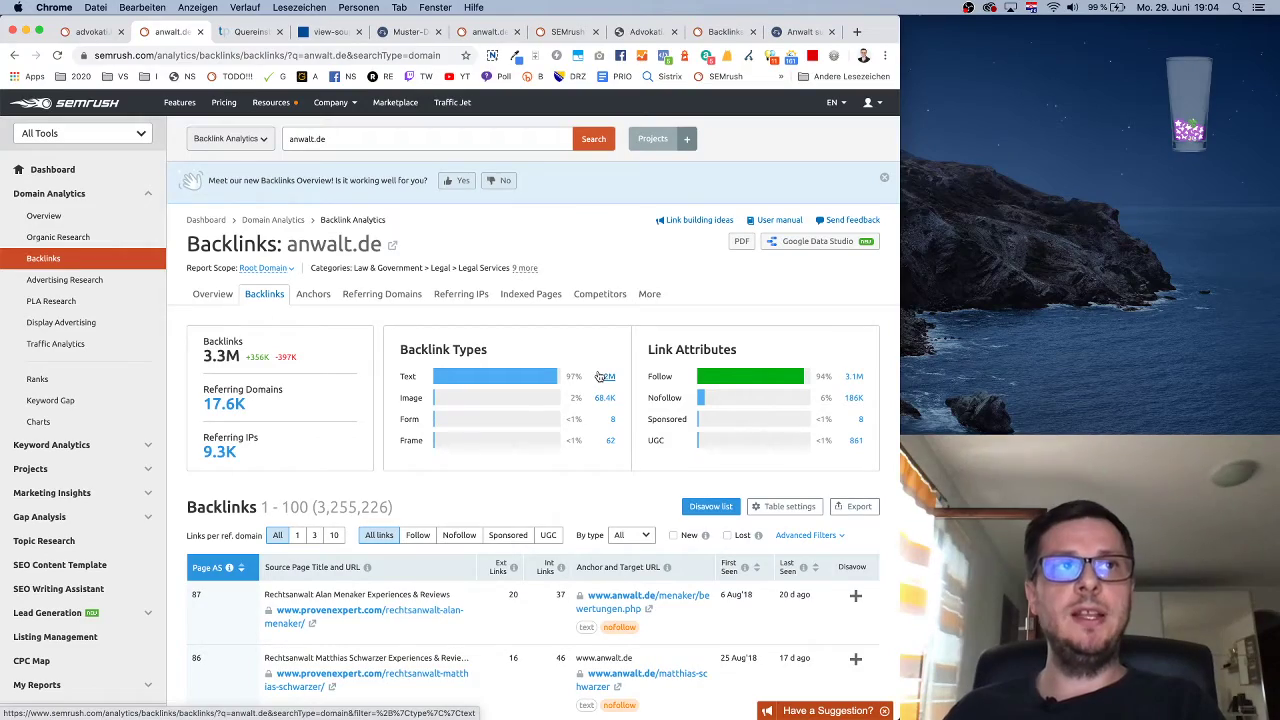
scroll(623, 474, down, 1)
scroll(623, 474, down, 15)
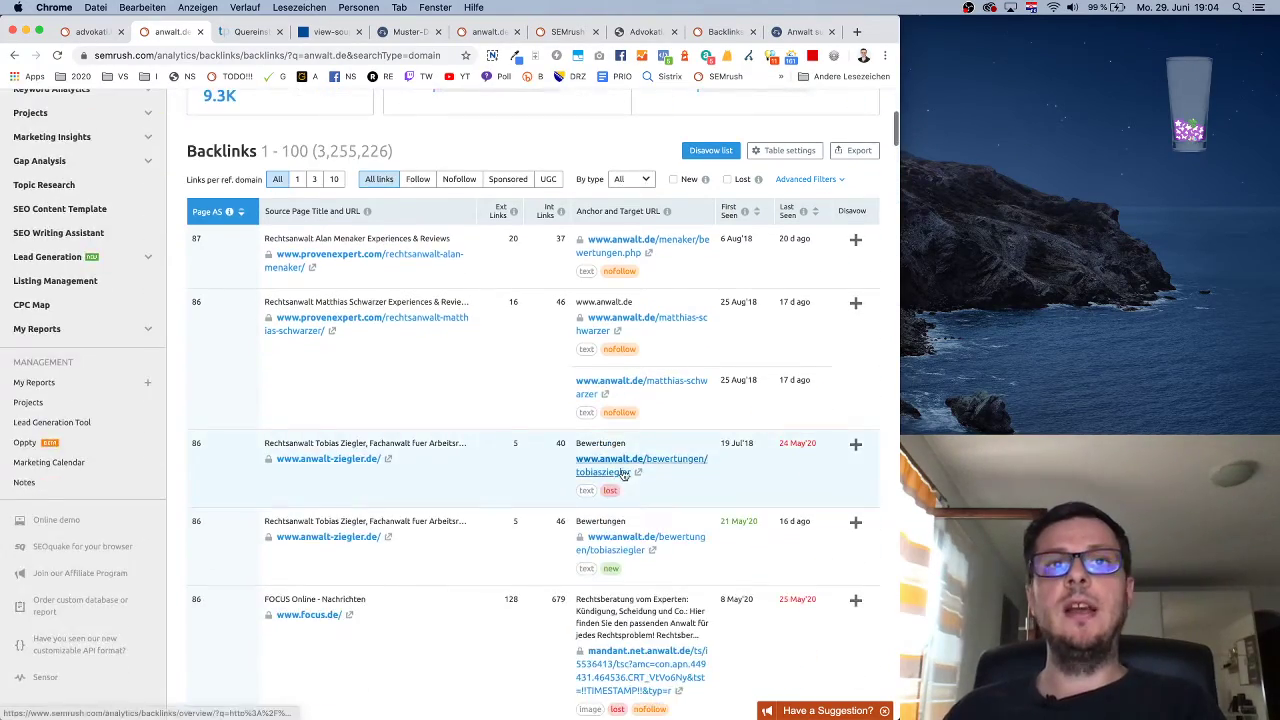
scroll(623, 474, up, 15)
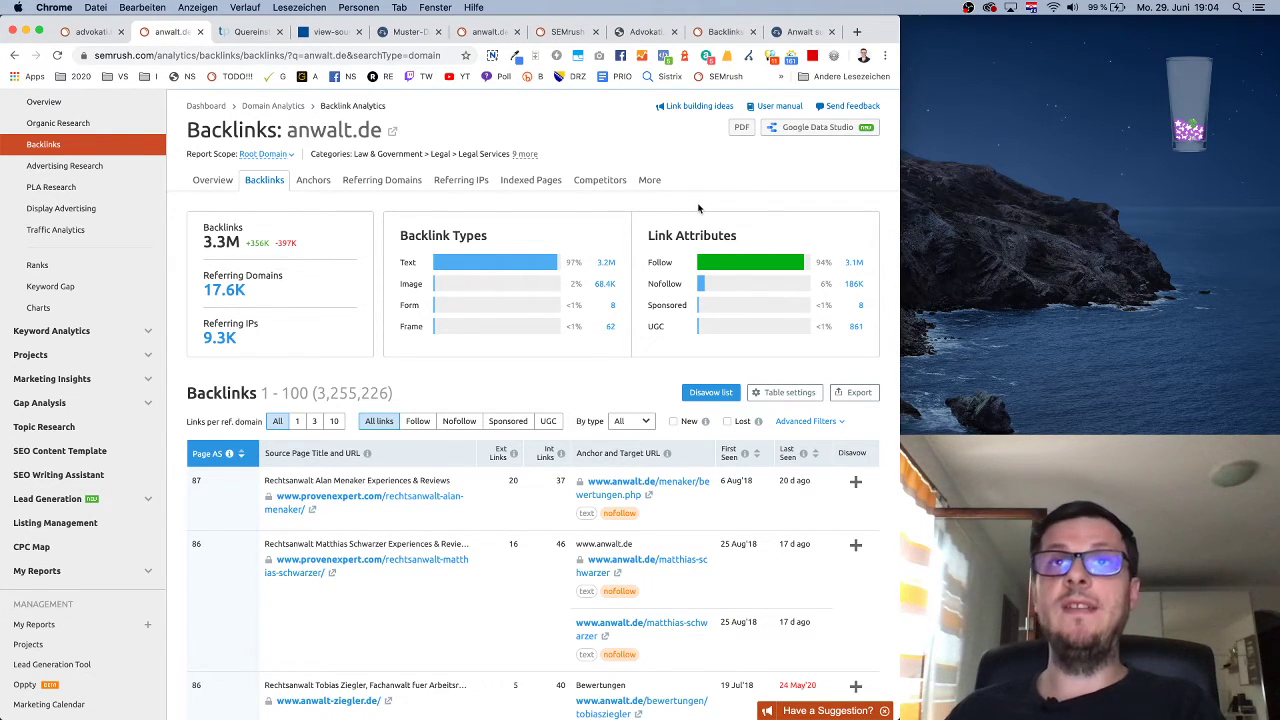
- Open the overview of additional SEMrush link building tools for anwalt.de and read through the offered tools
click(651, 181)
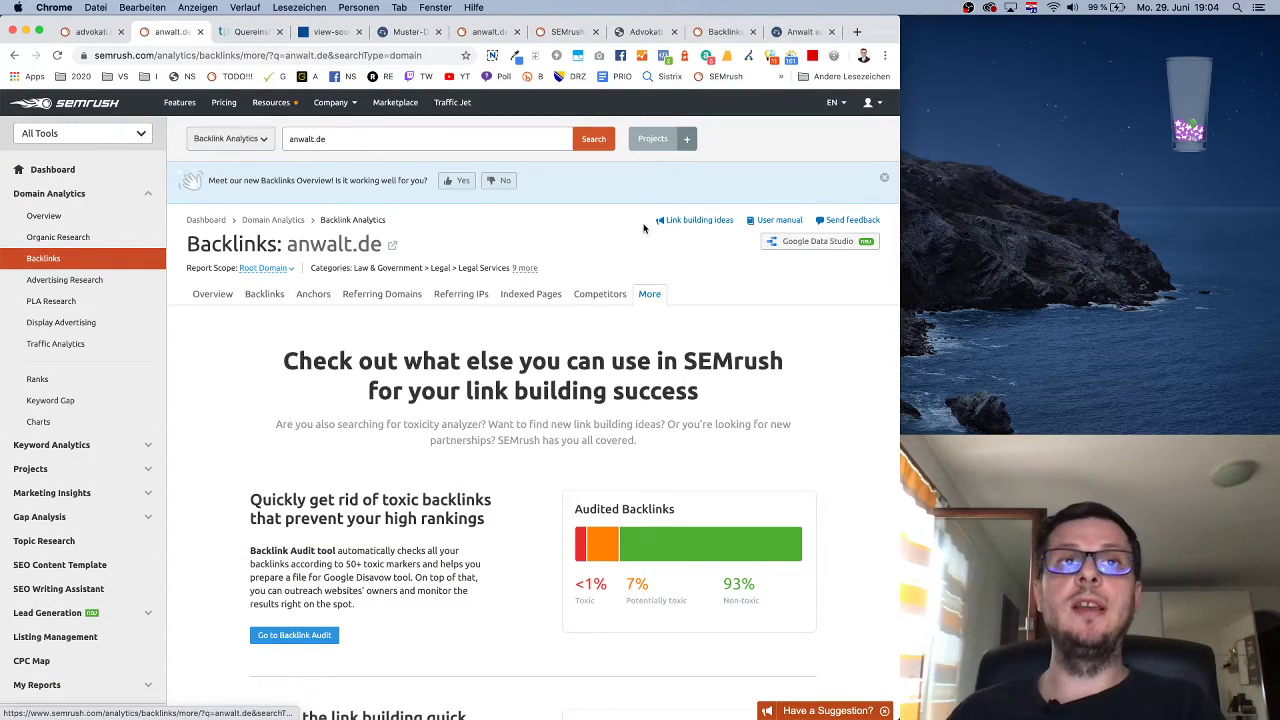
scroll(499, 367, down, 5)
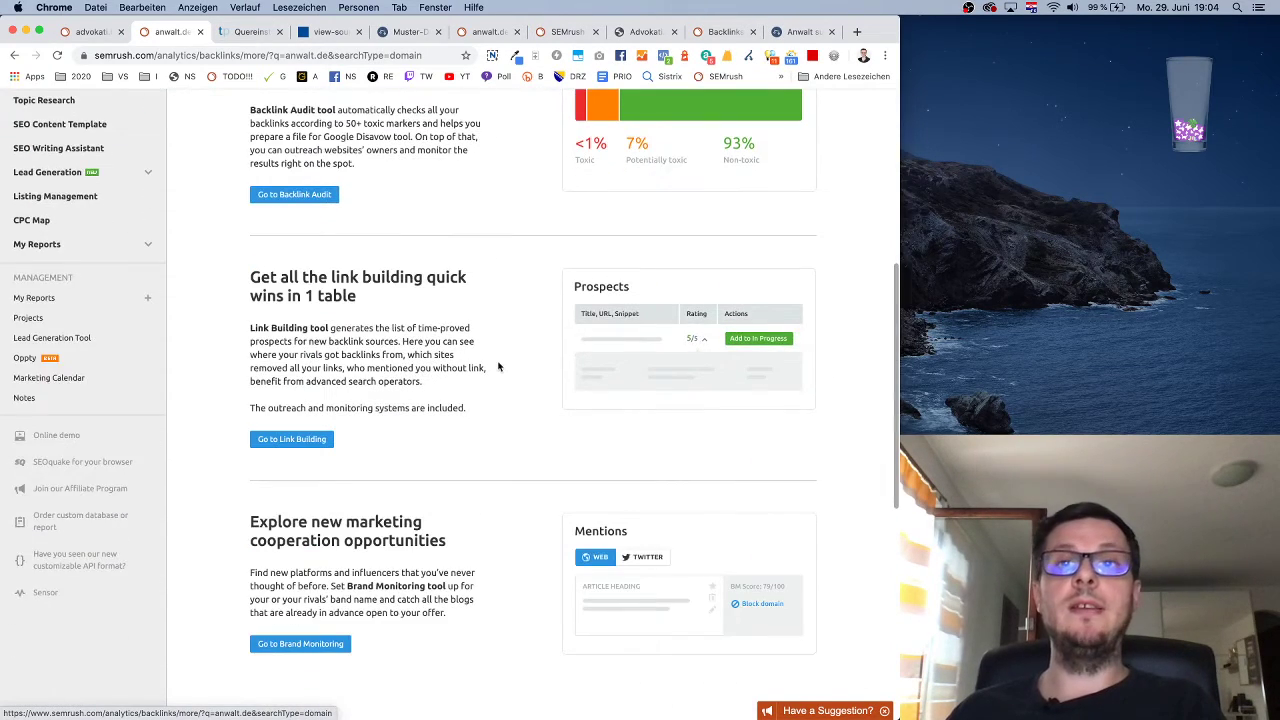
scroll(499, 367, up, 4)
scroll(494, 362, up, 2)
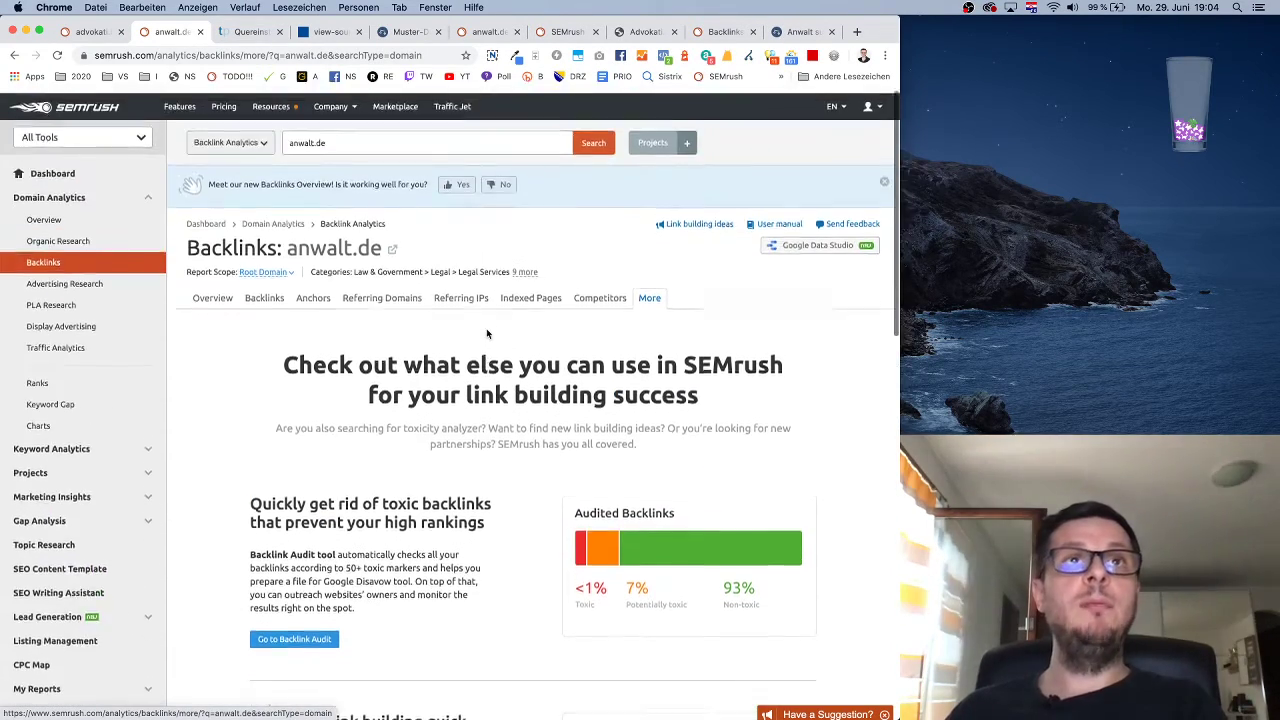
- Switch to the advokati.ba backlink report and open the Backlink Audit tool from its additional link building tools
click(90, 31)
scroll(514, 436, up, 8)
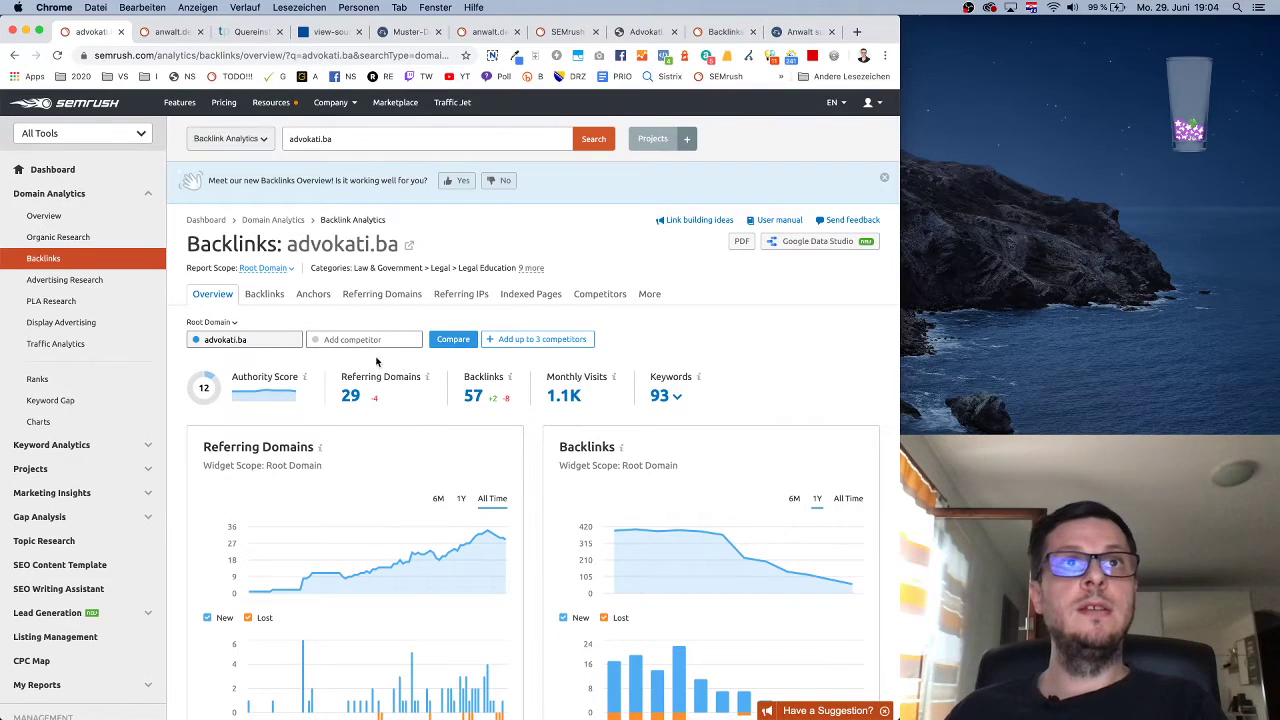
click(648, 294)
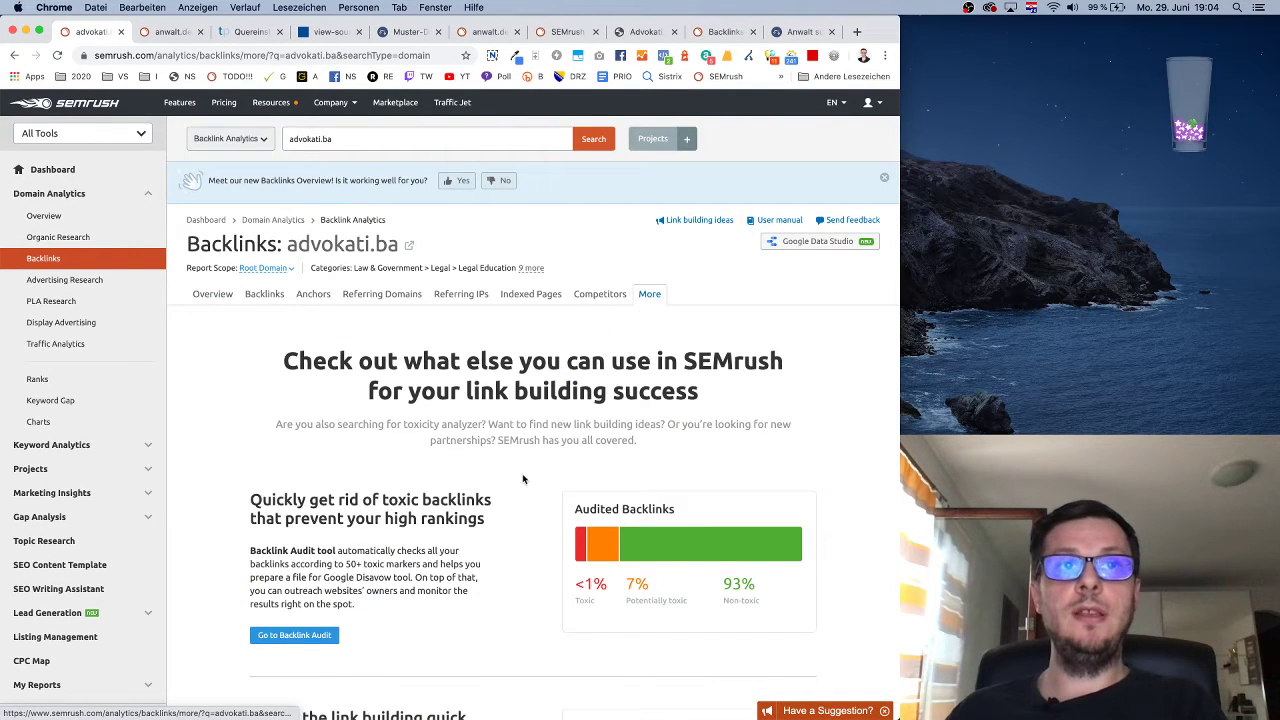
scroll(528, 482, down, 3)
click(304, 452)
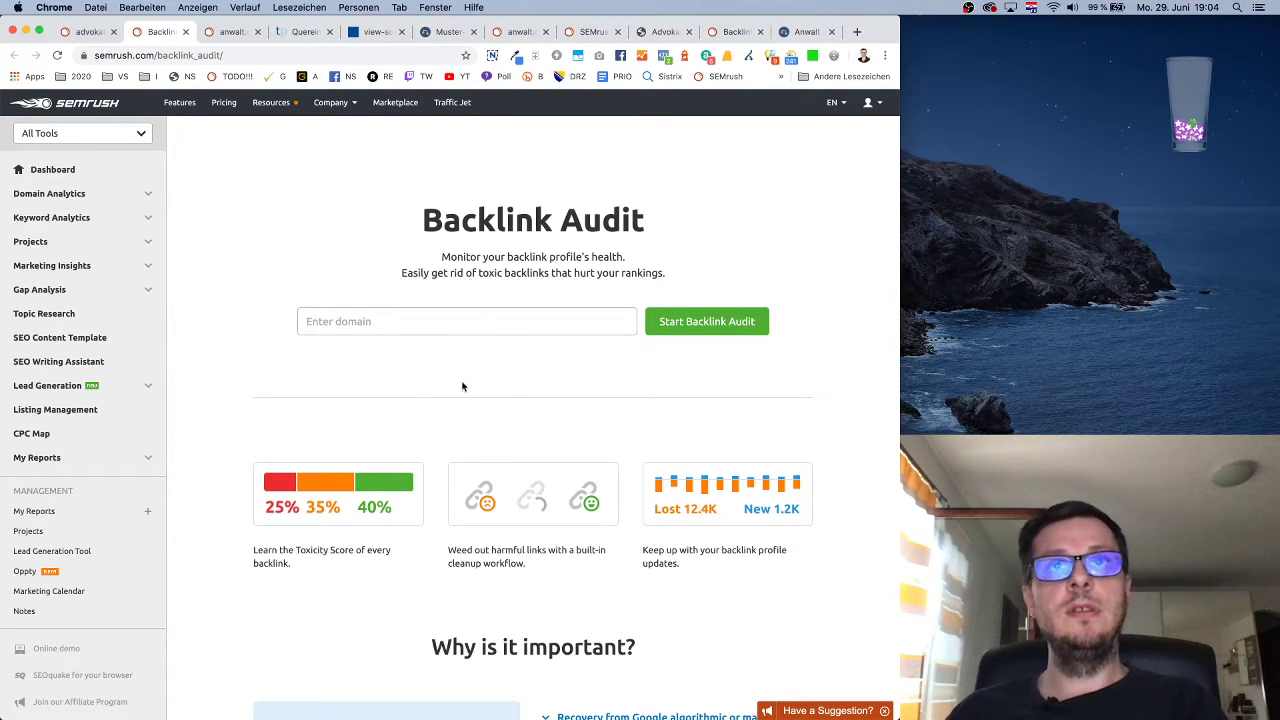
- Start a Backlink Audit for advokati.ba with the Root domain scope and allow the site's browser notifications
click(495, 324)
text(advoka)
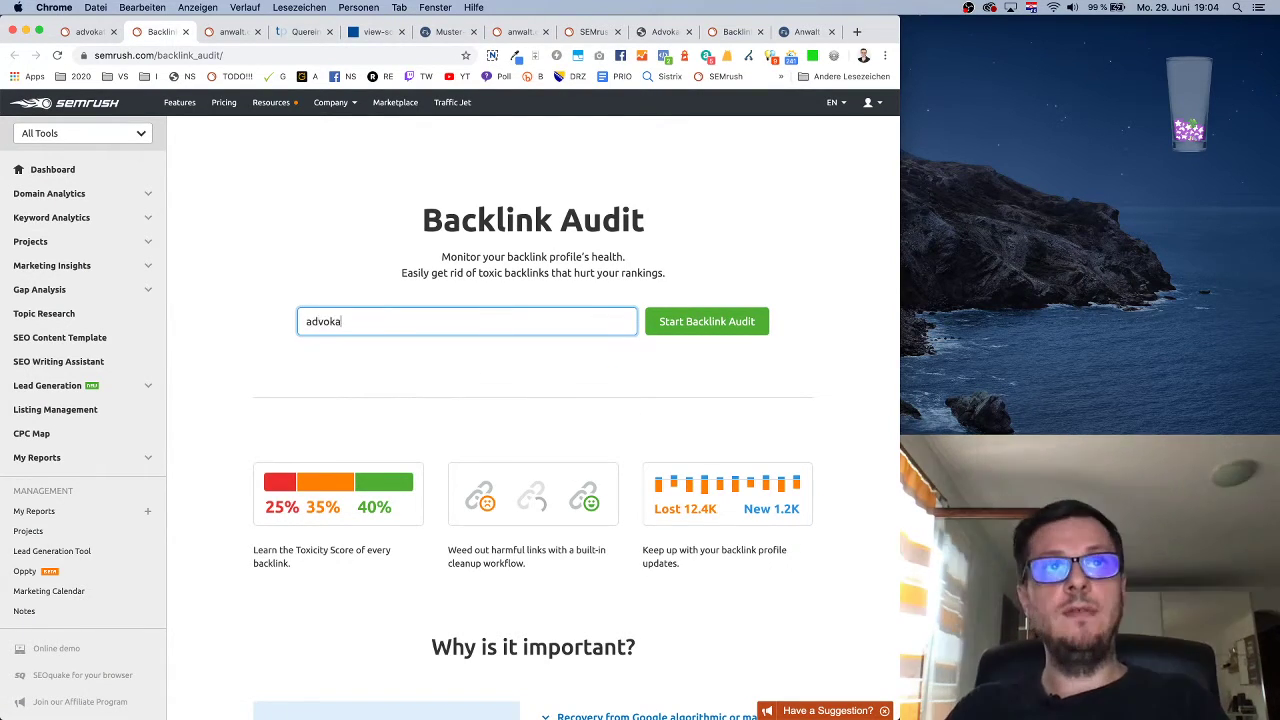
click(692, 318)
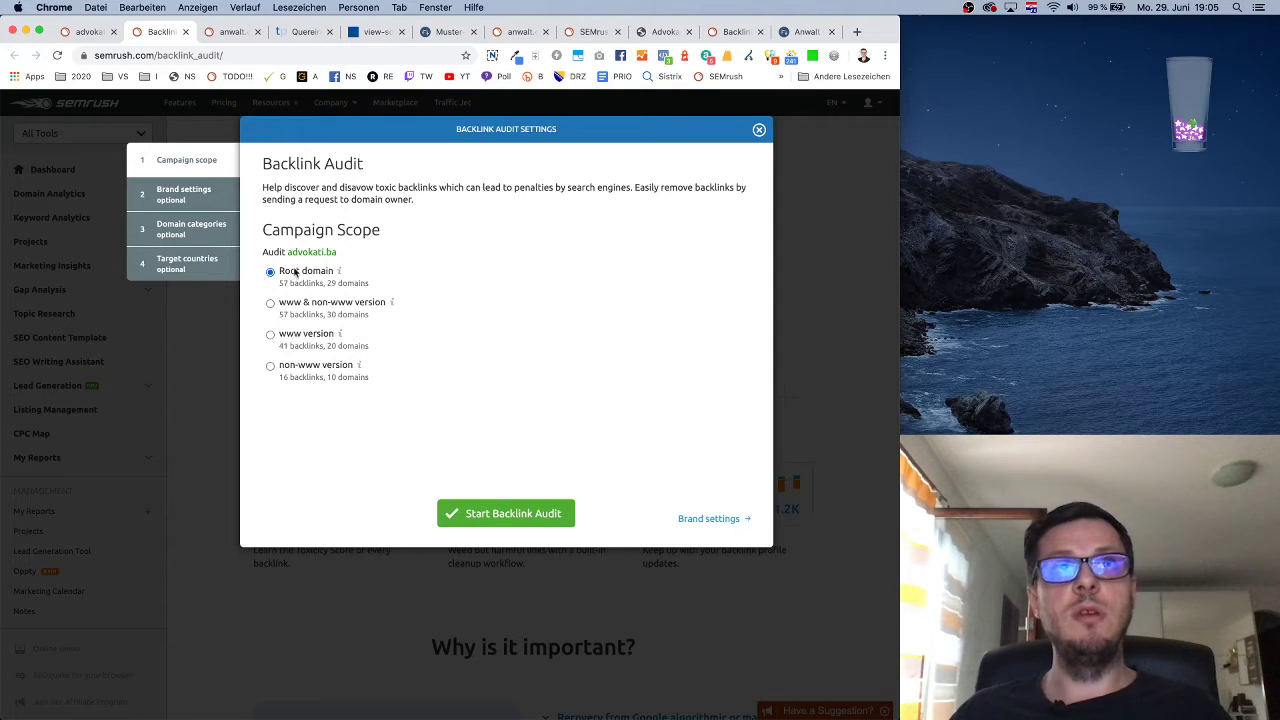
click(516, 512)
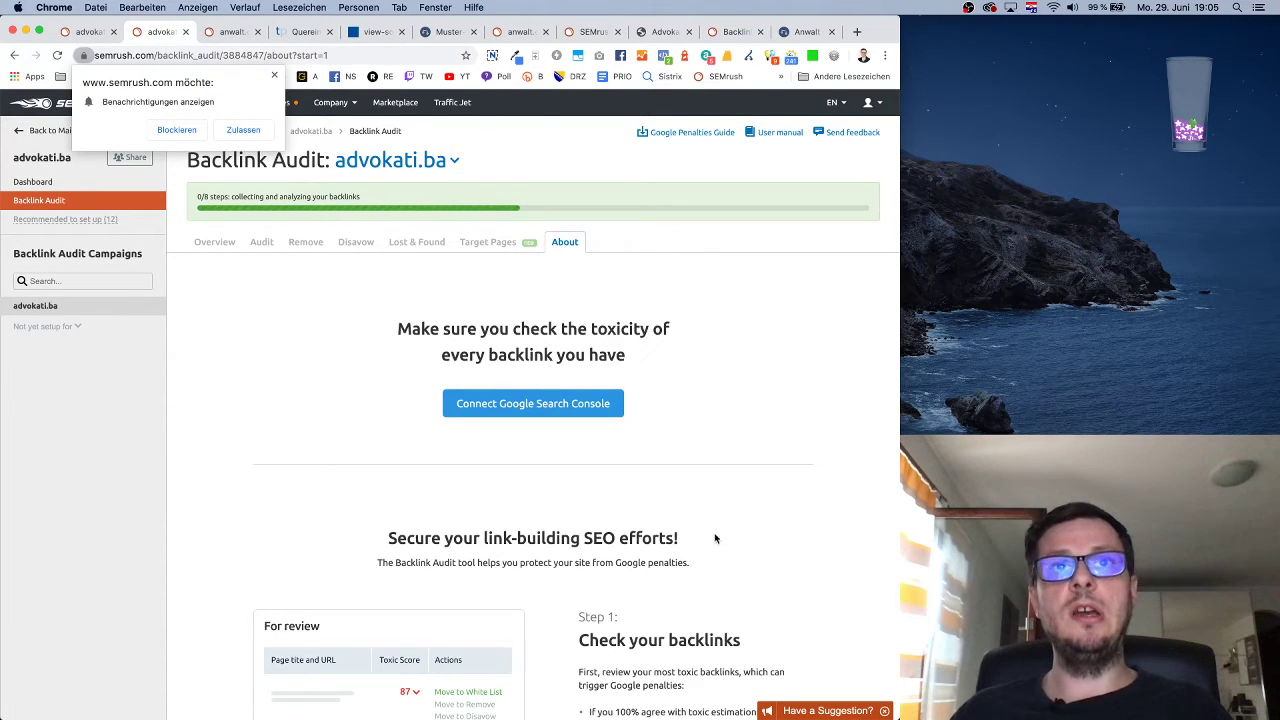
scroll(343, 178, down, 1)
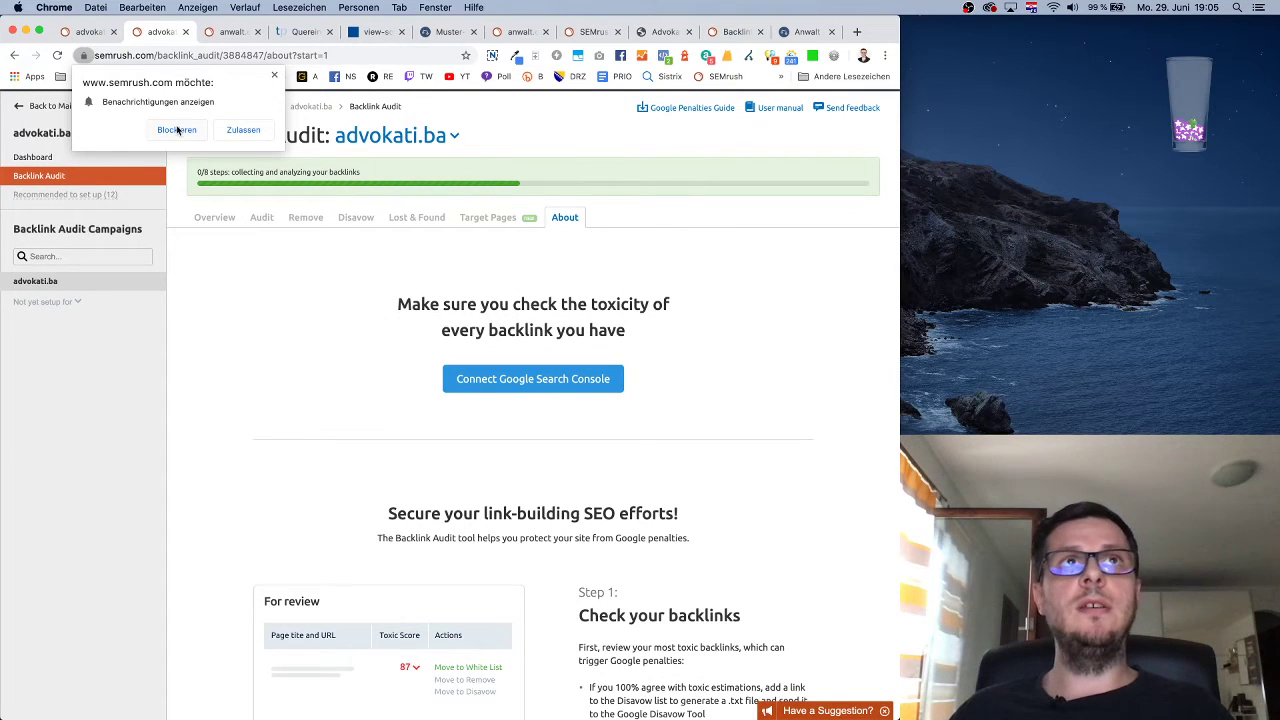
click(243, 131)
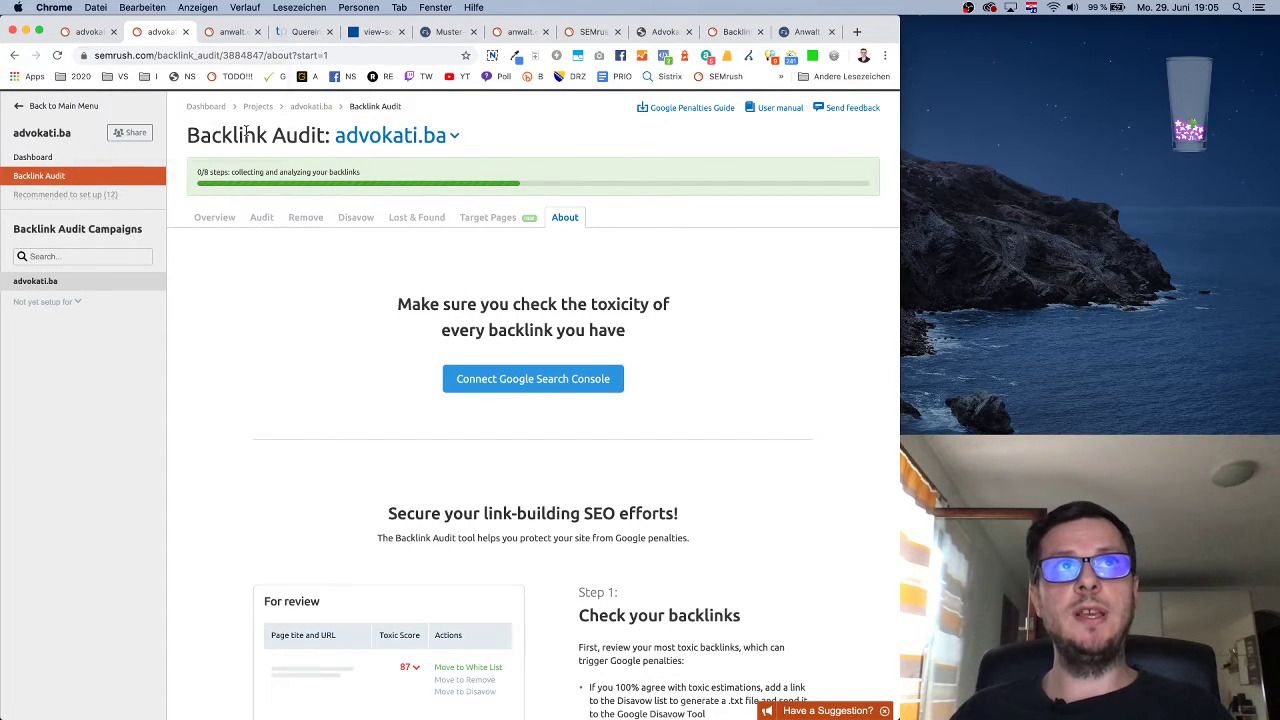
- Add a Google account for Search Console to the advokati.ba Backlink Audit and grant SEMrush Monitoring&Reporting the requested access
scroll(680, 410, up, 1)
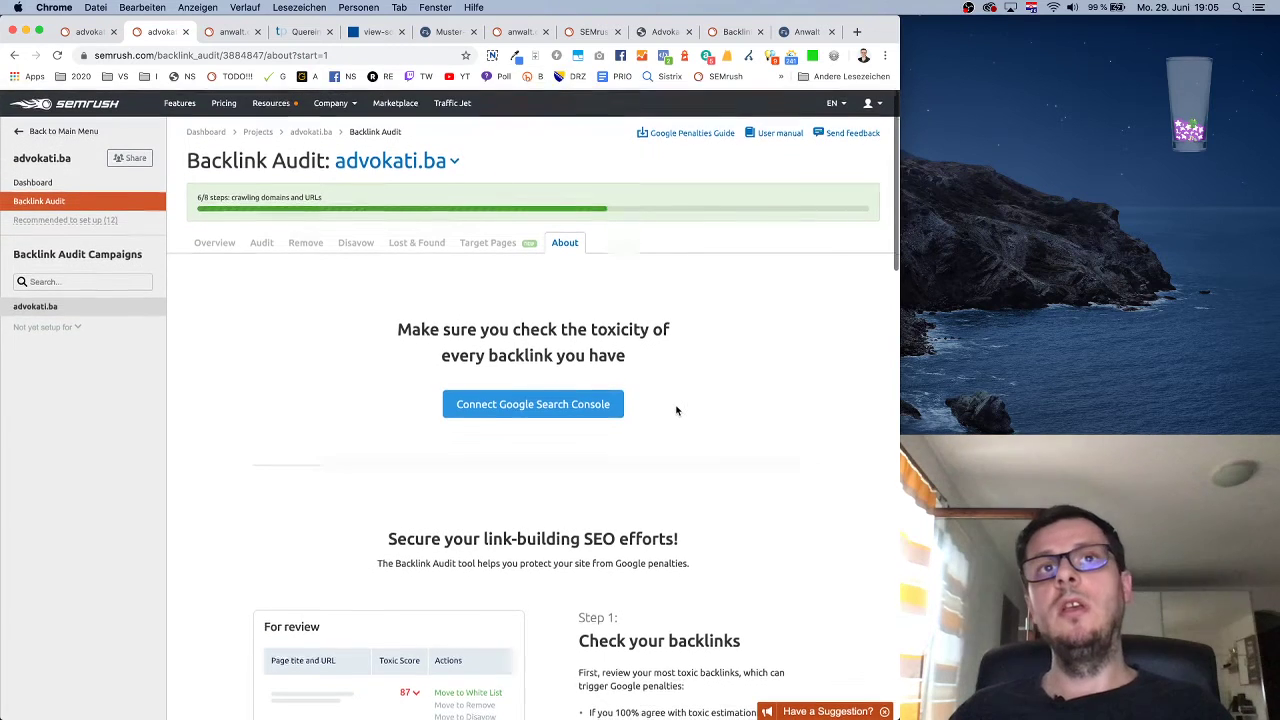
click(606, 410)
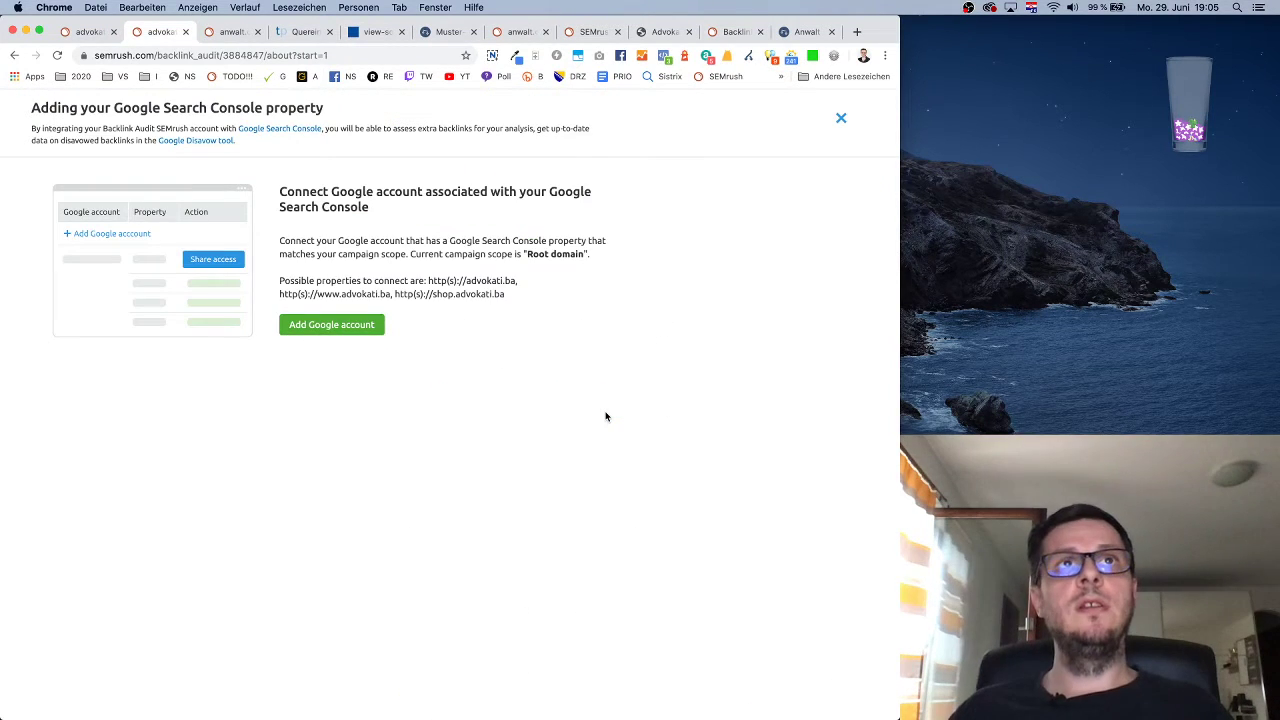
click(362, 330)
drag(447, 368, 449, 290)
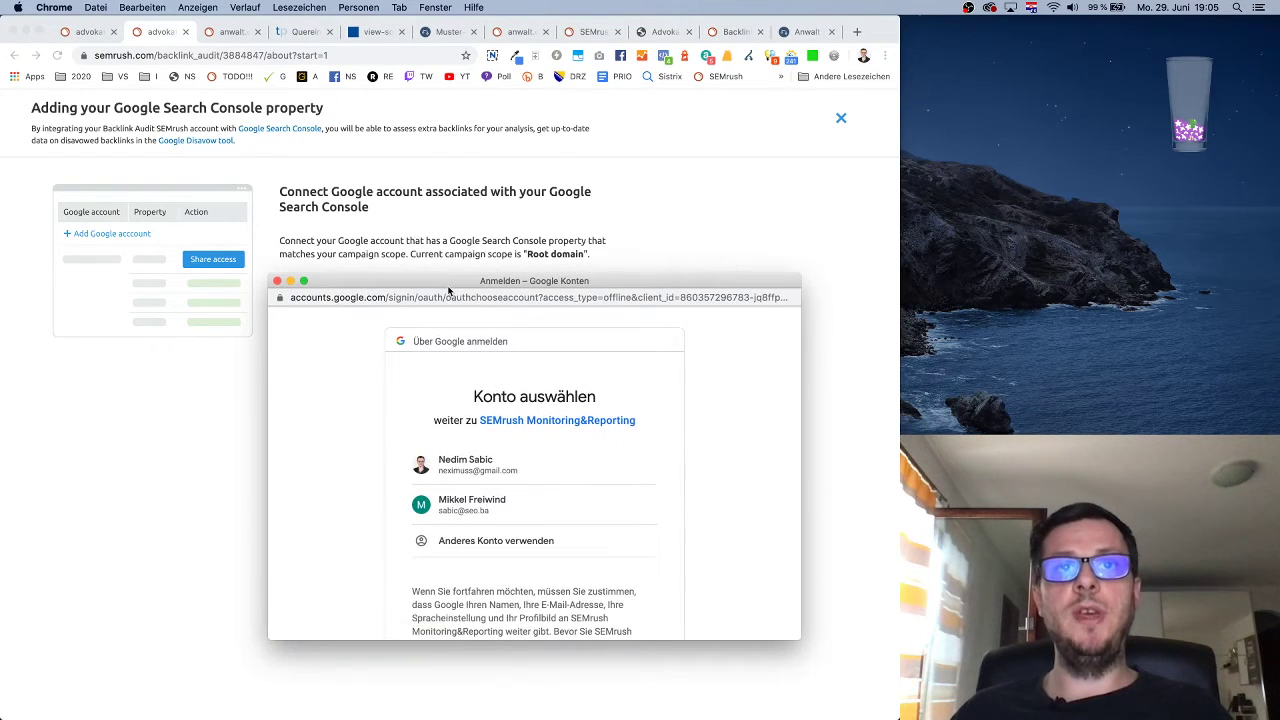
click(565, 466)
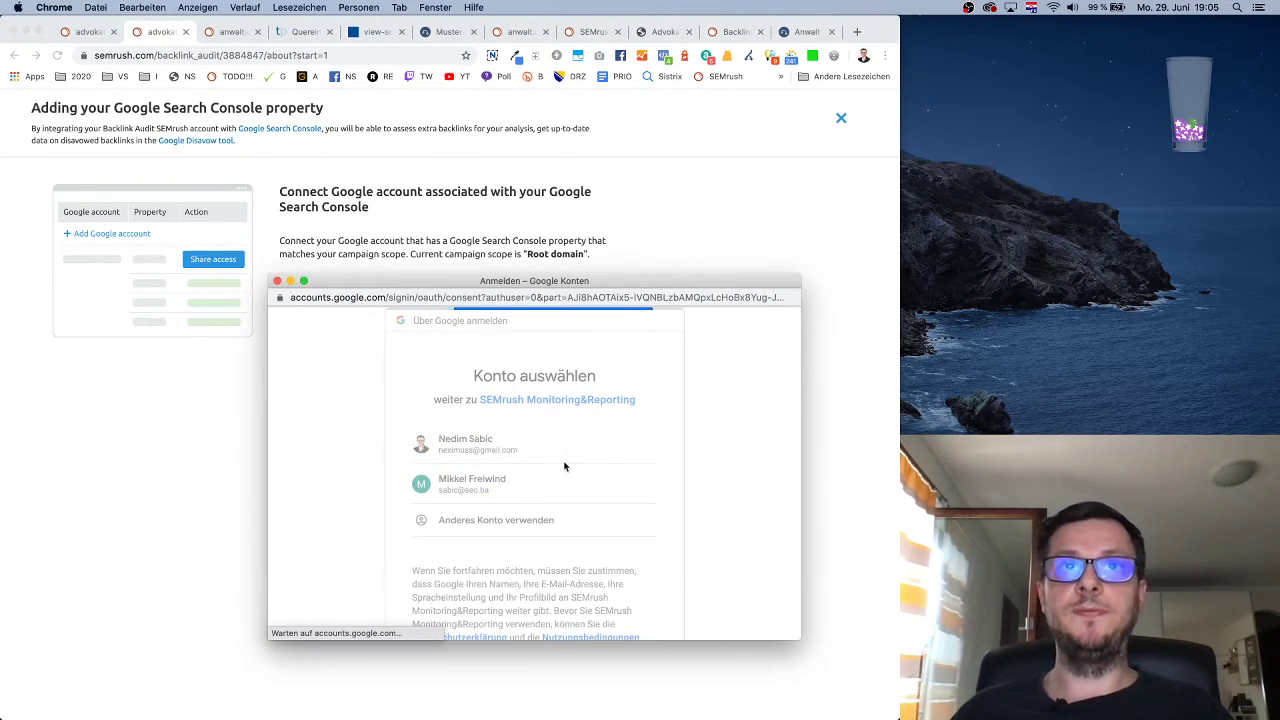
scroll(600, 476, down, 3)
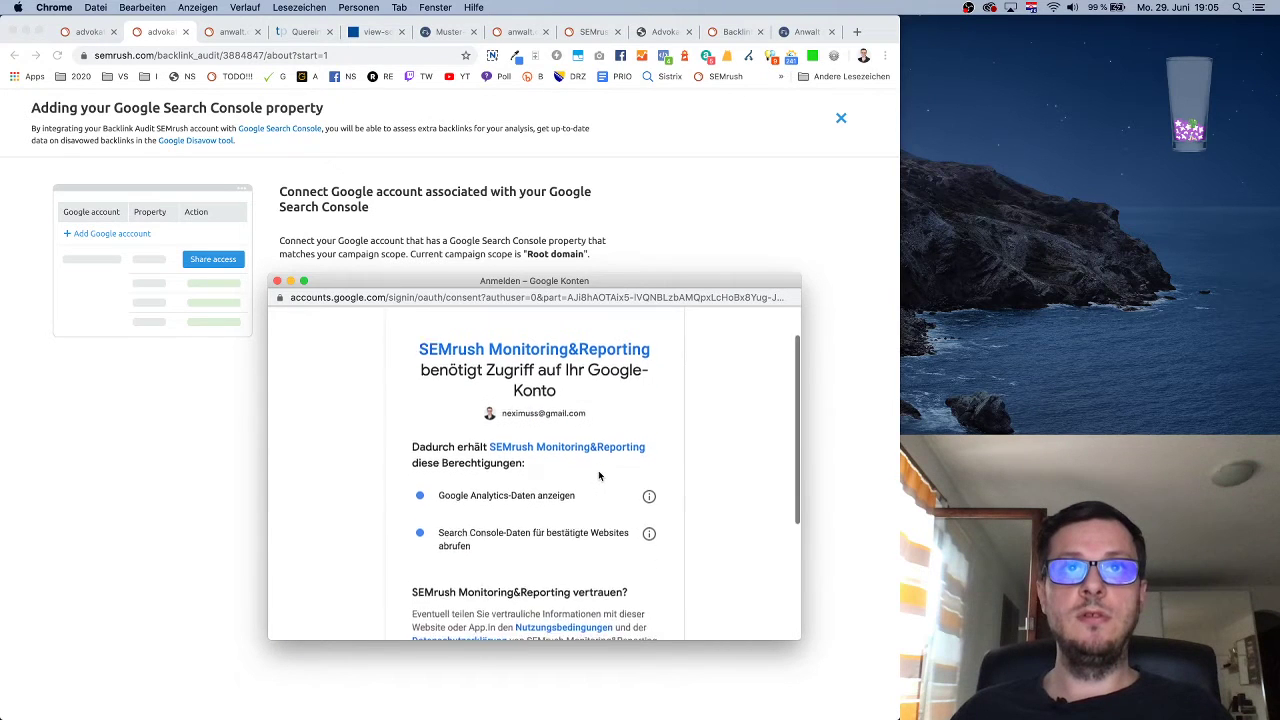
scroll(600, 476, down, 3)
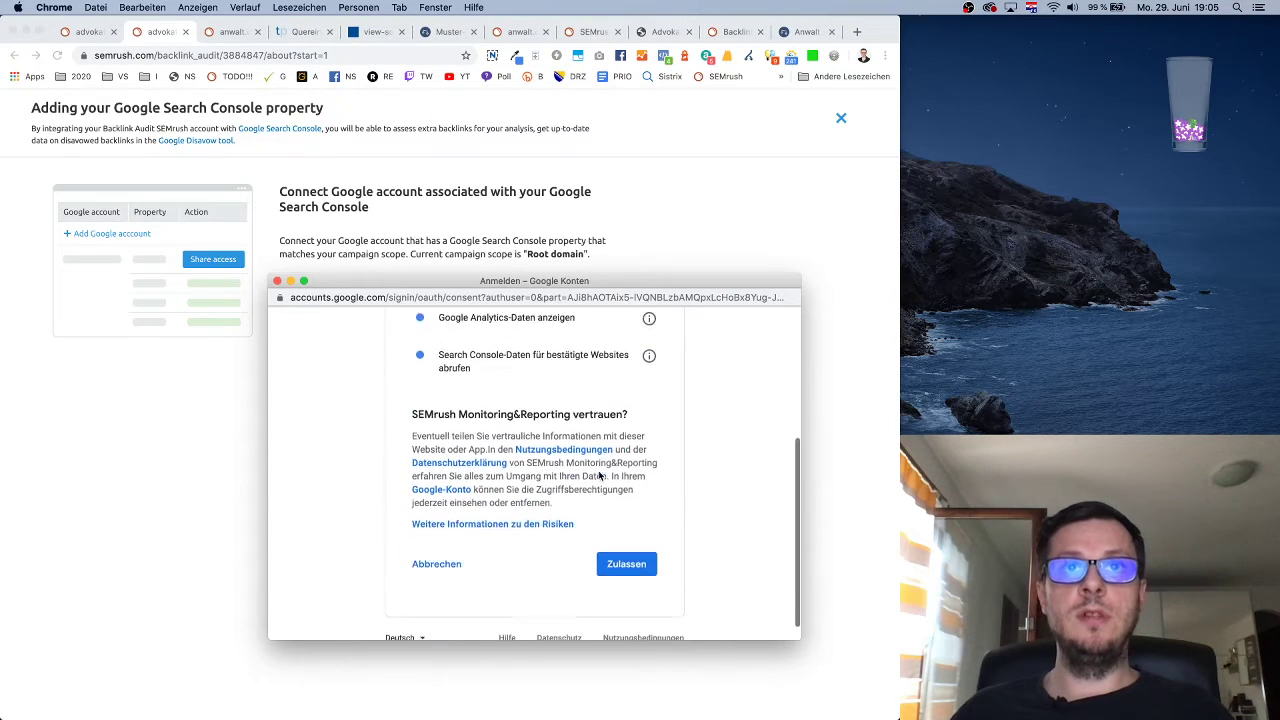
click(624, 543)
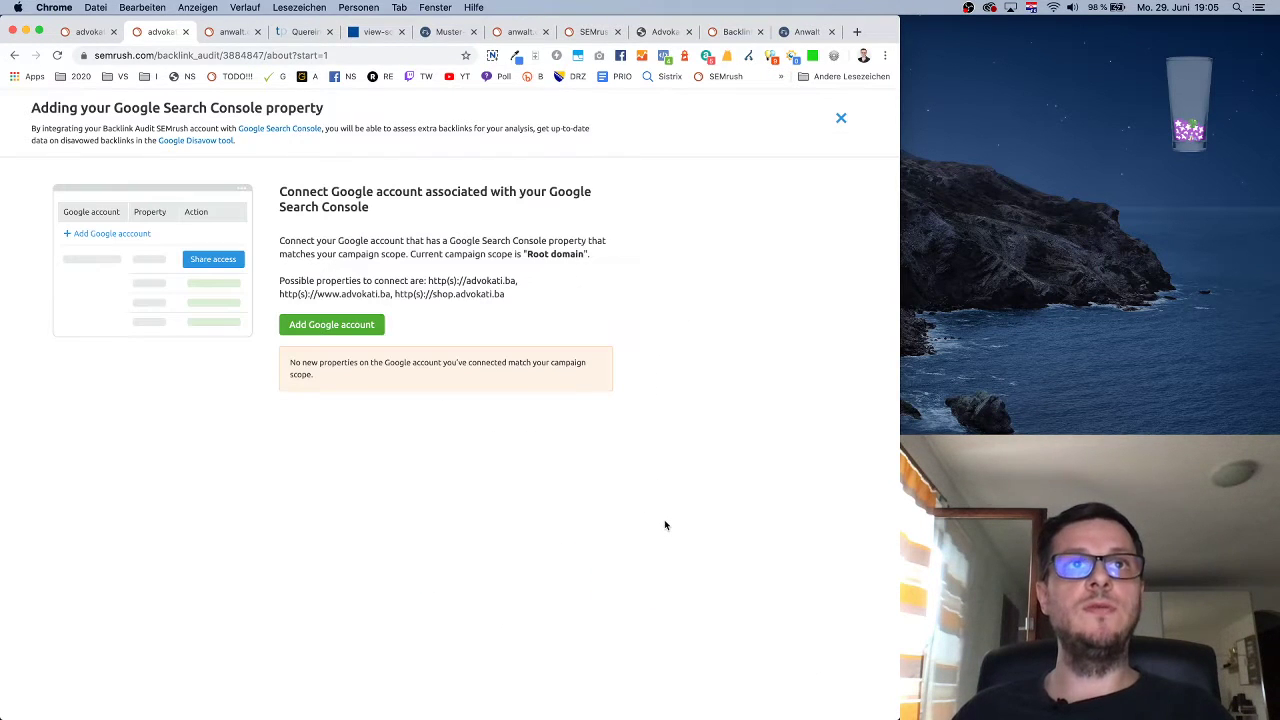
- Read the Search Console connection notice, close that page, and look over the Backlink Audit introduction and progress
drag(289, 362, 464, 384)
click(464, 384)
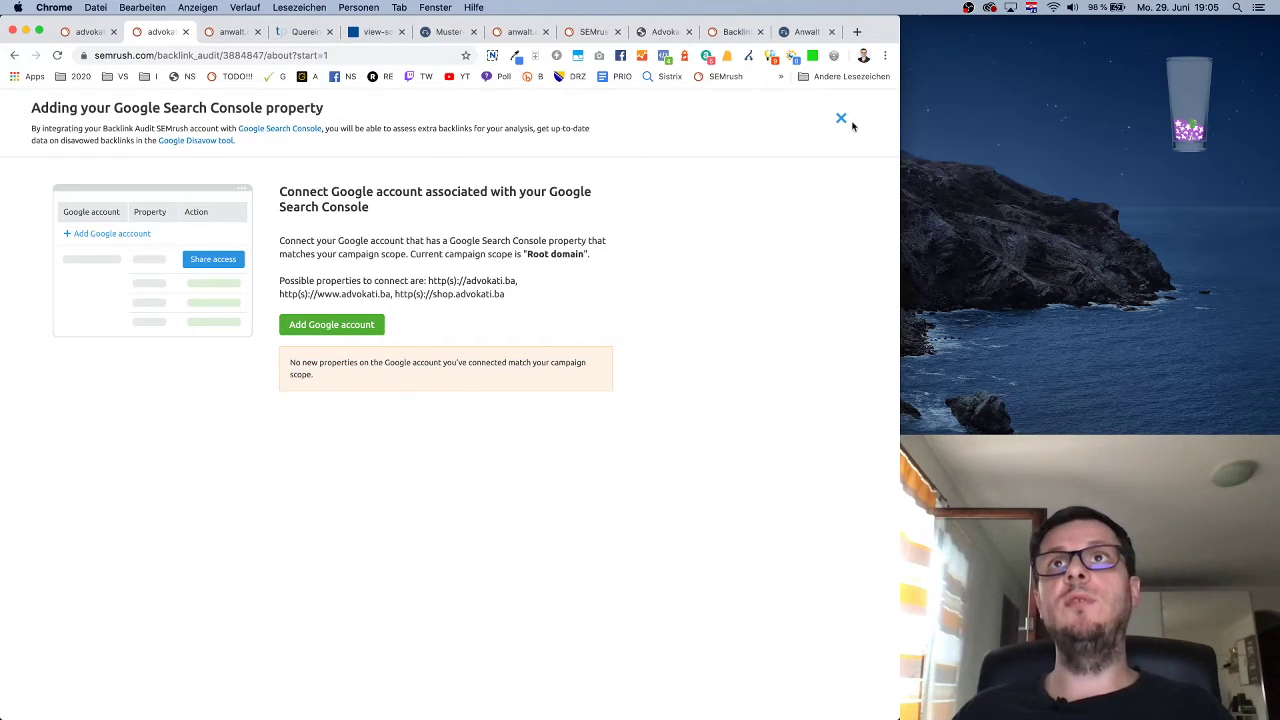
click(842, 119)
scroll(701, 596, down, 8)
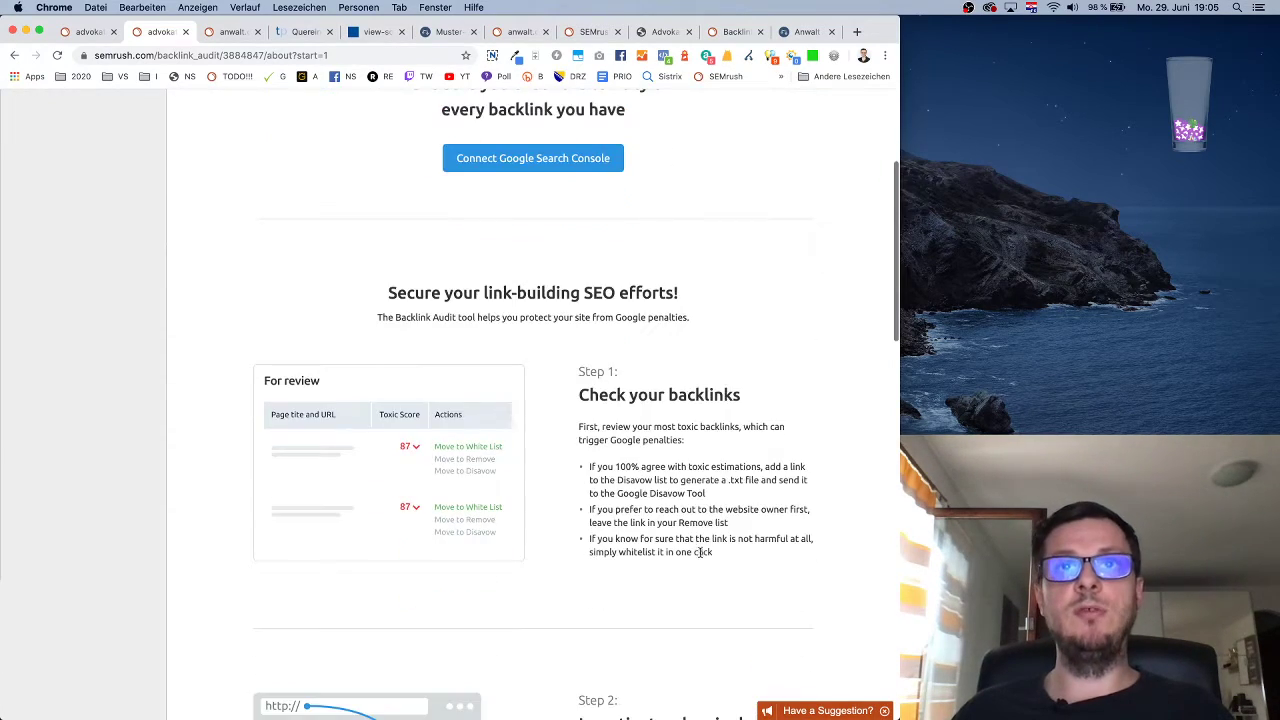
scroll(701, 556, up, 8)
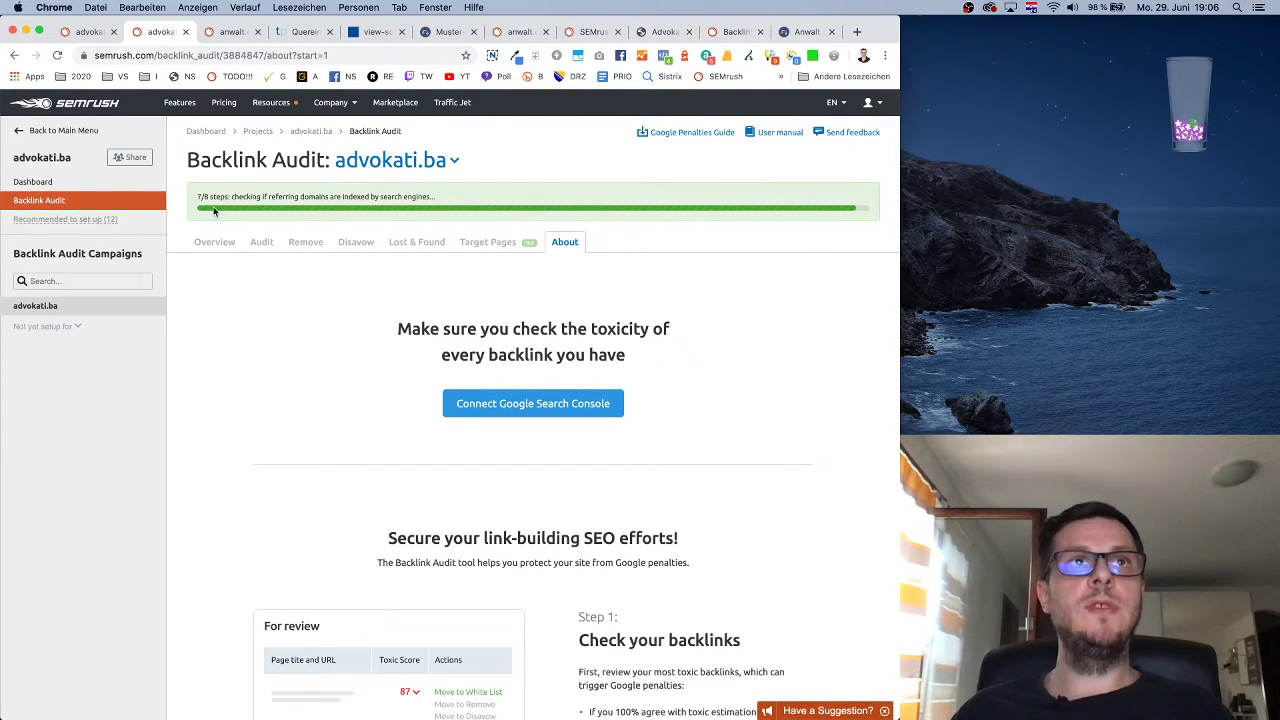
- Return to the advokati.ba domain analytics and open its Advertising Research report
click(90, 31)
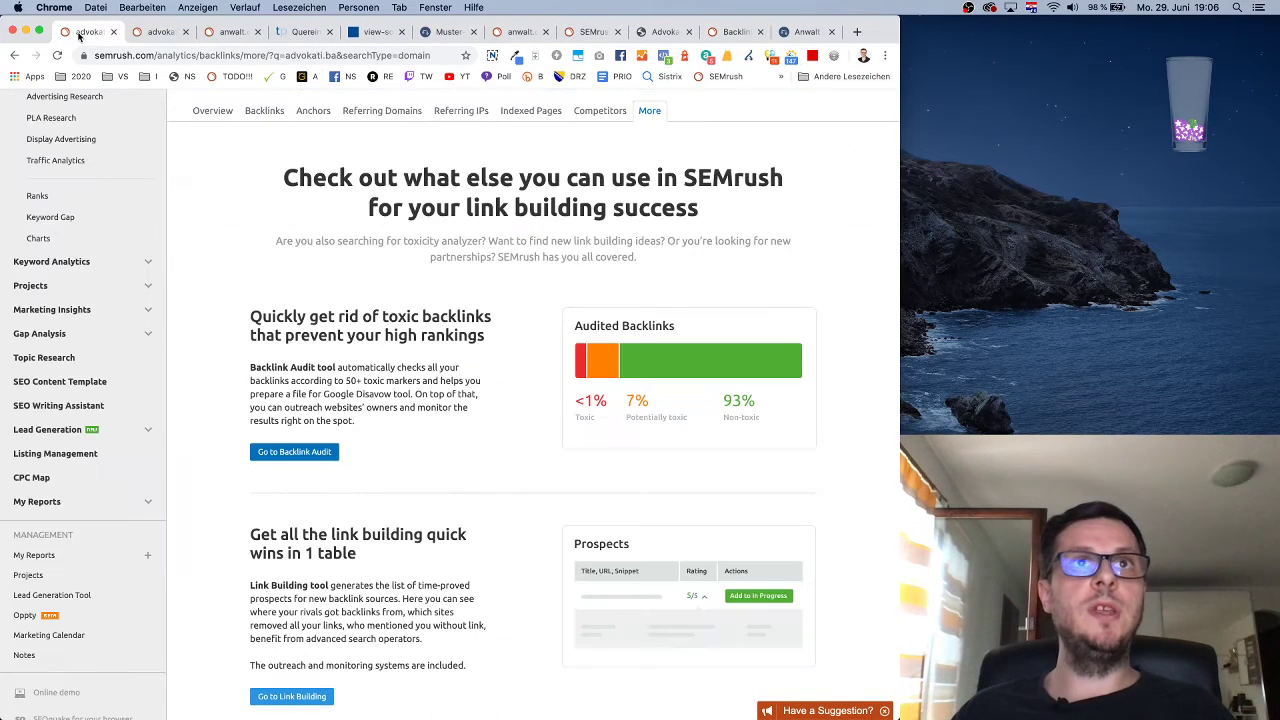
scroll(188, 315, up, 3)
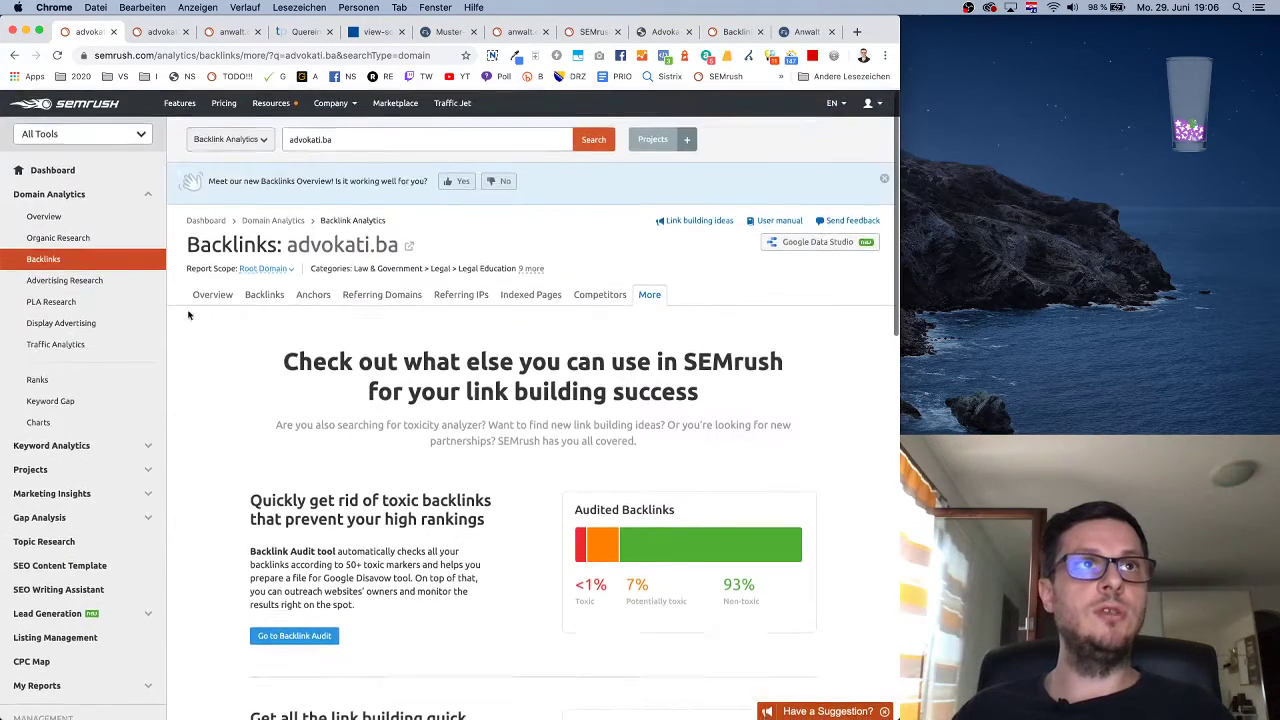
click(84, 280)
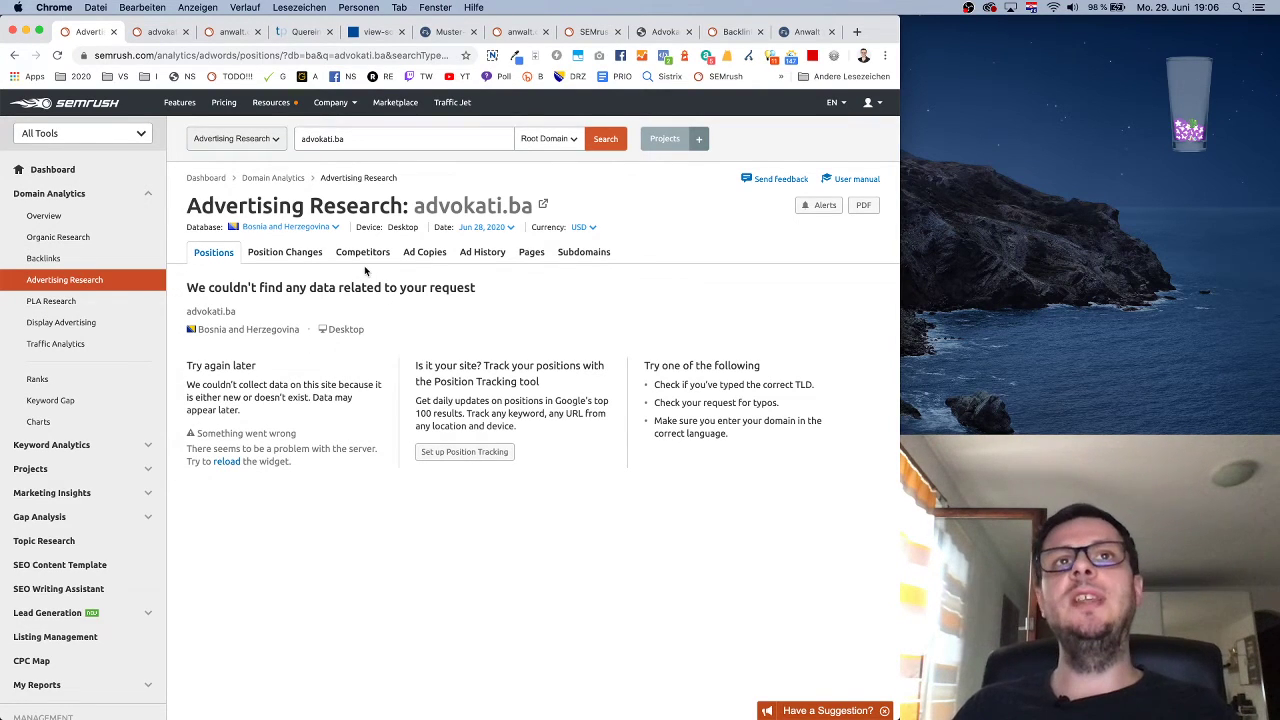
- Open Advertising Research for anwalt.de with the Germany database and review its paid search trends and positions
click(224, 32)
click(75, 284)
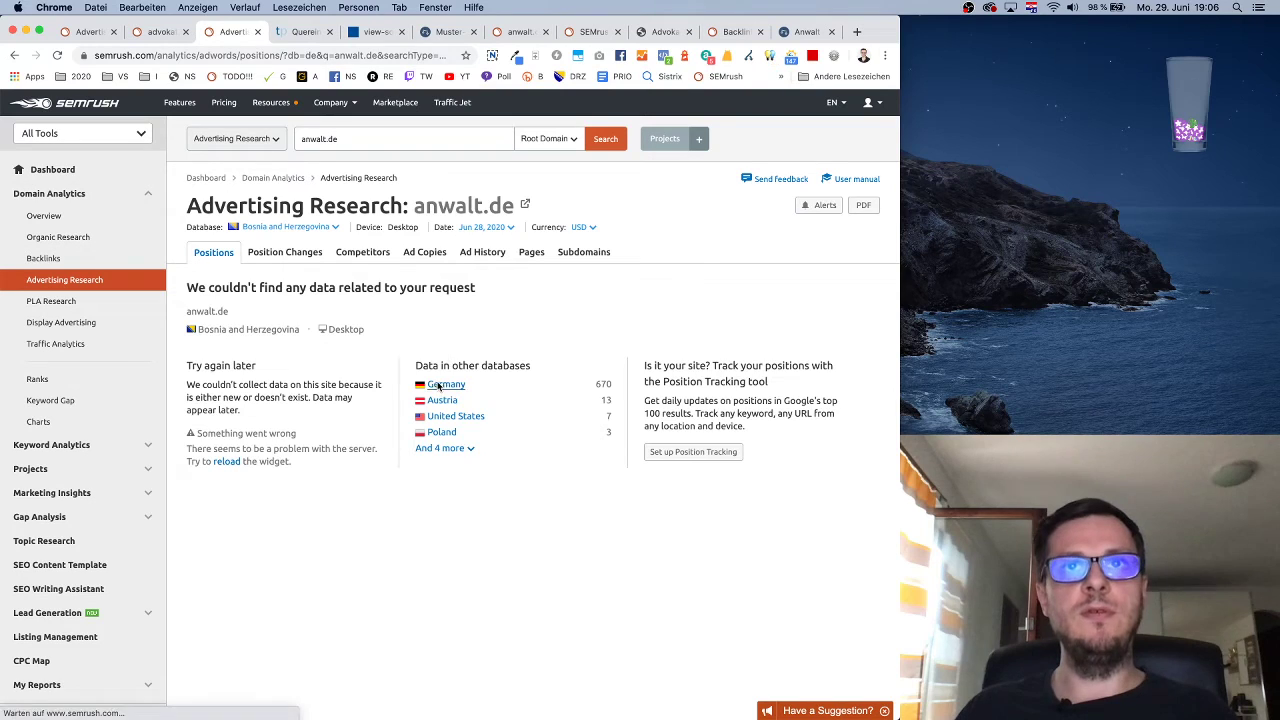
click(441, 385)
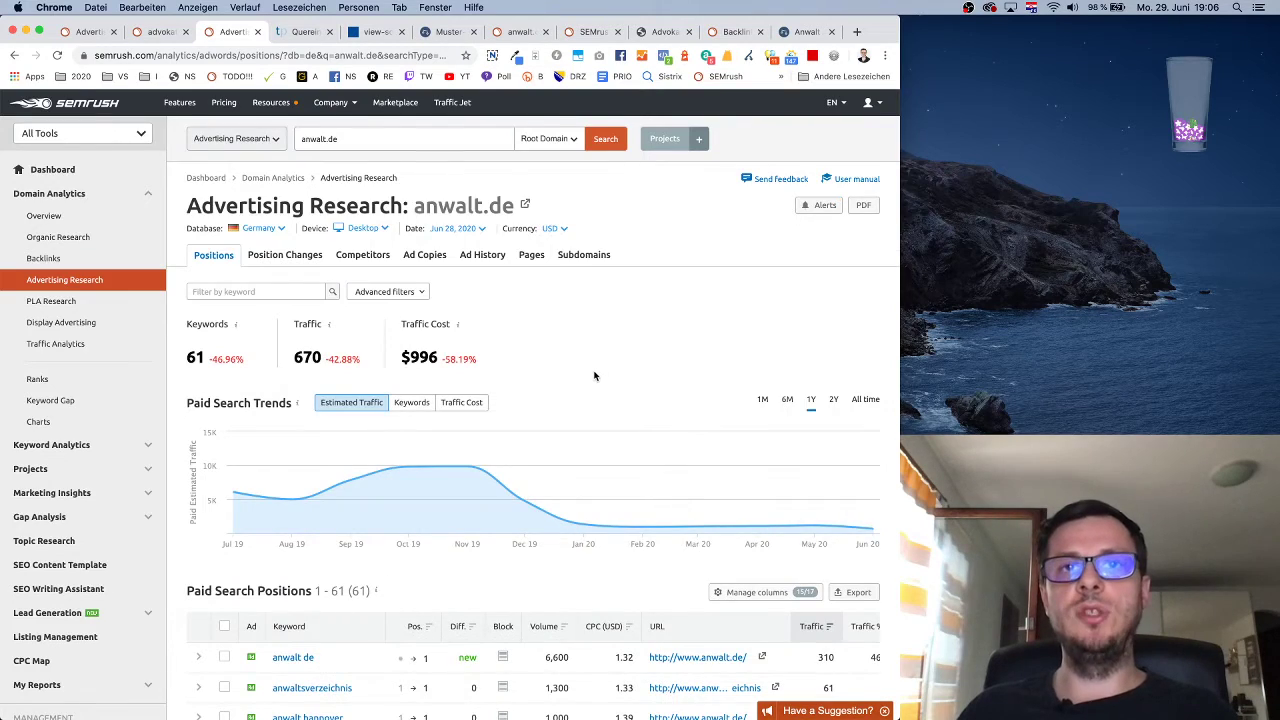
scroll(594, 375, down, 3)
scroll(594, 375, up, 3)
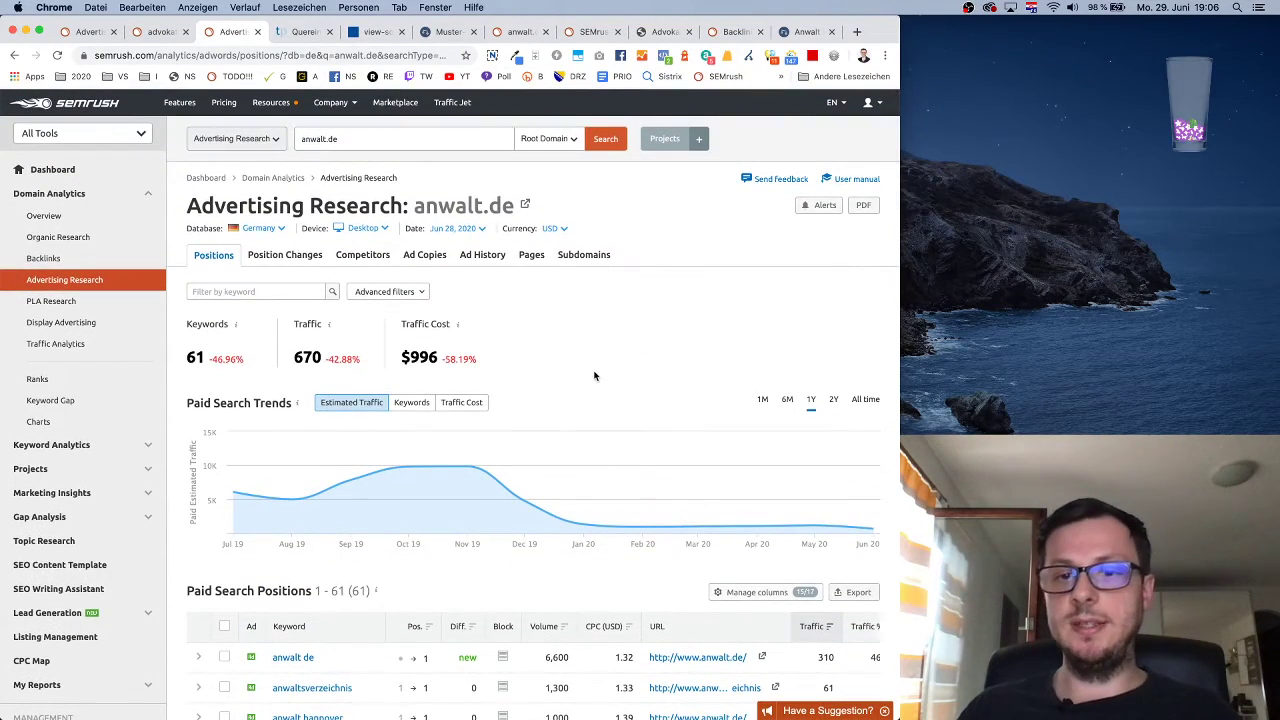
scroll(594, 375, down, 3)
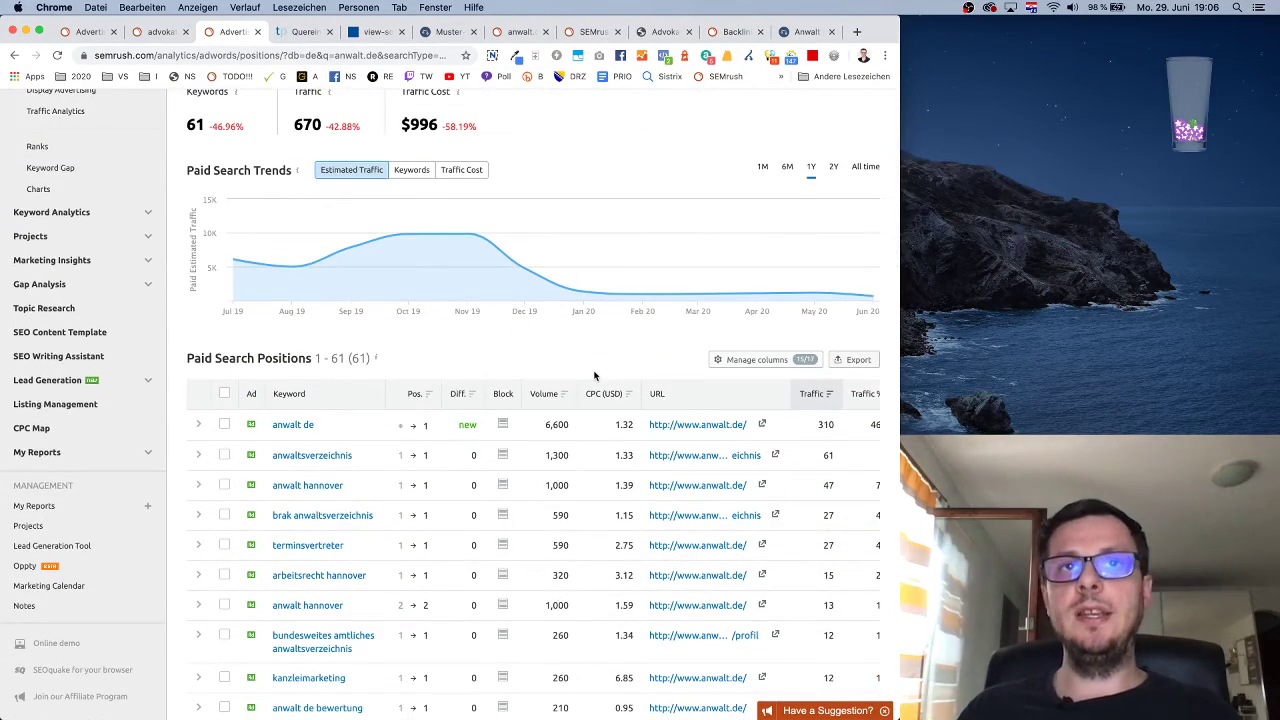
scroll(594, 375, down, 4)
scroll(594, 375, up, 8)
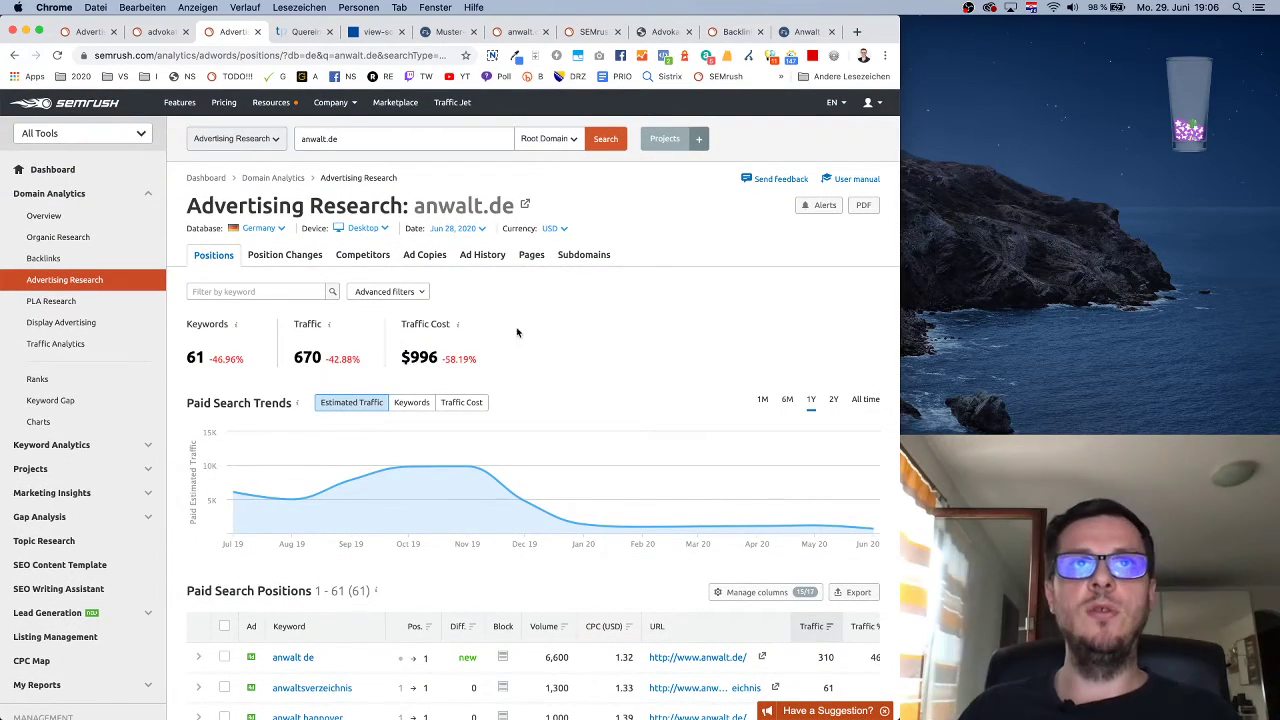
- Browse anwalt.de's ad copies and expand the keywords that trigger the "RA Arbeitsrecht - anwalt.de" ad
click(424, 256)
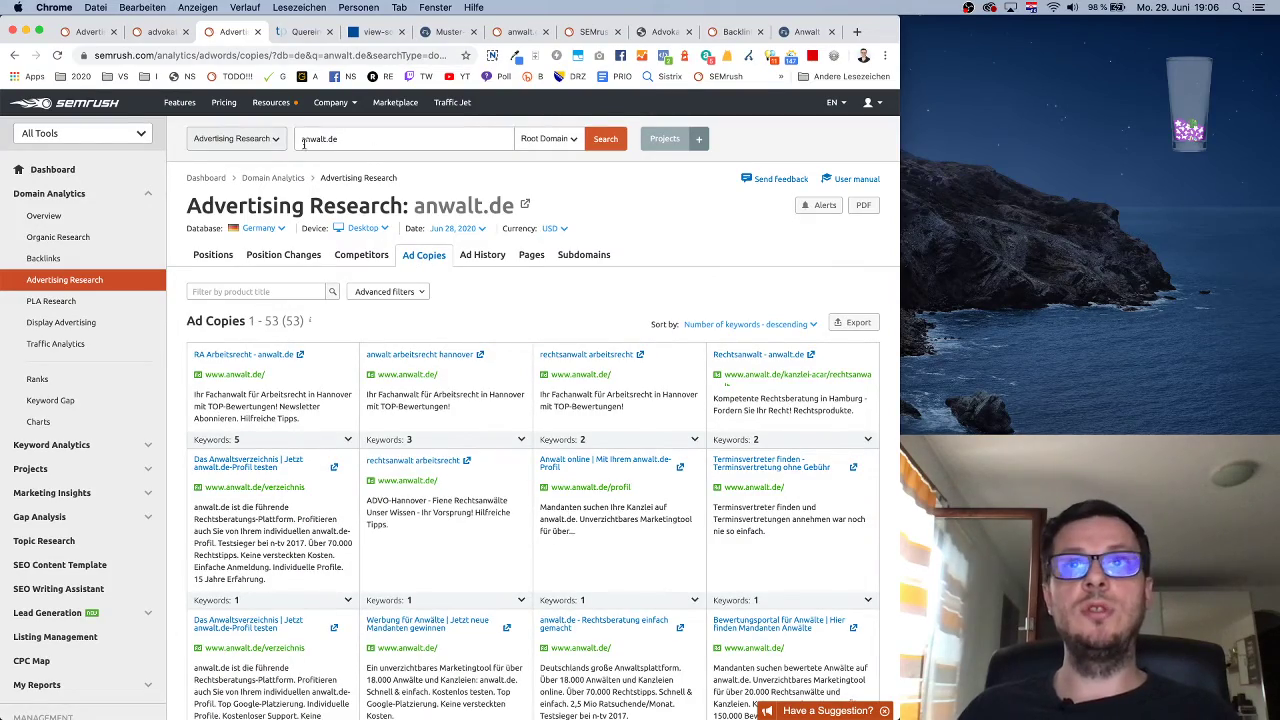
scroll(560, 400, down, 15)
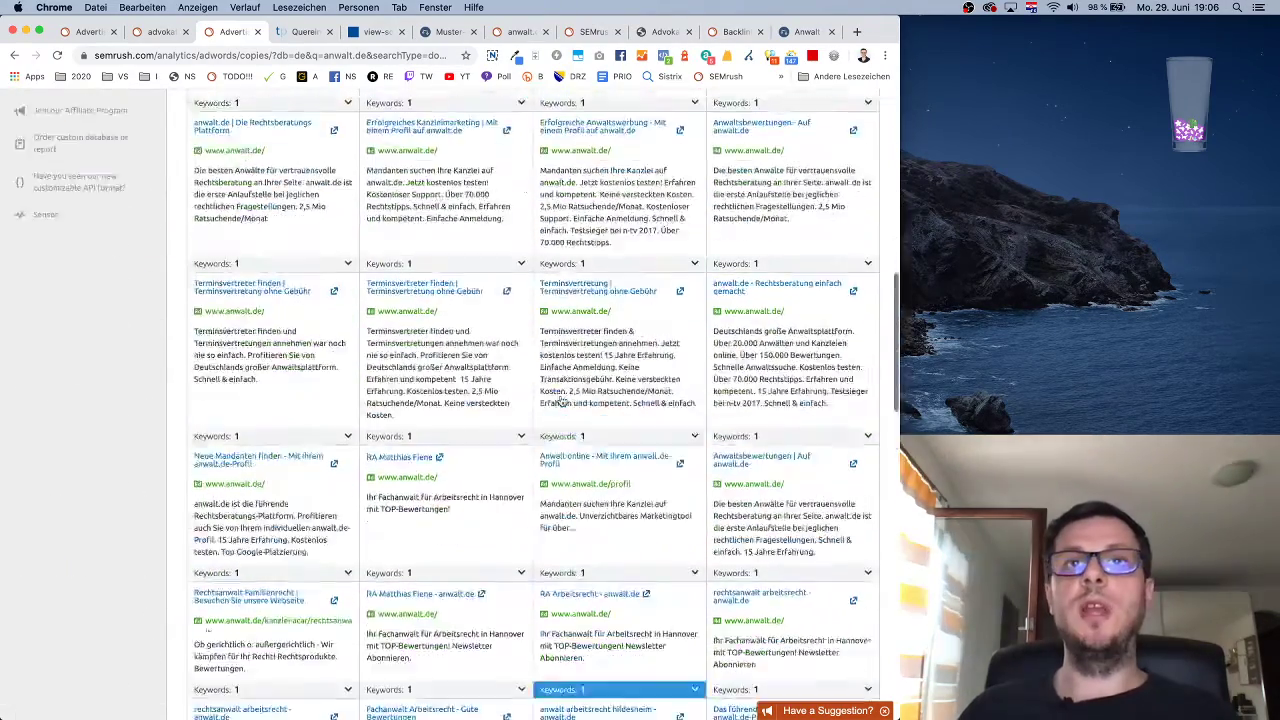
scroll(560, 402, up, 15)
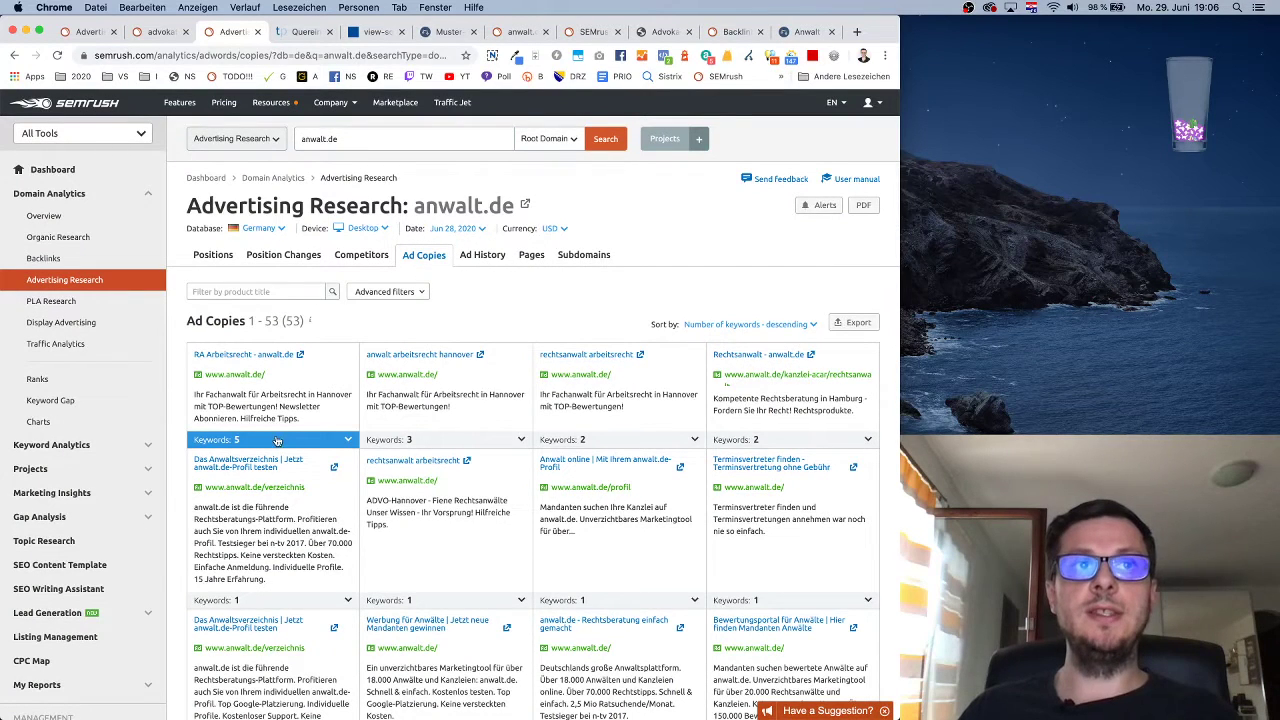
click(349, 441)
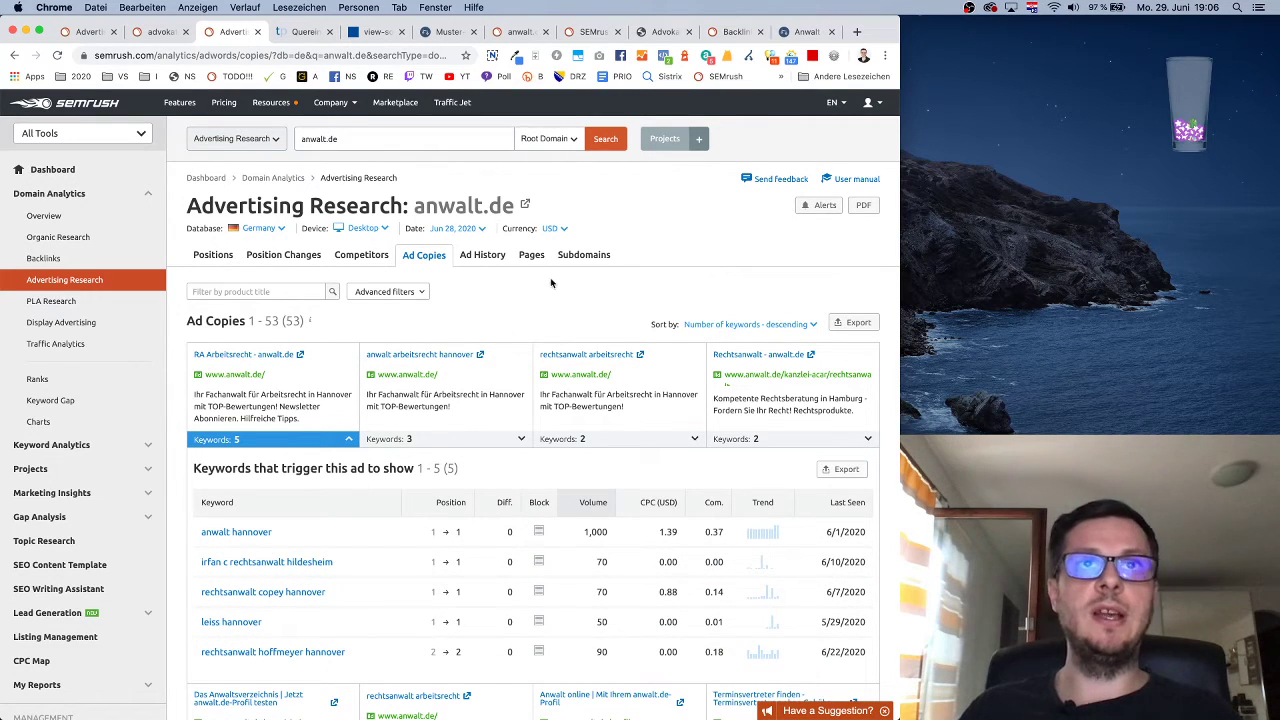
- Open the PLA Research report for anwalt.de, set its database to Germany, and read the result
click(55, 303)
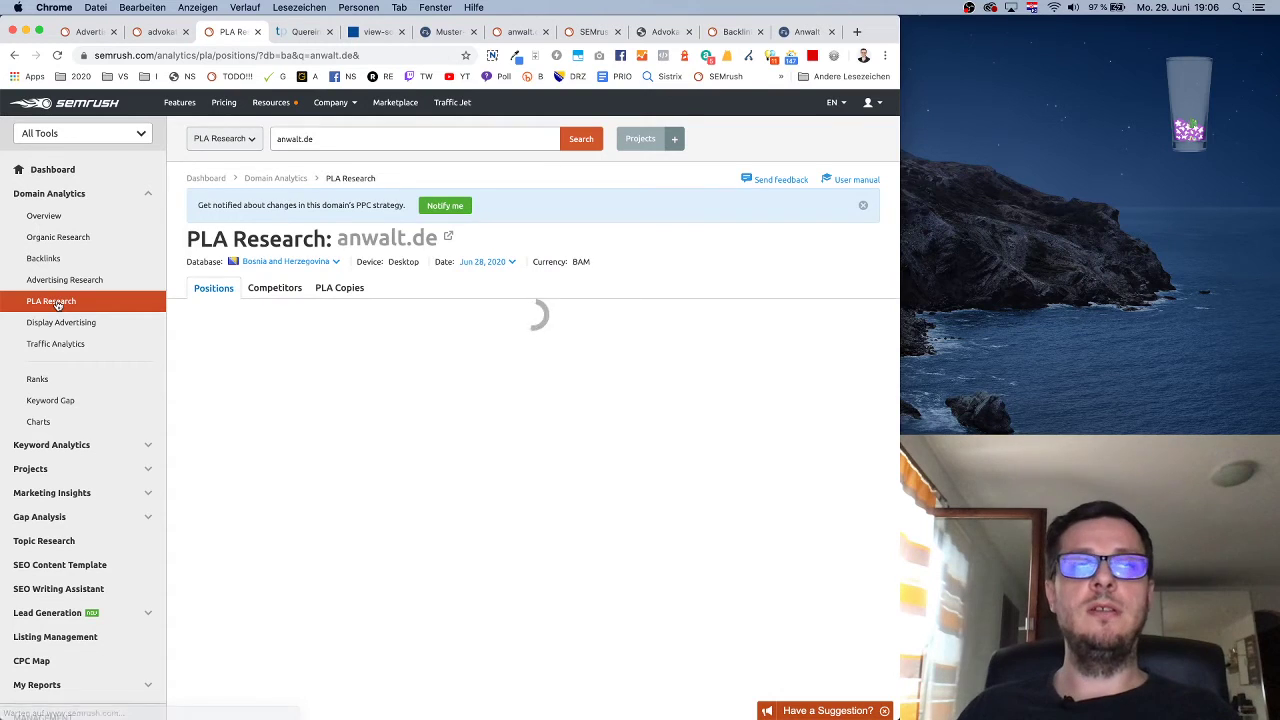
click(330, 261)
click(289, 343)
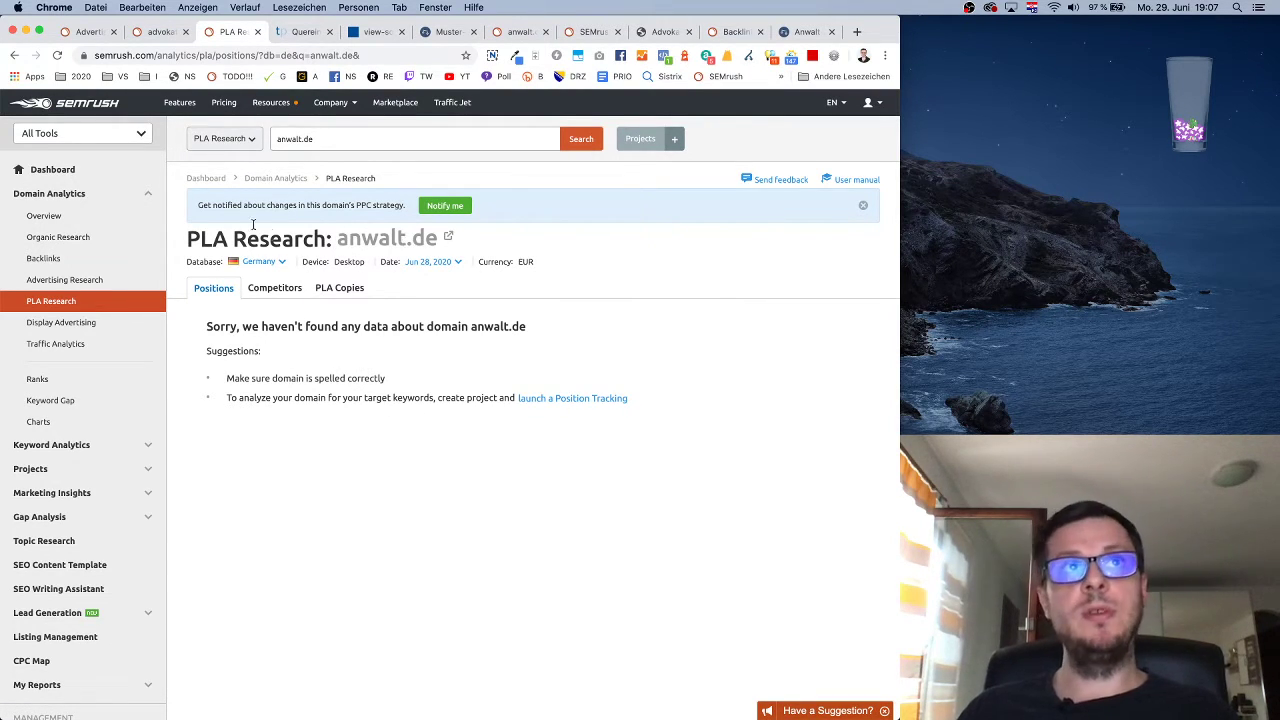
drag(196, 236, 188, 238)
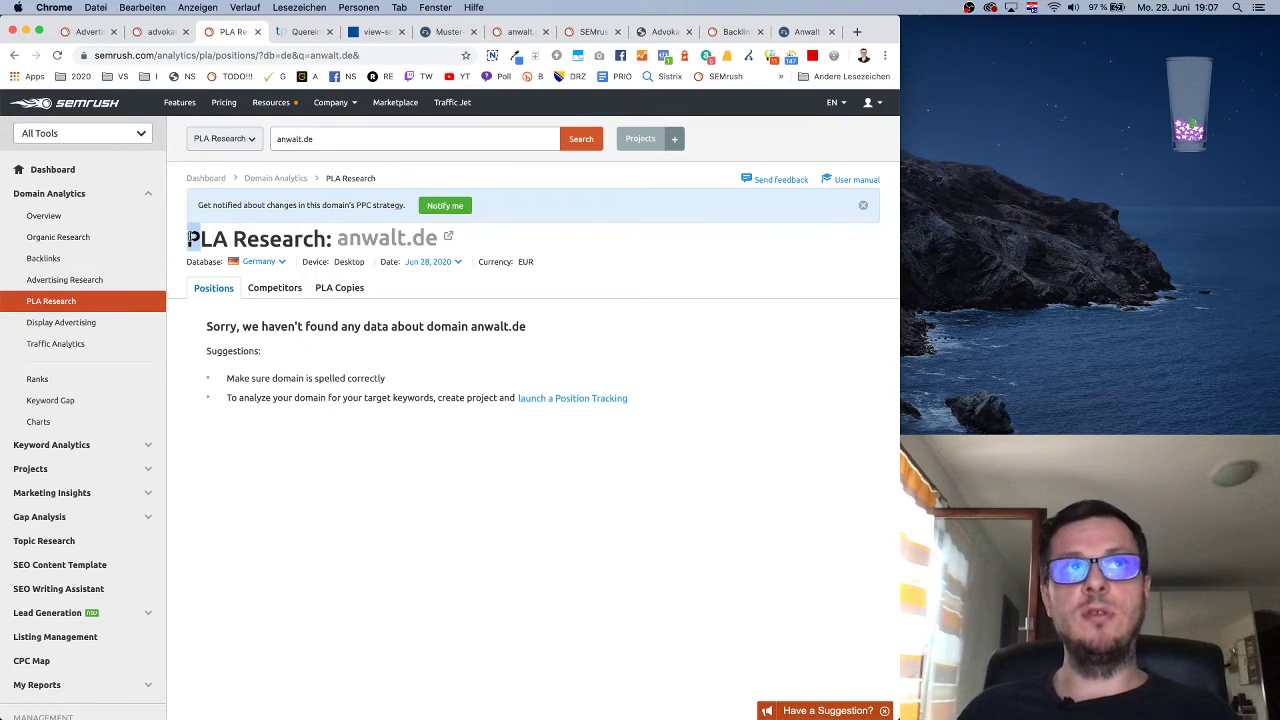
click(250, 241)
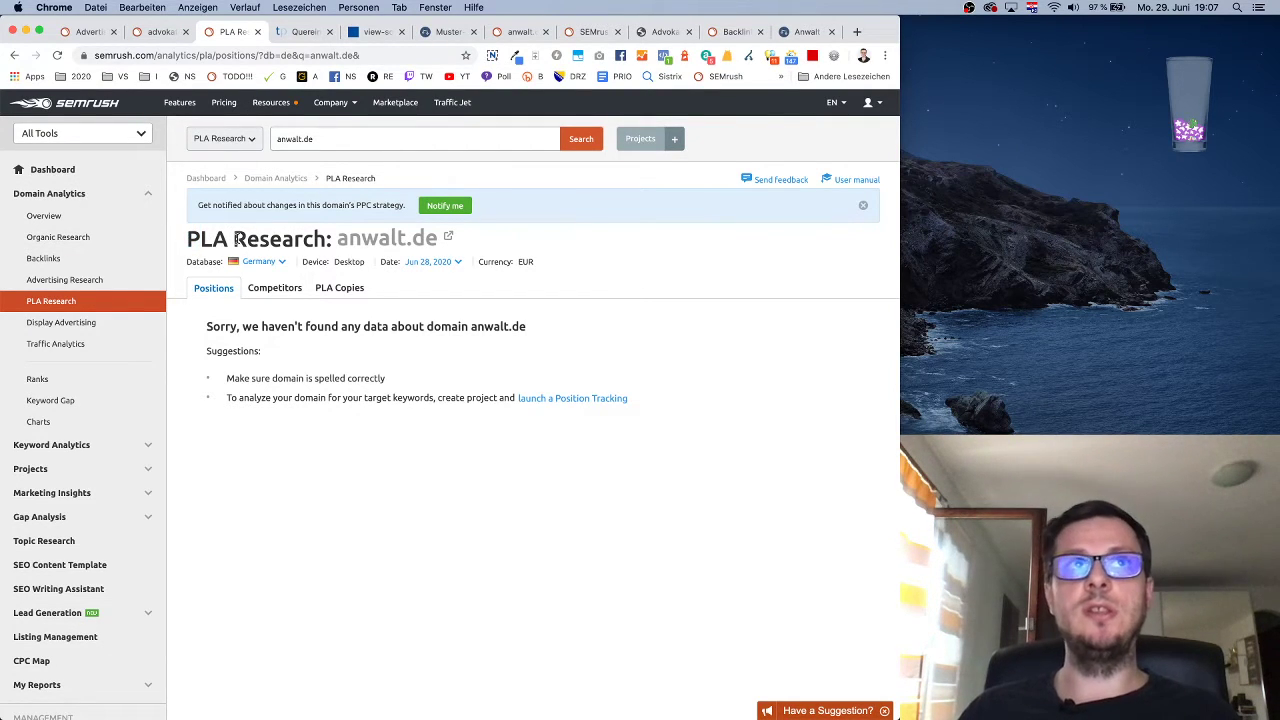
drag(188, 238, 320, 240)
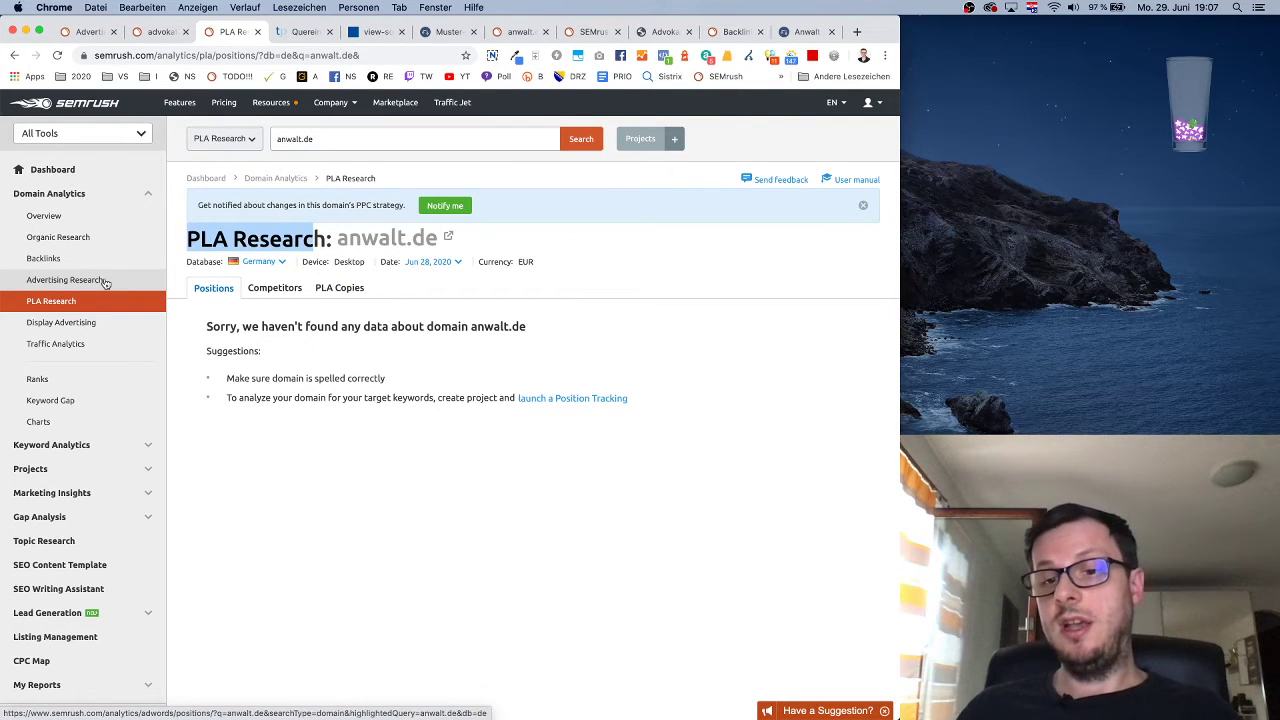
click(268, 236)
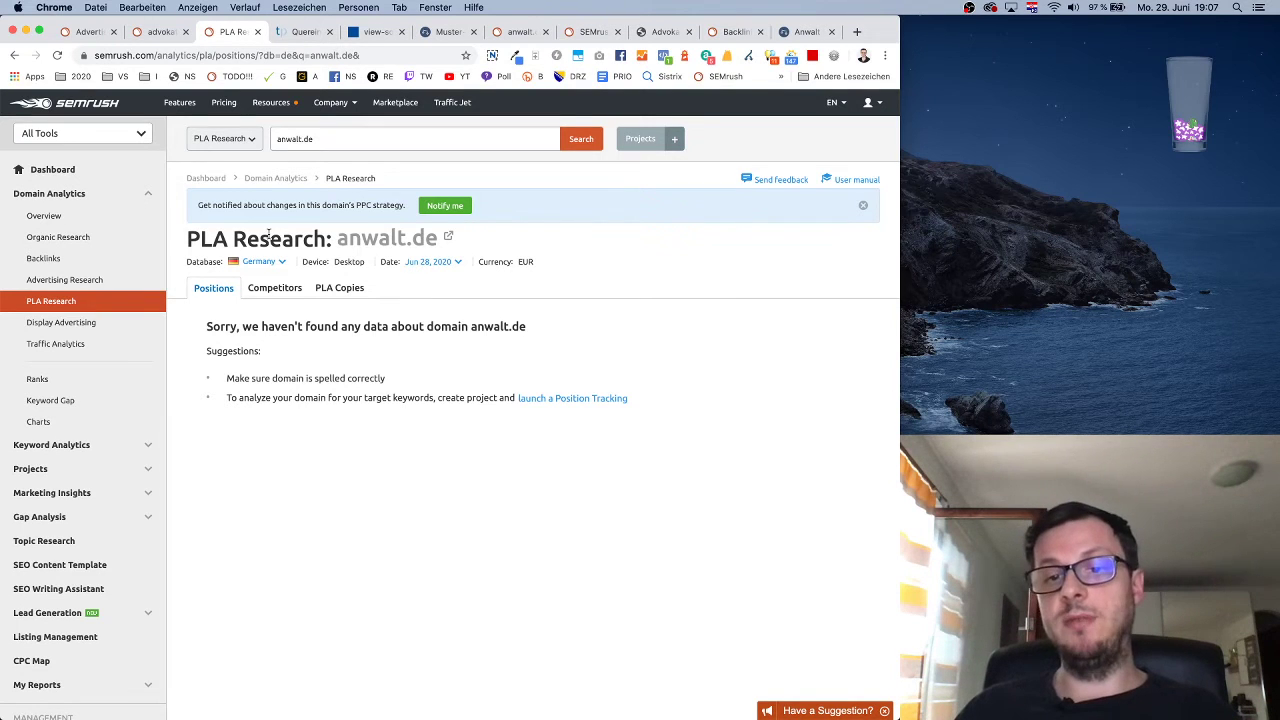
- Open the Display Advertising report for anwalt.de and review the publishers that show its ads
click(70, 321)
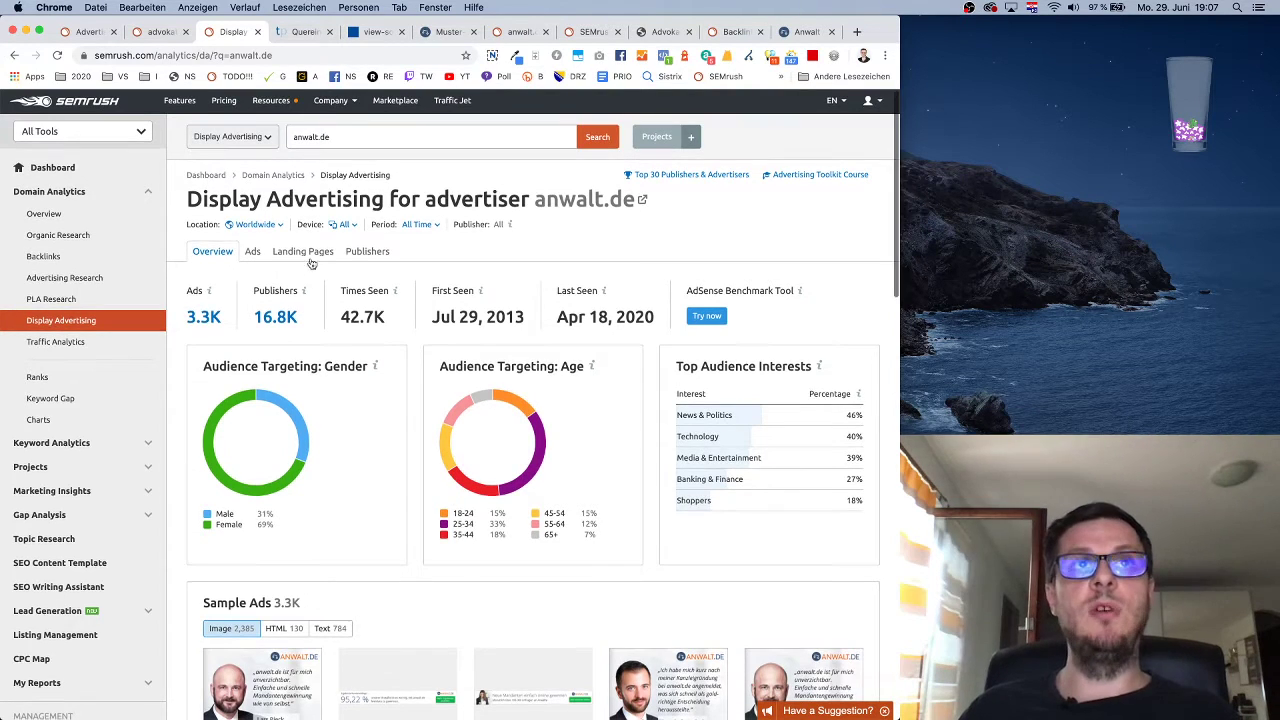
click(349, 253)
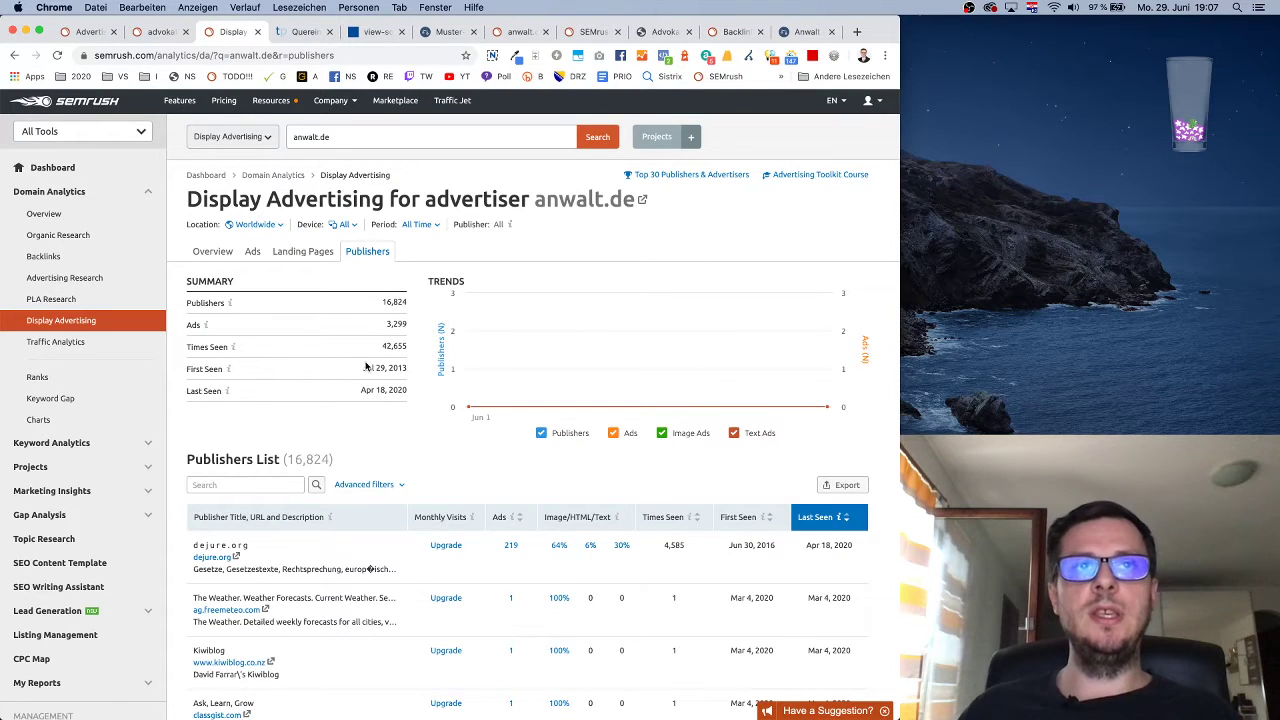
scroll(413, 467, down, 2)
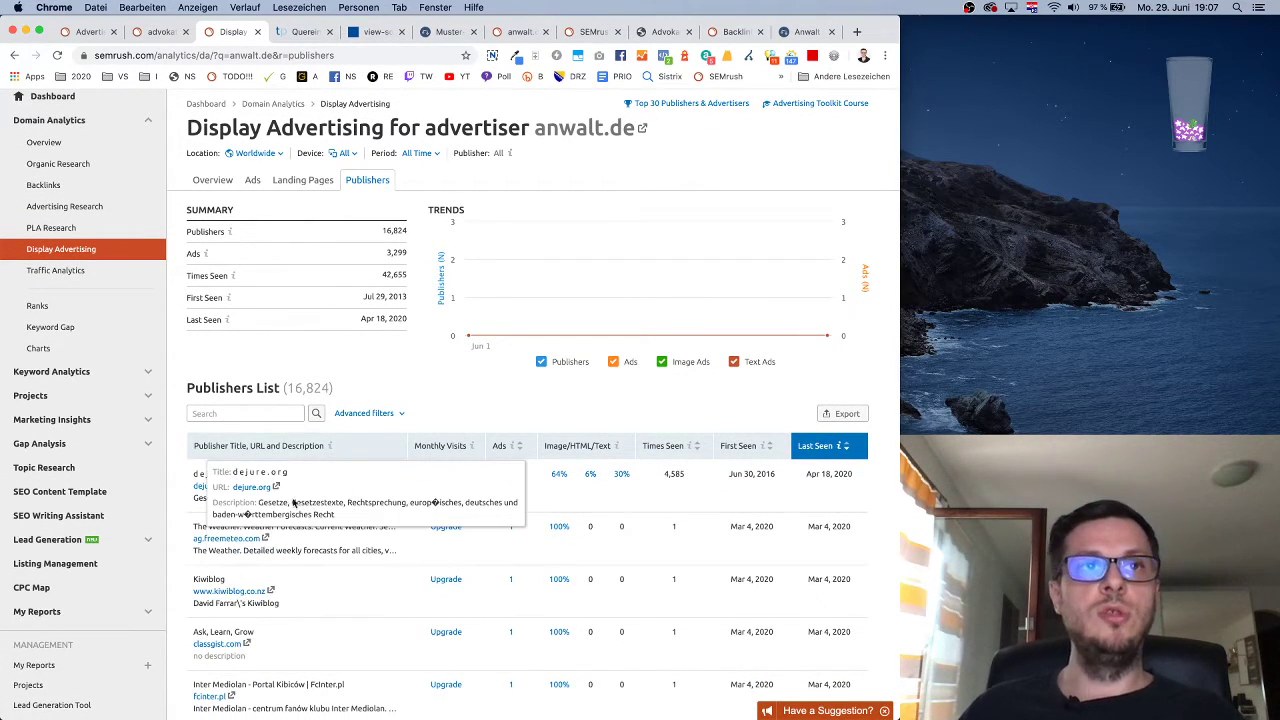
scroll(362, 636, down, 1)
scroll(362, 636, up, 3)
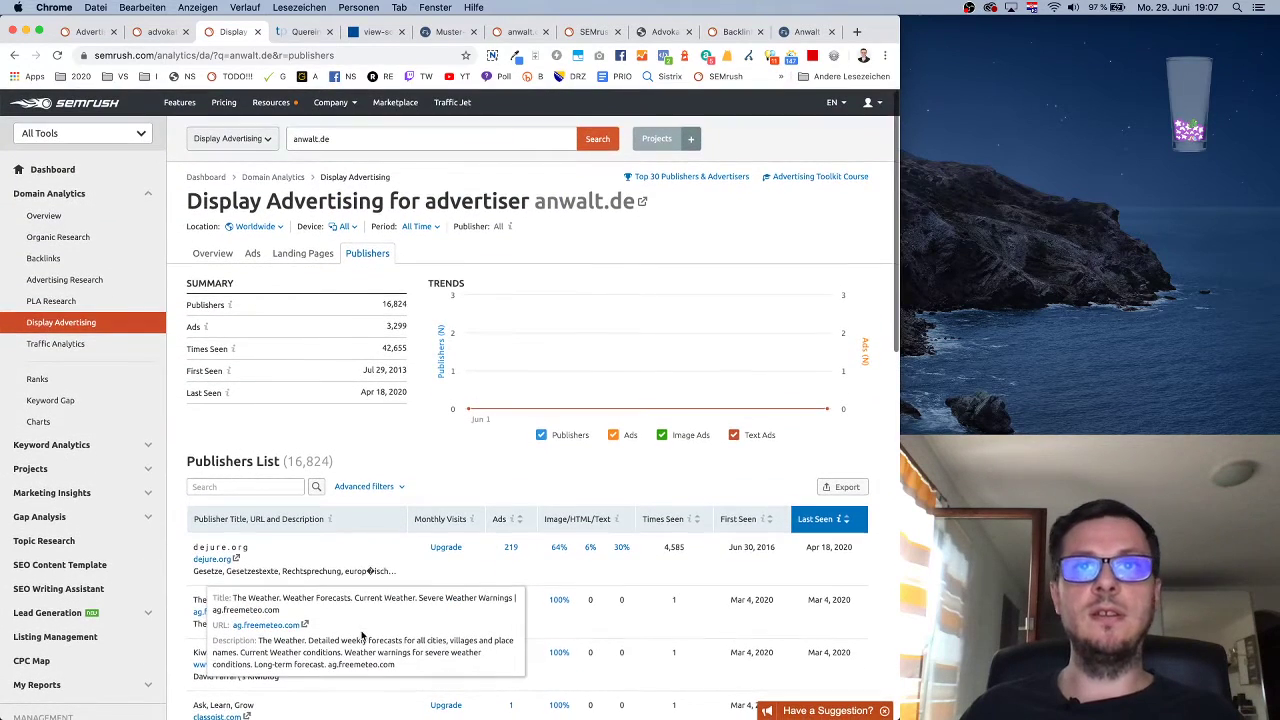
- Review the landing pages used in anwalt.de's display advertising
click(297, 254)
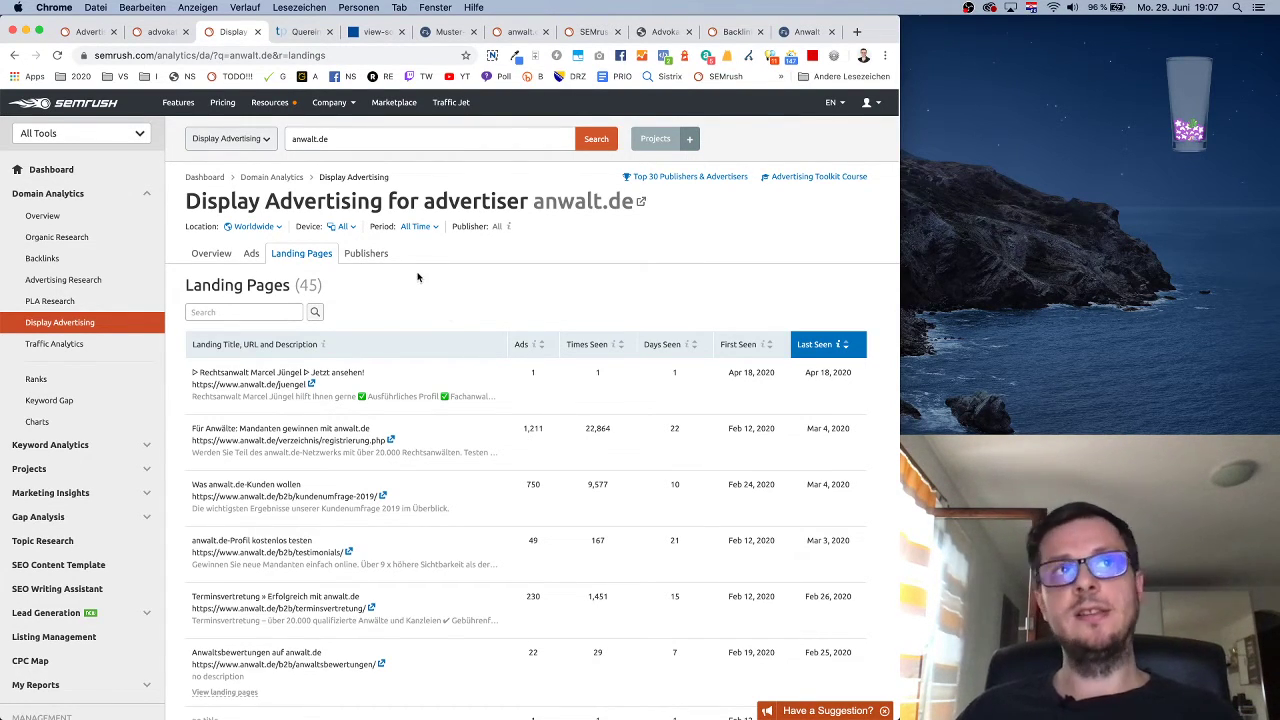
scroll(505, 511, down, 3)
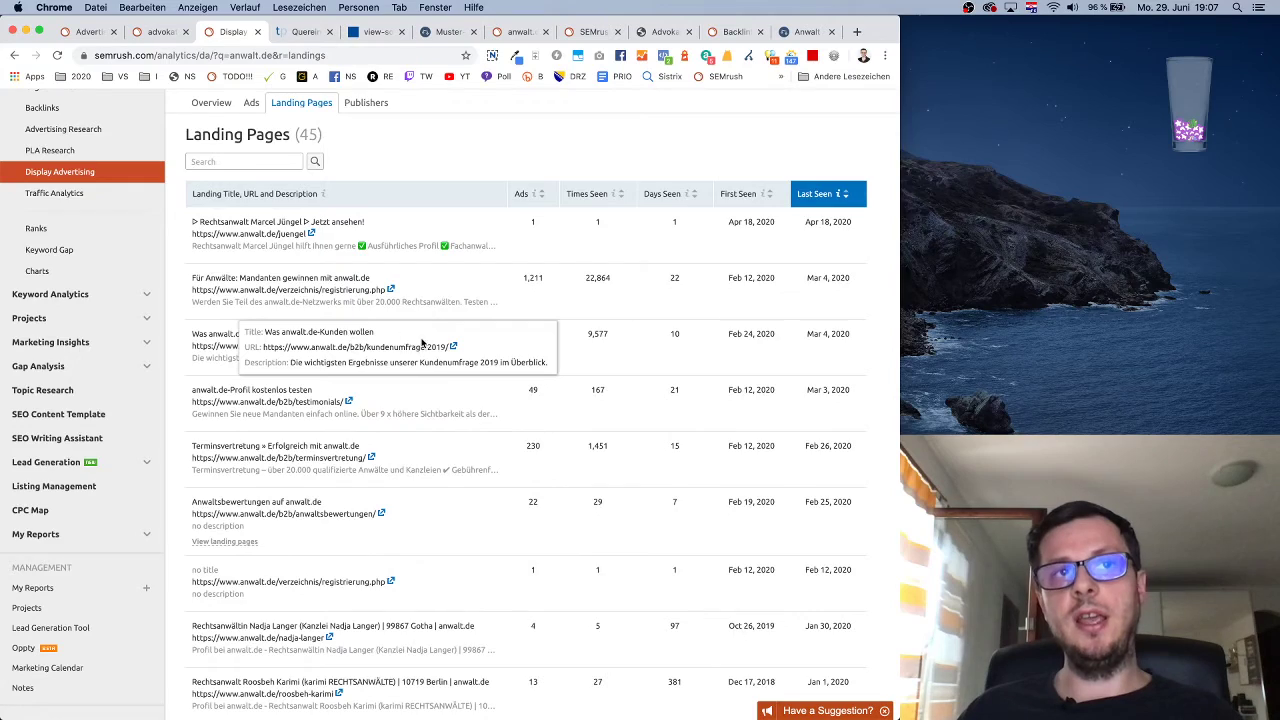
scroll(422, 343, down, 3)
scroll(415, 320, up, 6)
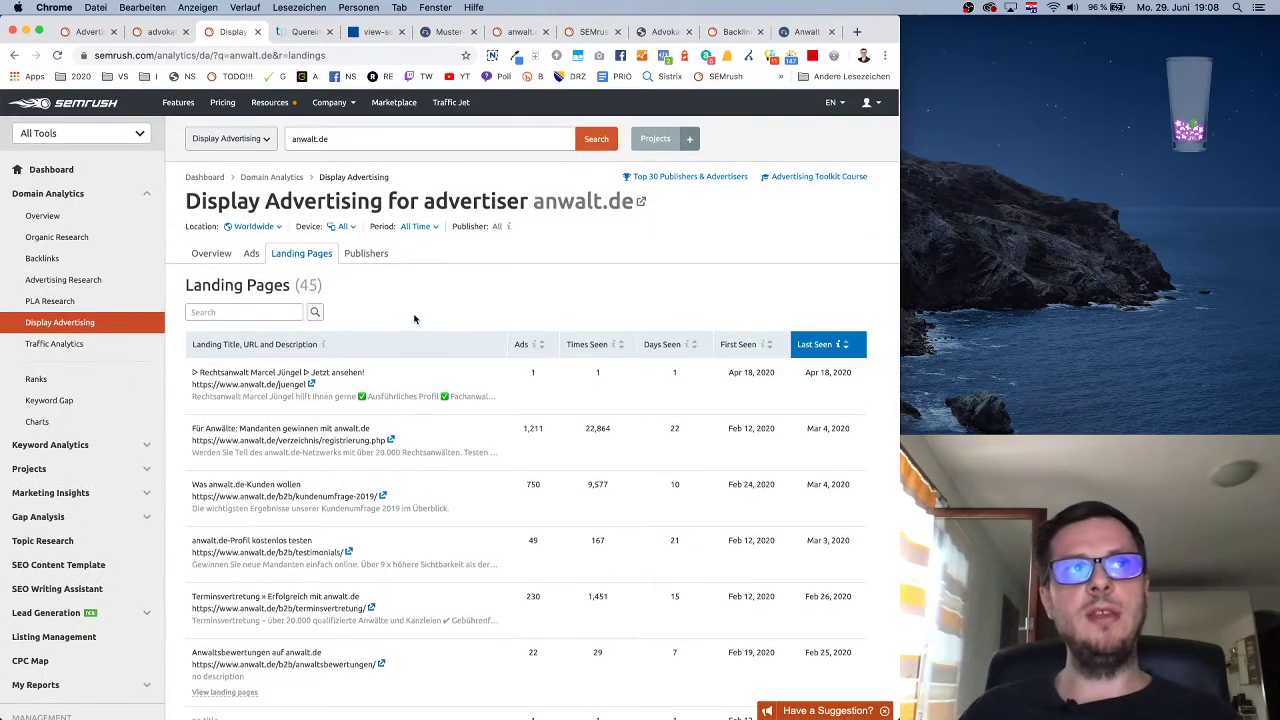
- Open Traffic Analytics for anwalt.de, dismiss the subdomain analysis notice, and review the visits trend by device
click(60, 344)
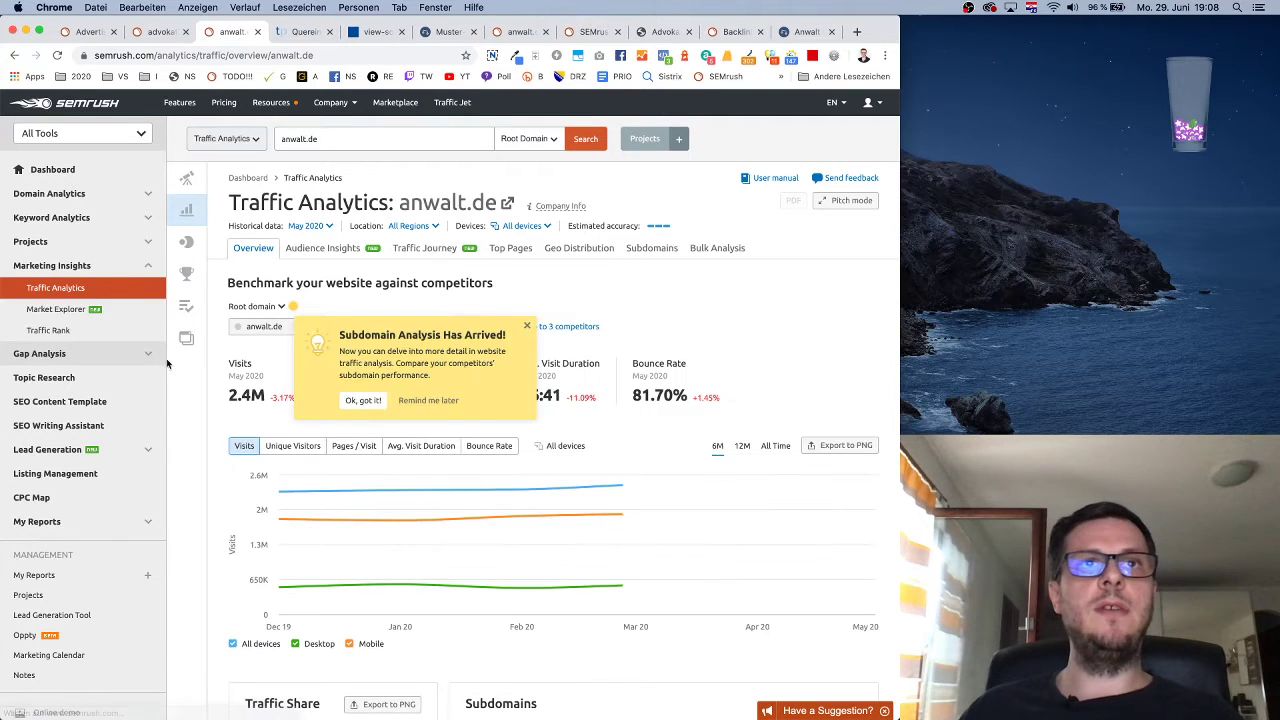
click(363, 400)
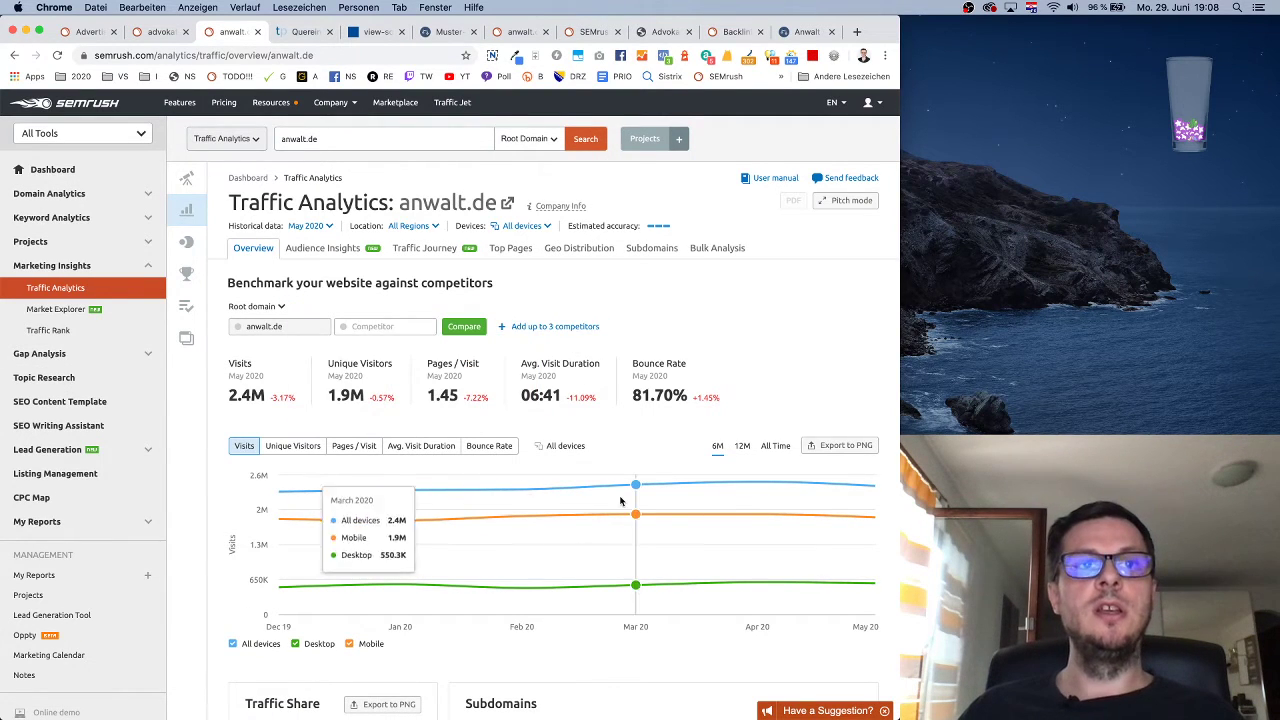
scroll(611, 498, down, 2)
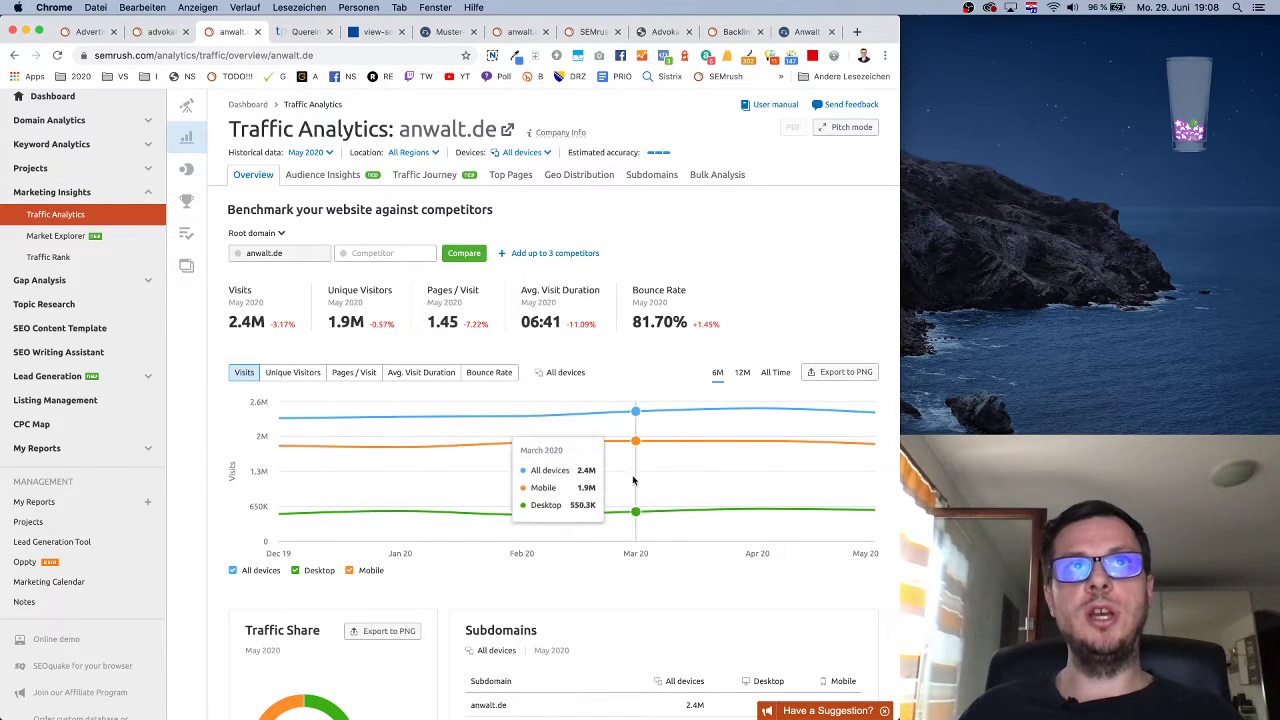
scroll(195, 325, up, 2)
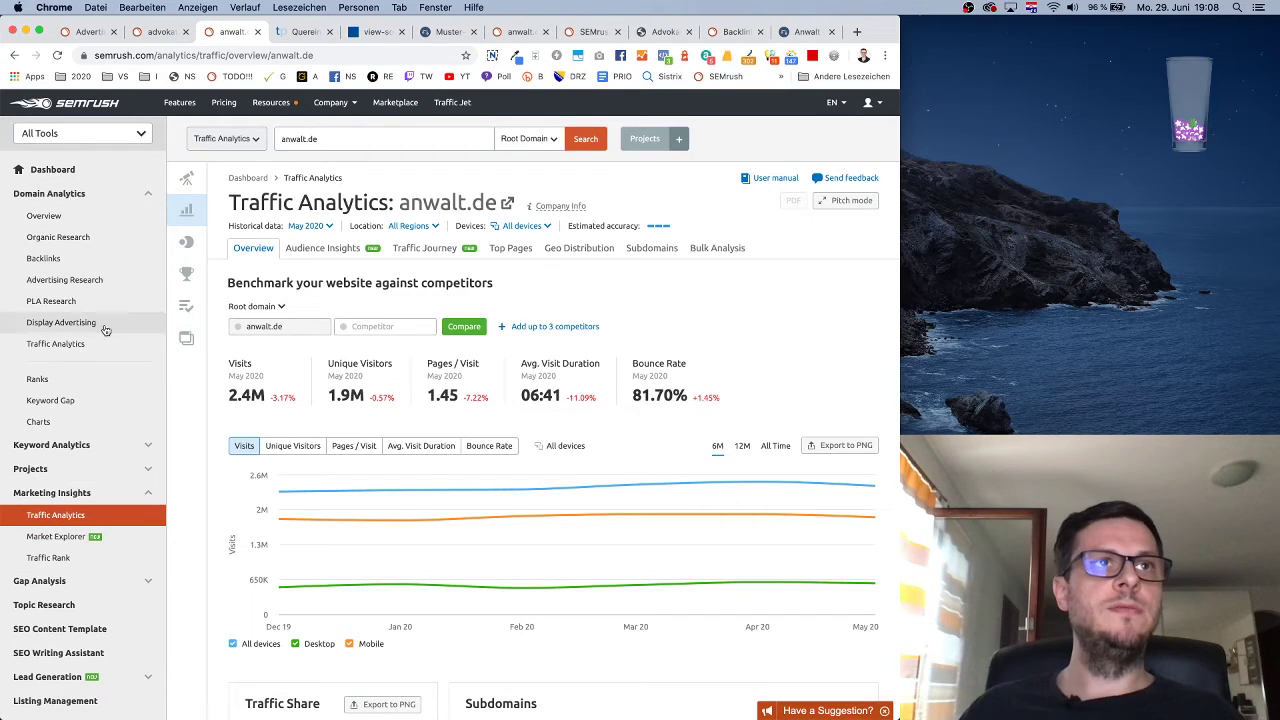
- Review the SEMrush Rank list for Germany and the Winners & Losers report sorted by SE Traffic, examining faz.net's traffic change
click(55, 382)
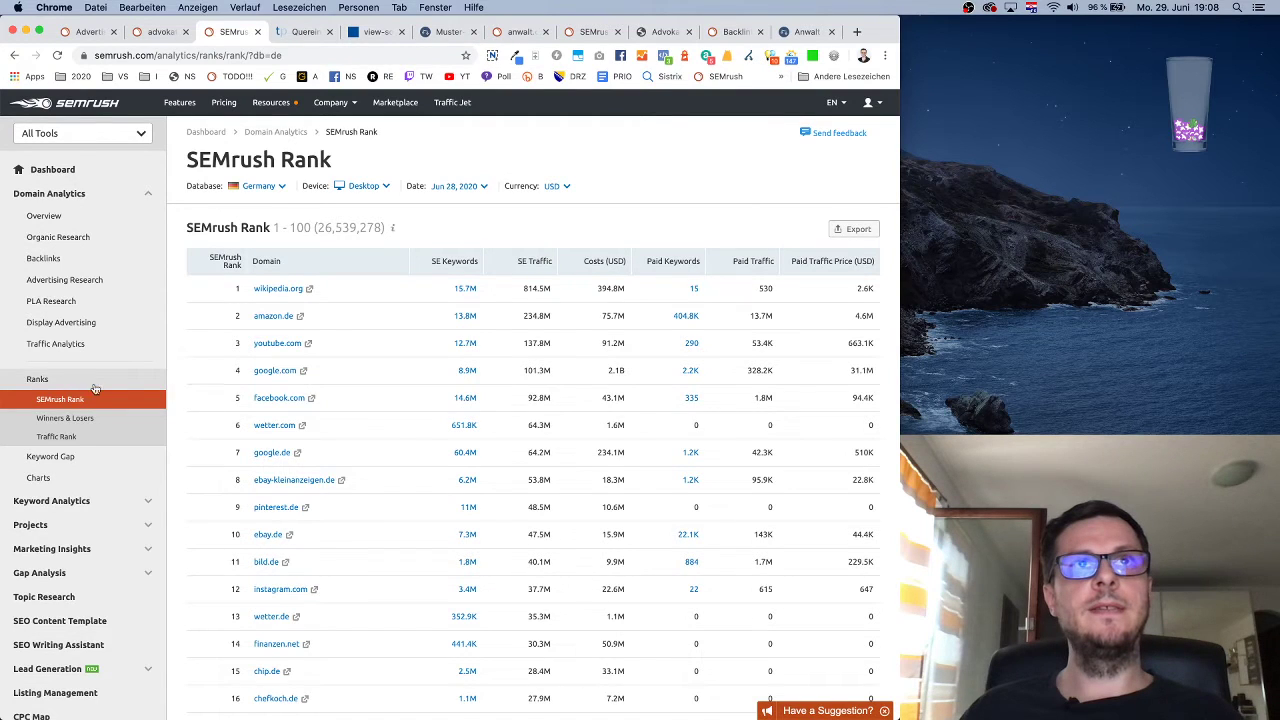
scroll(380, 340, down, 1)
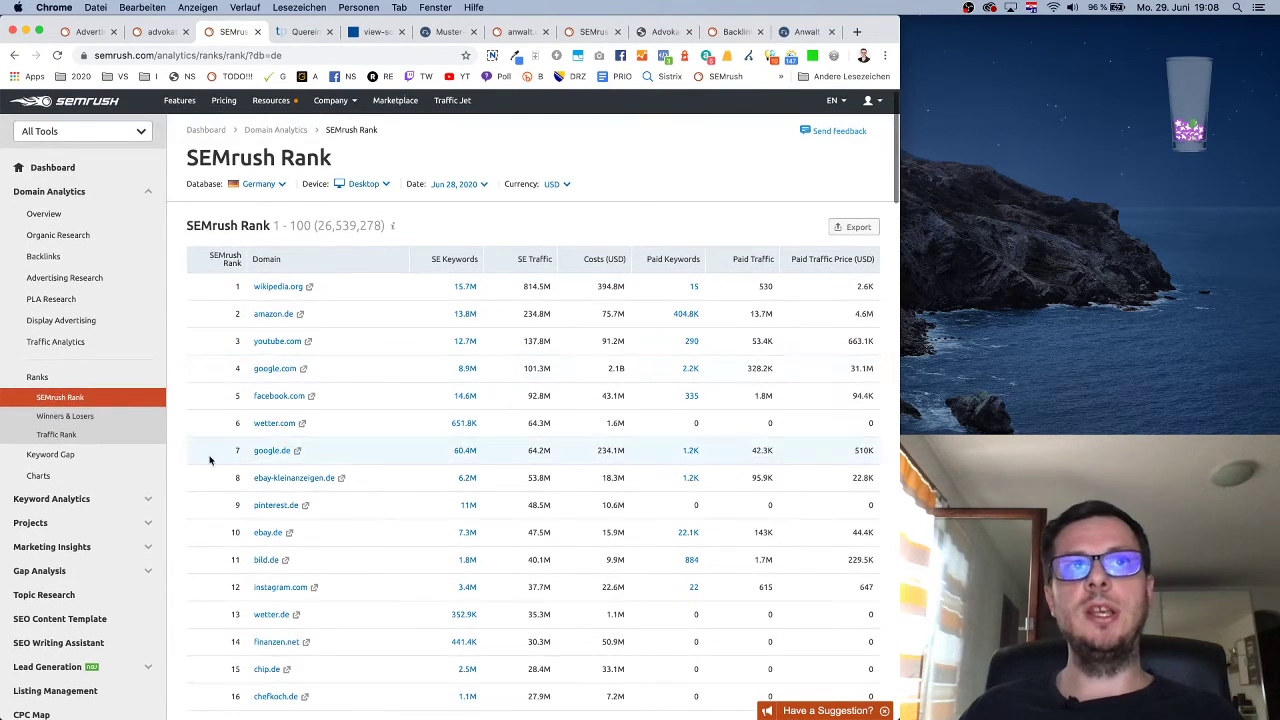
click(90, 417)
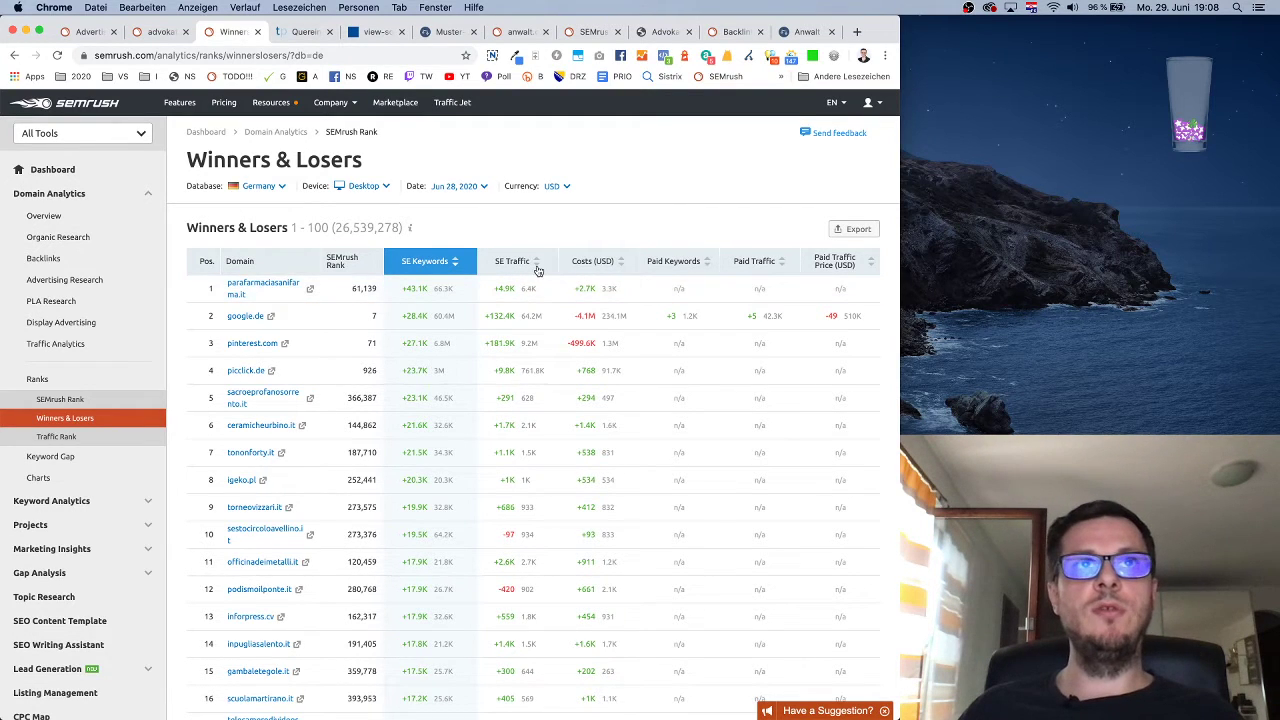
click(537, 262)
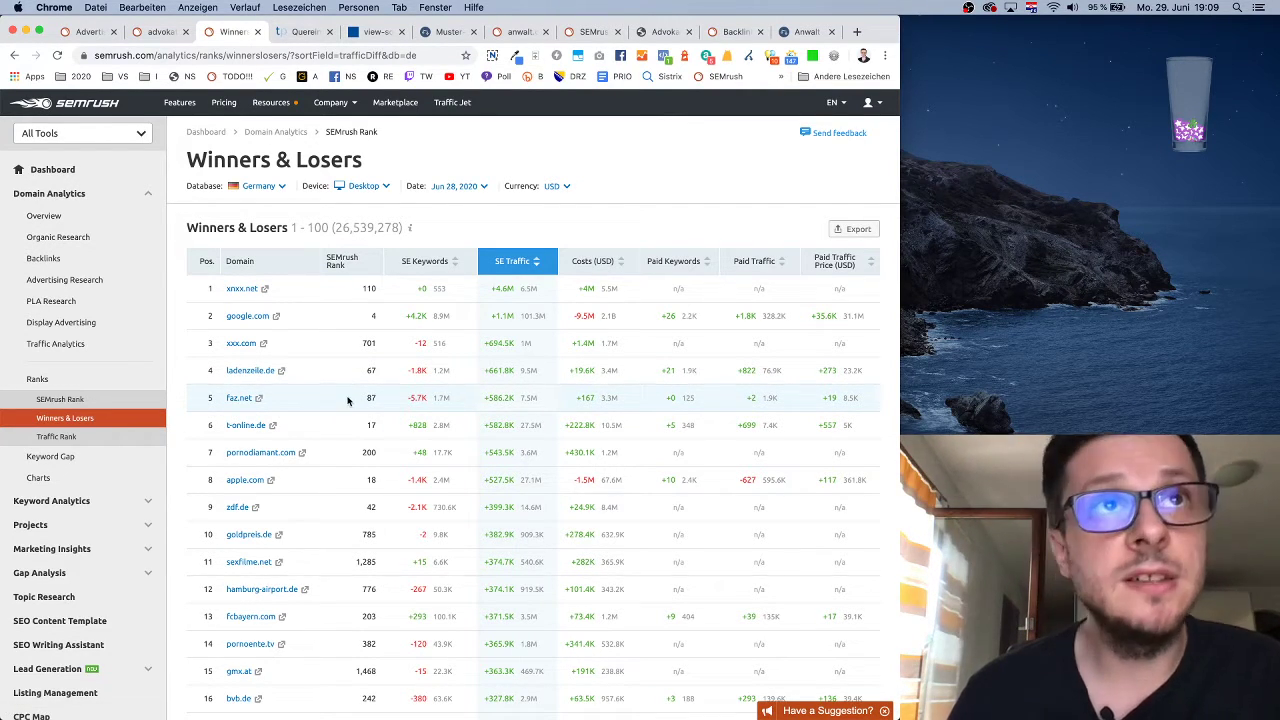
click(430, 399)
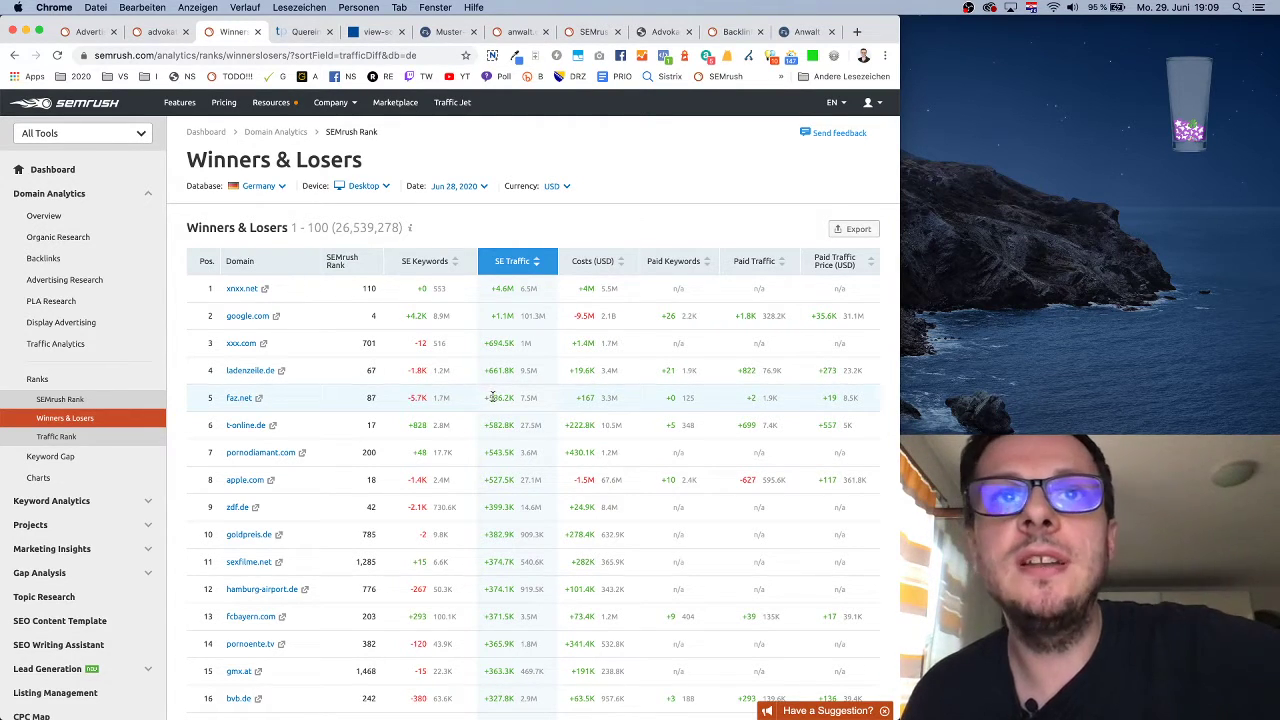
drag(484, 397, 522, 400)
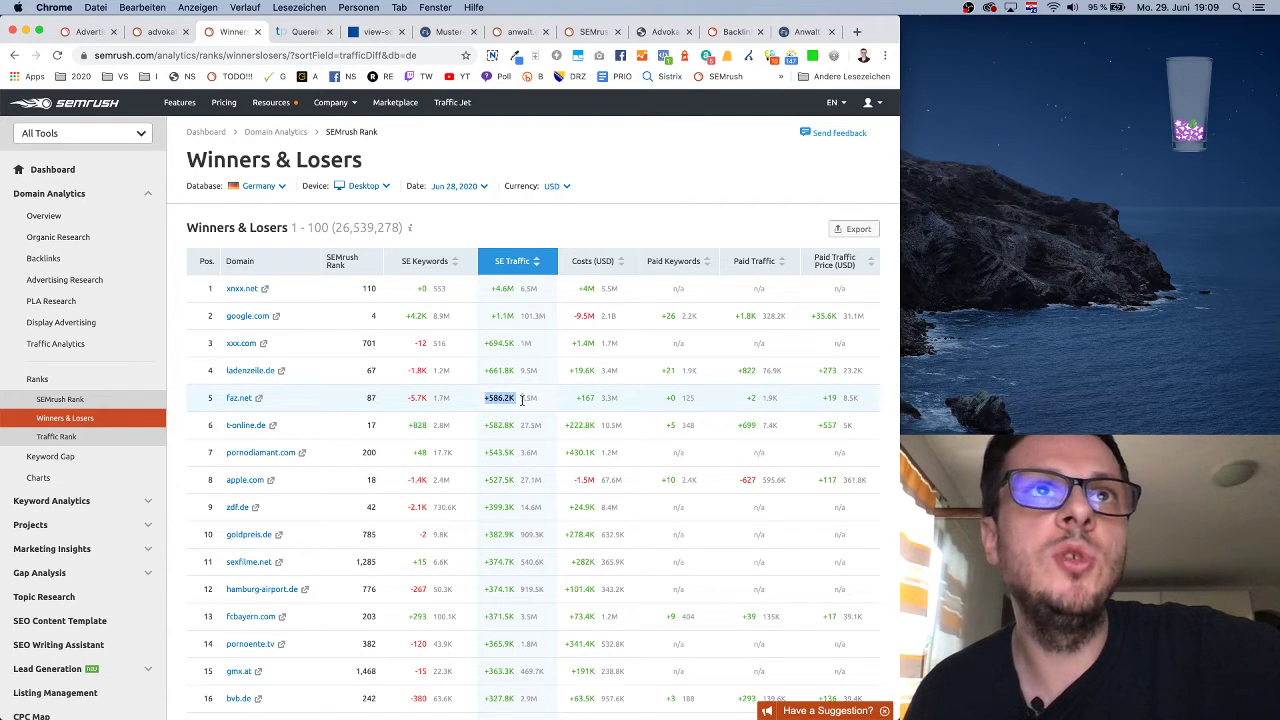
mouse_move(412, 232)
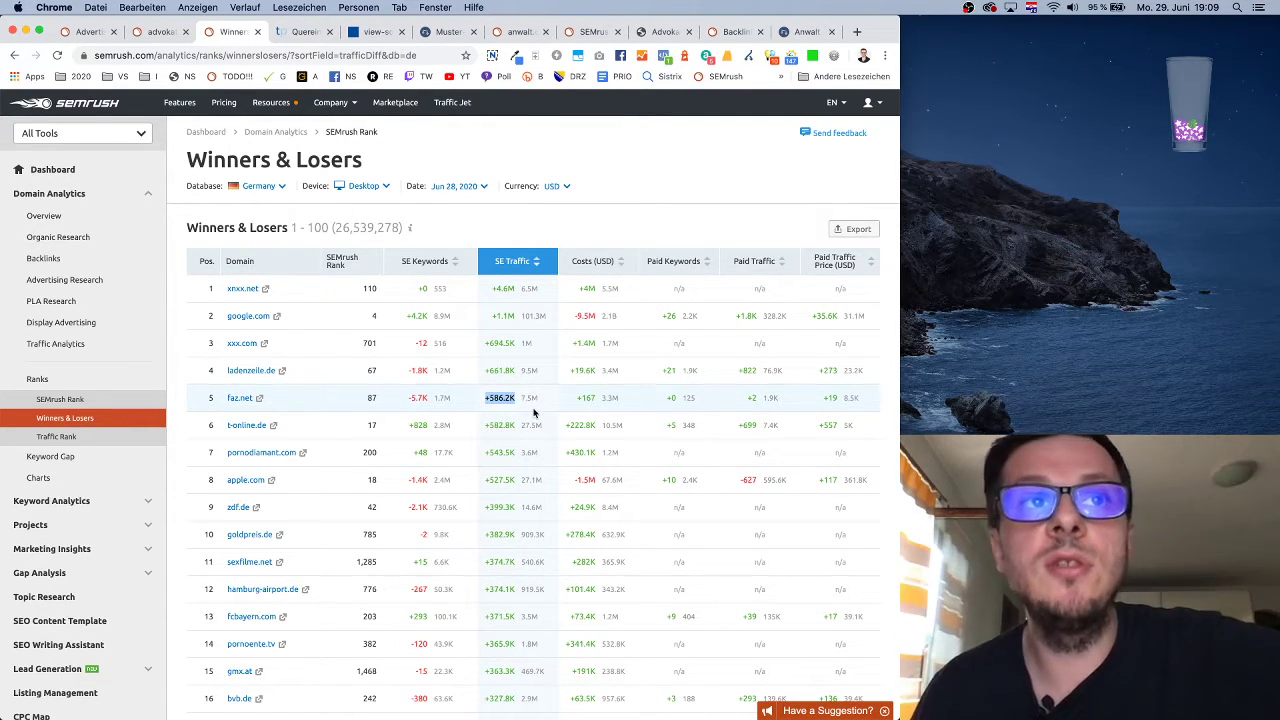
- Open the Traffic Rank report and look through the most visited domains across all regions
click(56, 439)
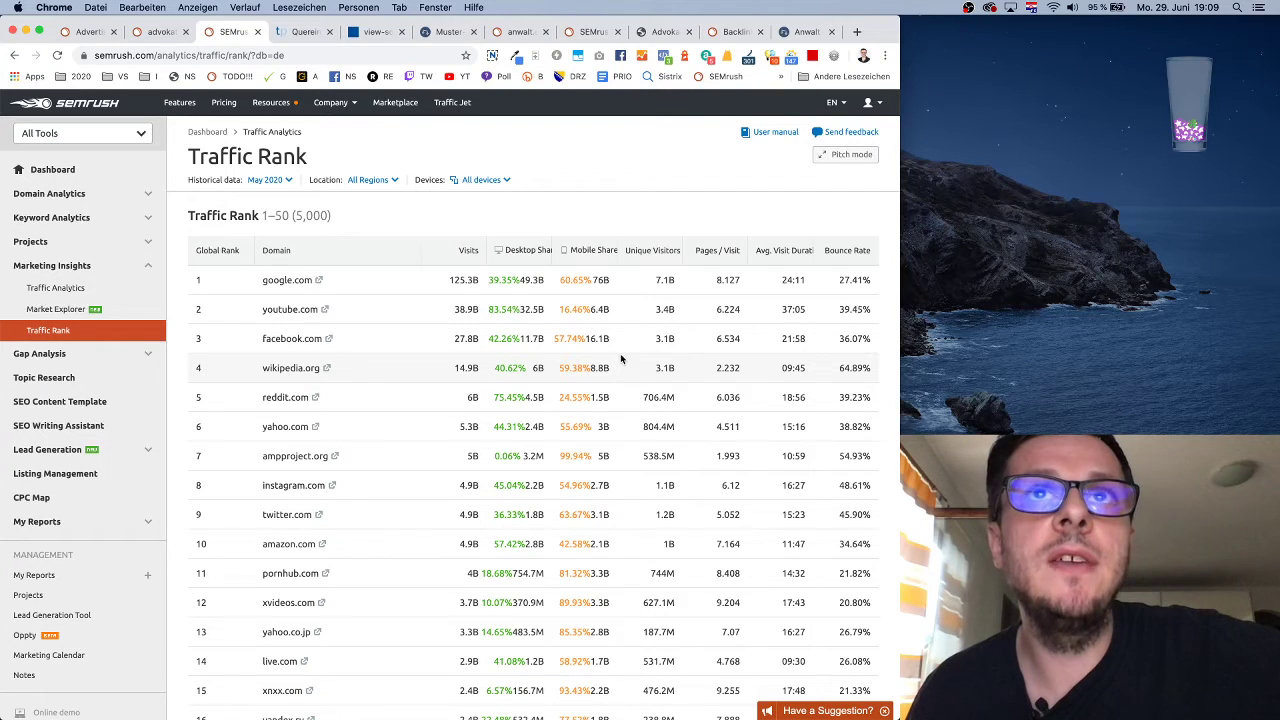
scroll(450, 320, down, 1)
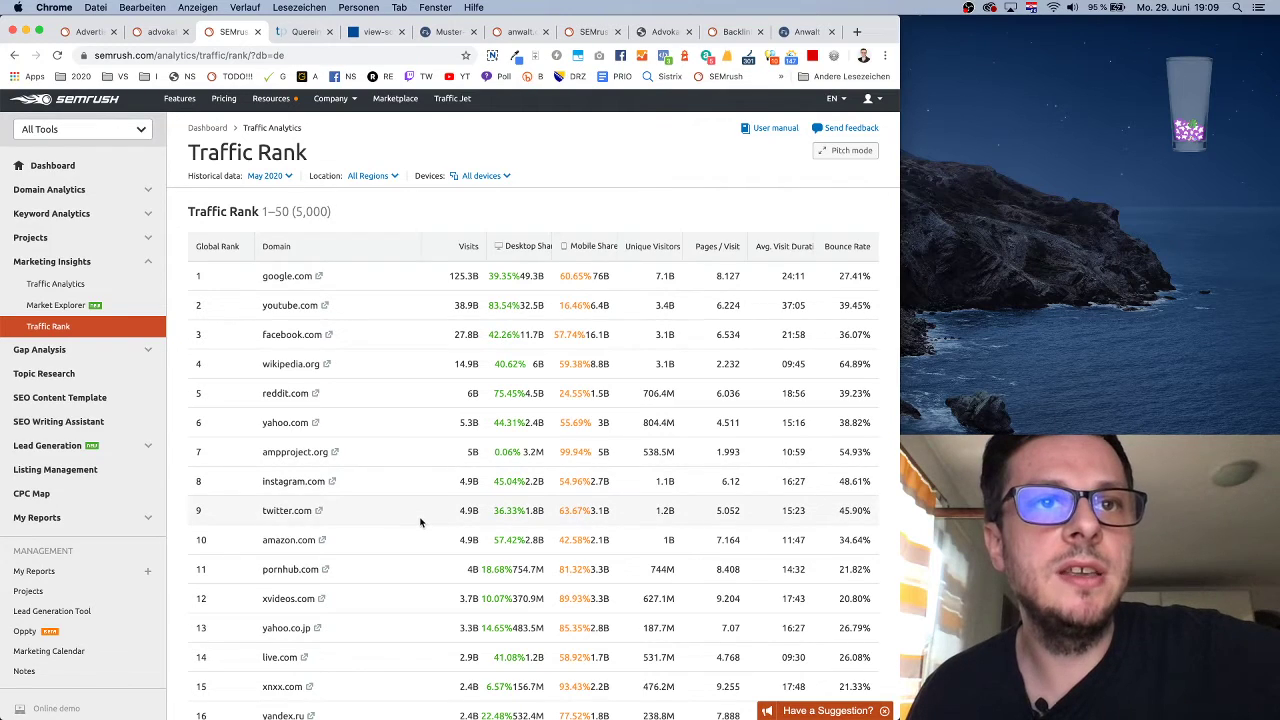
scroll(428, 534, down, 3)
scroll(426, 539, down, 4)
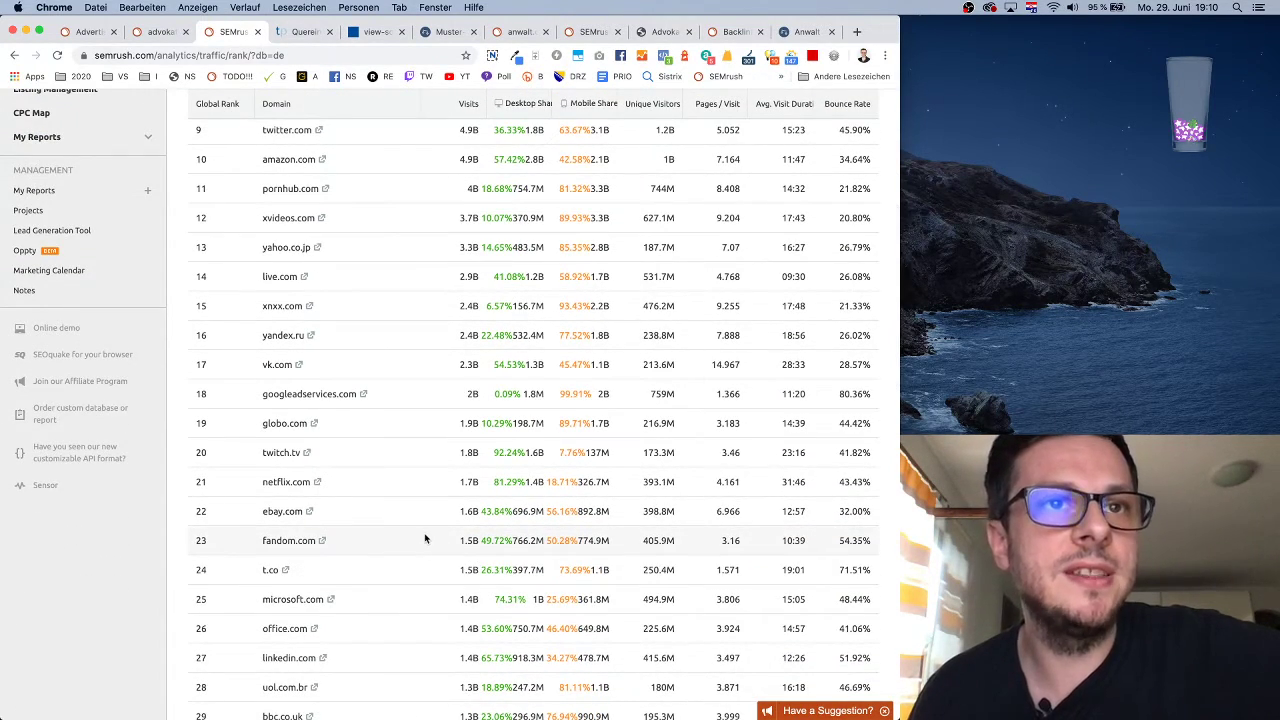
scroll(435, 530, up, 7)
- Open the Keyword Gap tool from the gap analysis tools and read its description
click(68, 353)
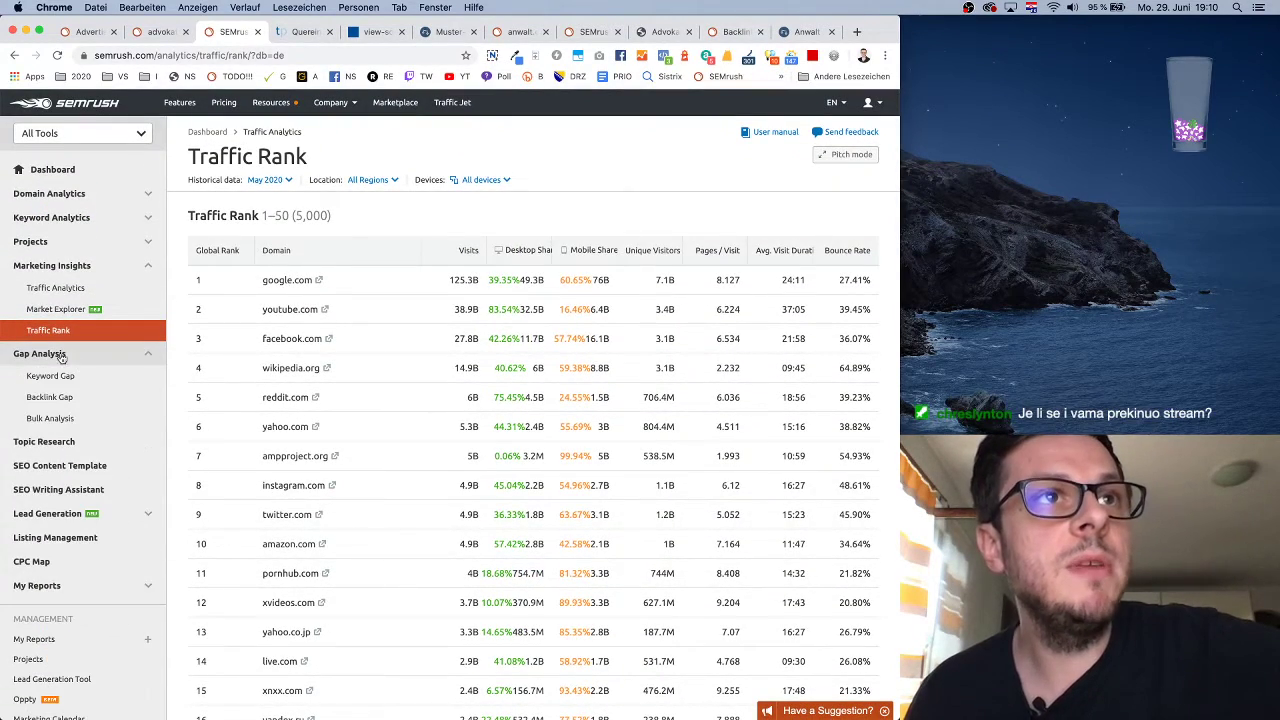
click(63, 374)
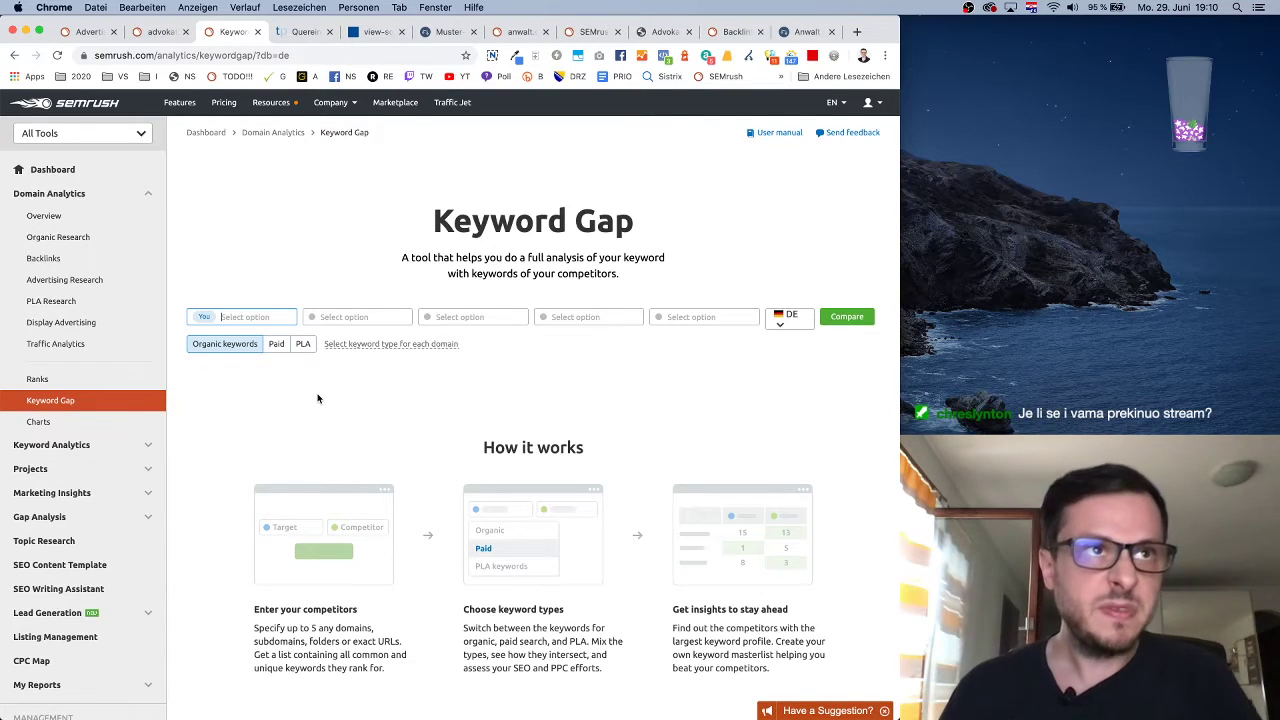
scroll(510, 335, down, 1)
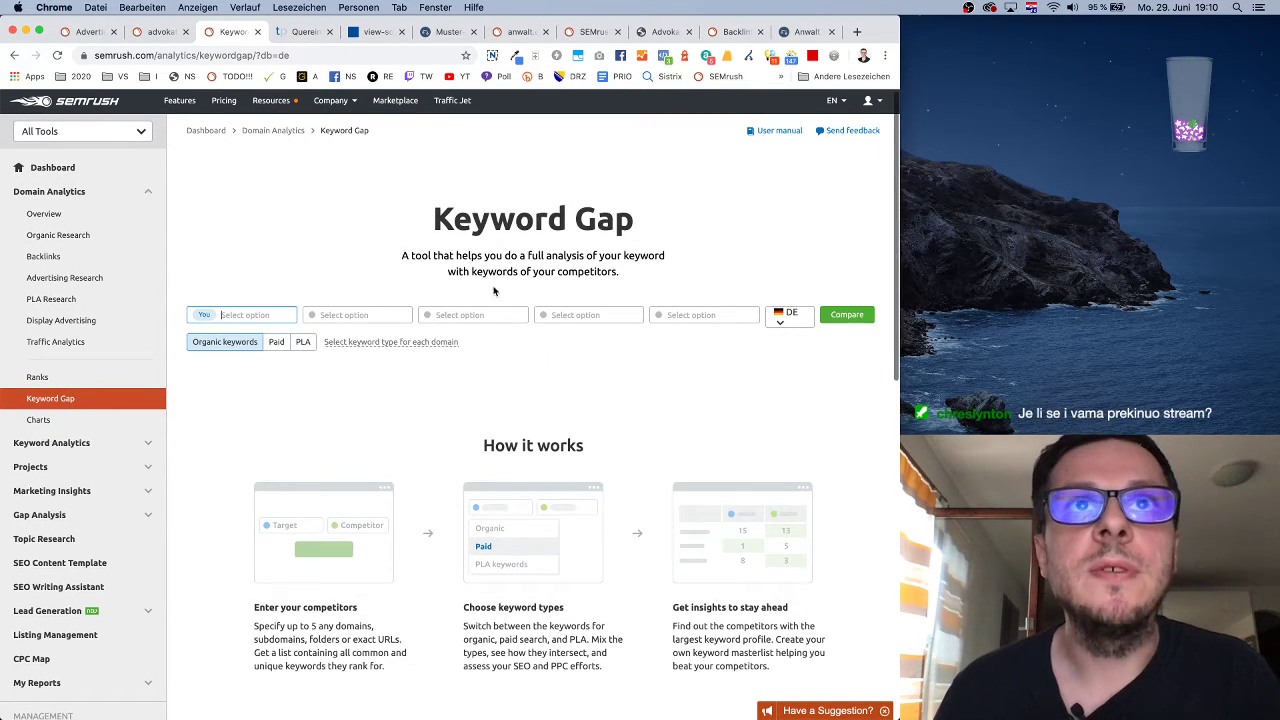
drag(503, 257, 626, 273)
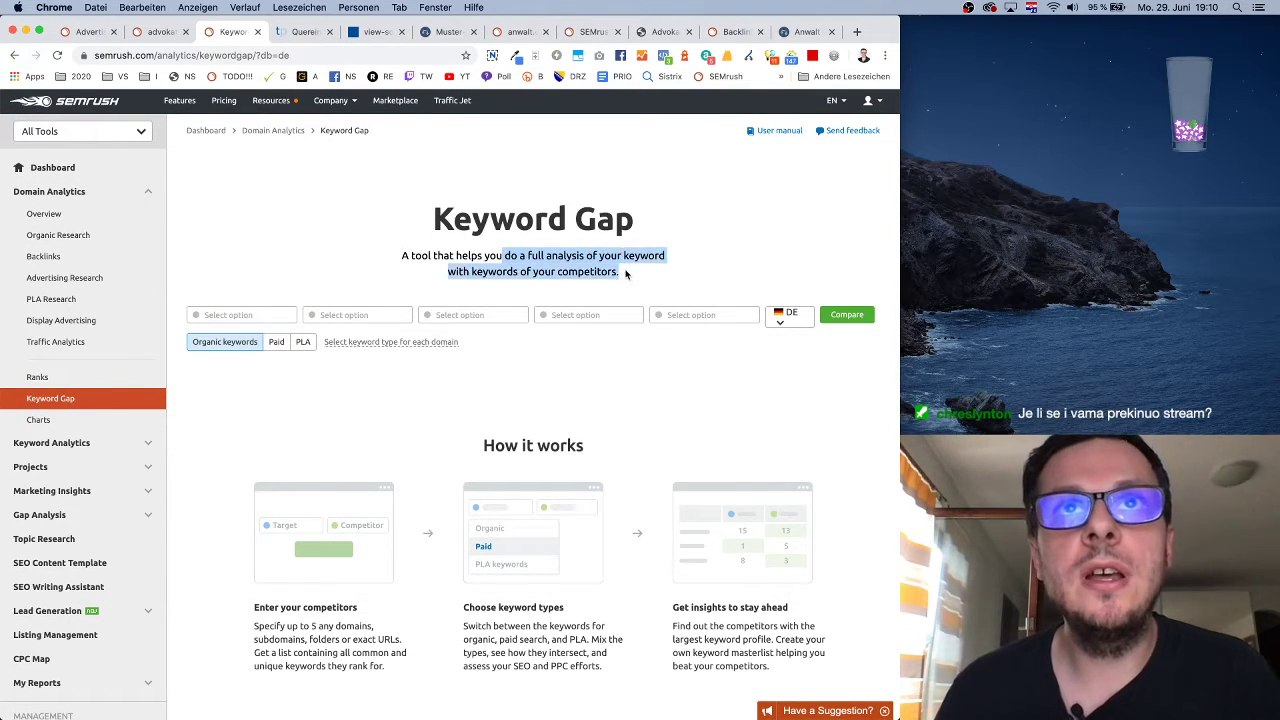
click(531, 271)
scroll(540, 269, down, 1)
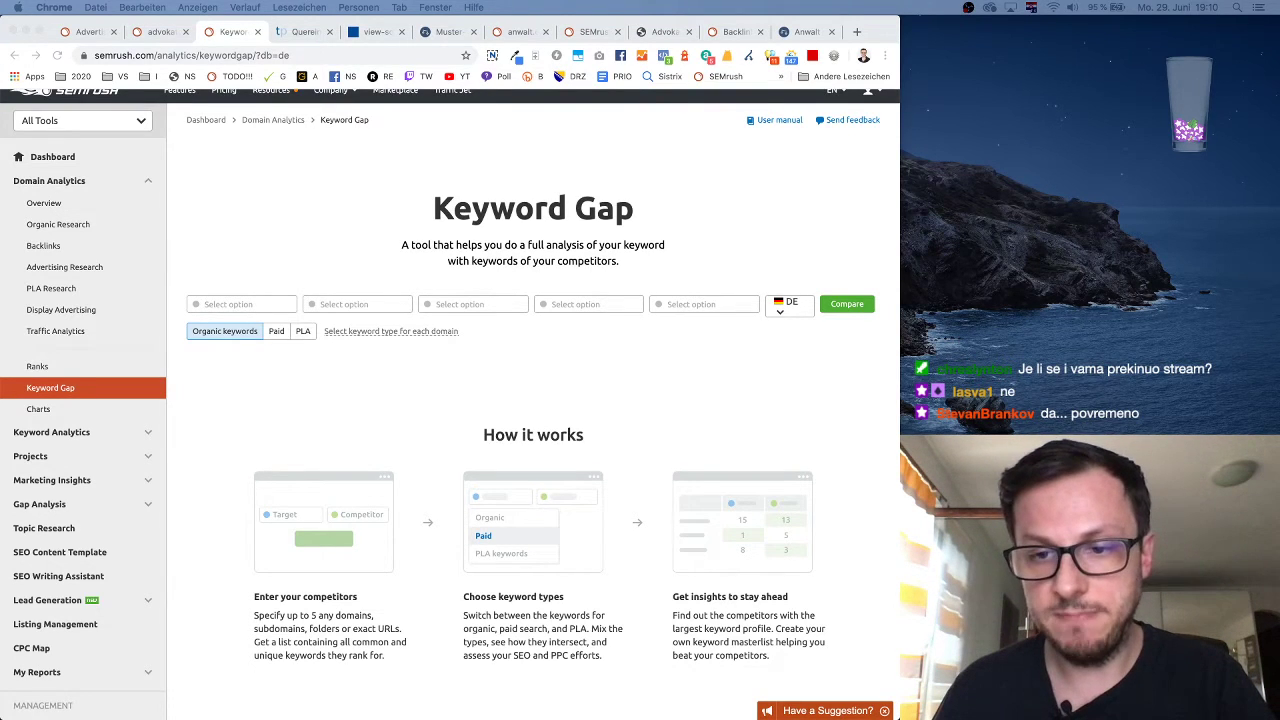
- Compare the organic keywords of anwalt.de with competitors rechtsanwalt.com and juraforum.de in the German database
click(280, 305)
text(anwal)
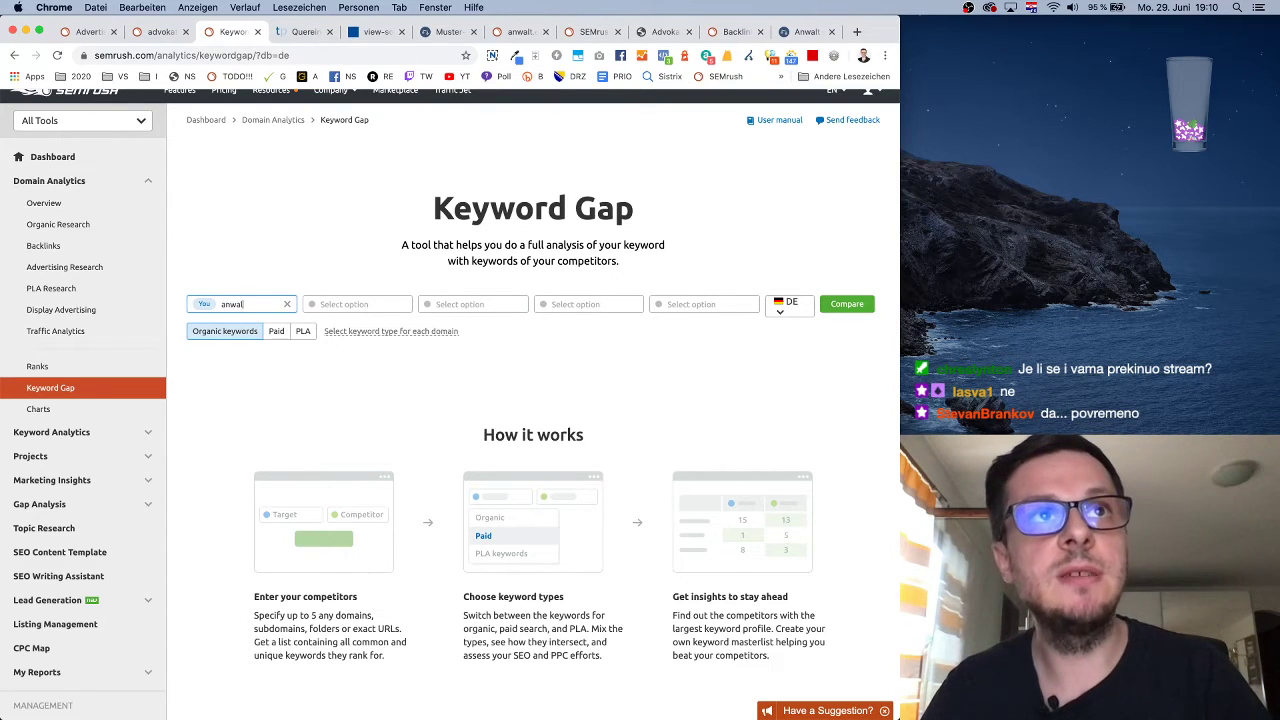
text(t.de)
click(357, 304)
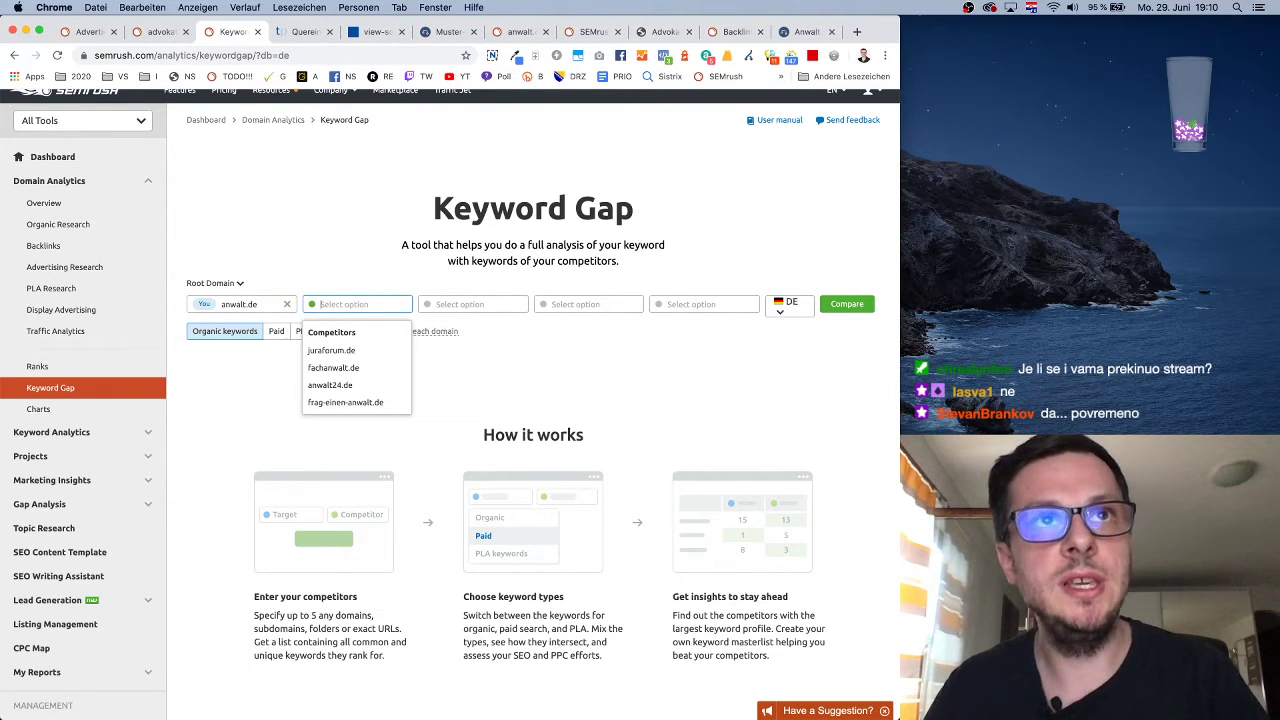
text(r)
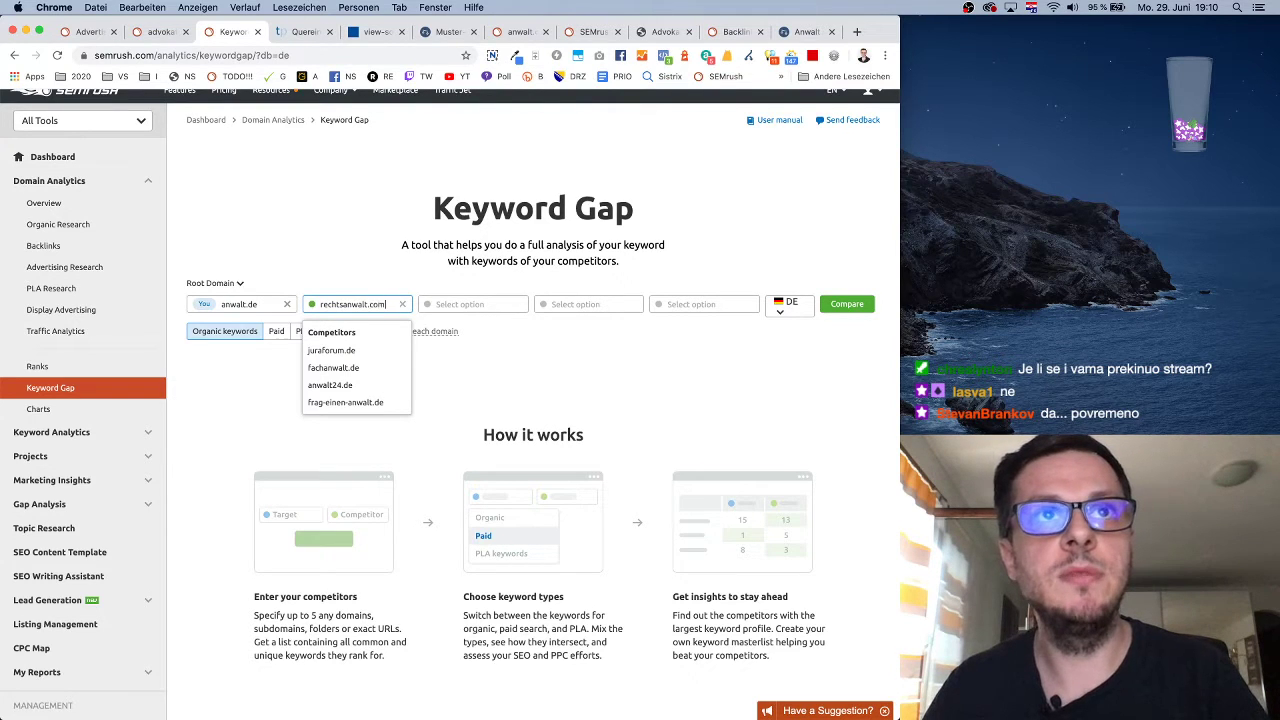
text(echtsanwalt.com)
key(Tab)
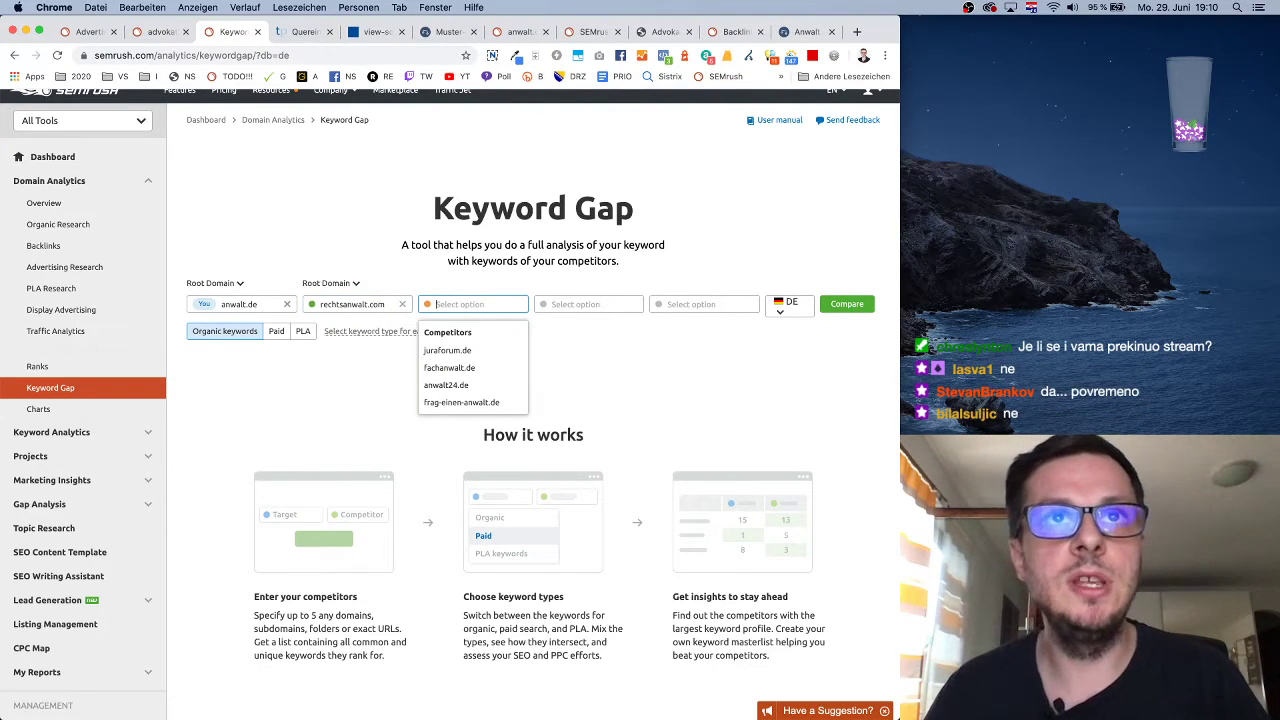
click(470, 350)
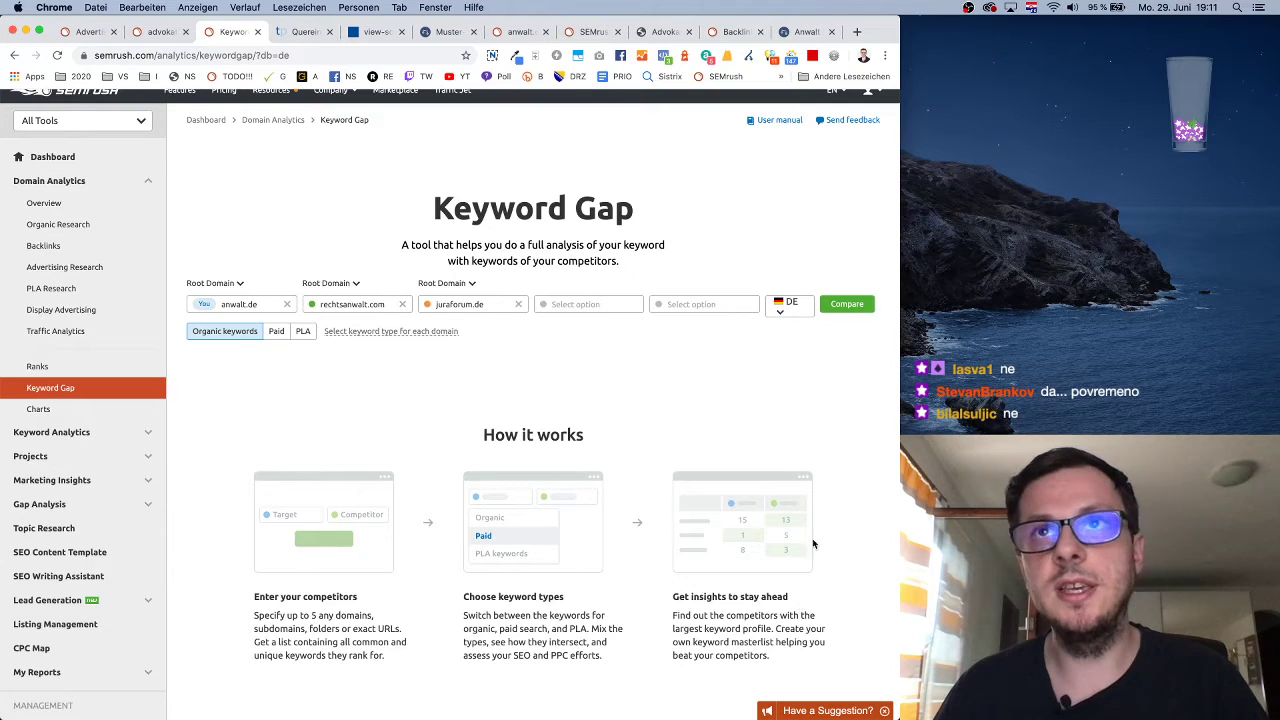
click(836, 303)
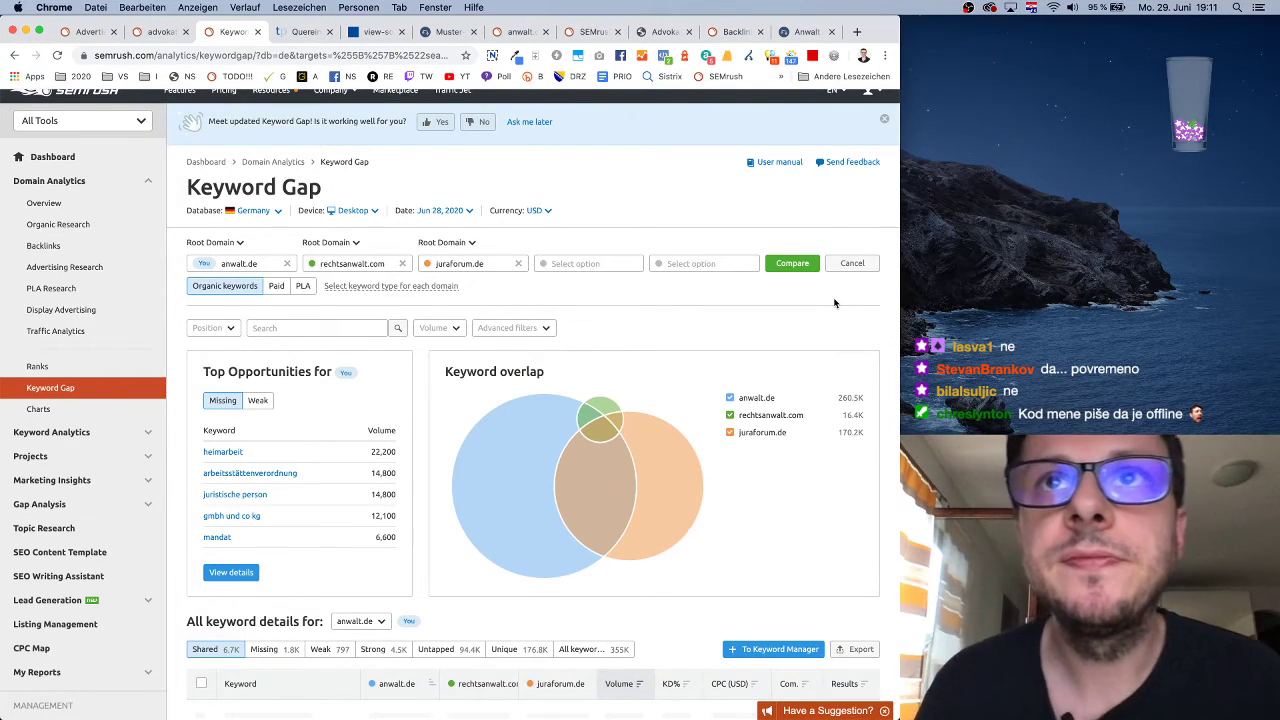
- Examine the keyword overlap diagram for each domain's keywords and the keywords anwalt.de shares with juraforum.de
mouse_move(506, 437)
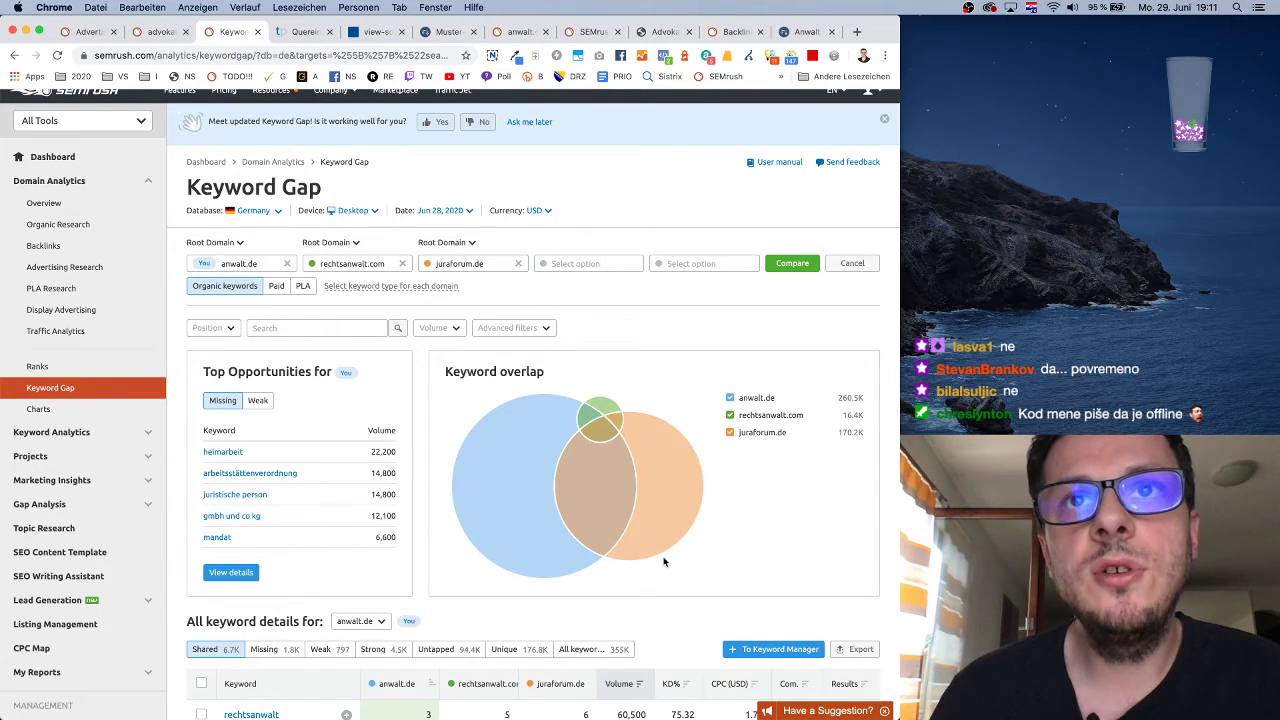
mouse_move(683, 507)
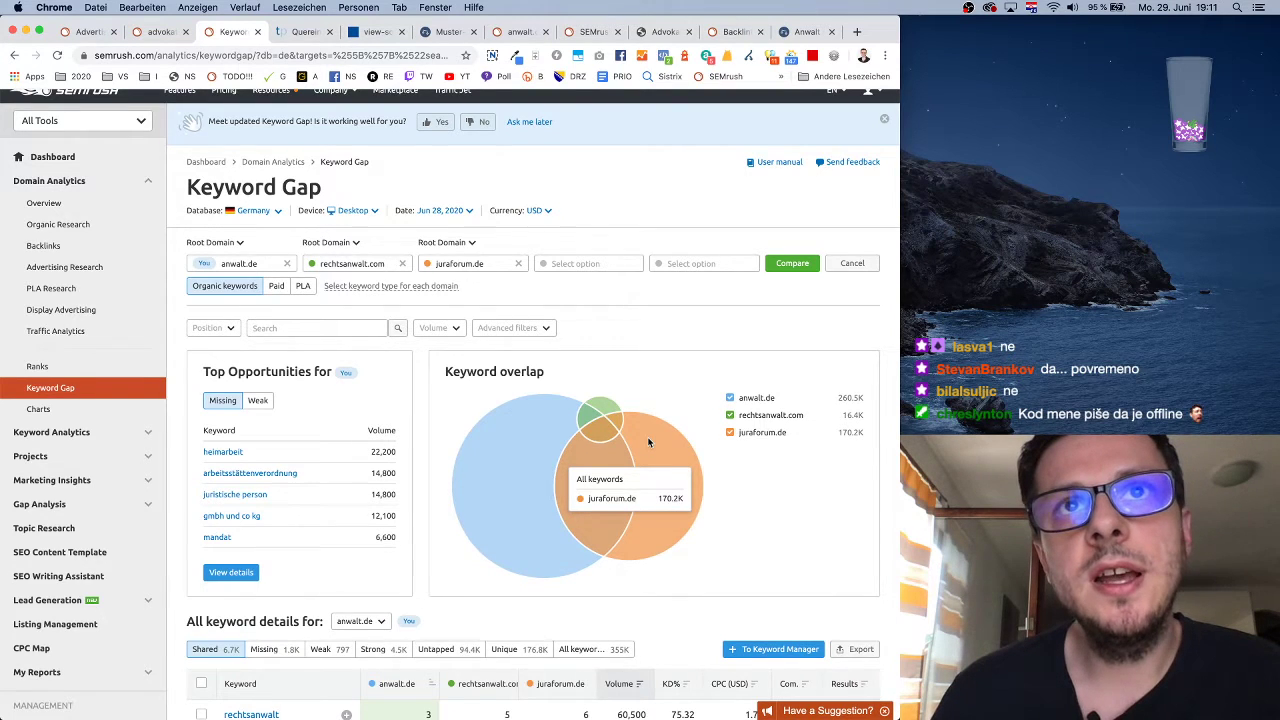
mouse_move(617, 423)
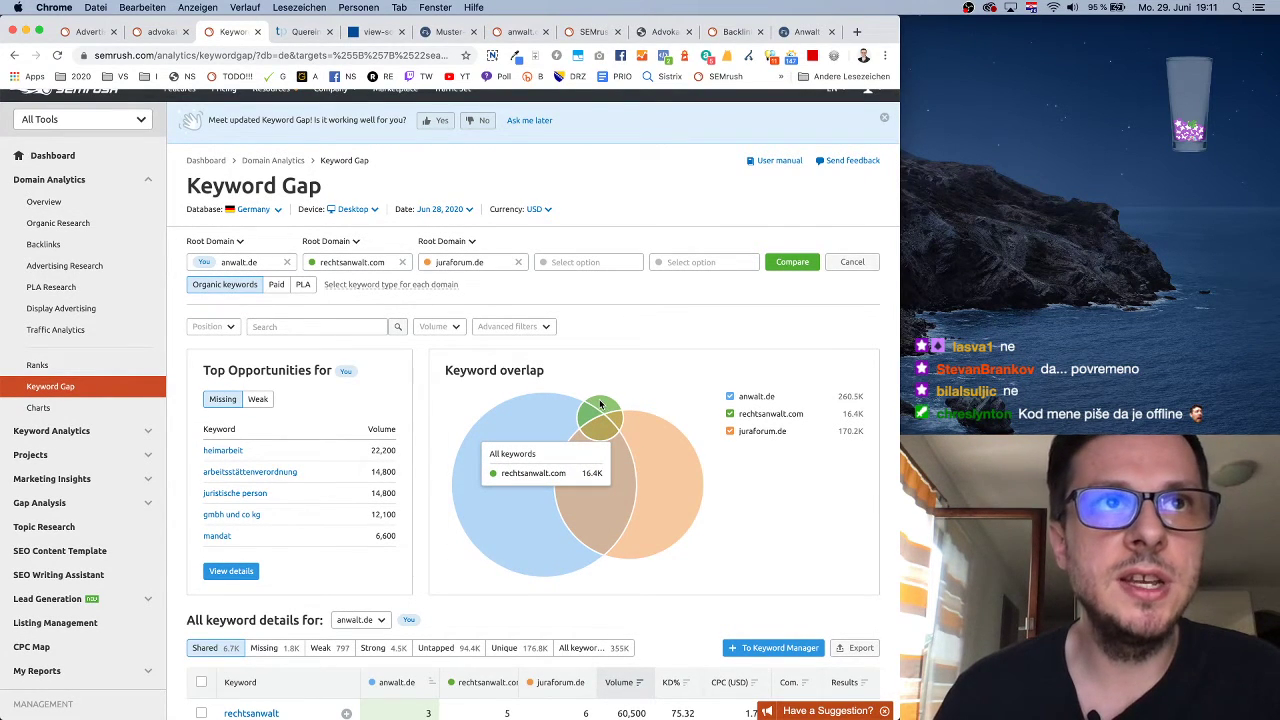
scroll(600, 404, up, 1)
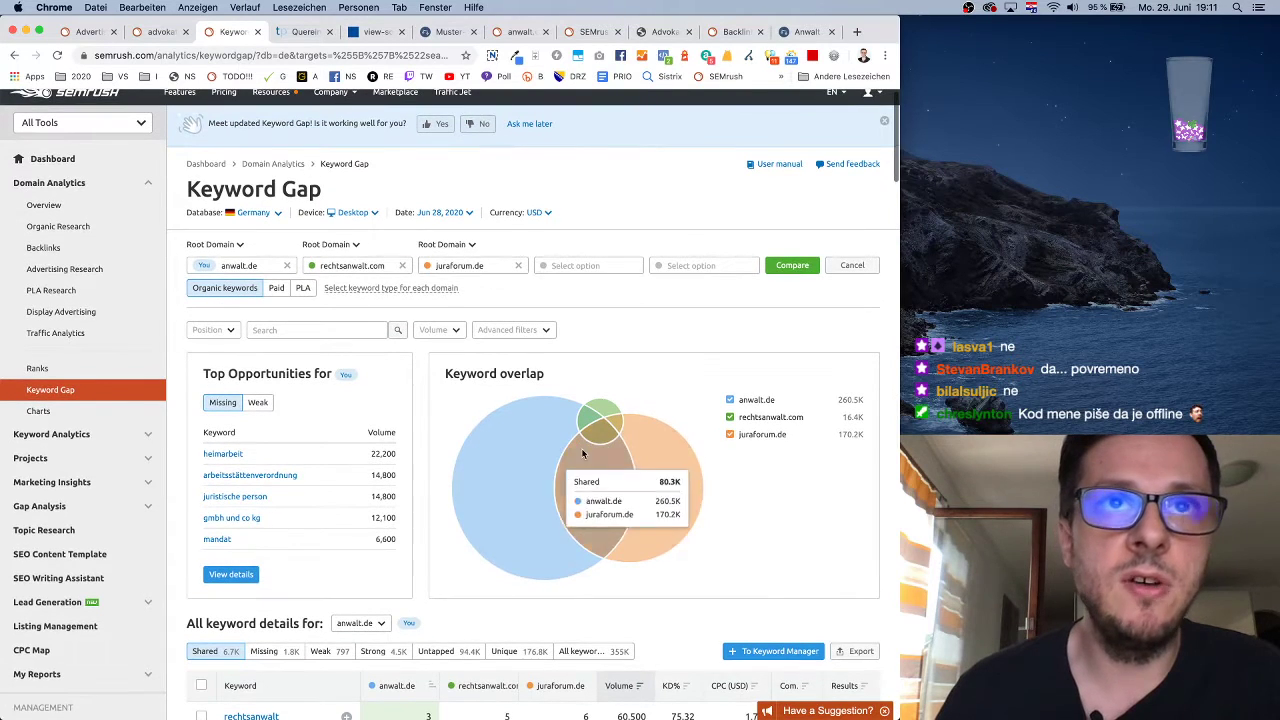
- Review anwalt.de's top missing keyword opportunities and the positions in the shared keyword details table
scroll(489, 441, down, 2)
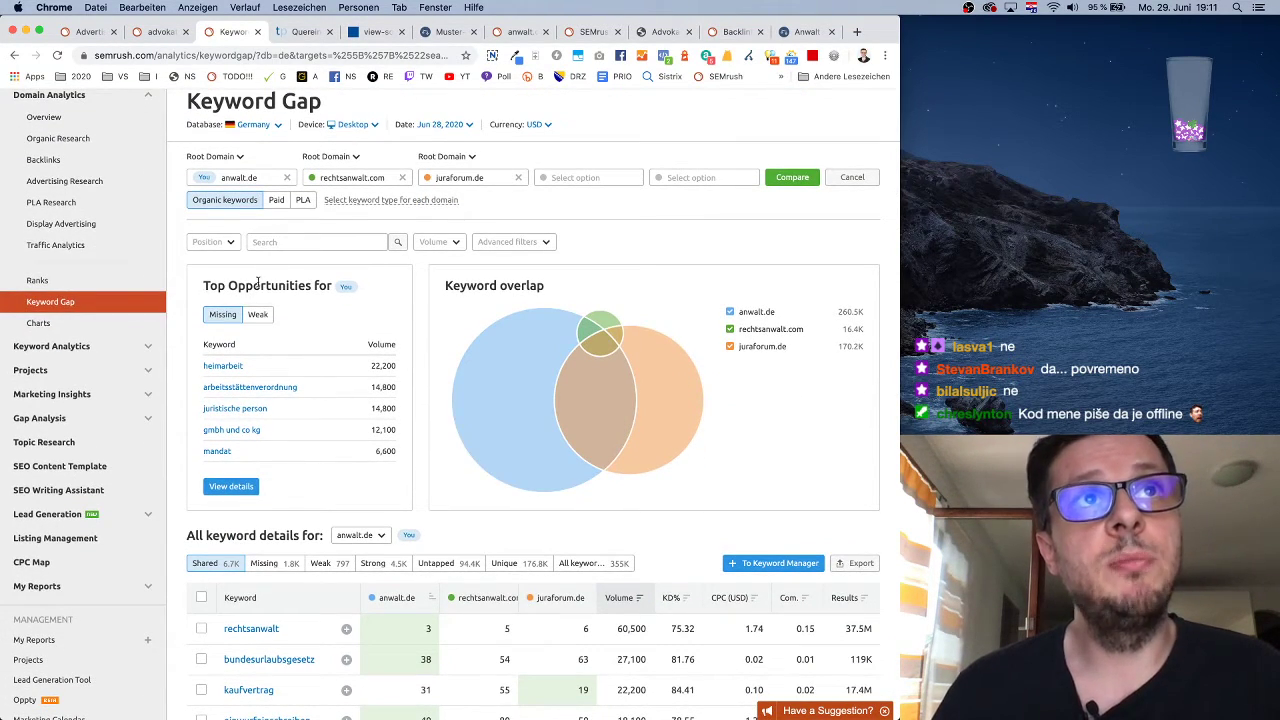
drag(330, 285, 205, 286)
click(229, 285)
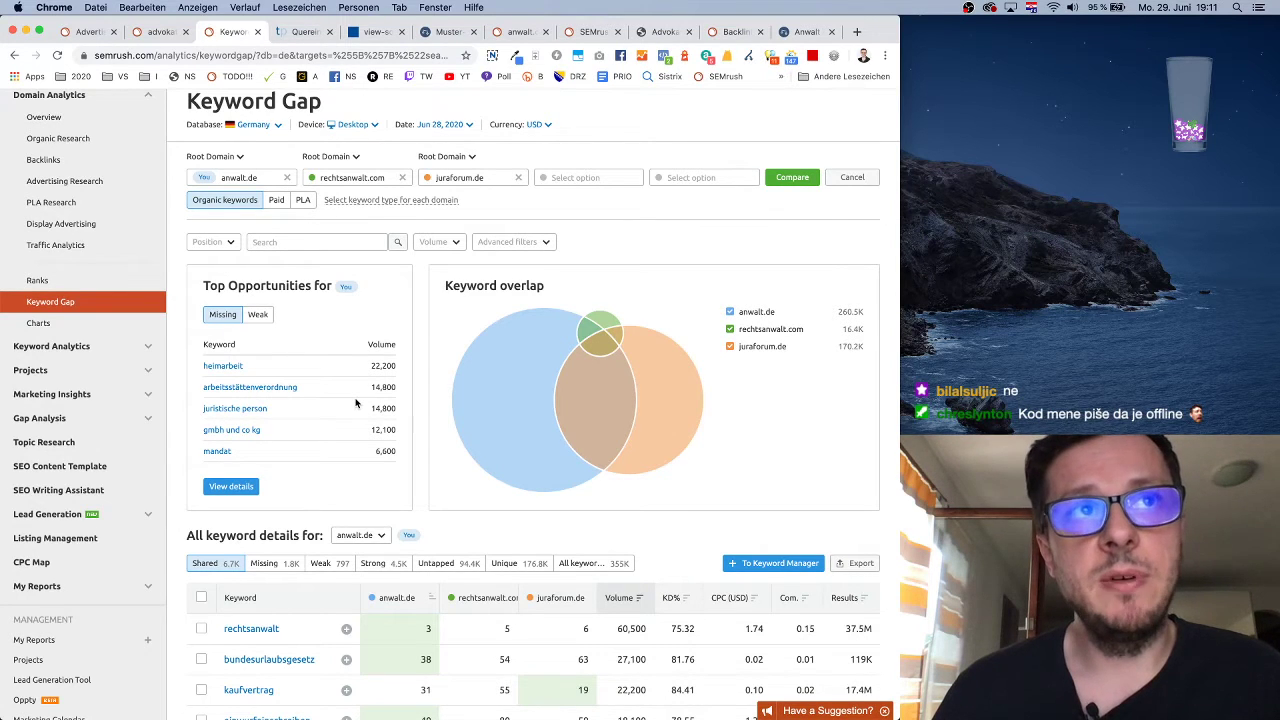
scroll(362, 378, down, 5)
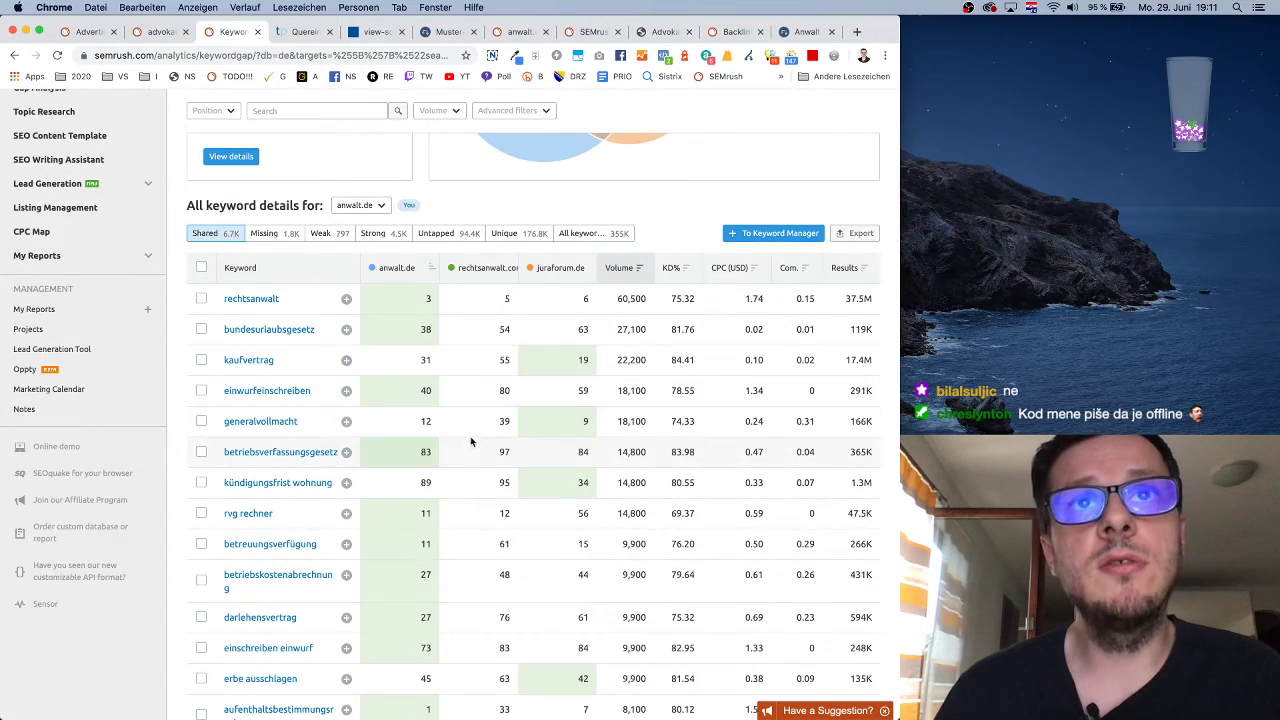
scroll(565, 458, down, 8)
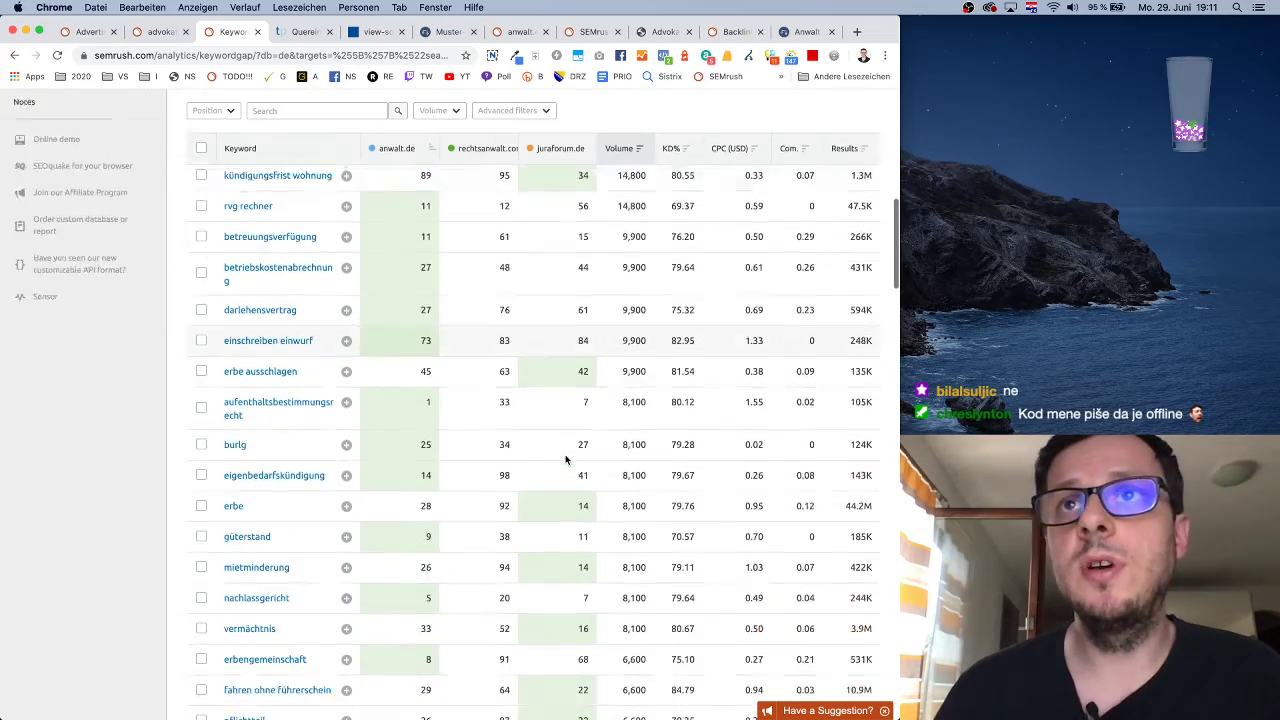
scroll(565, 458, up, 10)
scroll(580, 415, up, 3)
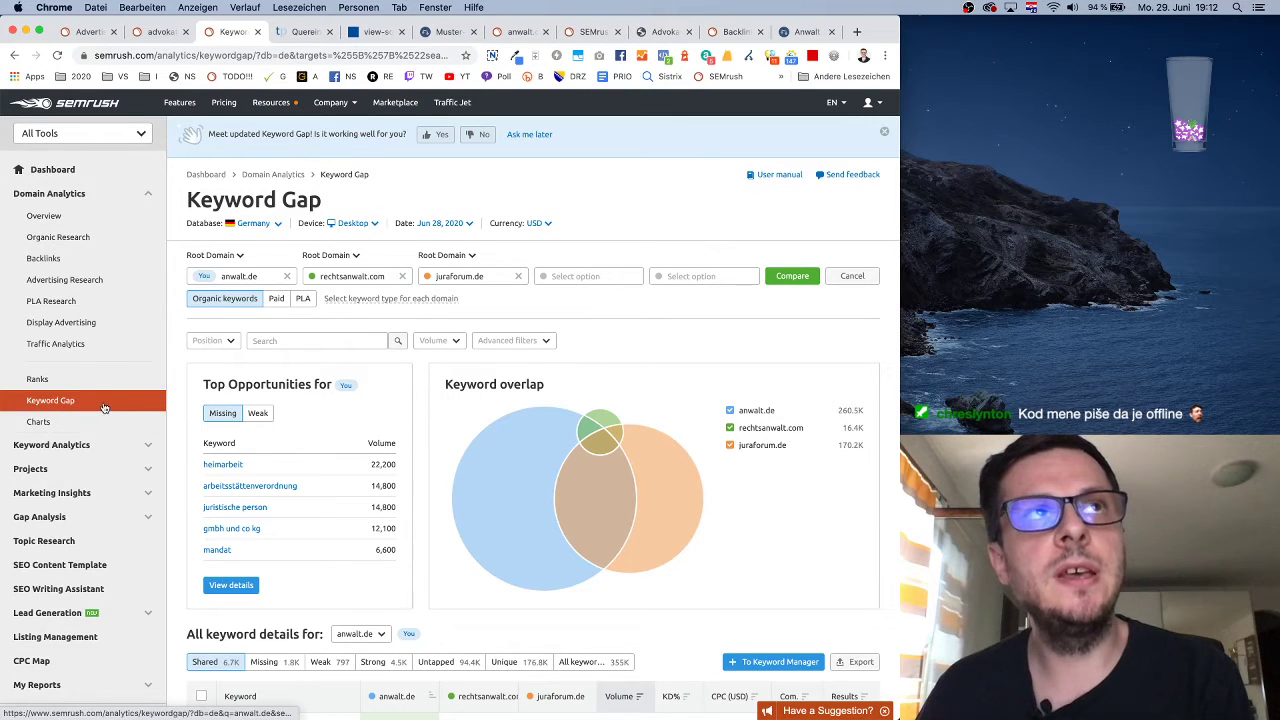
- Reset the Keyword Gap report for anwalt.de and open the domain analytics Chart Tool
click(157, 36)
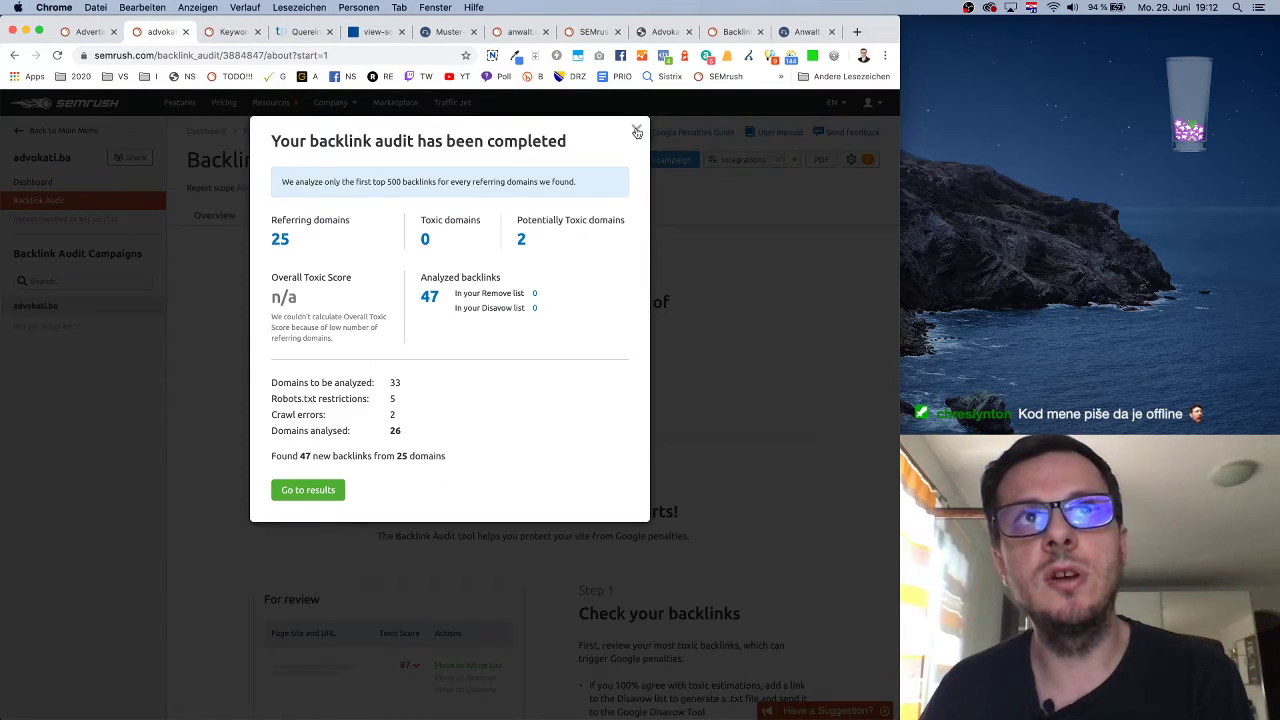
click(226, 32)
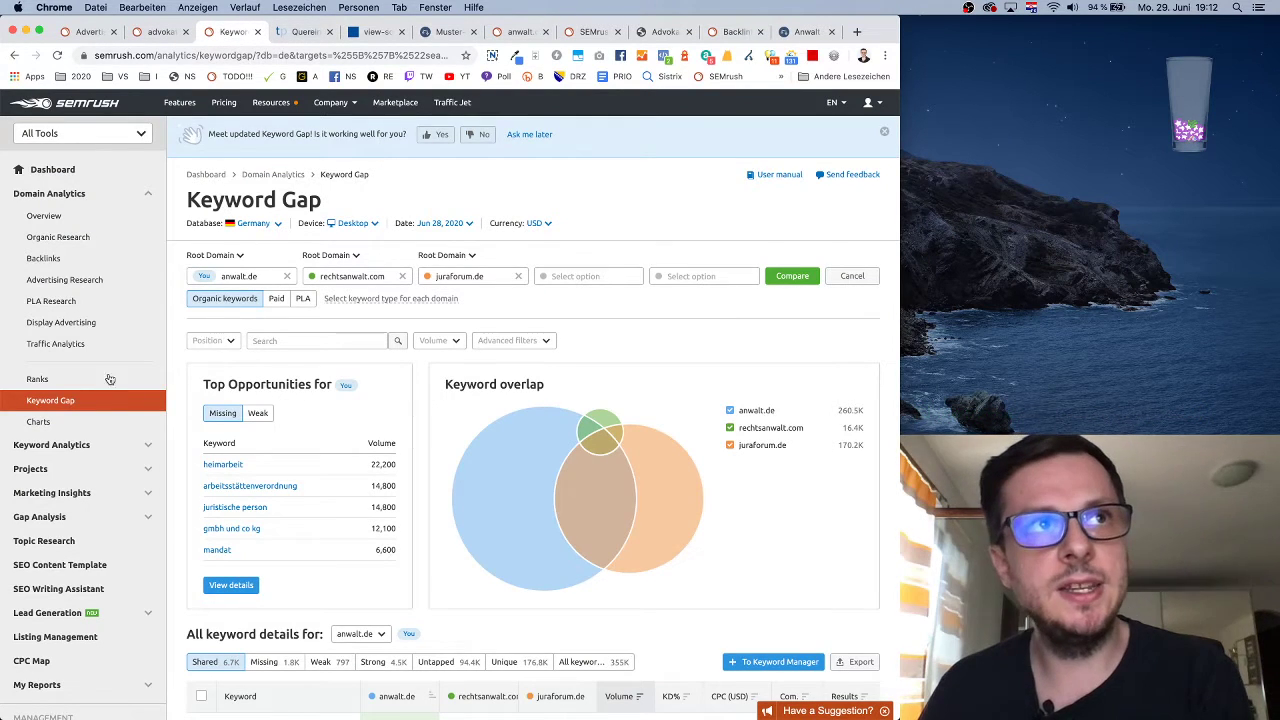
click(56, 410)
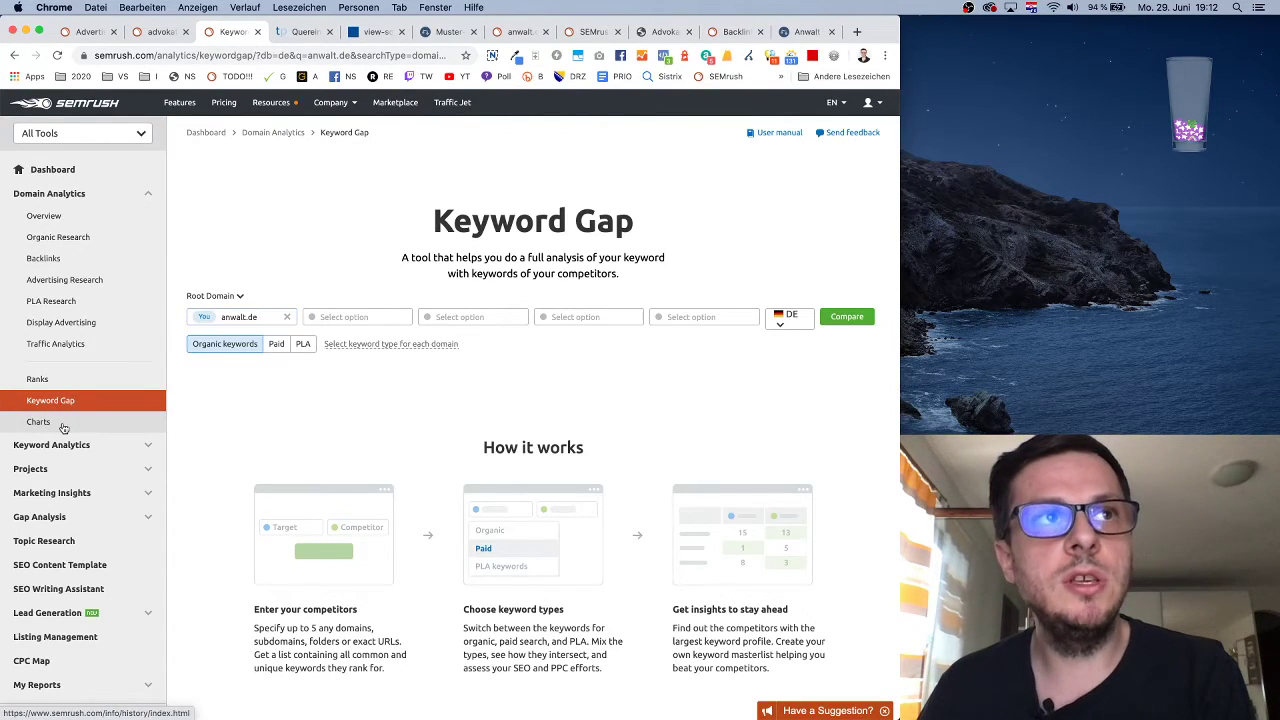
click(64, 427)
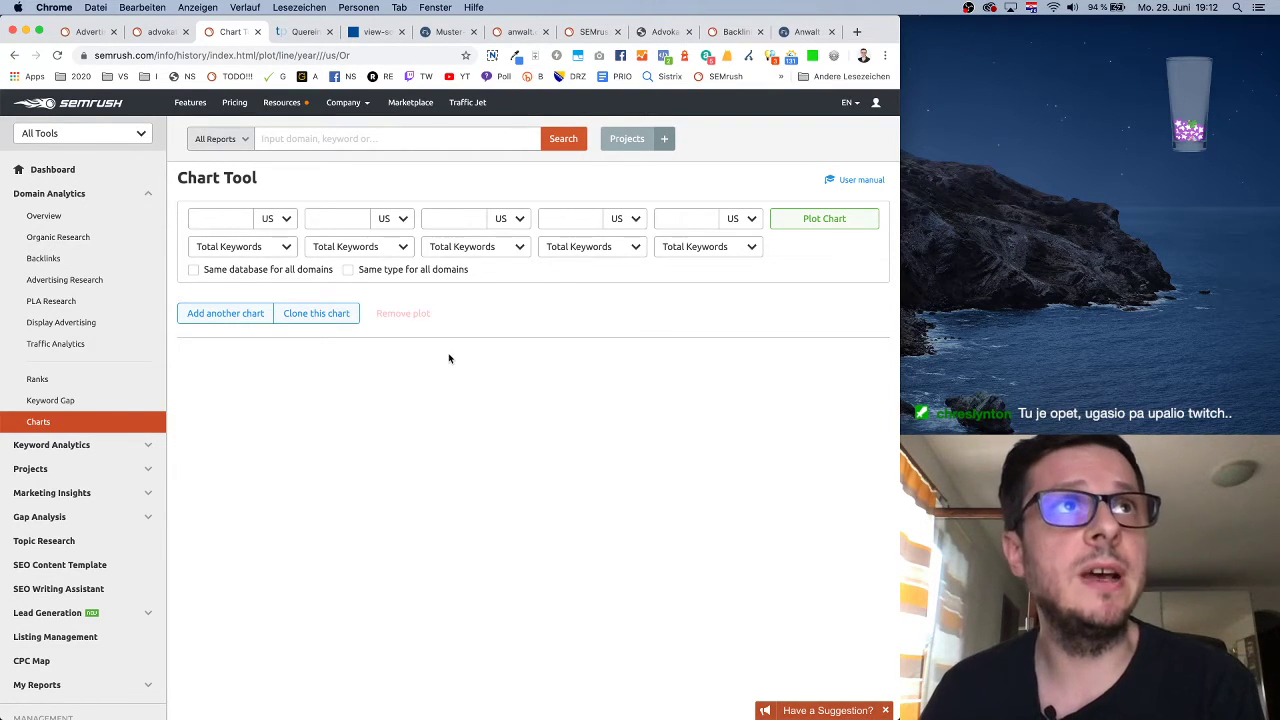
- Read the completed backlink audit summary for advokati.ba, including the note on the backlink limit per referring domain
click(157, 35)
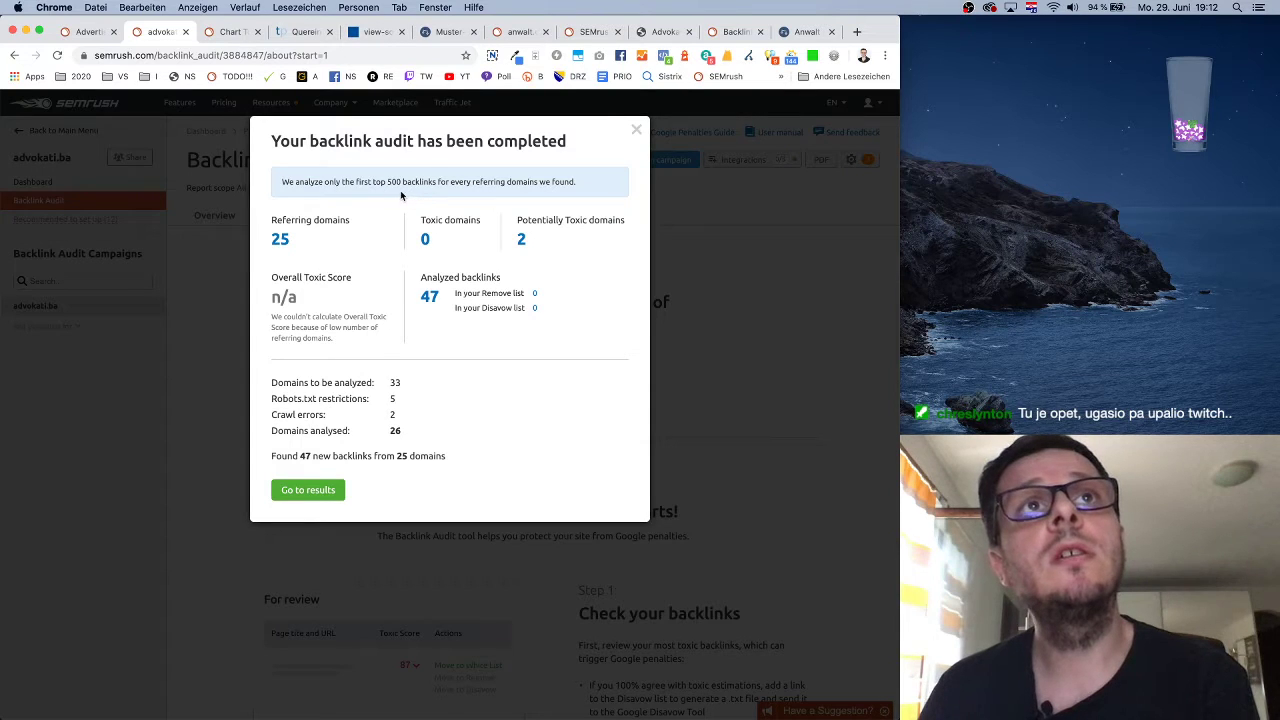
drag(292, 183, 474, 178)
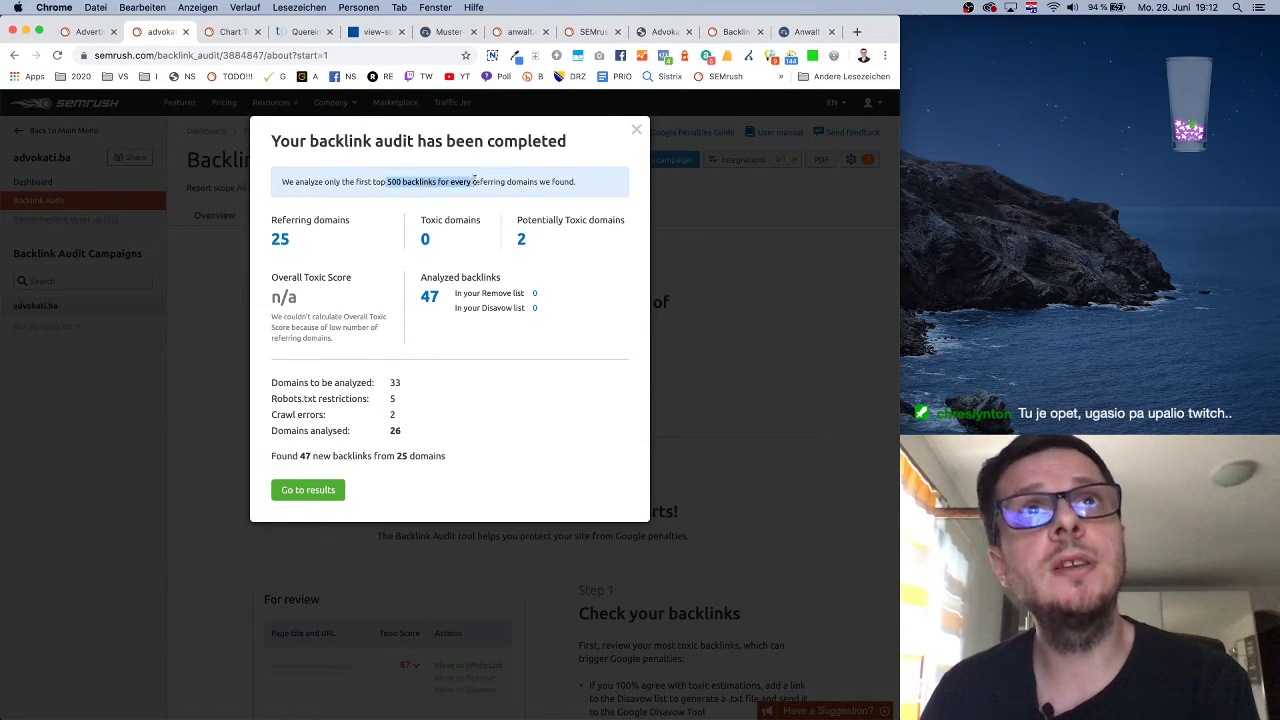
click(492, 181)
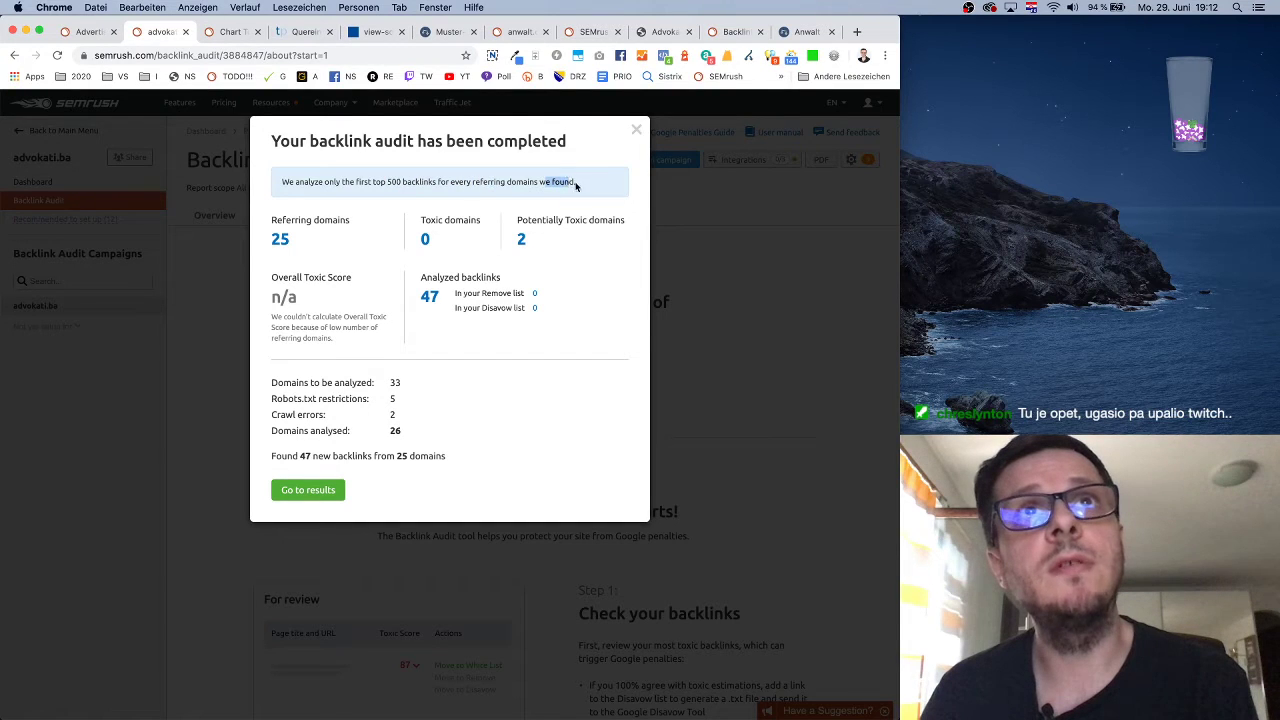
drag(488, 182, 520, 182)
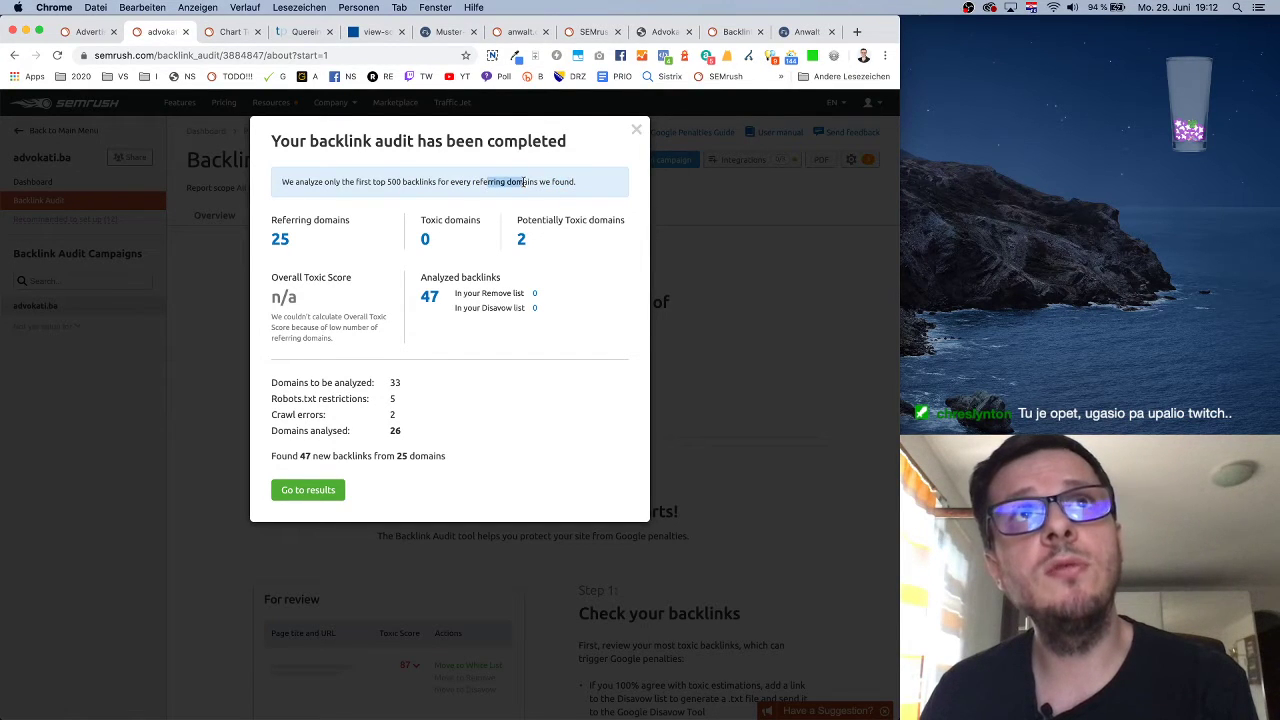
drag(418, 181, 436, 181)
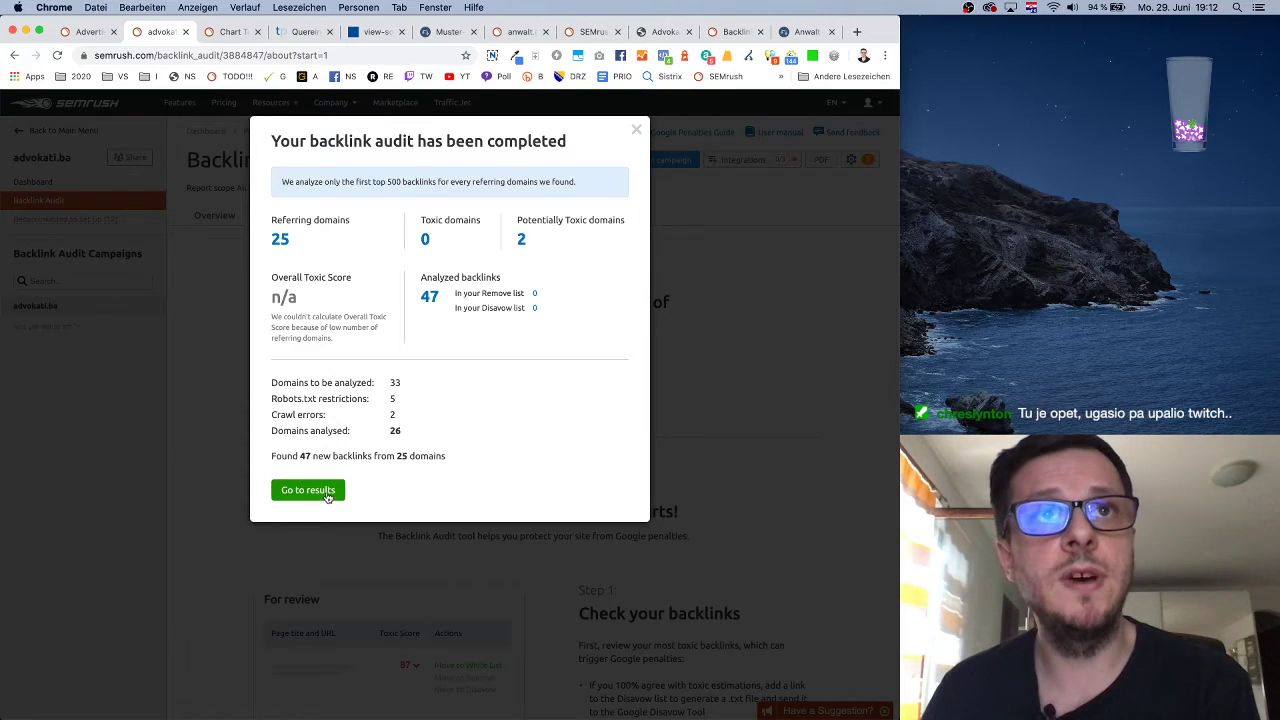
- Open the audit results and the full toxic score report for advokati.ba, and review the backlinks with the highest toxic scores
click(310, 490)
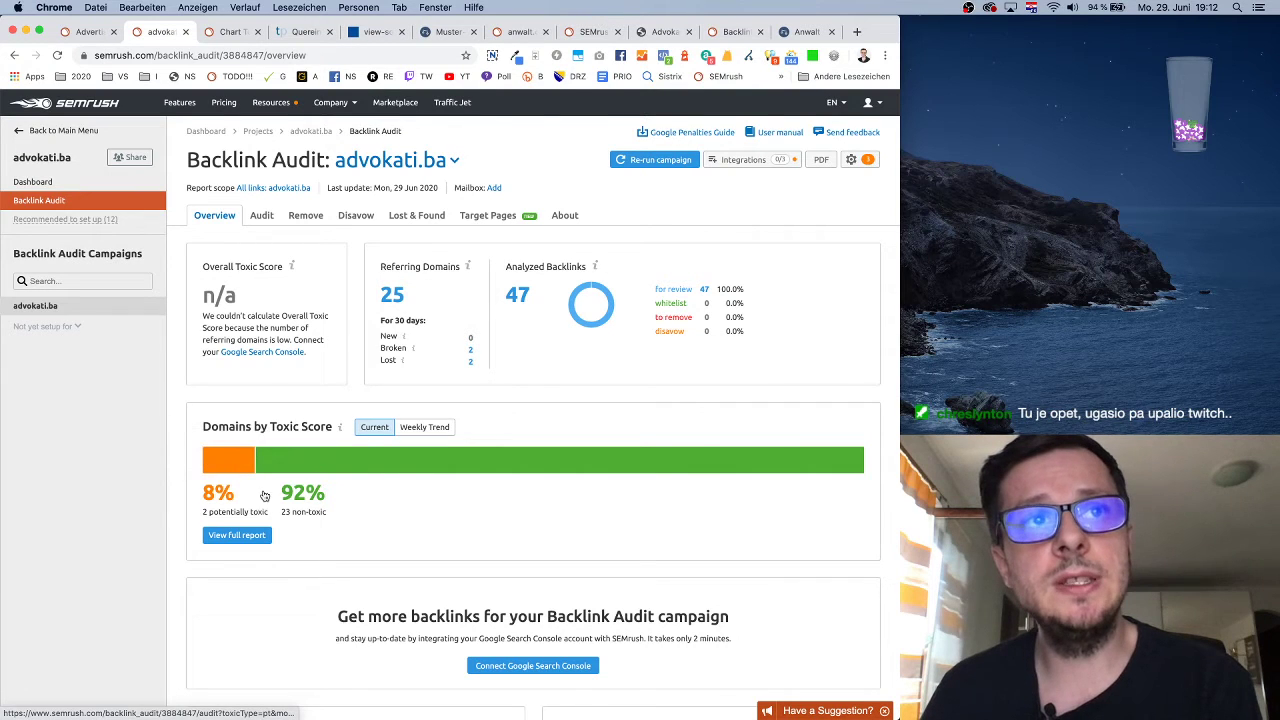
click(231, 533)
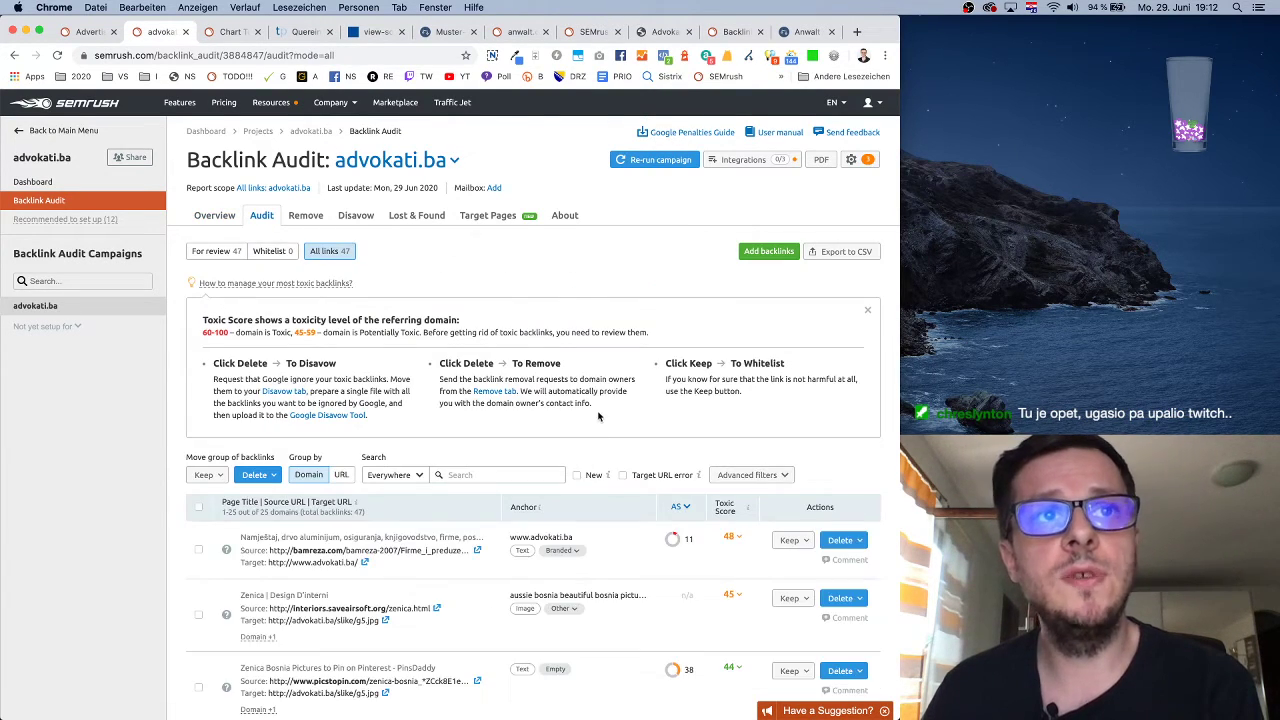
scroll(597, 417, down, 3)
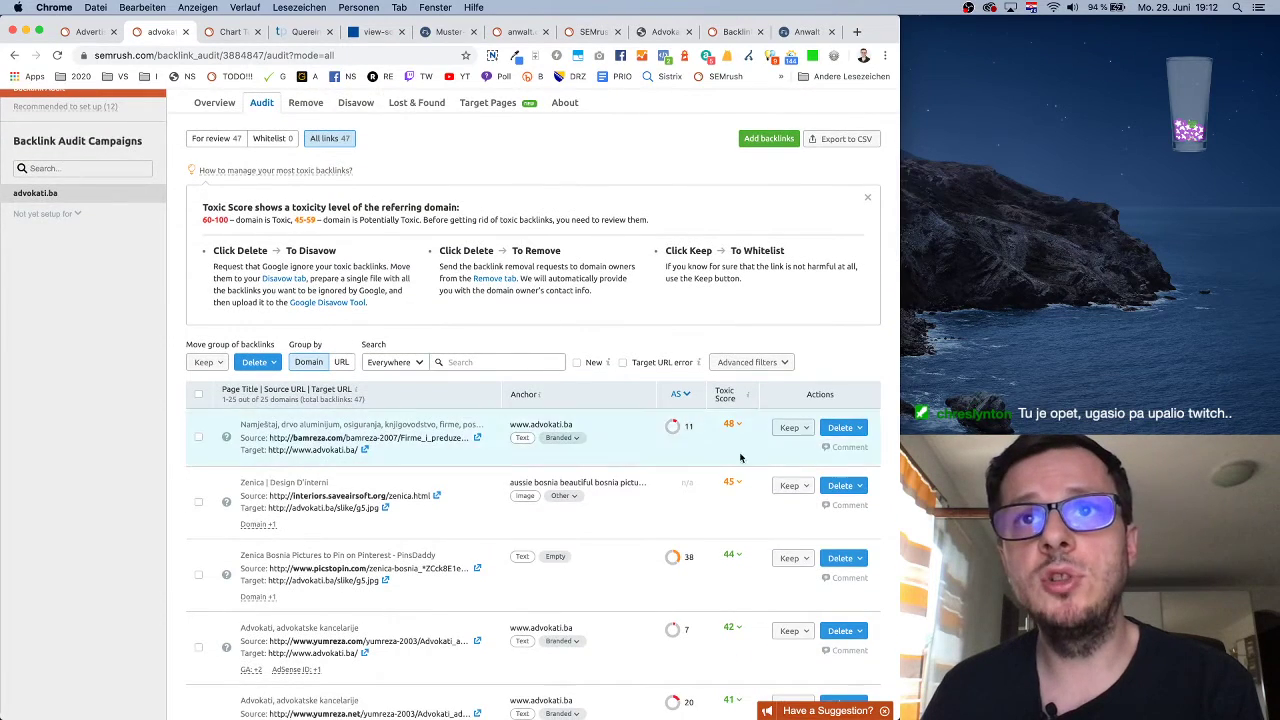
scroll(728, 430, down, 1)
scroll(560, 420, down, 1)
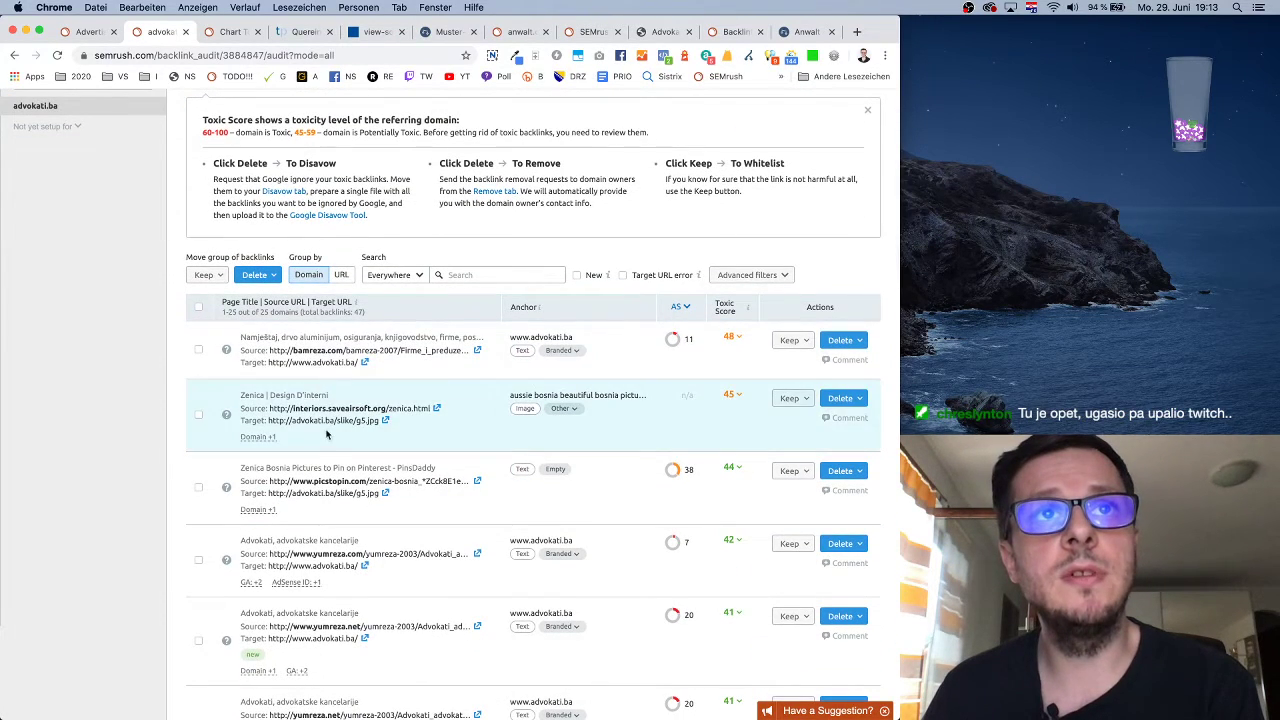
scroll(428, 414, down, 1)
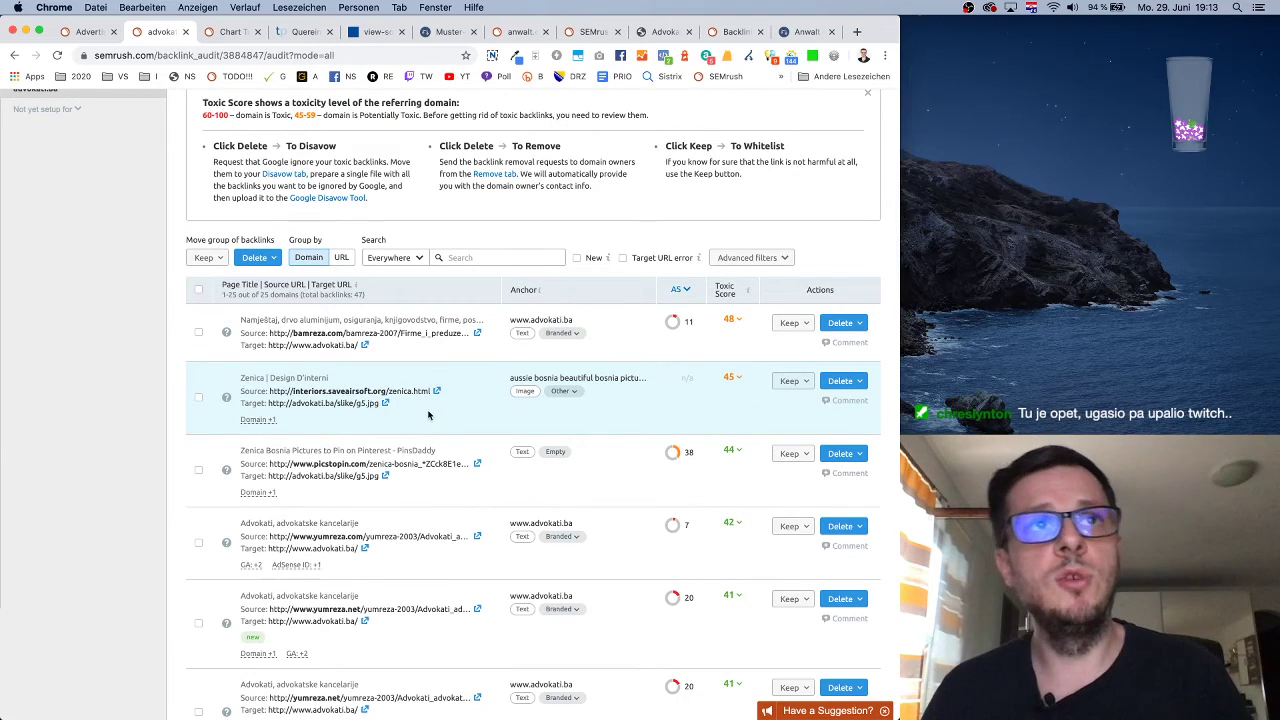
- Open the source pages of the interiors.saveairsoft.org and bamreza.com backlinks in new tabs
super+click(436, 392)
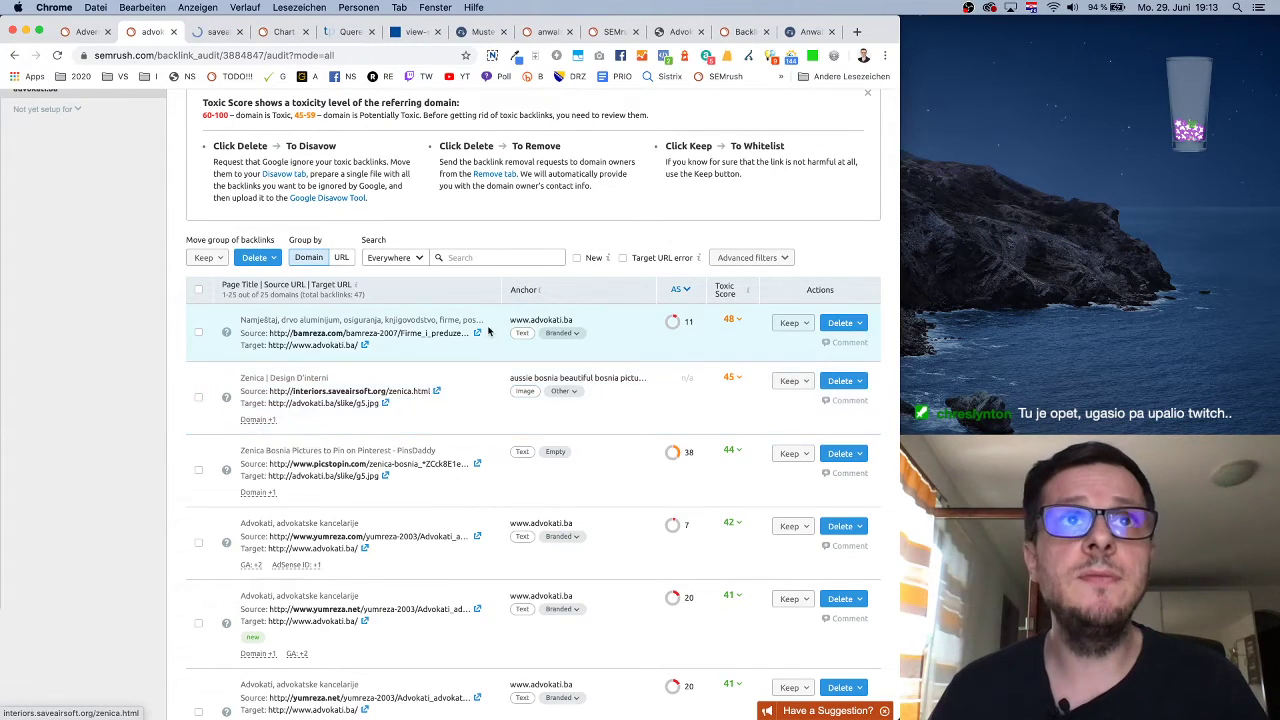
super+click(477, 333)
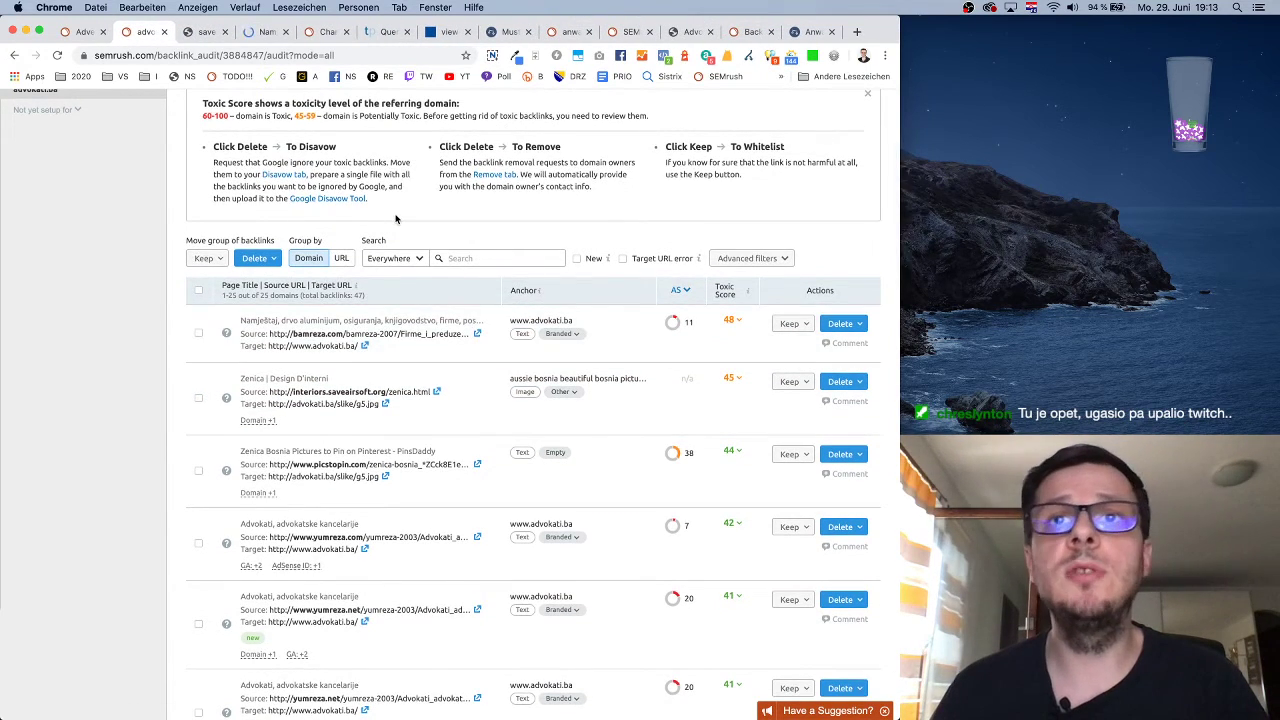
scroll(395, 218, down, 6)
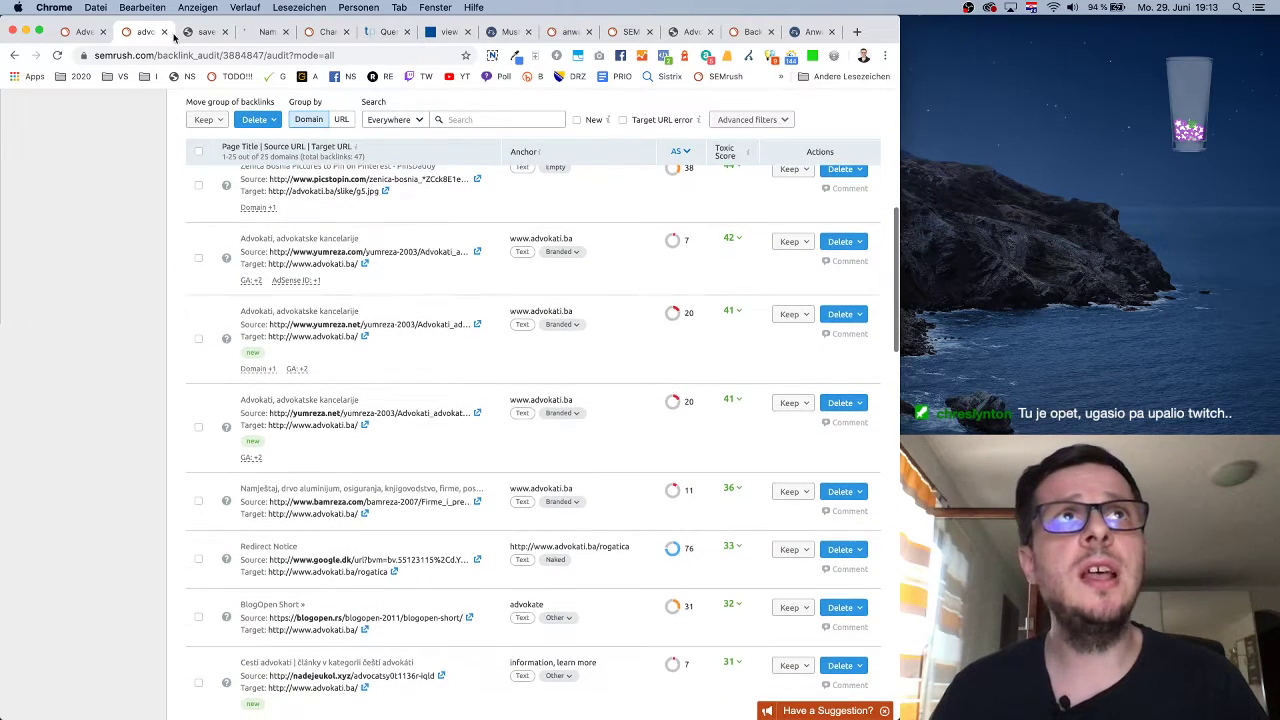
- Examine the saveairsoft.org page and the company listings on the bamreza.com directory page, then reload the directory
click(190, 33)
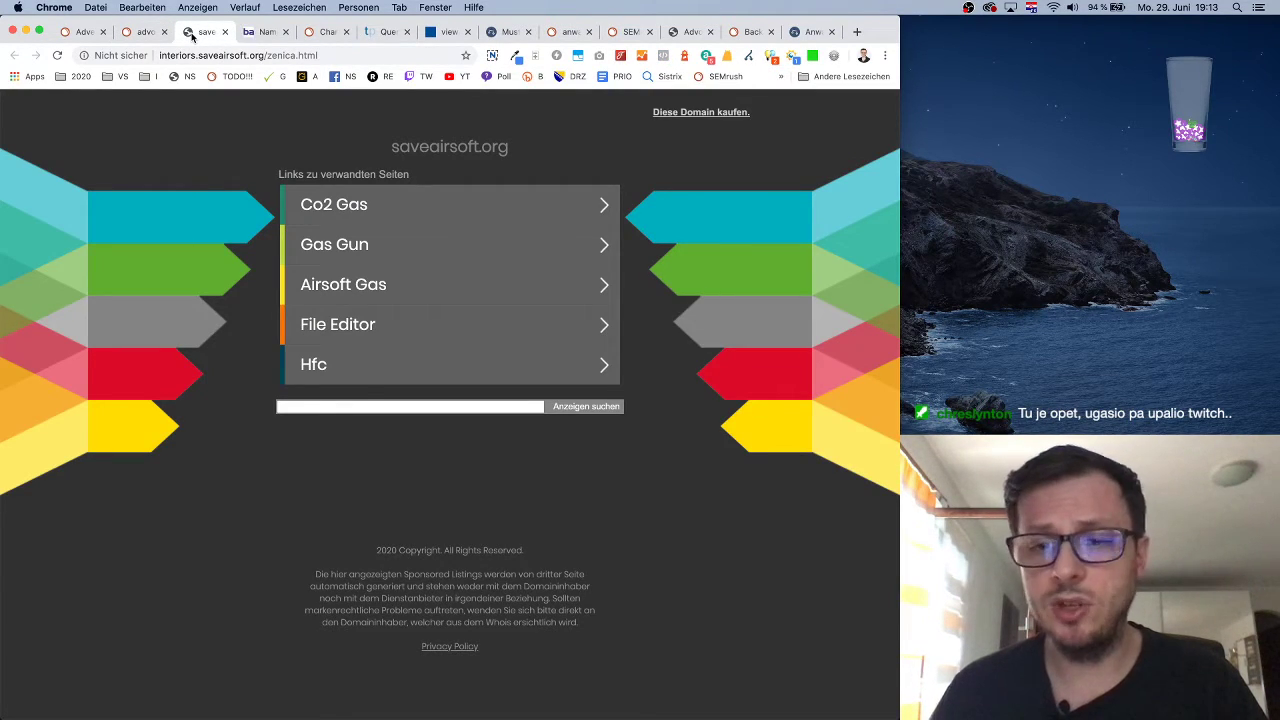
click(258, 32)
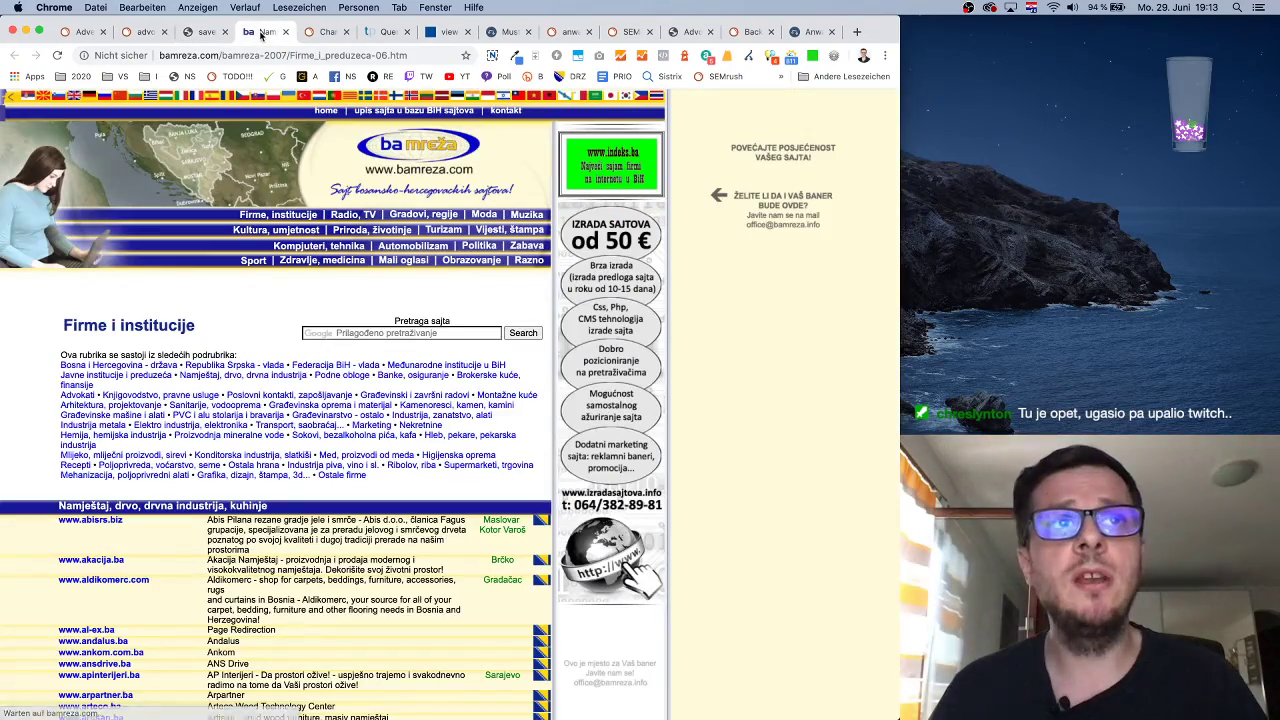
scroll(363, 452, down, 15)
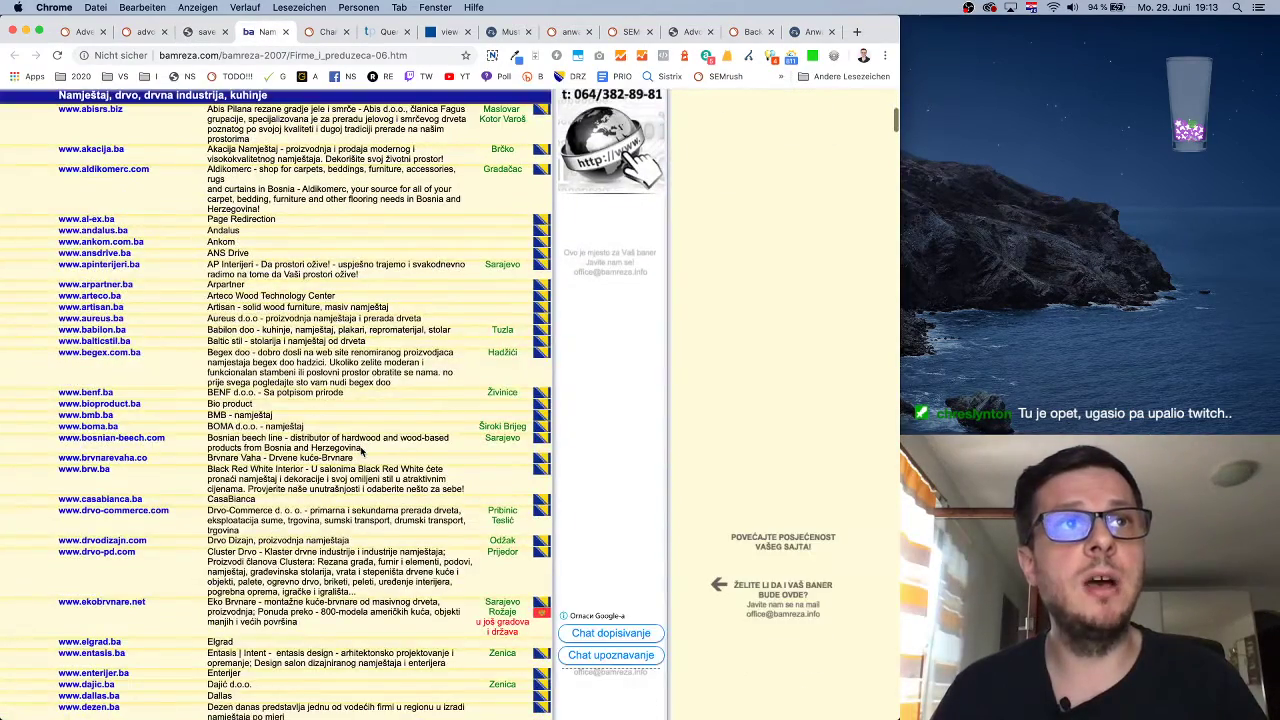
scroll(363, 452, down, 20)
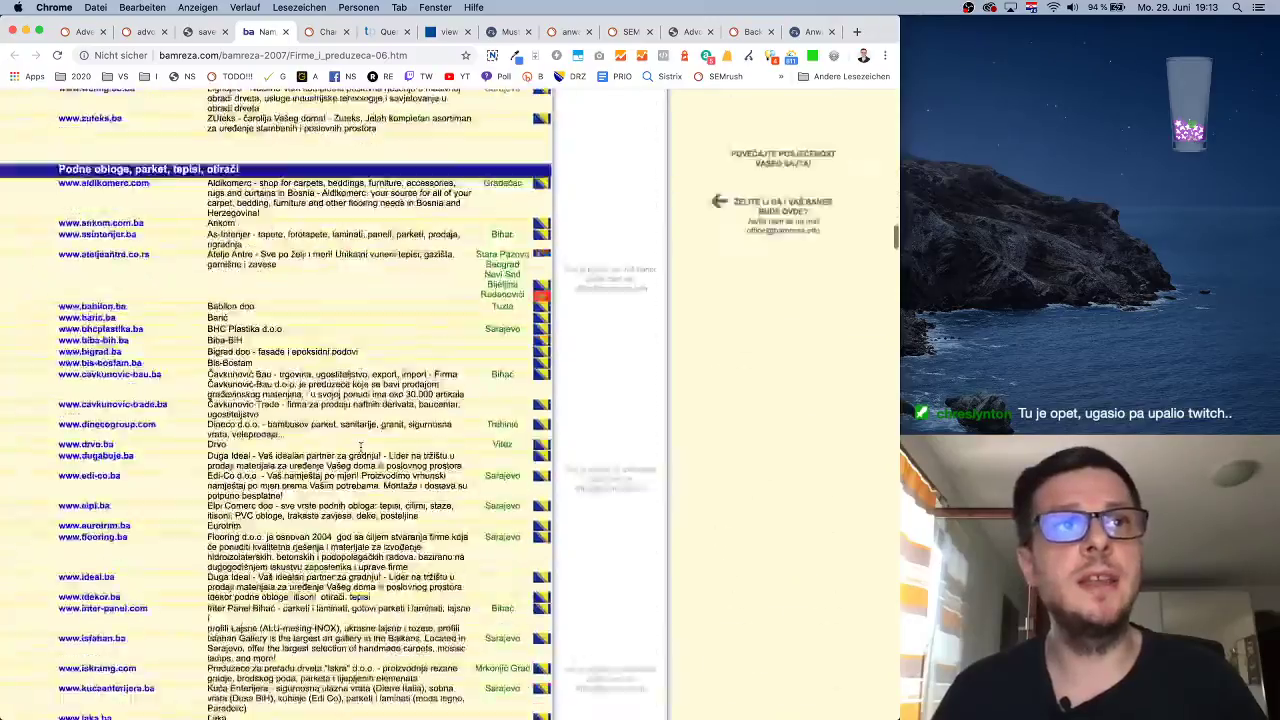
key(cmd+r)
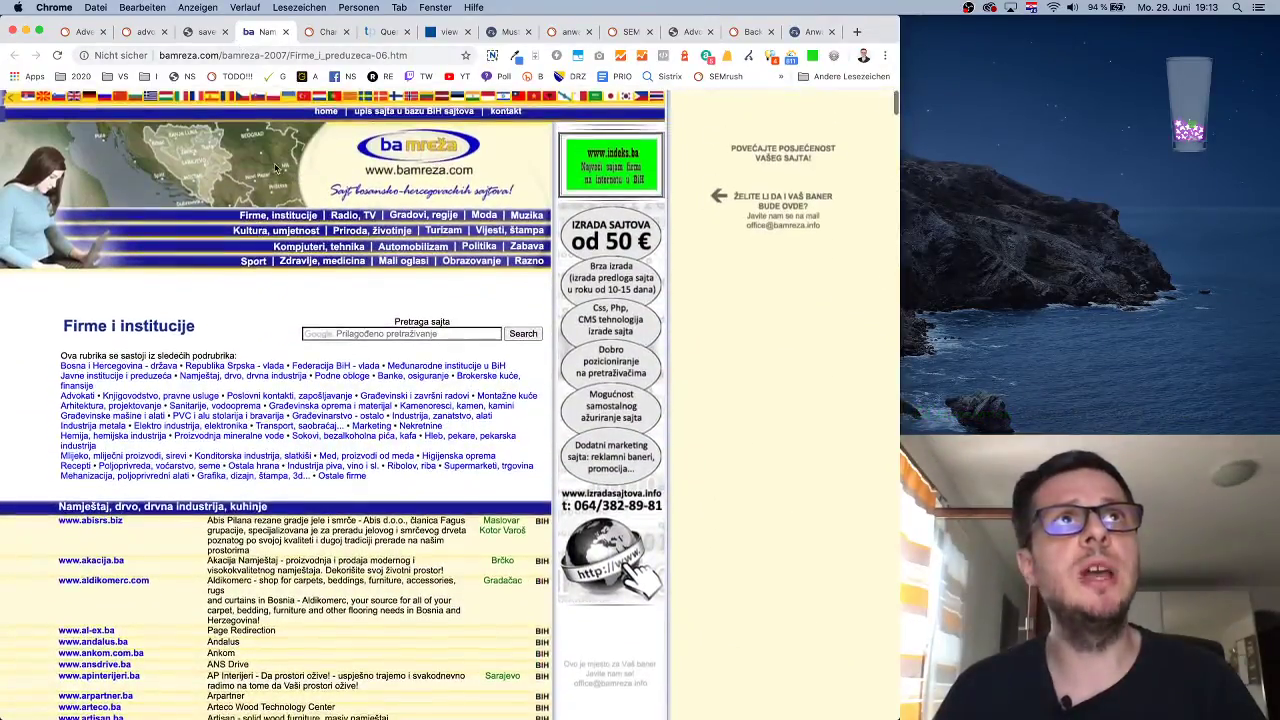
- Close the bamreza.com page, check the saveairsoft.org address, and close that page to return to the backlink audit
click(286, 33)
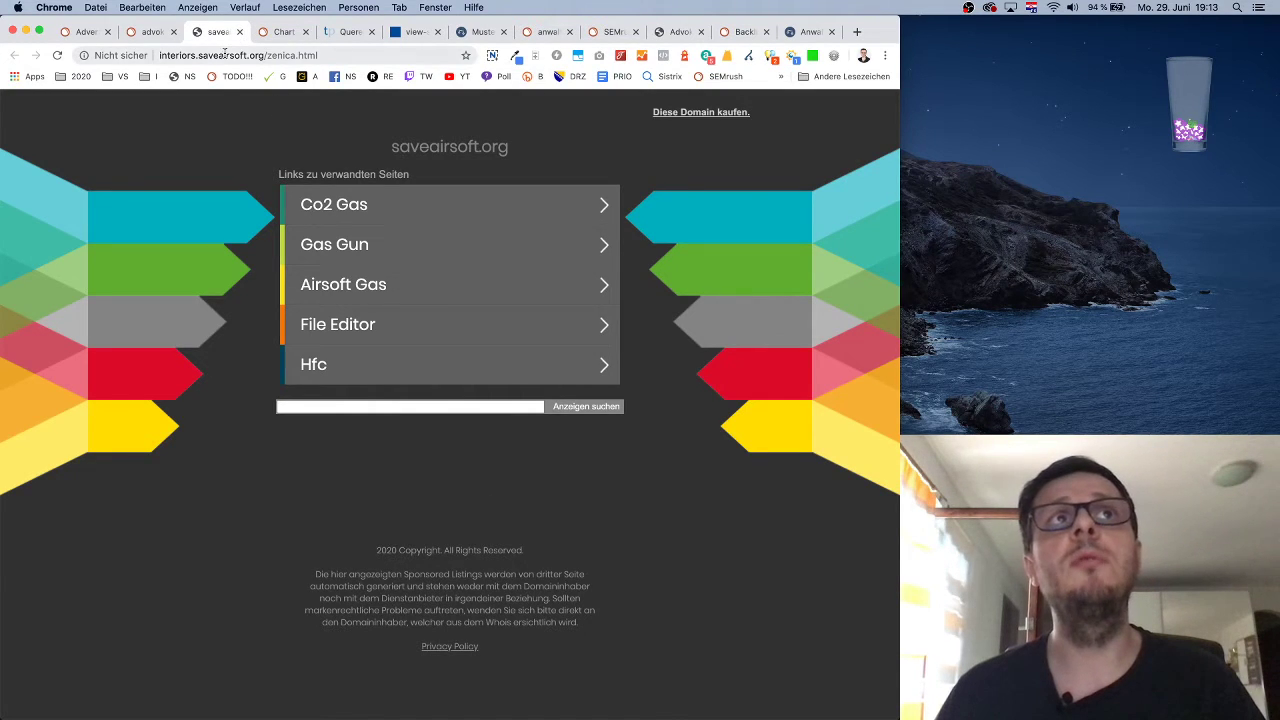
drag(199, 55, 249, 55)
click(254, 54)
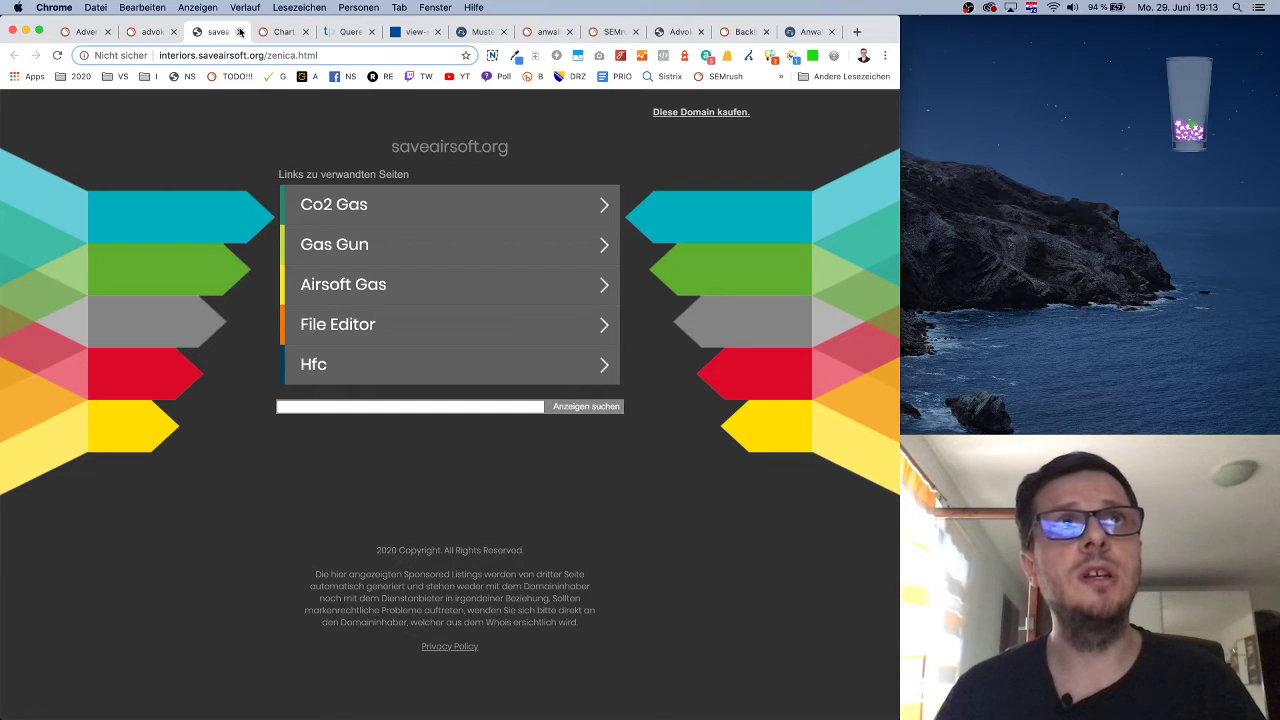
click(239, 32)
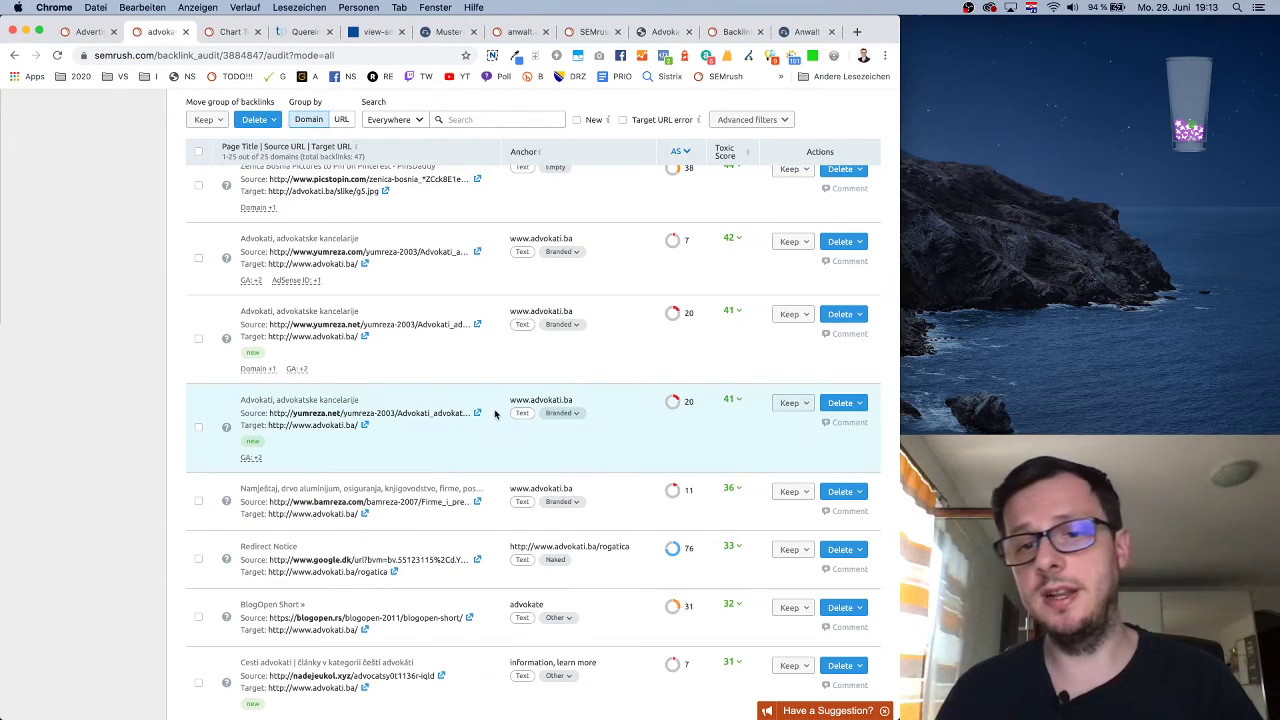
- Review the audited backlinks of advokati.ba down to those with toxic scores in the twenties
scroll(494, 413, up, 3)
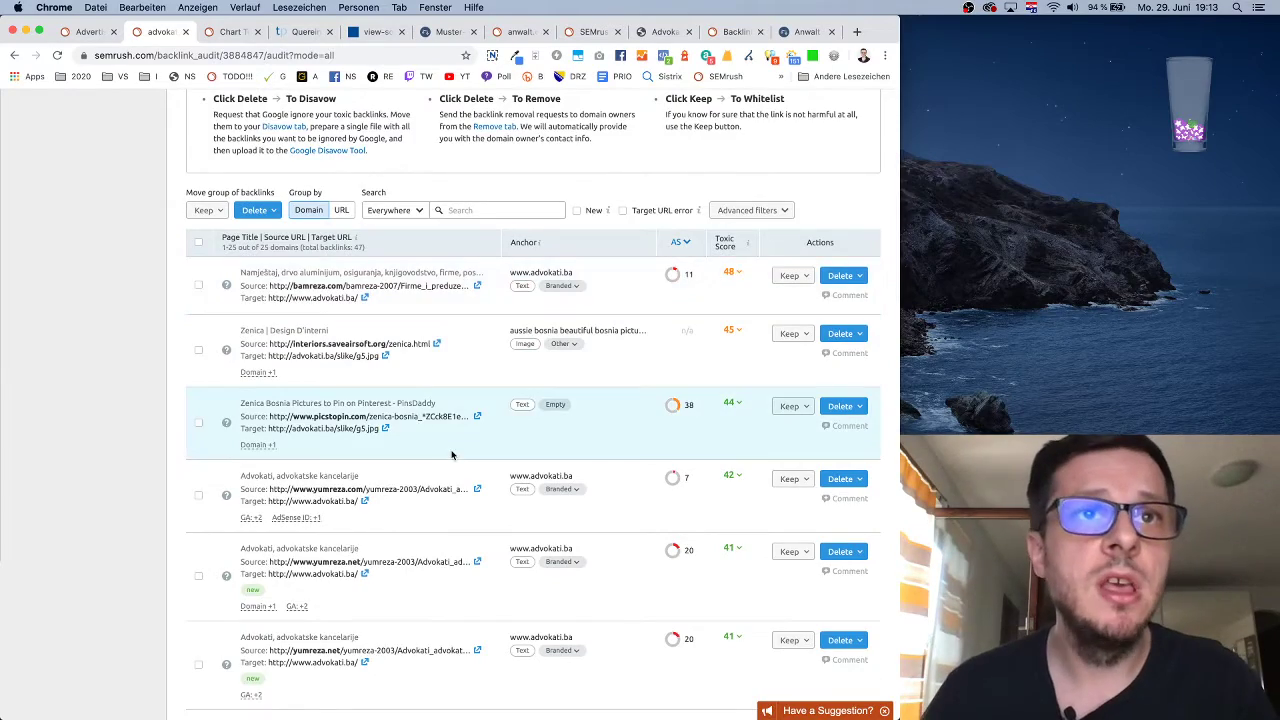
scroll(440, 445, up, 5)
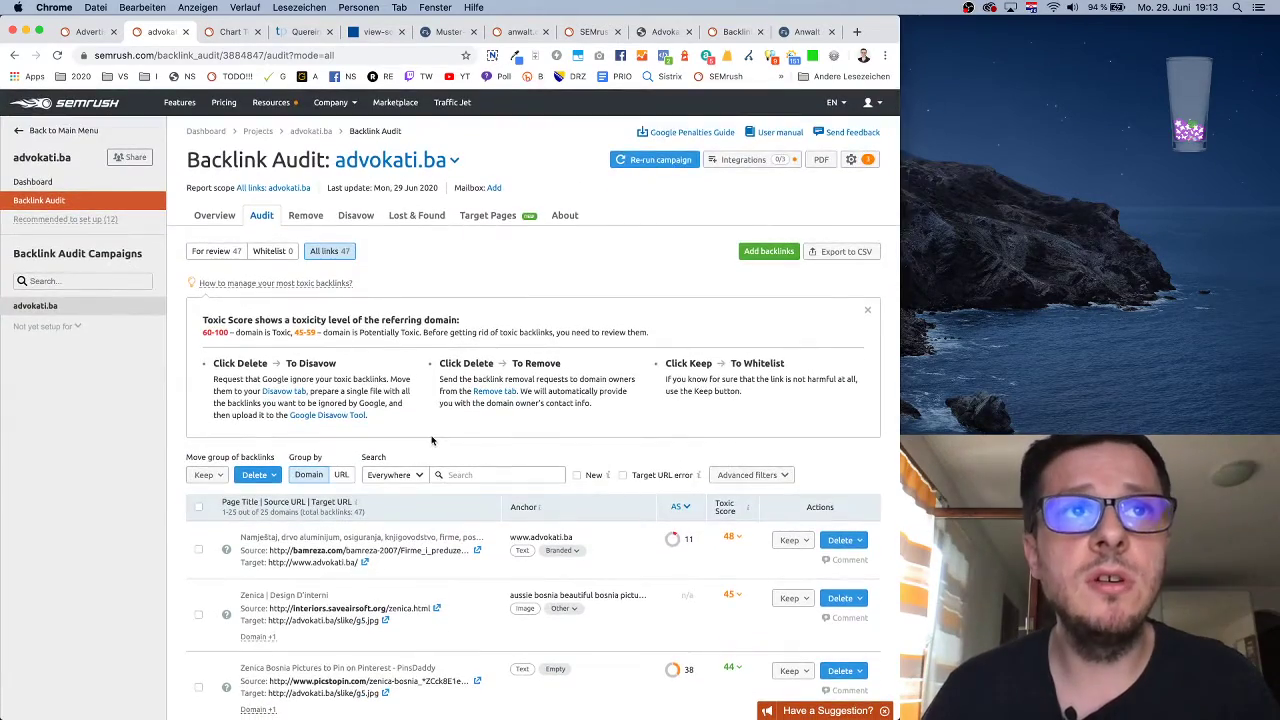
scroll(432, 440, down, 3)
scroll(432, 440, down, 10)
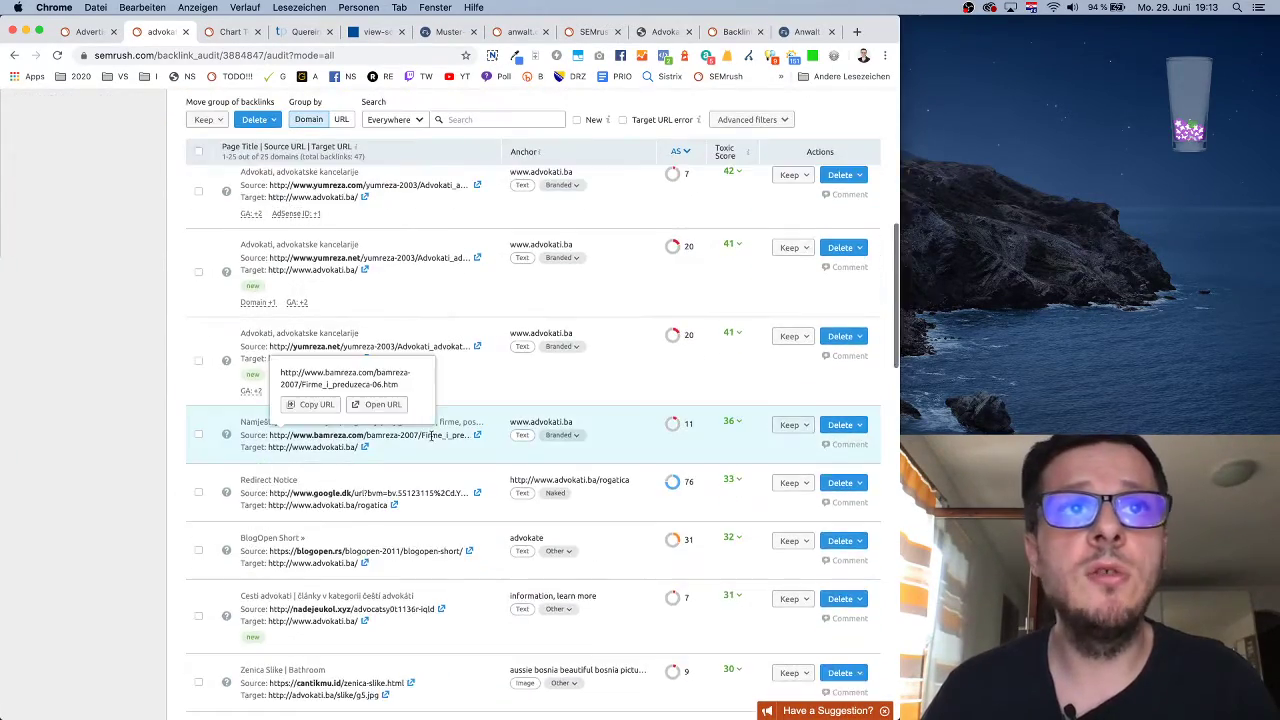
scroll(432, 443, down, 2)
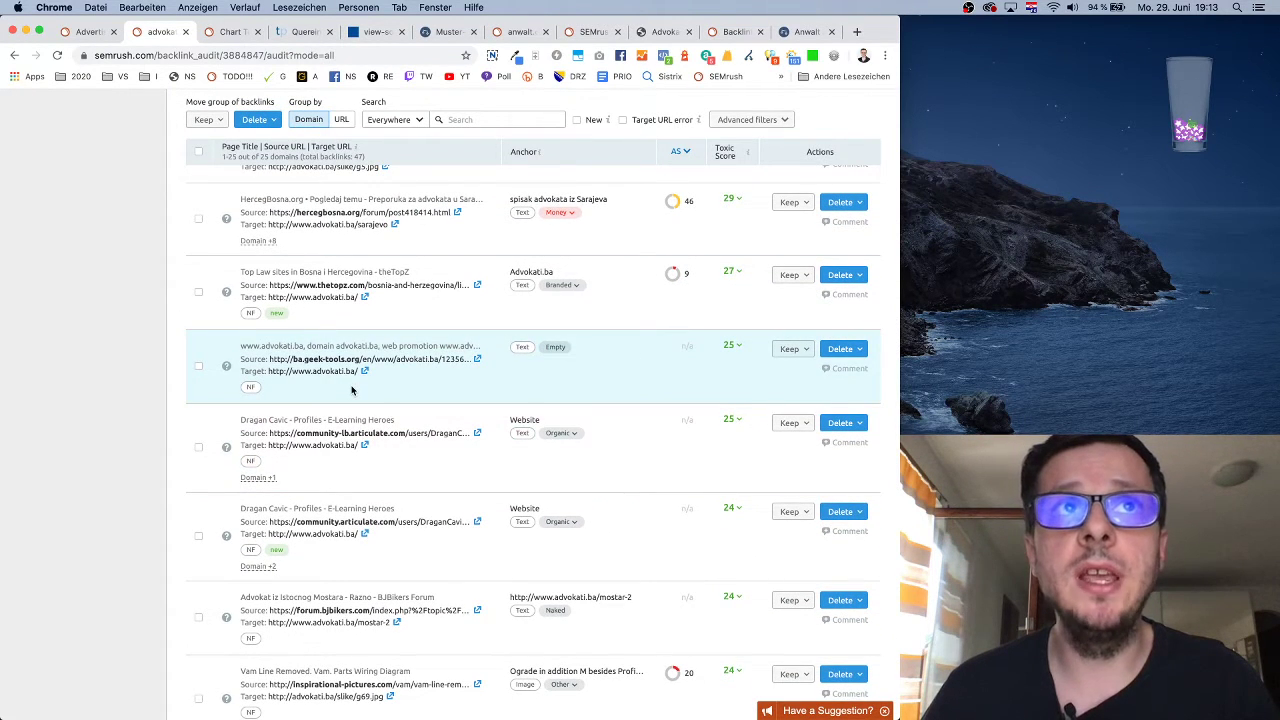
- Open the community-lb.articulate.com profile backlink, dismiss its subscription pop-up, and inspect the profile's activity and website link
mouse_move(318, 432)
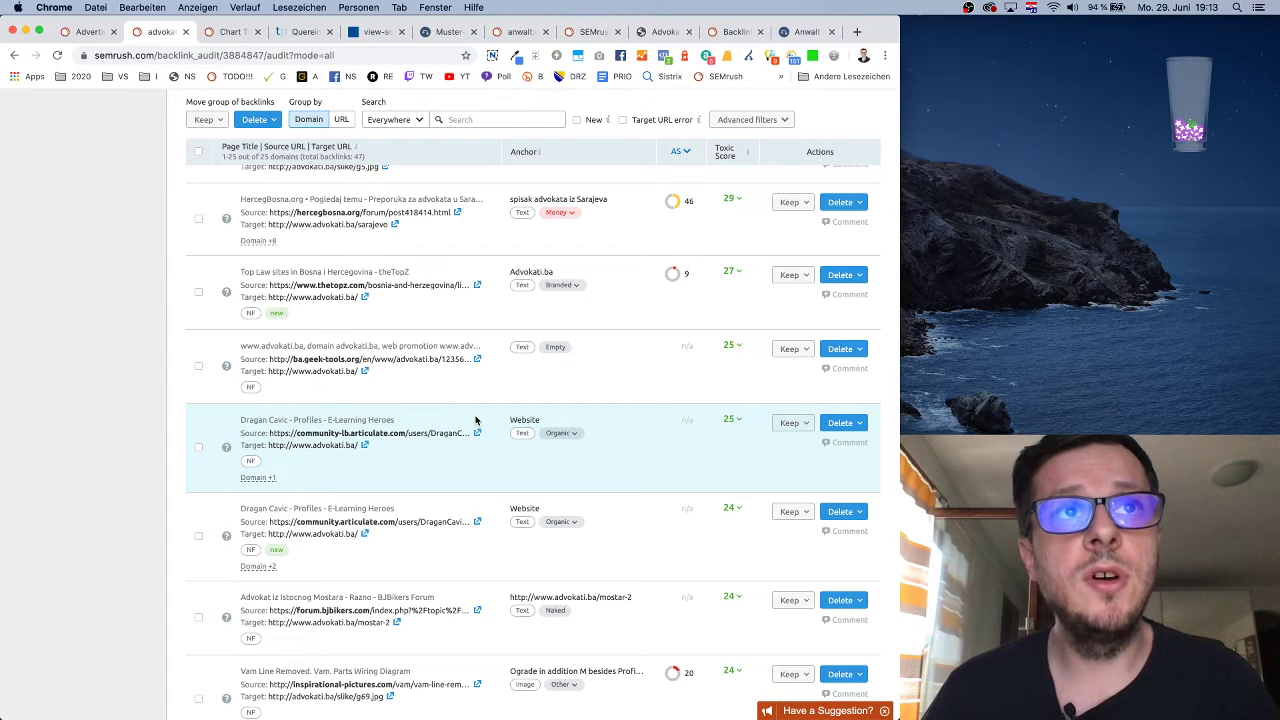
mouse_move(436, 433)
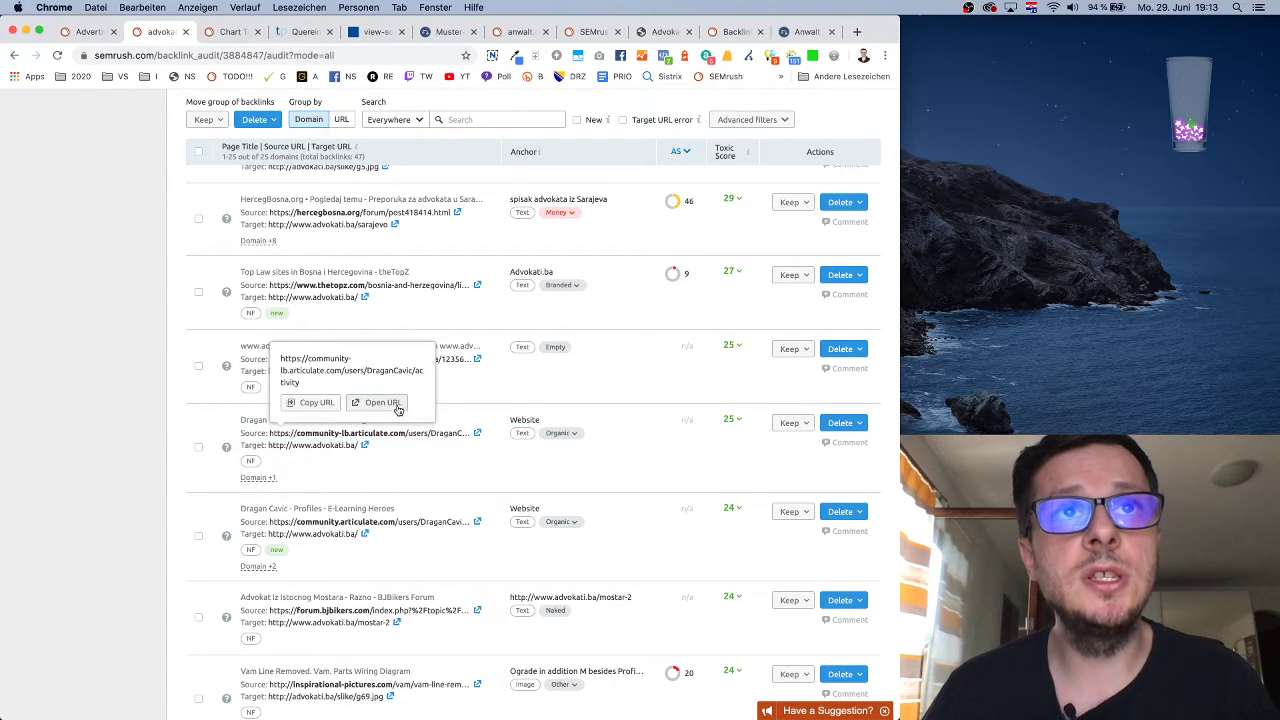
click(382, 402)
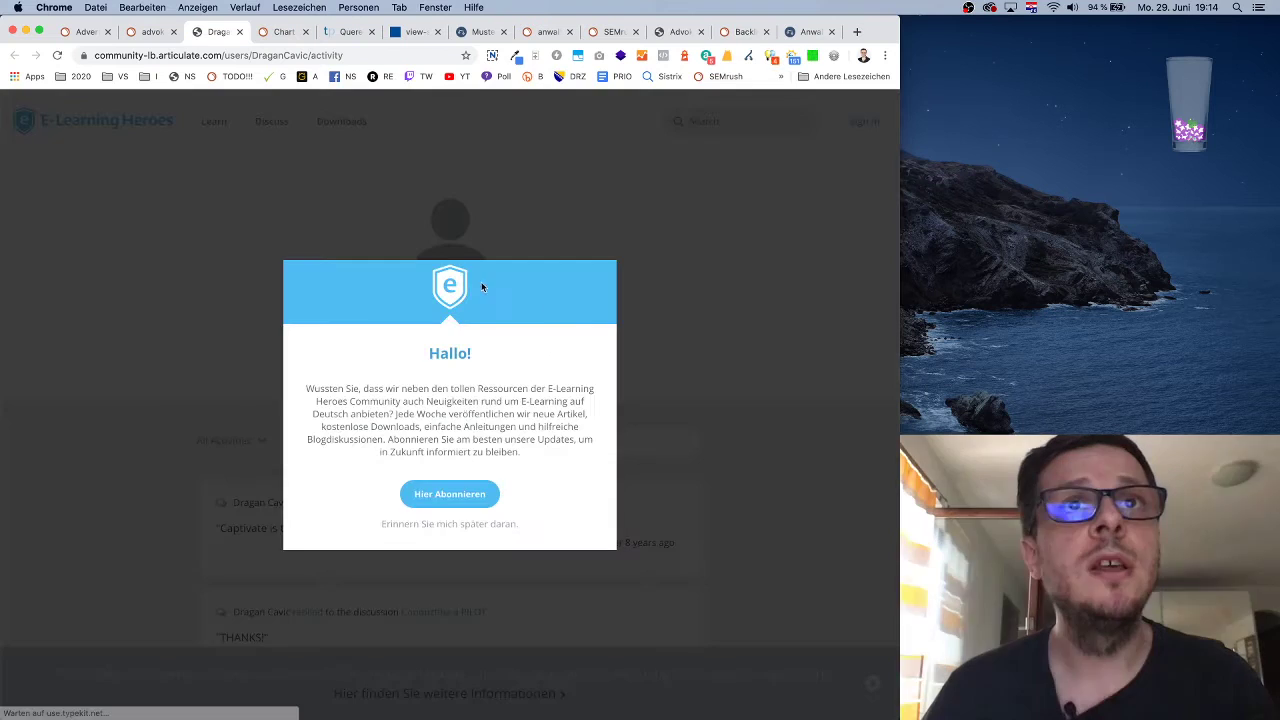
click(646, 443)
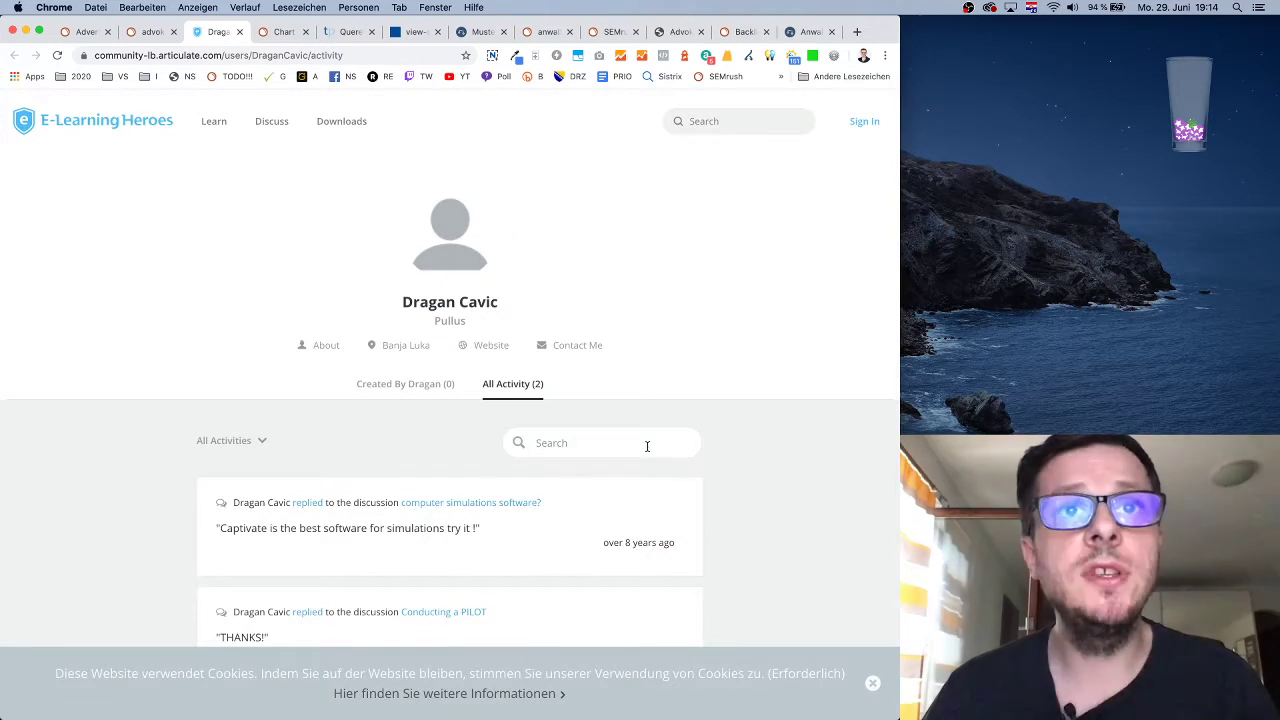
scroll(593, 377, down, 3)
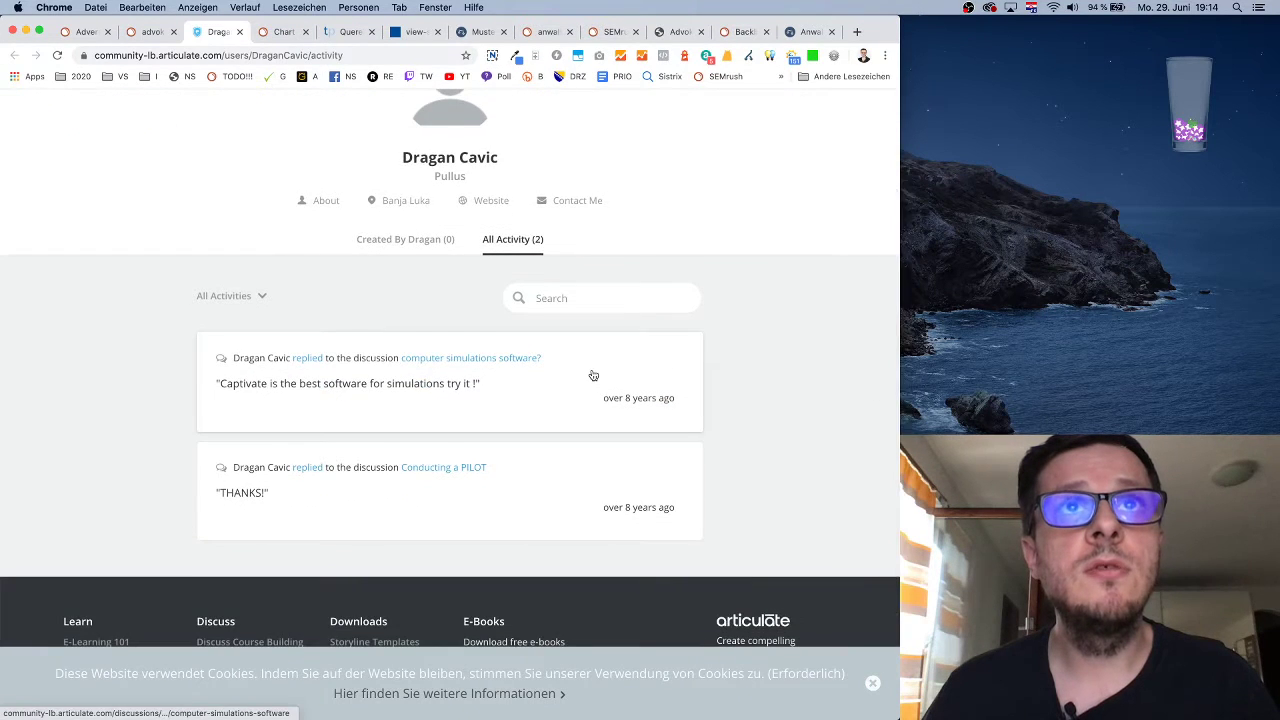
scroll(592, 375, up, 3)
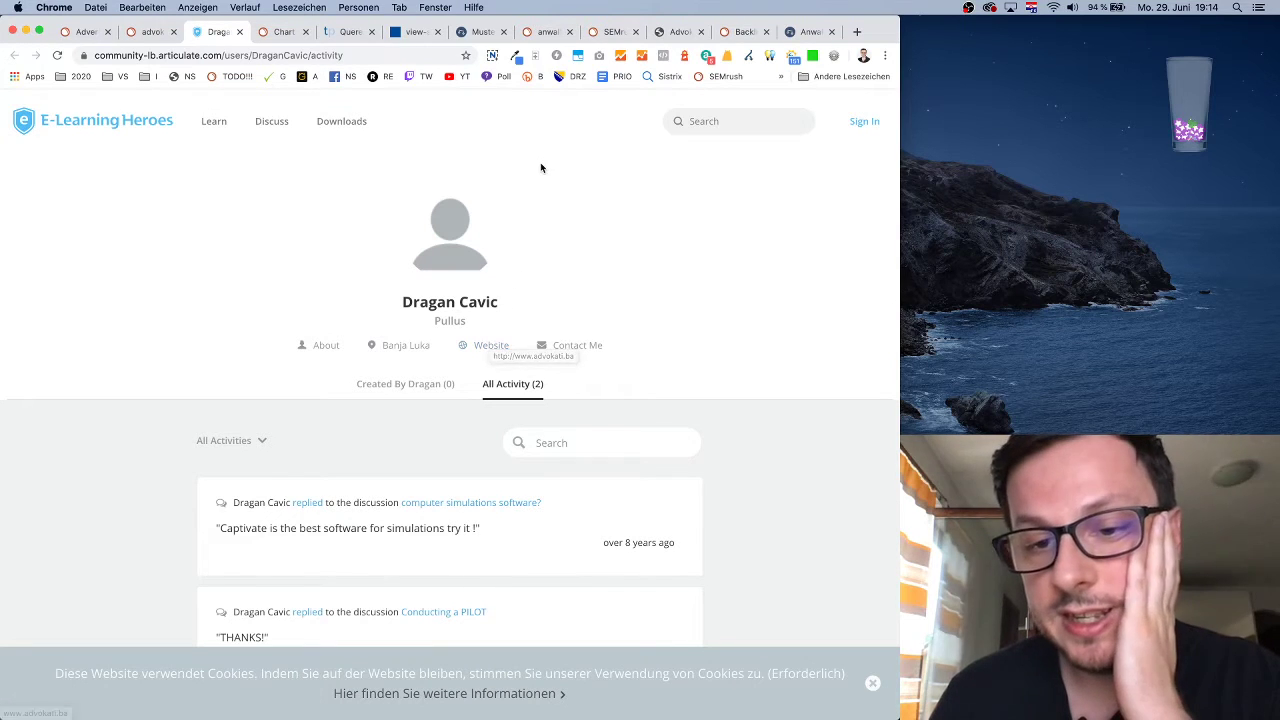
- Close the profile page and review the remaining audited backlinks of advokati.ba down to the lowest toxic scores
click(243, 35)
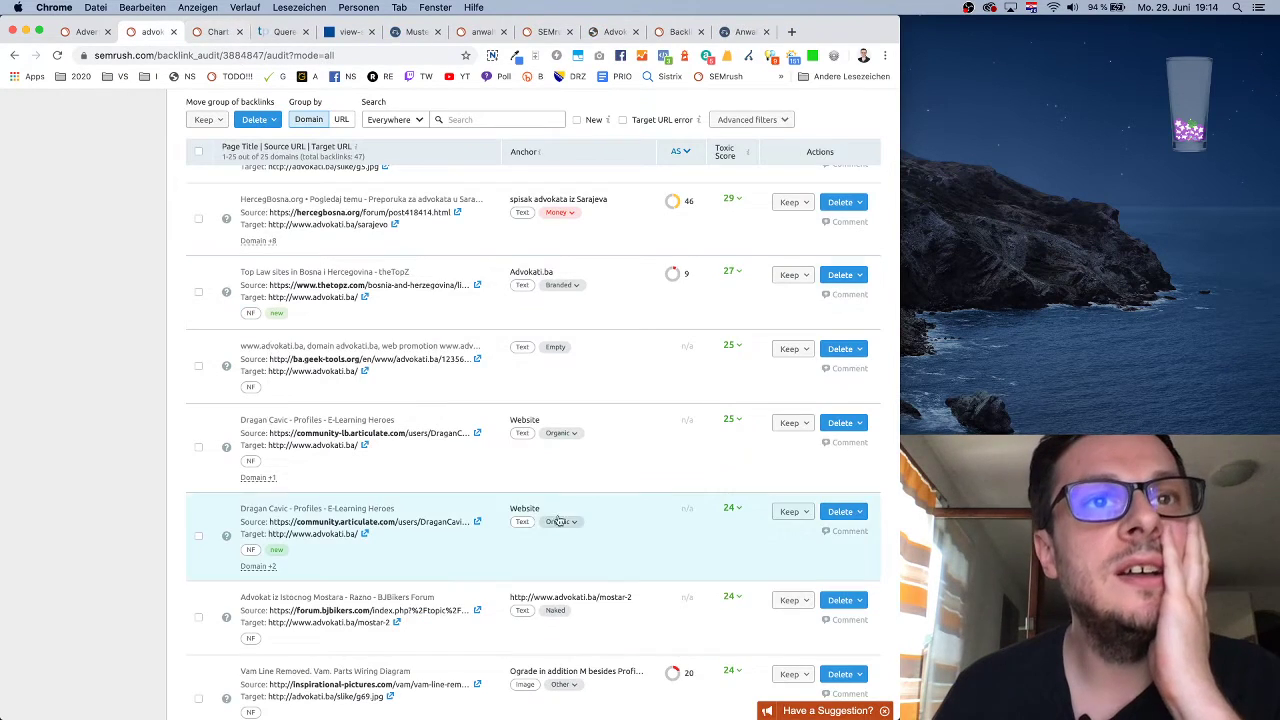
scroll(616, 479, down, 10)
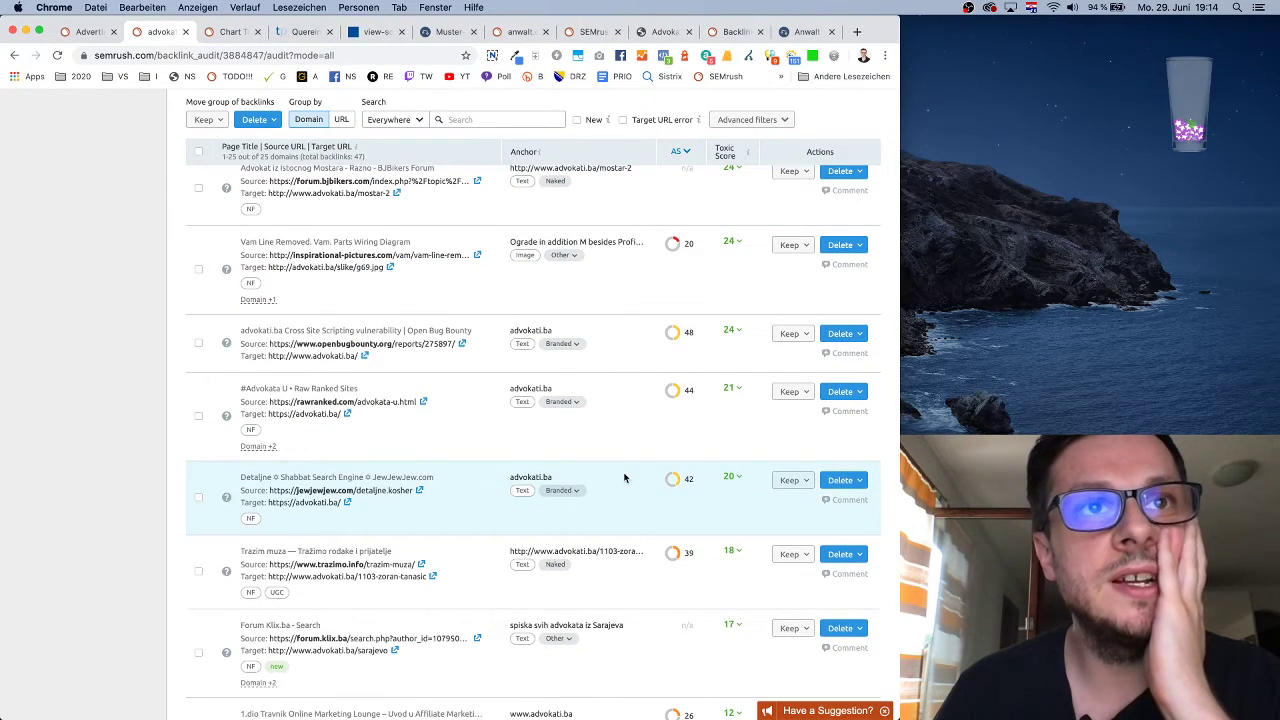
scroll(624, 478, down, 5)
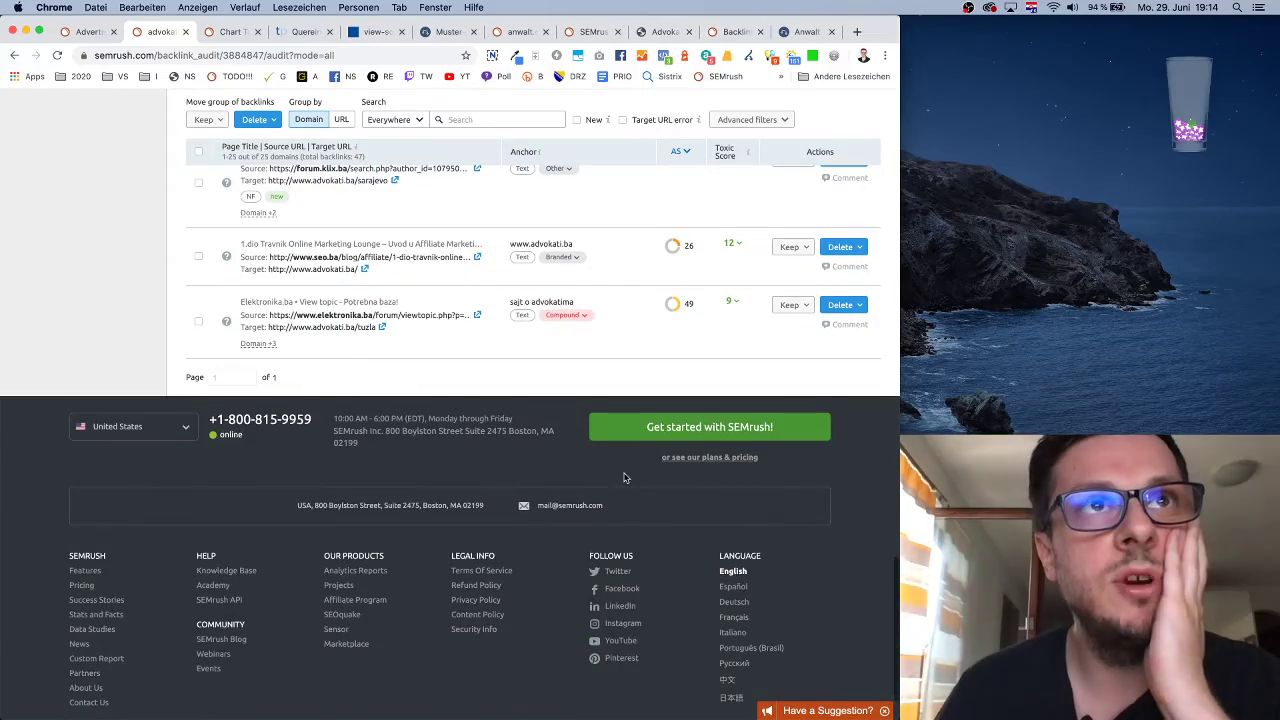
scroll(508, 410, up, 10)
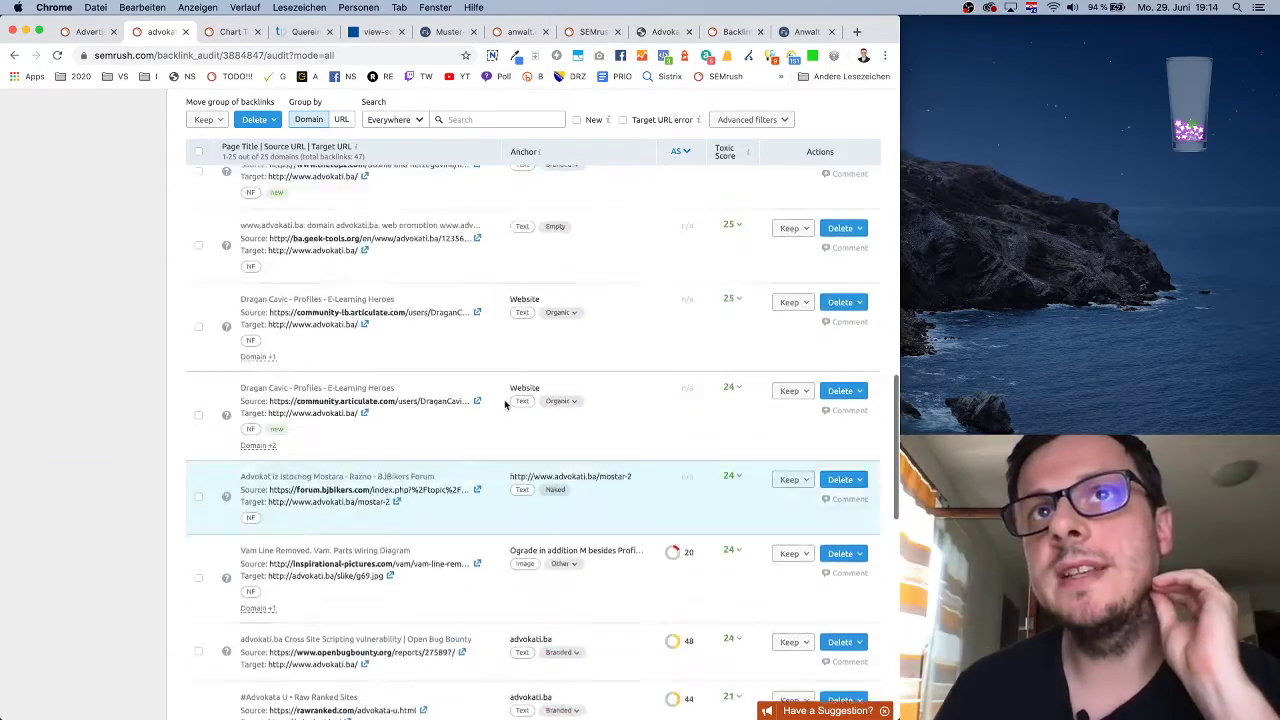
scroll(505, 405, up, 10)
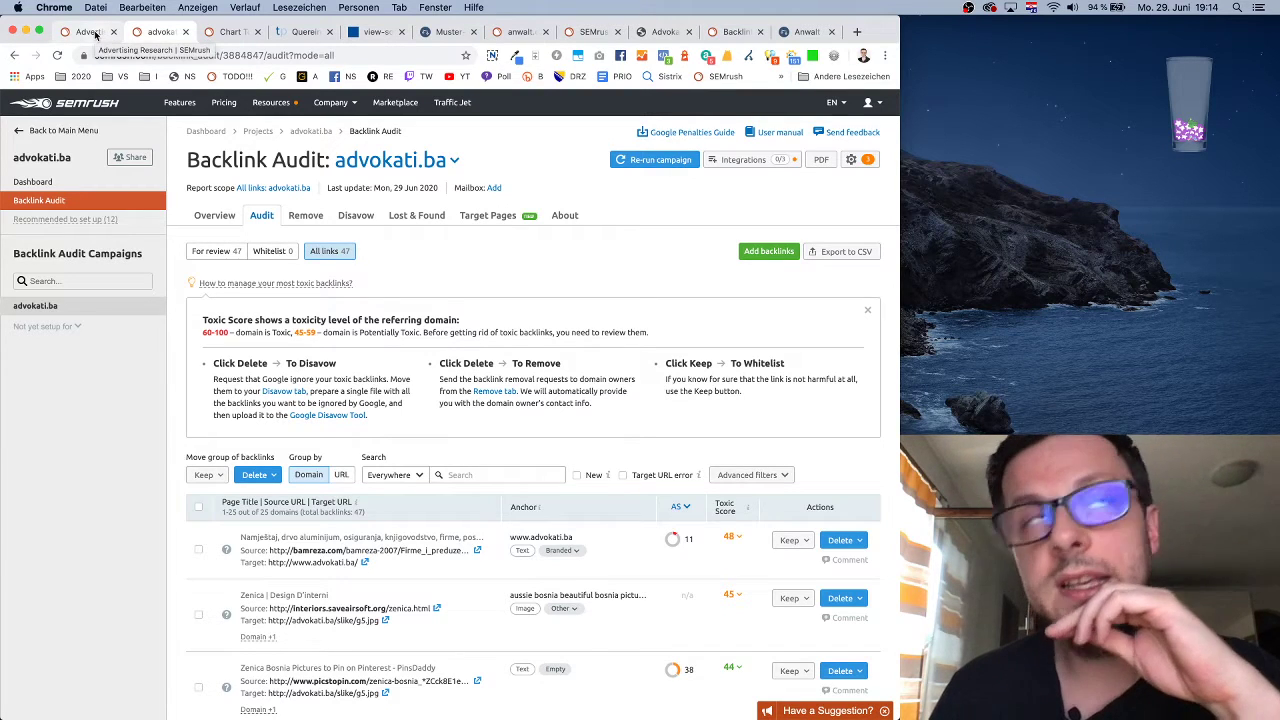
- Return to the Advertising Research page and look through the Domain Analytics, Marketing Insights and Gap Analysis tool groups
click(238, 33)
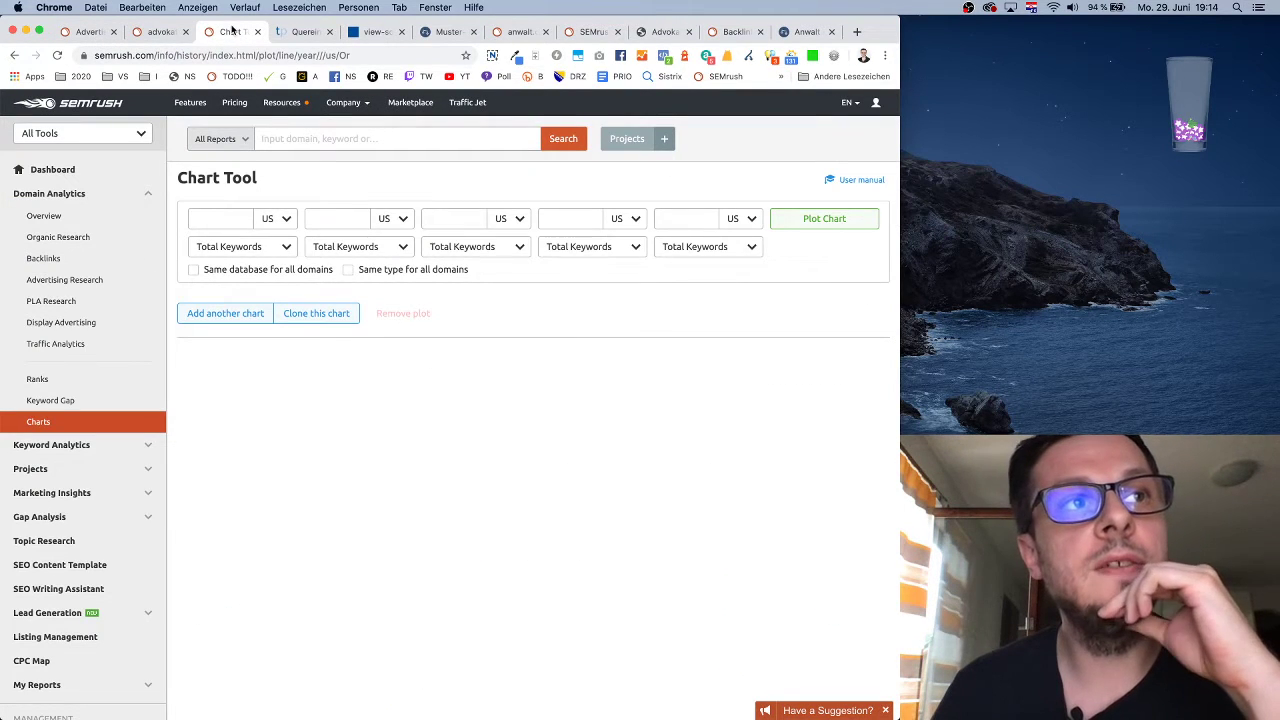
click(85, 33)
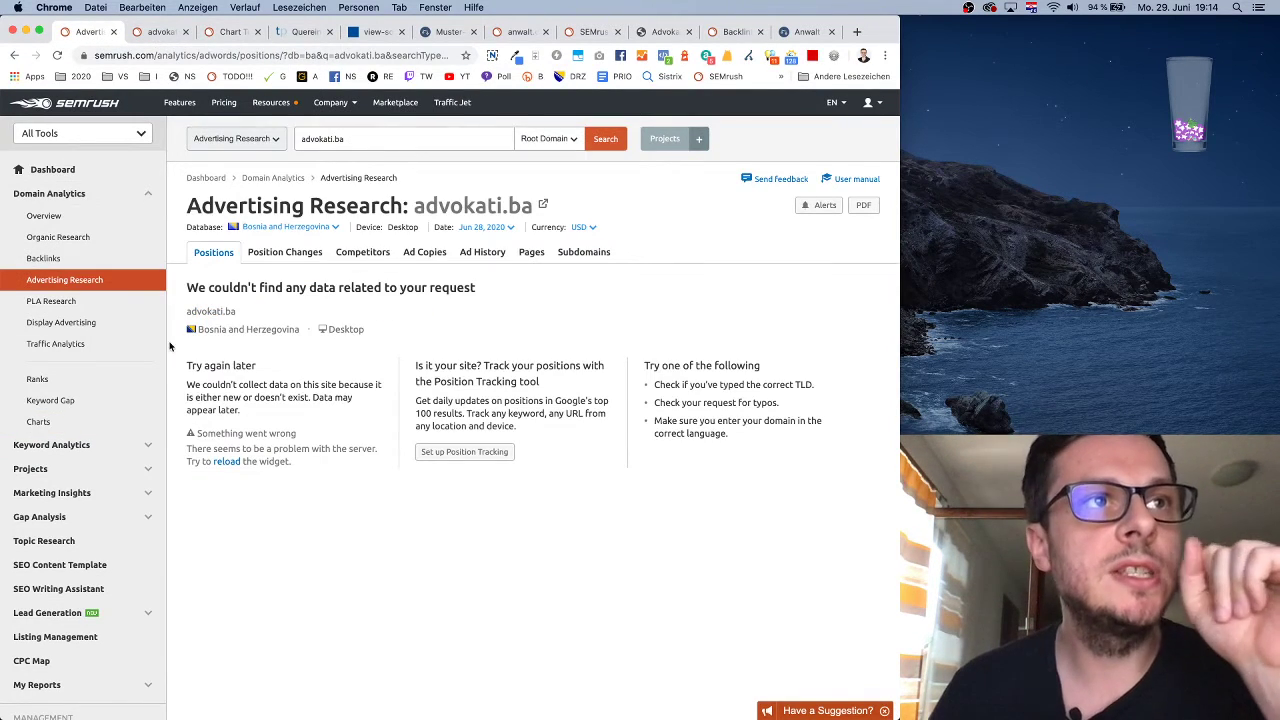
click(147, 197)
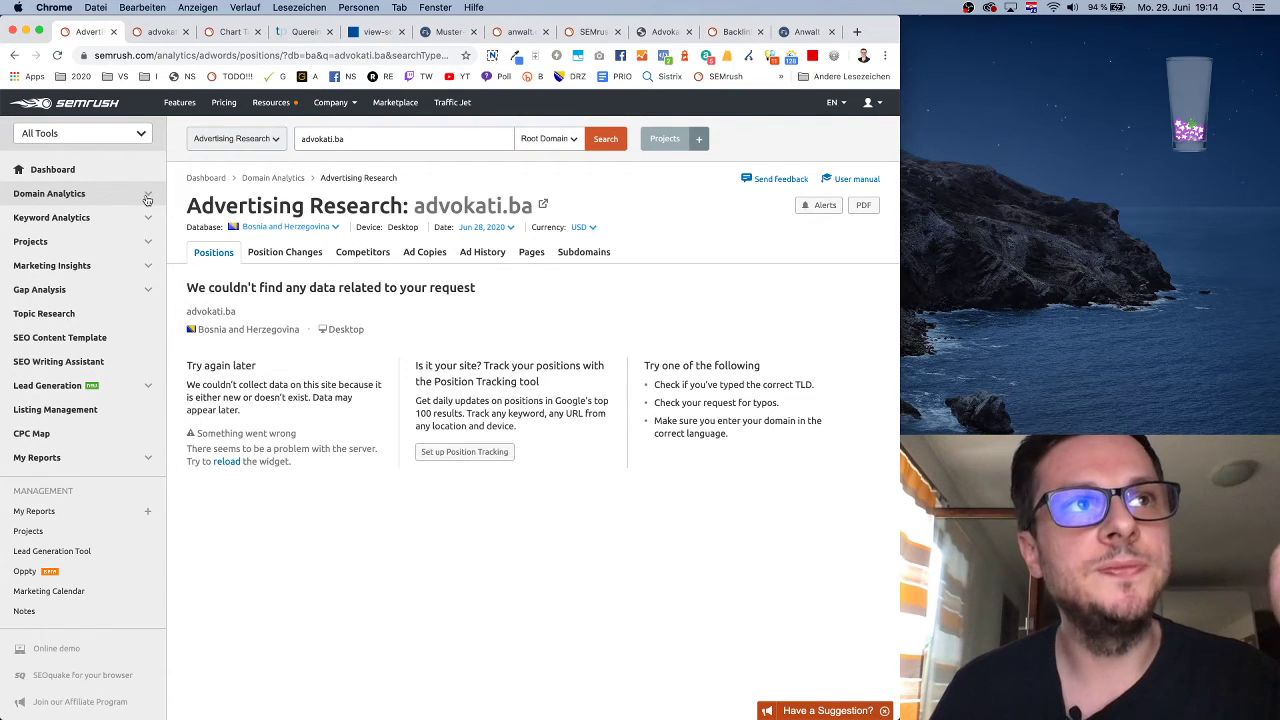
click(147, 197)
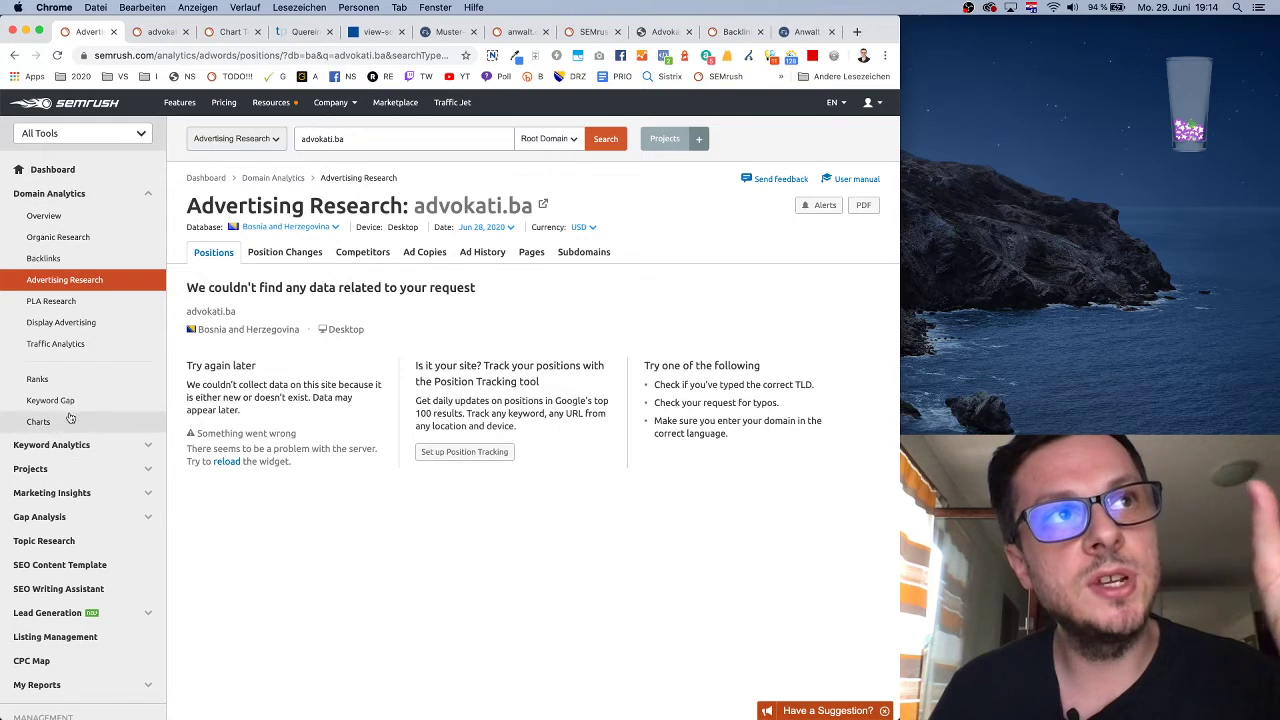
scroll(82, 405, down, 1)
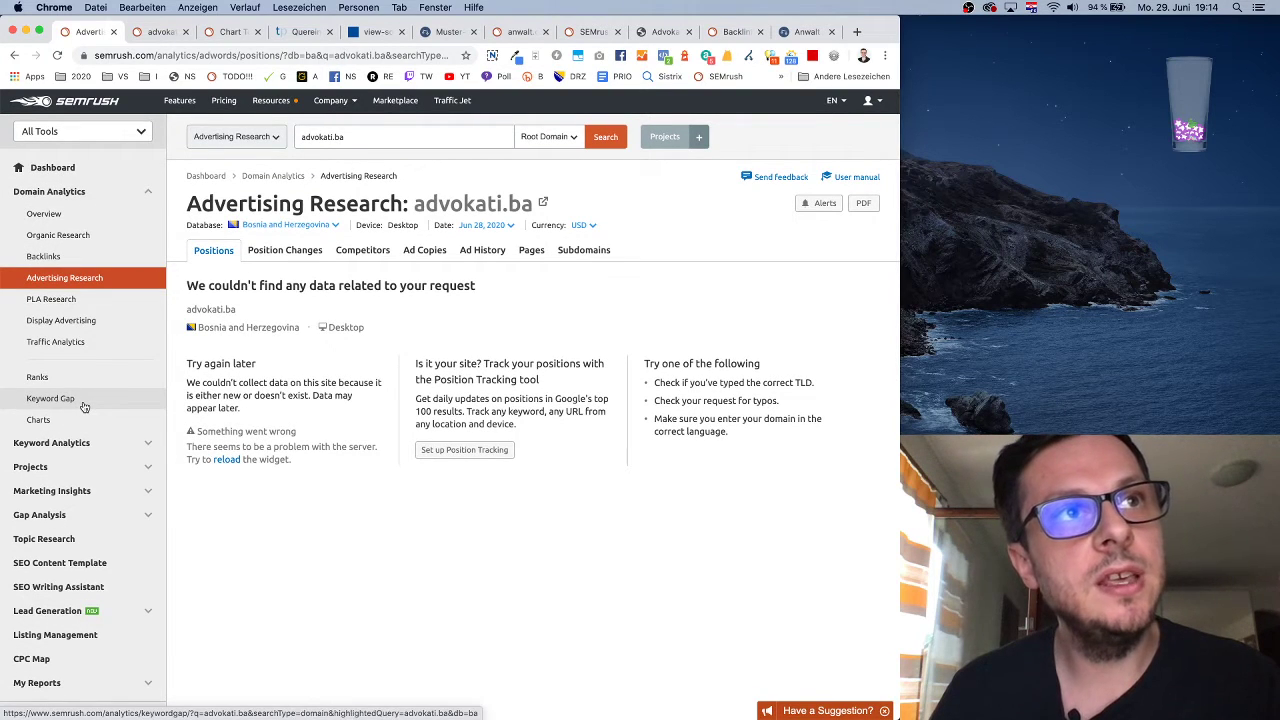
click(120, 192)
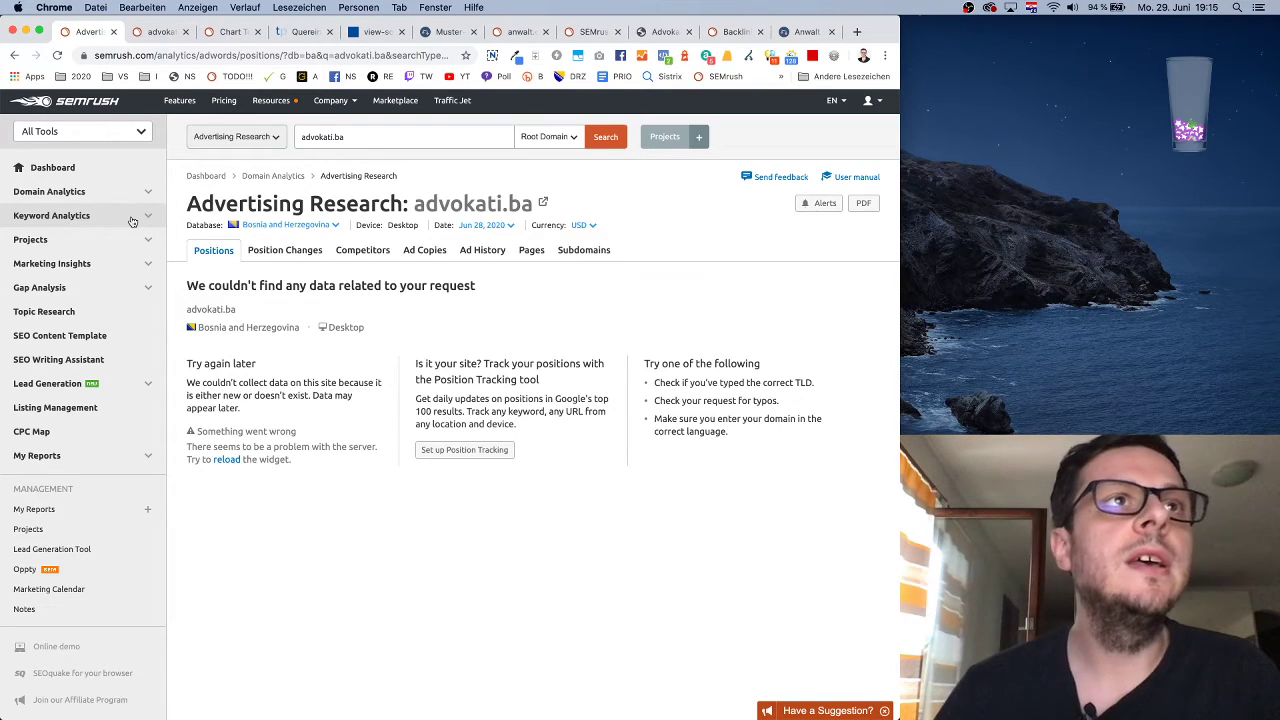
click(149, 268)
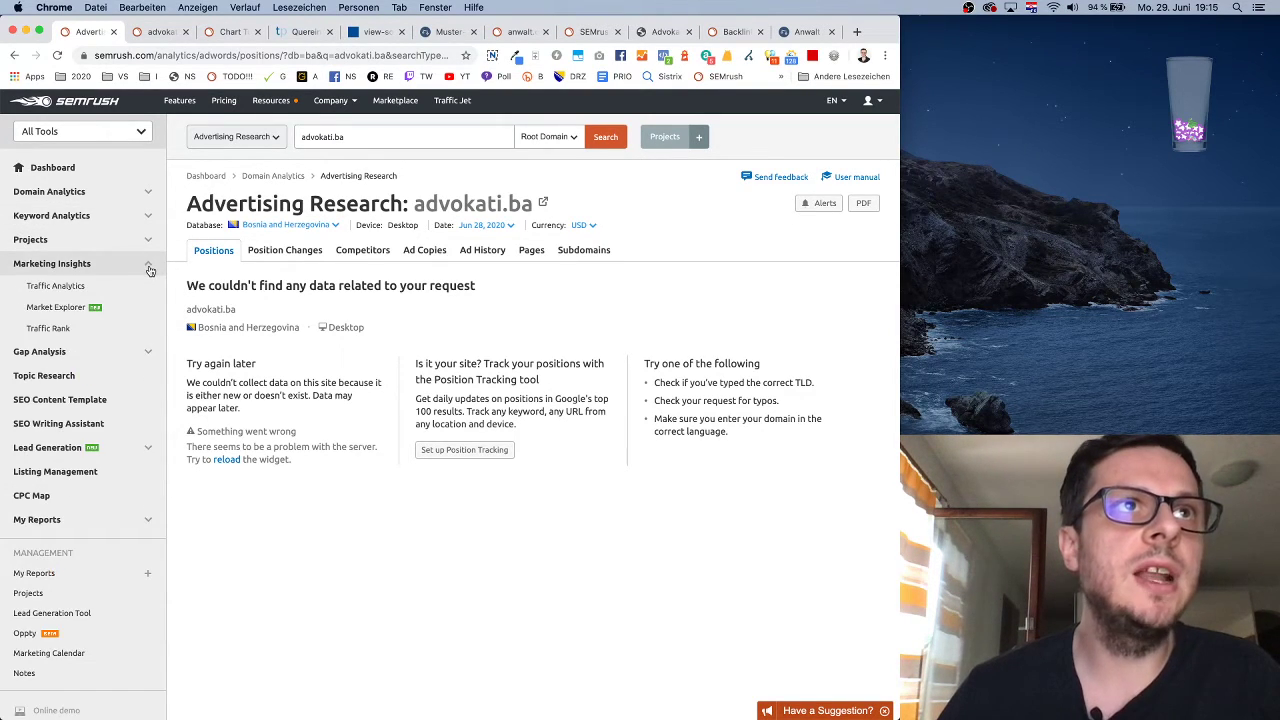
click(149, 353)
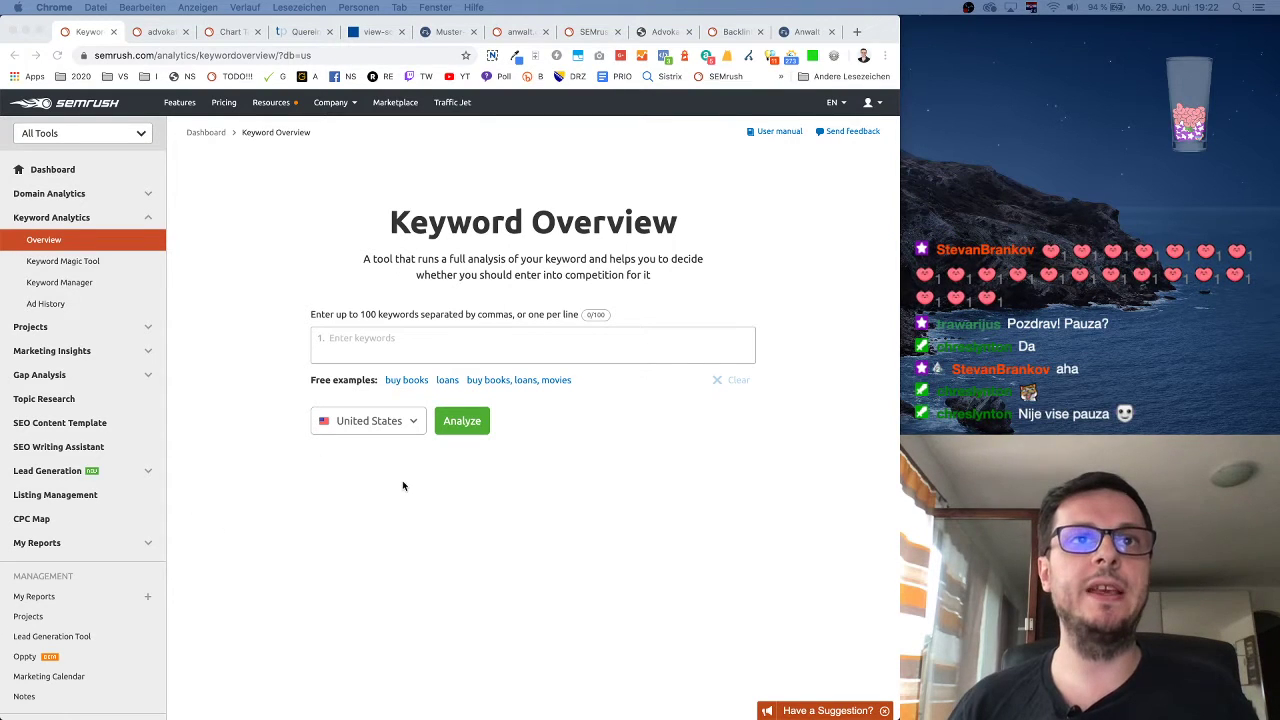
- Choose Germany as the country database for the keyword analysis
click(403, 486)
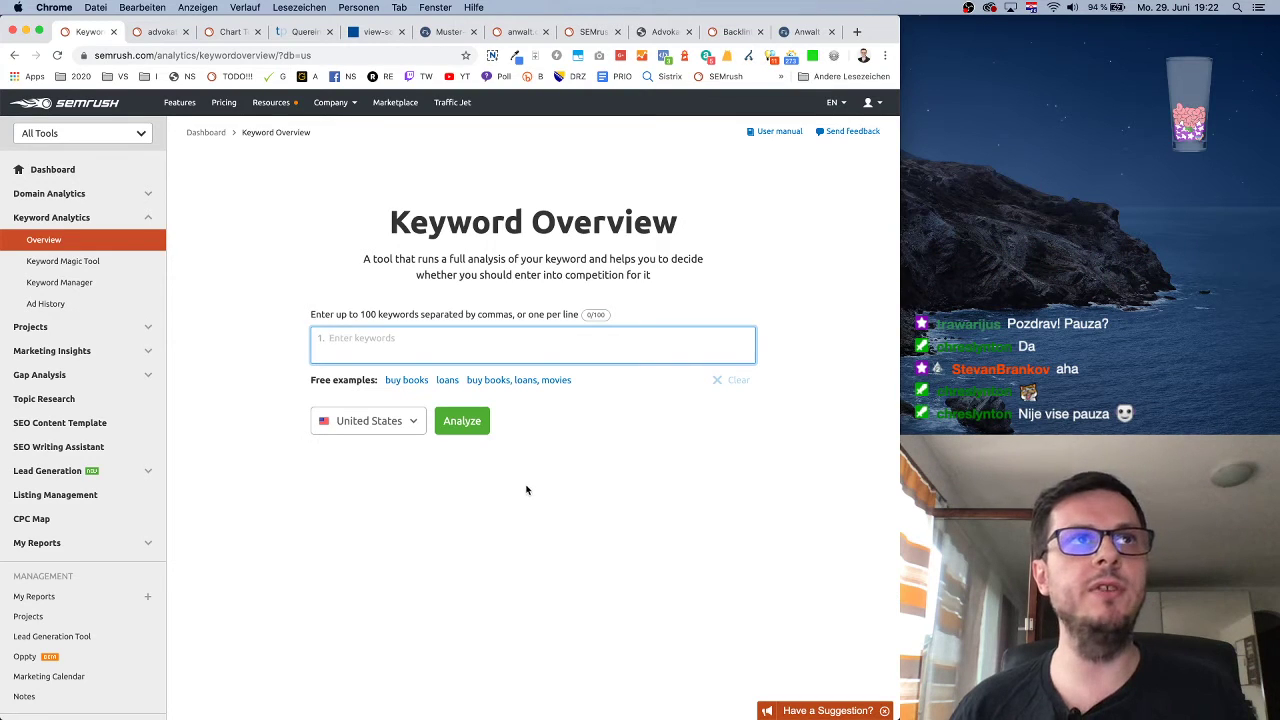
click(605, 467)
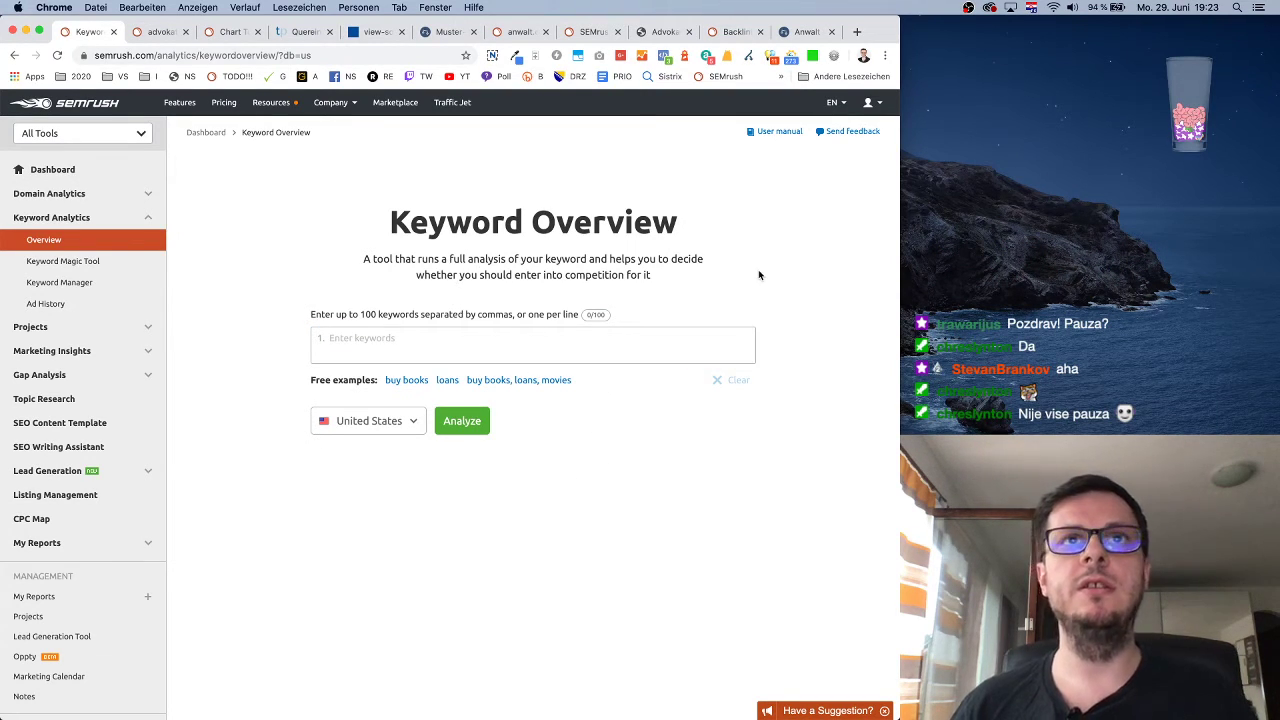
click(380, 424)
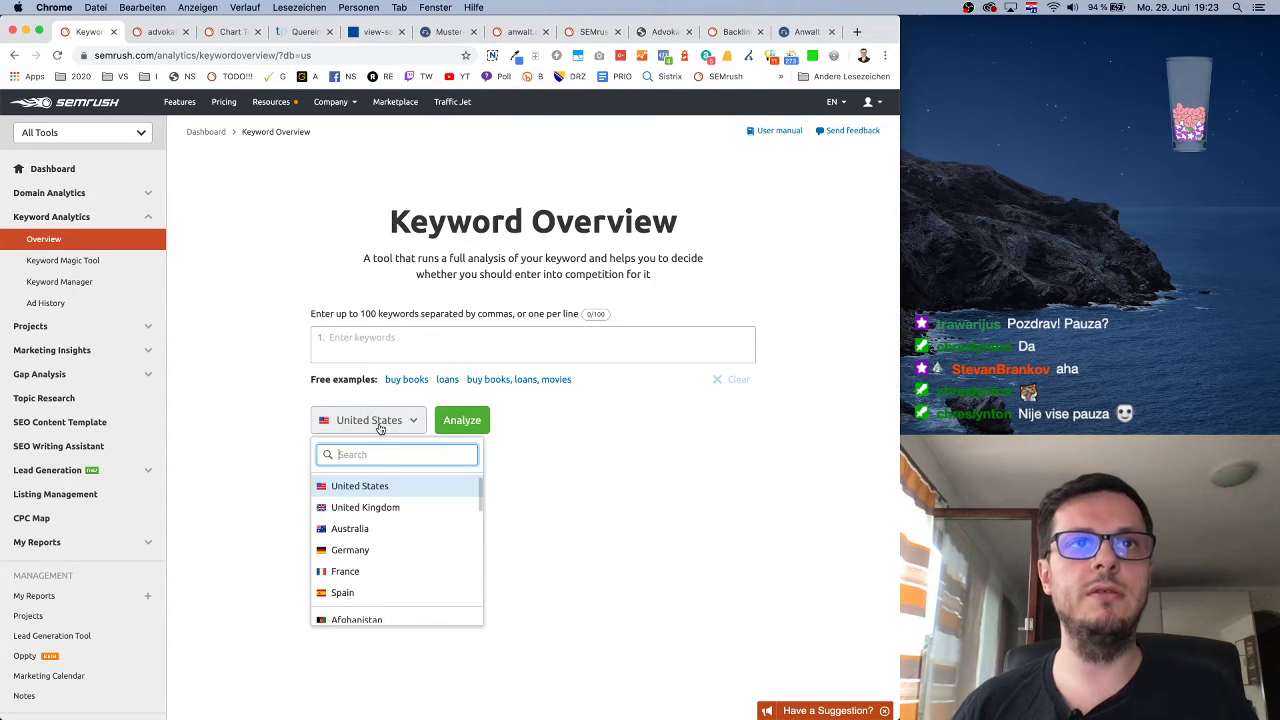
click(416, 551)
- Analyze the keyword "odvjetnik sarajevo" in the Bosnia and Herzegovina database
click(448, 345)
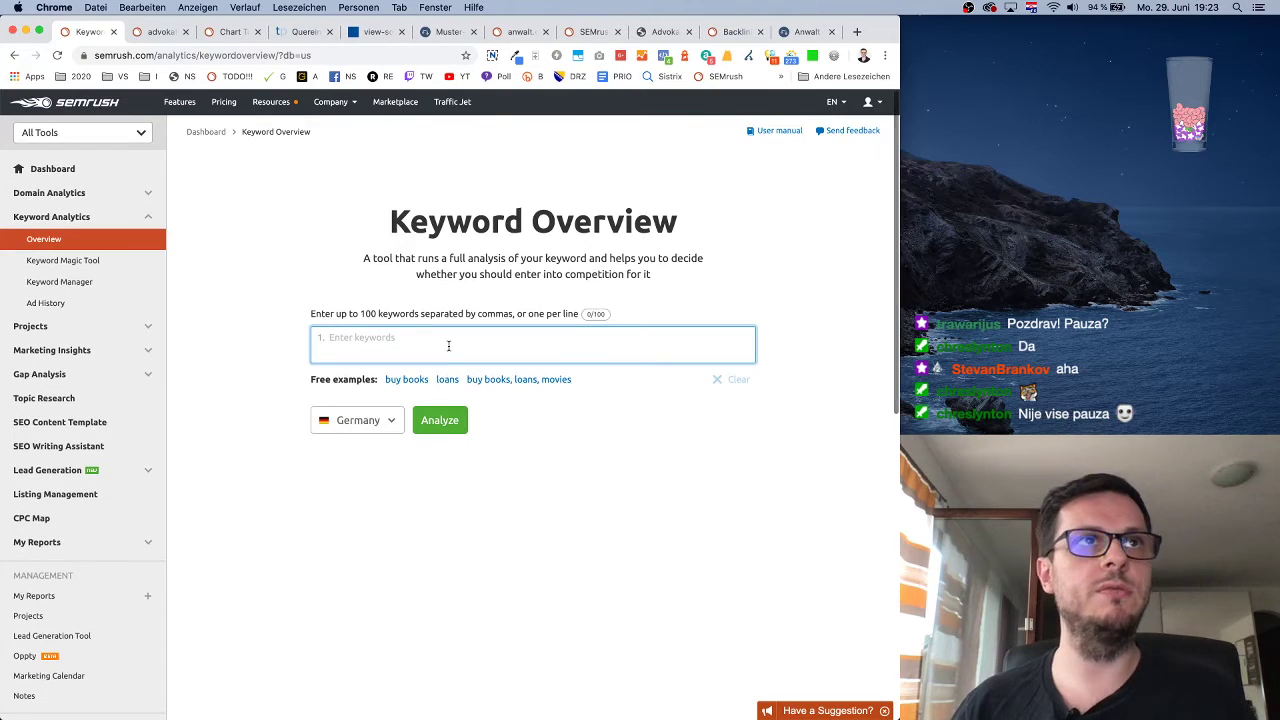
text(o)
key(BackSpace)
text(odvjetnik sarajevo)
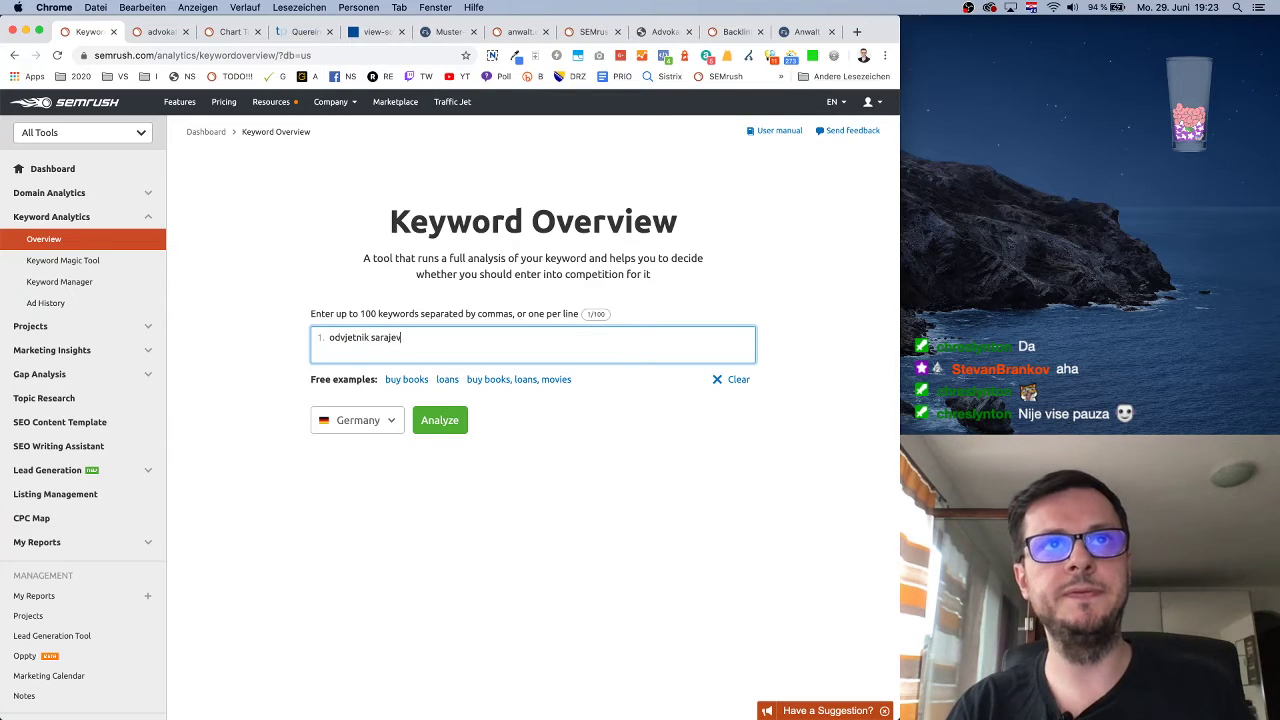
click(331, 420)
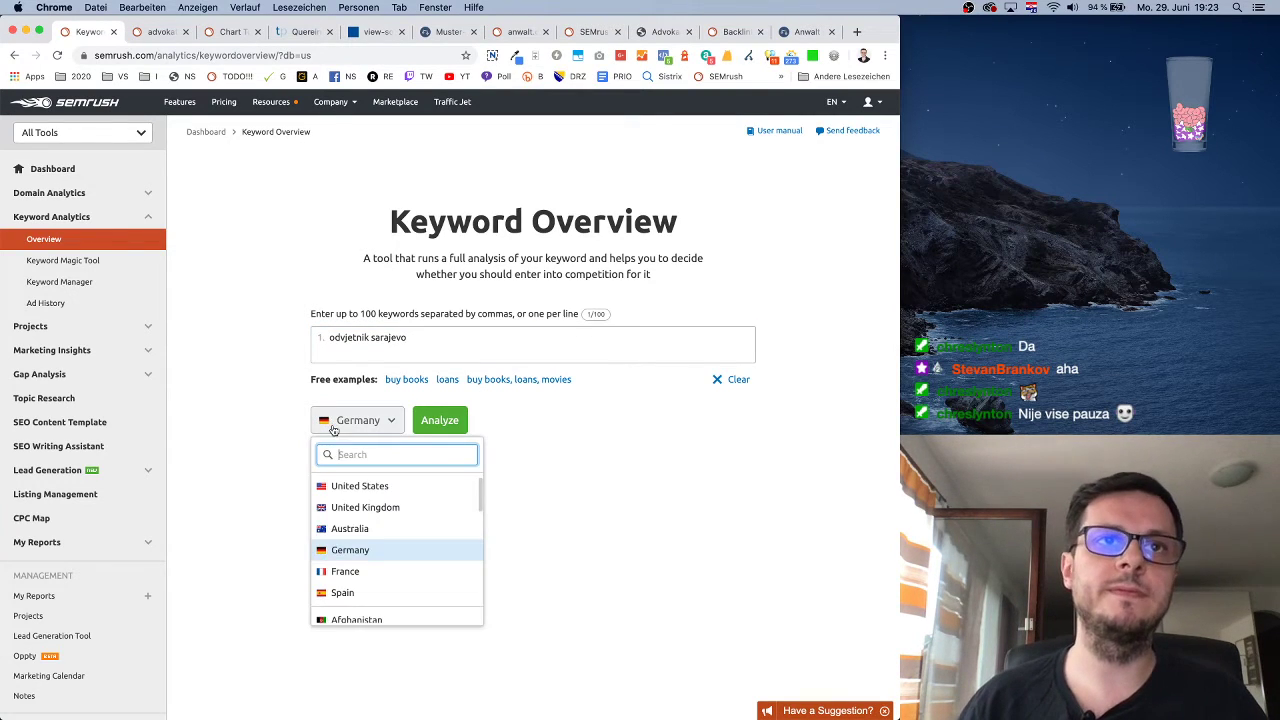
text(Bosn)
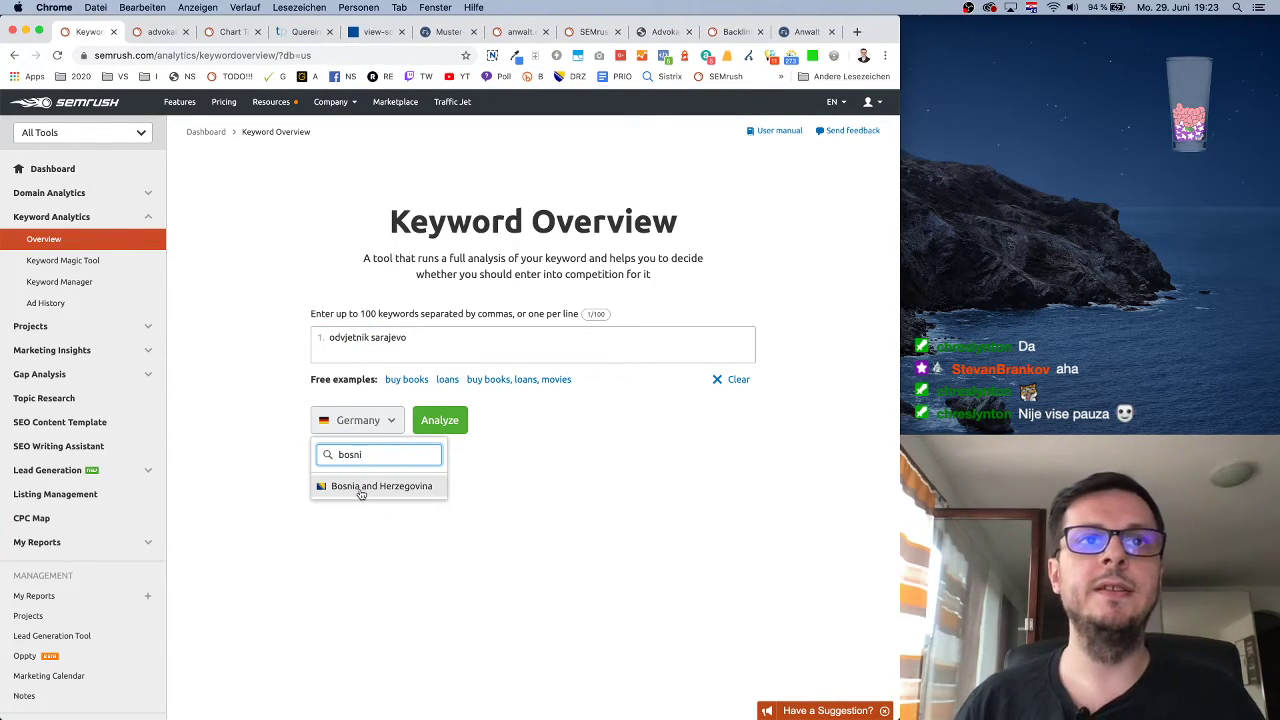
click(360, 487)
click(512, 420)
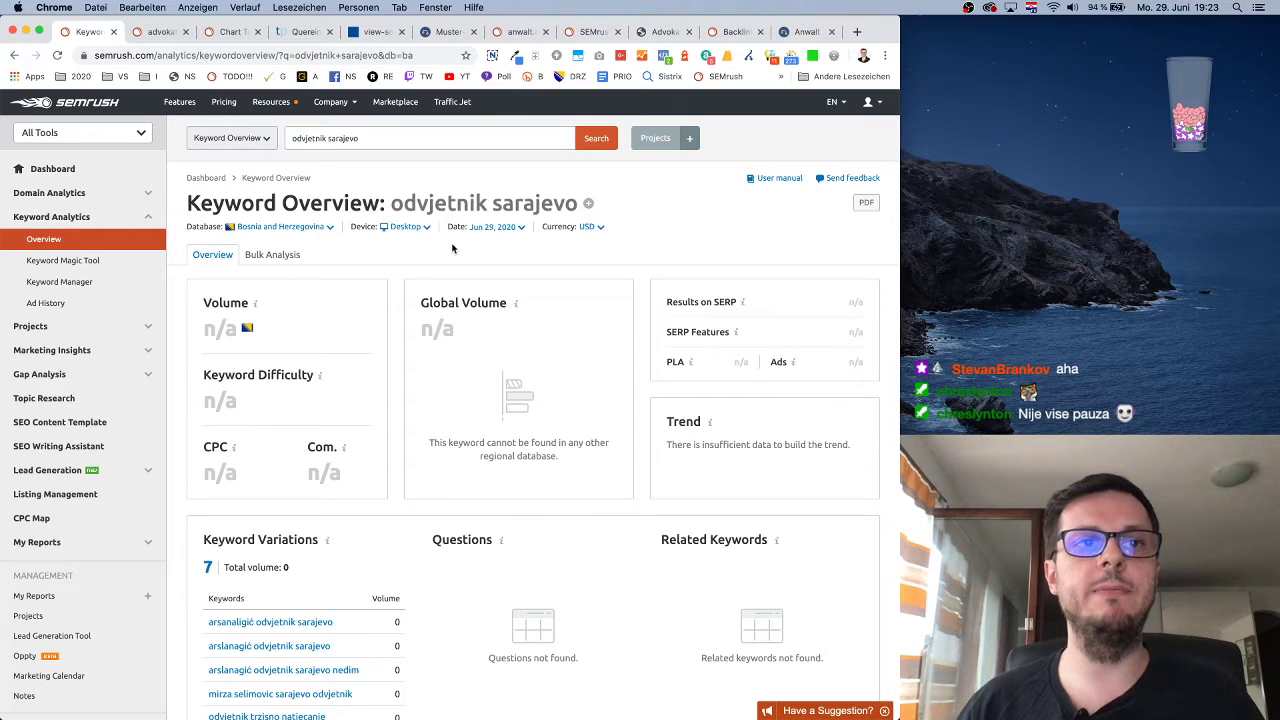
- Change the analyzed keyword to "advokat sarajevo" and run the keyword overview again
double_click(305, 138)
text(advokat)
key(Return)
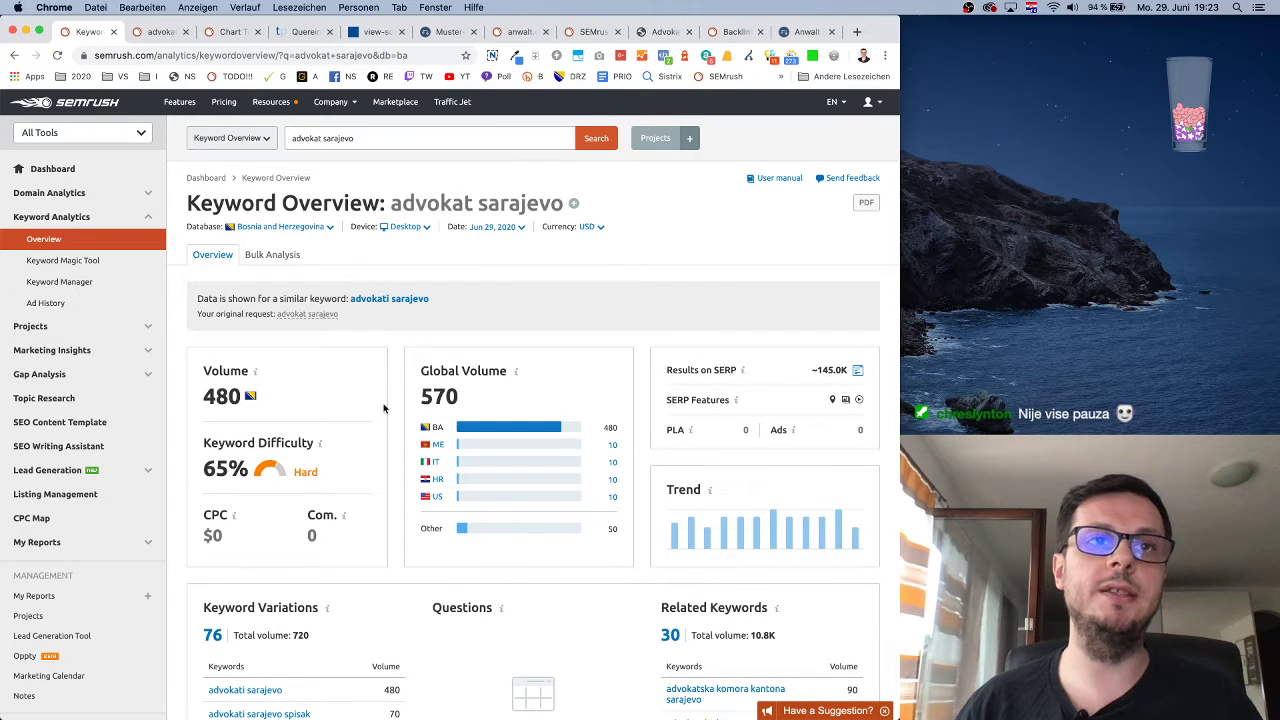
- Examine the search volume, keyword difficulty, keyword variations, related keywords and SERP results for "advokat sarajevo"
scroll(385, 408, down, 3)
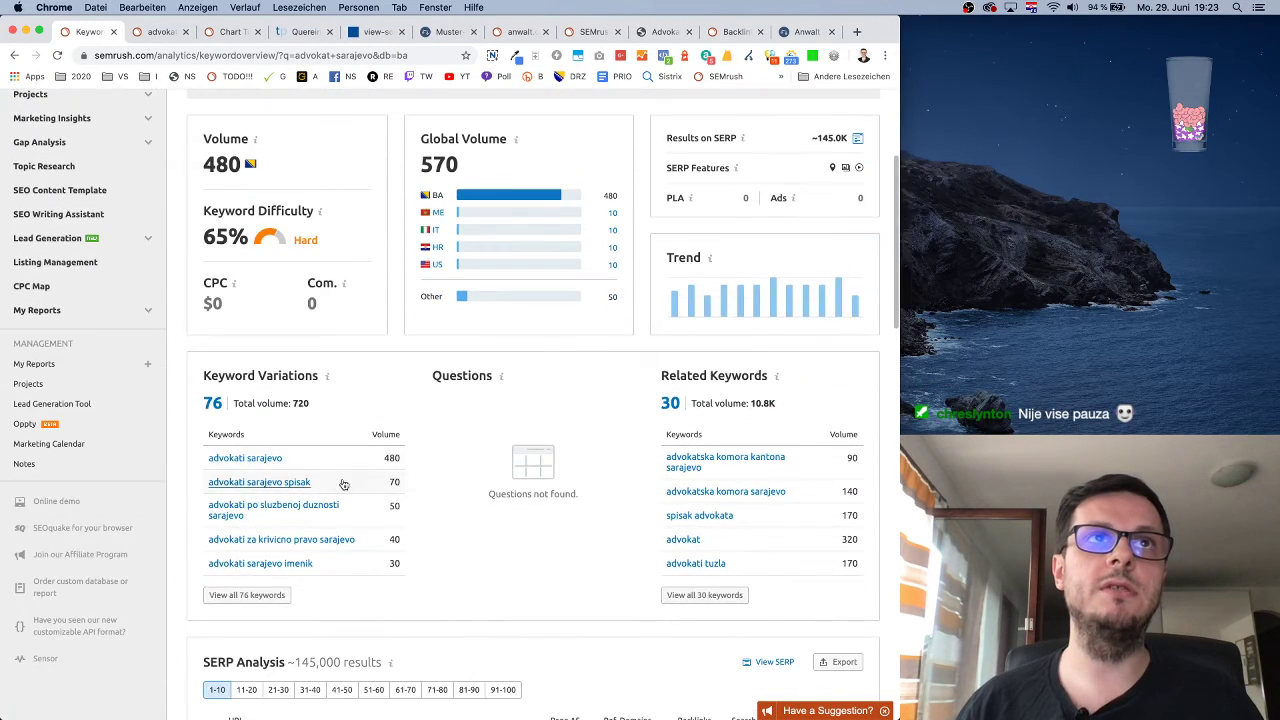
scroll(375, 430, up, 3)
scroll(366, 458, down, 3)
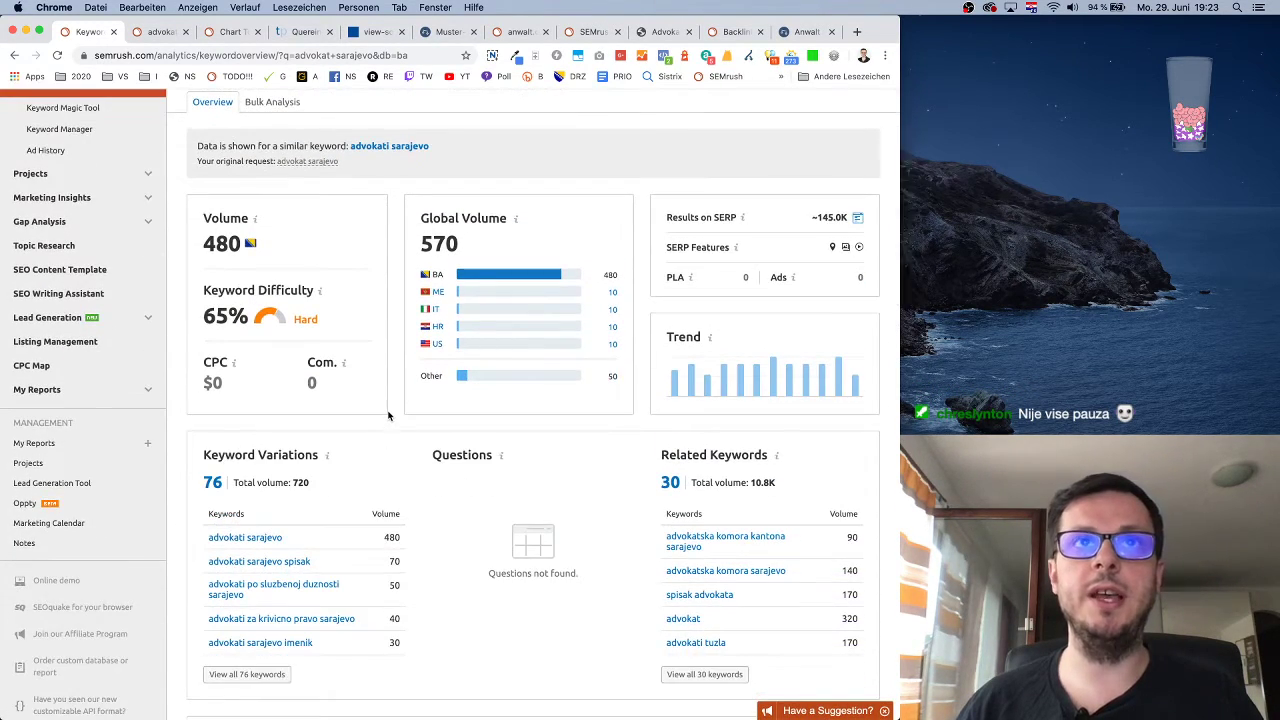
scroll(388, 412, up, 3)
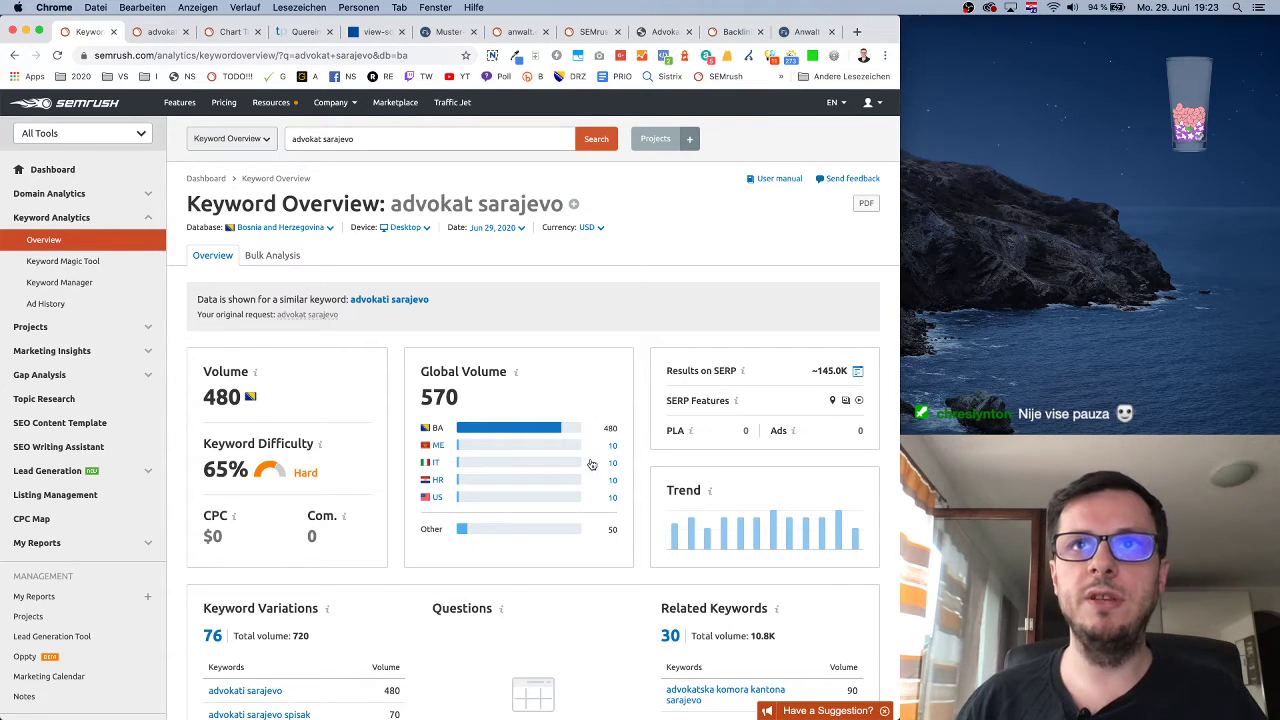
scroll(605, 410, down, 1)
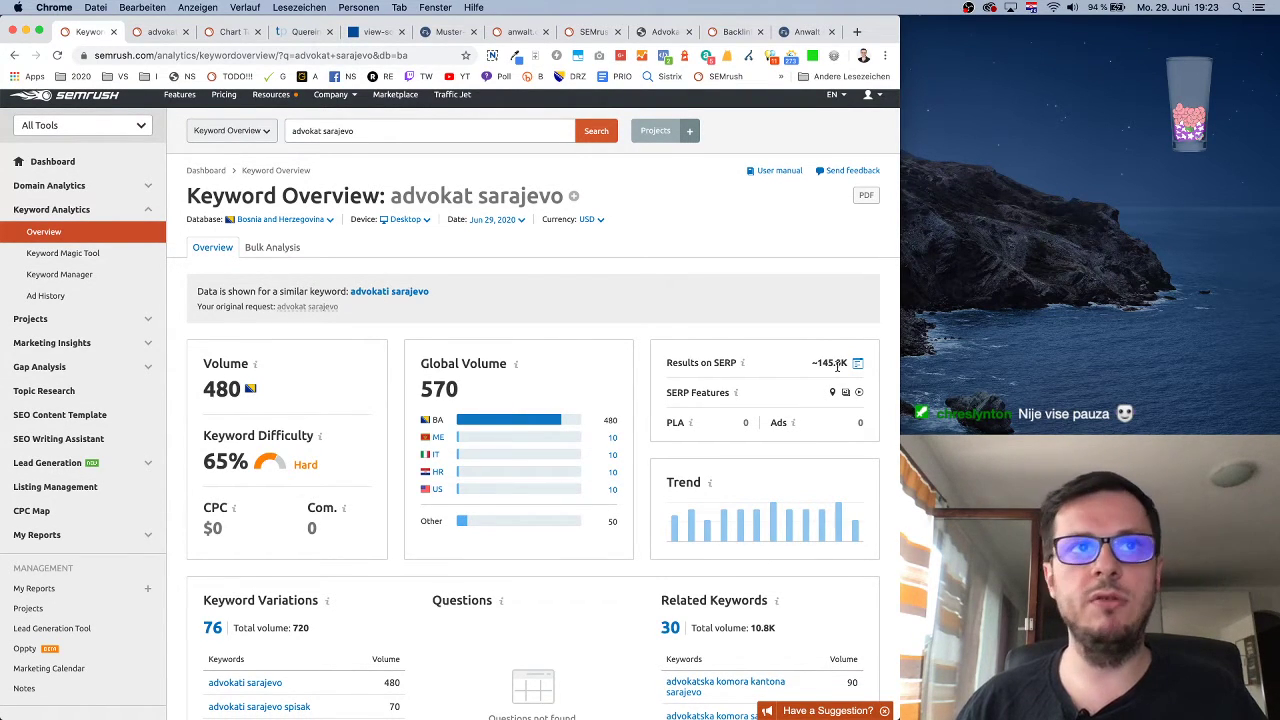
scroll(858, 367, down, 1)
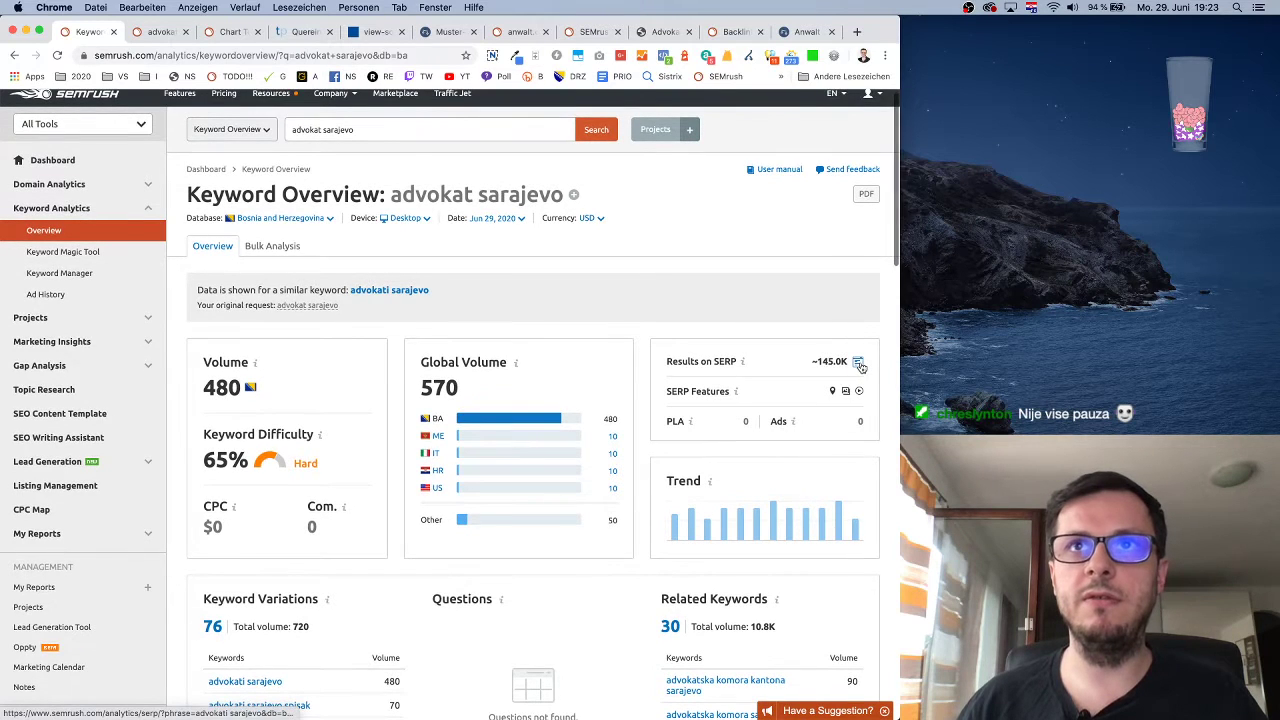
mouse_move(744, 362)
scroll(745, 363, down, 1)
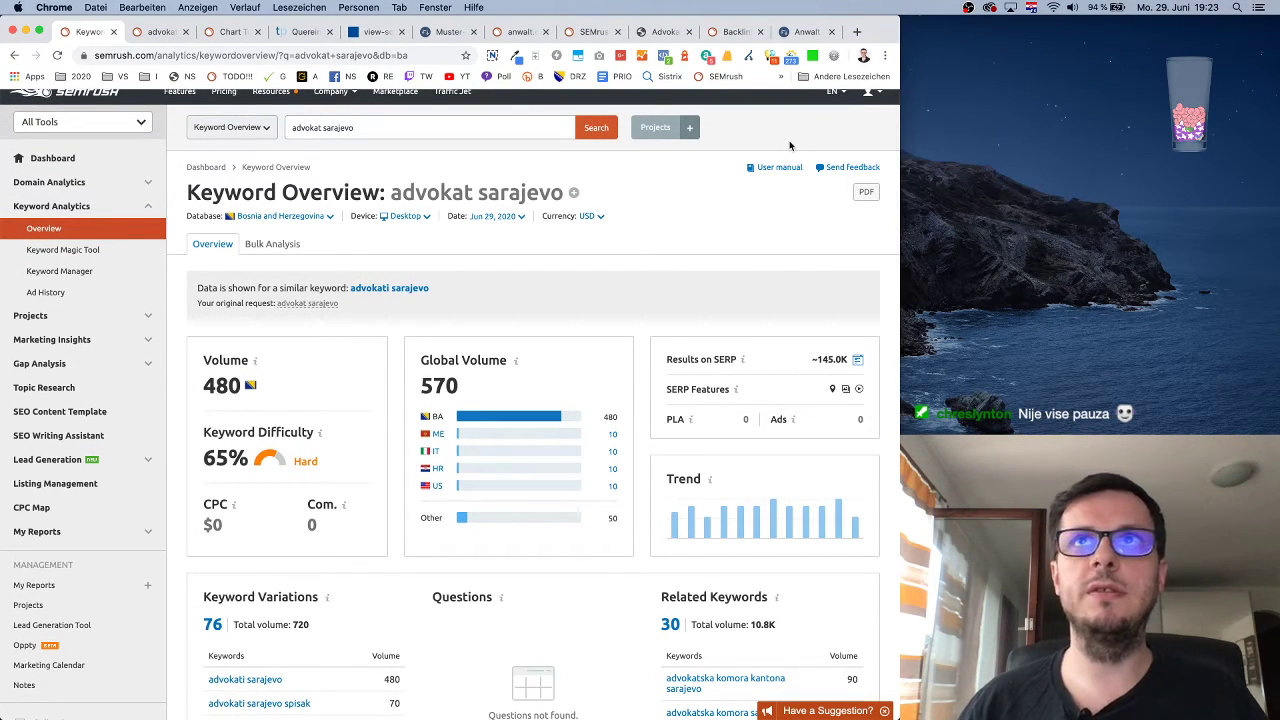
- Open google.ba in a new tab and search for "advokat sarajevo"
click(857, 31)
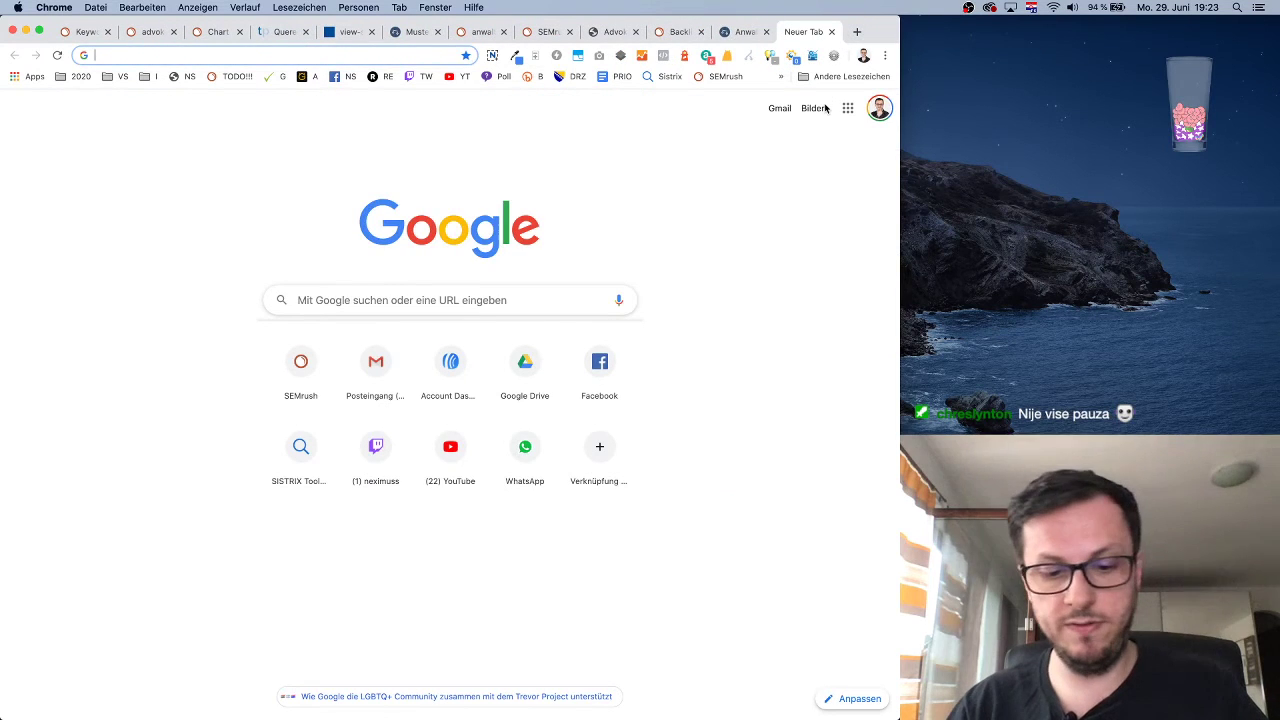
text(google.ba)
key(Return)
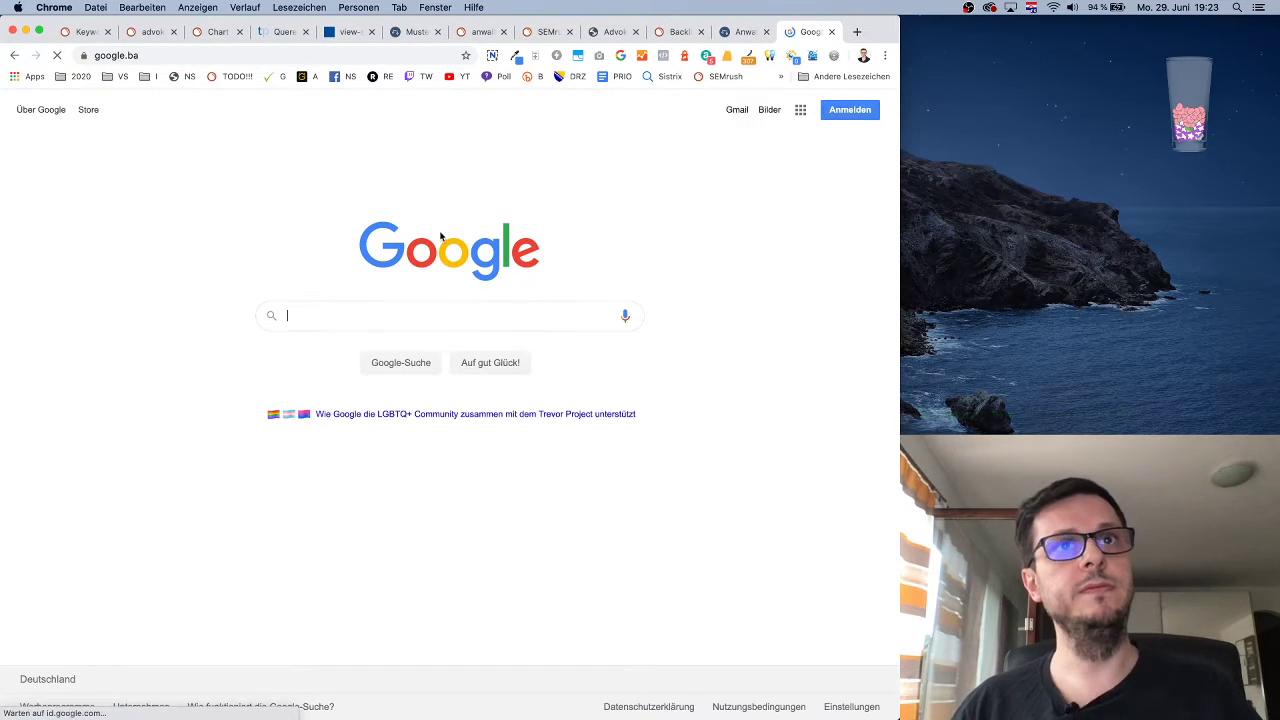
click(400, 308)
text(advokat sarajevo)
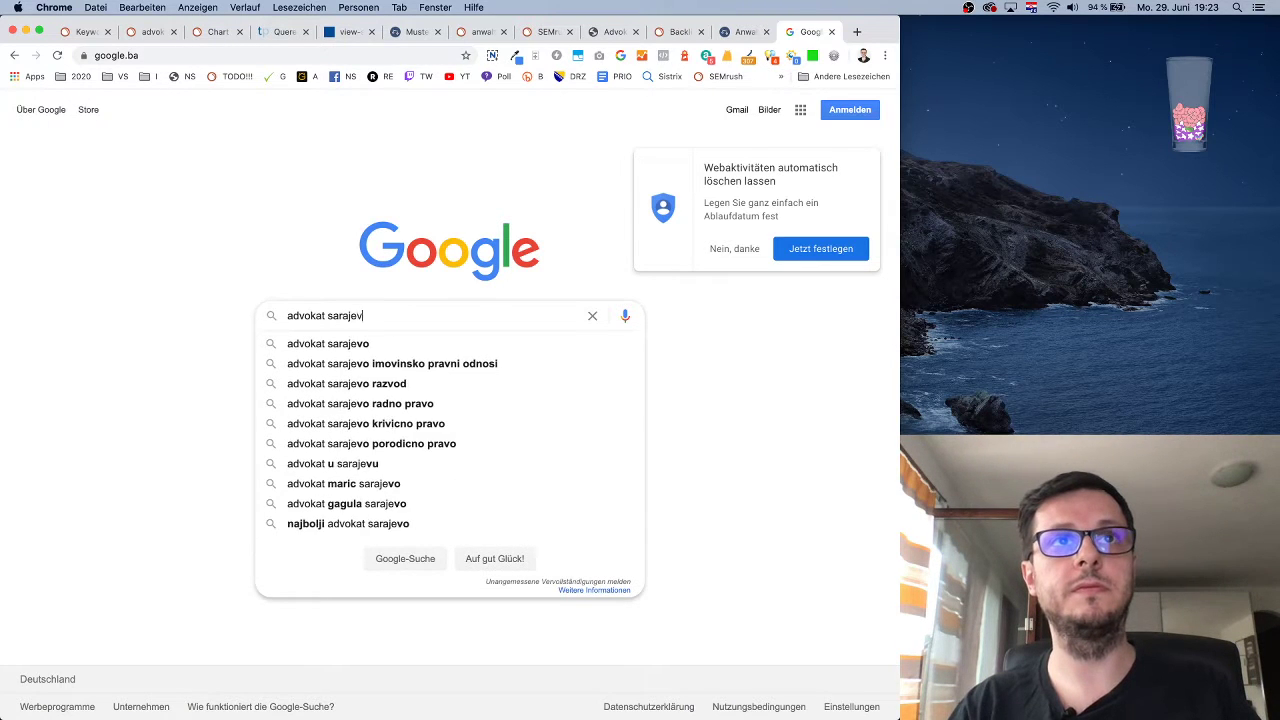
key(Return)
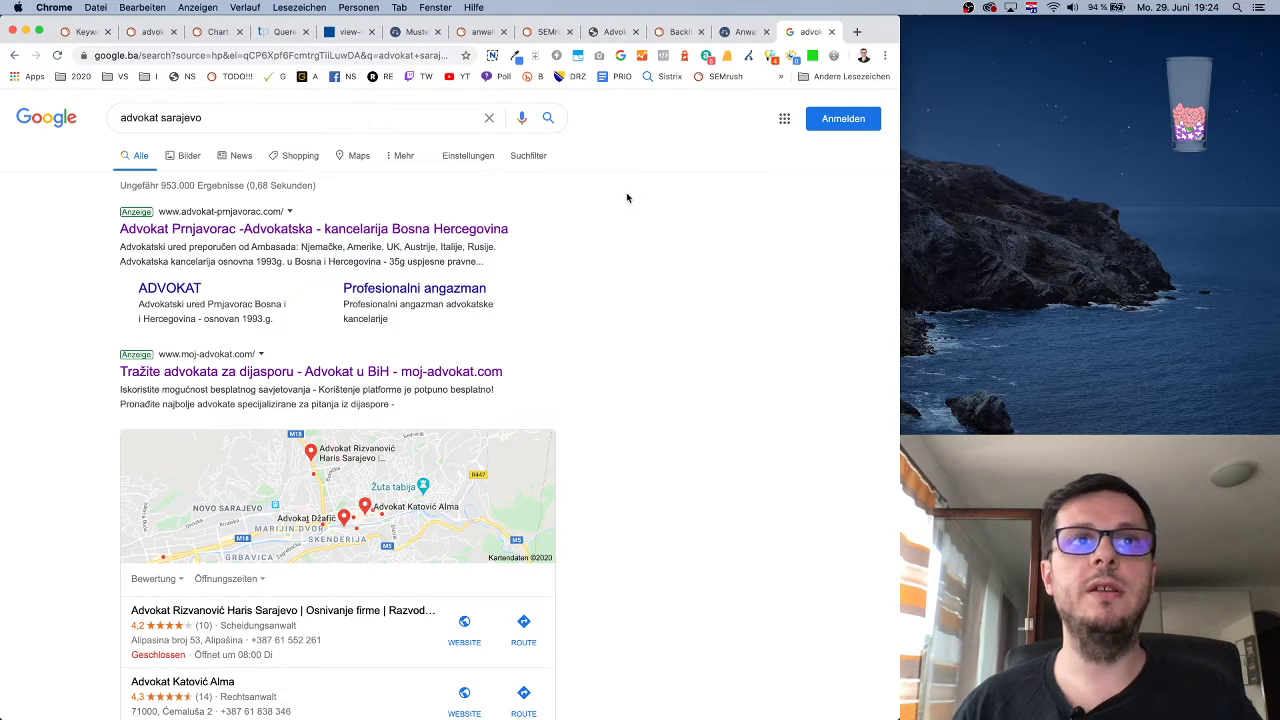
- Inspect the ads and map listings in the Google results for "advokat sarajevo" and check the search address
scroll(532, 516, down, 2)
scroll(536, 513, up, 2)
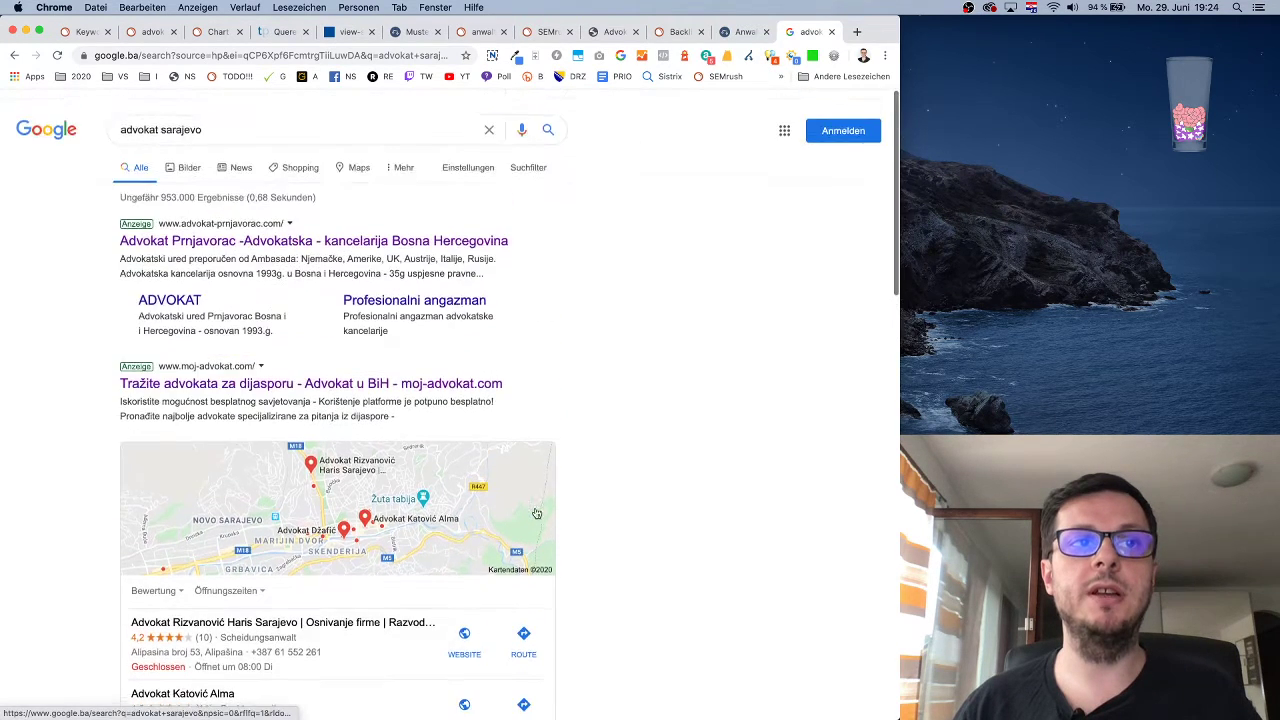
scroll(536, 513, down, 1)
click(389, 55)
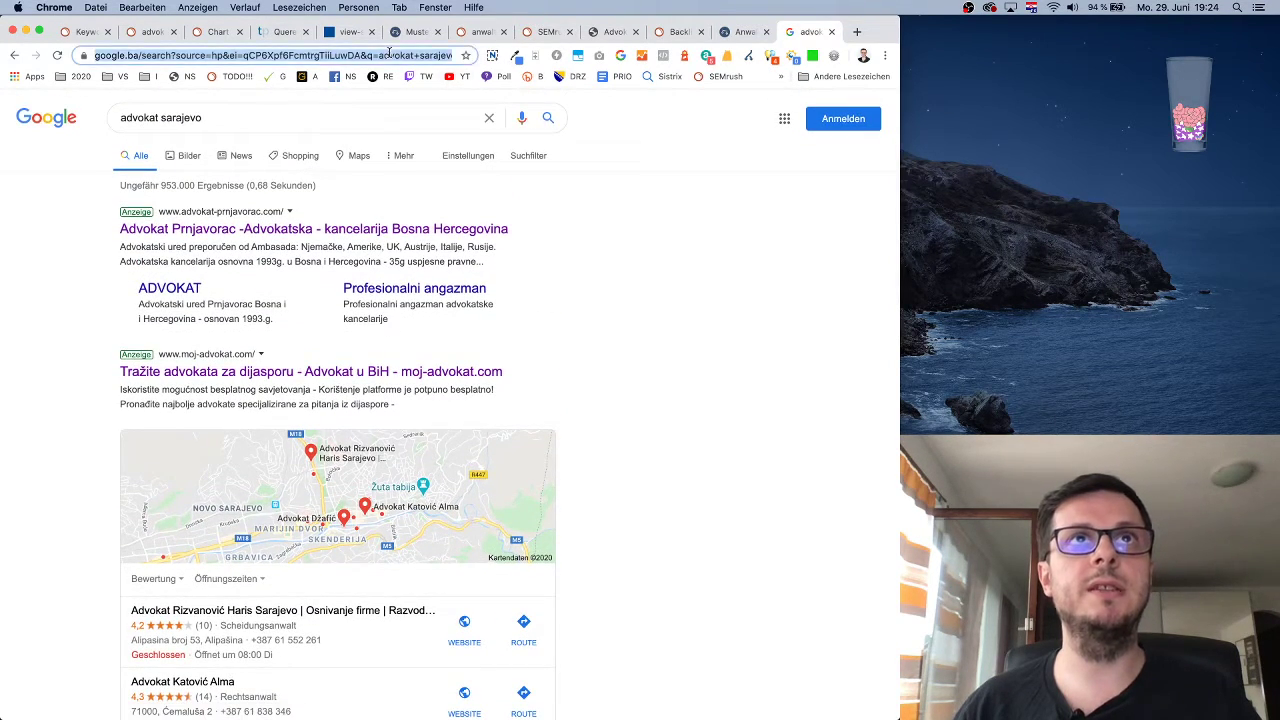
click(591, 228)
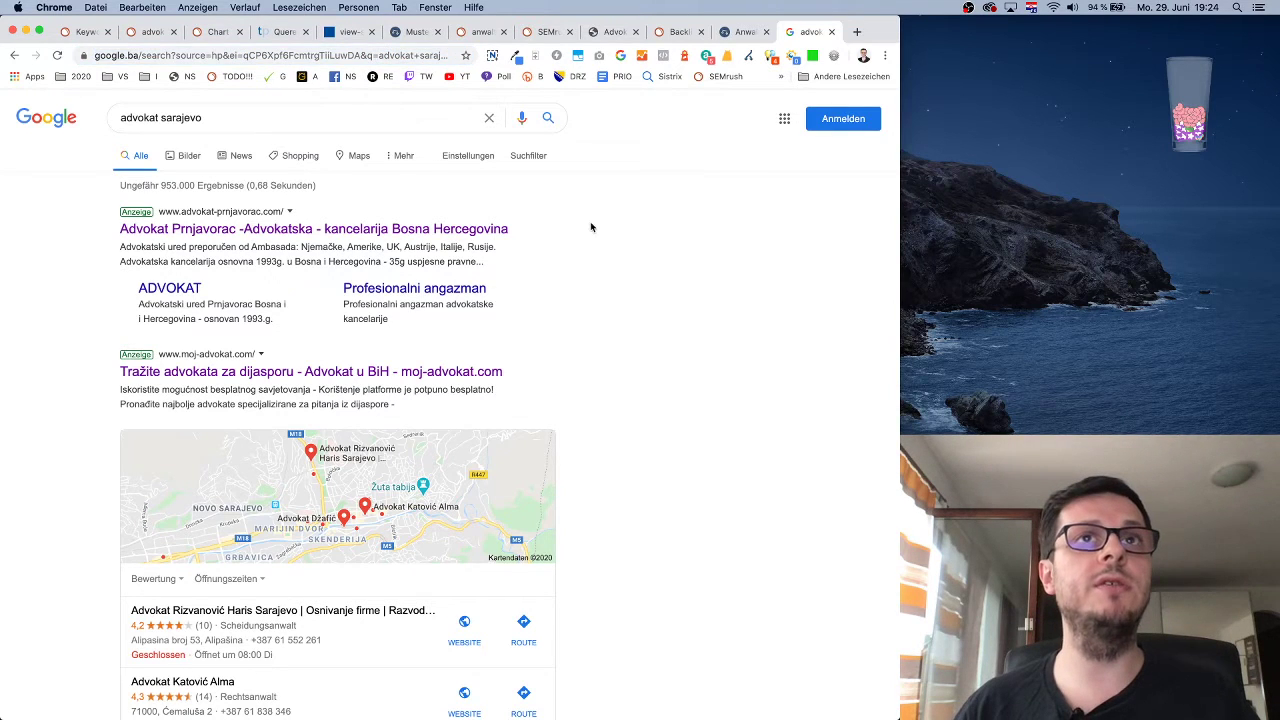
- Append the parameters hl=bs, gl=ba and pws=0 to the Google search address and reload the "advokat sarajevo" results
click(284, 55)
key(Right)
text(&)
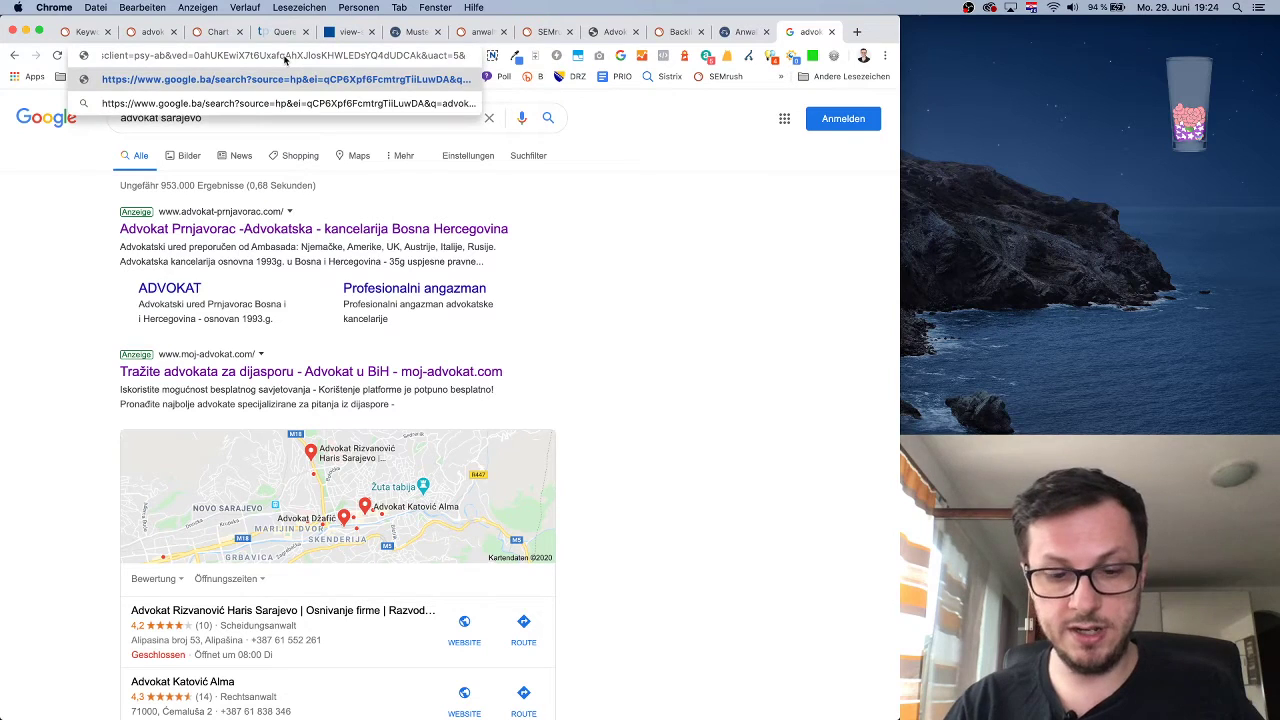
text(hl=bs&)
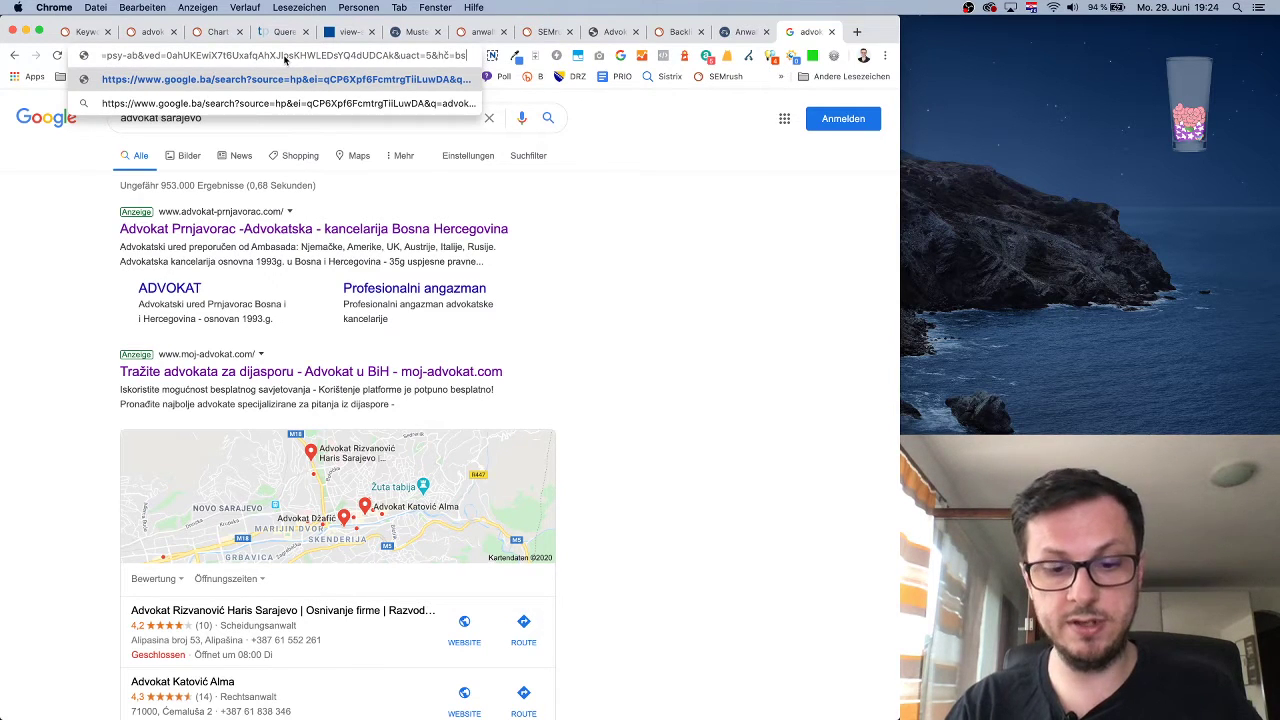
key(BackSpace)
key(BackSpace)
key(BackSpace)
key(BackSpace)
key(BackSpace)
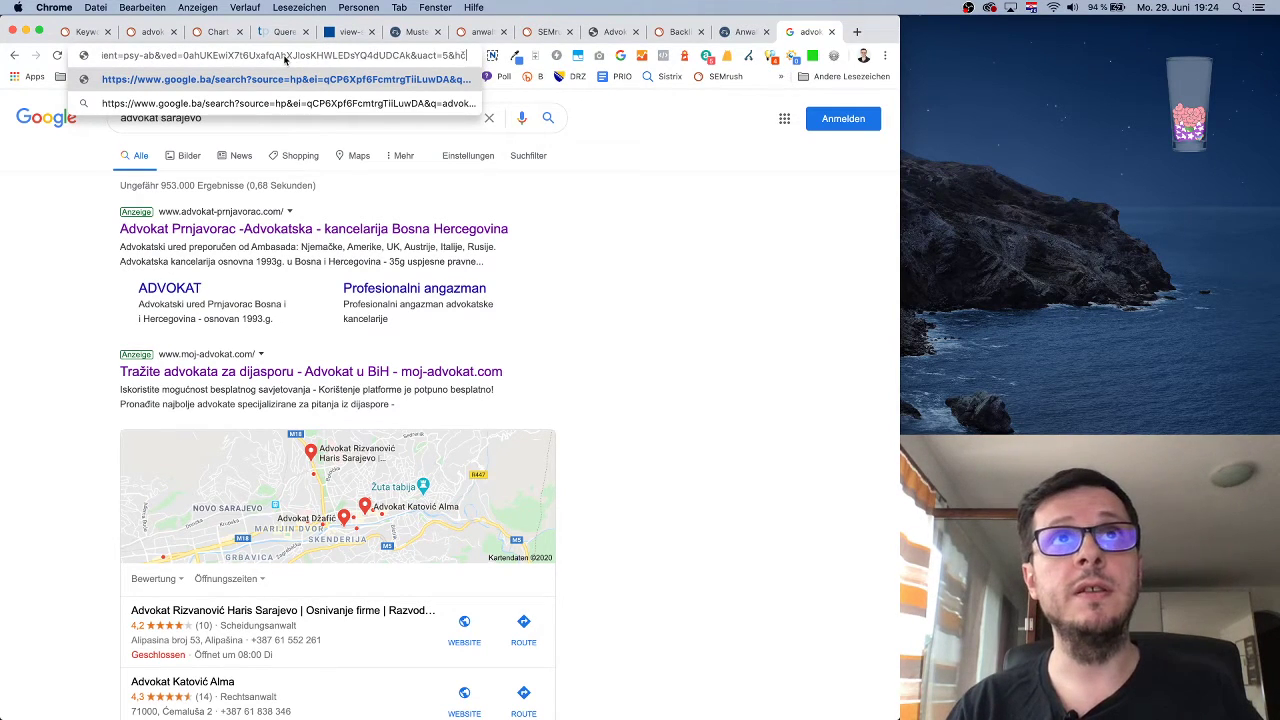
text(l=bs)
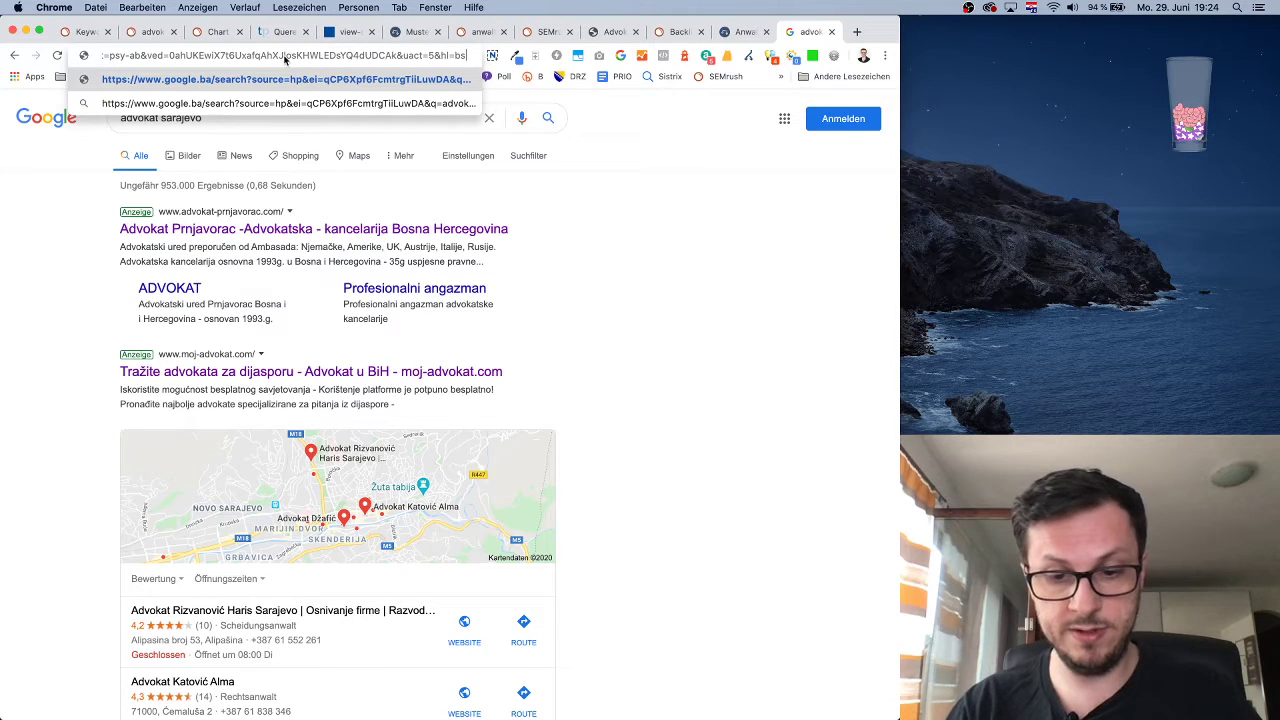
text(&gl)
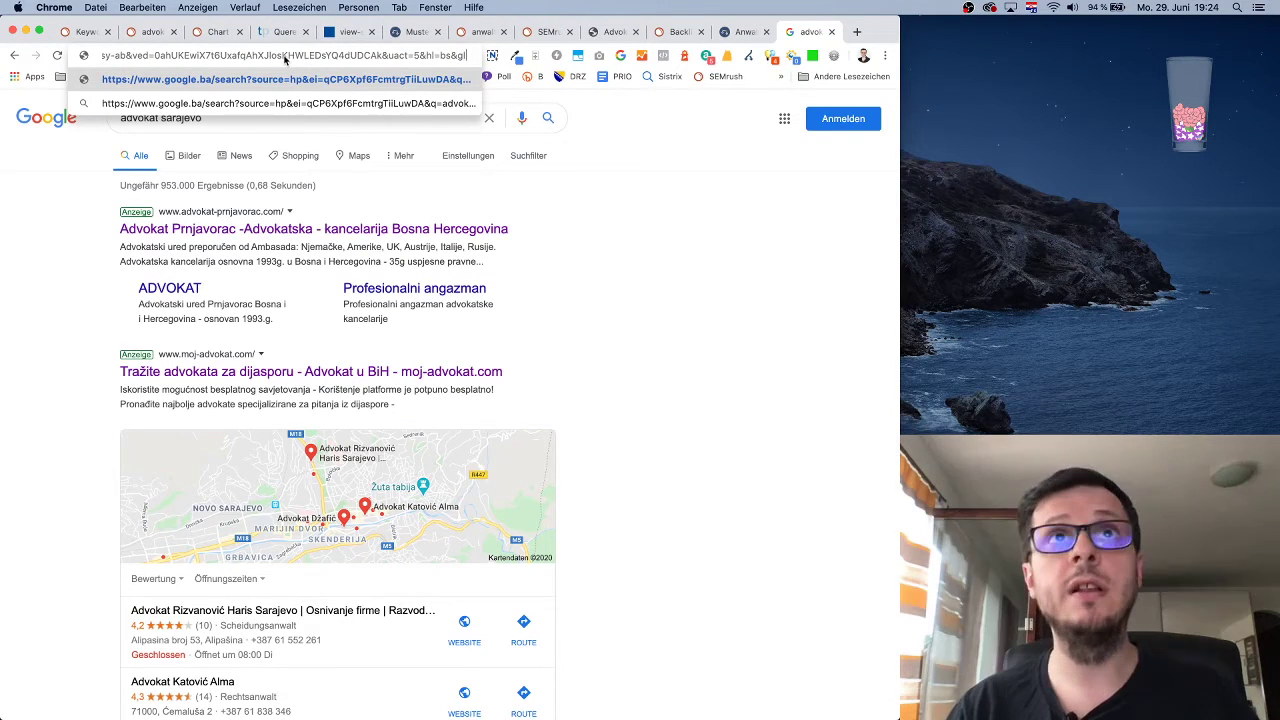
text(=ba&)
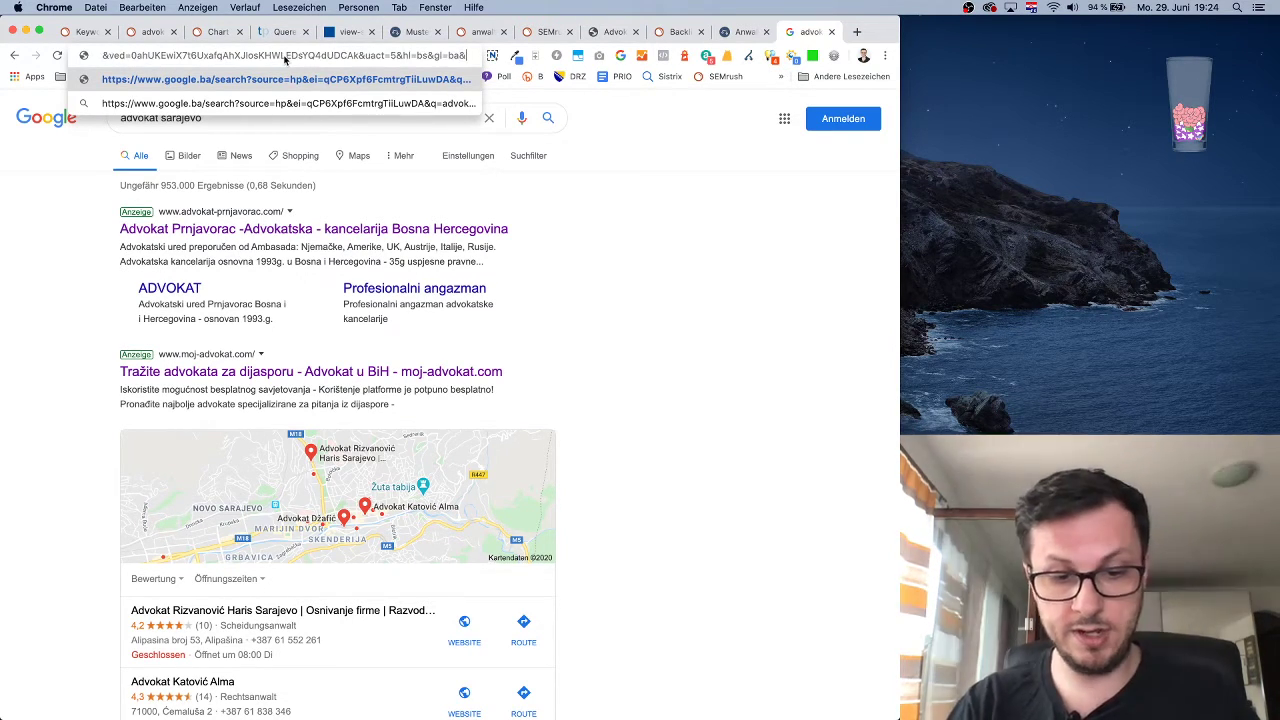
key(Return)
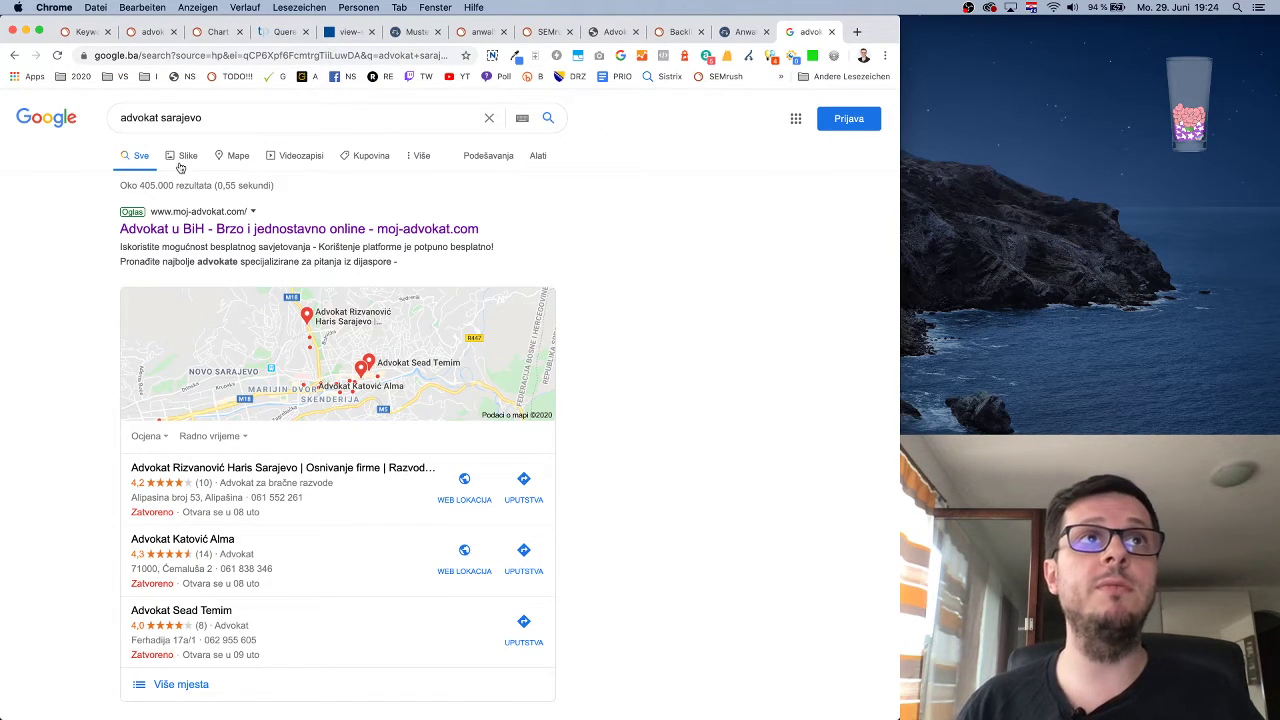
- Search Google for the exact phrase "advokat sarajevo" by enclosing the query in quotation marks
click(205, 120)
text(")
text(")
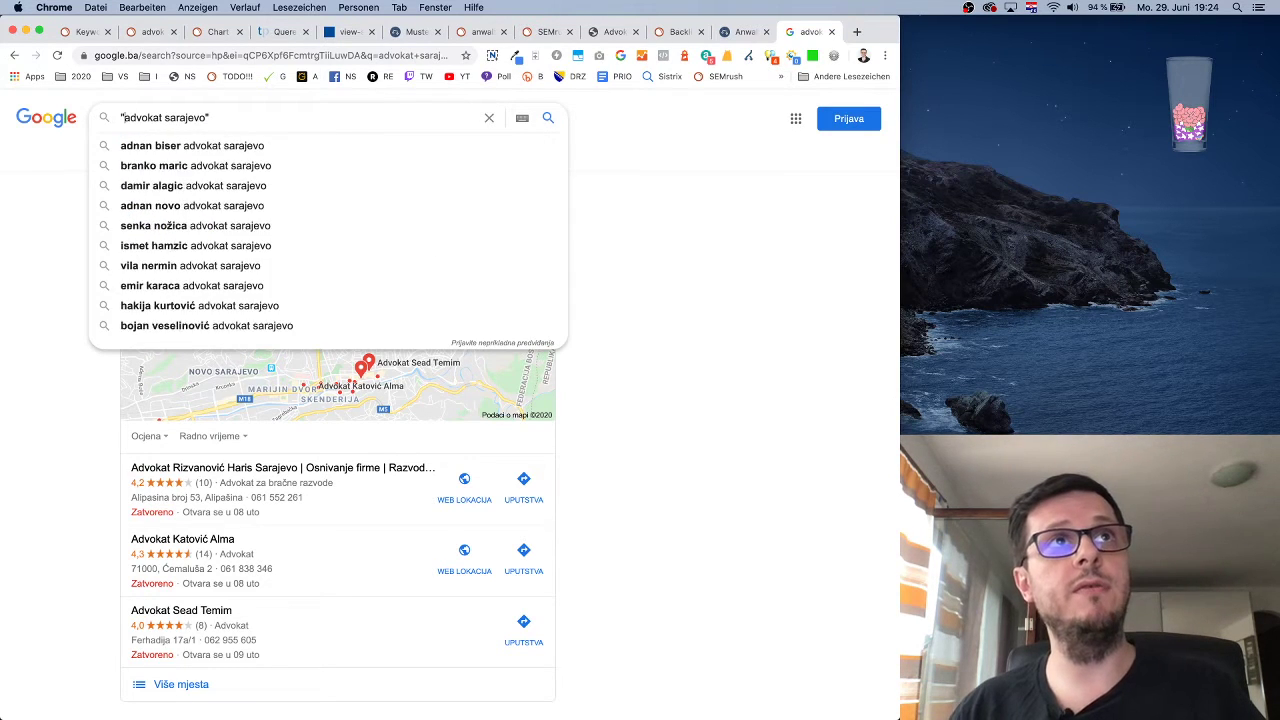
key(Return)
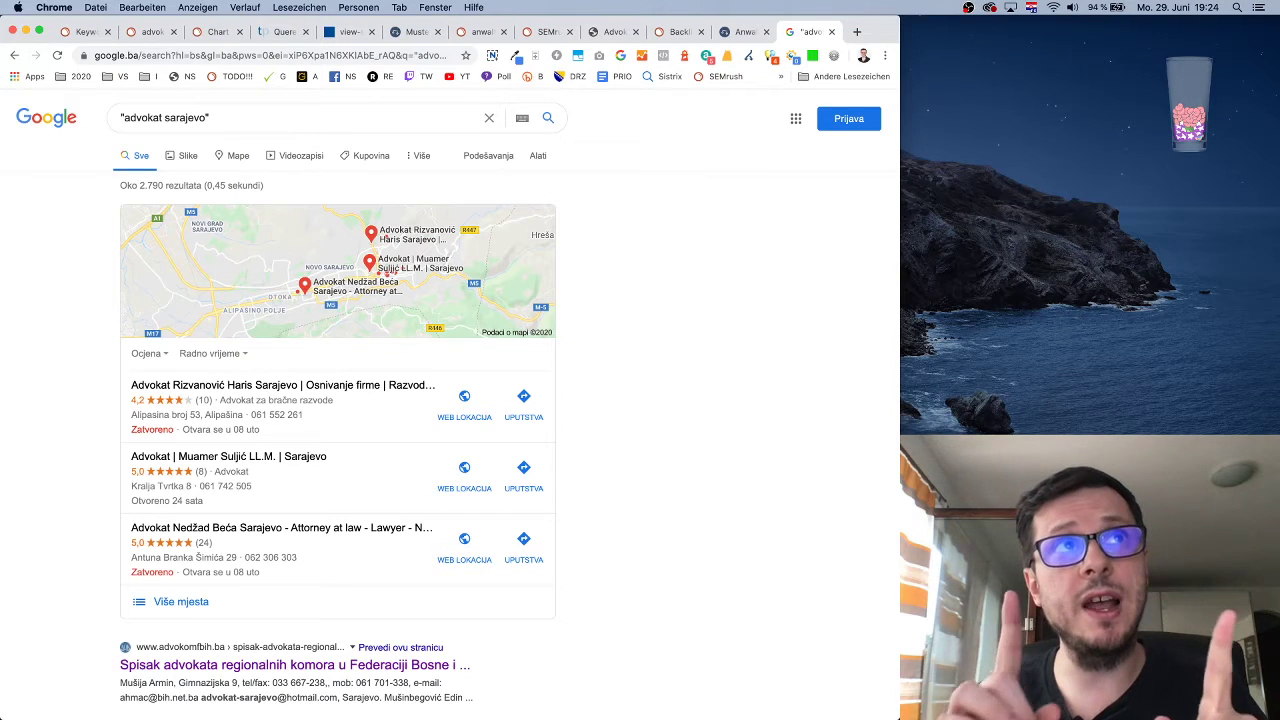
- Check the exact-phrase result count and restrict the search to page titles with intitle:"advokat sarajevo"
drag(138, 185, 173, 183)
click(162, 184)
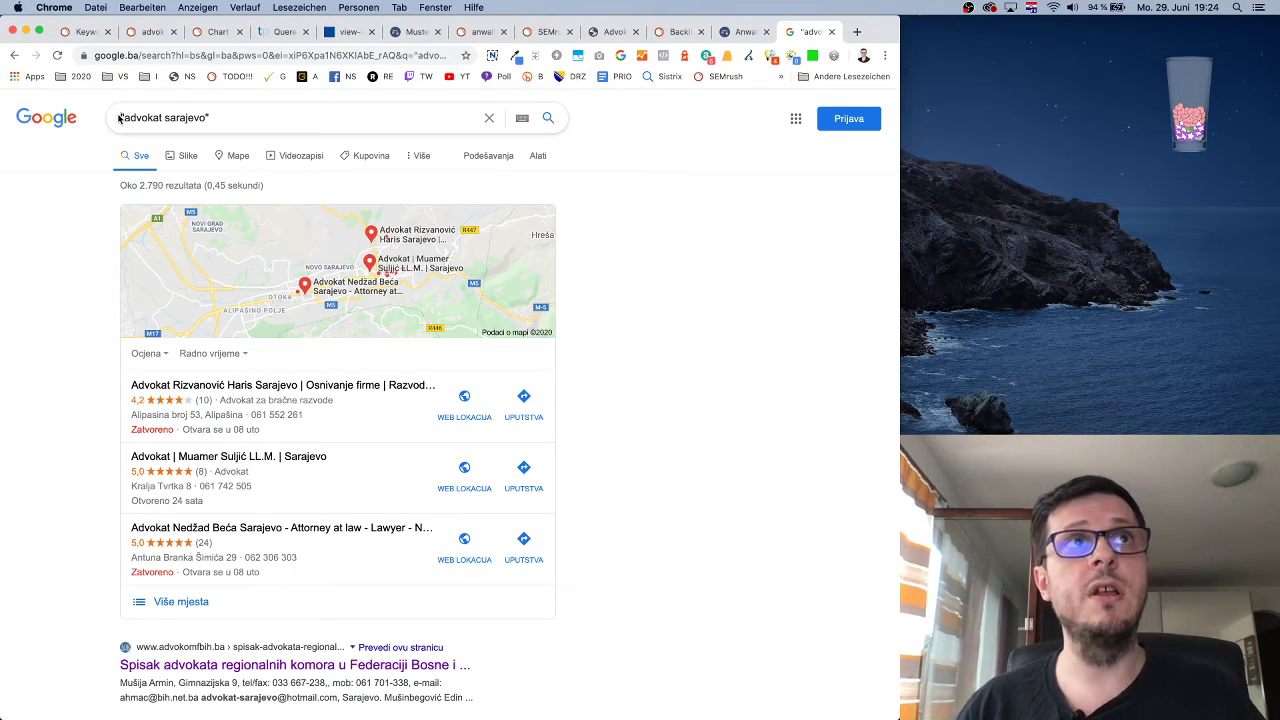
text(intitle:)
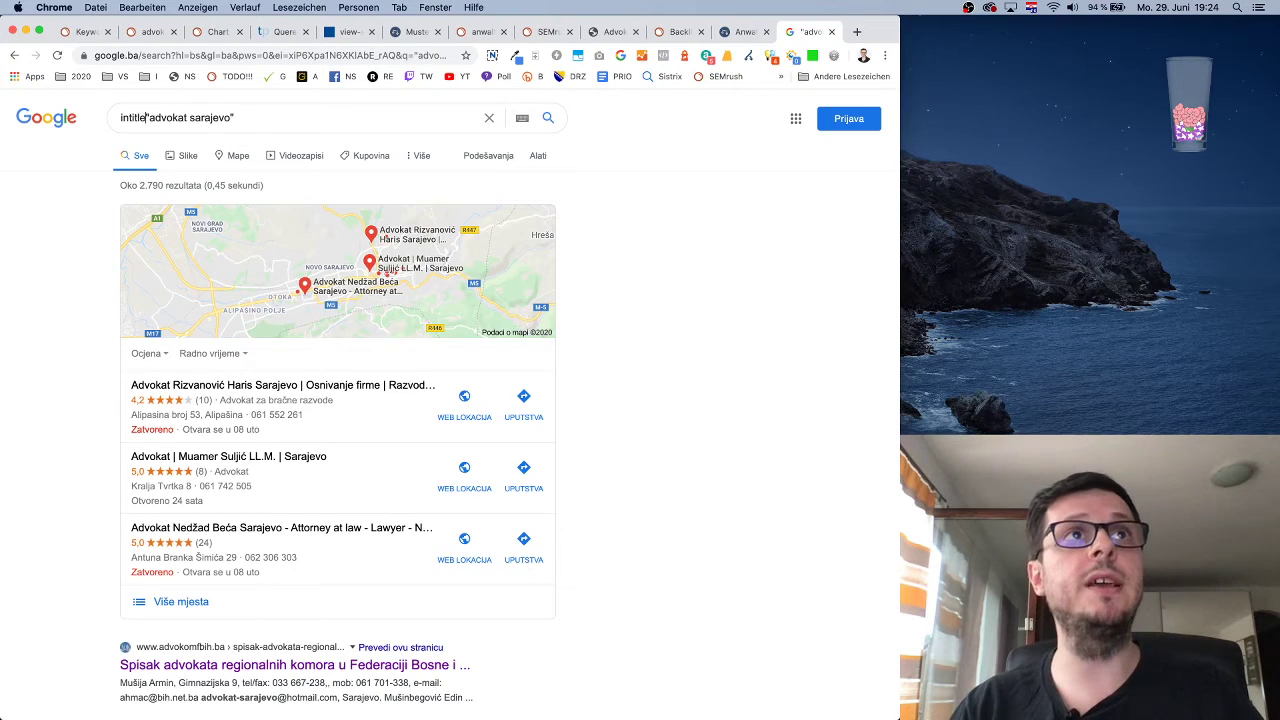
key(Return)
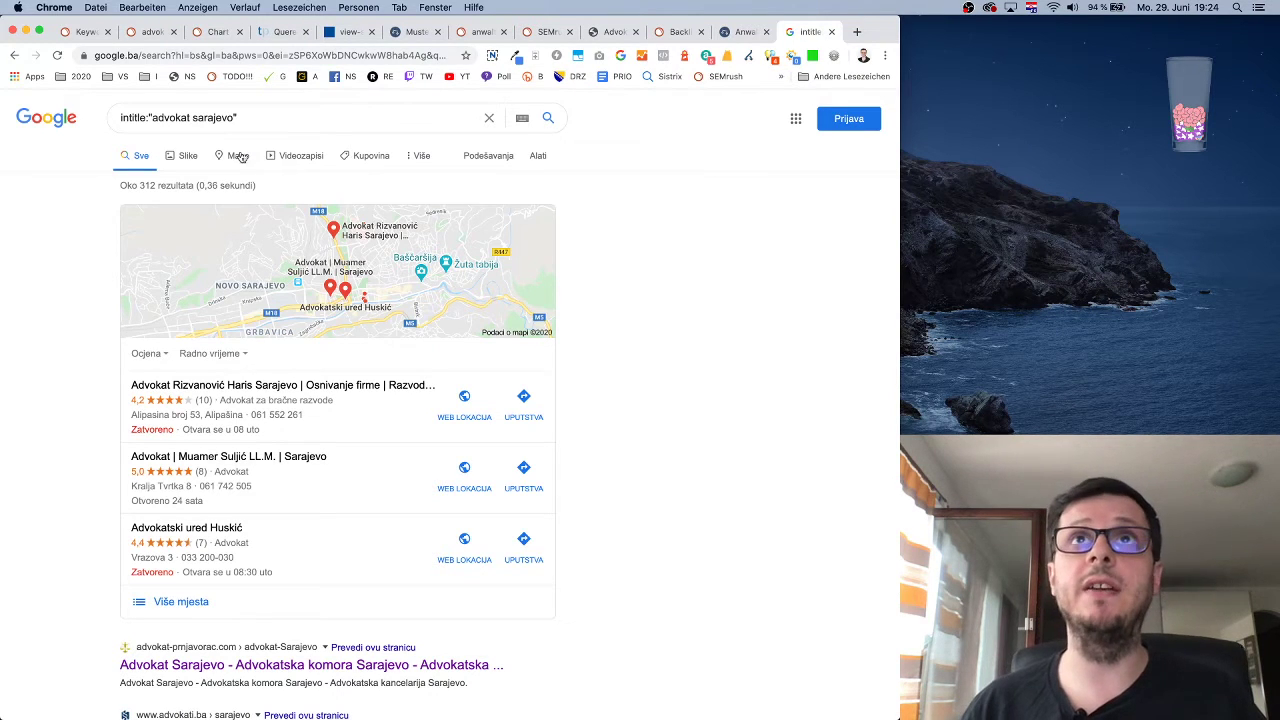
- Compare the SERP data in SEMrush's keyword overview with the Google title-search results for "advokat sarajevo"
click(80, 34)
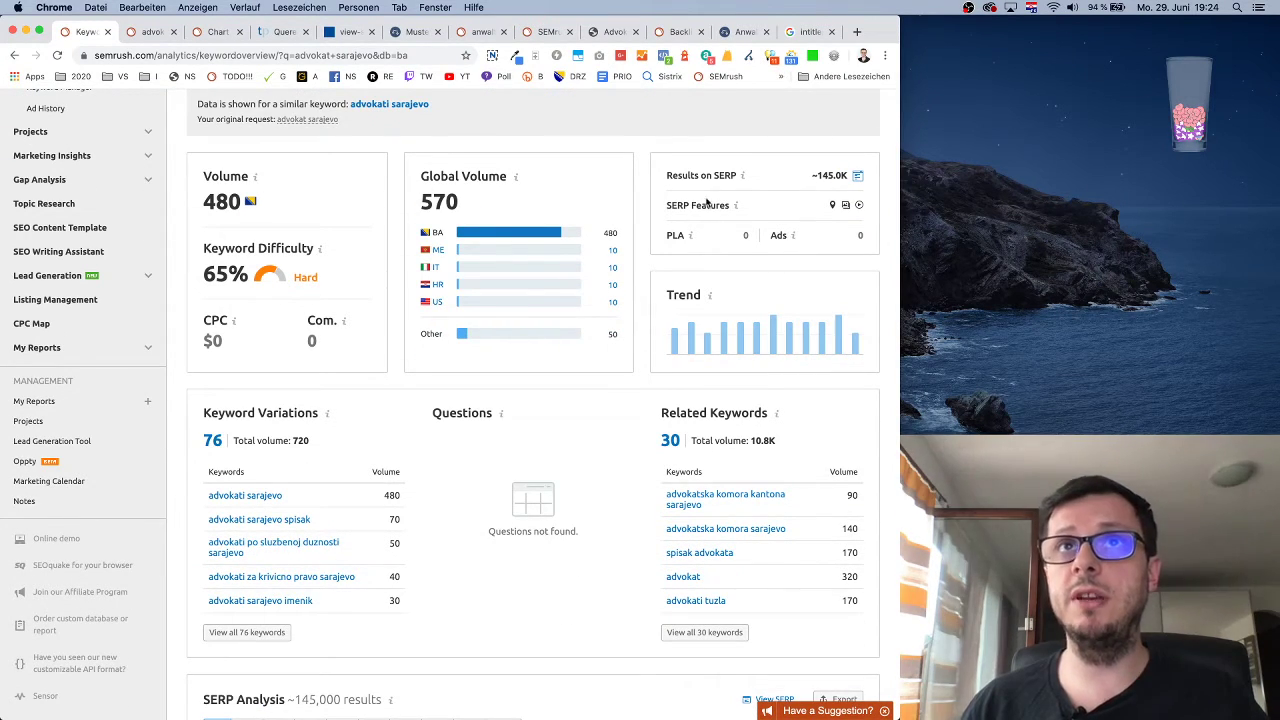
mouse_move(834, 205)
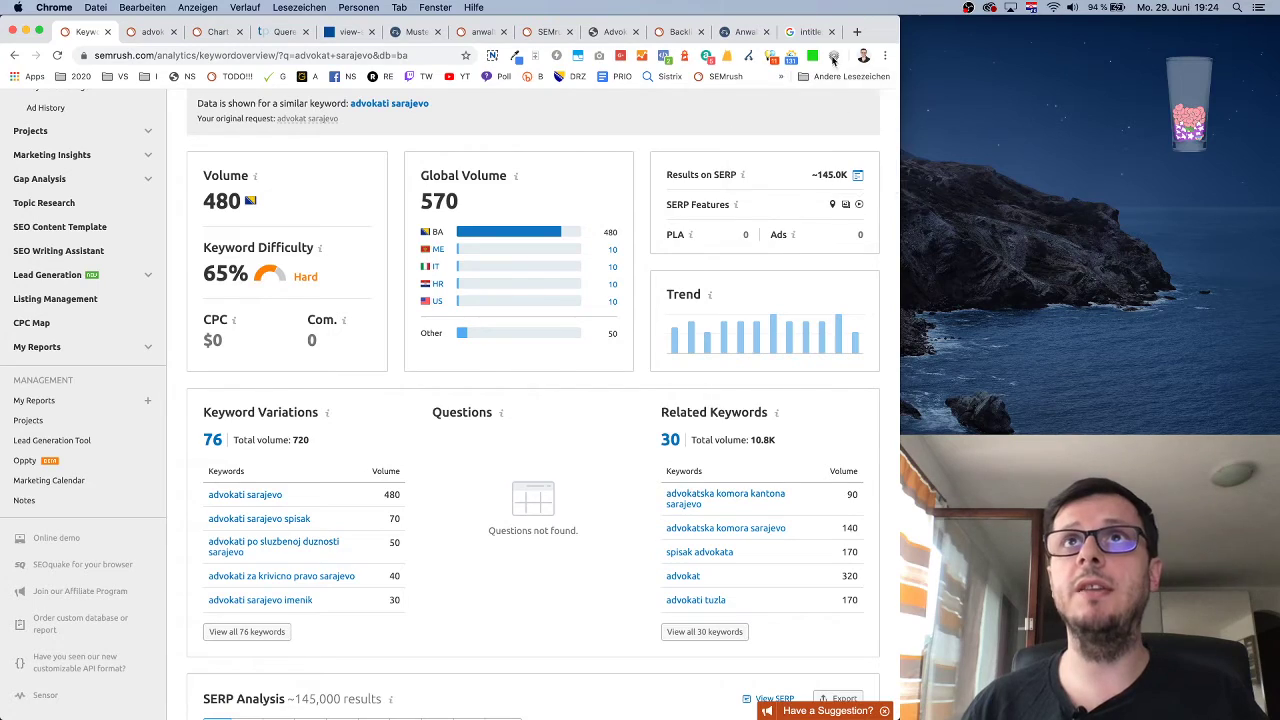
click(811, 32)
scroll(679, 373, down, 5)
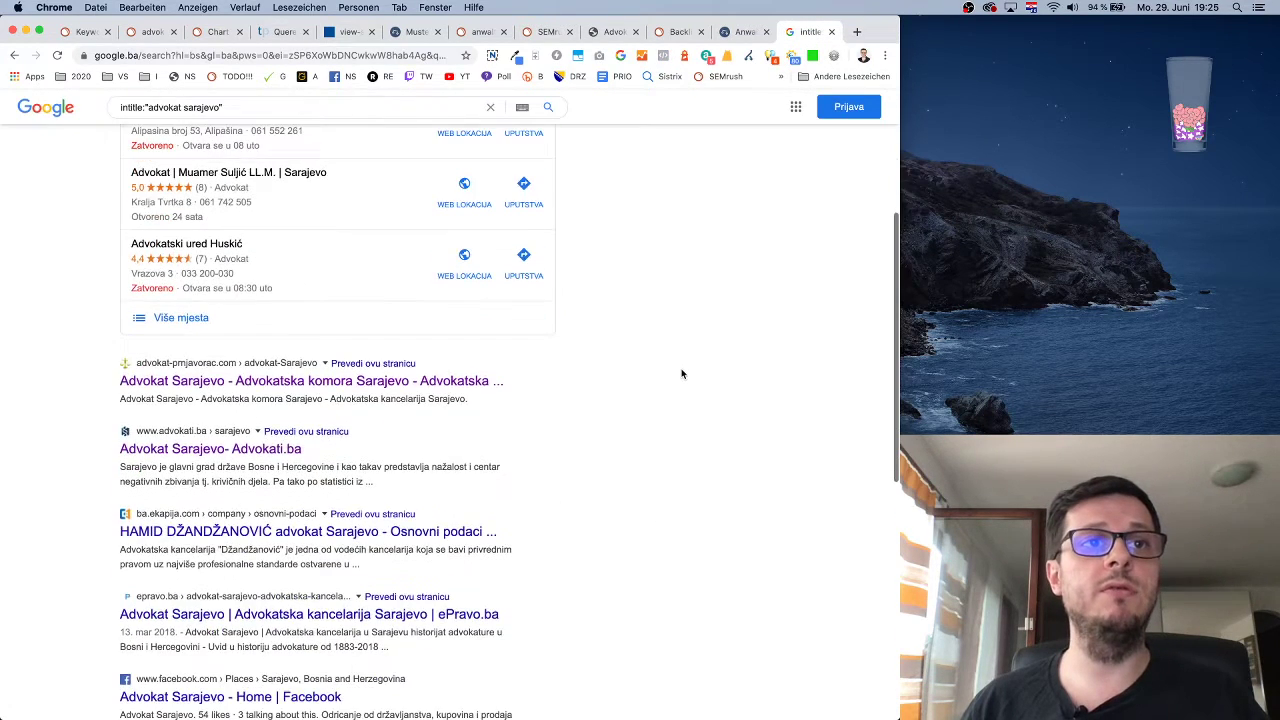
scroll(680, 371, up, 5)
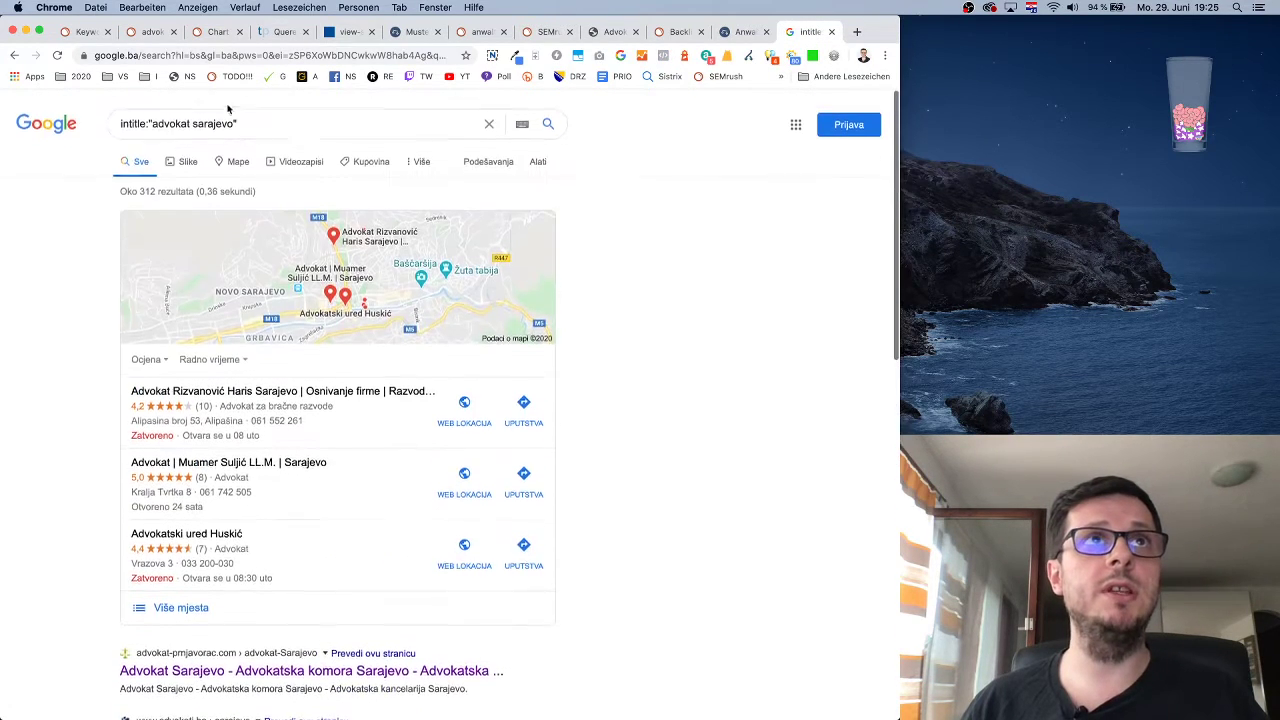
- Return to the Google results for "advokat sarajevo" and look through the ad, map listings and organic results
click(10, 55)
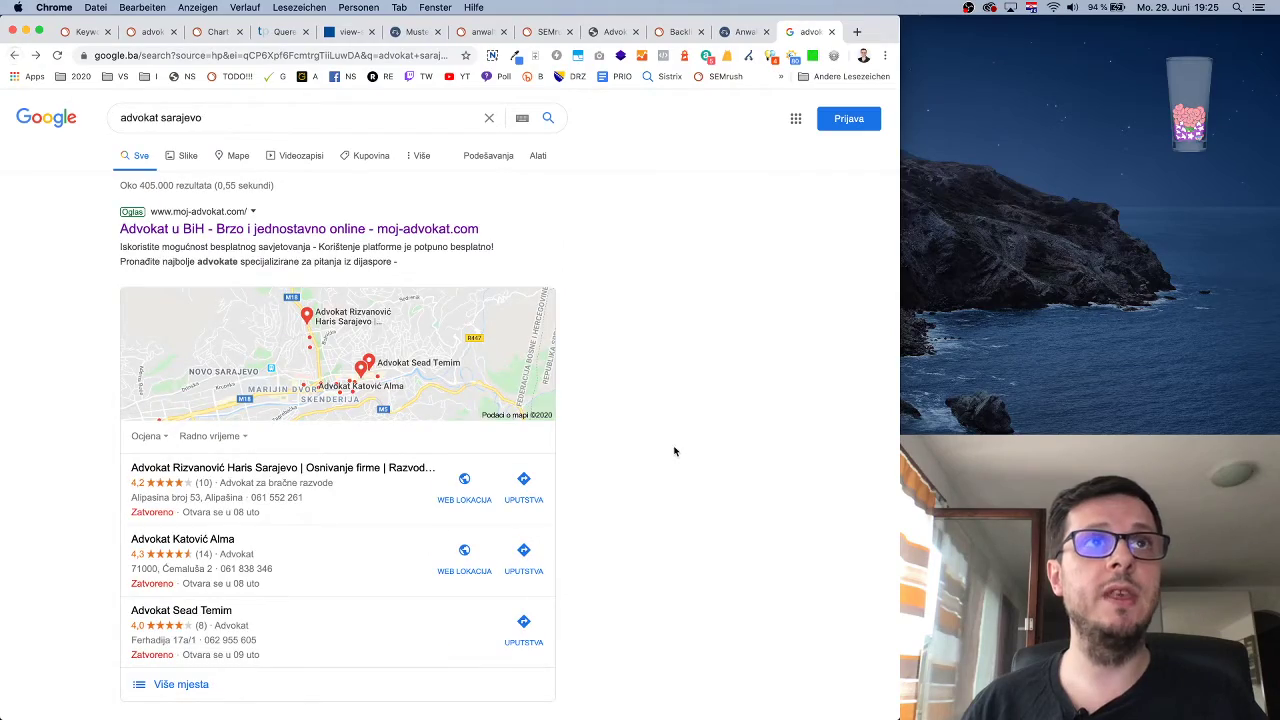
scroll(489, 484, down, 15)
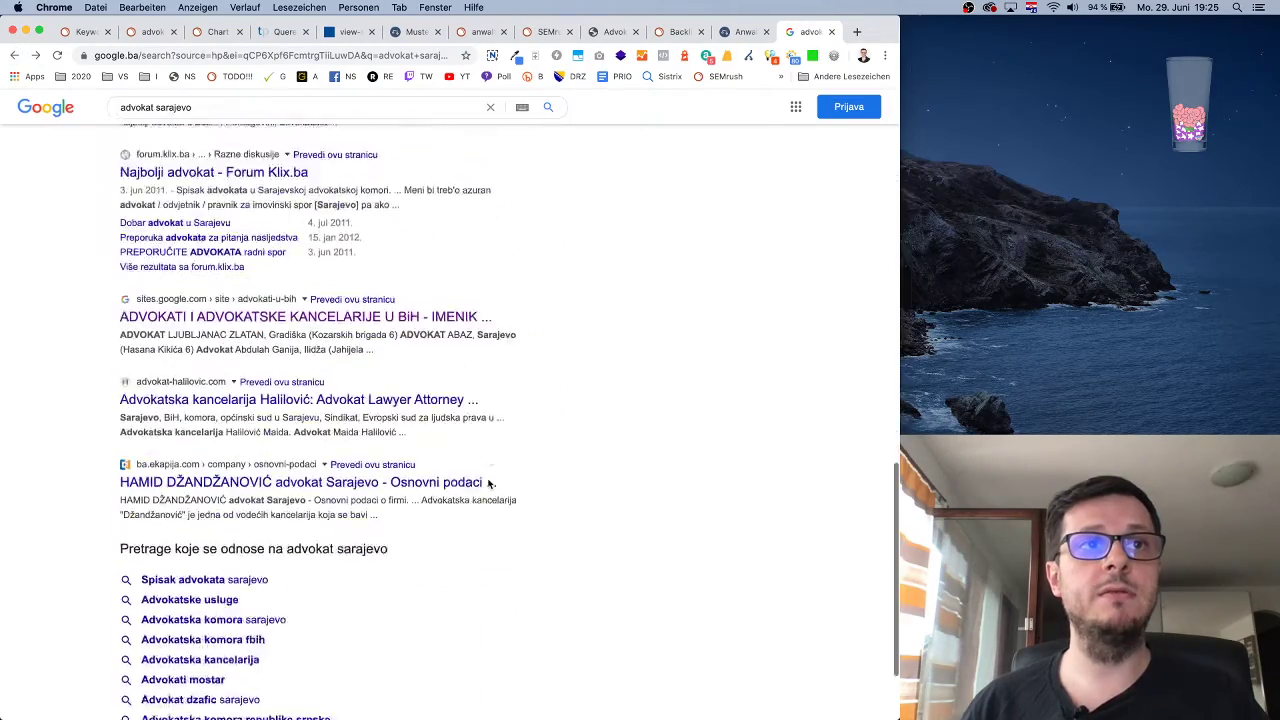
scroll(489, 484, up, 15)
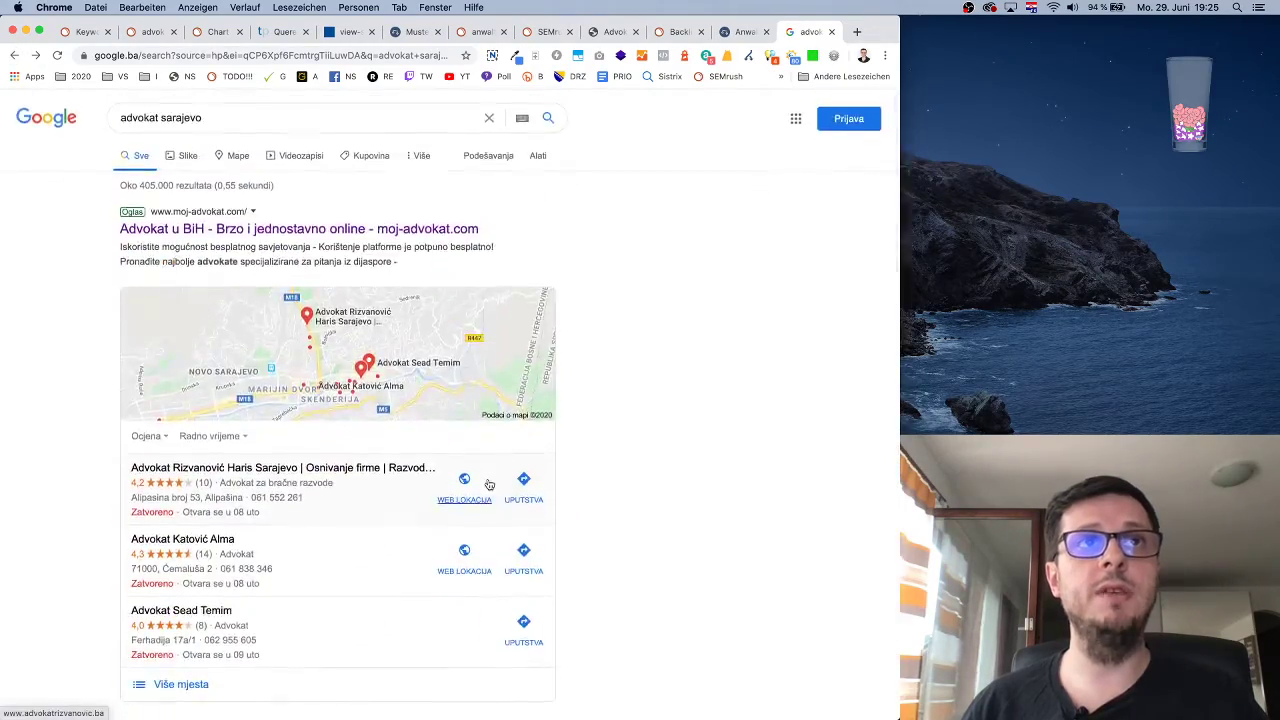
- Switch to the Semrush keyword overview for "advokat sarajevo" and examine its search volume, keyword variations, related keywords and ranking URLs
click(88, 32)
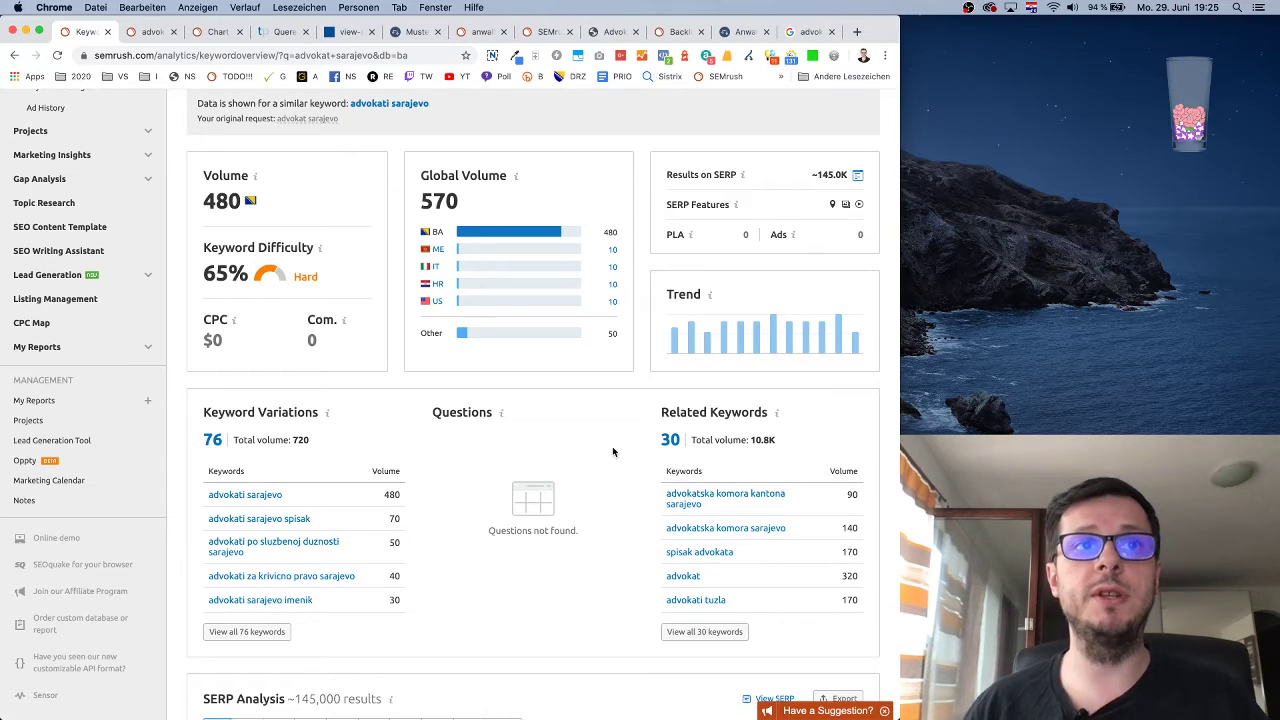
scroll(612, 448, down, 3)
scroll(612, 448, up, 6)
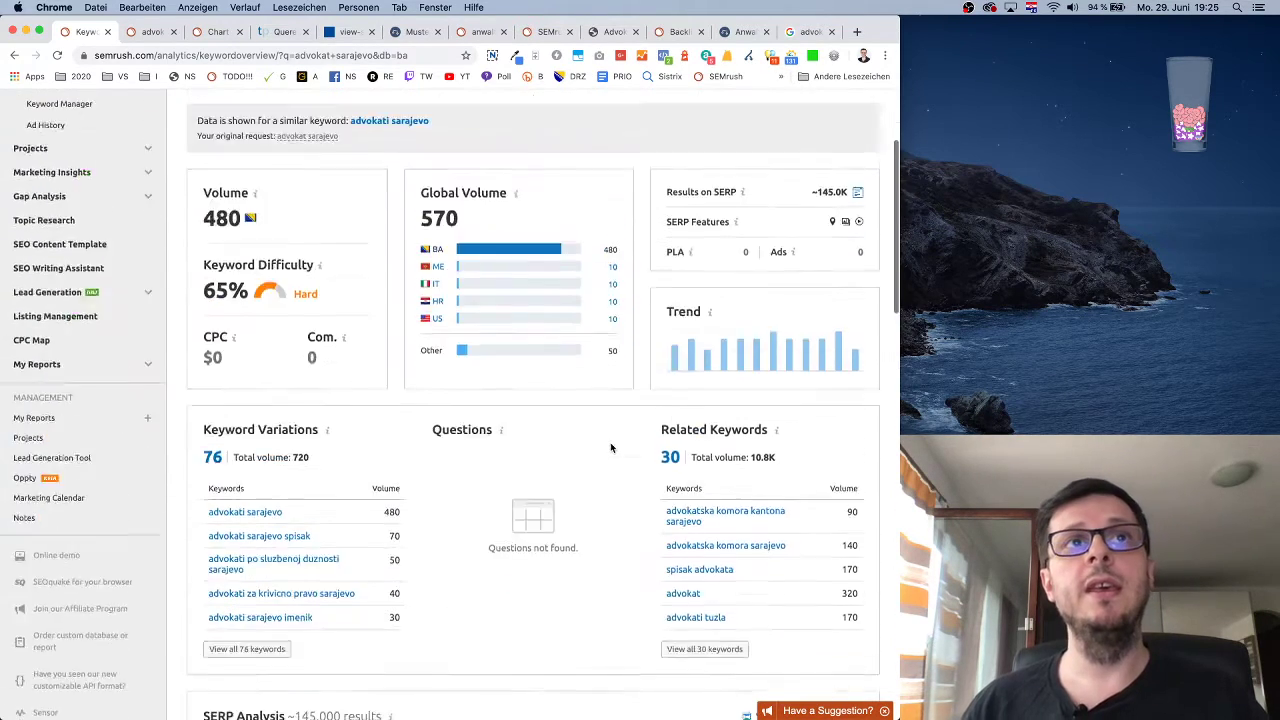
scroll(611, 447, down, 2)
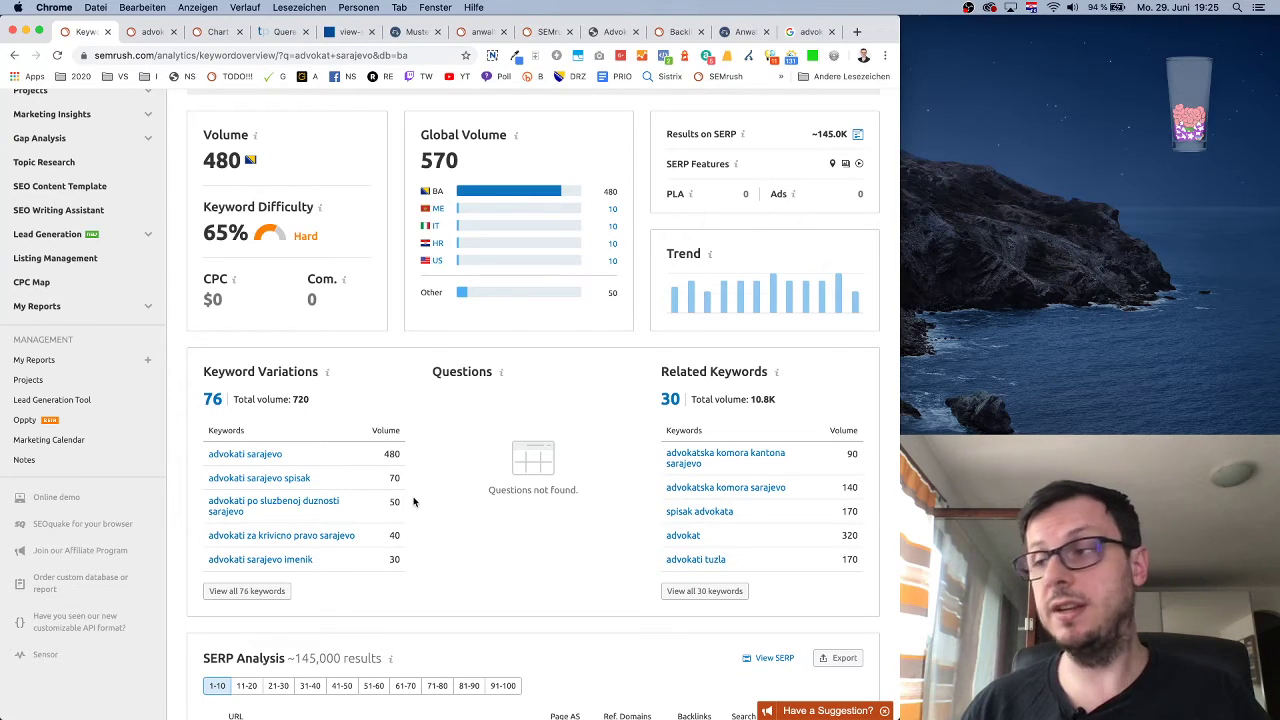
scroll(437, 515, up, 3)
scroll(438, 508, up, 1)
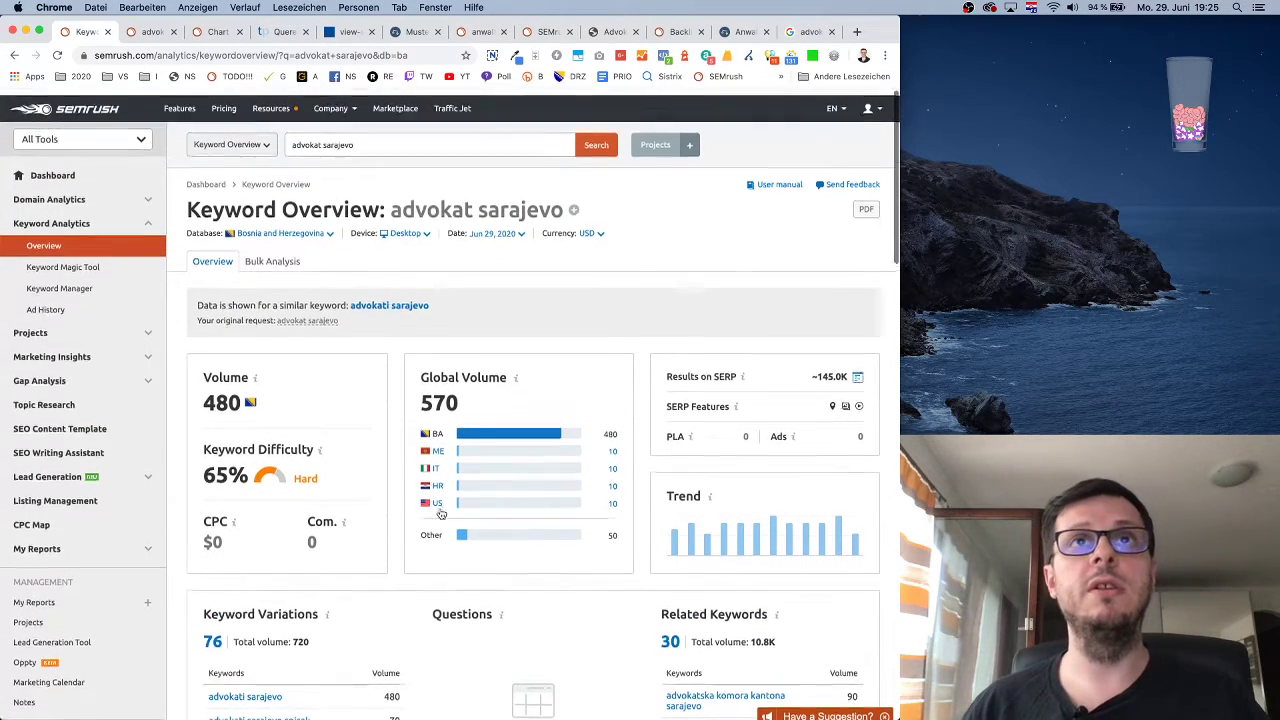
scroll(406, 366, down, 5)
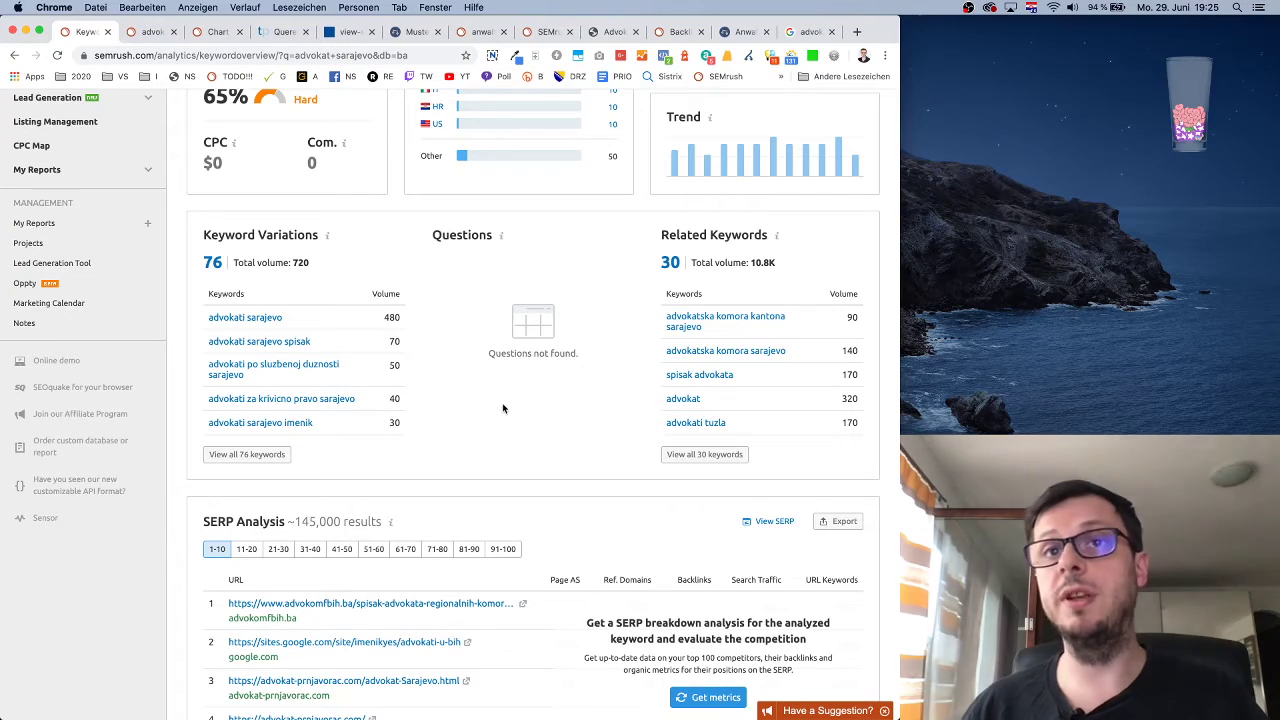
scroll(586, 400, down, 1)
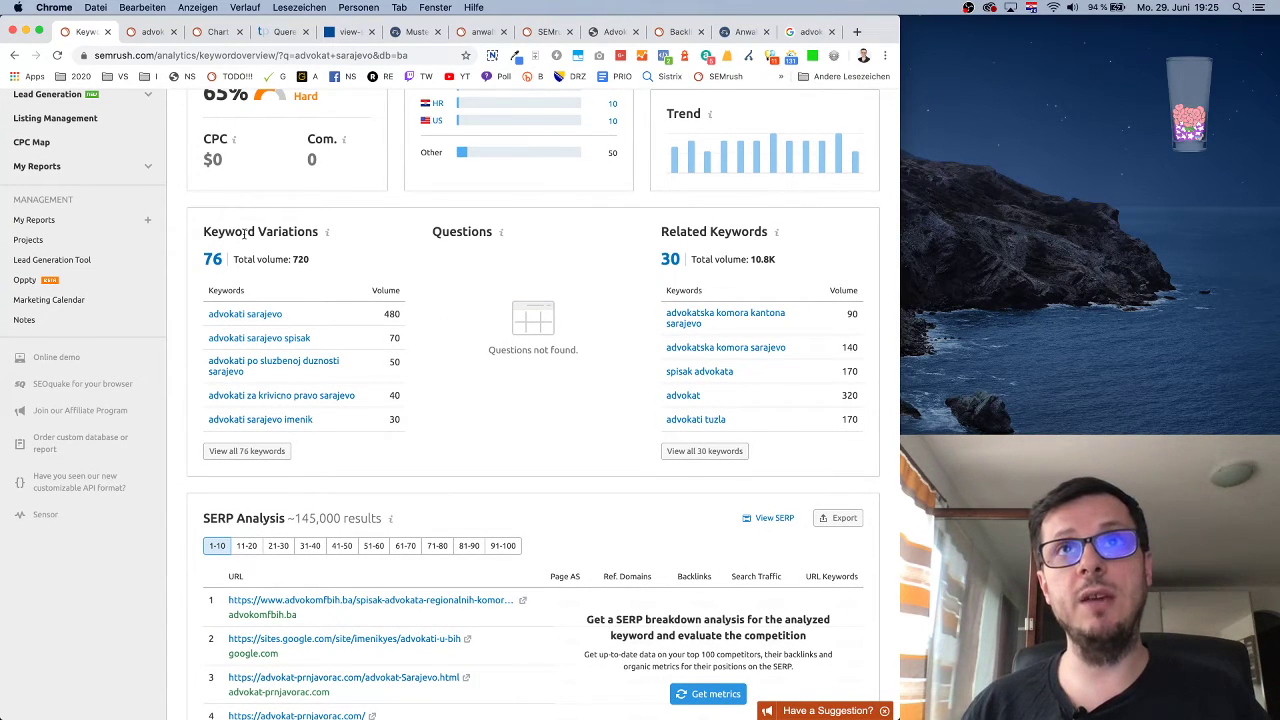
scroll(320, 342, down, 1)
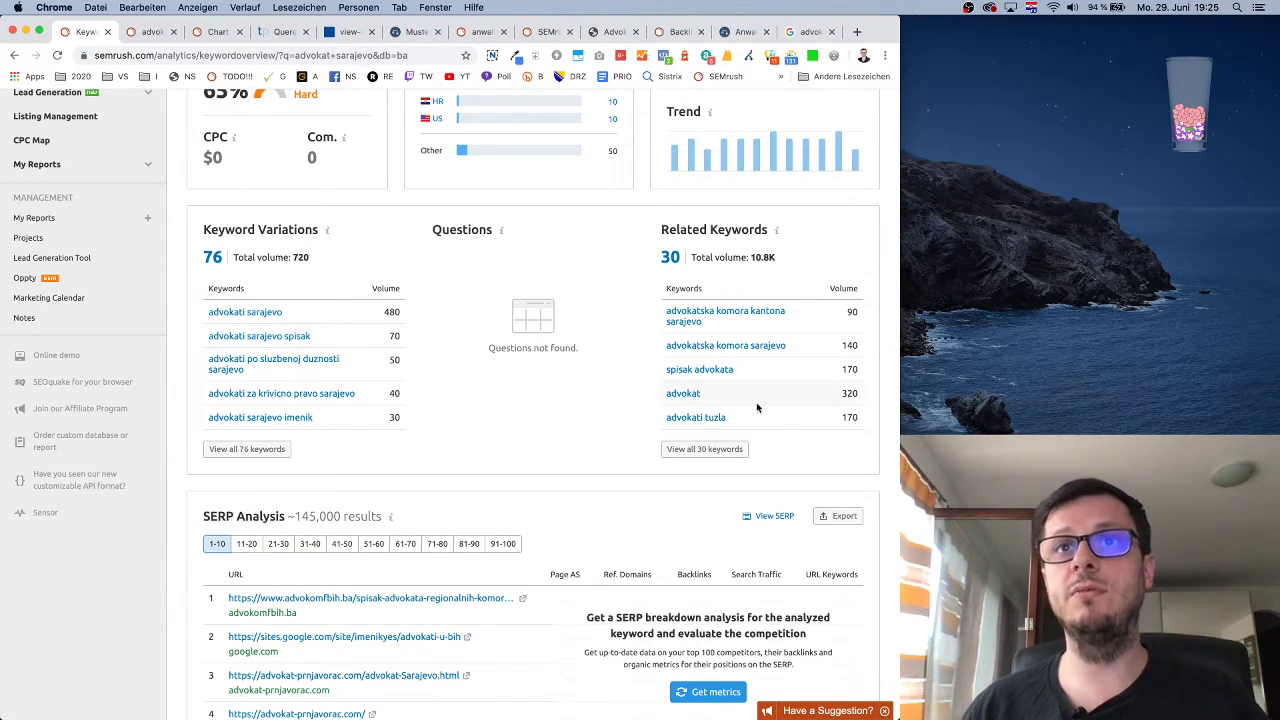
scroll(558, 393, down, 5)
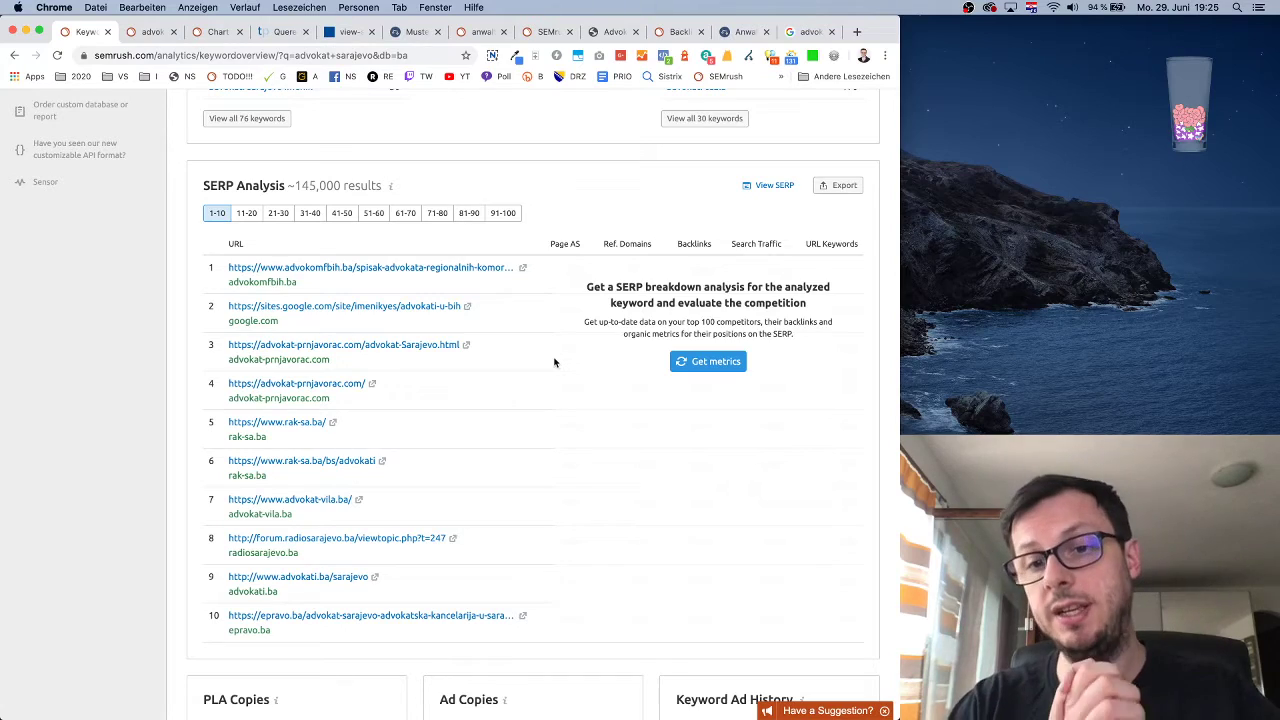
scroll(555, 362, up, 12)
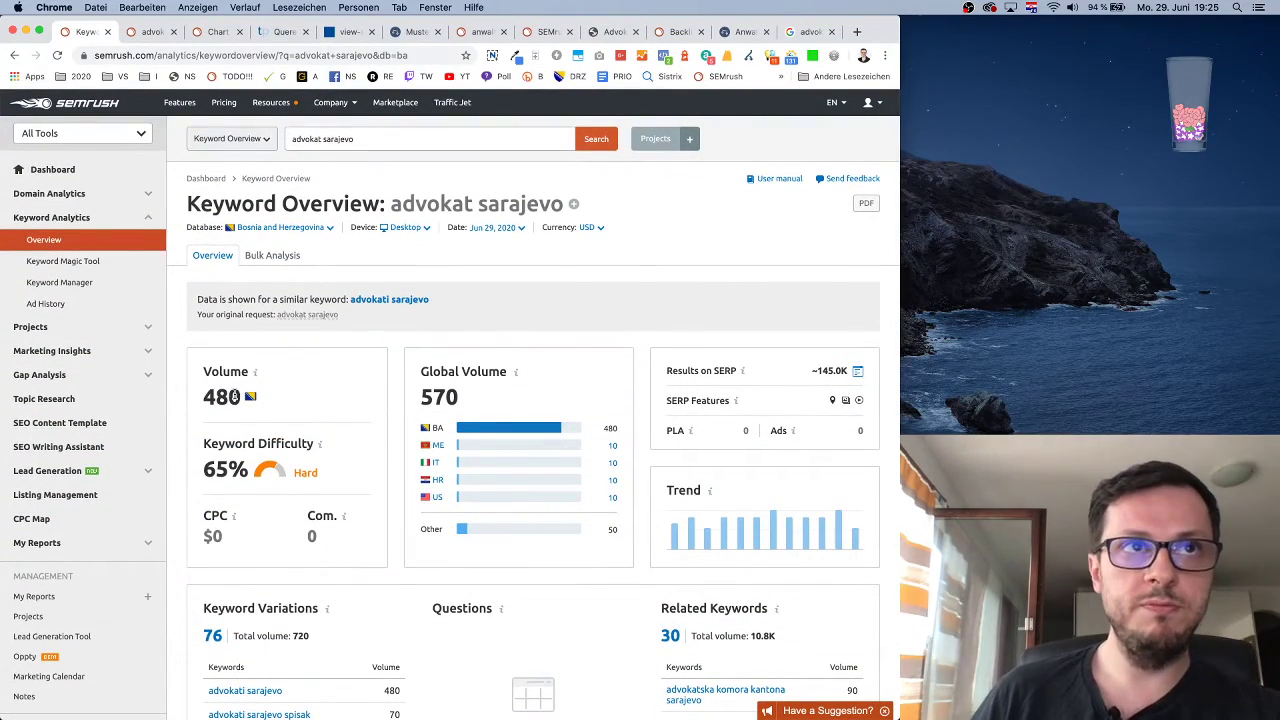
- Examine the Bosnian search volume, keyword difficulty and global volume, highlighting the volume figure and the analysed keyword
double_click(233, 396)
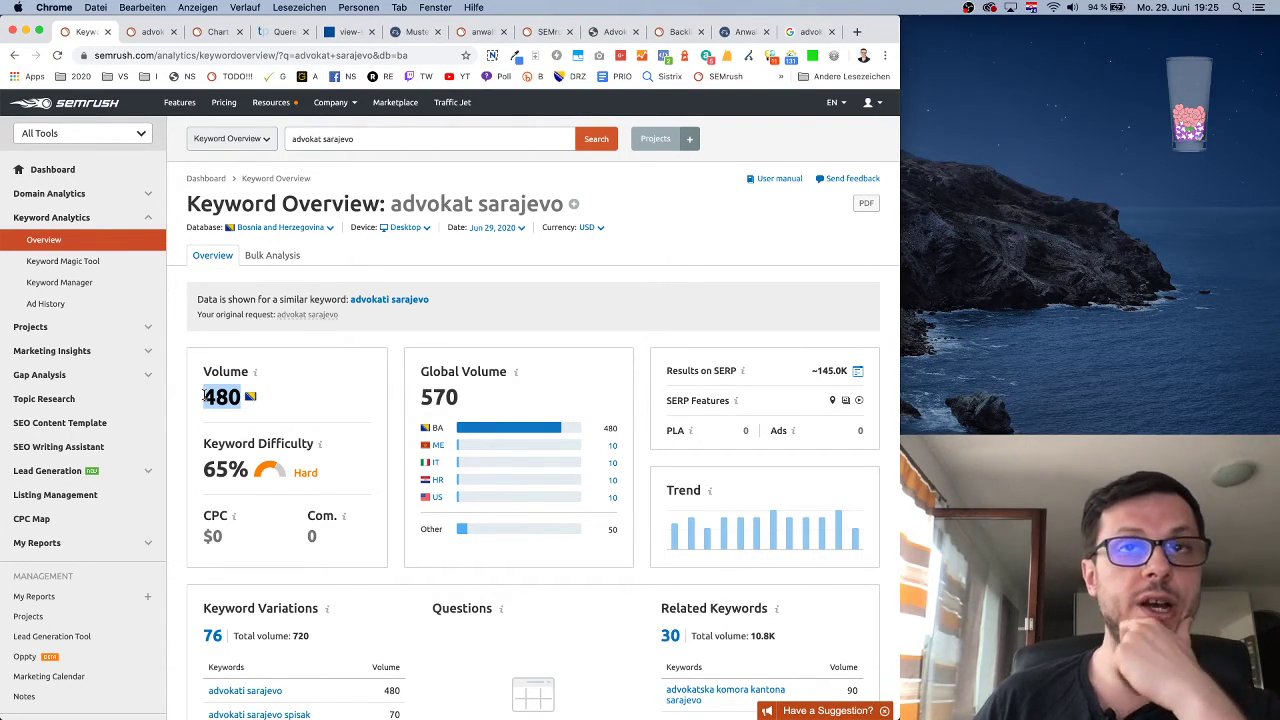
click(228, 398)
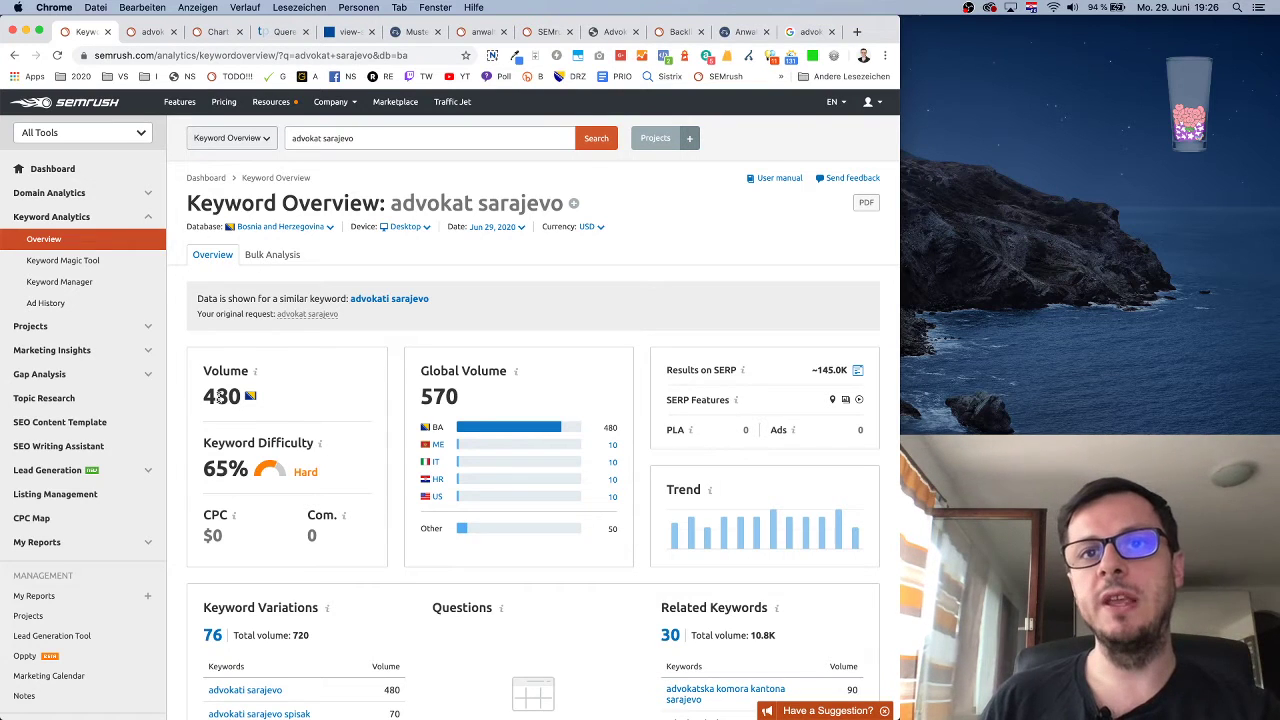
scroll(671, 466, down, 2)
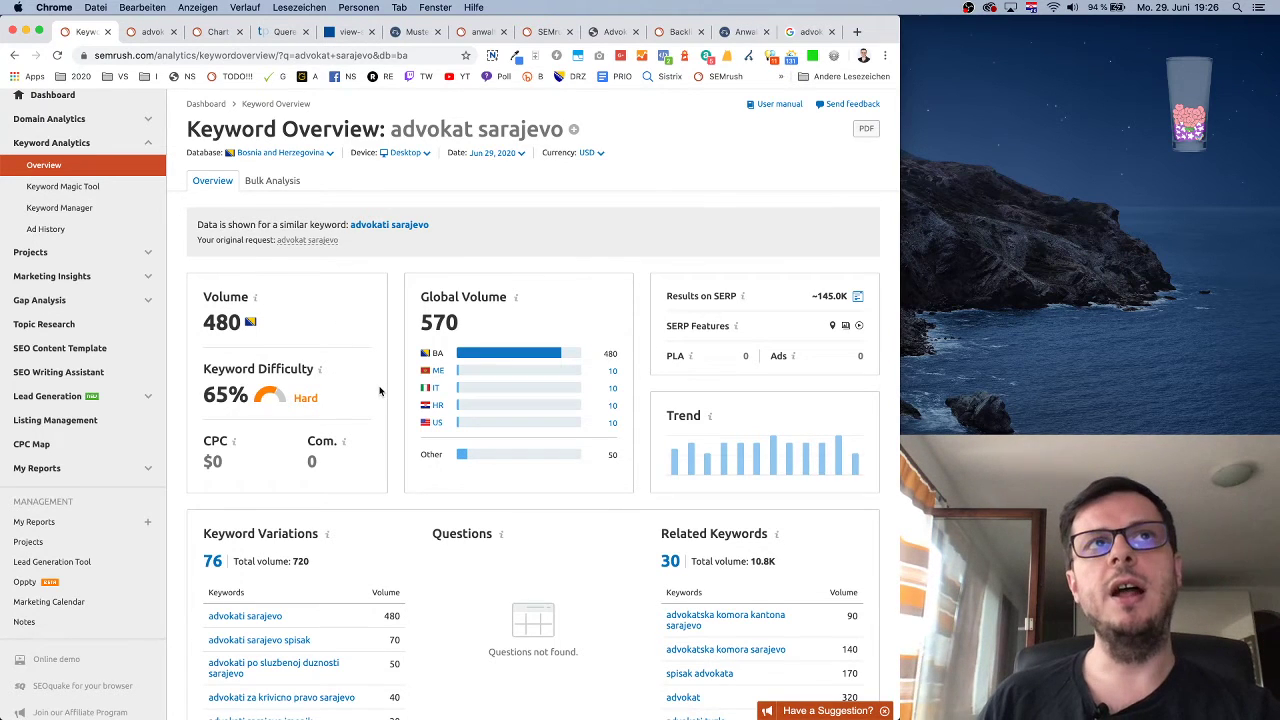
scroll(381, 393, up, 2)
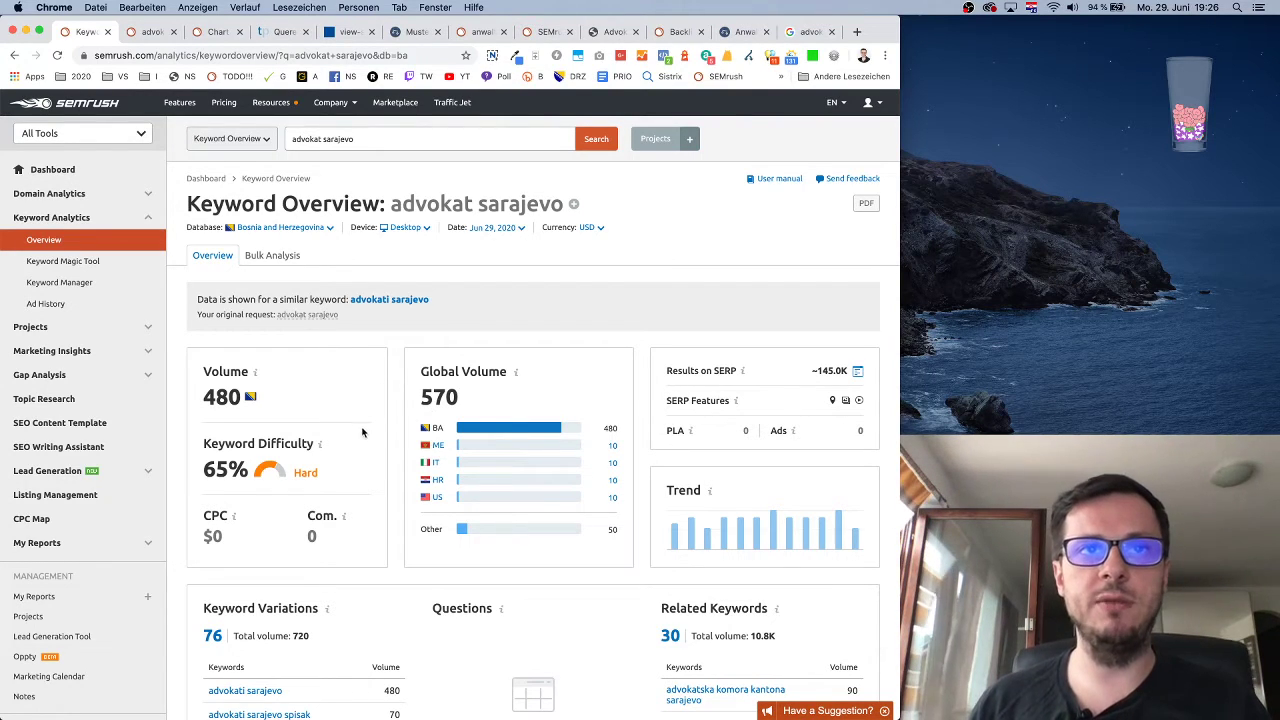
scroll(645, 415, down, 5)
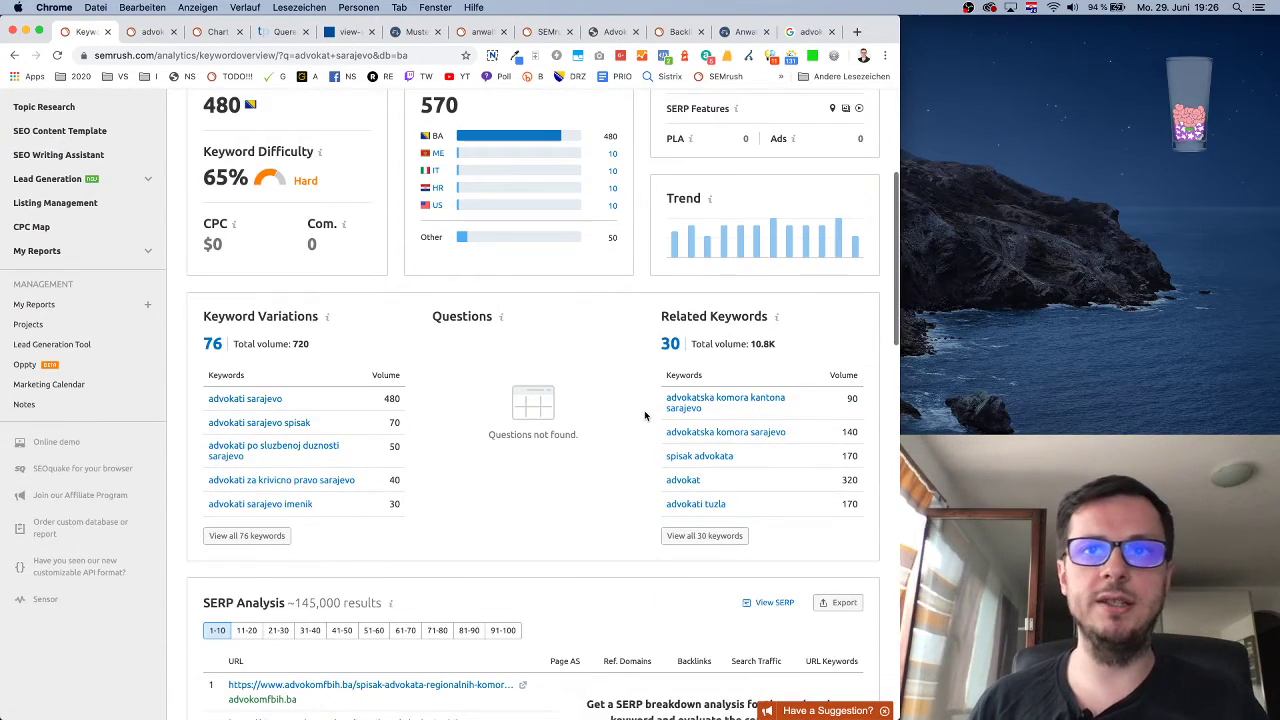
scroll(645, 415, up, 5)
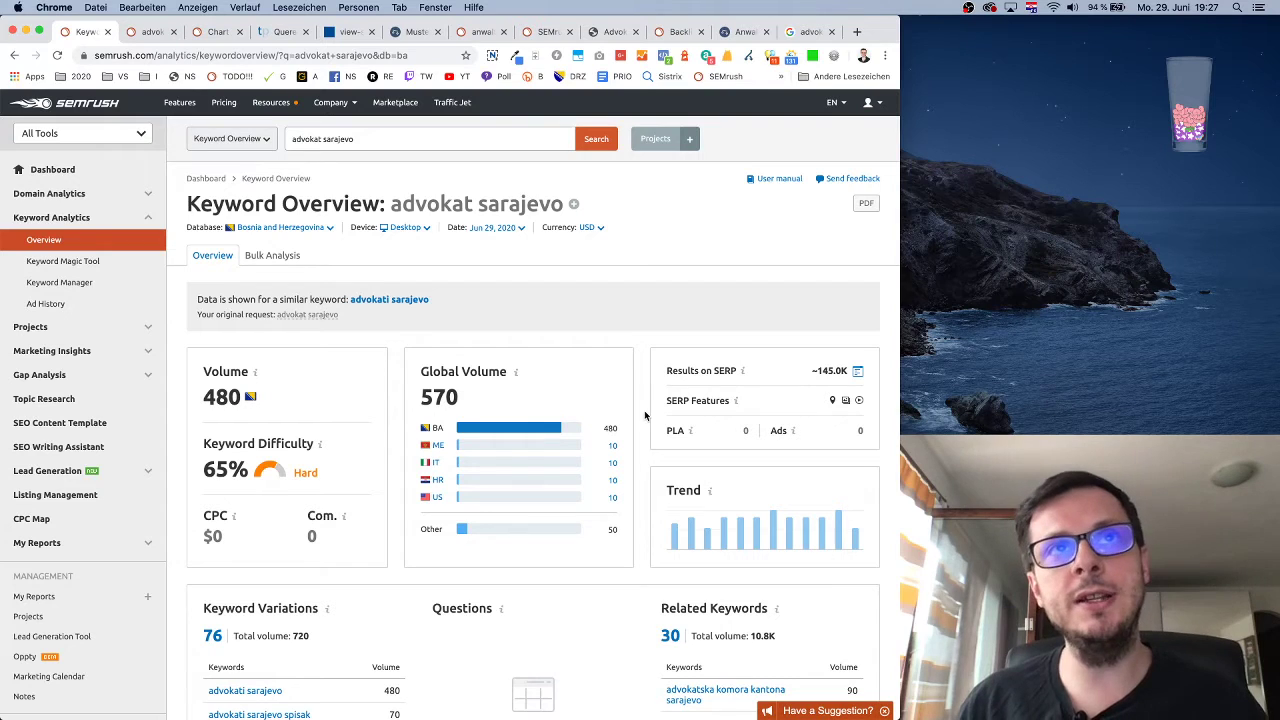
drag(393, 204, 560, 200)
click(500, 298)
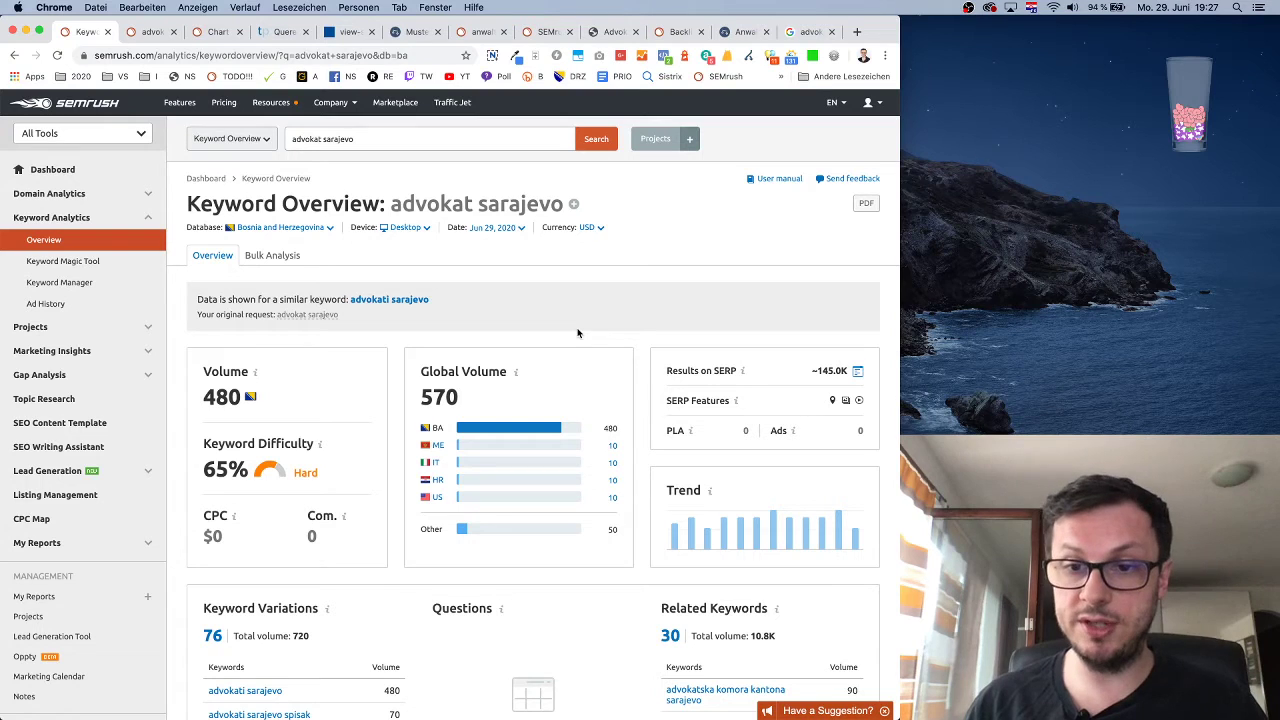
- Review the global volume by country, the suggested keyword lists and the top ten URLs in the SERP Analysis
scroll(578, 353, down, 4)
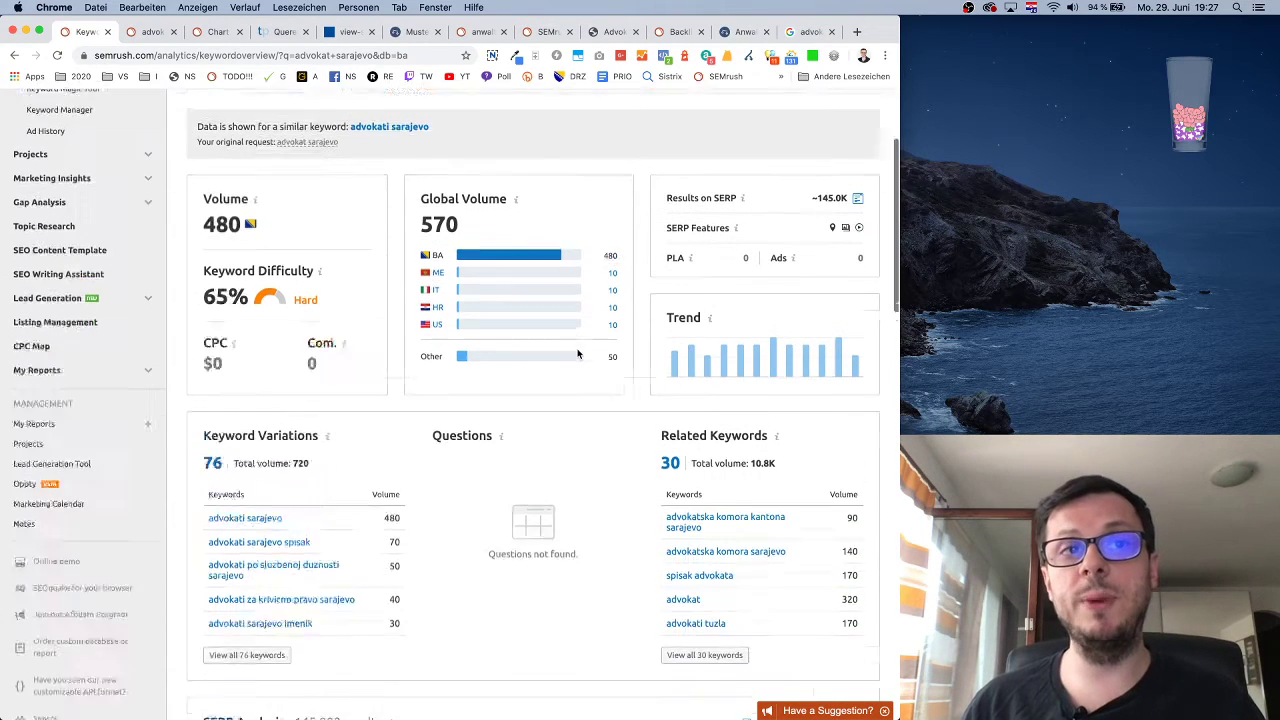
scroll(578, 353, up, 2)
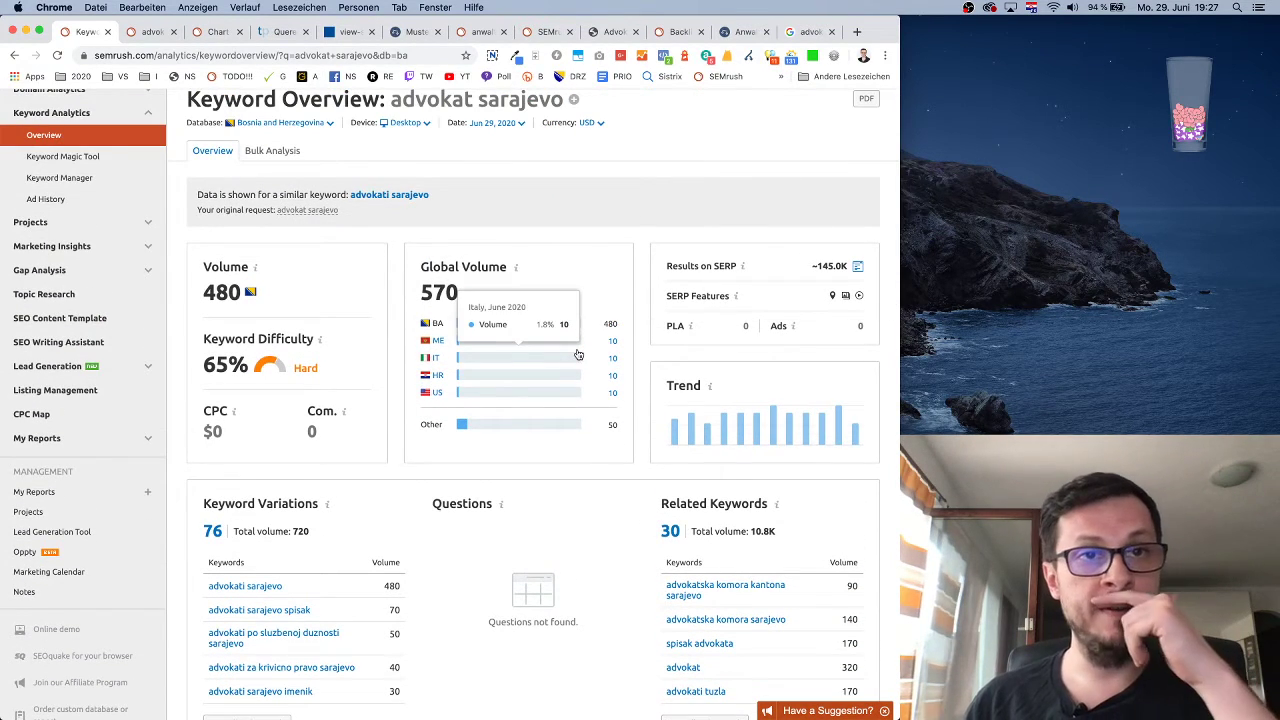
scroll(500, 334, down, 10)
scroll(323, 277, up, 6)
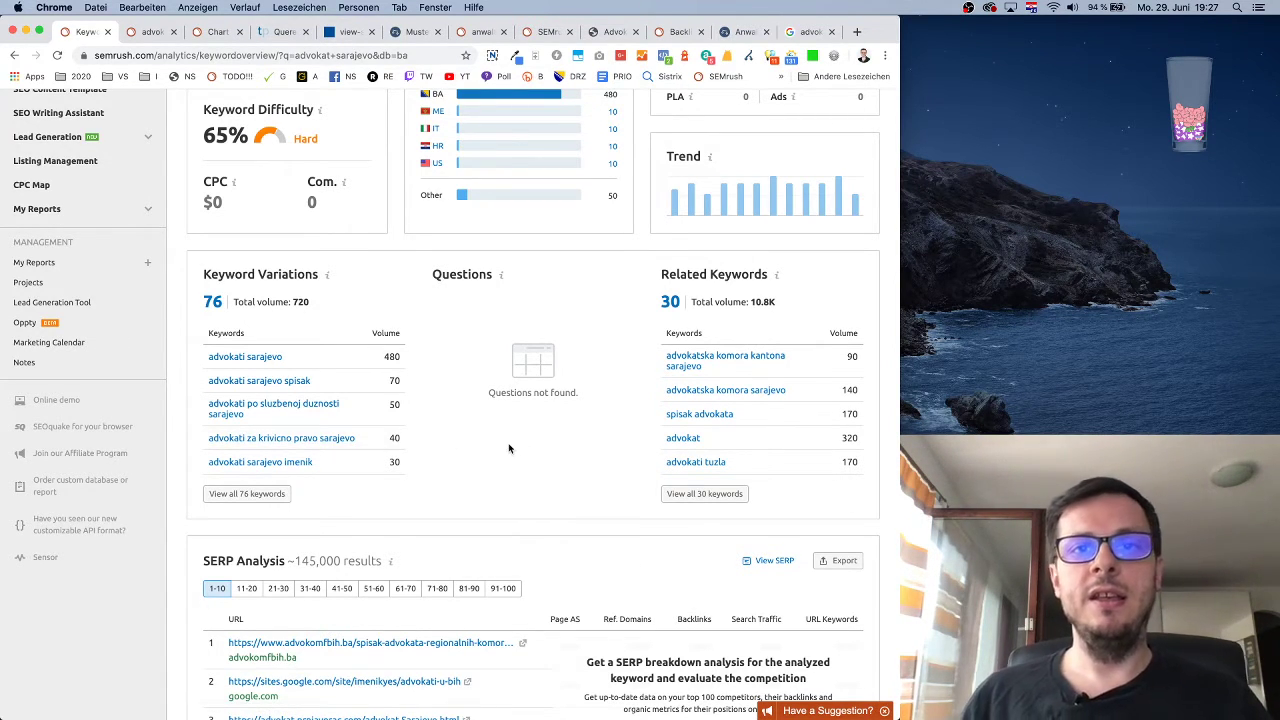
scroll(509, 448, down, 5)
scroll(509, 448, up, 6)
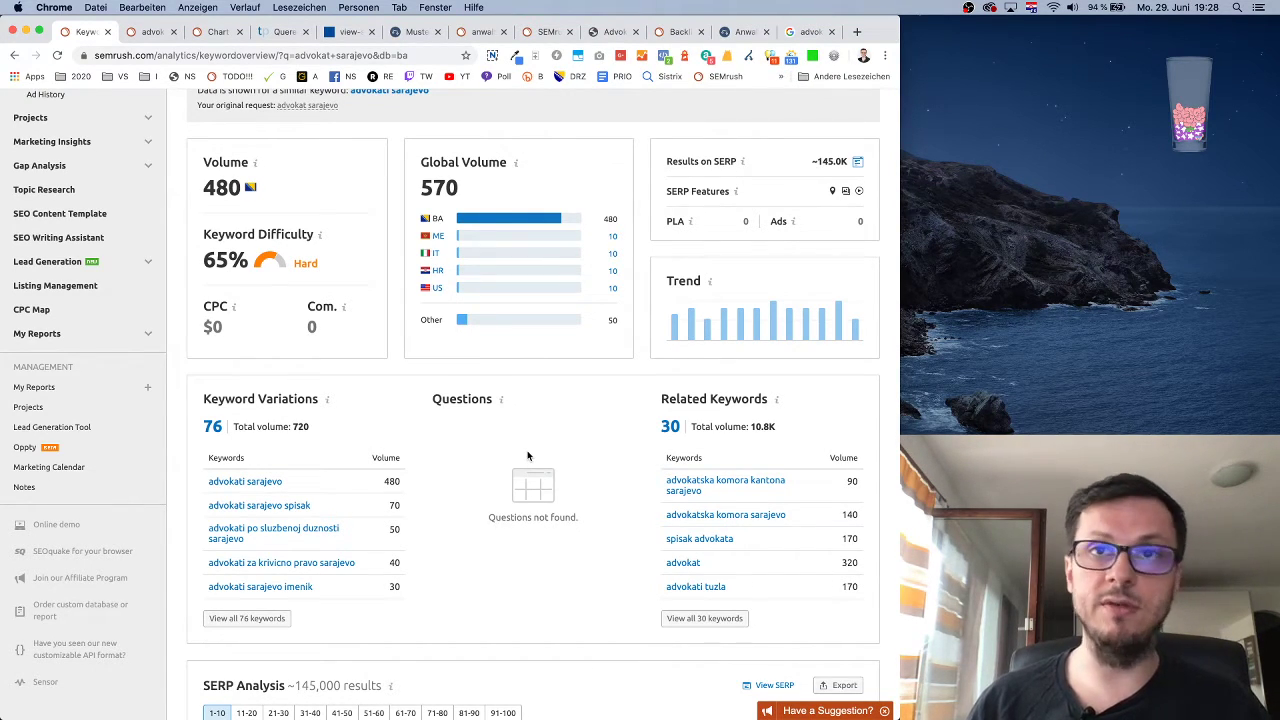
scroll(528, 456, down, 1)
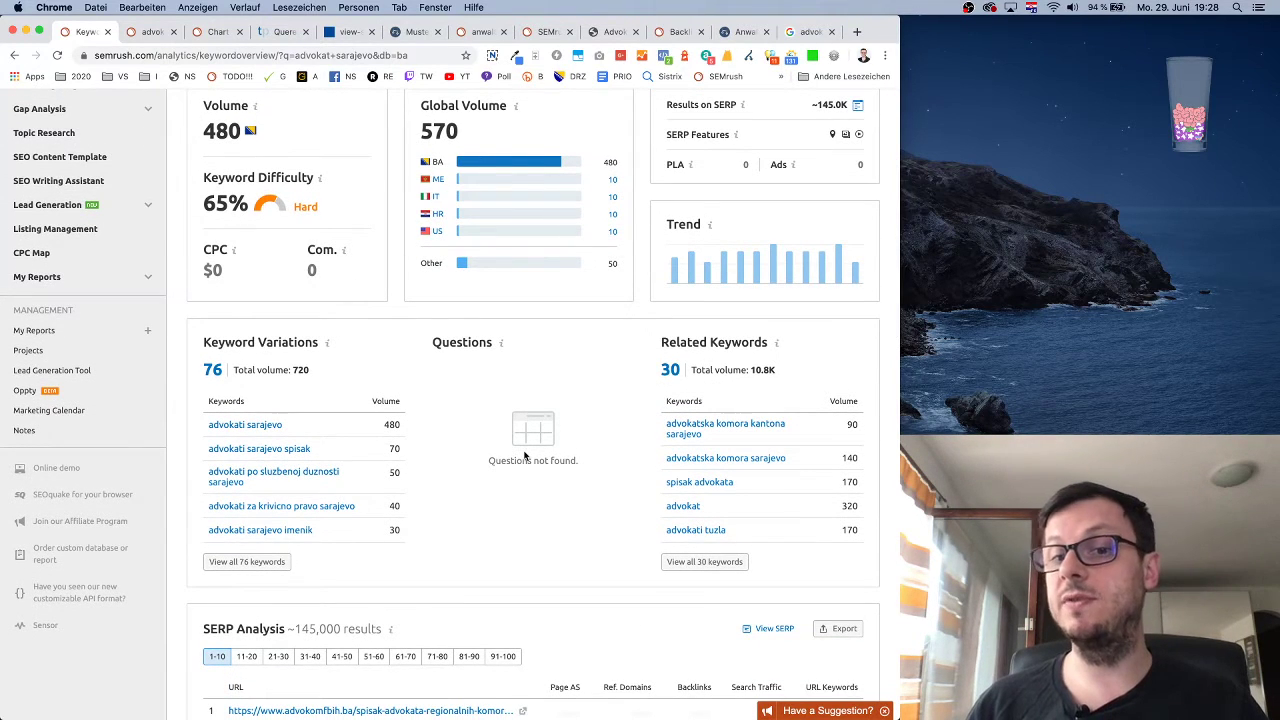
scroll(524, 455, down, 3)
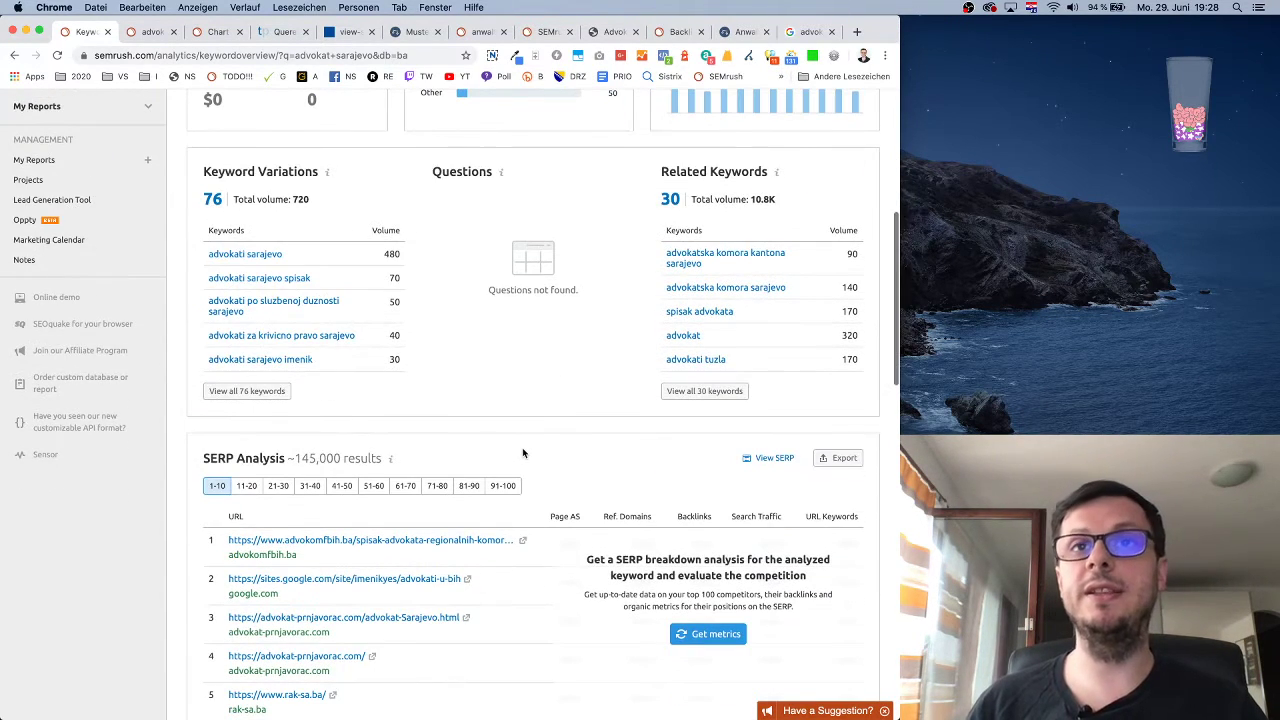
scroll(522, 452, down, 1)
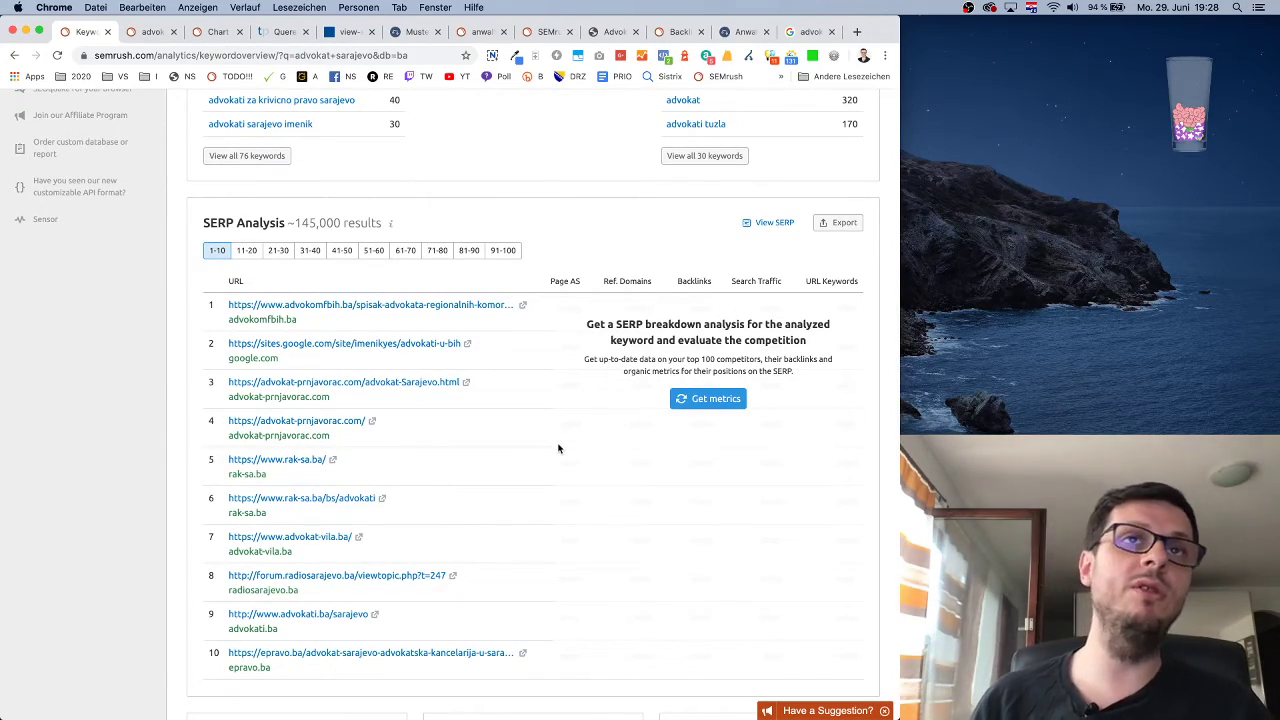
scroll(546, 448, up, 10)
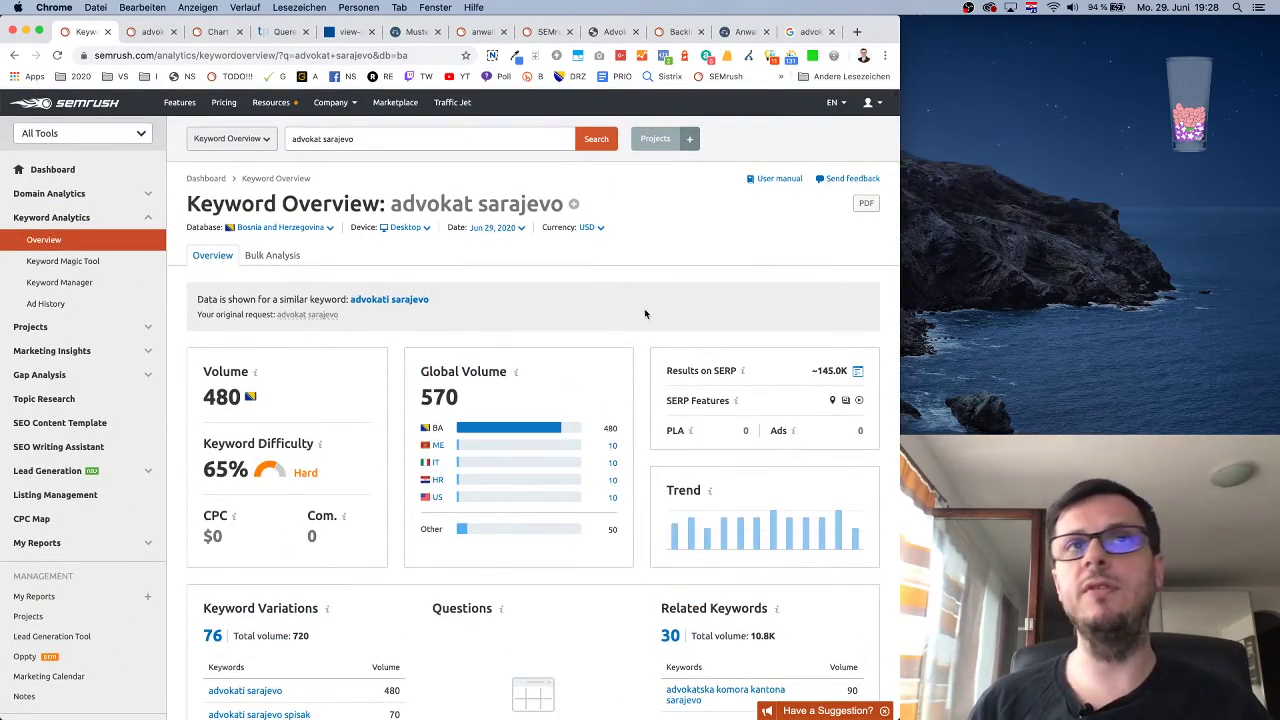
- Load the breakdown metrics for the top ten URLs in the SERP Analysis
scroll(637, 307, down, 10)
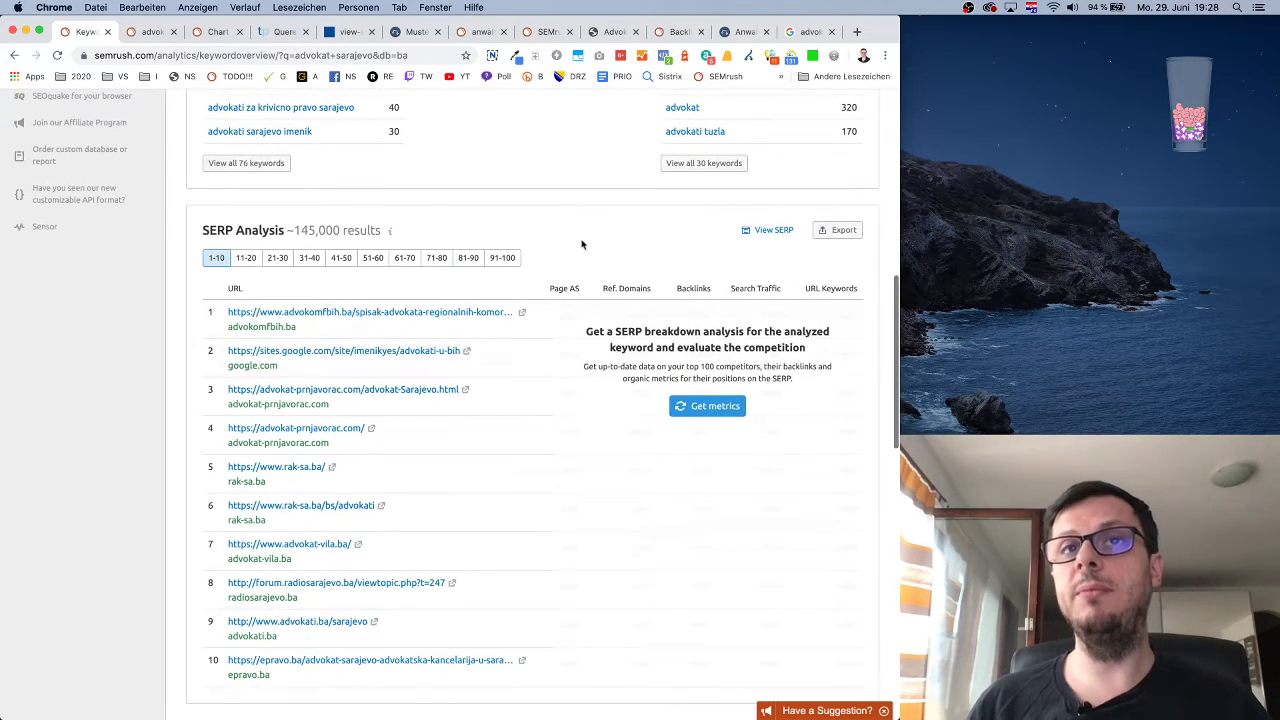
scroll(540, 468, down, 2)
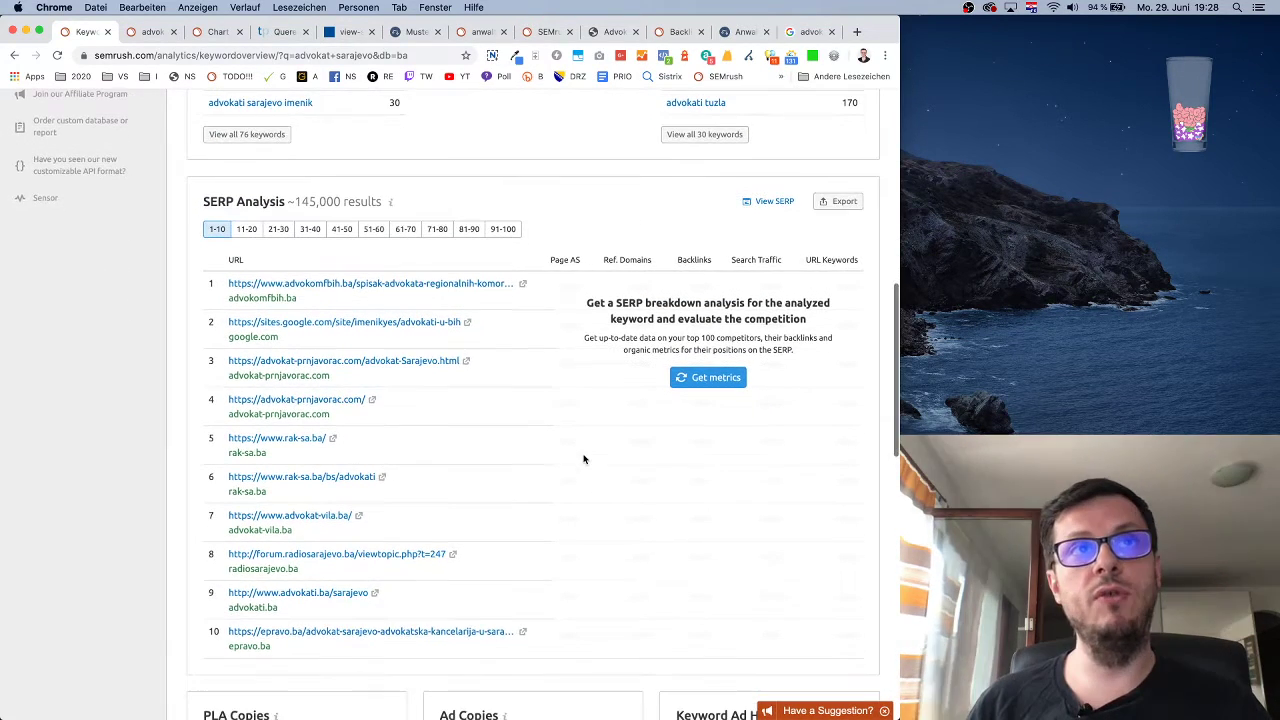
click(721, 383)
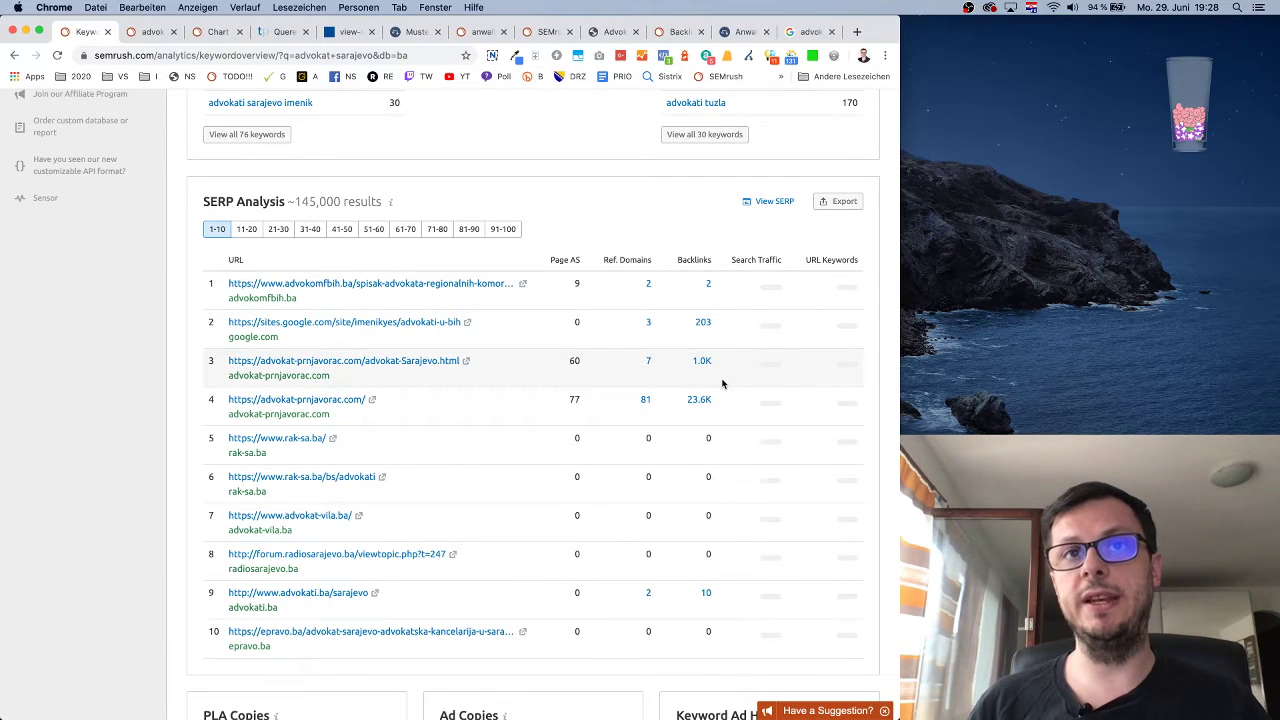
- Examine the SERP metrics of the ranking URLs and read the explanation of the Page AS column
scroll(618, 268, down, 1)
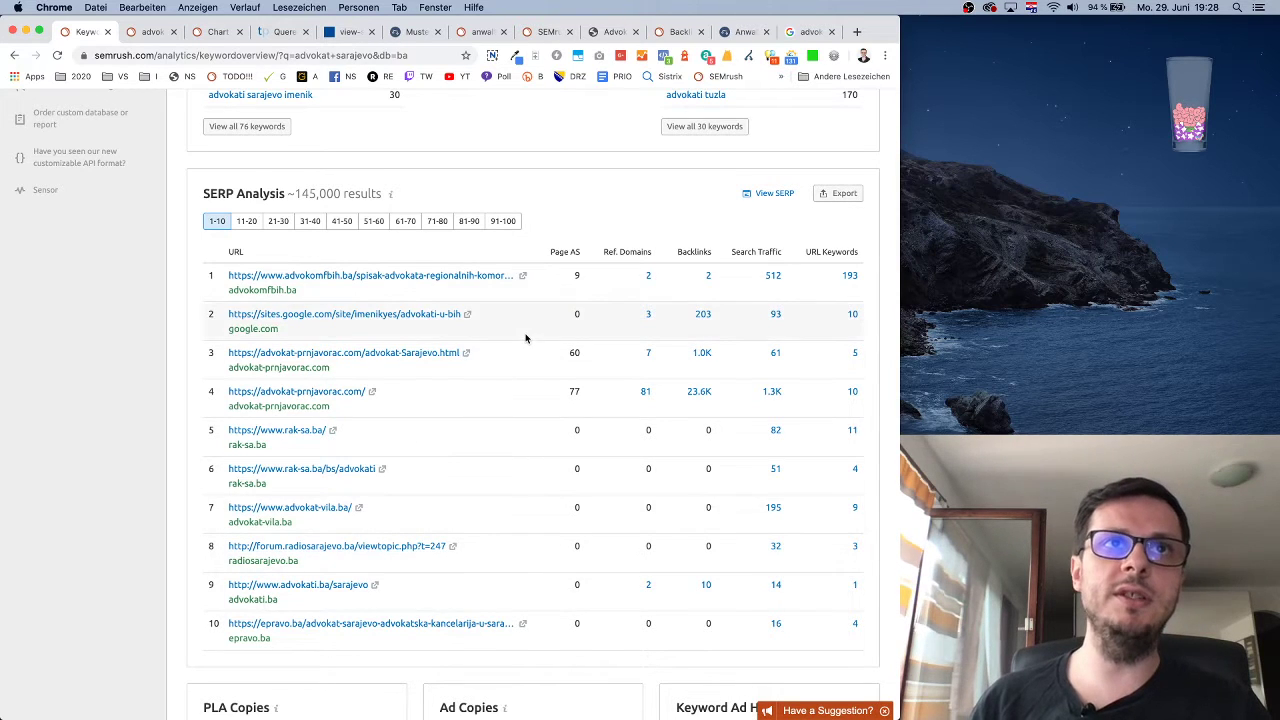
mouse_move(608, 252)
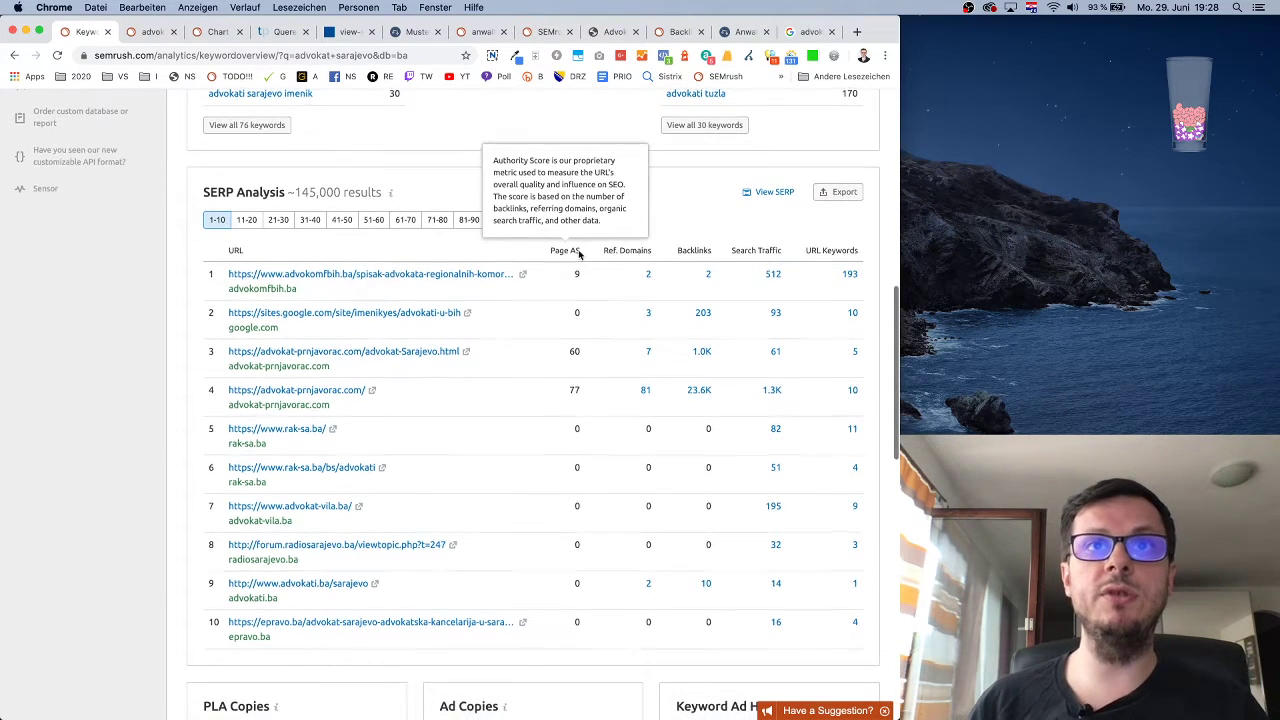
scroll(579, 254, down, 1)
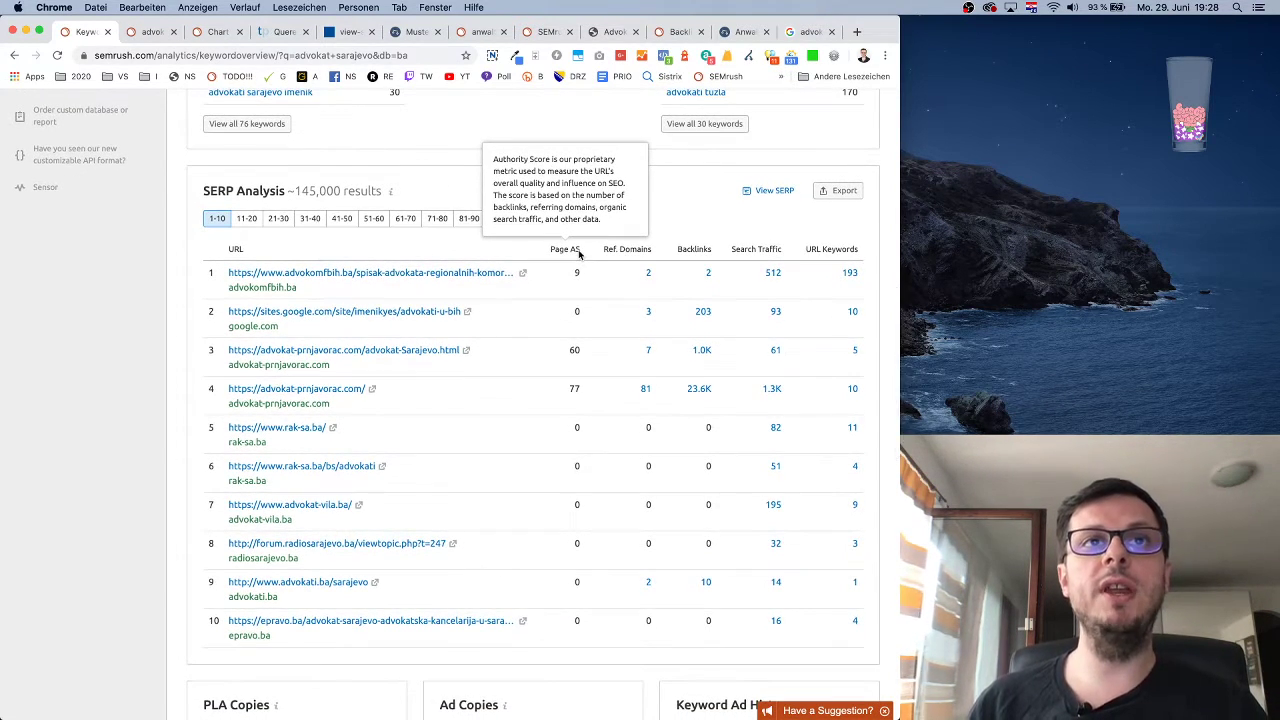
scroll(579, 254, up, 1)
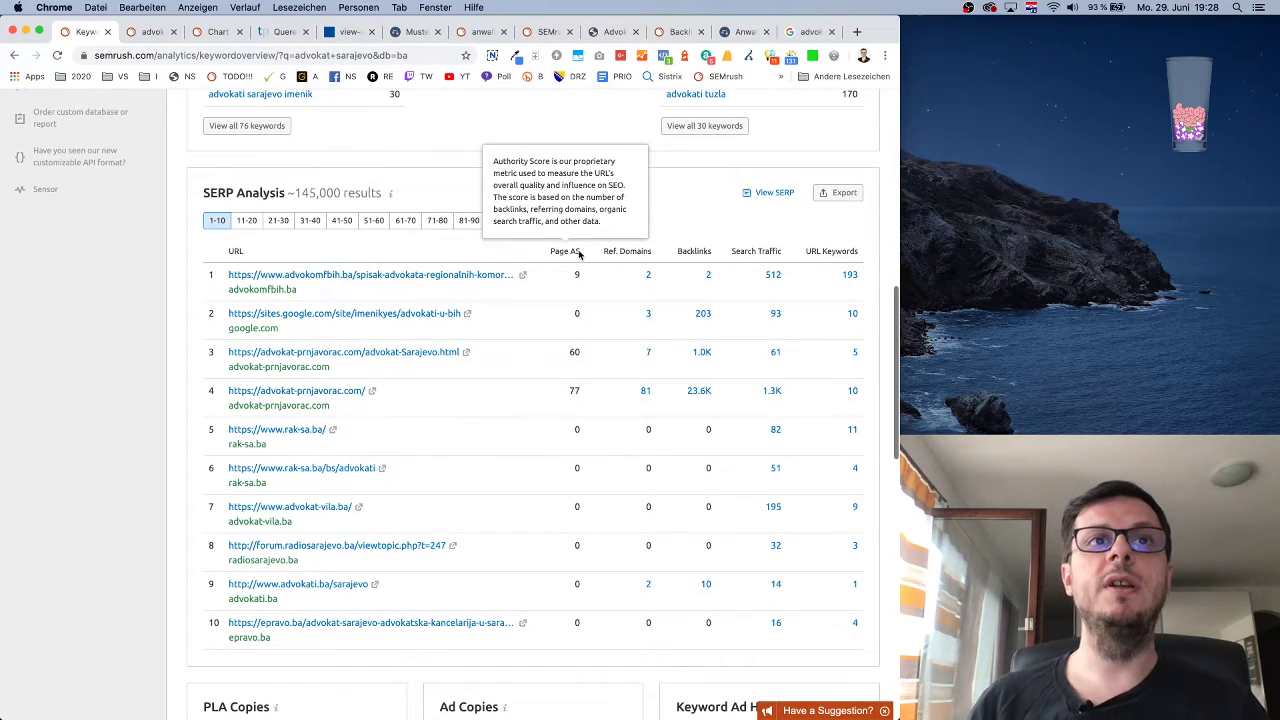
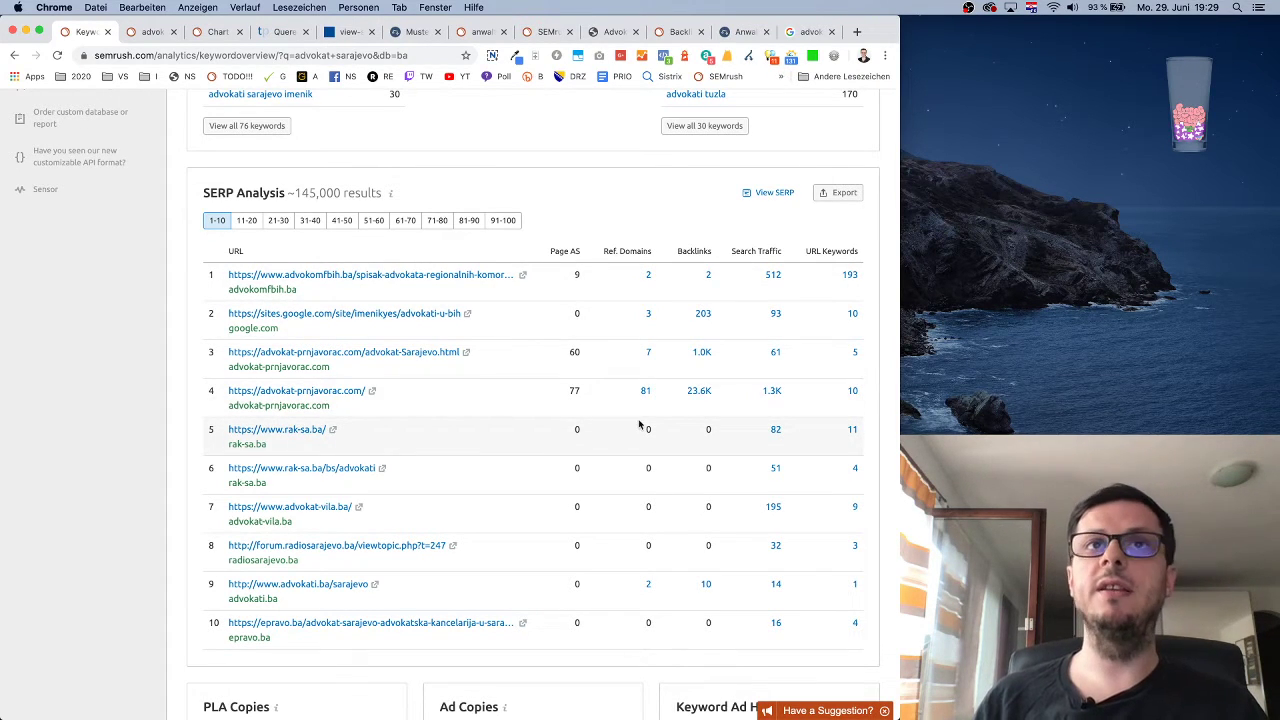
- Examine the Search Traffic and URL Keywords columns and compare the referring domains and backlinks of the top ten URLs
scroll(572, 388, down, 1)
drag(568, 388, 583, 393)
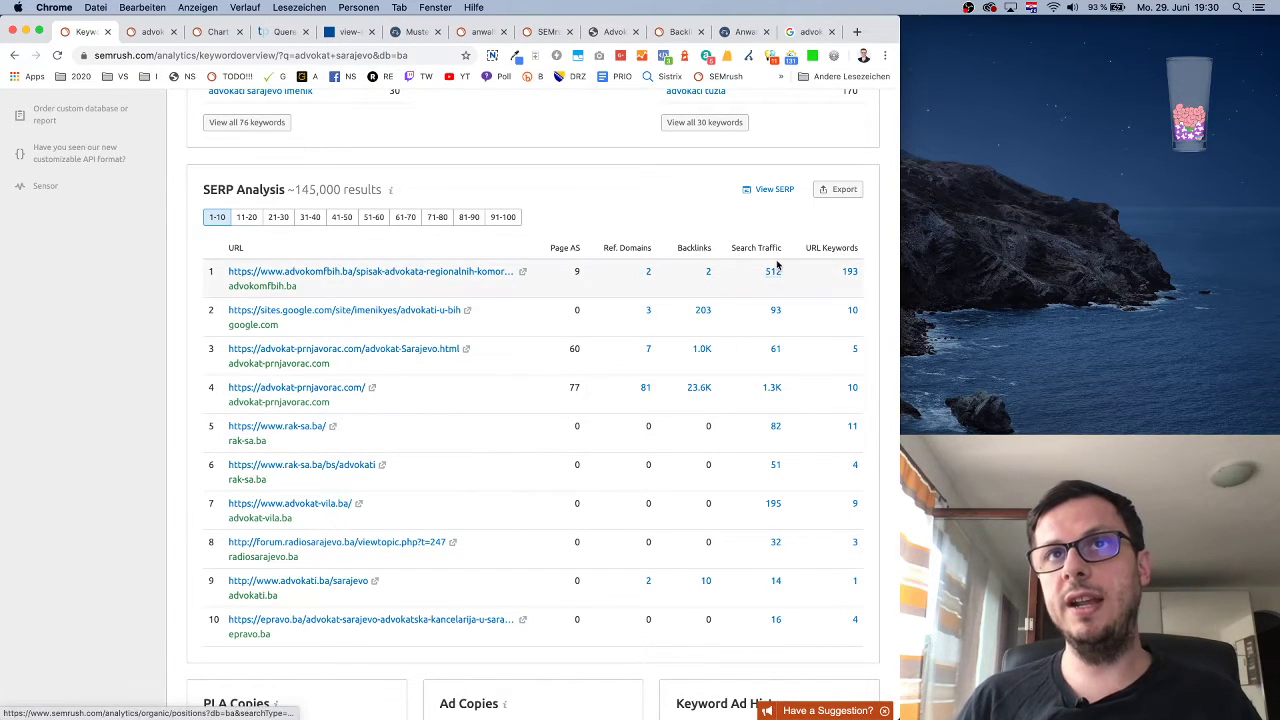
mouse_move(733, 252)
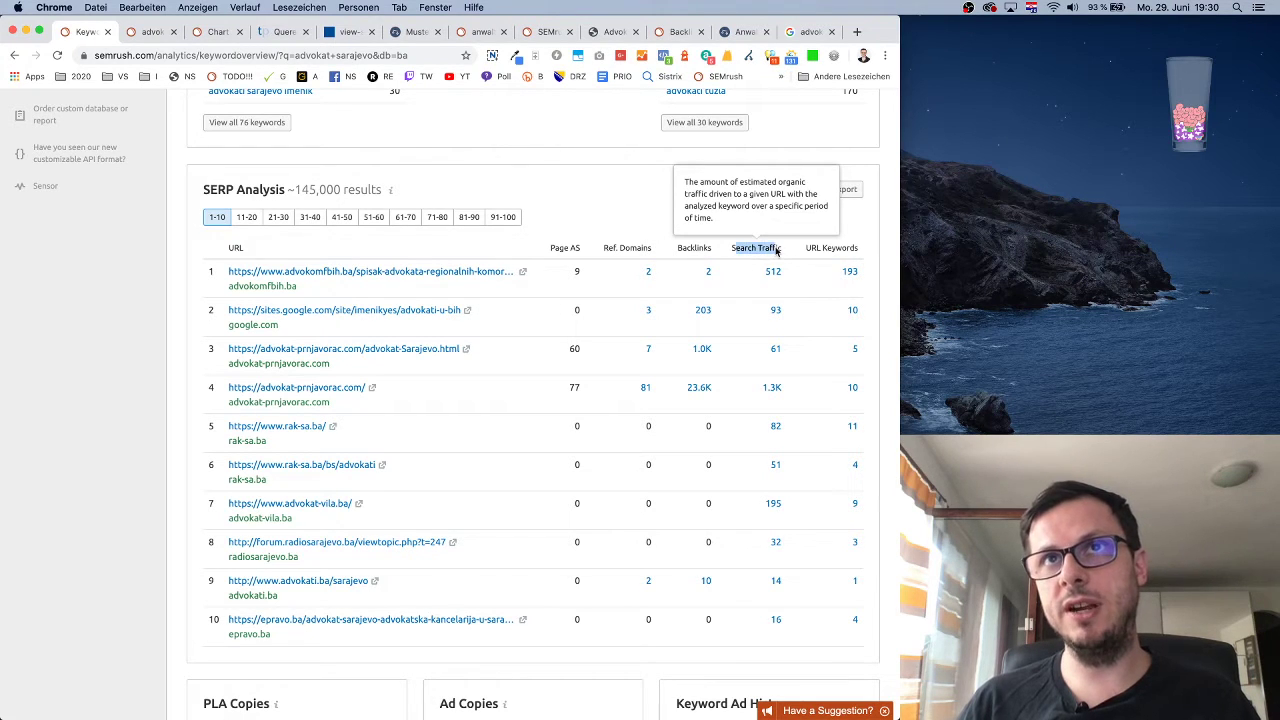
mouse_move(820, 252)
drag(807, 250, 843, 253)
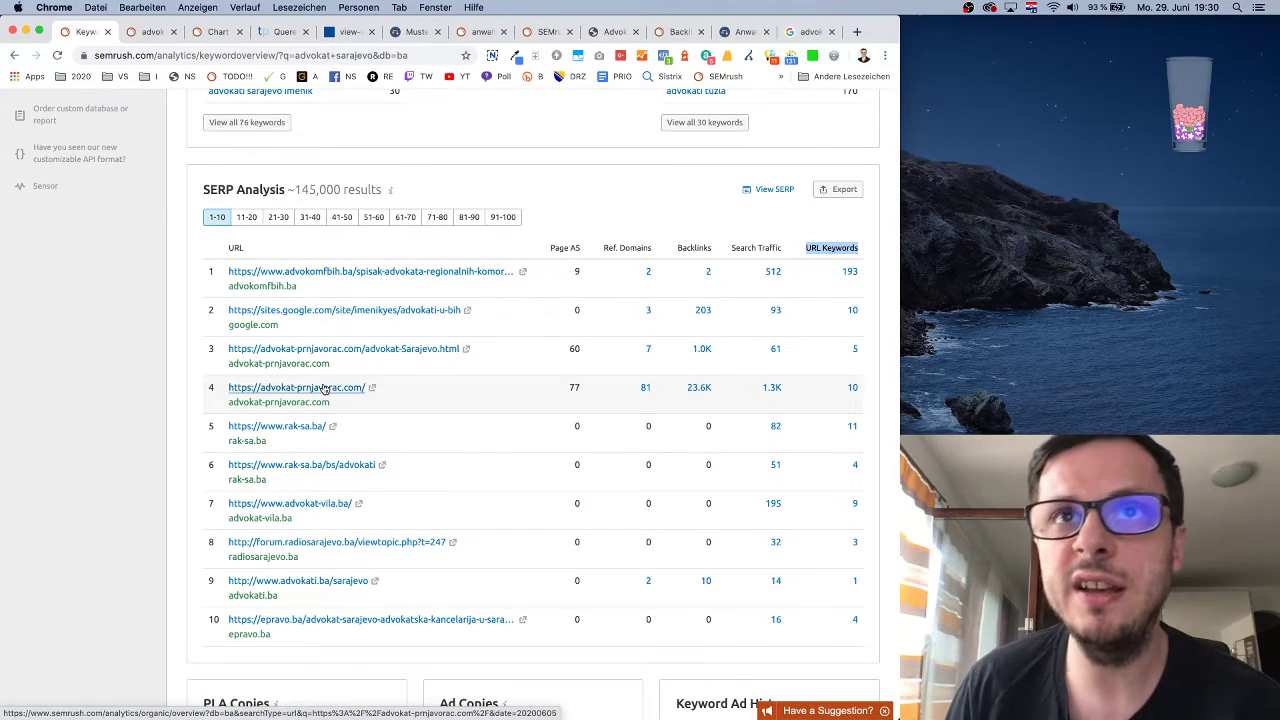
scroll(323, 389, down, 1)
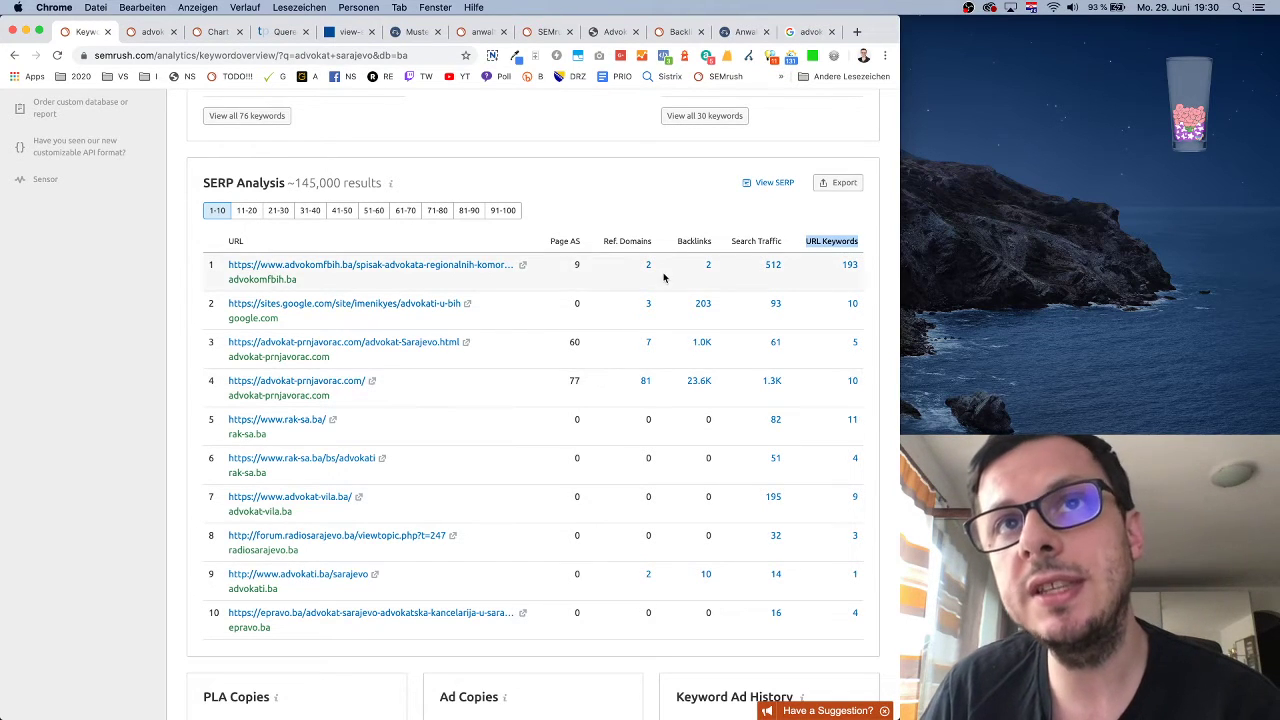
click(667, 535)
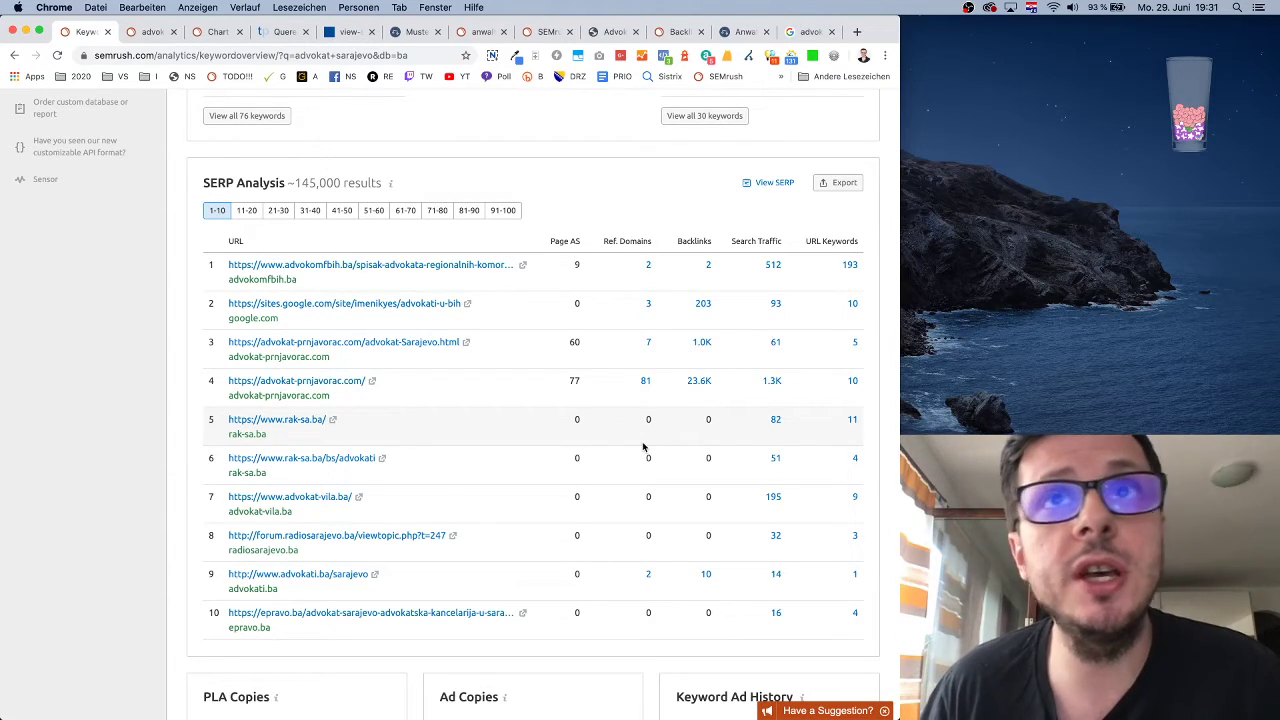
- Compare the keyword's volume and difficulty with the metrics of the ranking pages in the SERP Analysis
scroll(643, 329, up, 15)
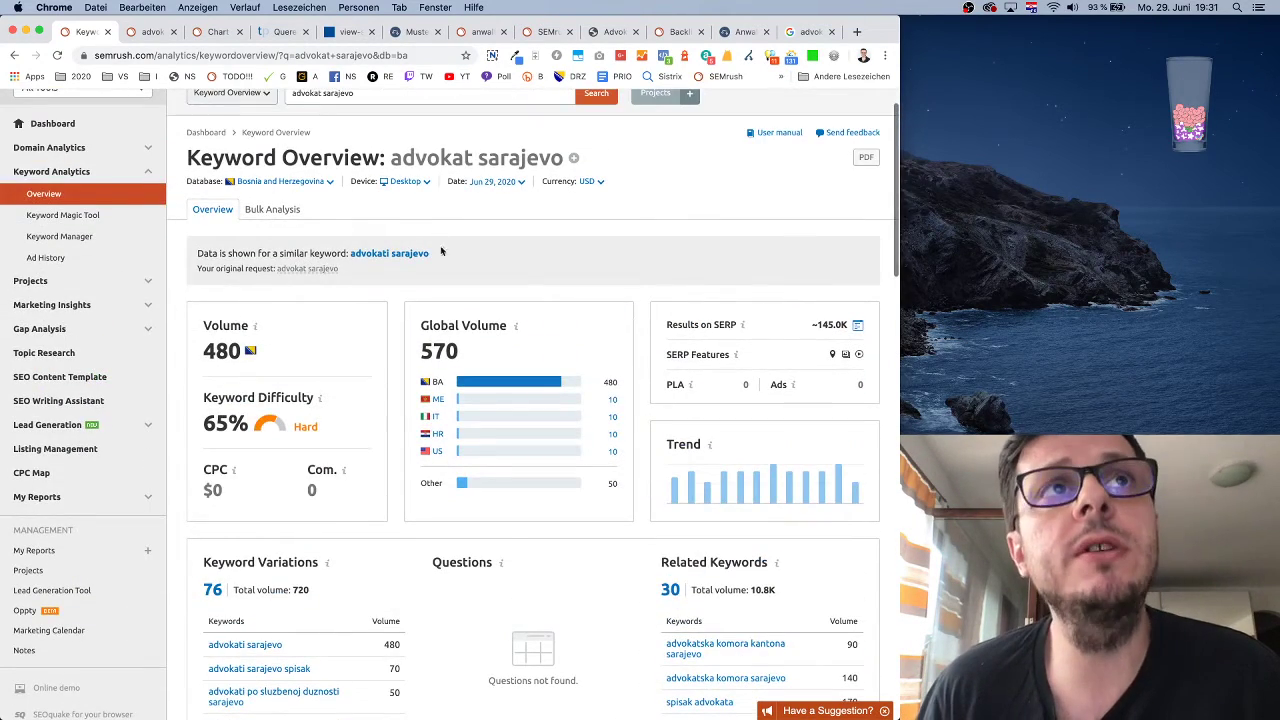
scroll(334, 332, down, 8)
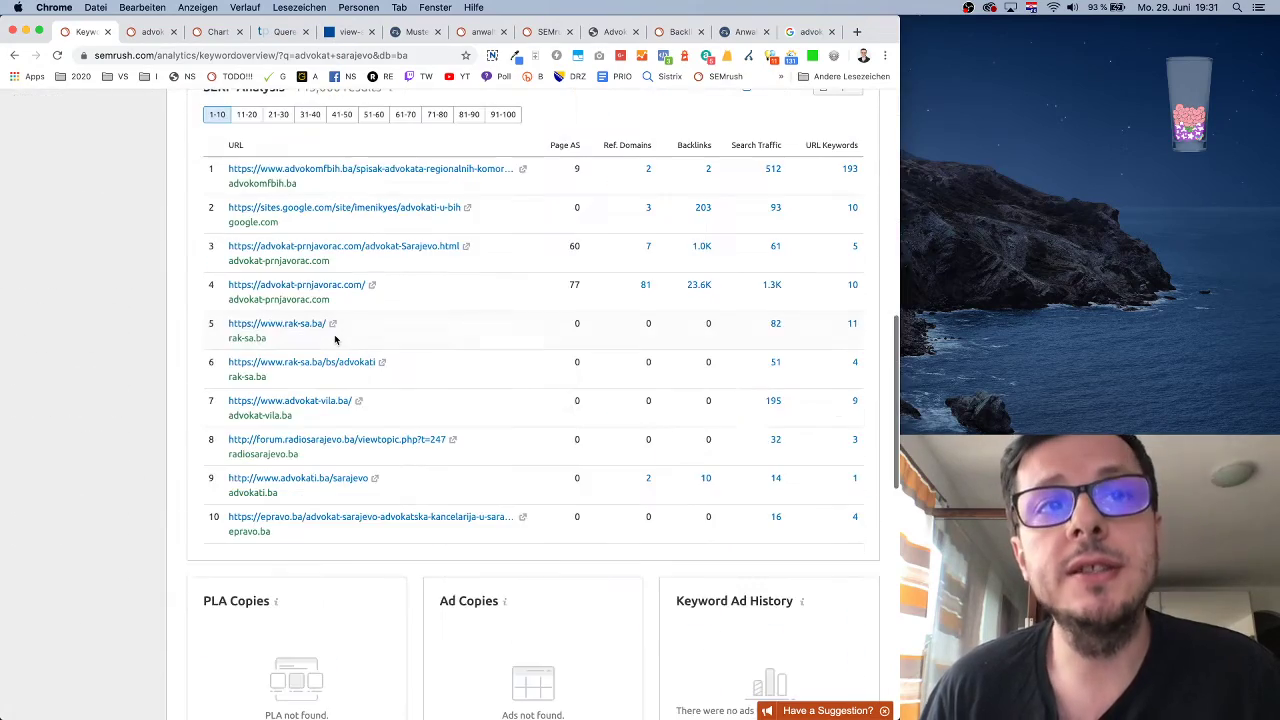
scroll(336, 336, up, 3)
scroll(337, 340, up, 6)
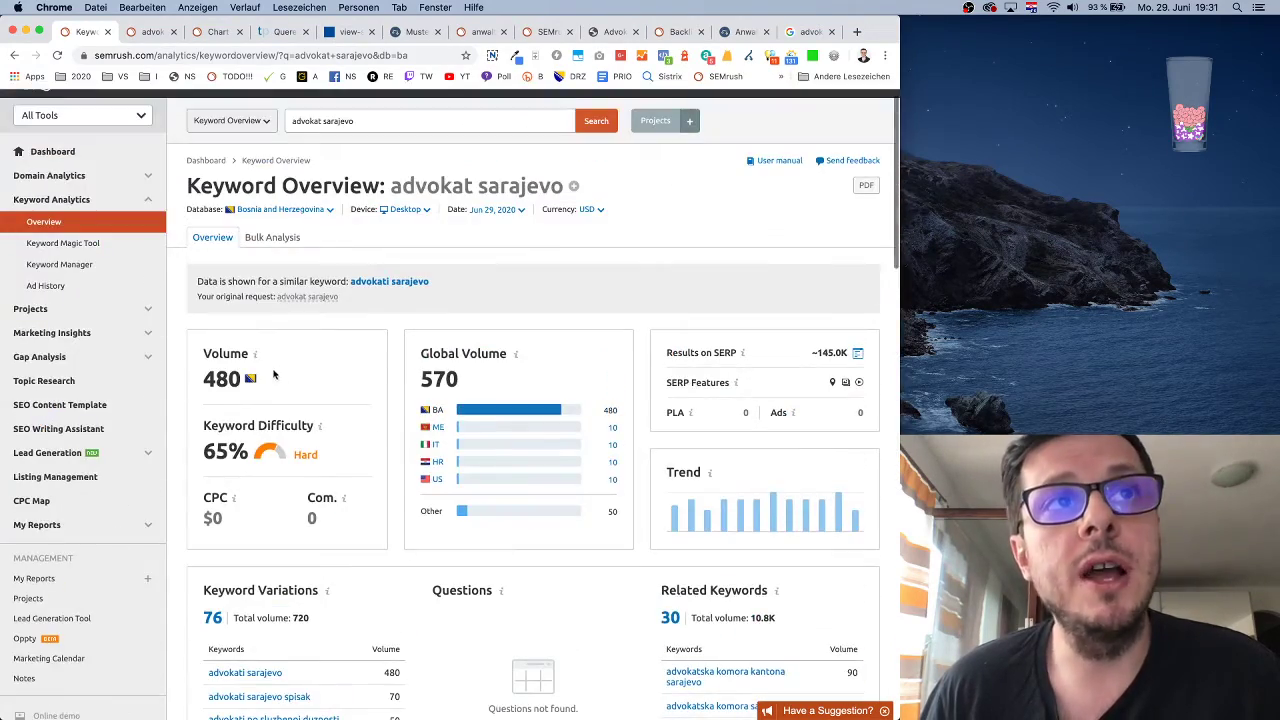
scroll(360, 404, down, 10)
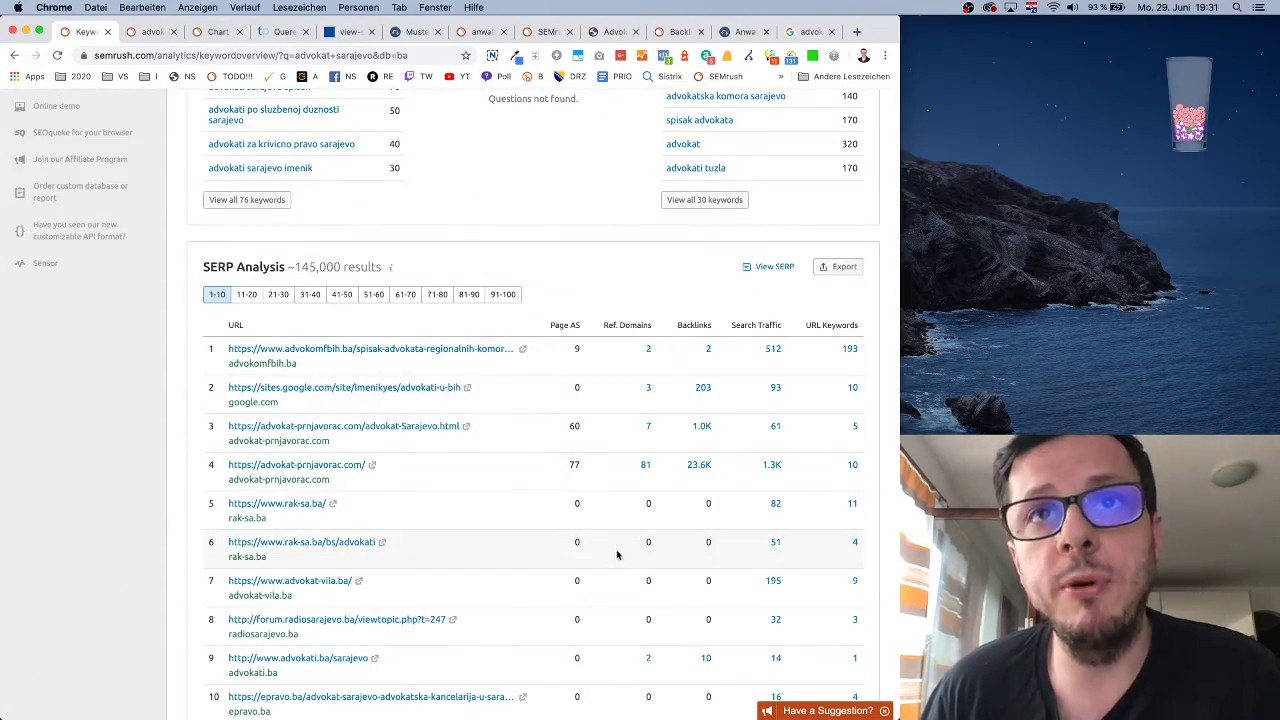
scroll(617, 555, down, 2)
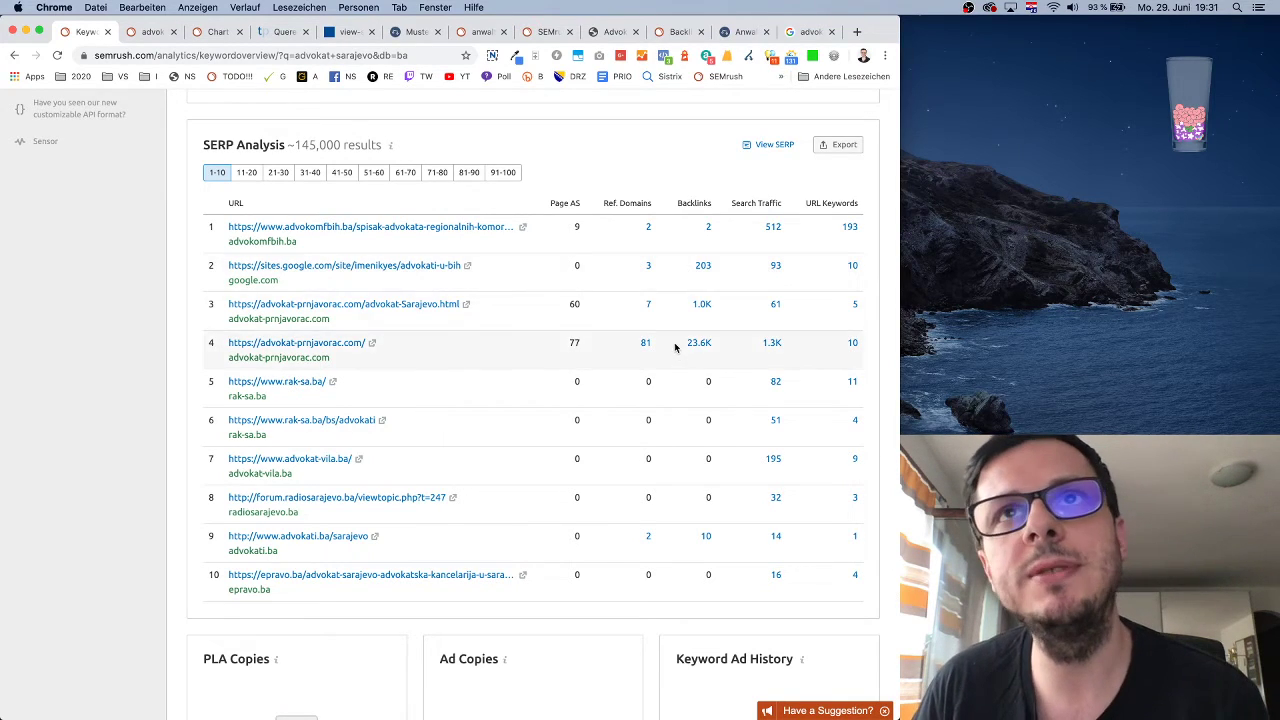
scroll(677, 343, up, 15)
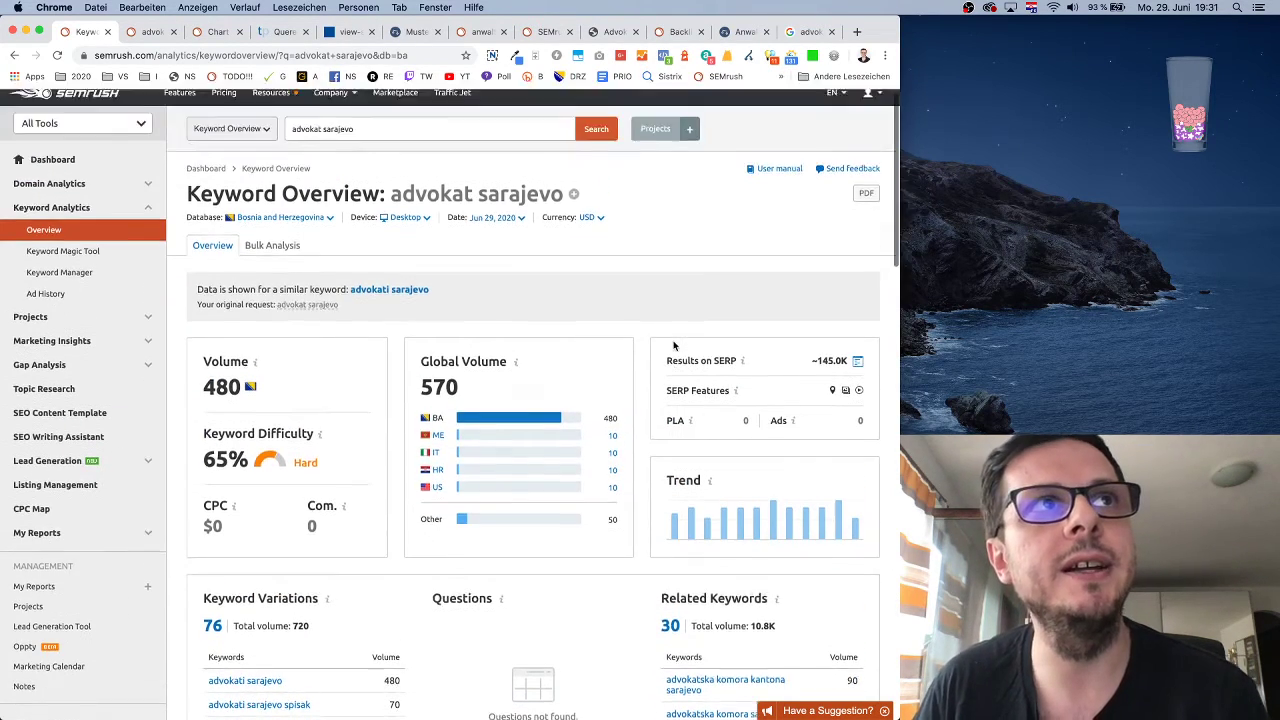
scroll(674, 345, down, 15)
scroll(674, 345, down, 10)
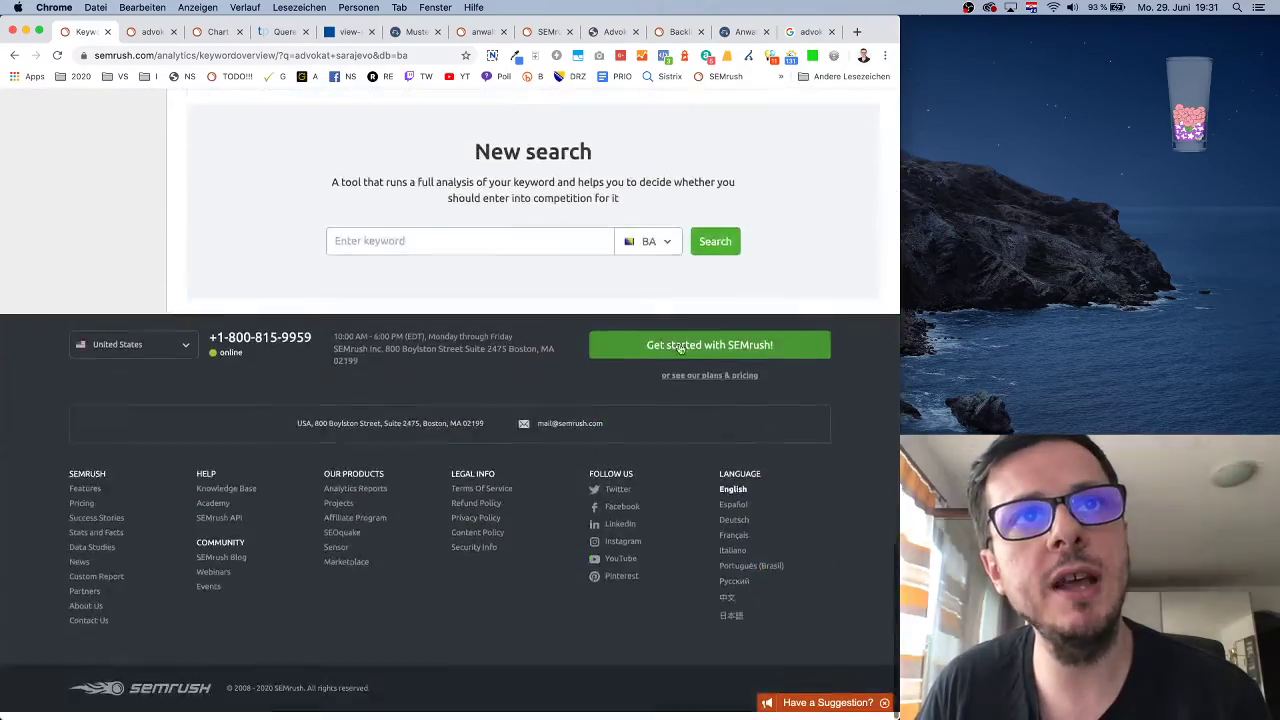
scroll(674, 345, up, 20)
scroll(674, 345, down, 5)
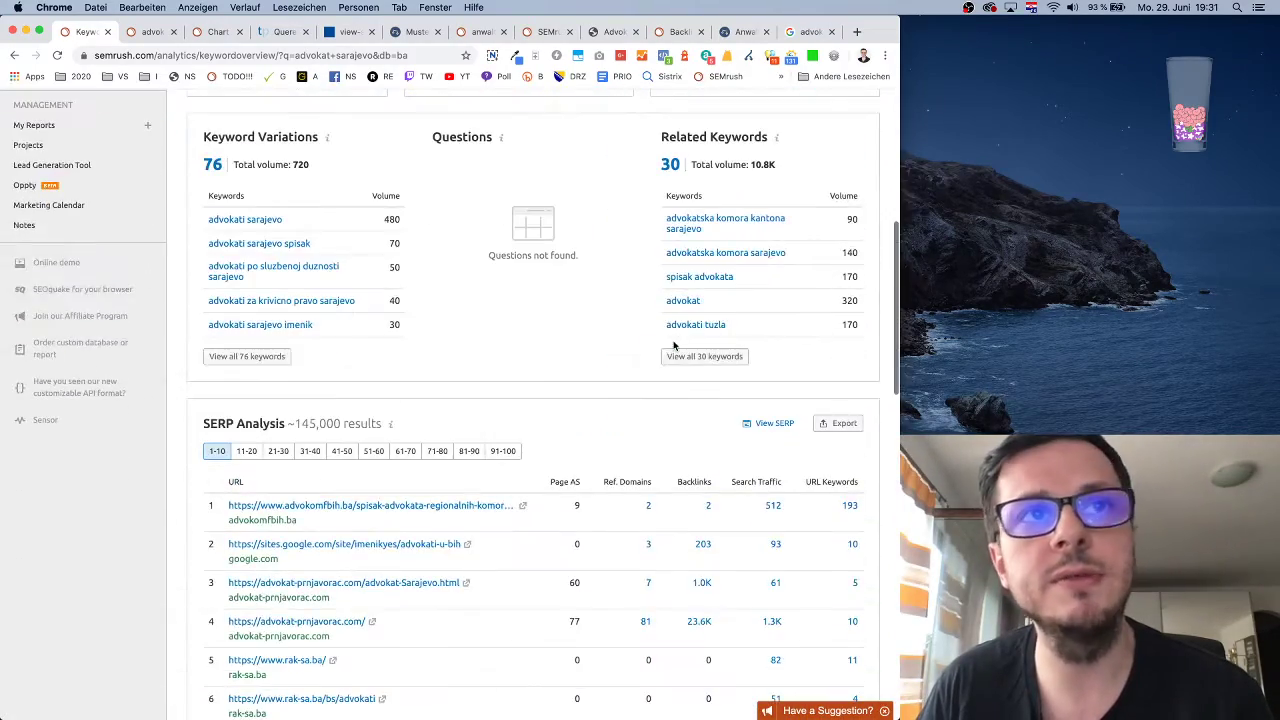
- Open the complete list of keyword variations for the analysed keyword
scroll(588, 336, up, 2)
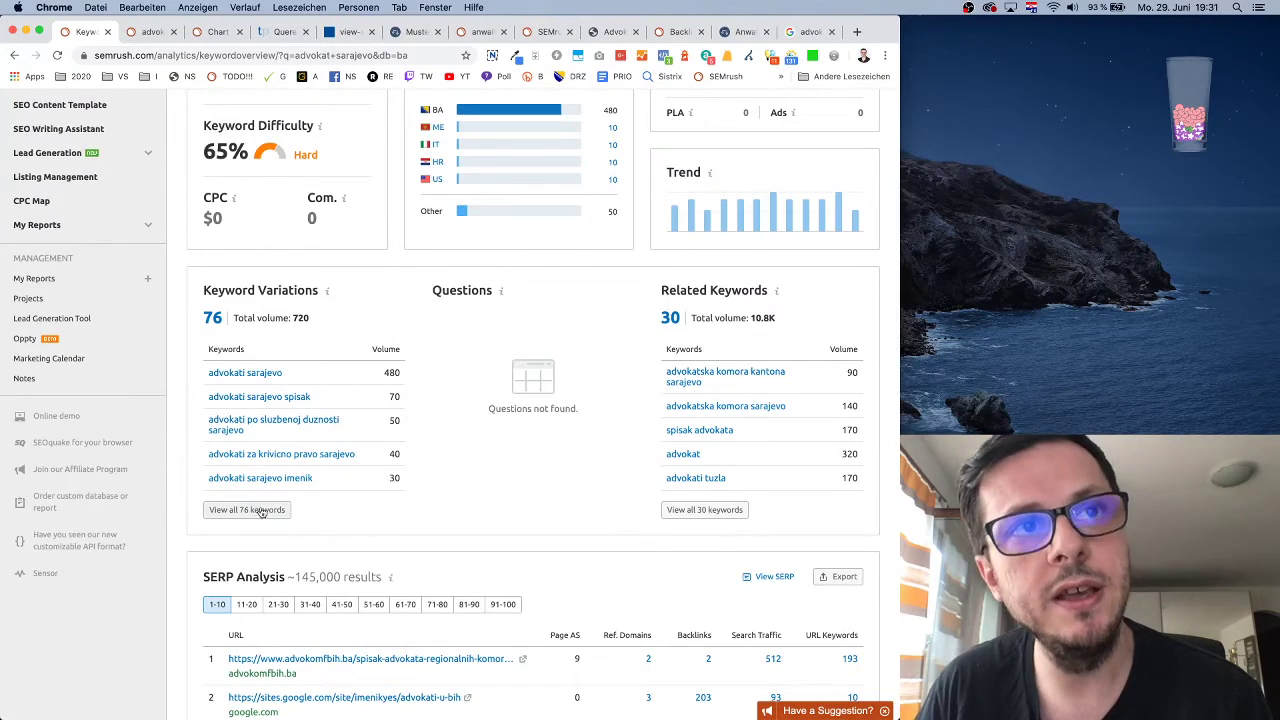
scroll(338, 485, up, 3)
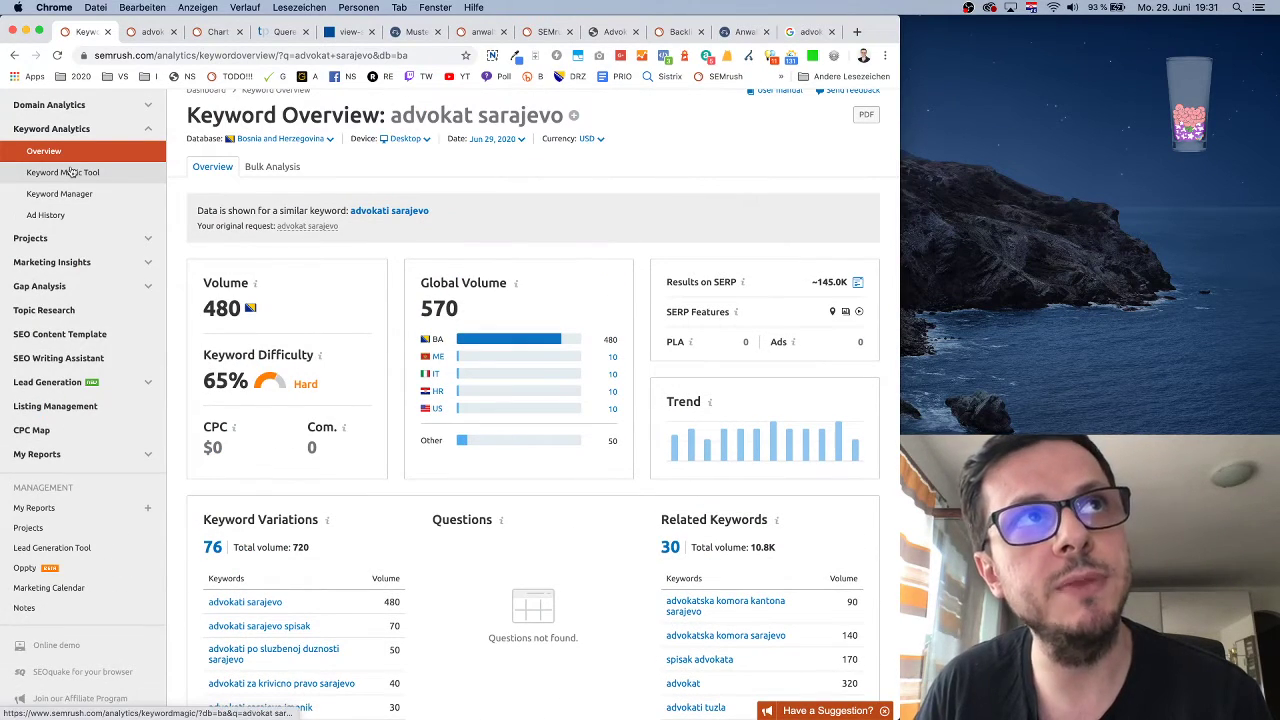
scroll(287, 285, down, 4)
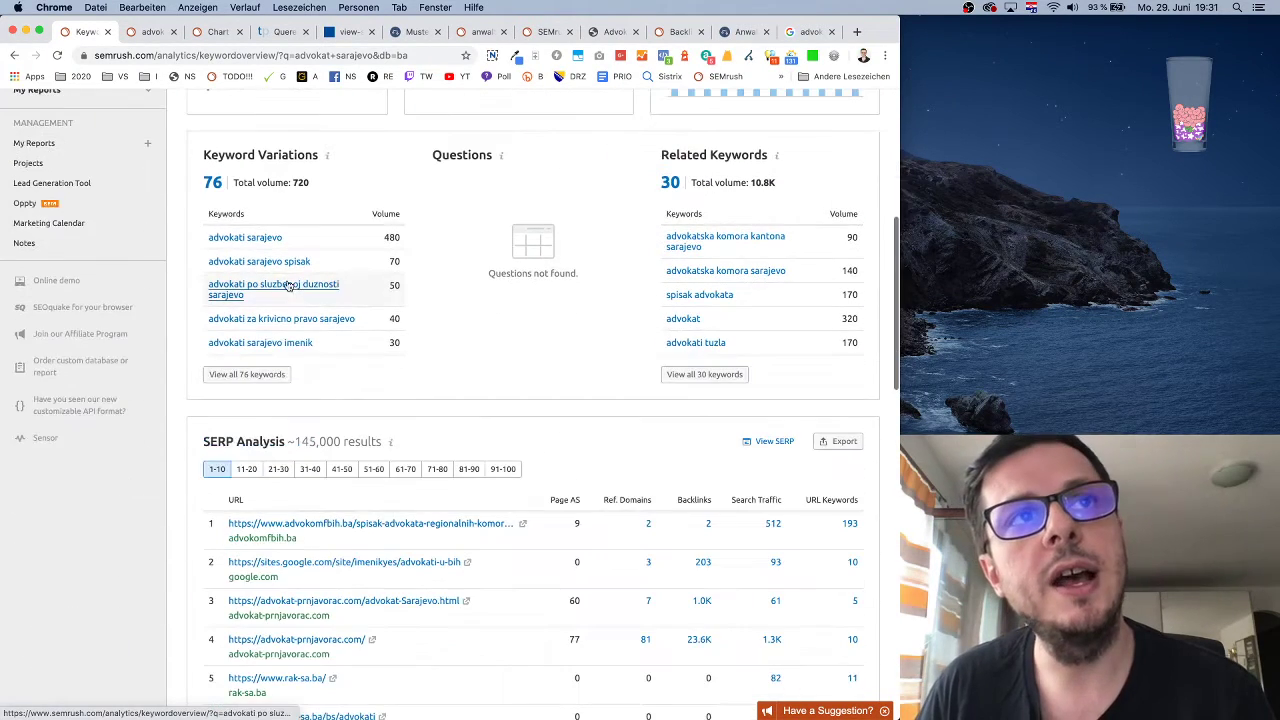
click(246, 371)
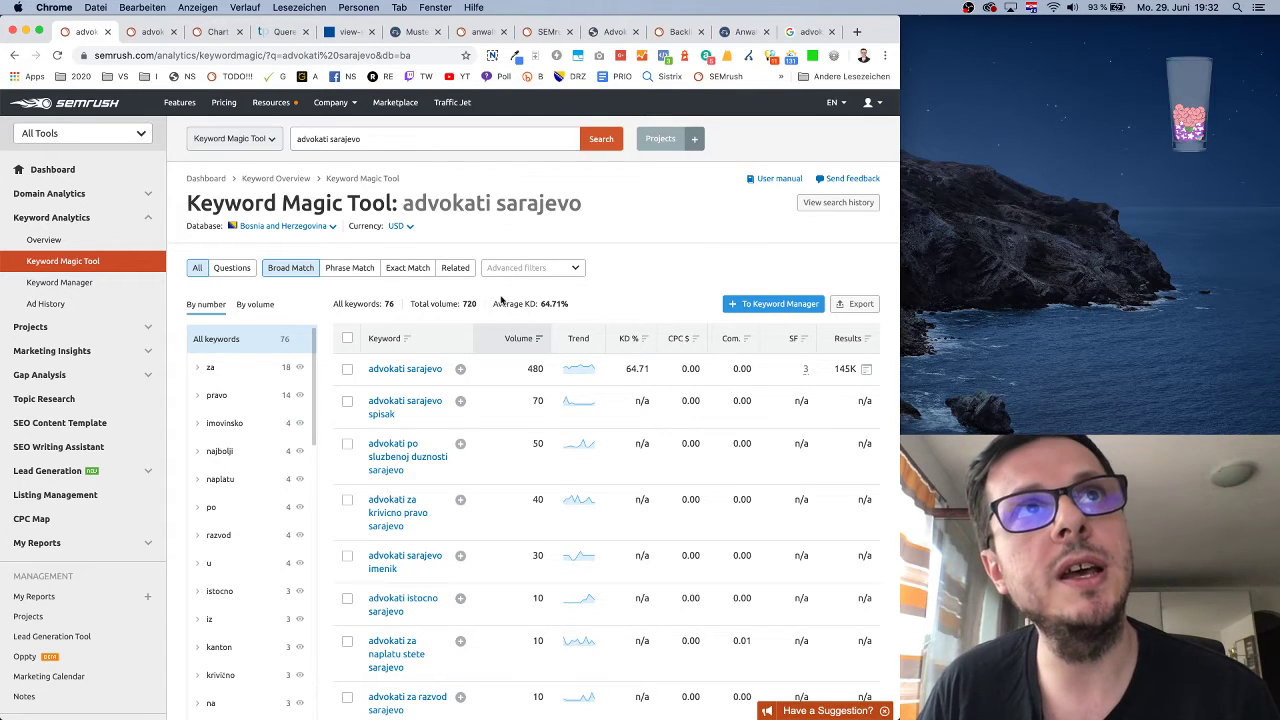
- Search the Keyword Magic Tool for the broader term "advokat"
click(342, 139)
key(BackSpace)
key(BackSpace)
key(BackSpace)
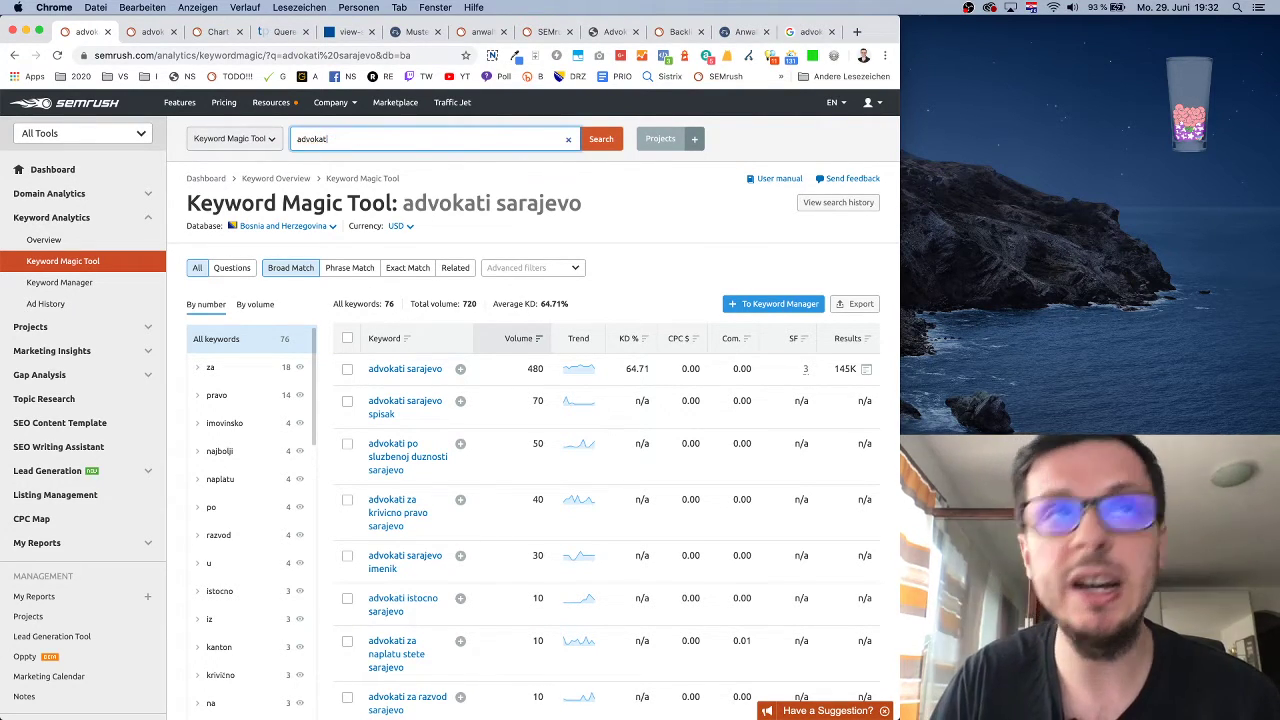
key(Return)
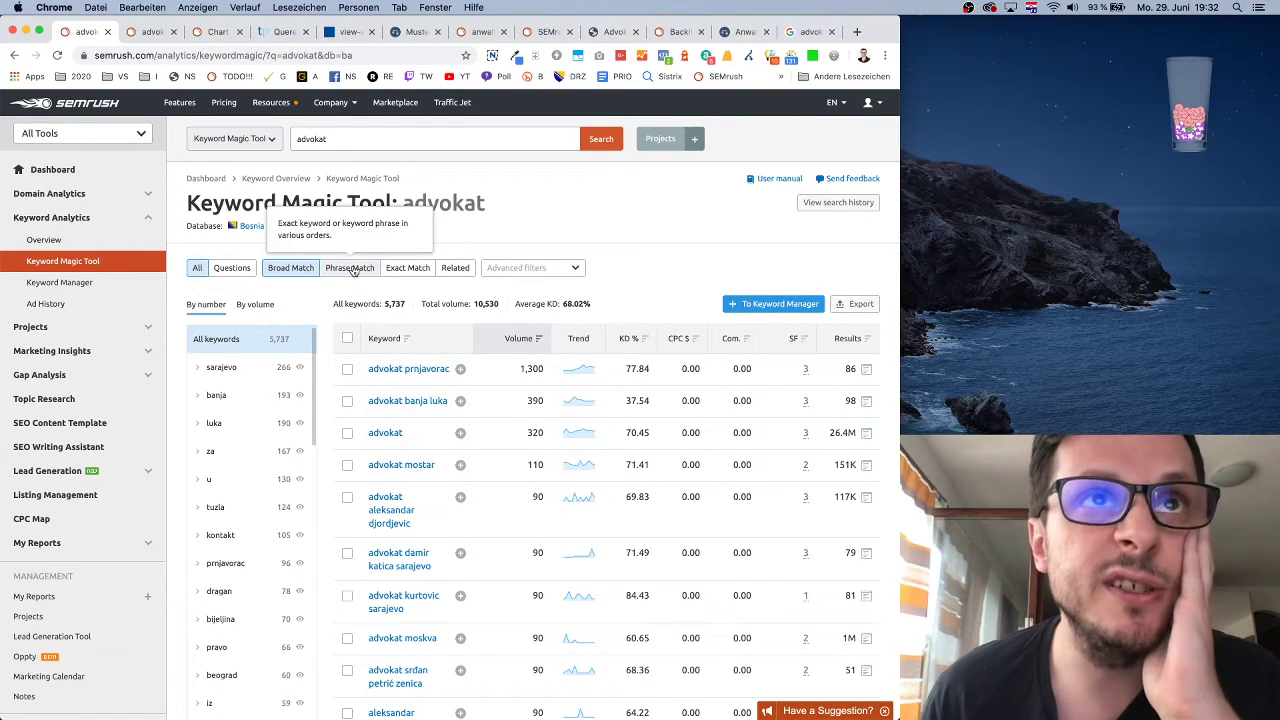
- Limit the results to exact-match questions and search for the plural term "advokati"
click(403, 268)
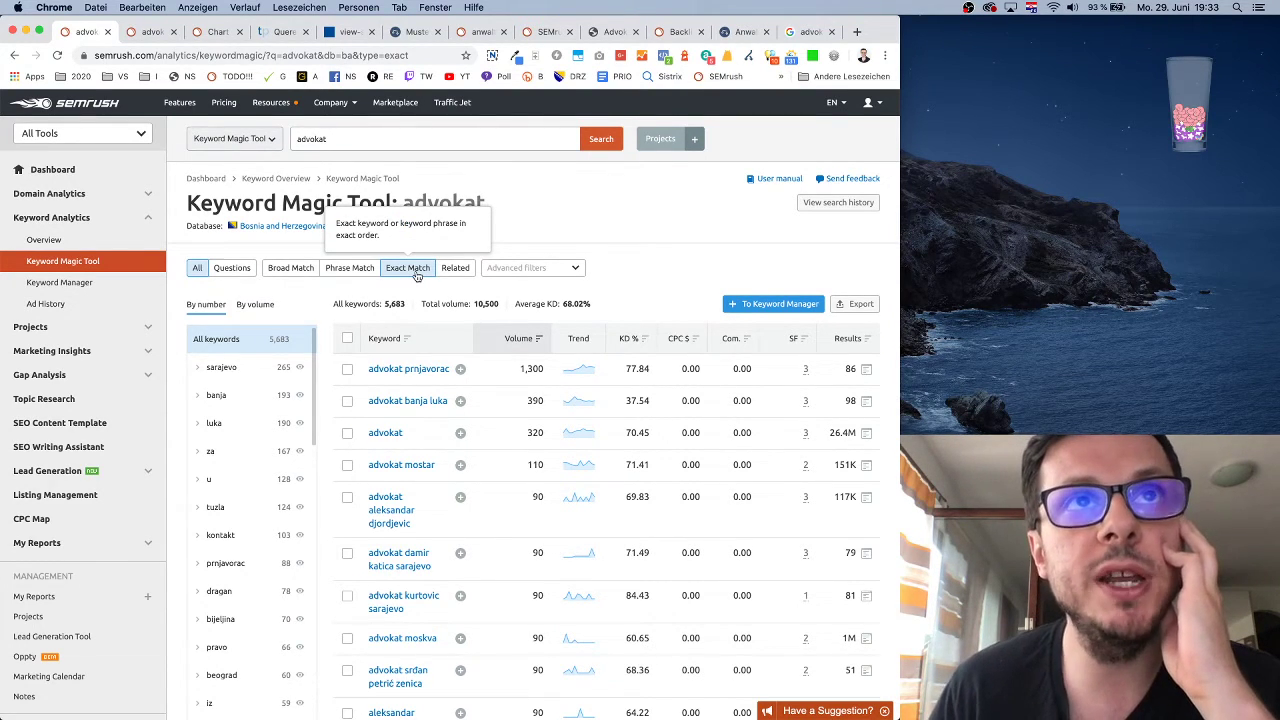
click(240, 270)
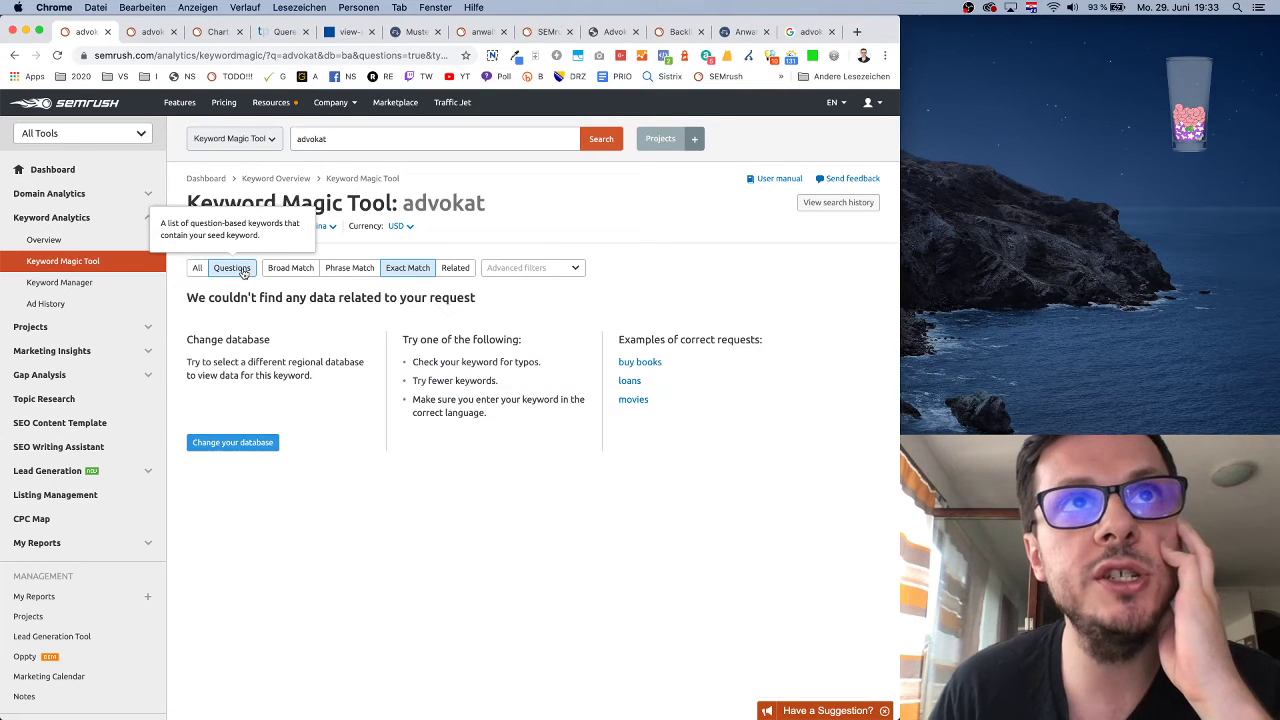
click(350, 139)
text(i)
key(Return)
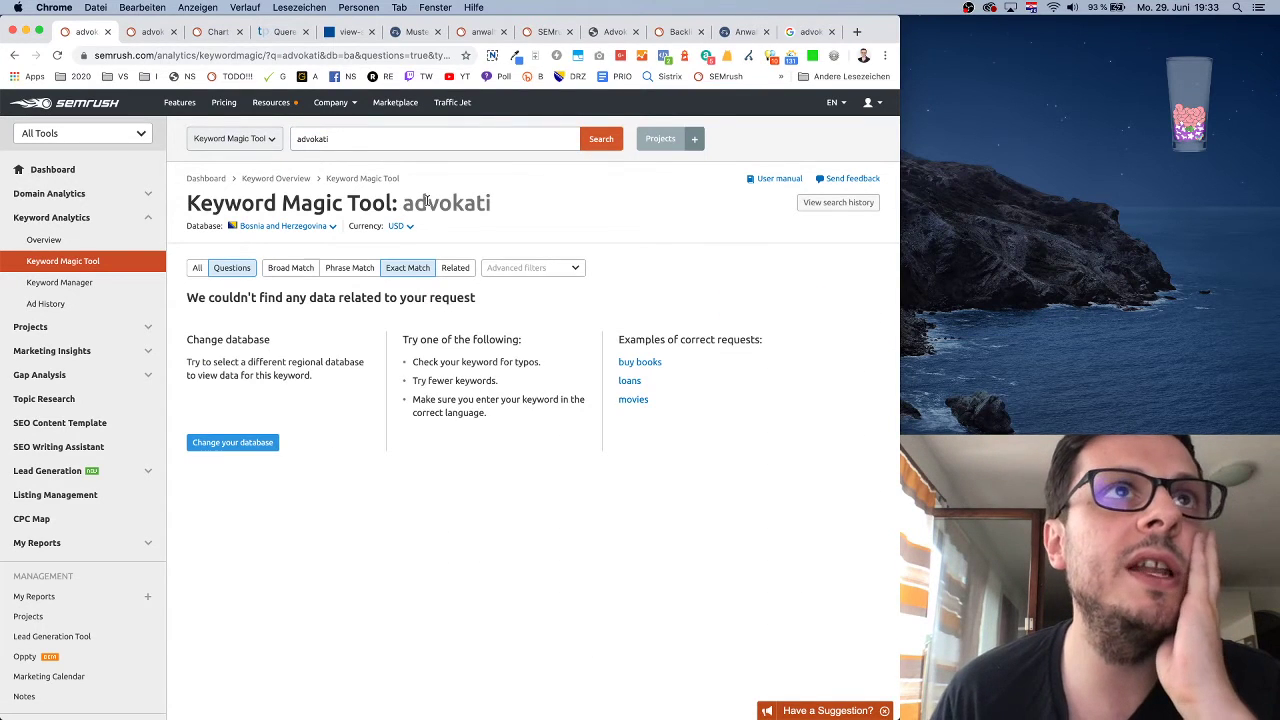
- Switch to the already open anwalt.de domain overview and open the domain's organic positions report
click(219, 33)
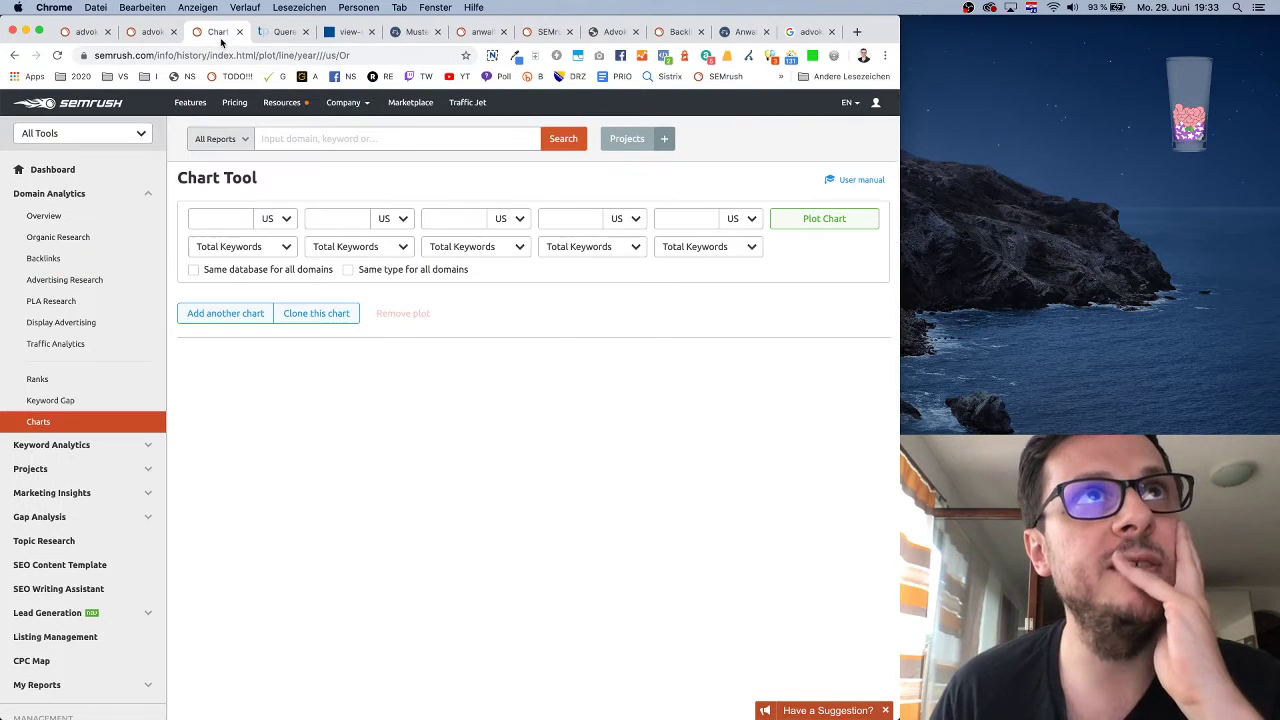
click(150, 32)
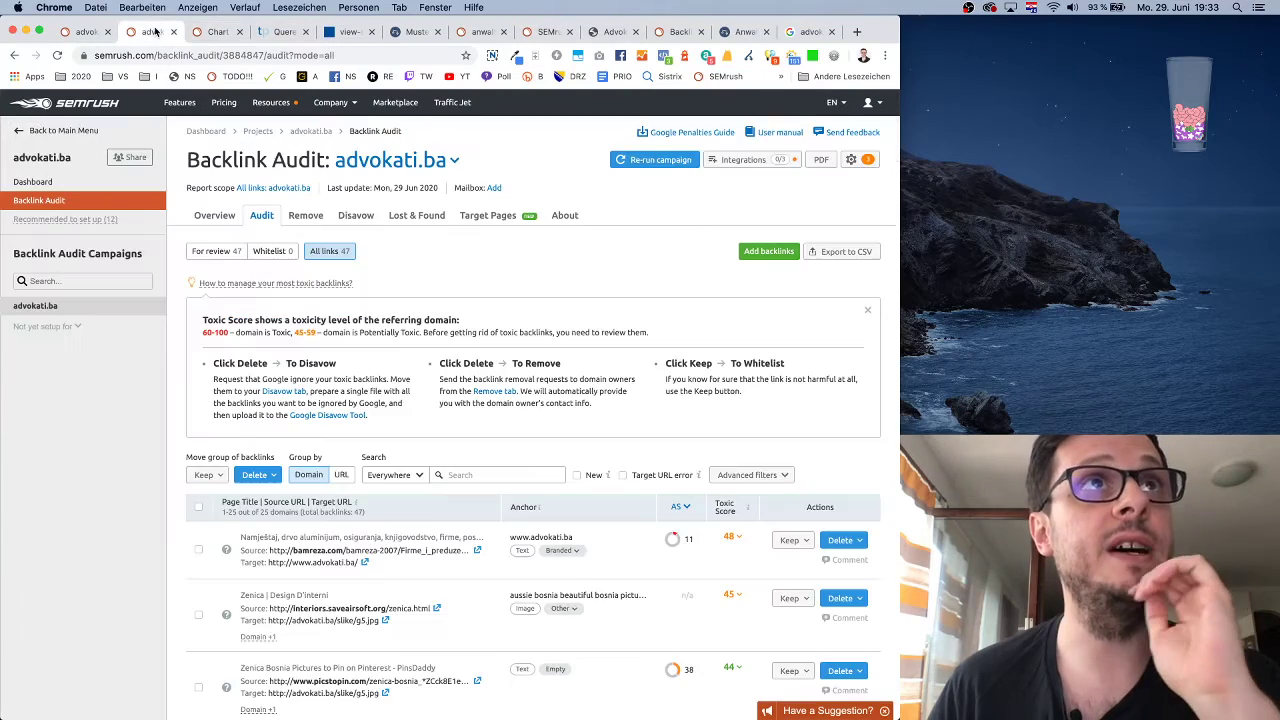
click(205, 38)
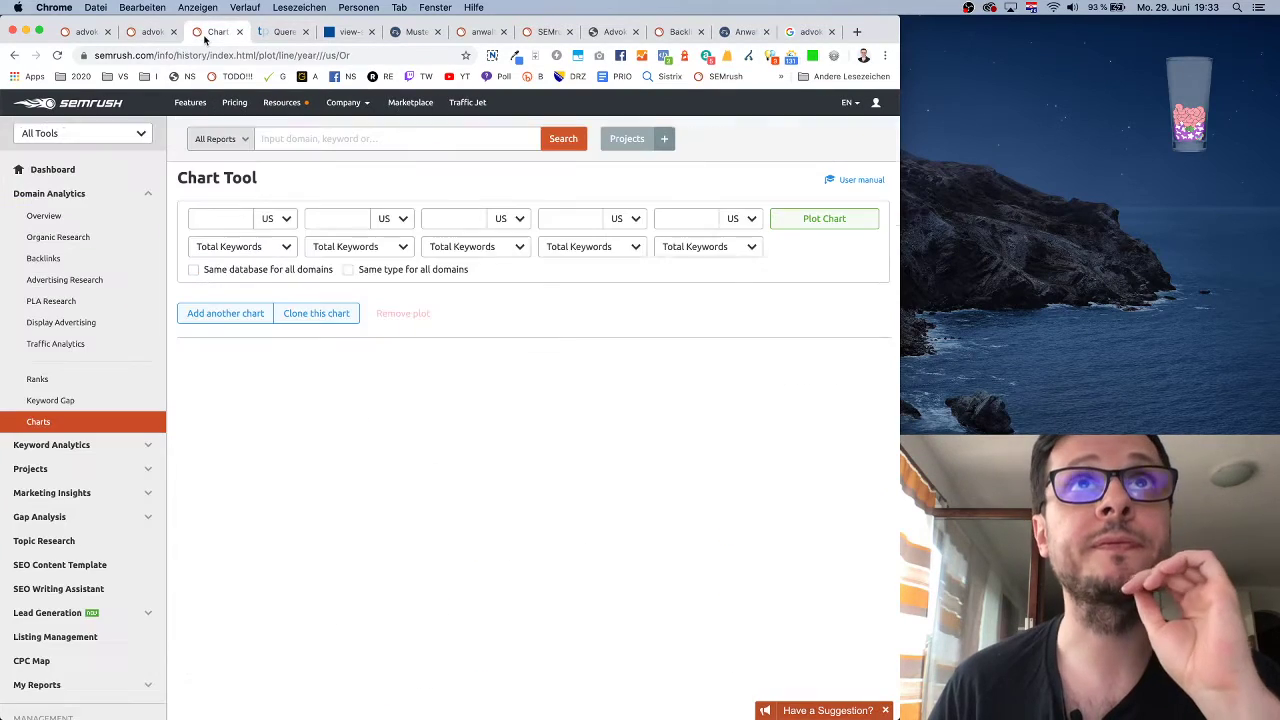
click(476, 33)
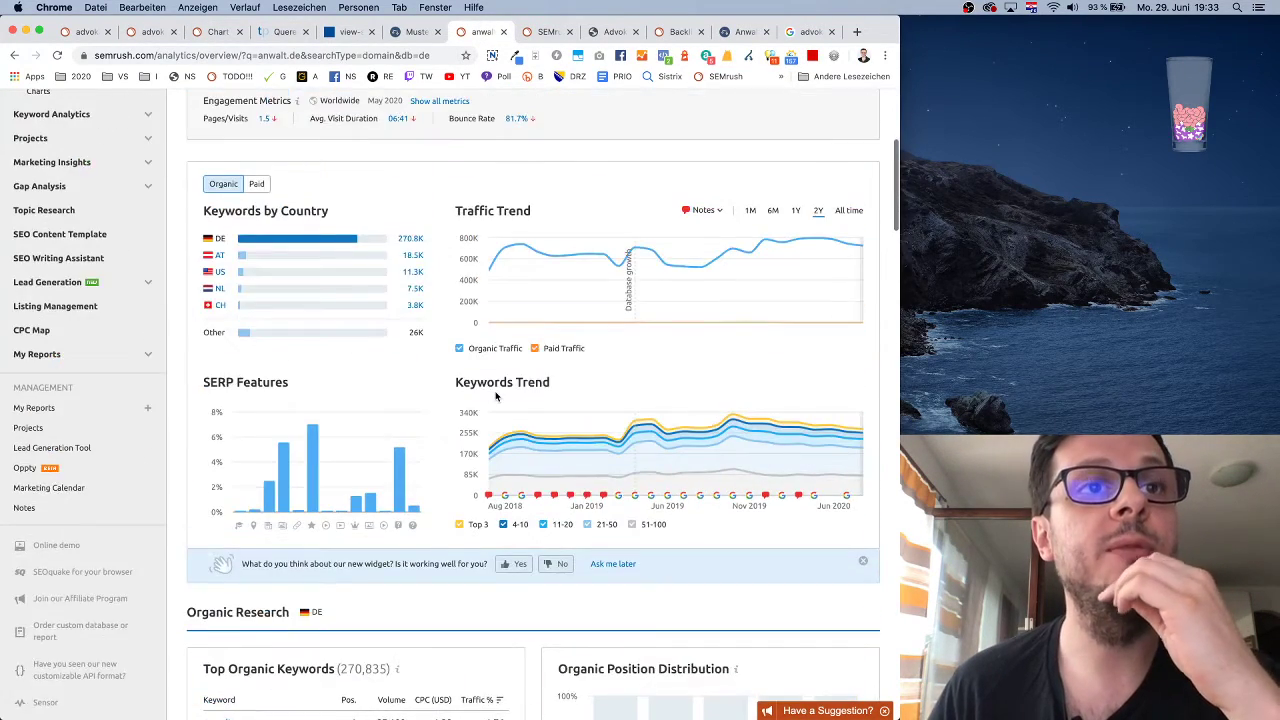
click(245, 558)
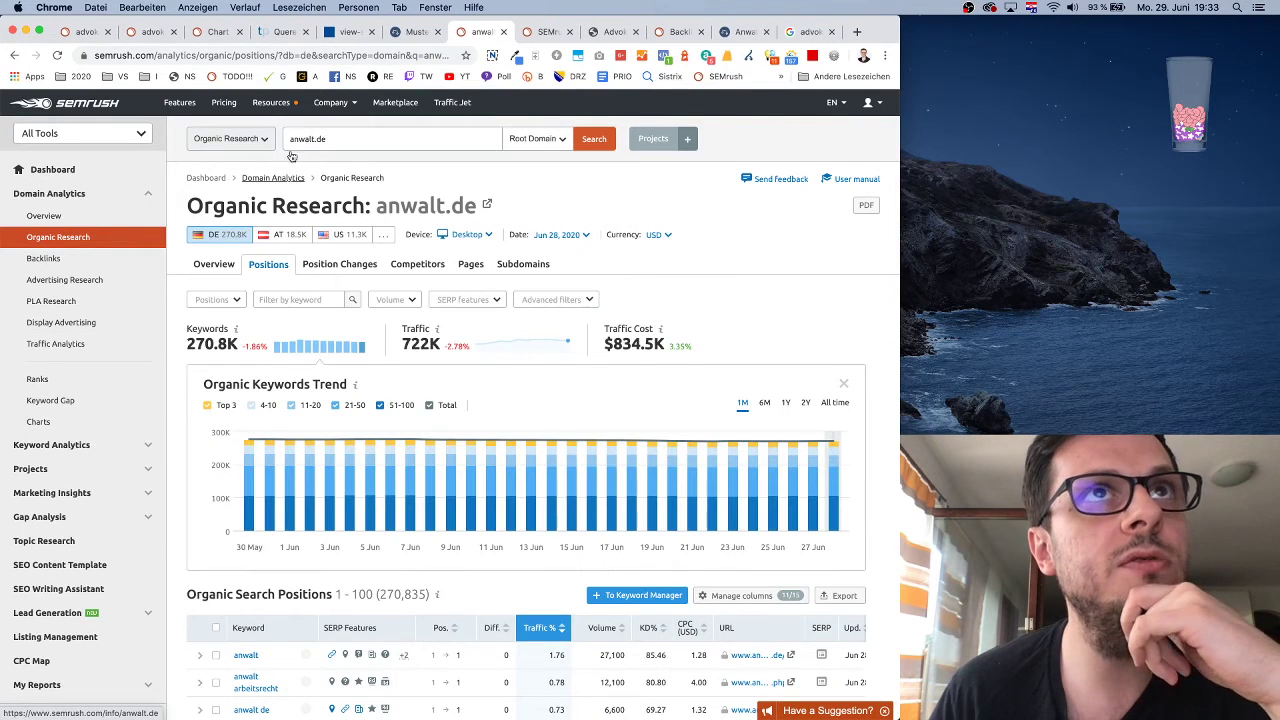
- Return to the dashboard and load the German keyword overview for "anwalt", retrying the page if needed
click(82, 110)
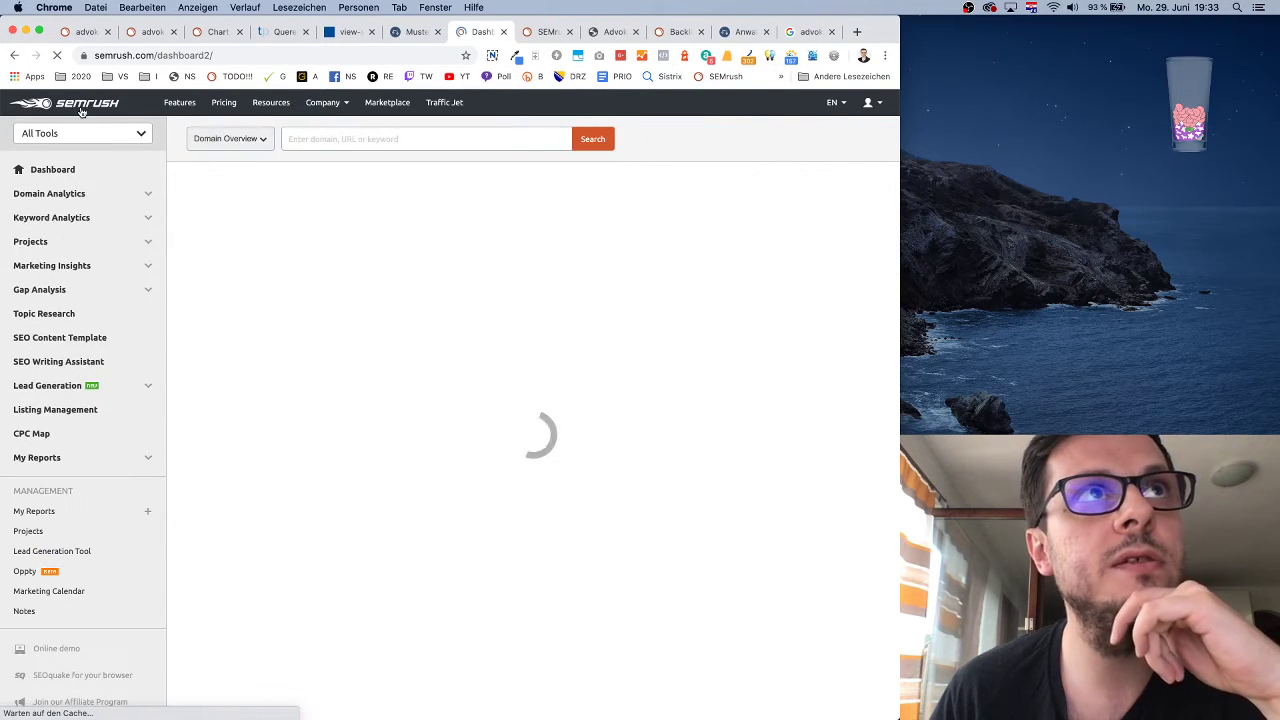
click(373, 137)
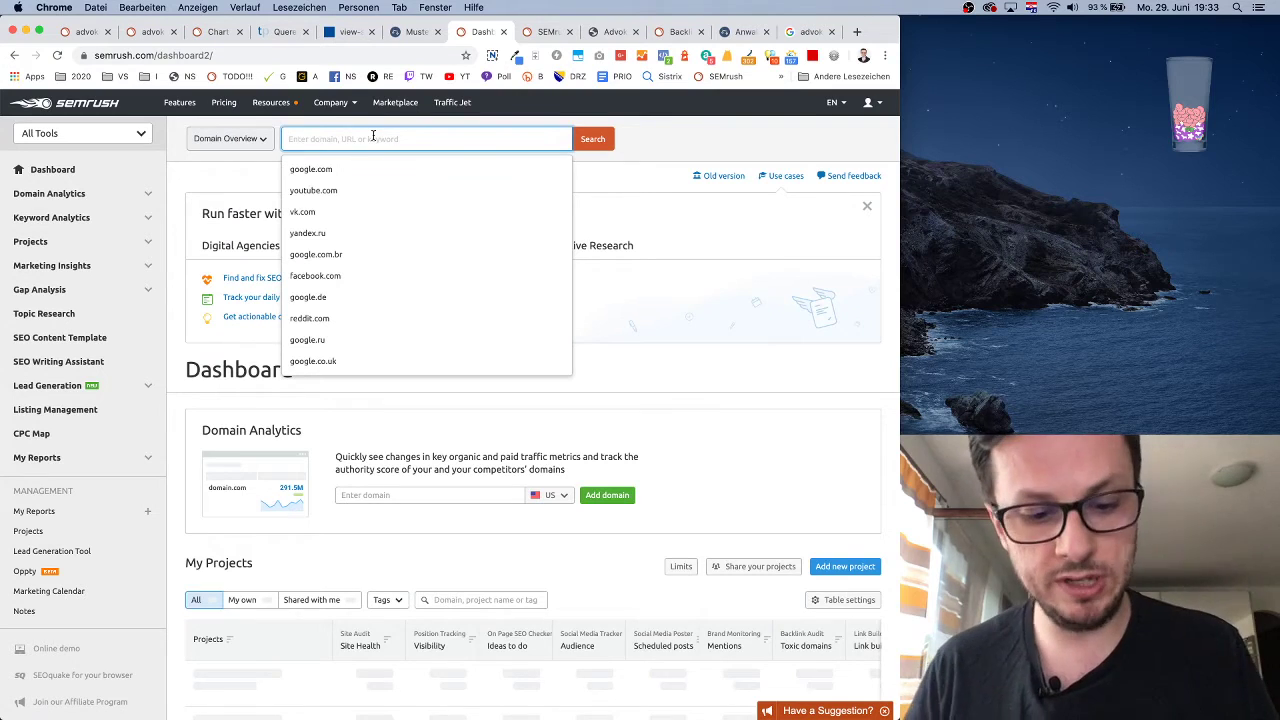
text(anwalt)
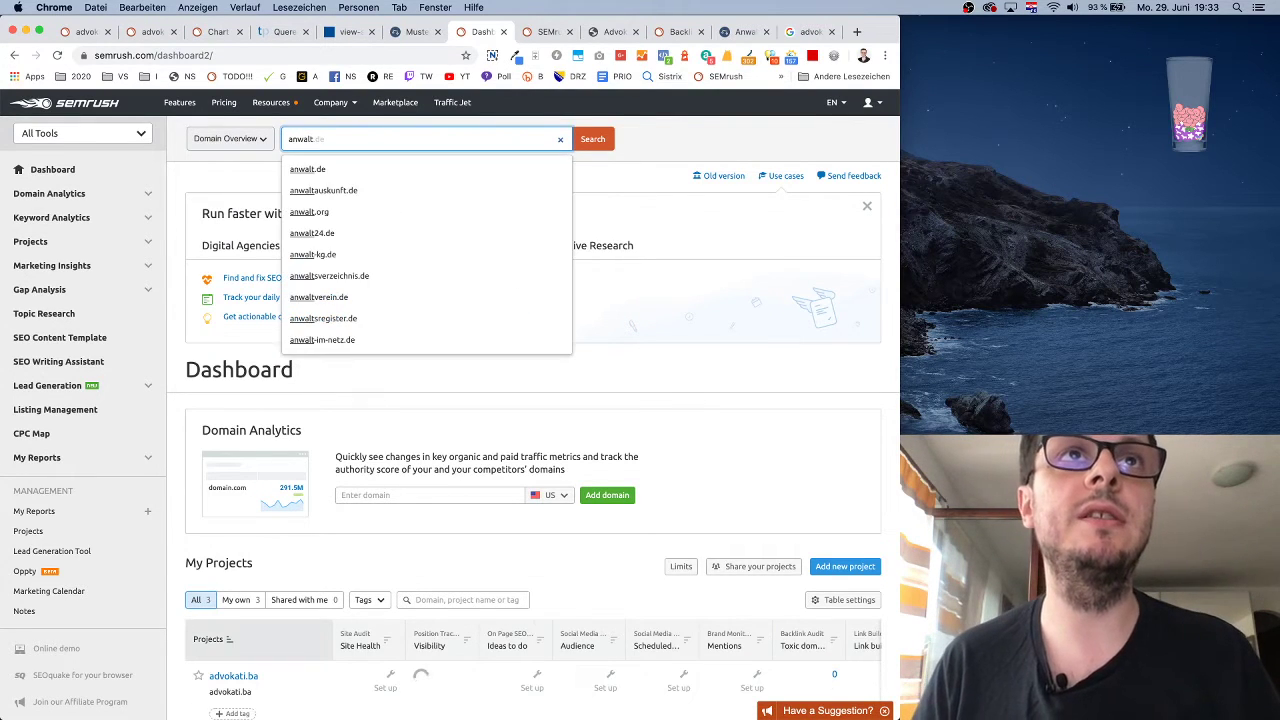
key(Return)
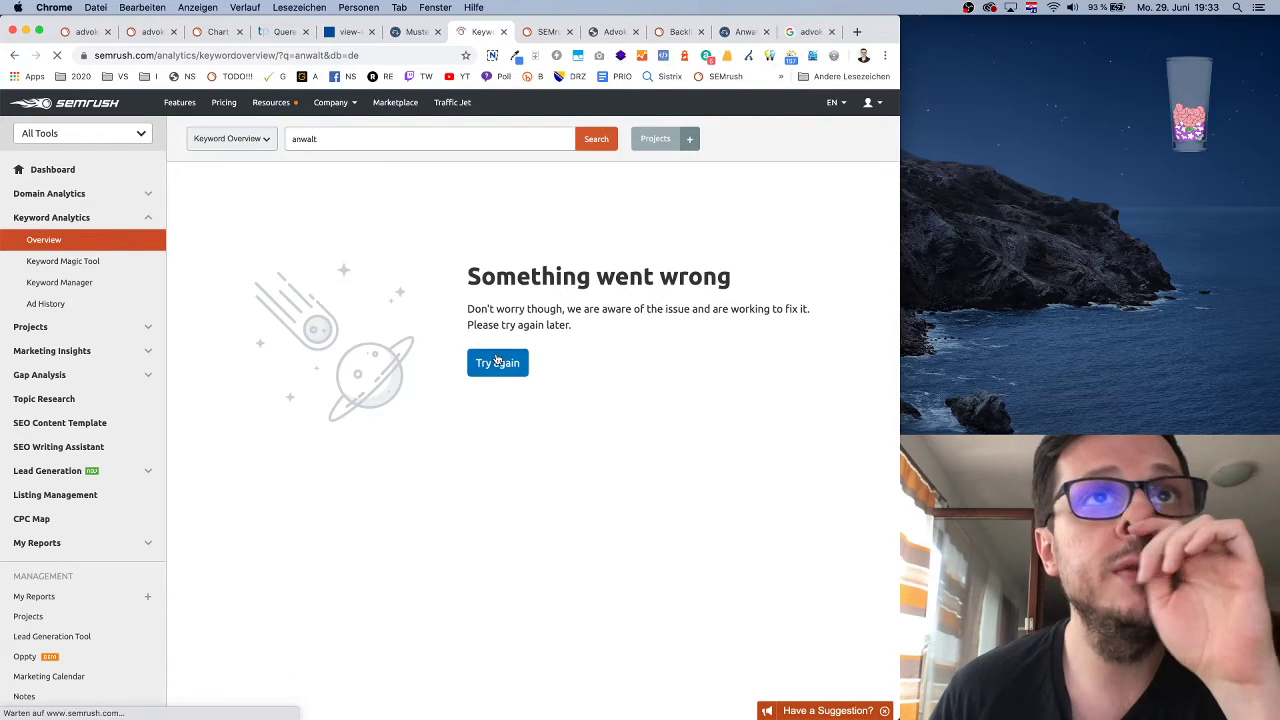
click(498, 362)
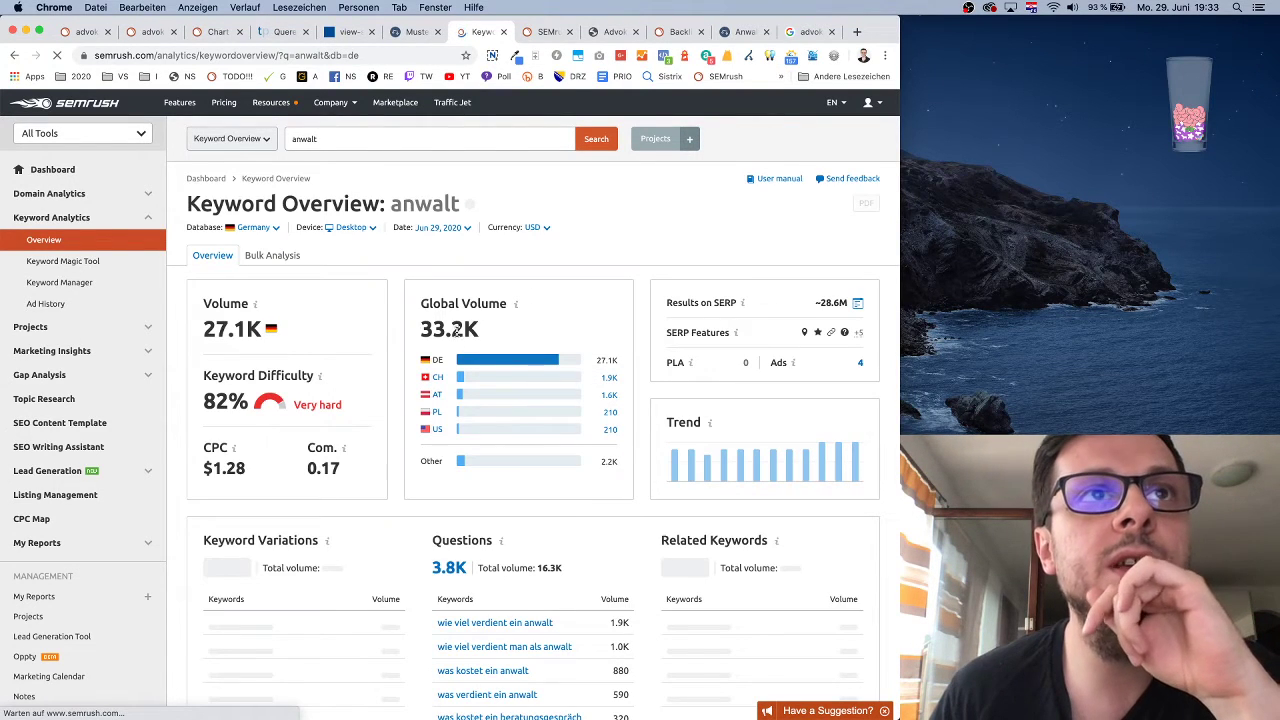
- Open the full list of question keywords for "anwalt" and restrict it to exact matches
scroll(266, 314, down, 5)
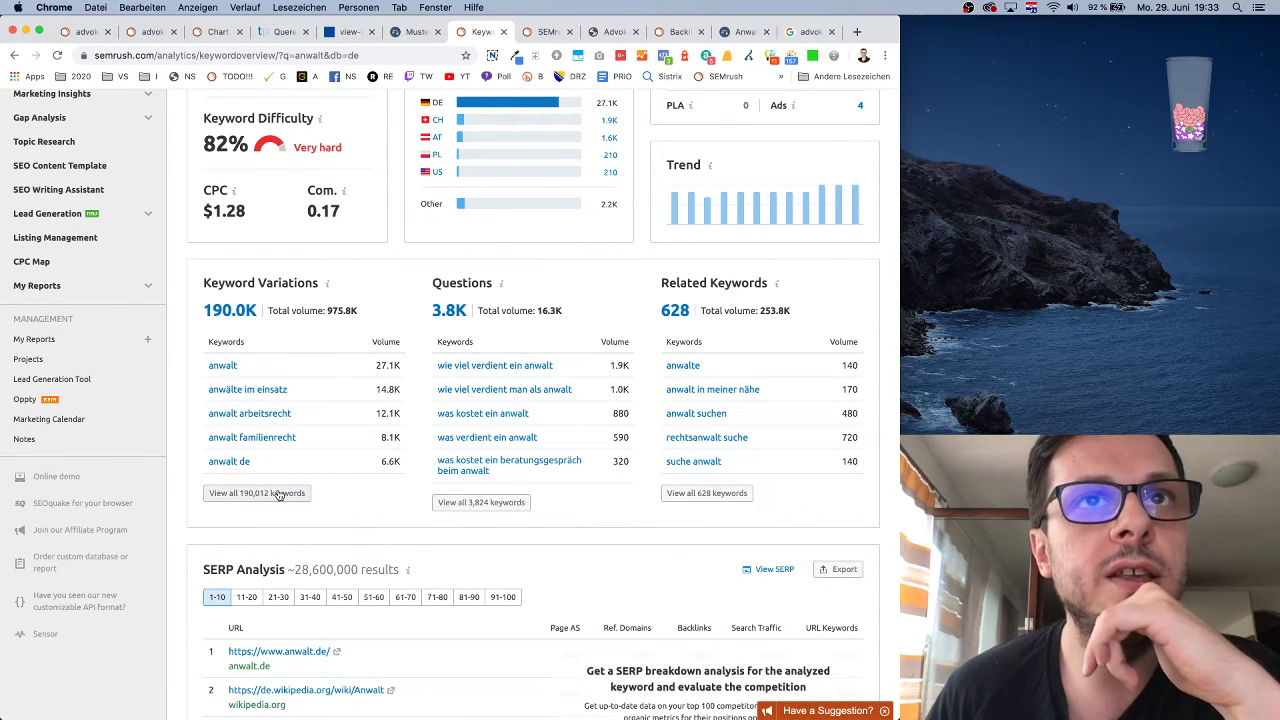
click(508, 503)
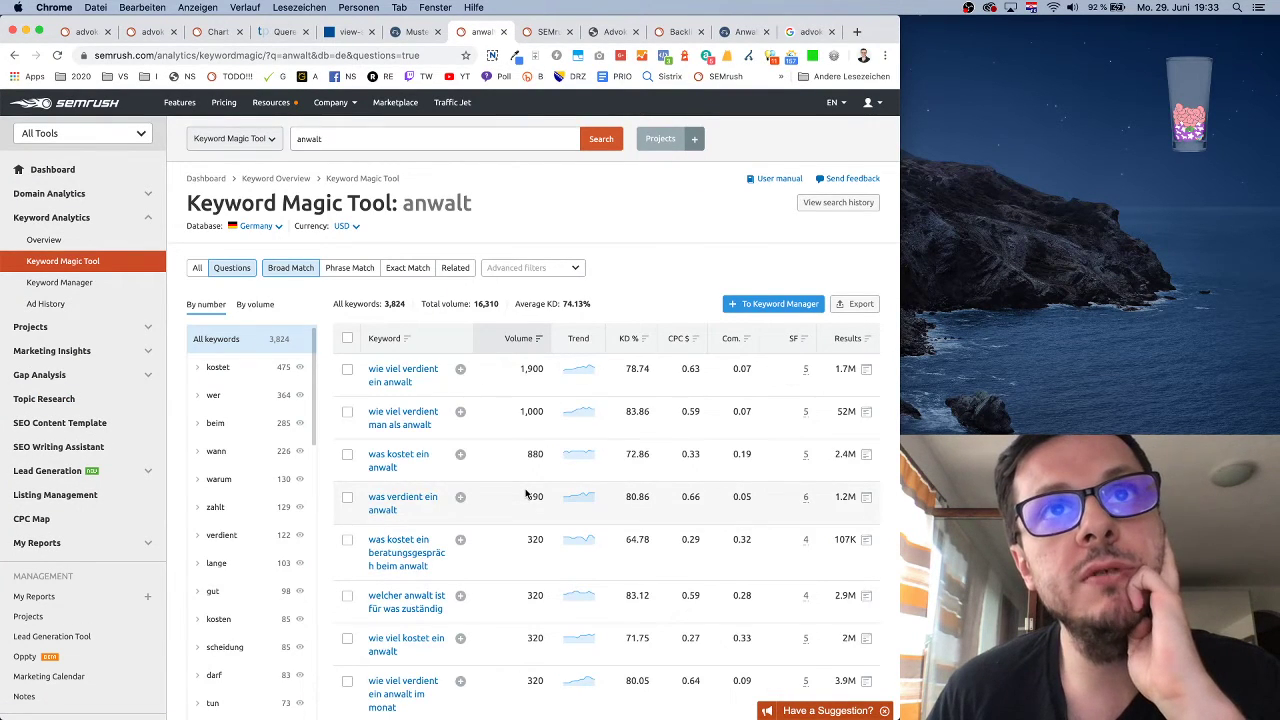
click(405, 268)
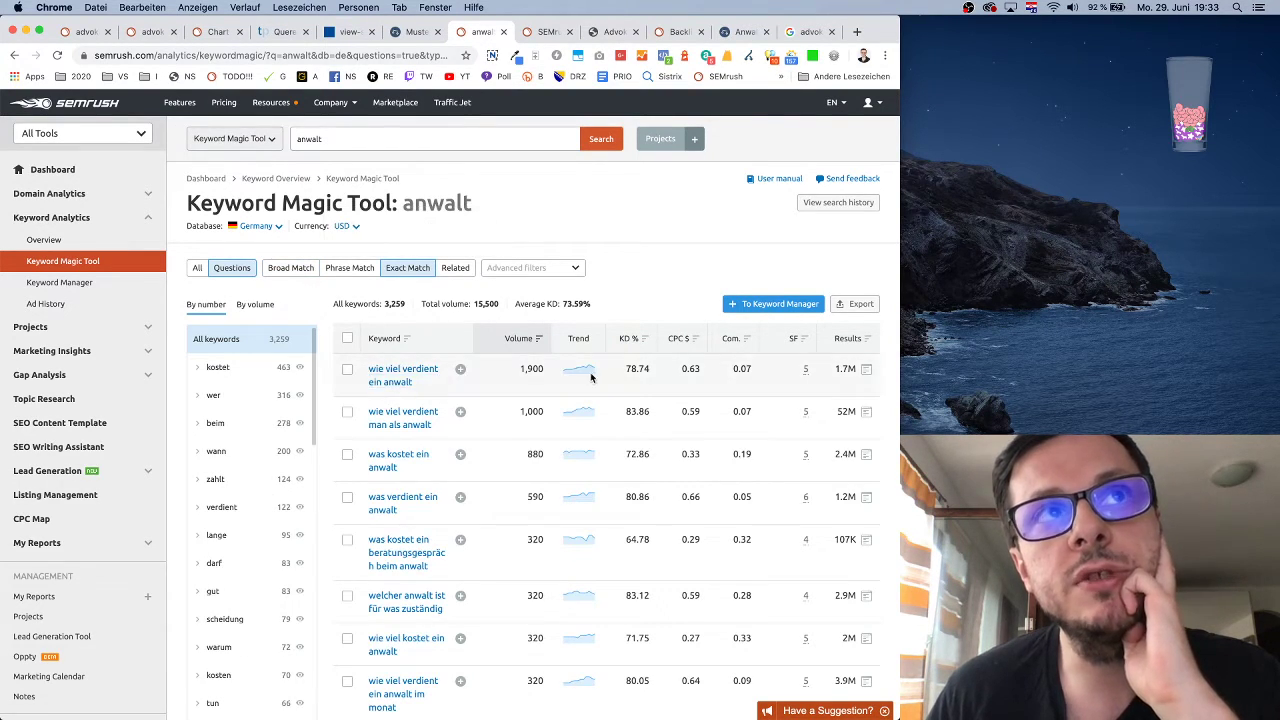
- Drop the questions filter for "anwalt" and compare the broad-match and exact-match lists of all keywords
click(198, 270)
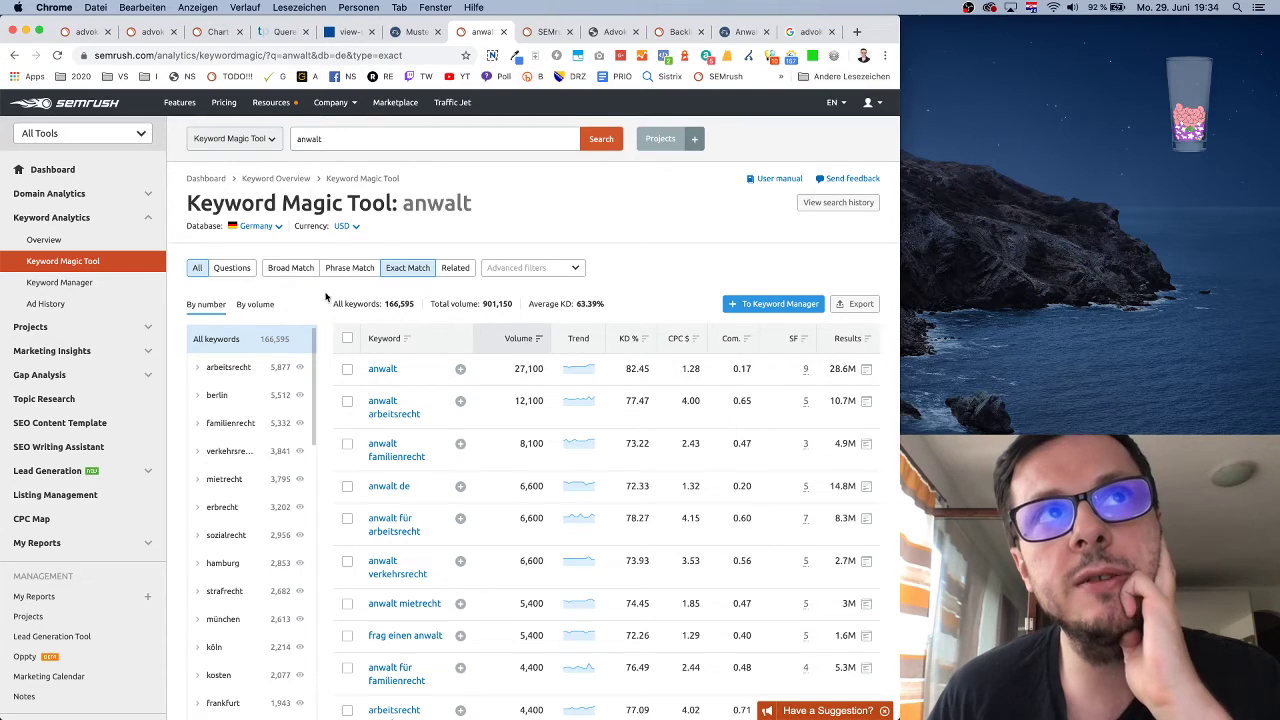
click(300, 270)
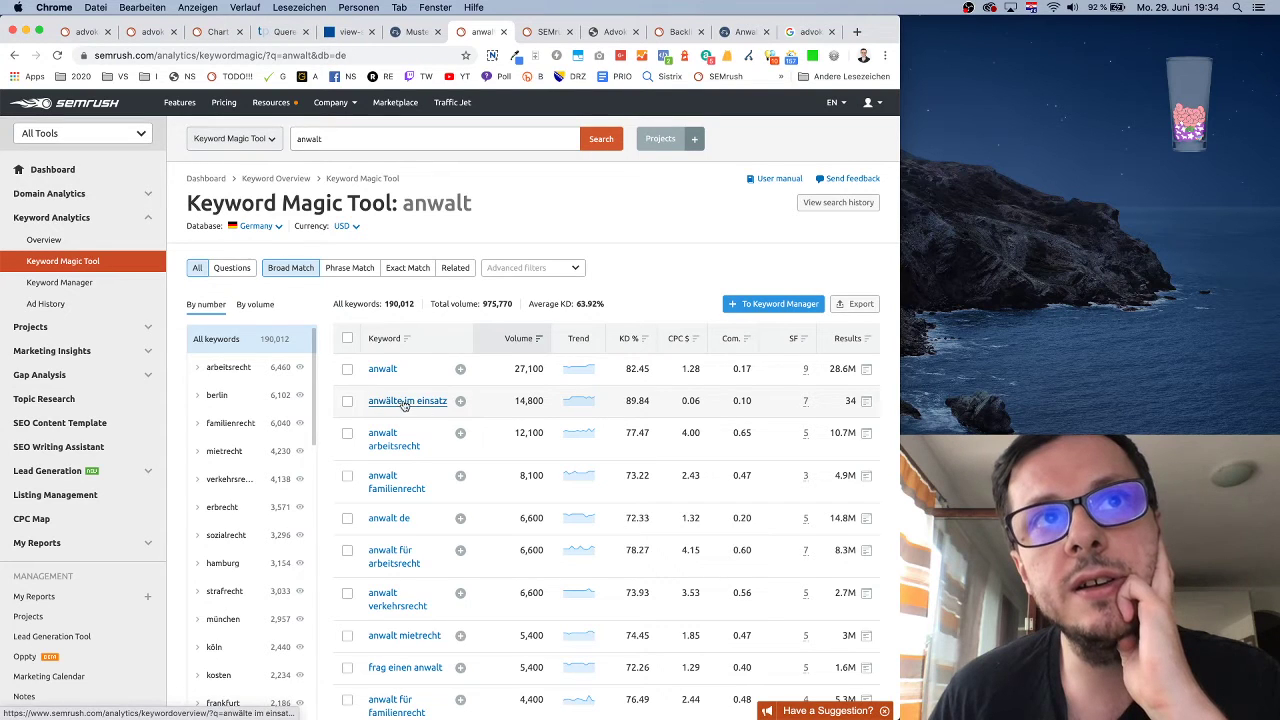
click(403, 271)
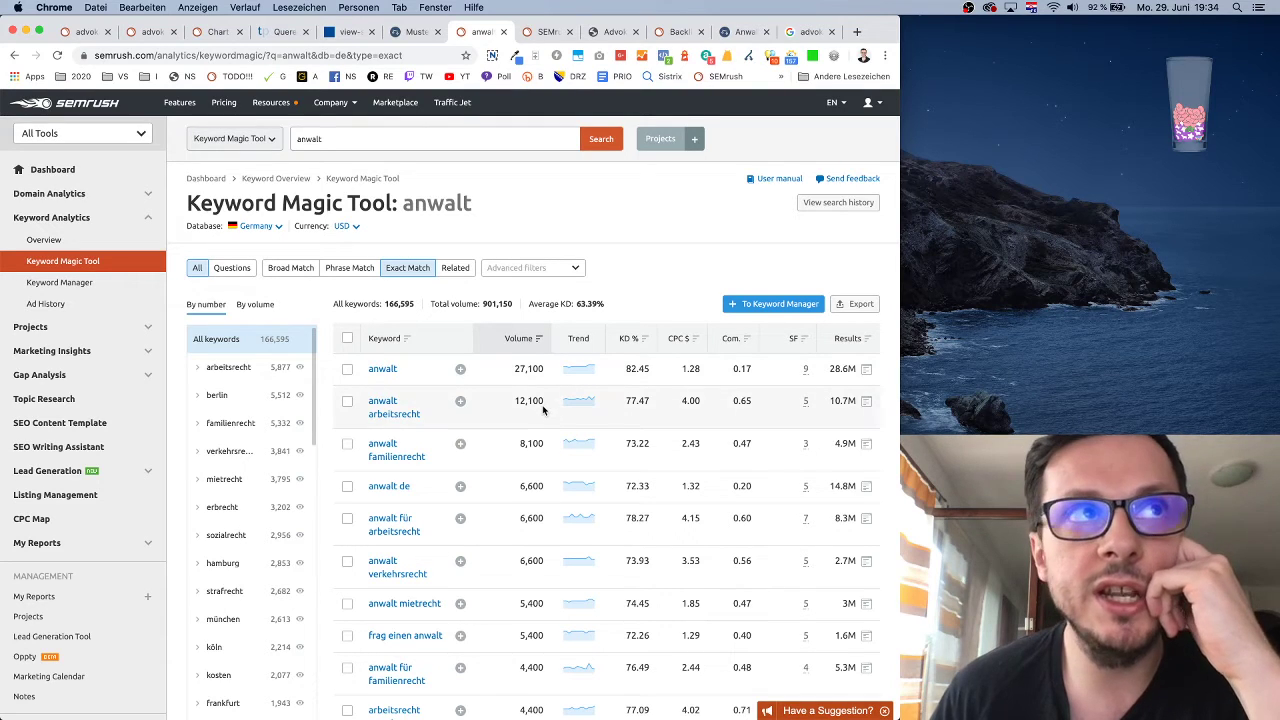
scroll(544, 408, down, 1)
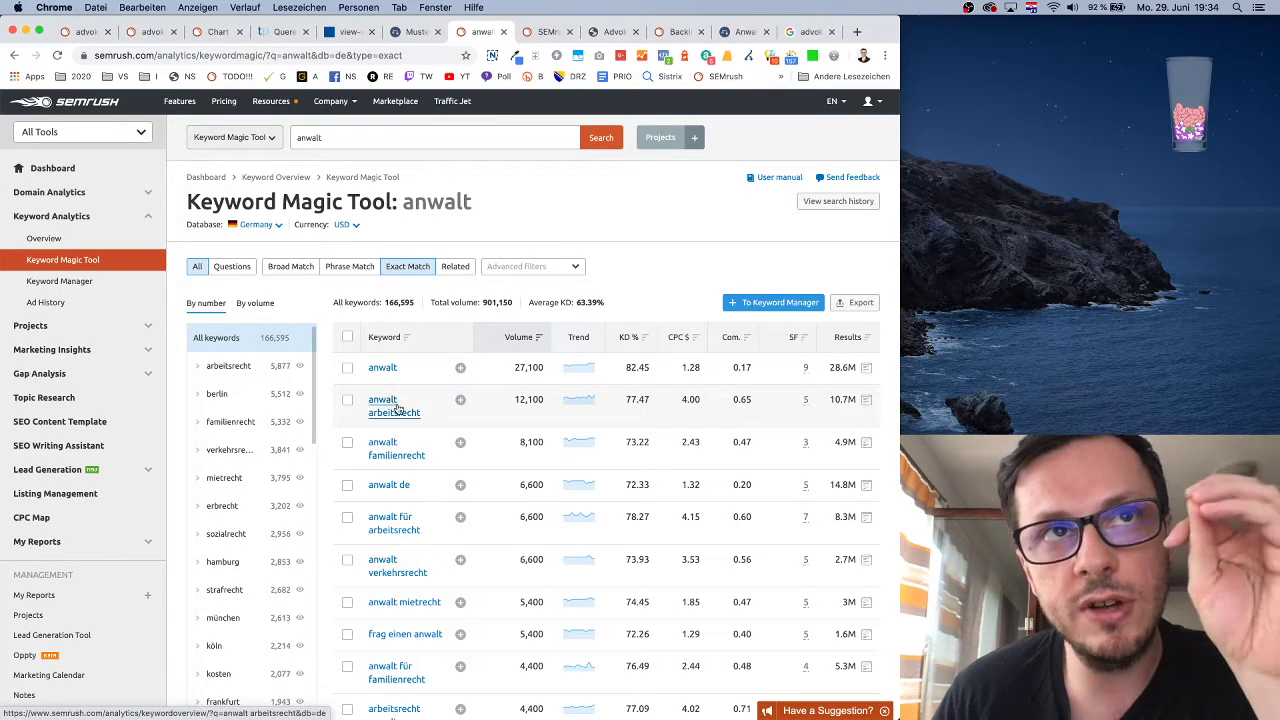
scroll(390, 403, down, 1)
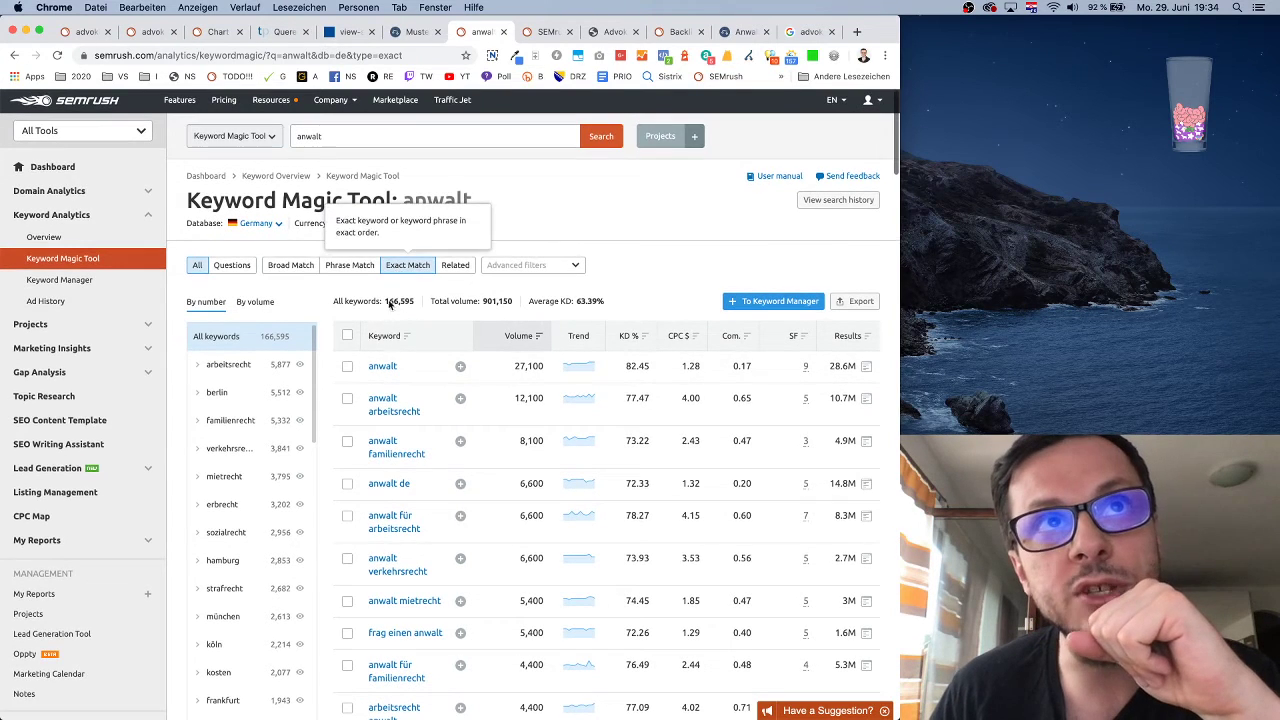
click(291, 270)
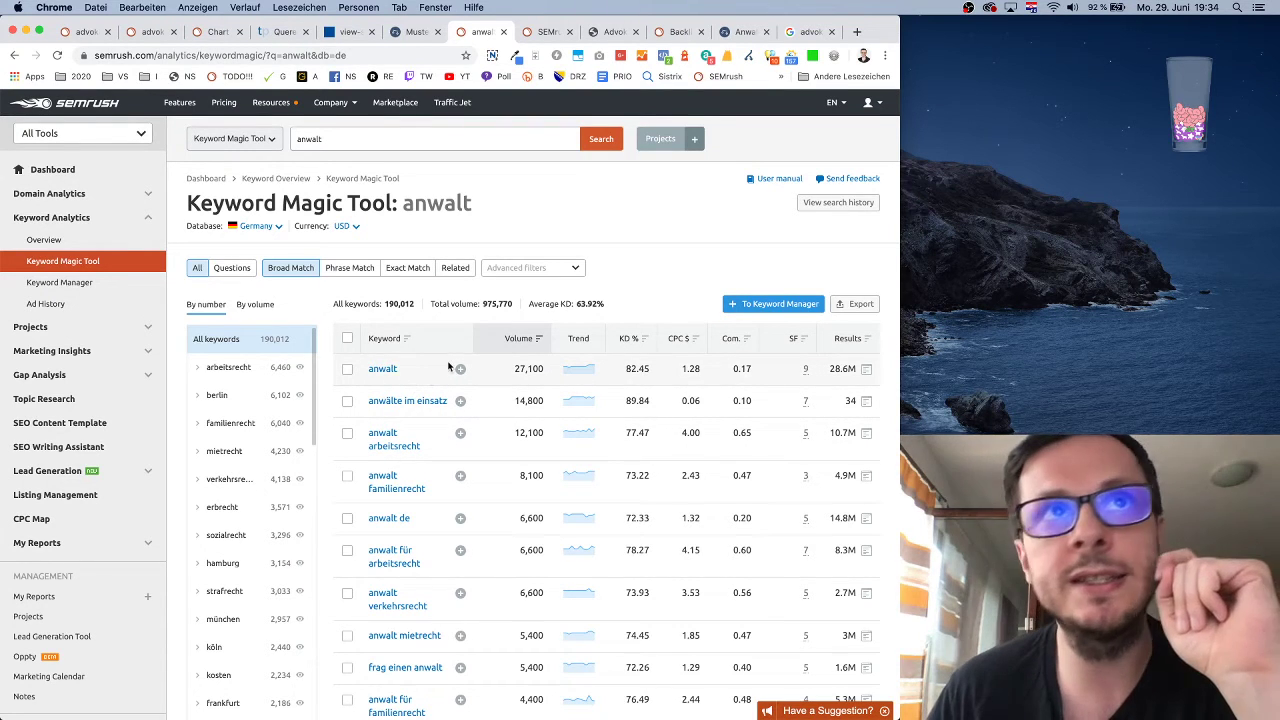
- Return to the "advokati" research page, open Keyword Manager and create a keyword list named "Advokati.ba konkurencija"
click(67, 31)
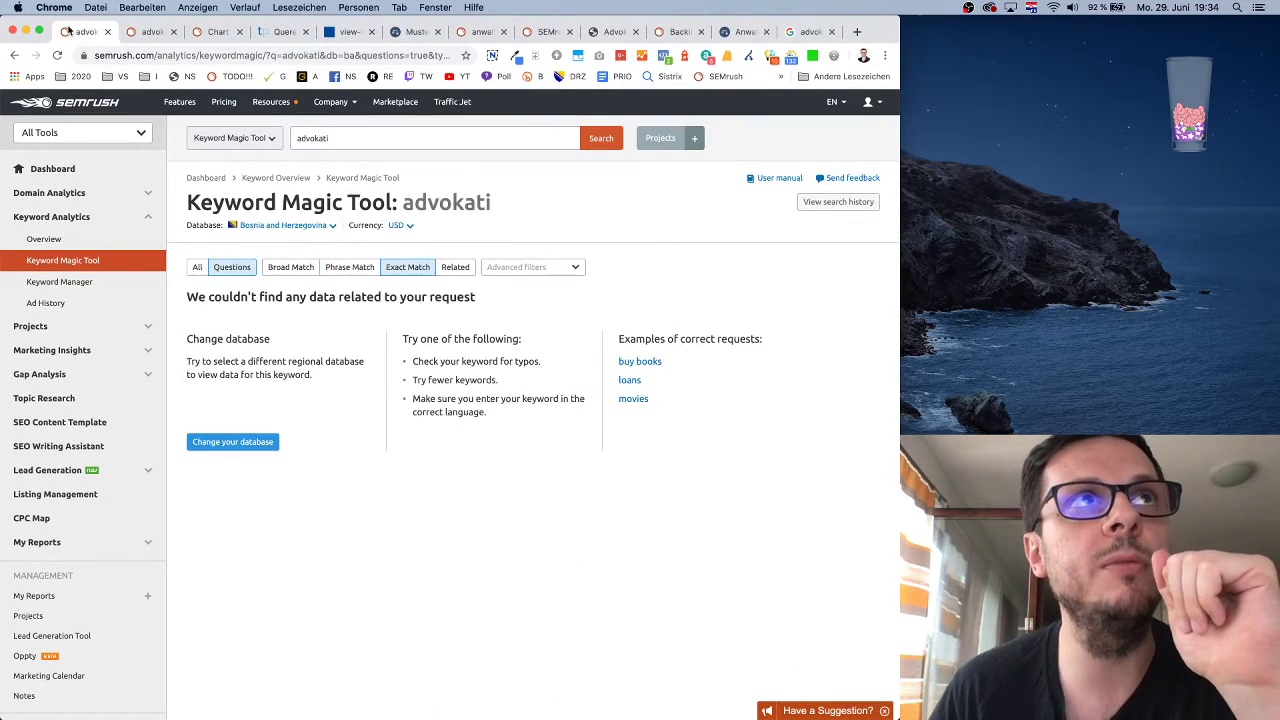
click(107, 285)
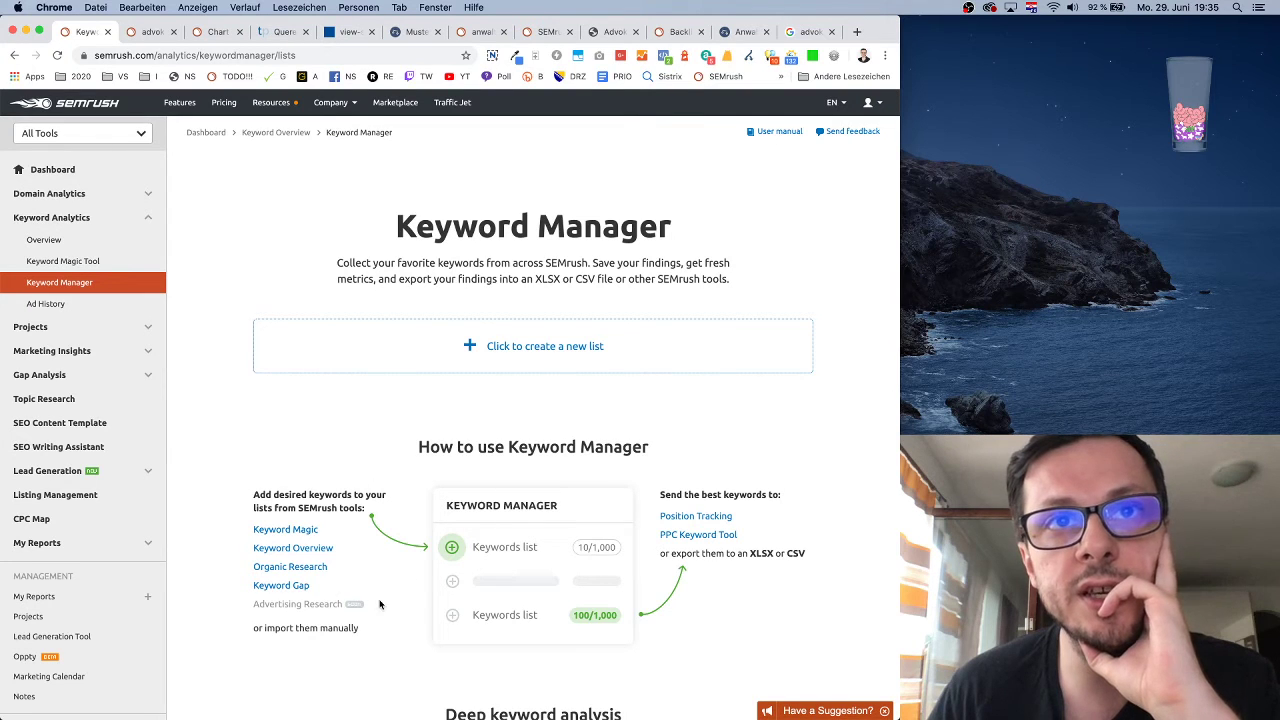
scroll(393, 437, down, 1)
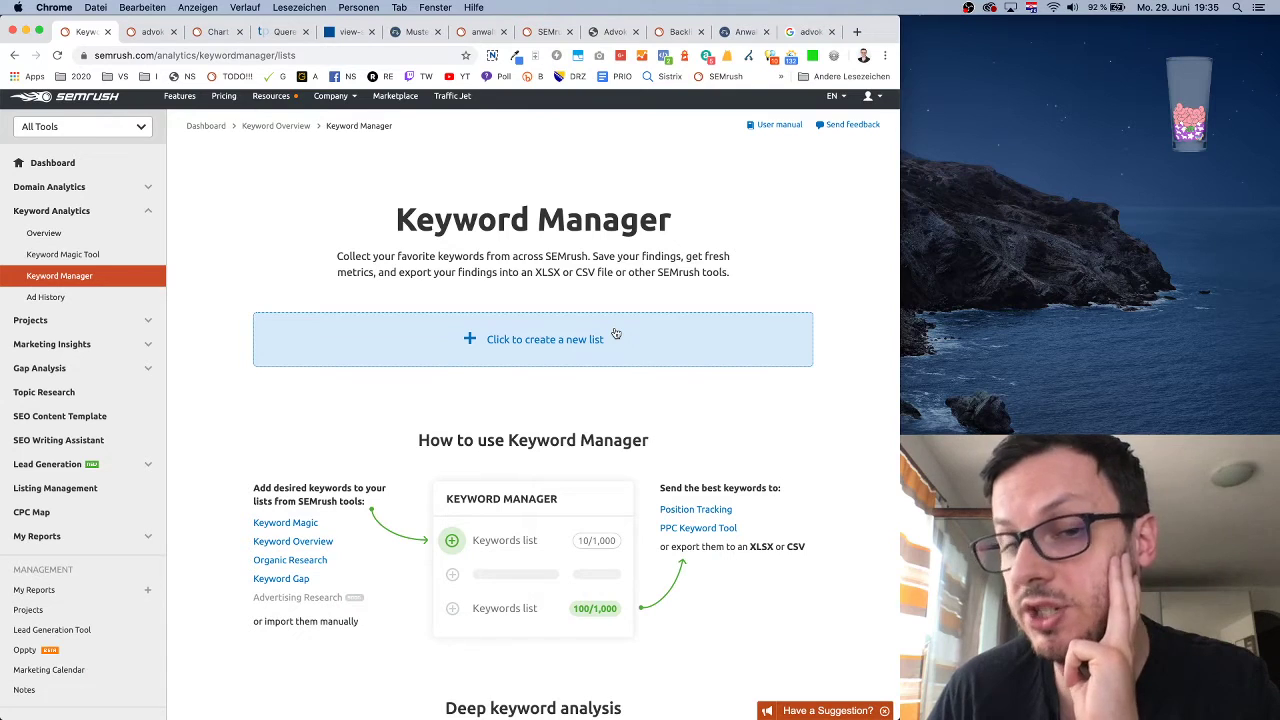
click(553, 341)
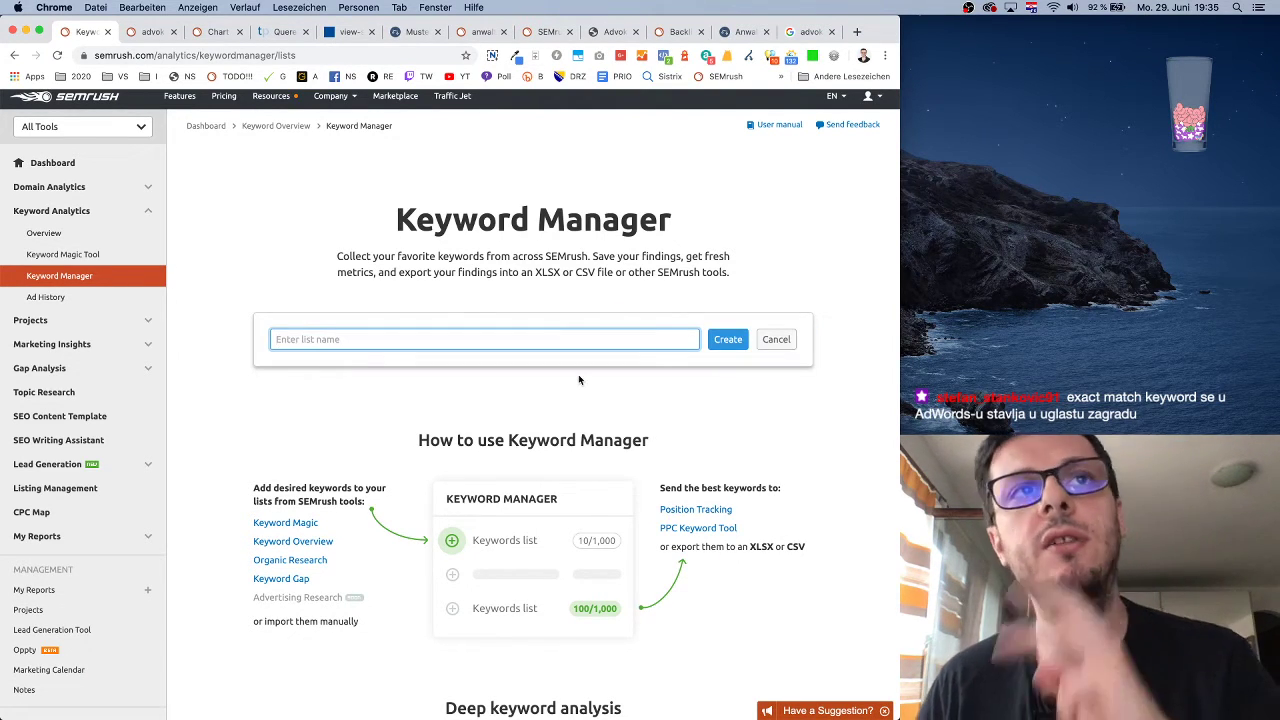
text(Advokati.ba)
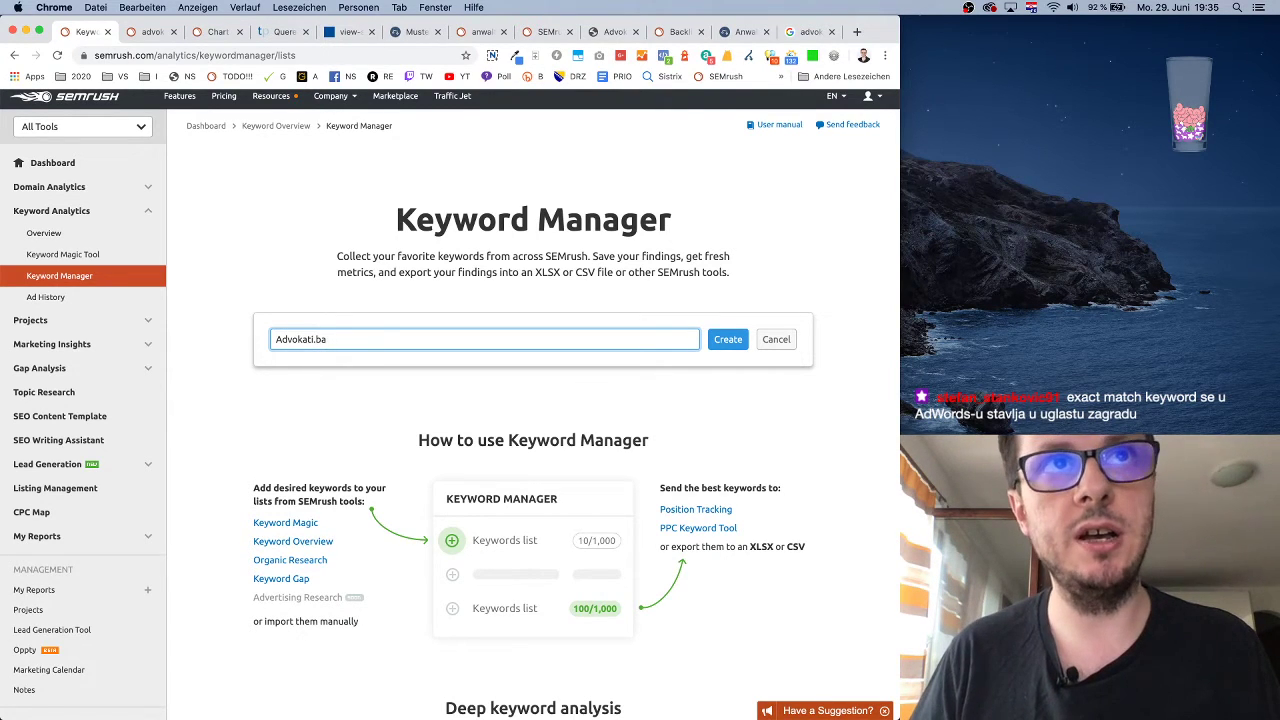
text( konkurencija)
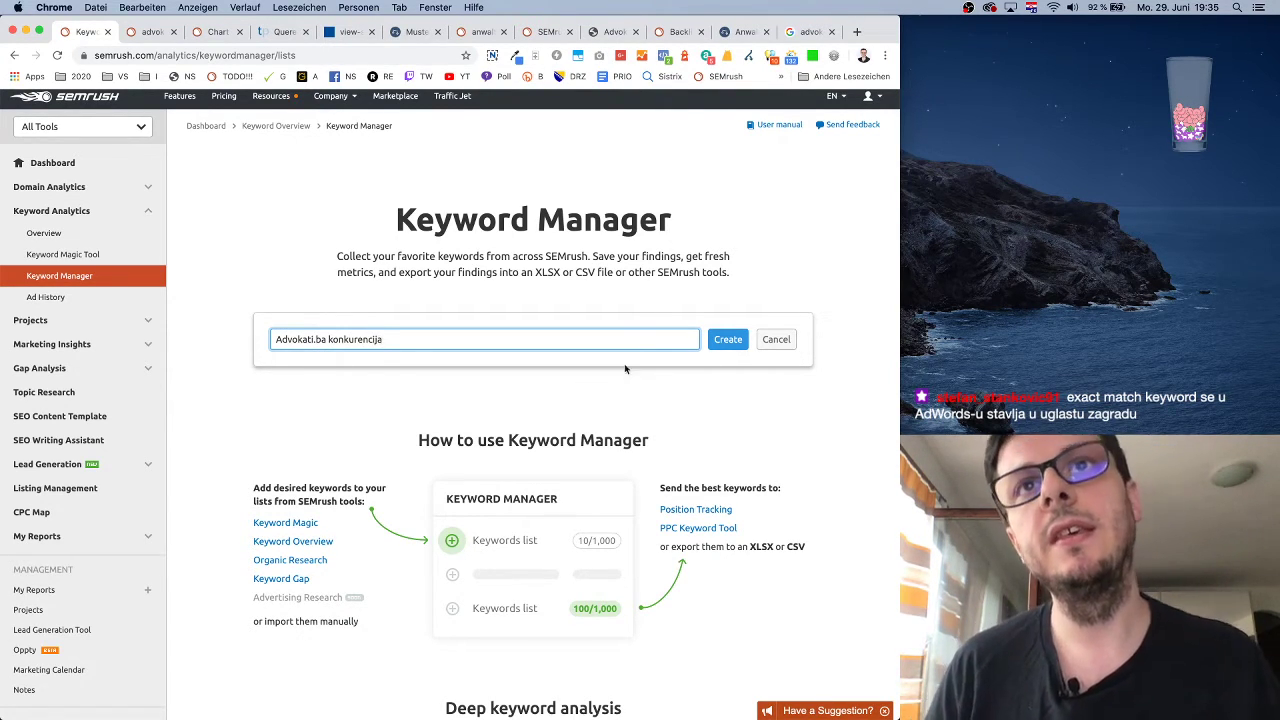
click(728, 340)
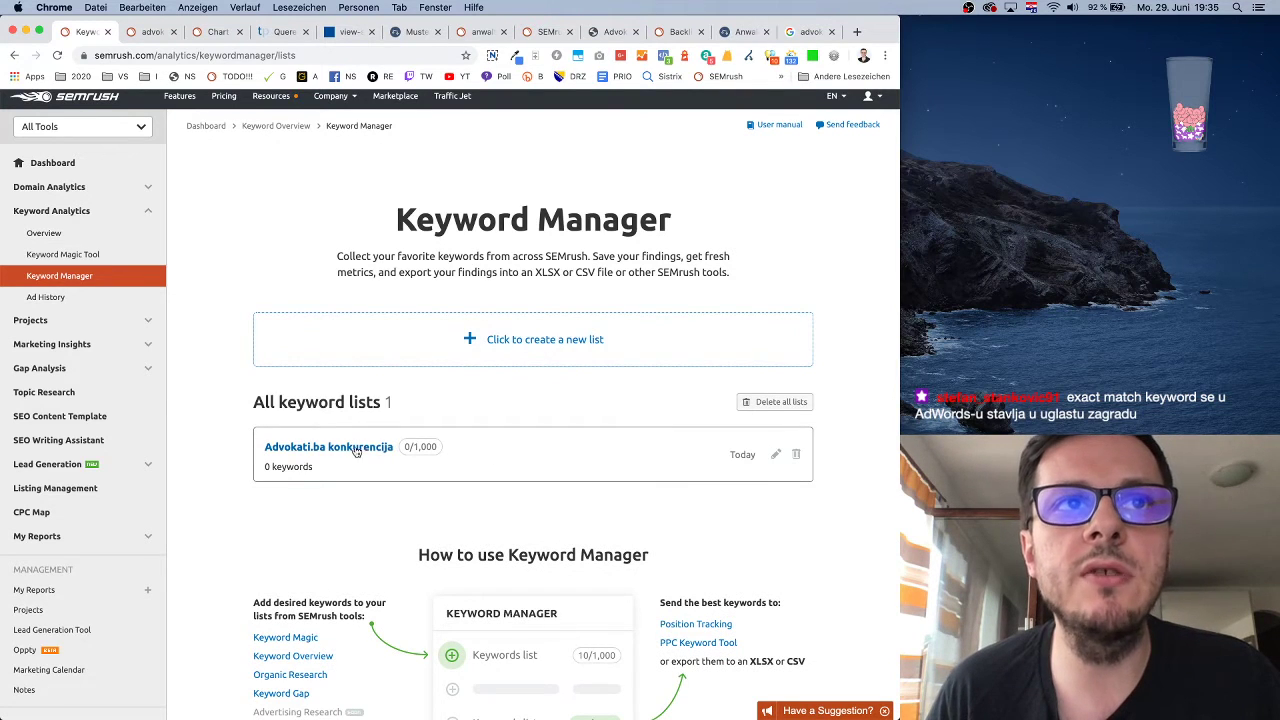
- Reopen the Keyword Magic Tool for "advokati" and add the keyword "advokati sarajevo" to the "Advokati.ba konkurencija" list
scroll(470, 460, down, 2)
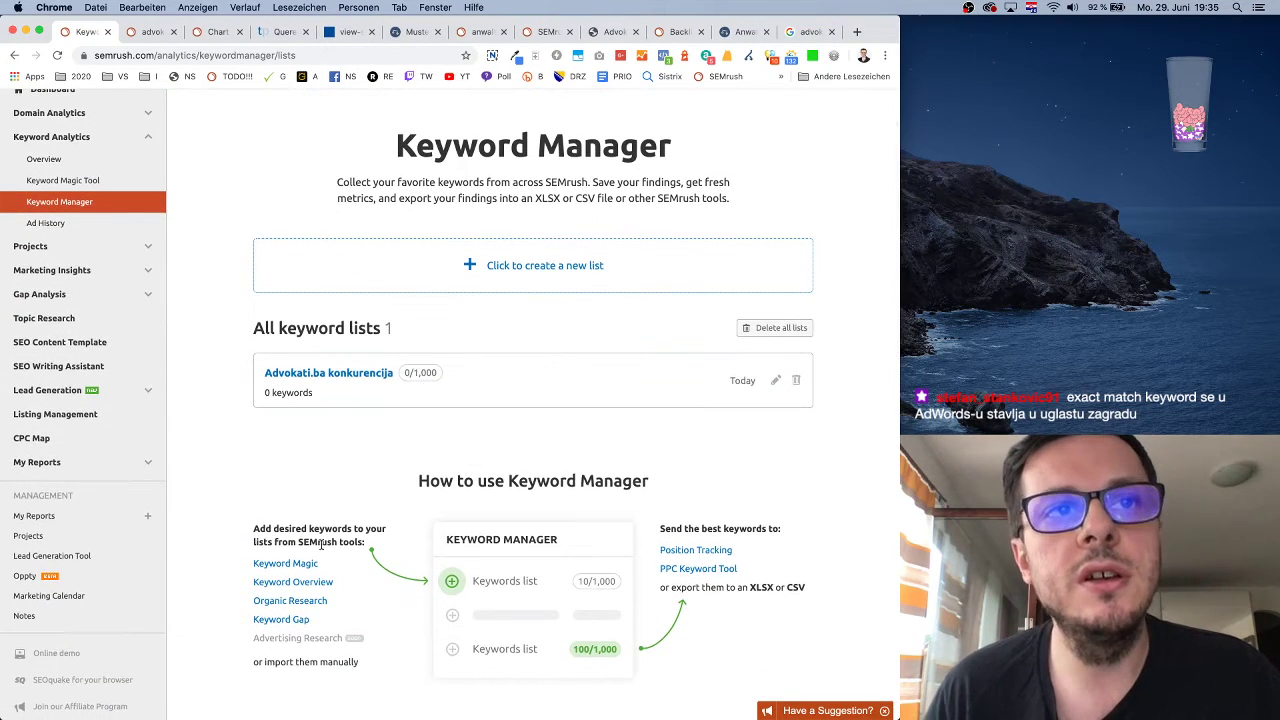
scroll(370, 372, up, 2)
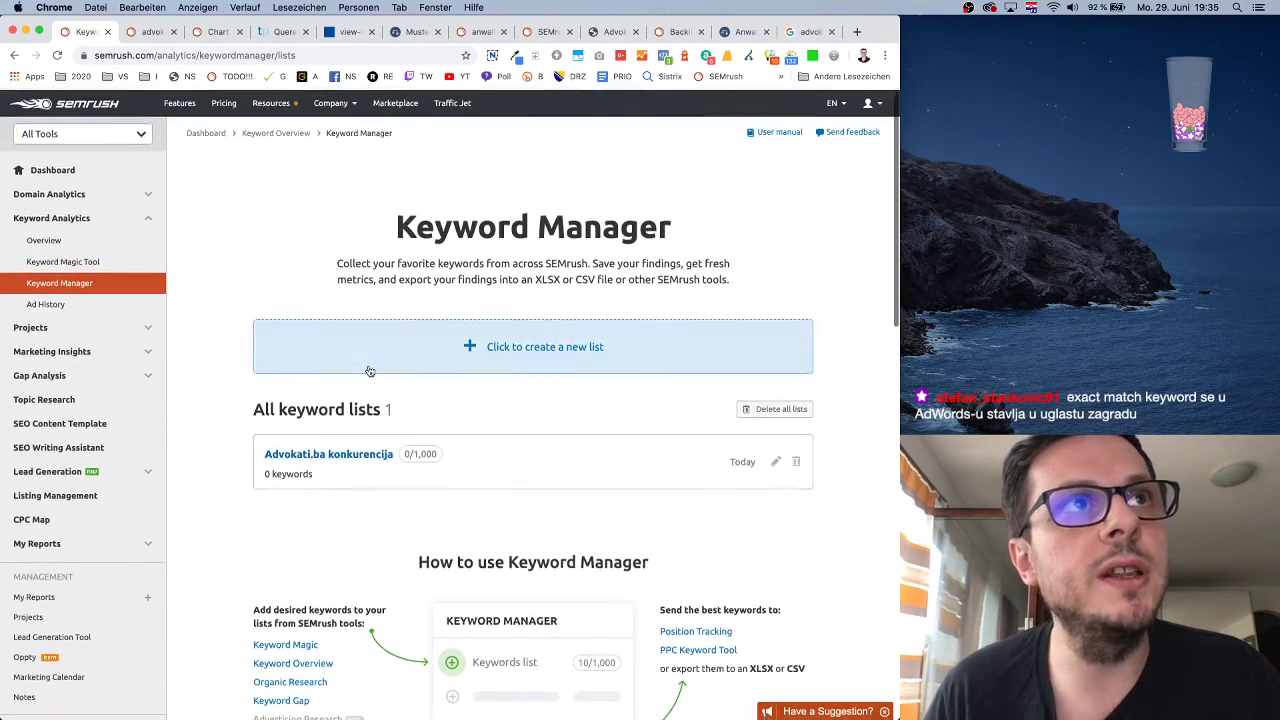
click(77, 261)
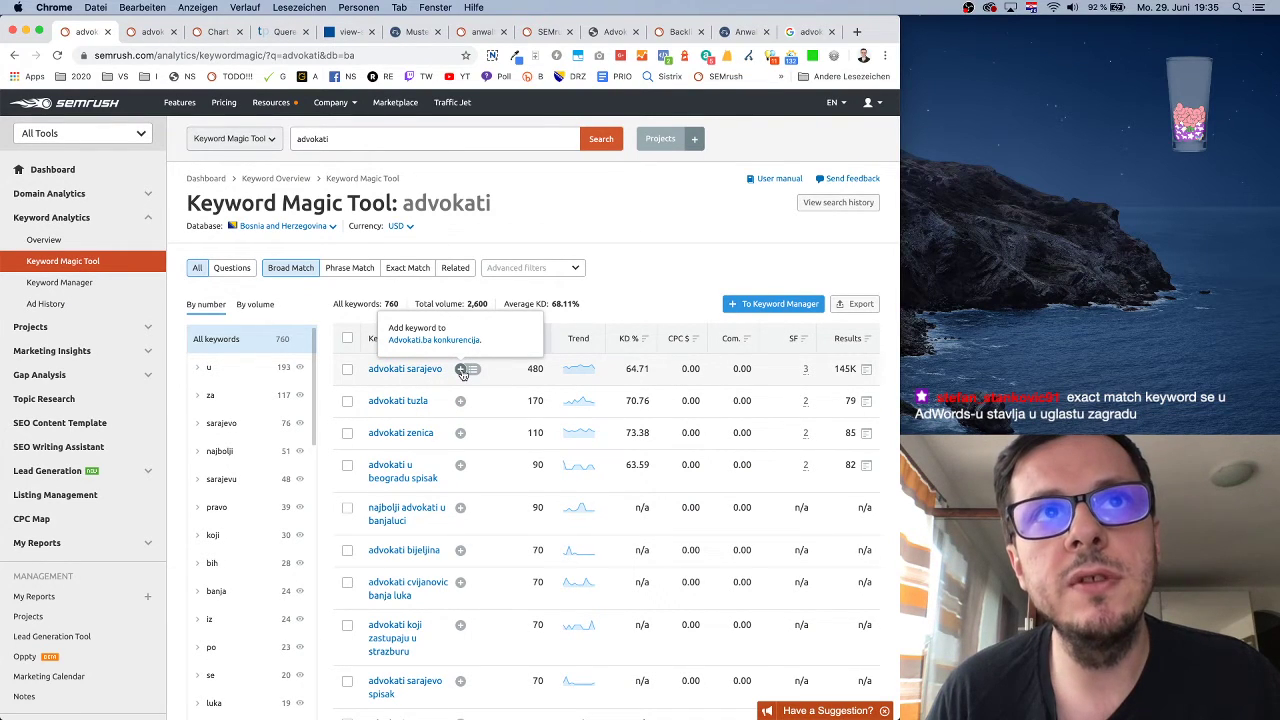
click(460, 370)
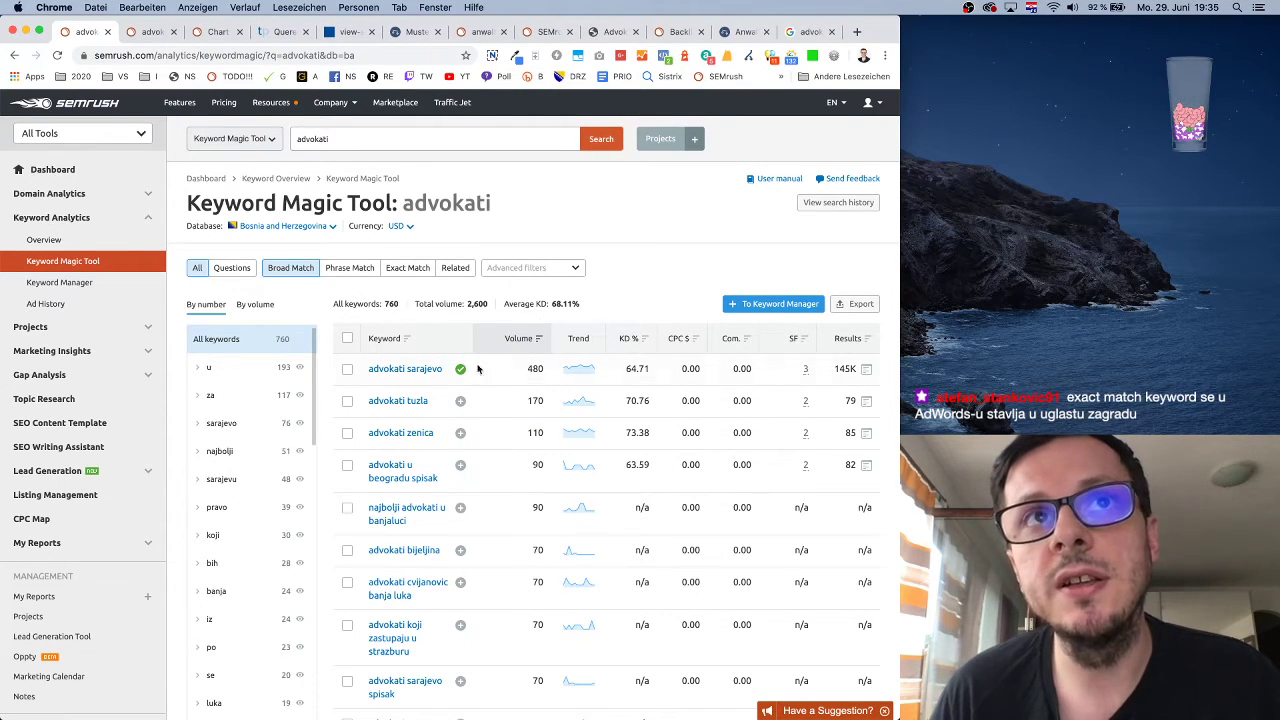
- Open the advokati.ba project dashboard and look over its available project tools
click(122, 376)
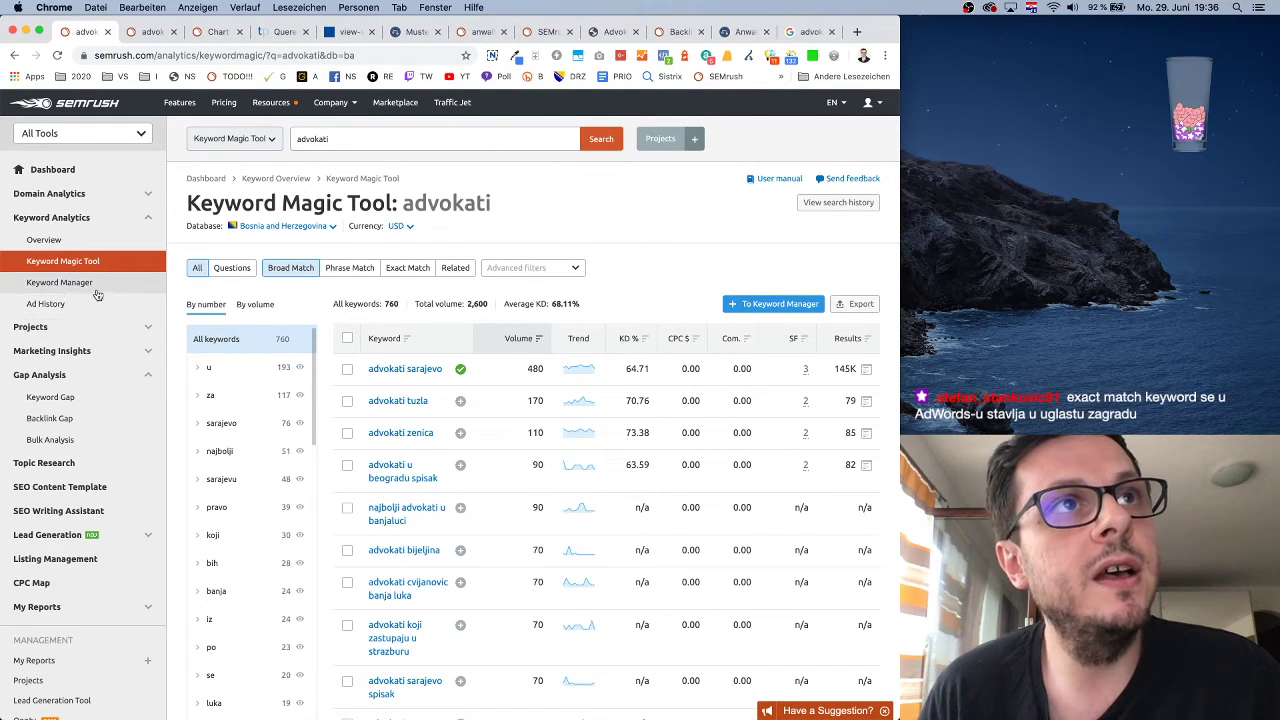
click(87, 330)
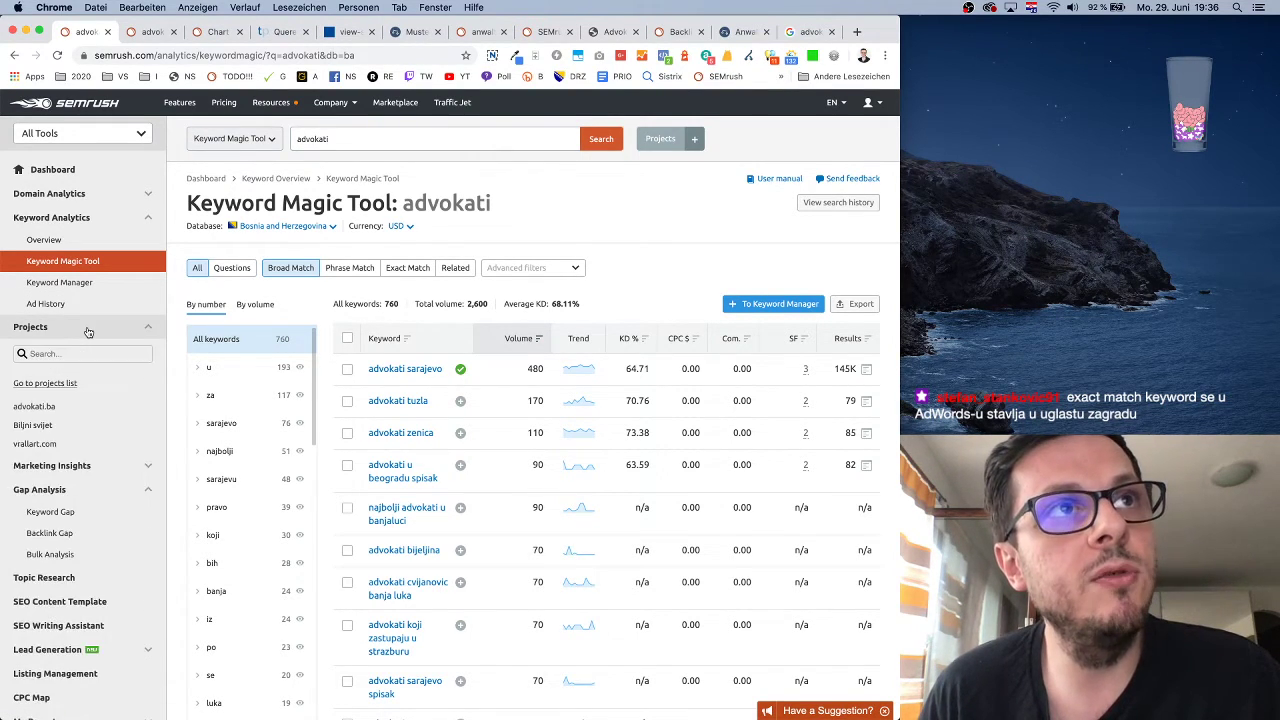
click(48, 406)
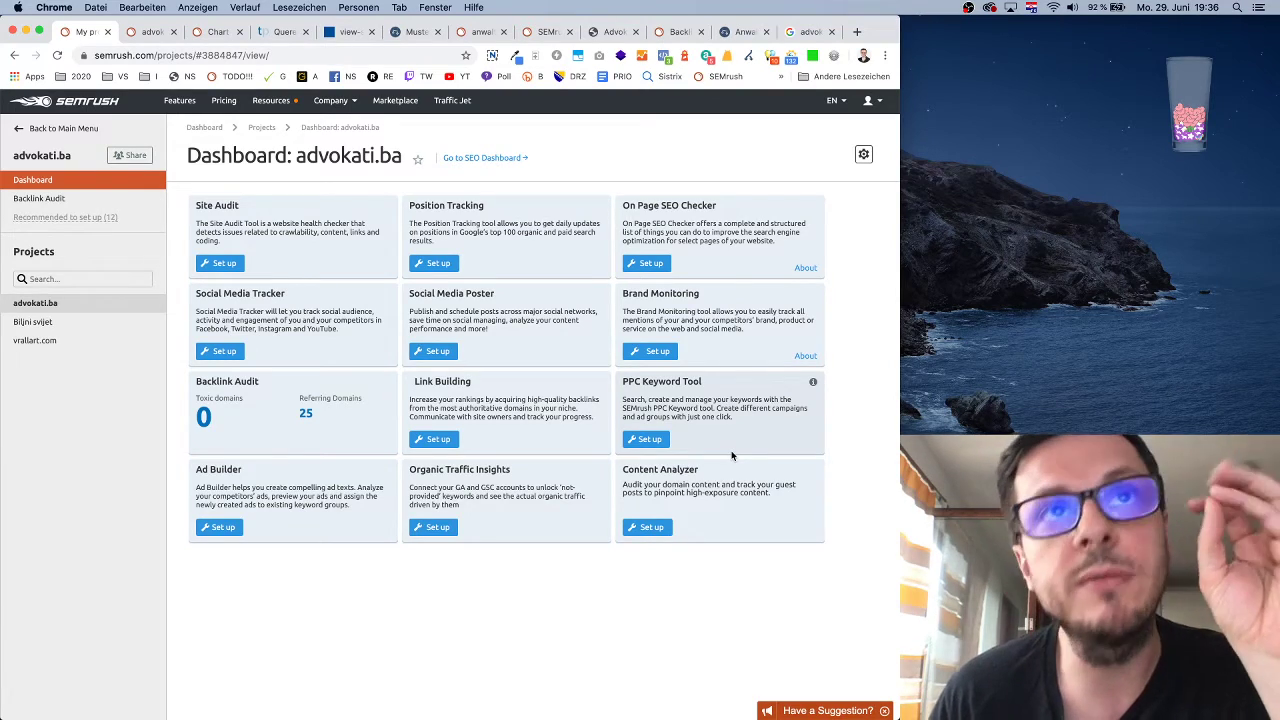
scroll(389, 206, down, 1)
scroll(389, 206, up, 1)
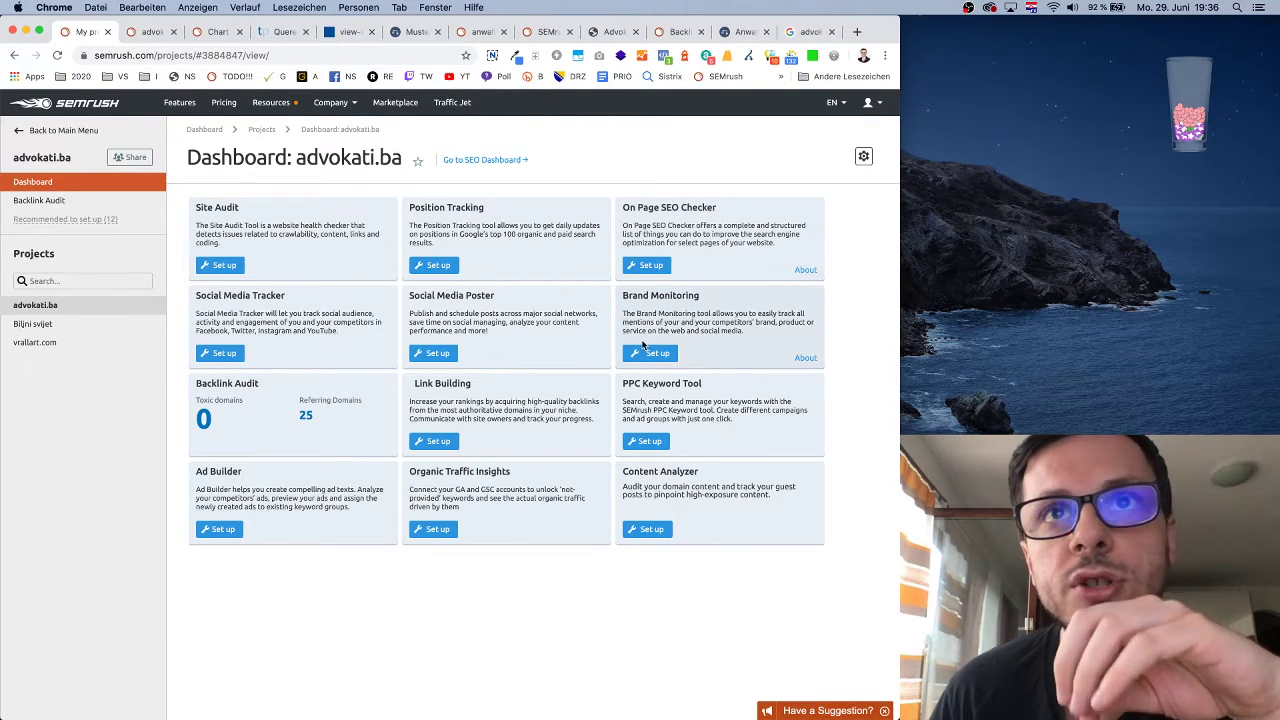
- Leave the project dashboard and open the Traffic Analytics tool from Marketing Insights
click(60, 131)
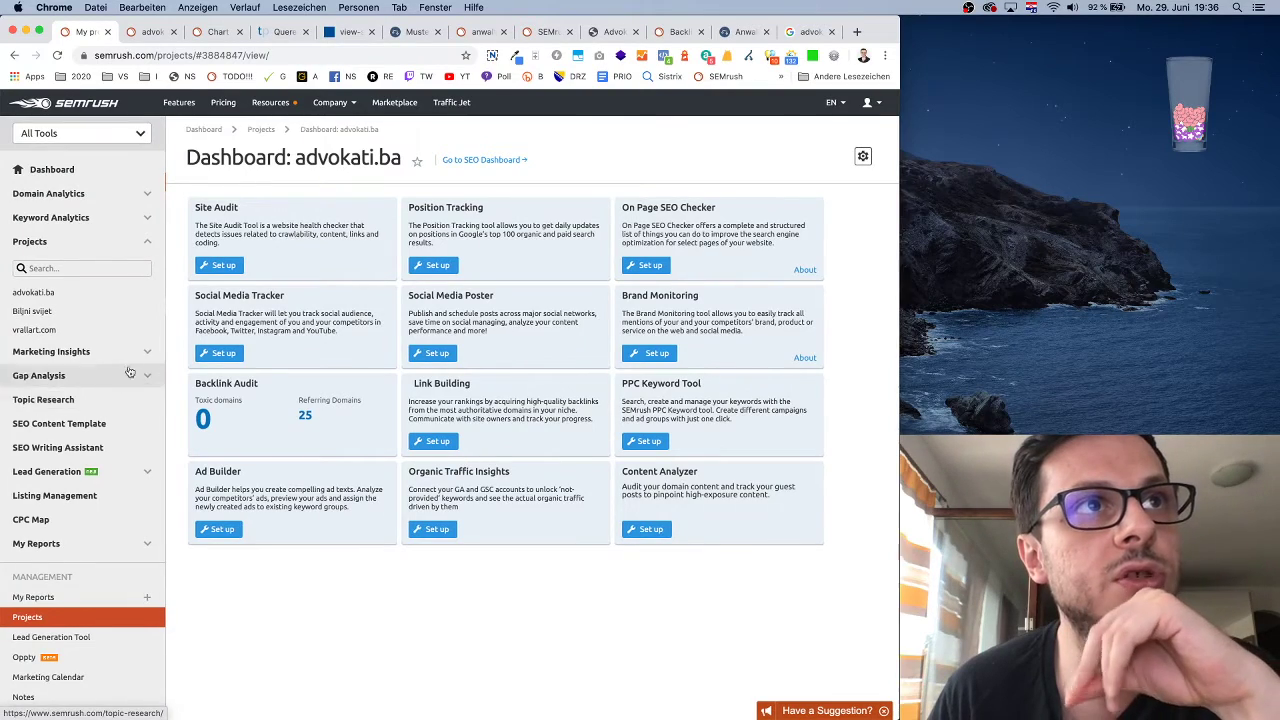
click(144, 358)
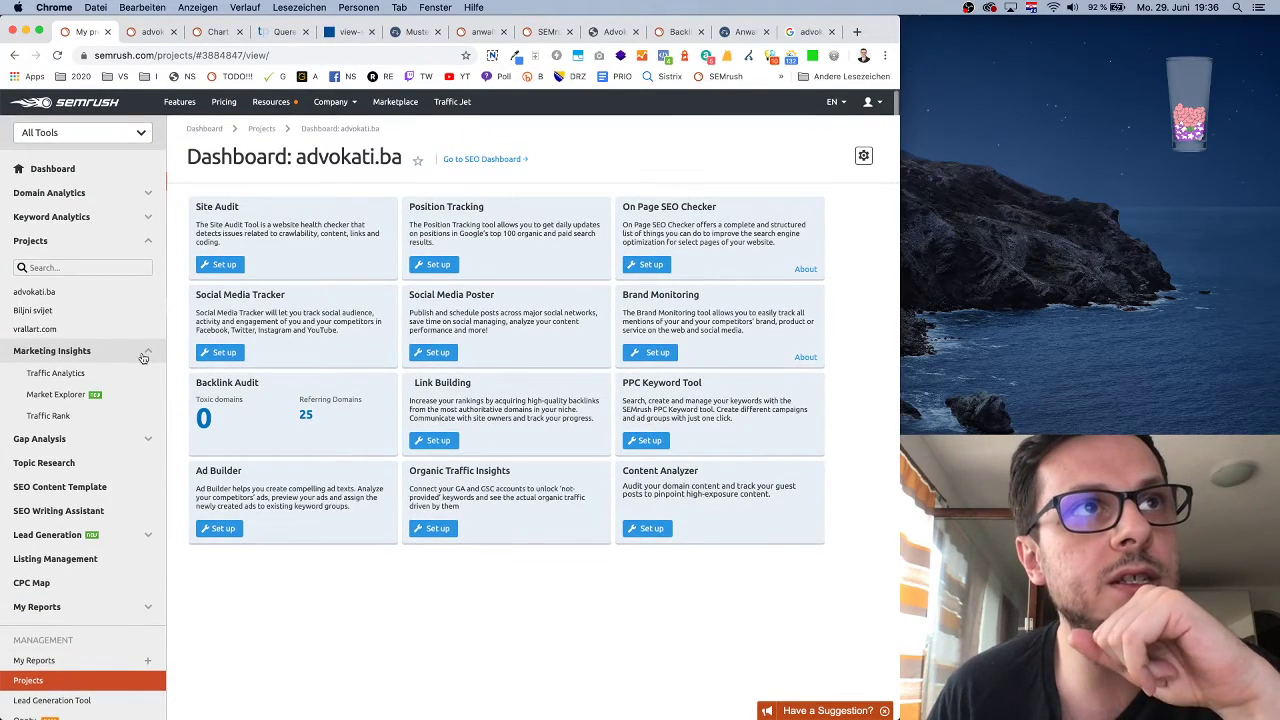
scroll(81, 373, down, 1)
click(81, 371)
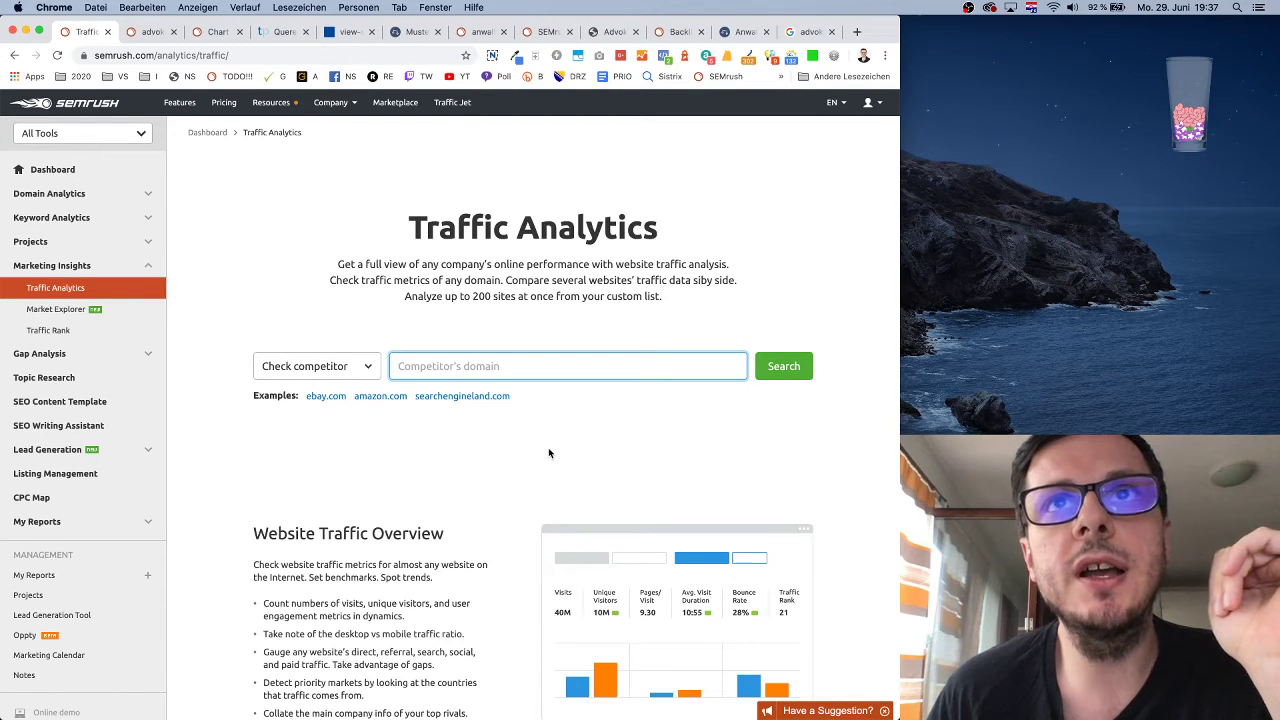
- Read through the feature descriptions on the Traffic Analytics start page, including traffic overview, audience insights and traffic journey
scroll(548, 450, down, 5)
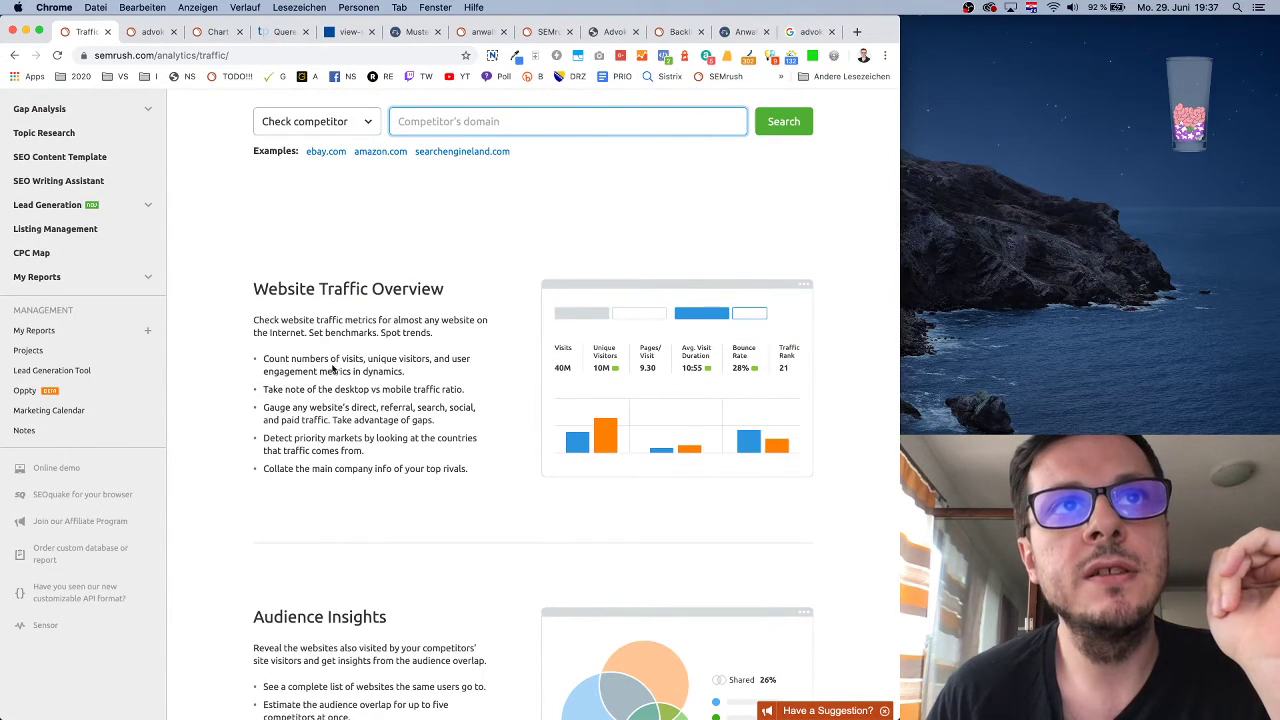
drag(308, 358, 390, 390)
click(412, 418)
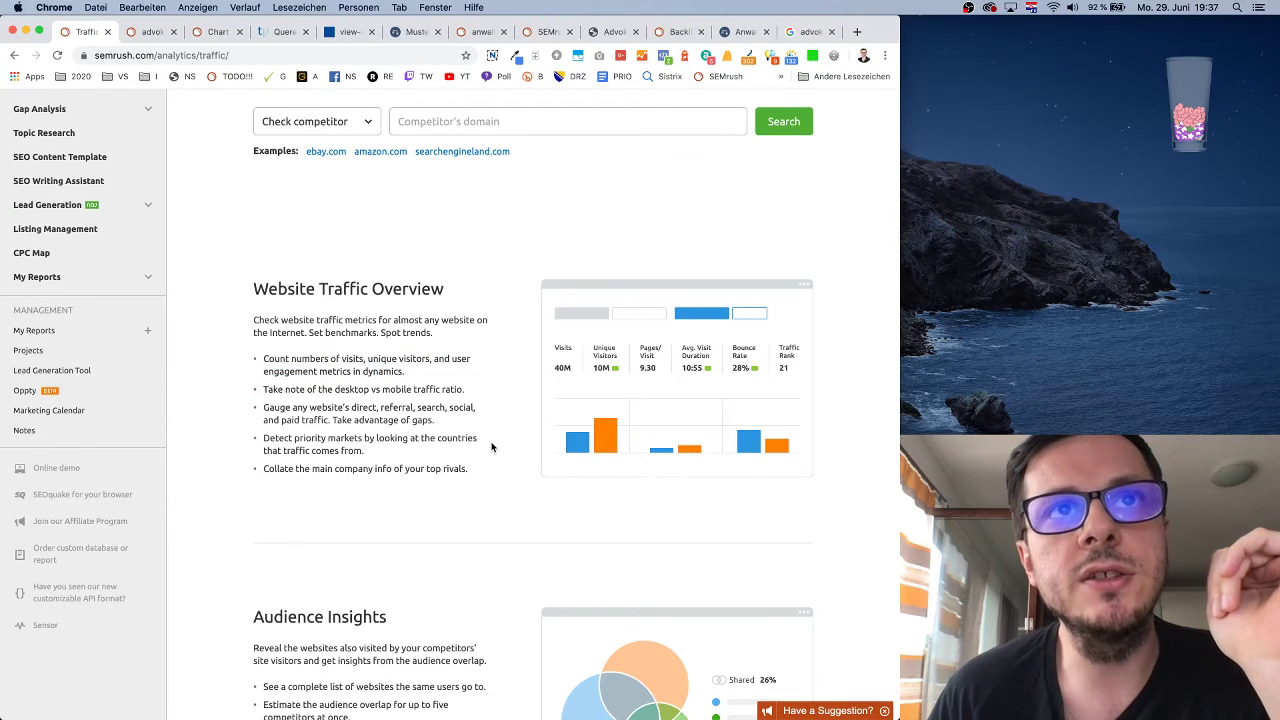
scroll(490, 446, down, 7)
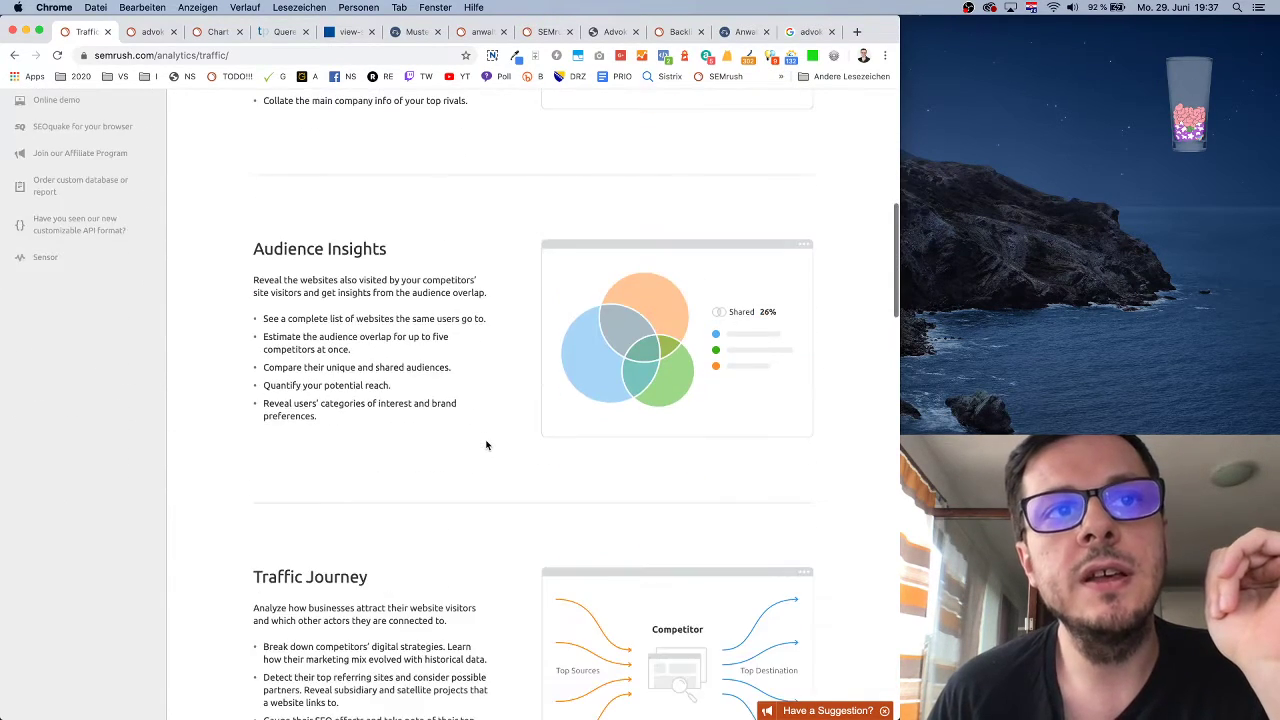
scroll(487, 445, down, 20)
scroll(487, 445, up, 20)
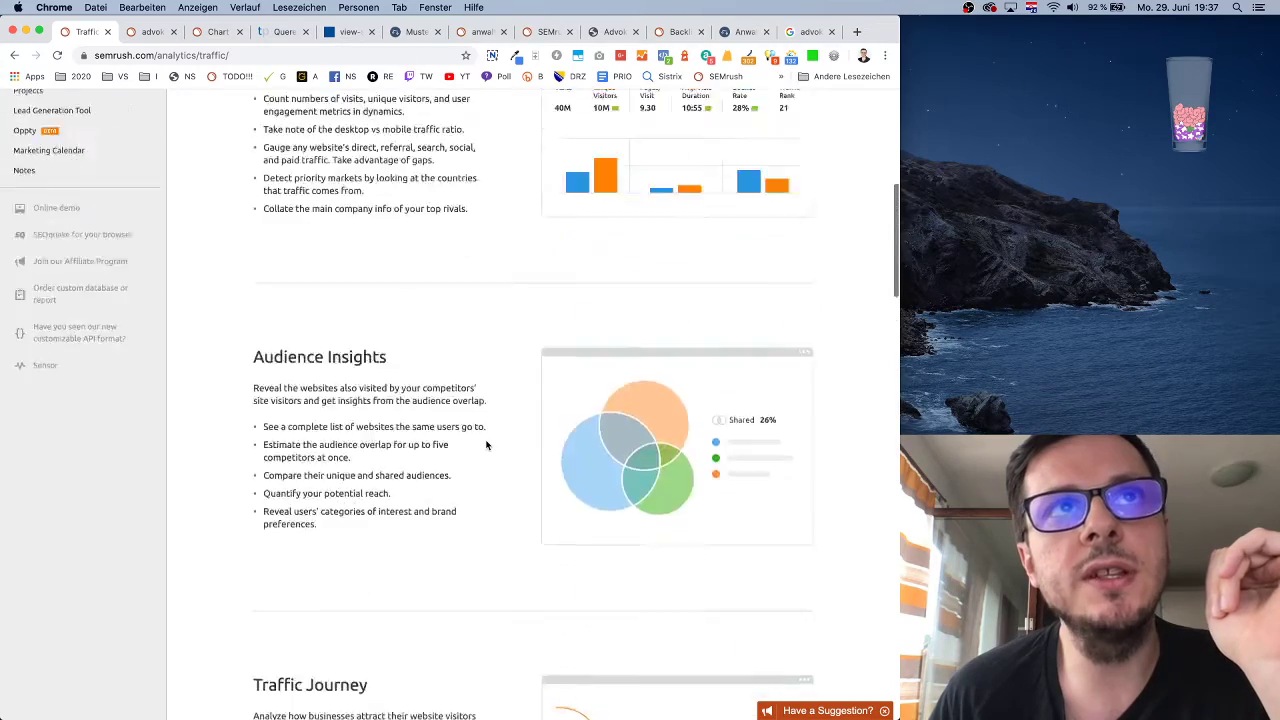
scroll(487, 445, up, 11)
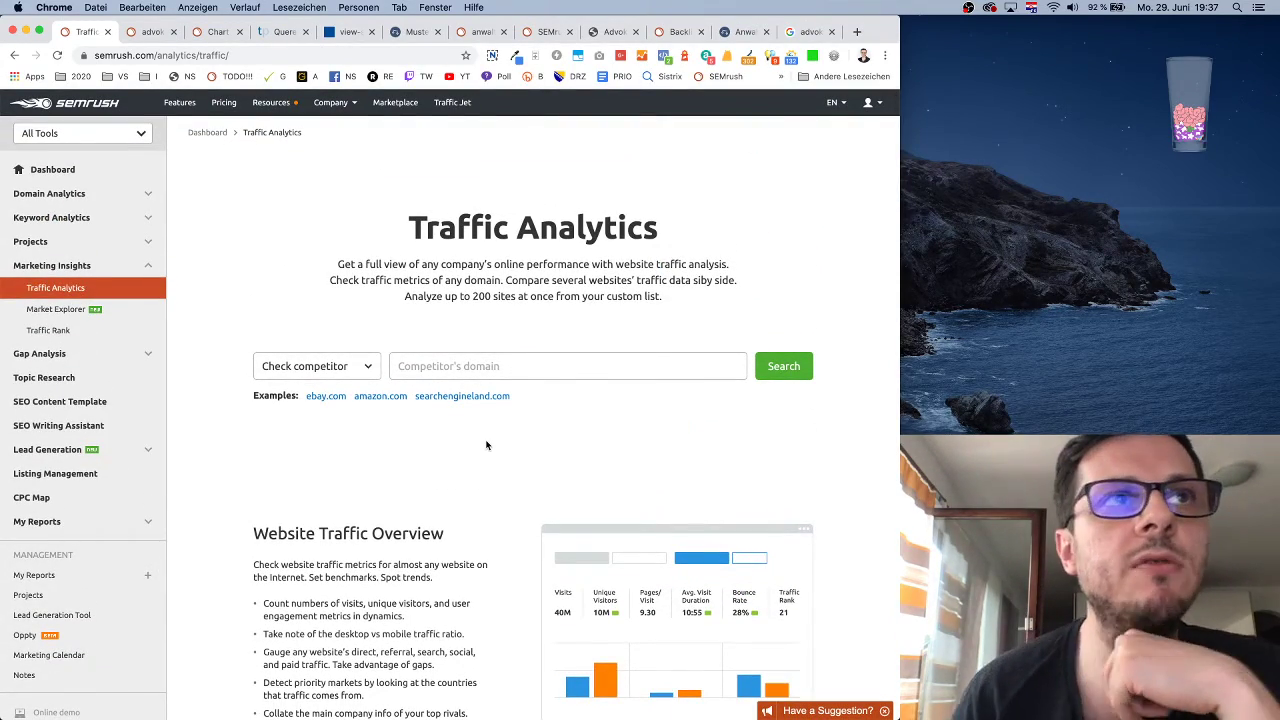
- Switch to the "anwalt" research tab, open Traffic Analytics there and review the traffic overview for the competitor rechtsanwalt.com
click(484, 363)
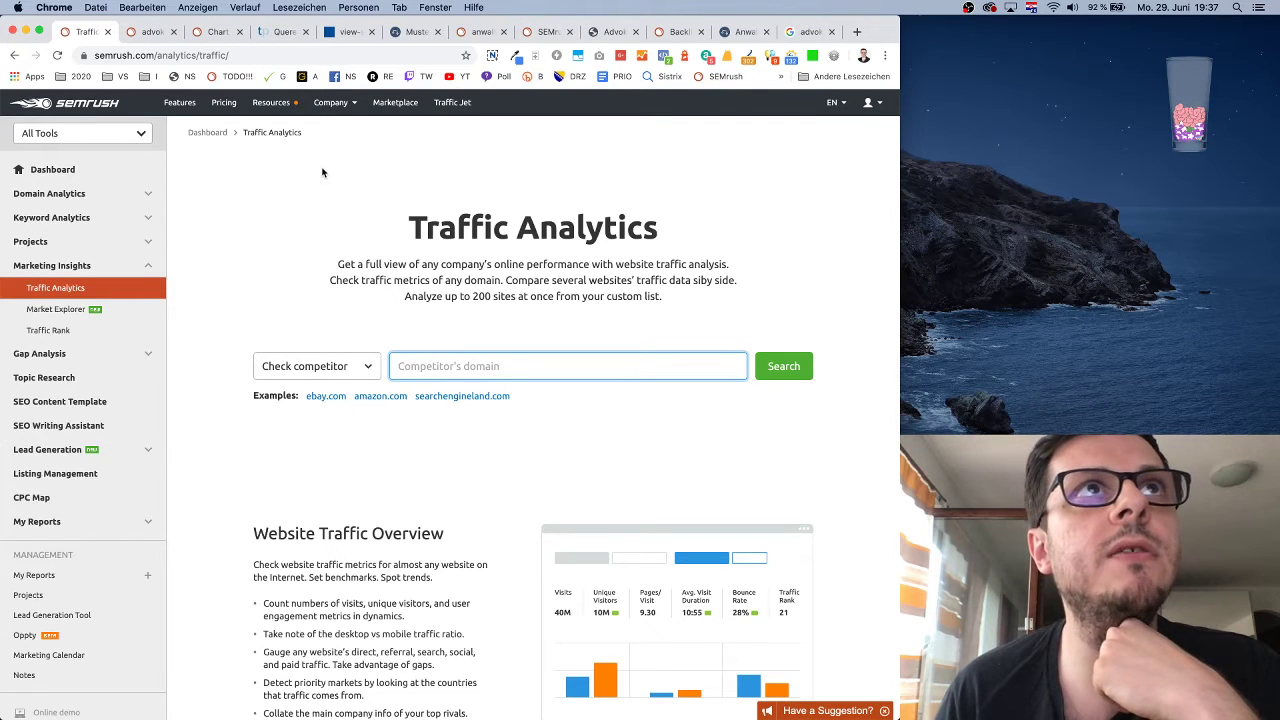
click(216, 32)
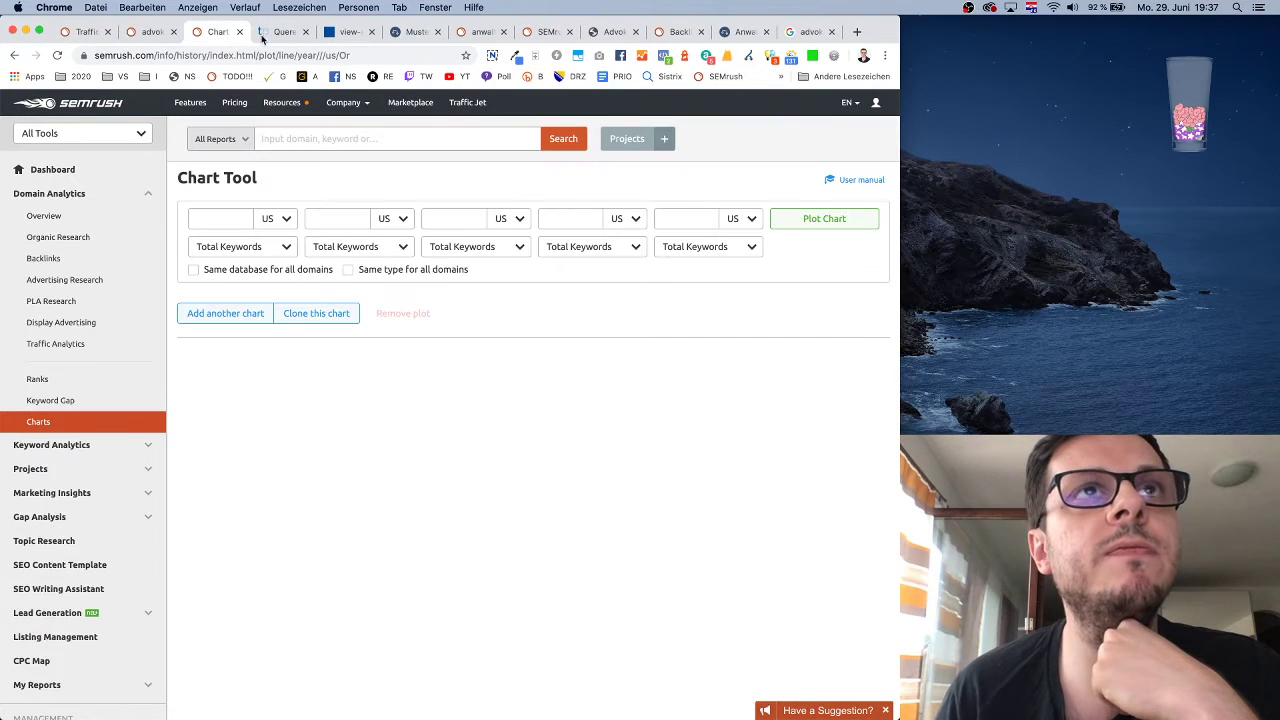
click(478, 32)
click(88, 354)
click(90, 372)
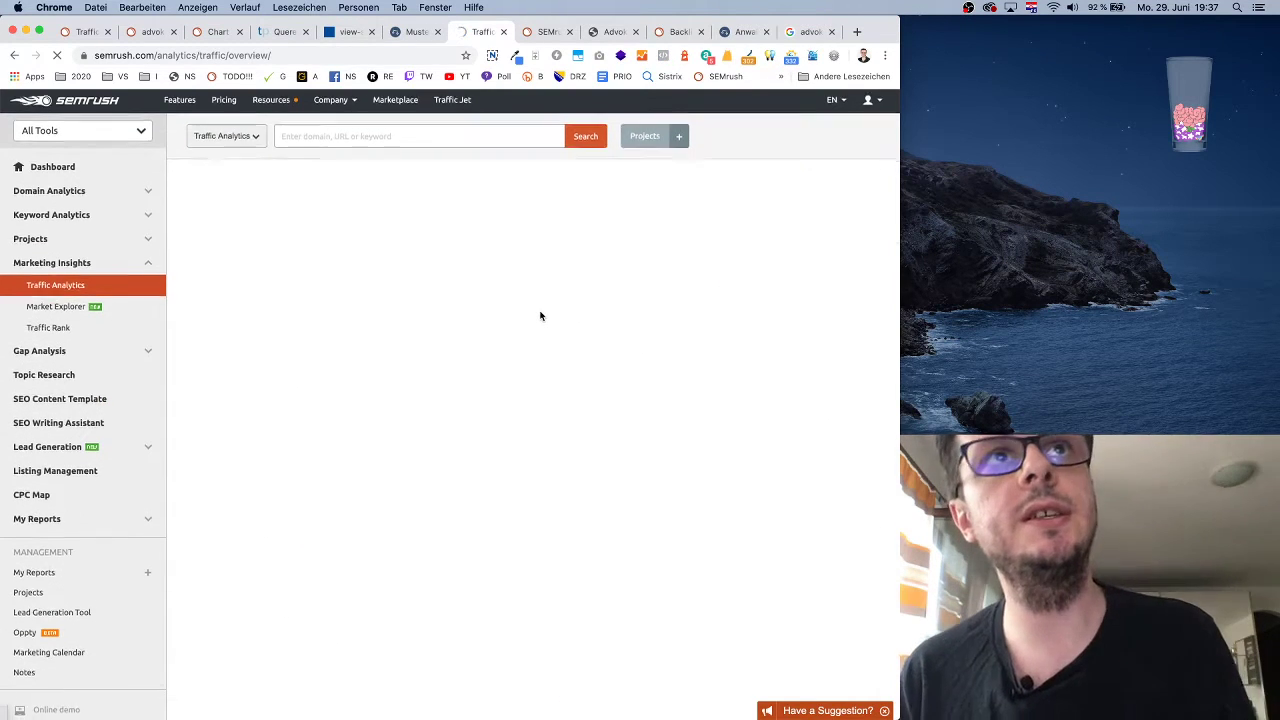
text(re)
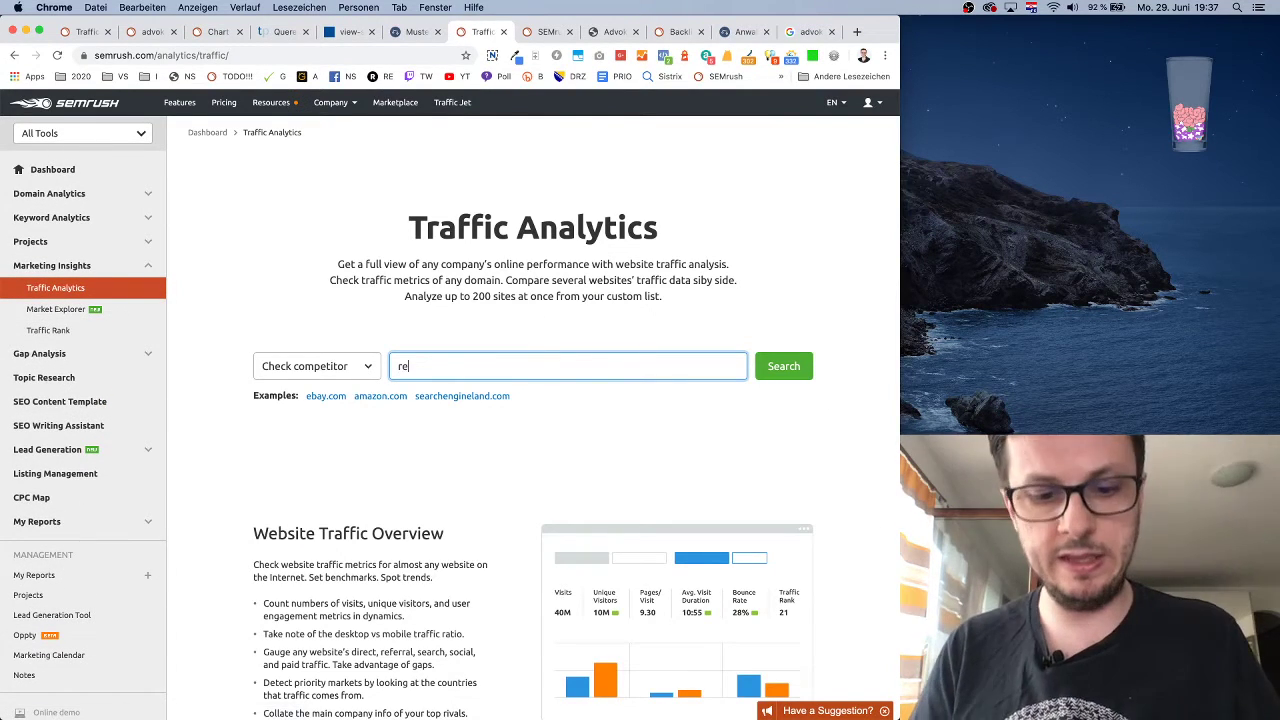
text(chtsanwalt.com)
key(Return)
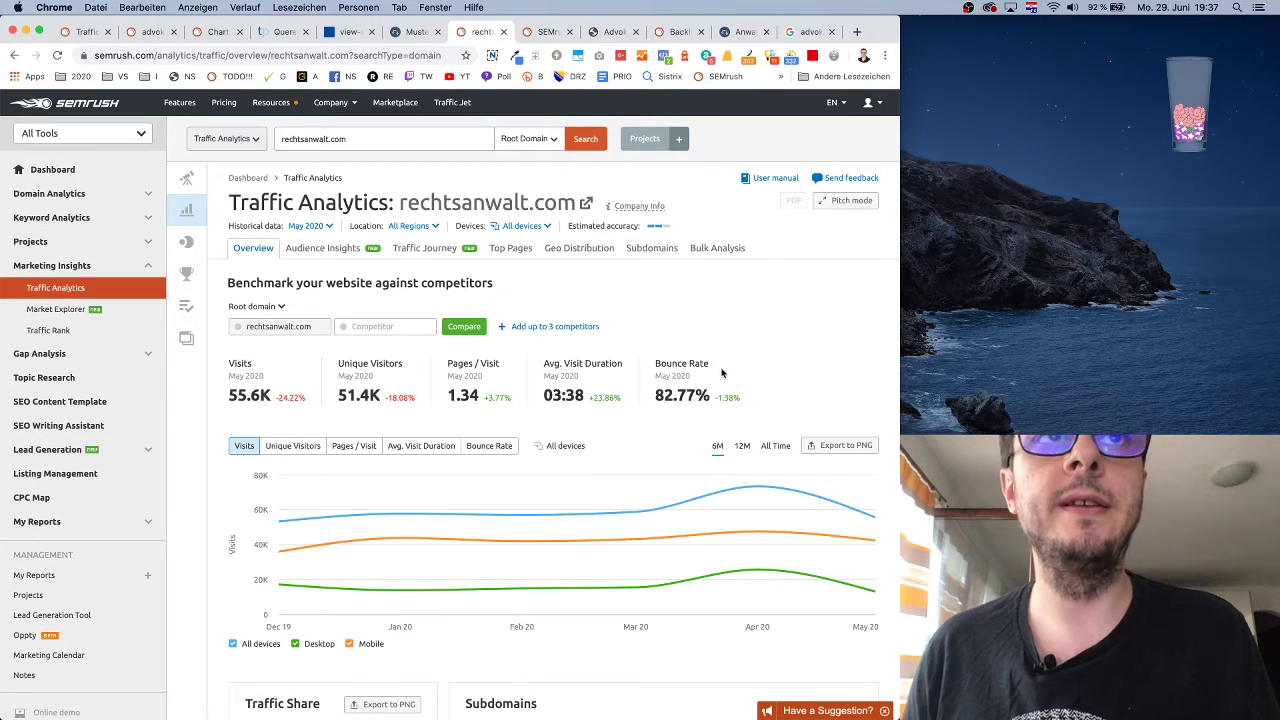
scroll(651, 343, down, 3)
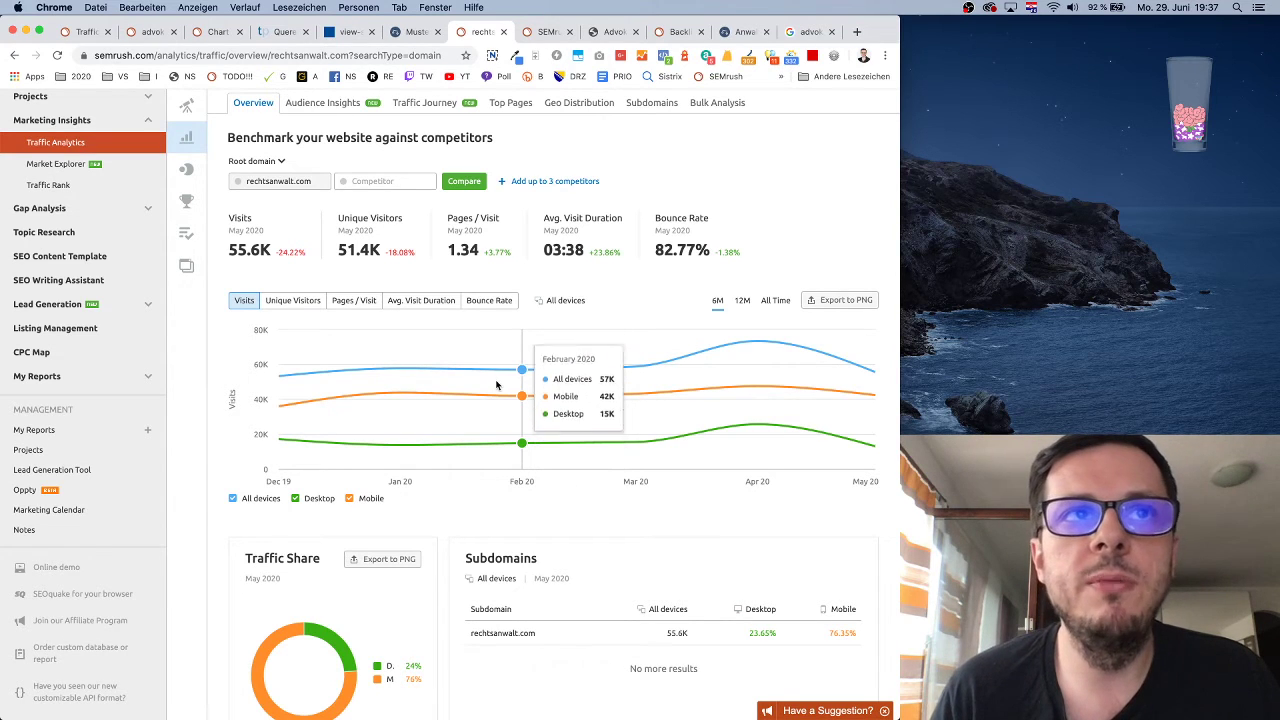
- Review the rest of the rechtsanwalt.com traffic overview: traffic share, subdomains, traffic sources, traffic by countries and company info
scroll(496, 428, down, 4)
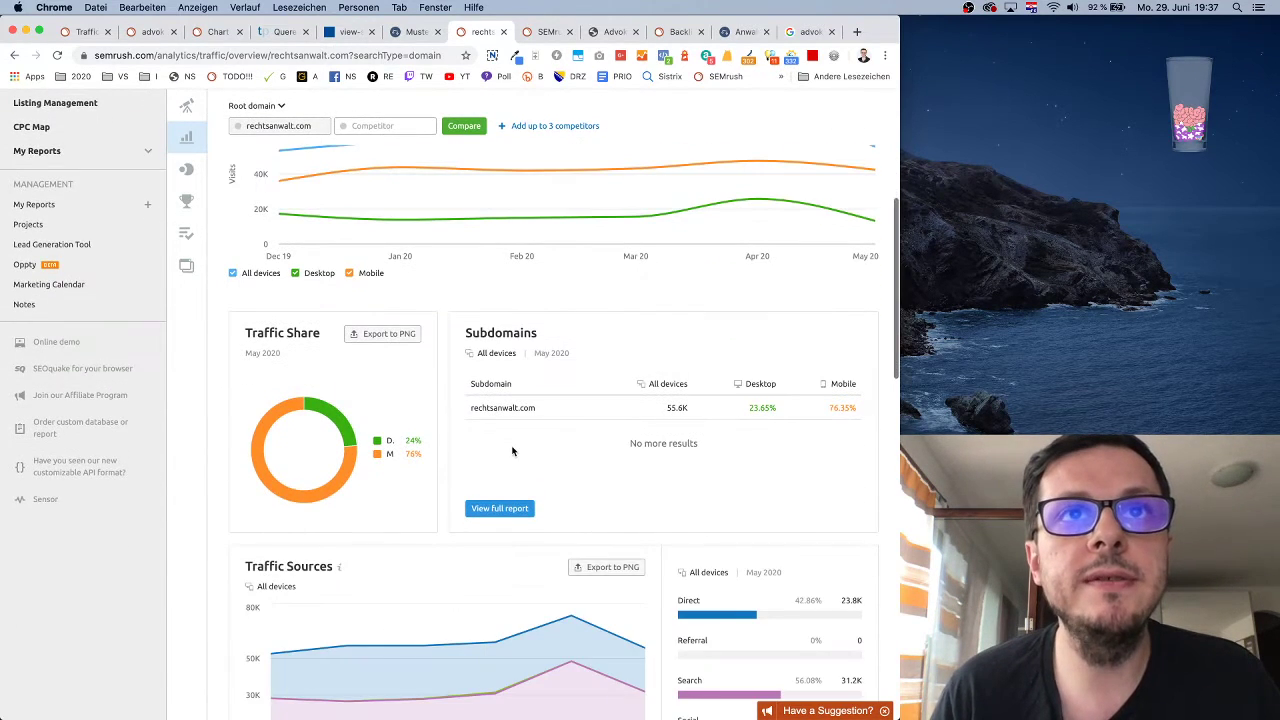
scroll(511, 449, down, 3)
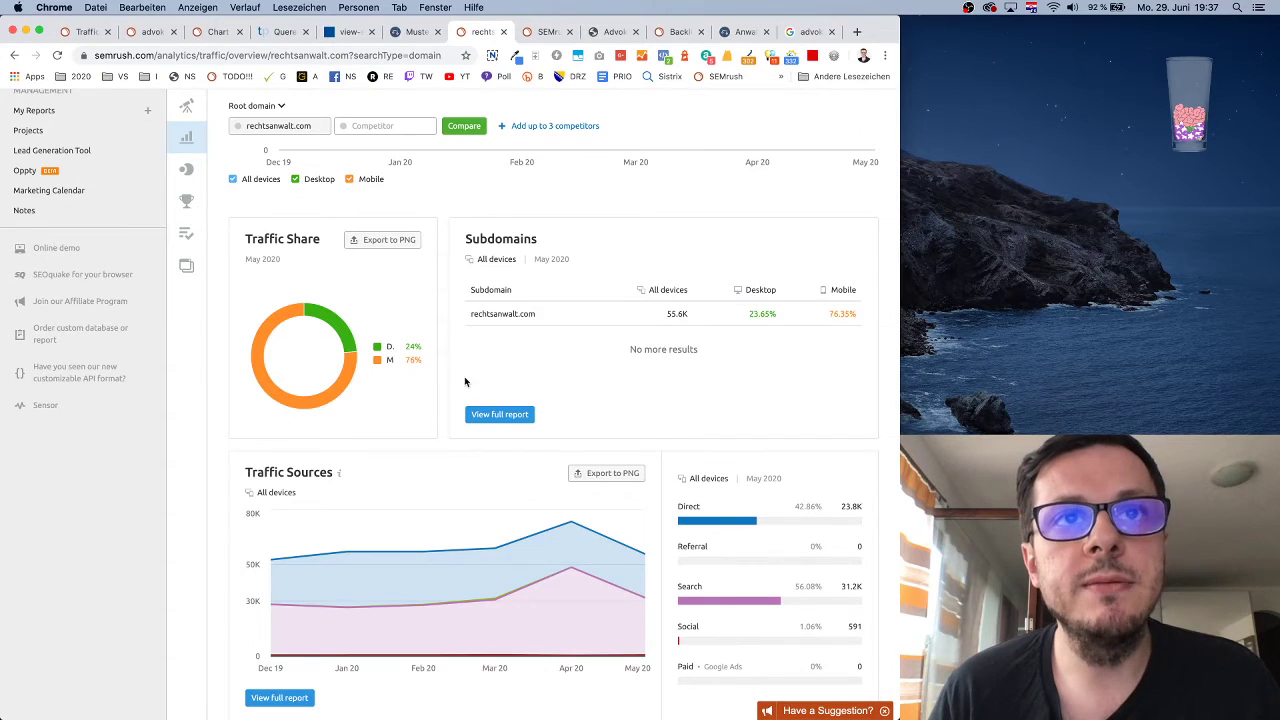
scroll(461, 380, down, 5)
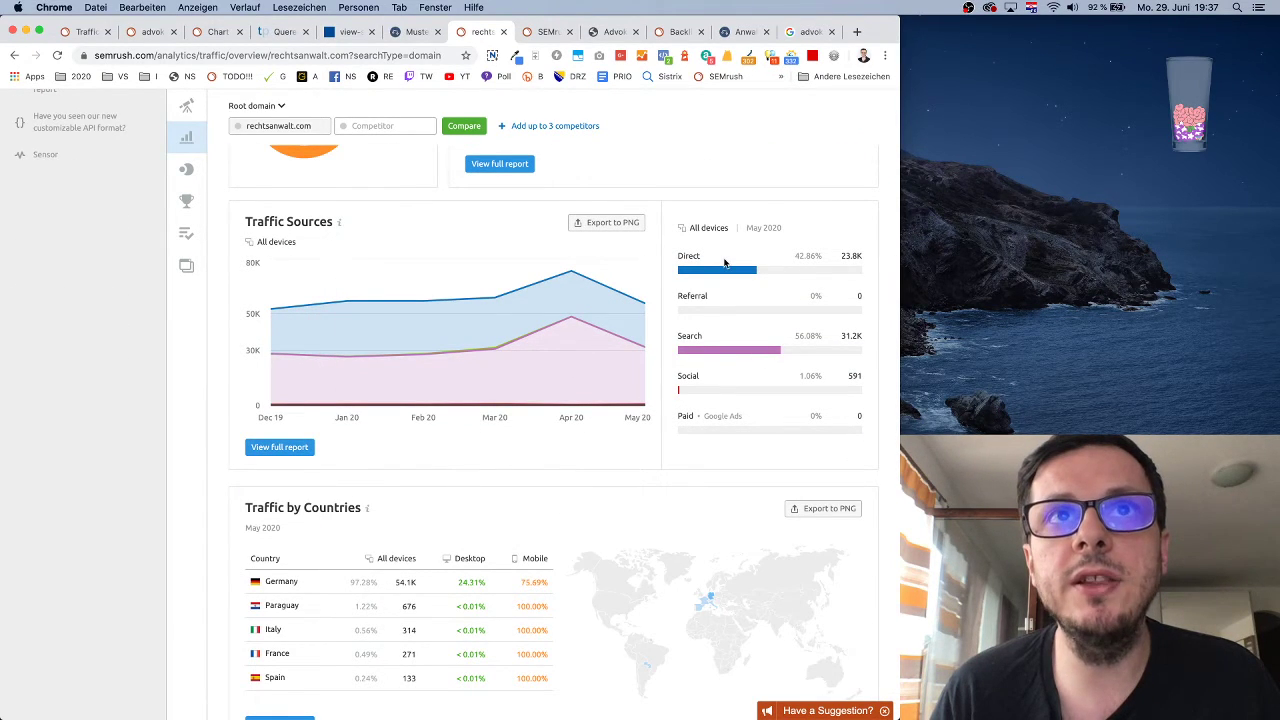
scroll(678, 392, down, 4)
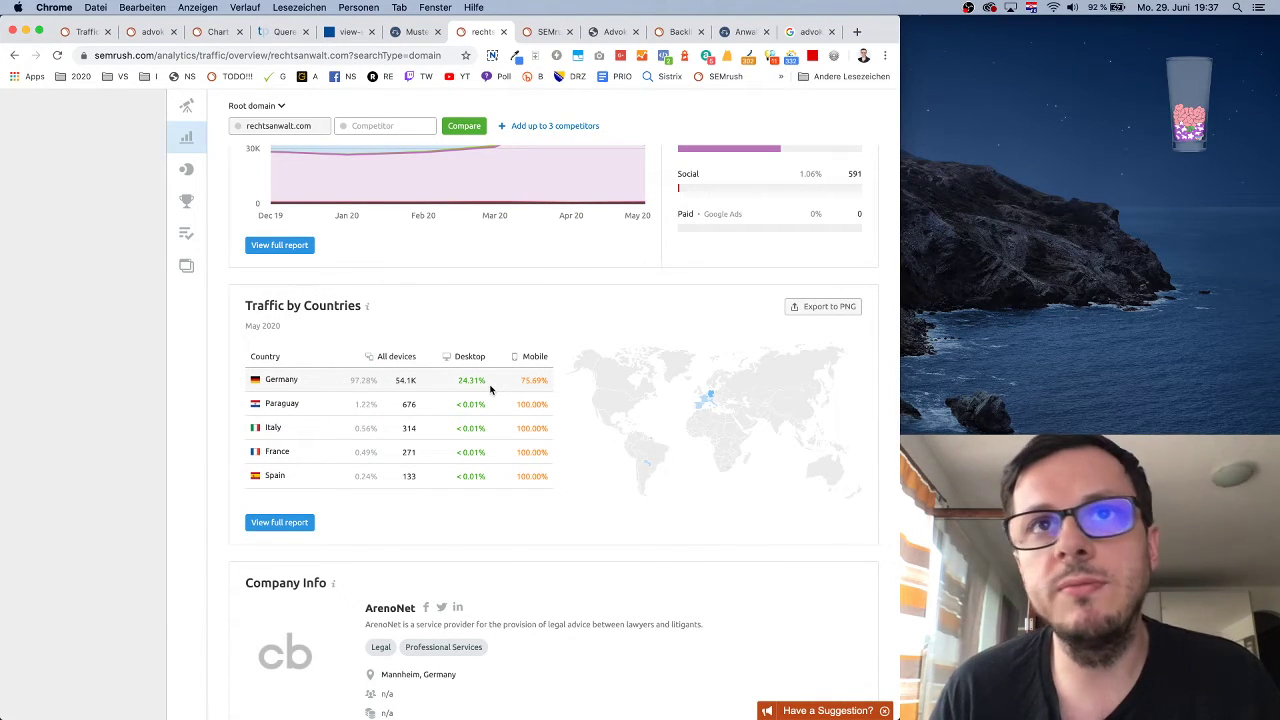
scroll(560, 418, down, 5)
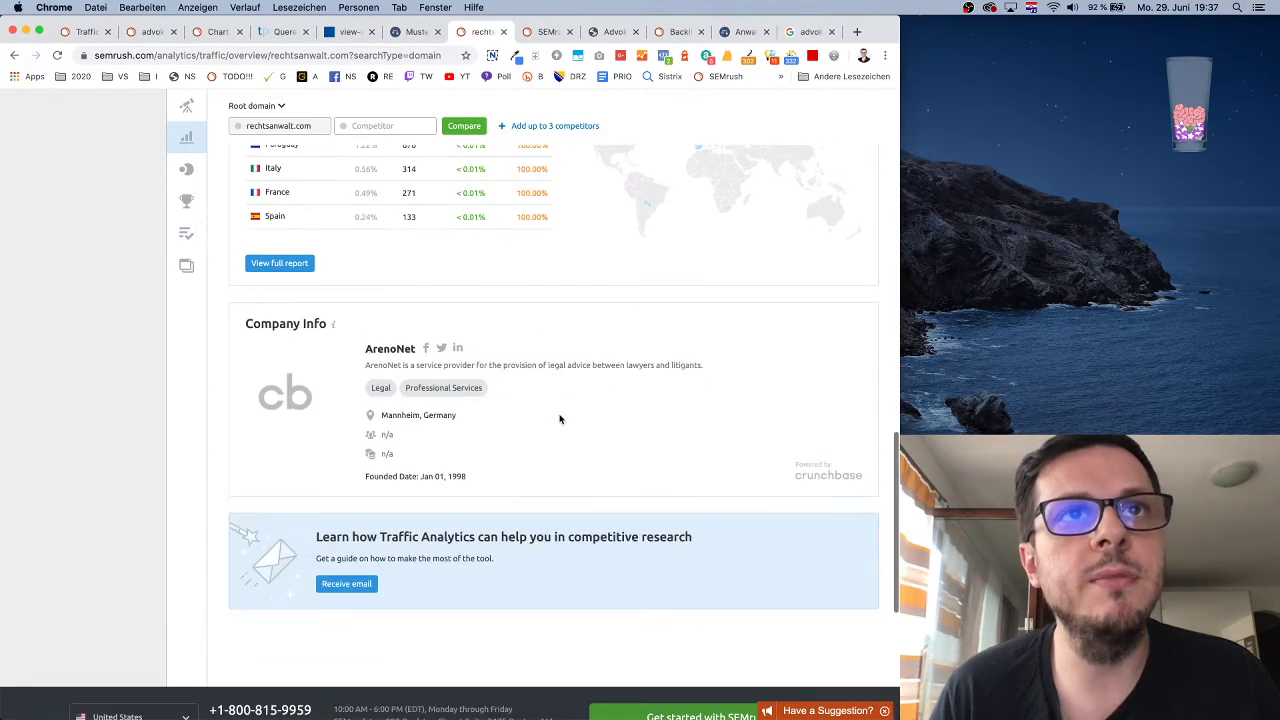
scroll(606, 423, up, 10)
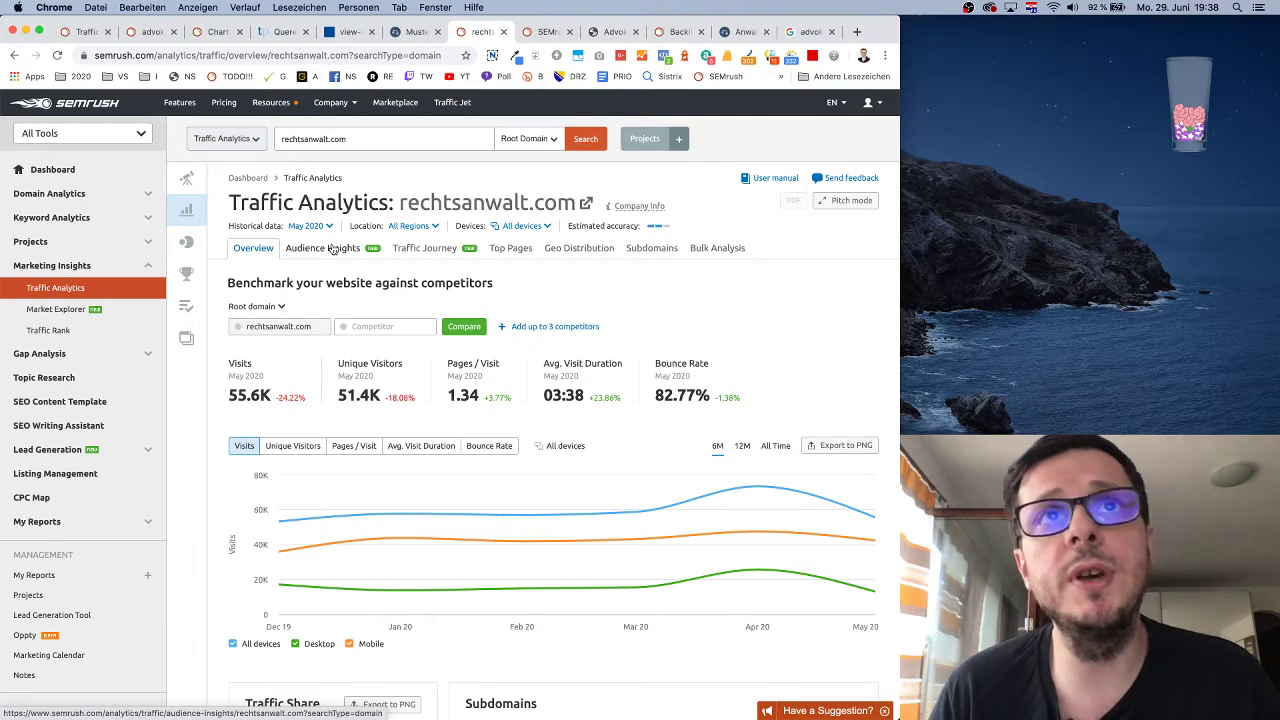
- Open the Top Pages report for rechtsanwalt.com and read its access requirements
click(506, 249)
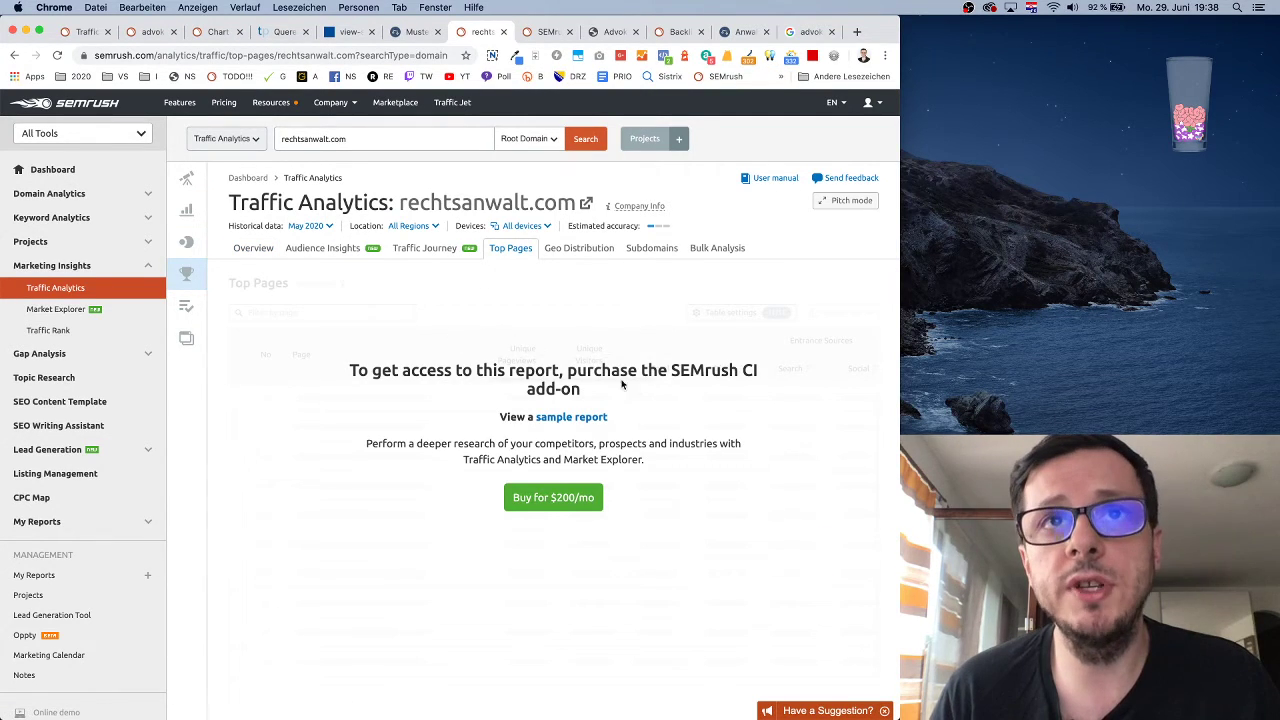
drag(661, 371, 747, 389)
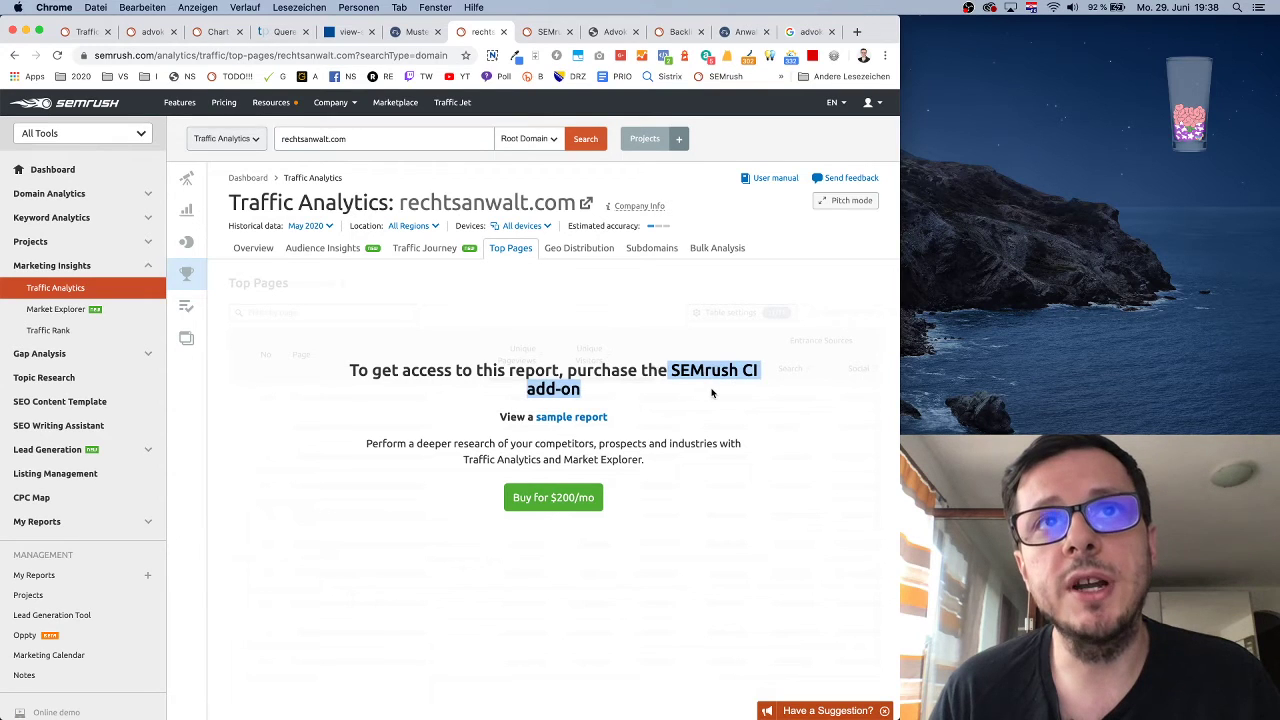
click(712, 393)
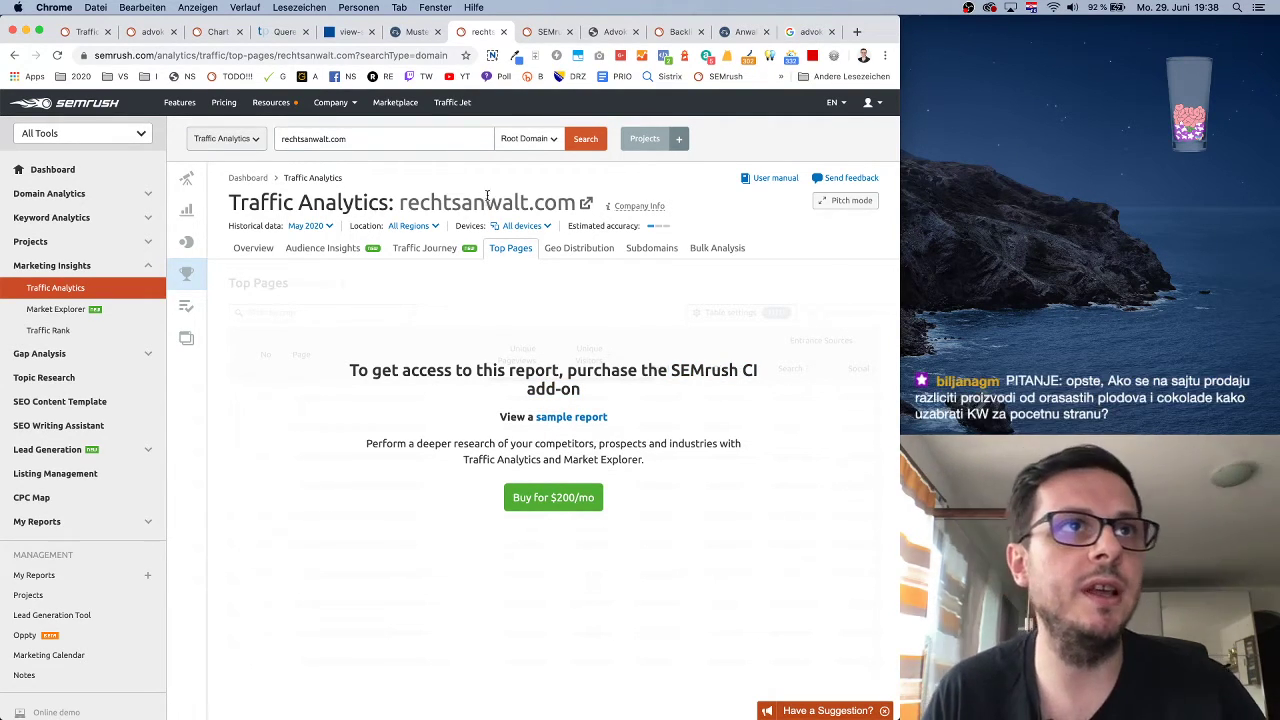
- Open Market Explorer for rechtsanwalt.com and set the market location to Germany
click(50, 316)
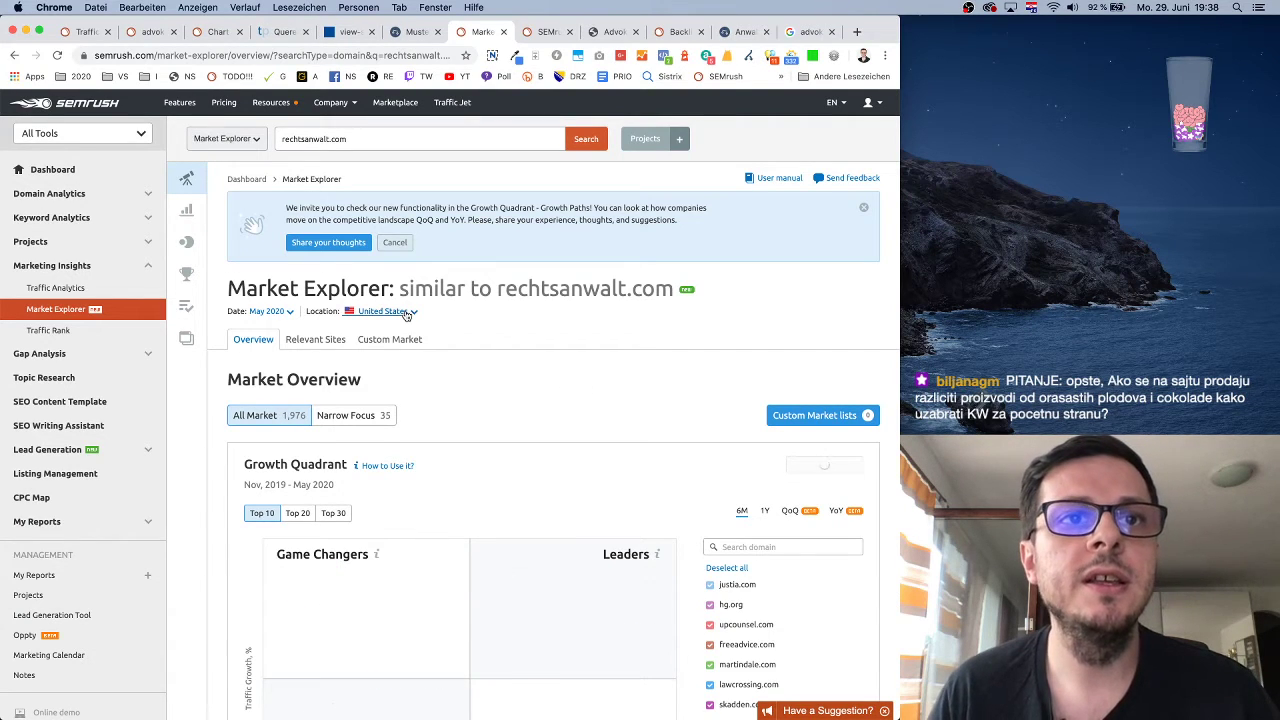
click(374, 313)
click(376, 435)
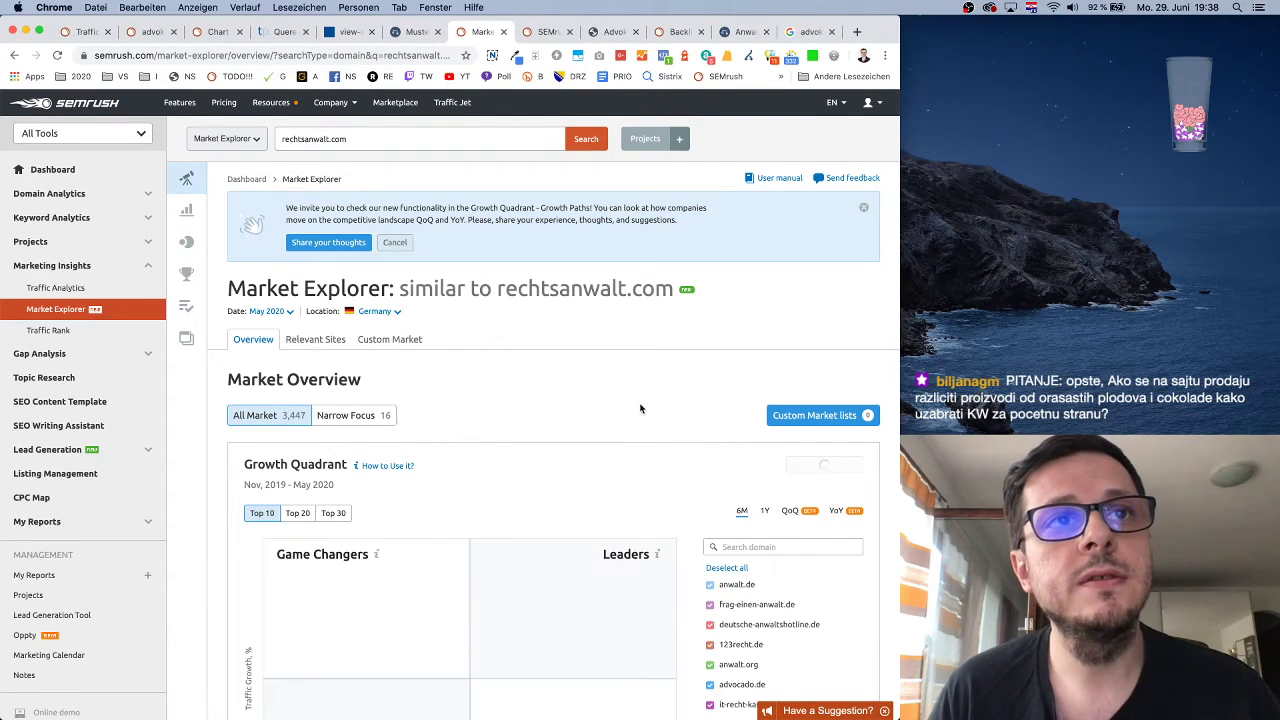
- Examine the German market's Growth Quadrant, comparing the positions of anwalt.de and rechtsanwalt.com, and glance over the Domain vs Market Dynamics section
scroll(660, 398, down, 2)
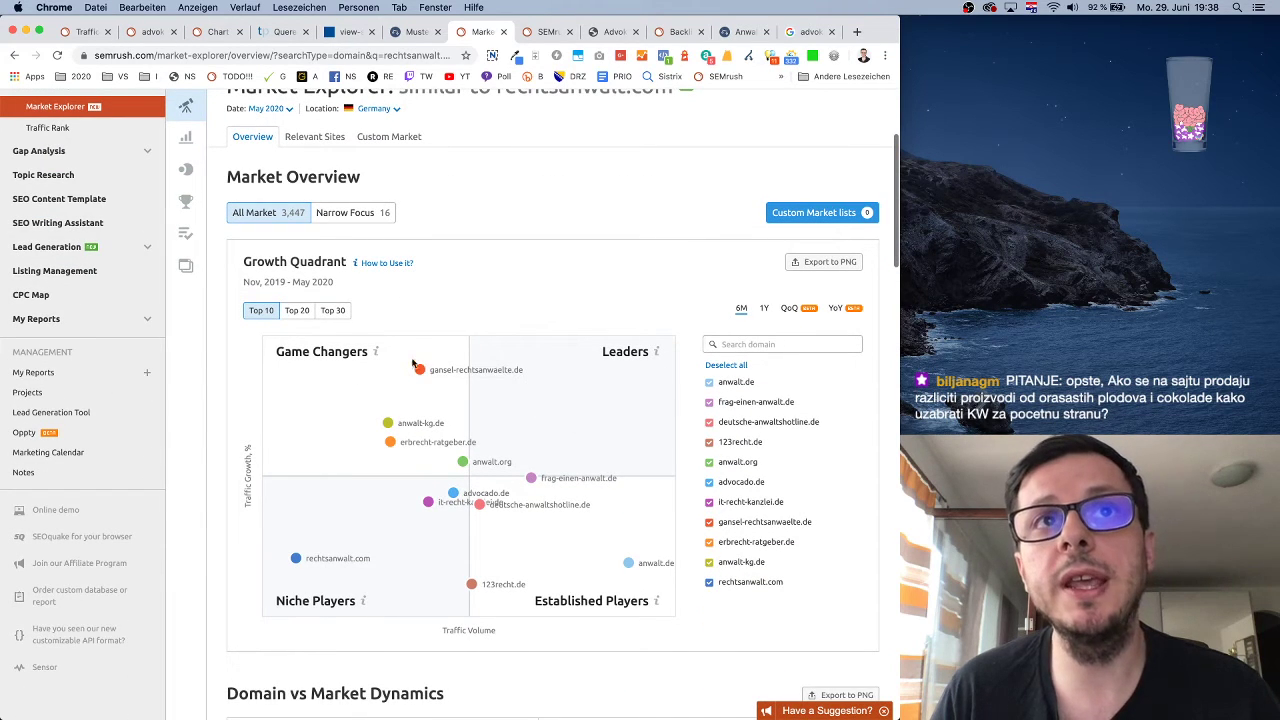
scroll(550, 580, up, 1)
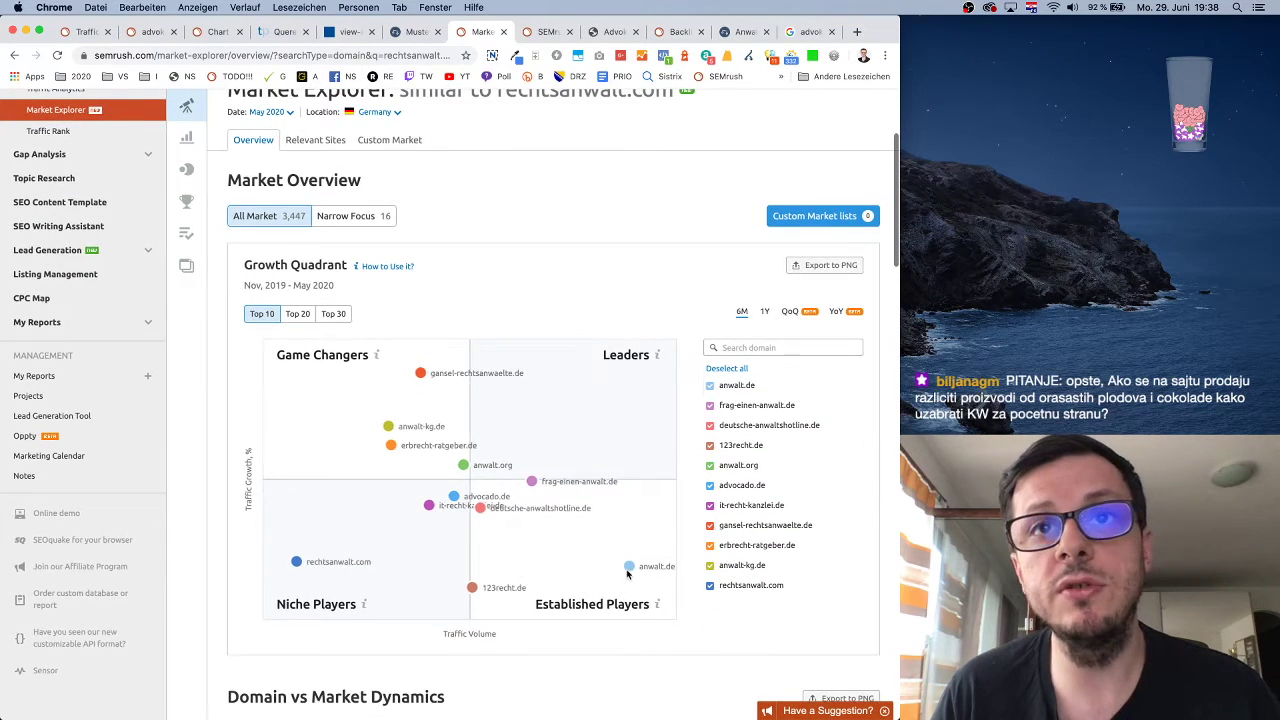
mouse_move(630, 569)
scroll(632, 570, down, 1)
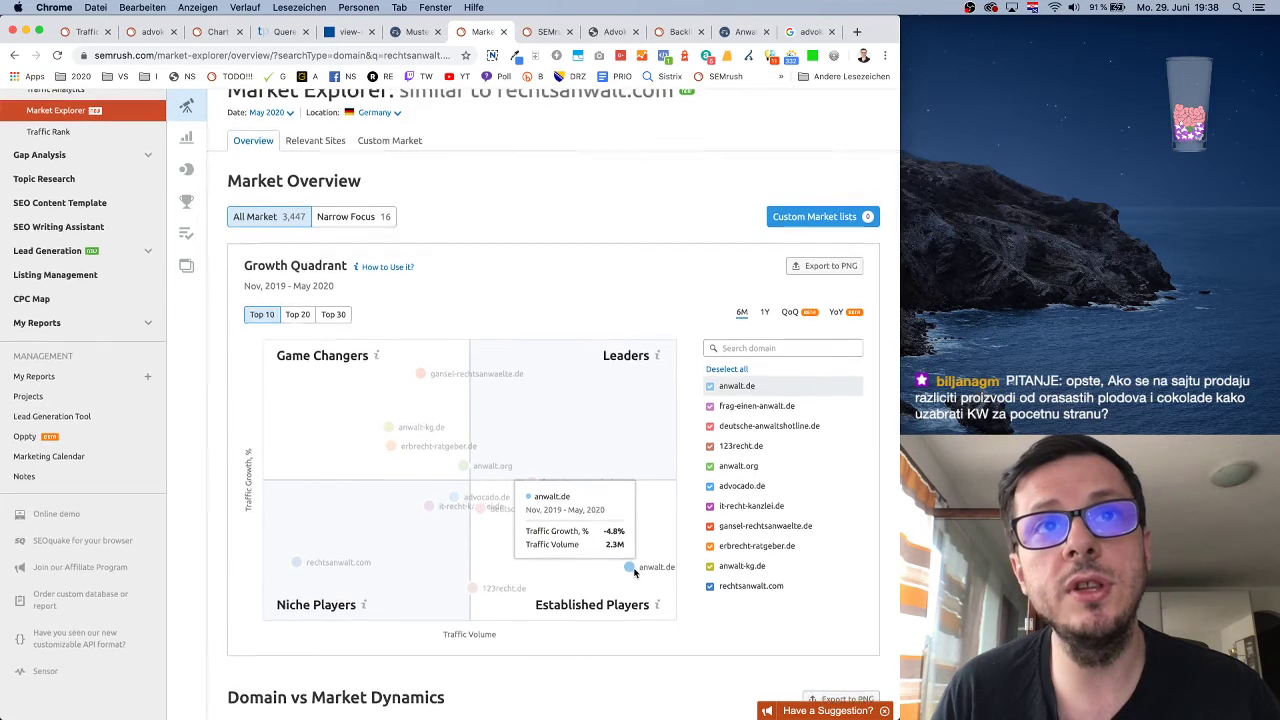
scroll(634, 570, up, 1)
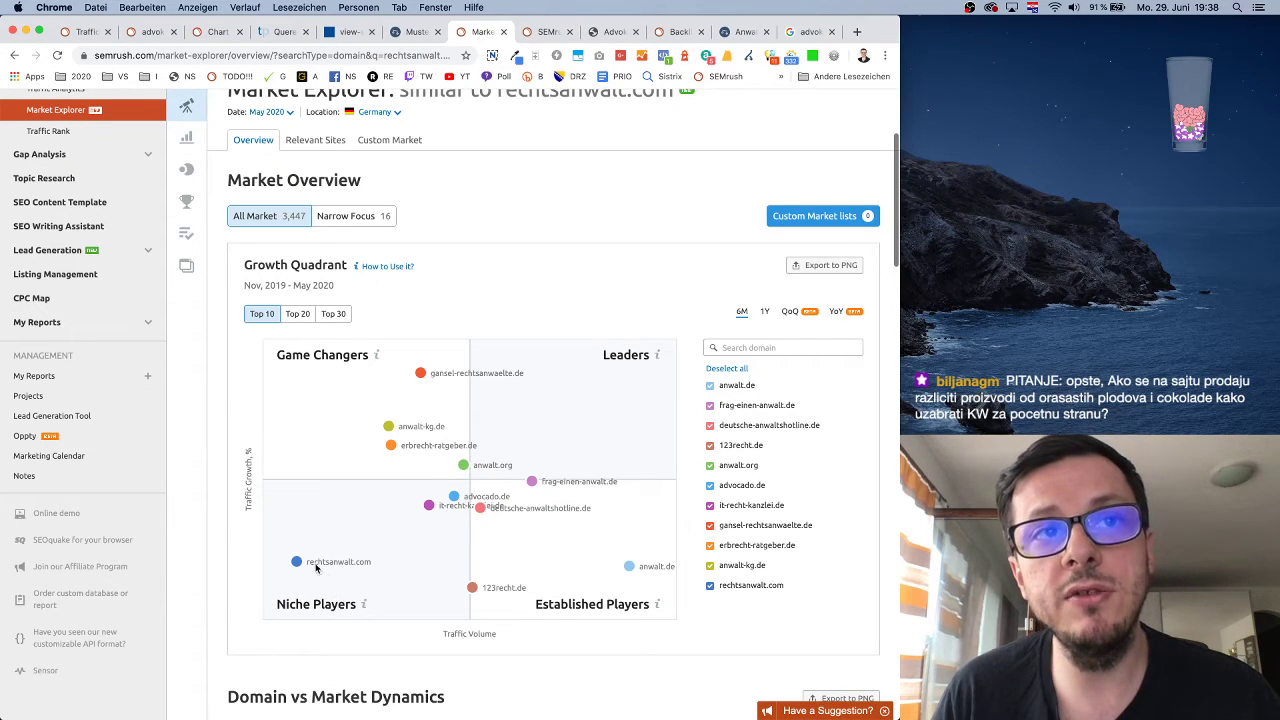
mouse_move(317, 565)
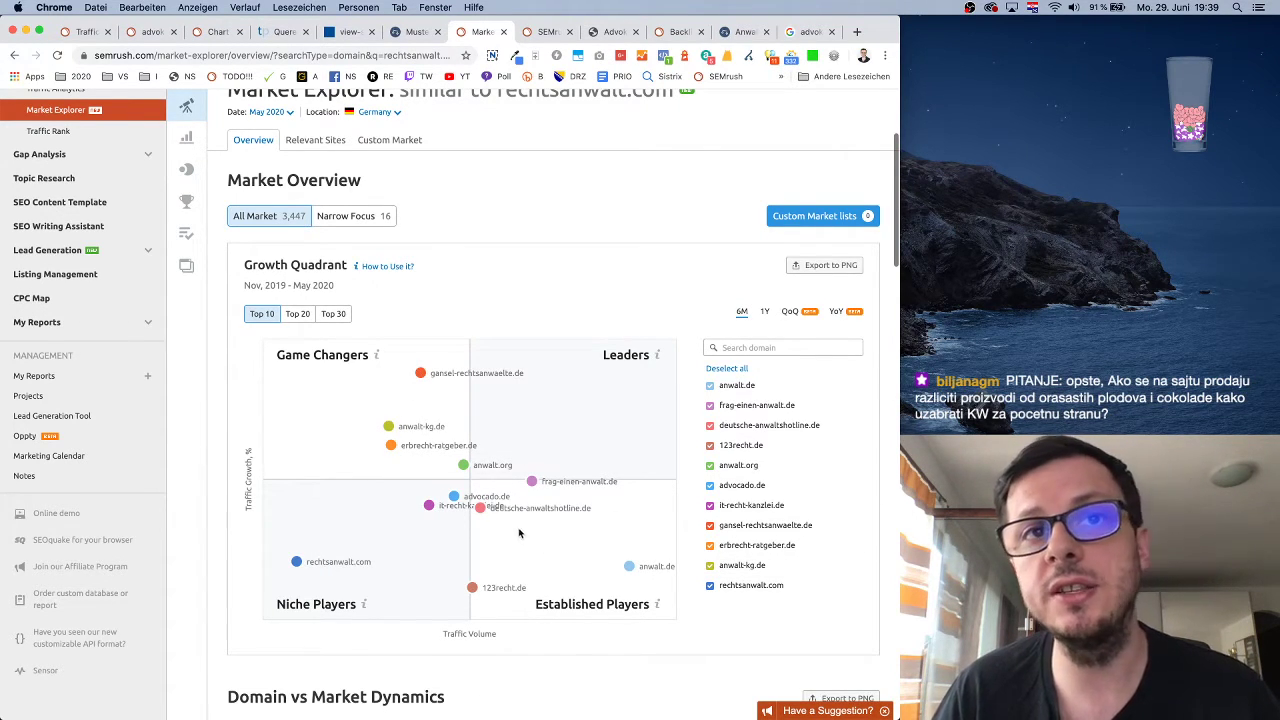
mouse_move(559, 486)
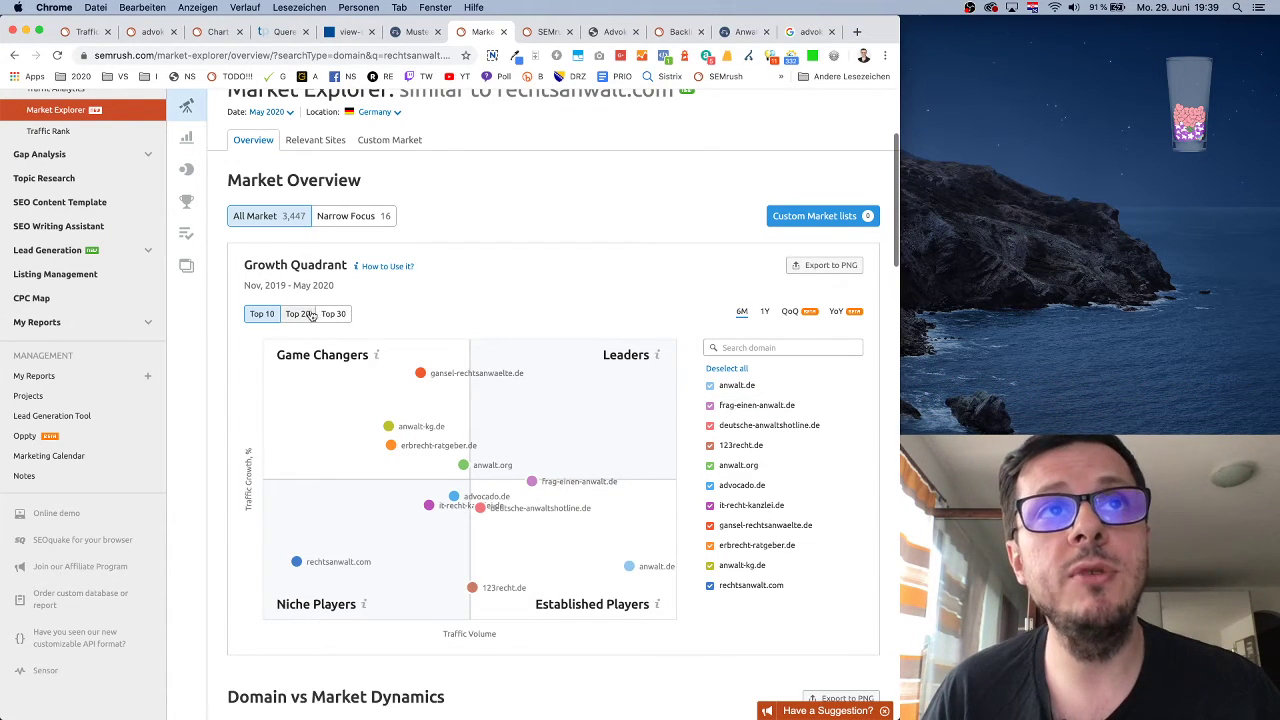
mouse_move(311, 316)
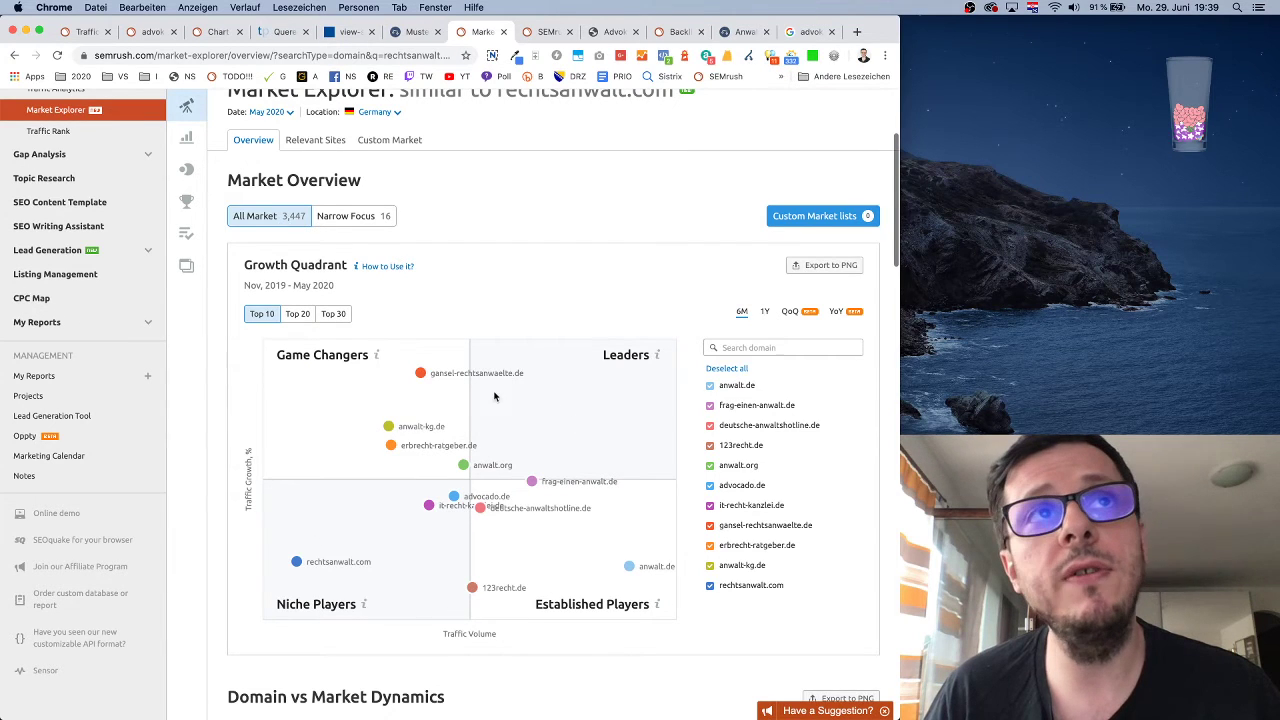
scroll(600, 358, up, 5)
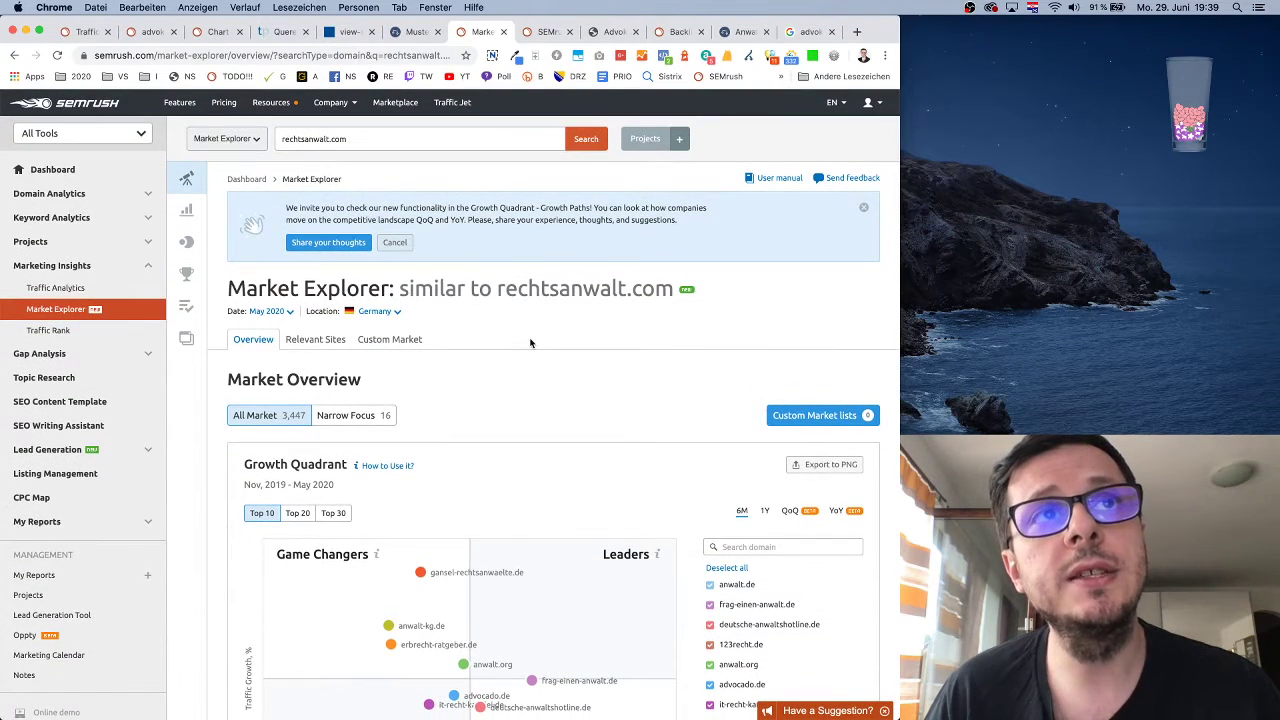
scroll(583, 387, down, 7)
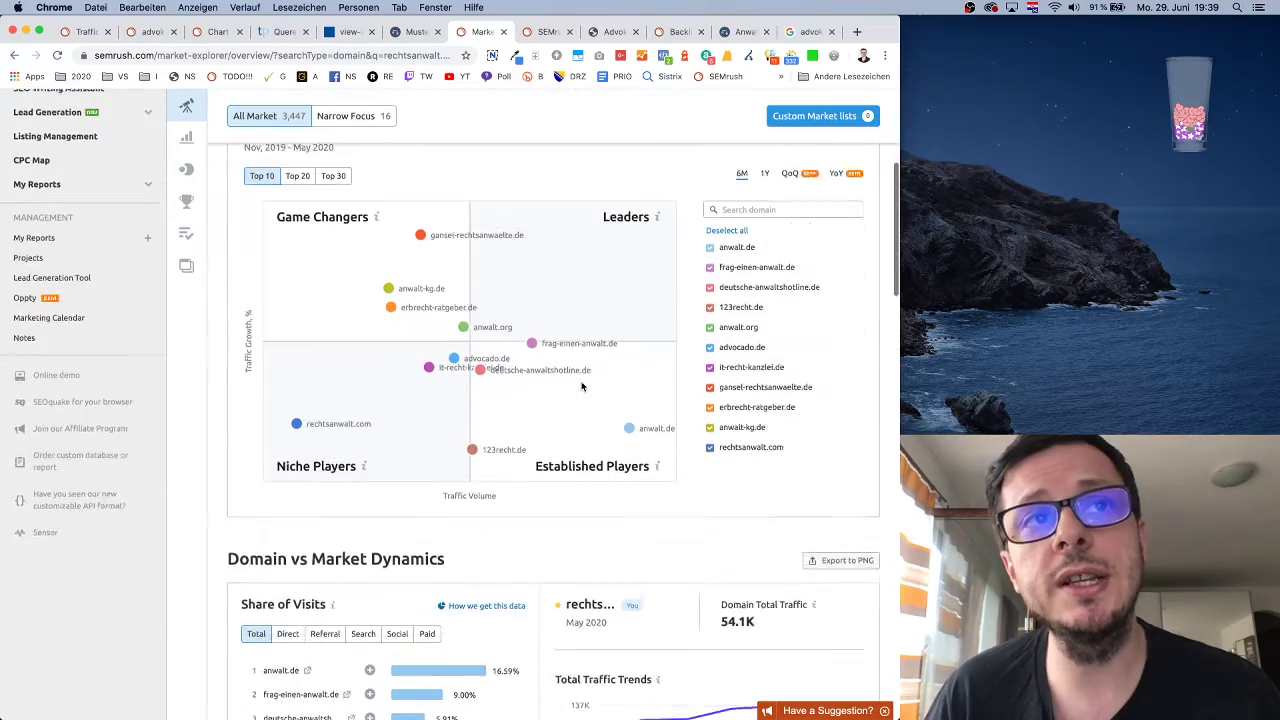
scroll(586, 405, down, 1)
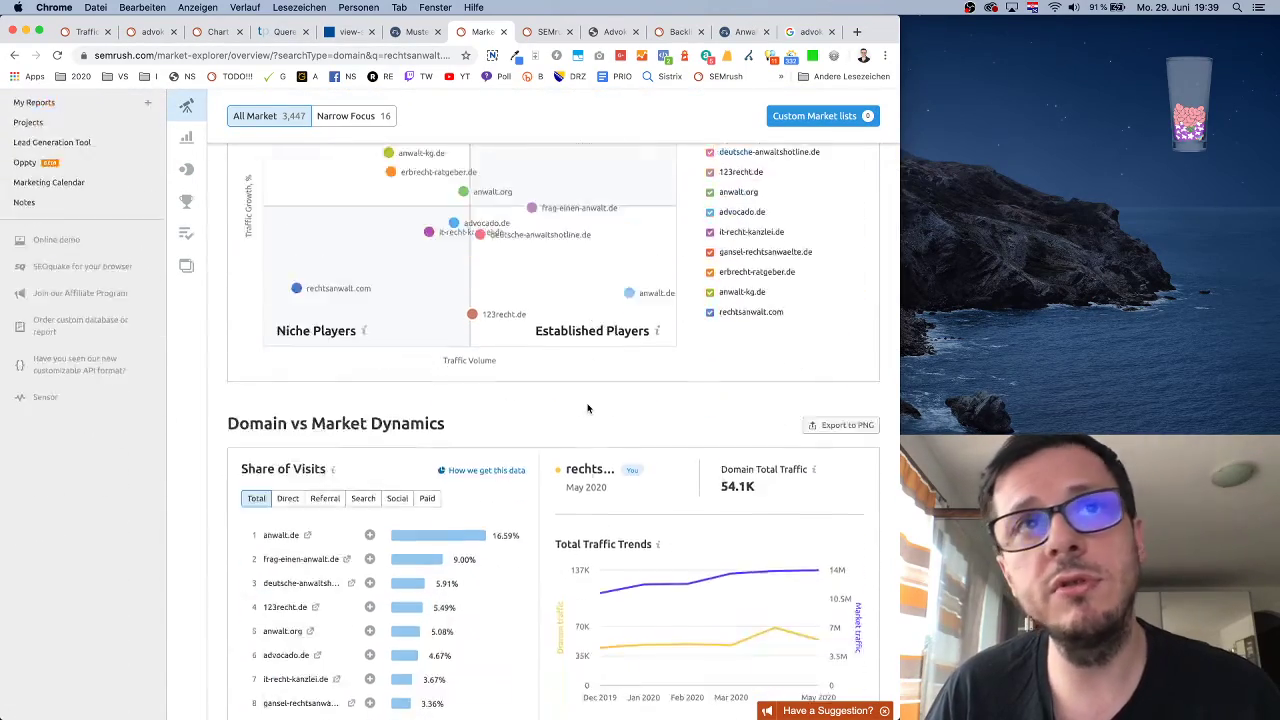
scroll(586, 405, up, 8)
- Switch to the browser tab with the empty Traffic Analytics start page, open Market Explorer there and choose Bosnia And Herzegovina as the location
click(86, 36)
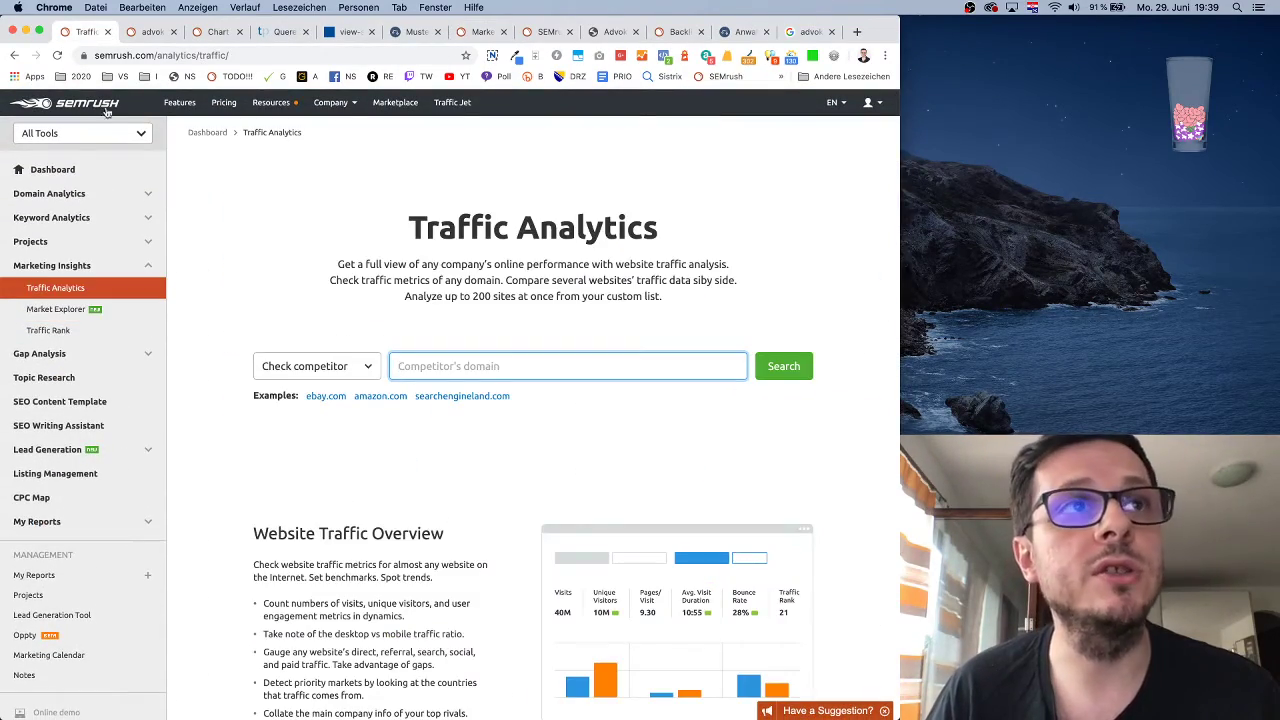
click(66, 312)
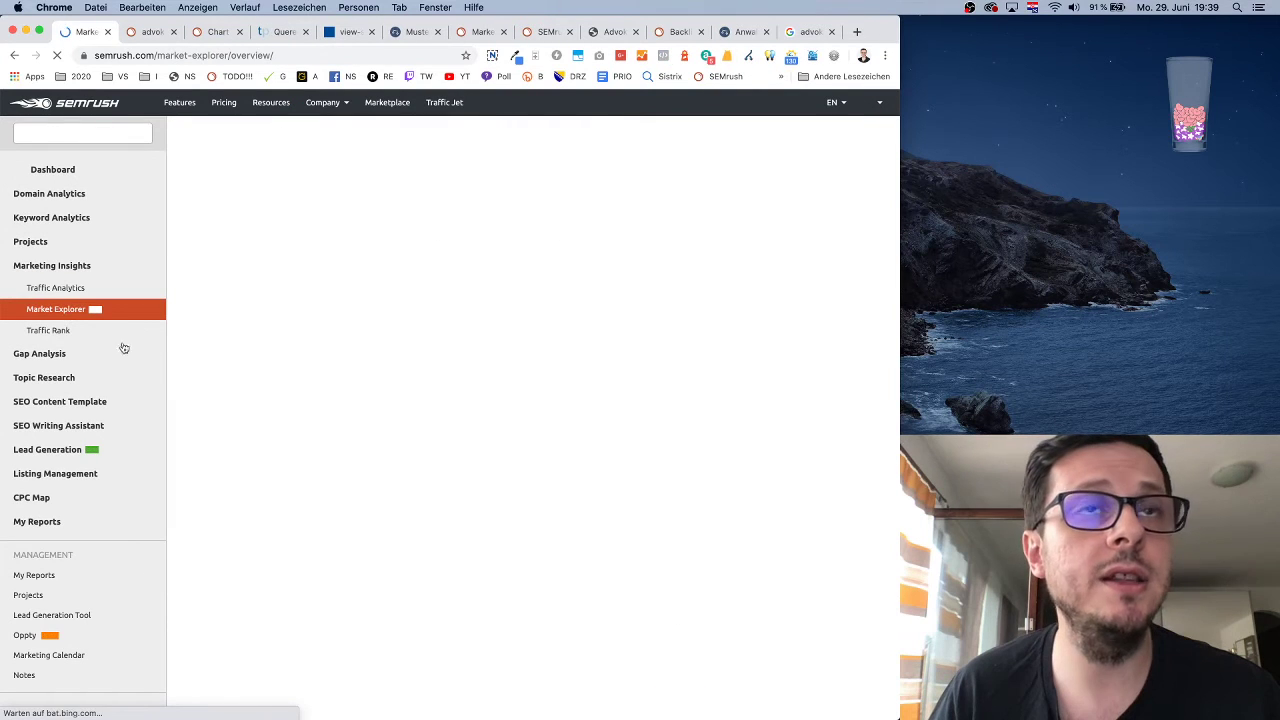
click(597, 385)
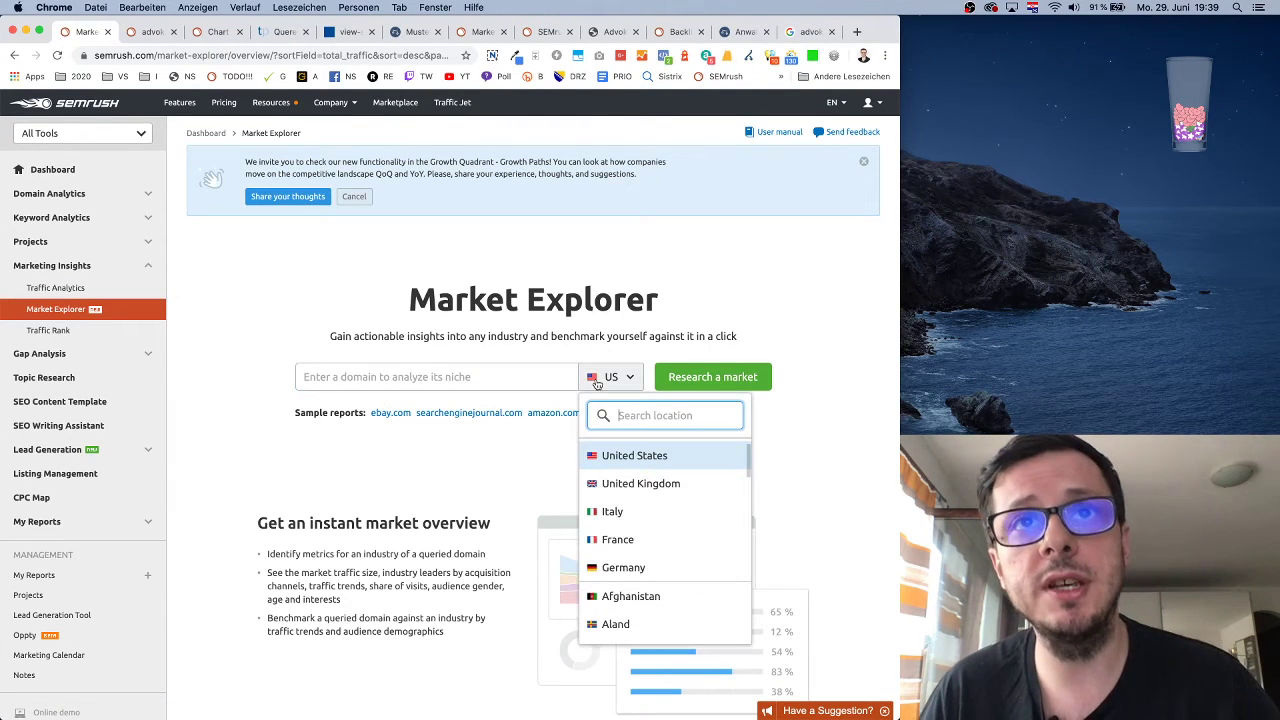
text(bosni)
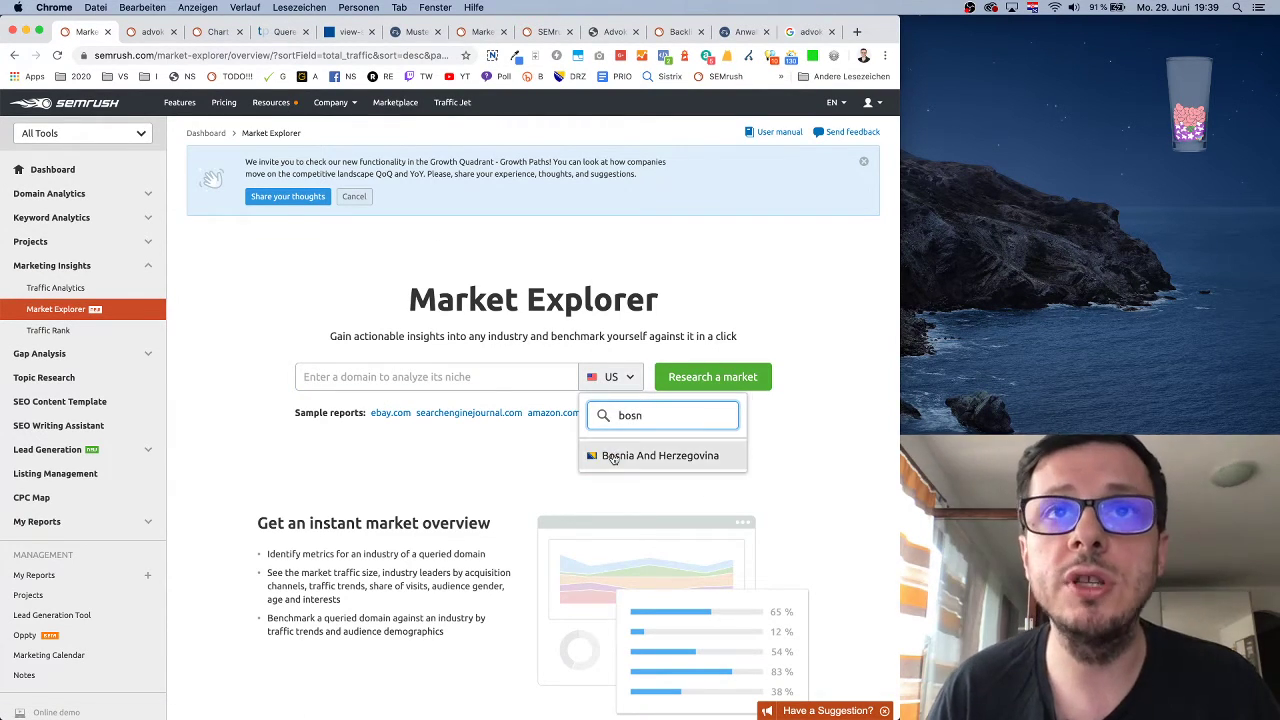
click(600, 455)
- Research the market for the domain advokati.ba
click(517, 381)
text(a)
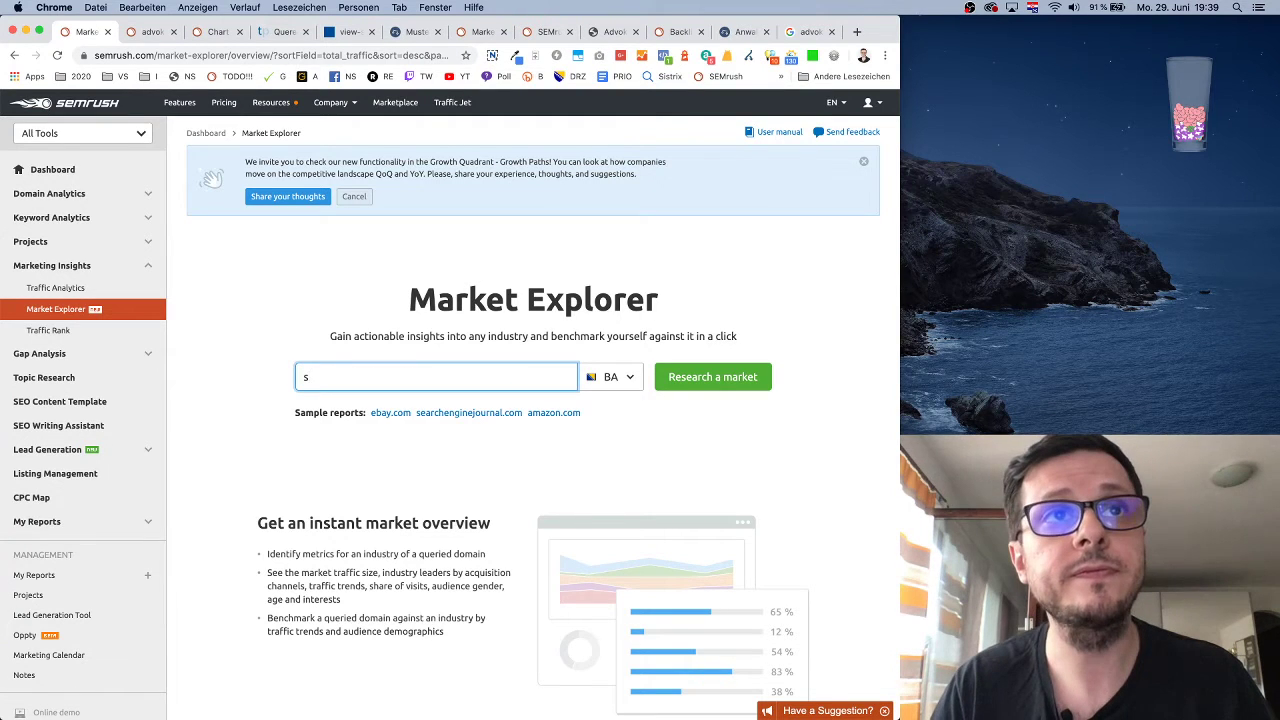
key(BackSpace)
text(ad)
key(BackSpace)
key(BackSpace)
text(advoka)
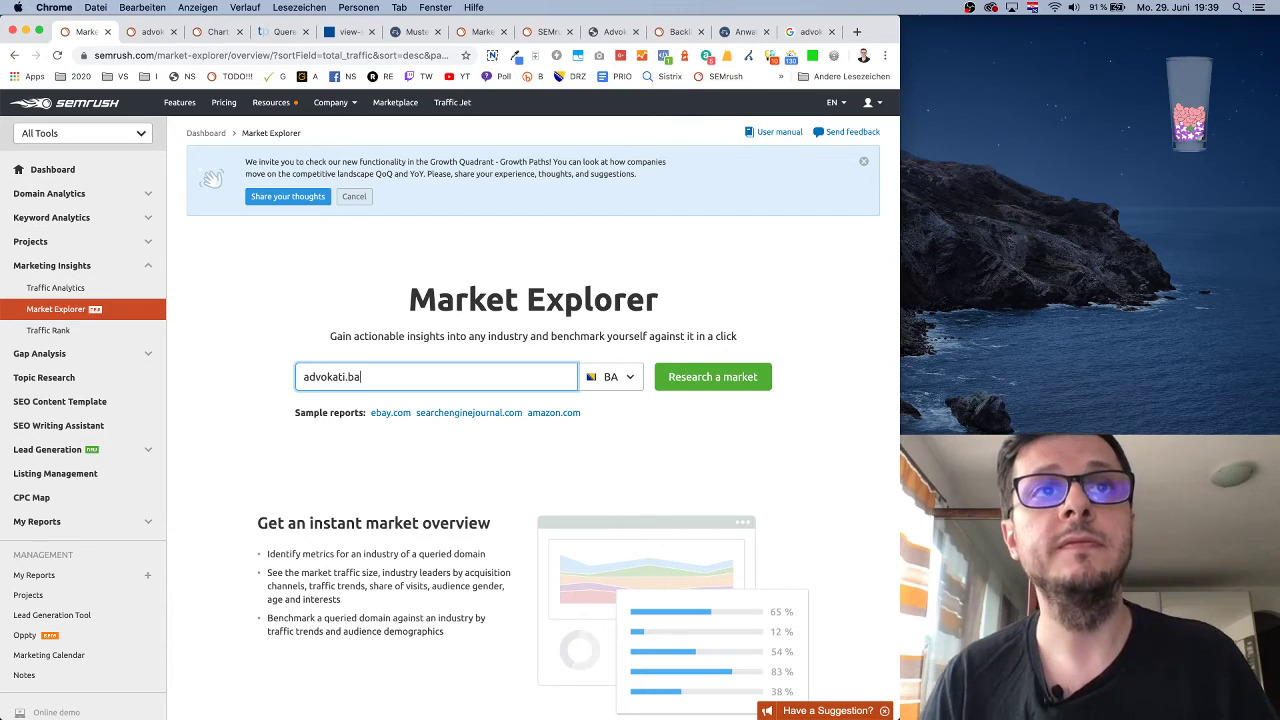
text(ti.ba)
key(Return)
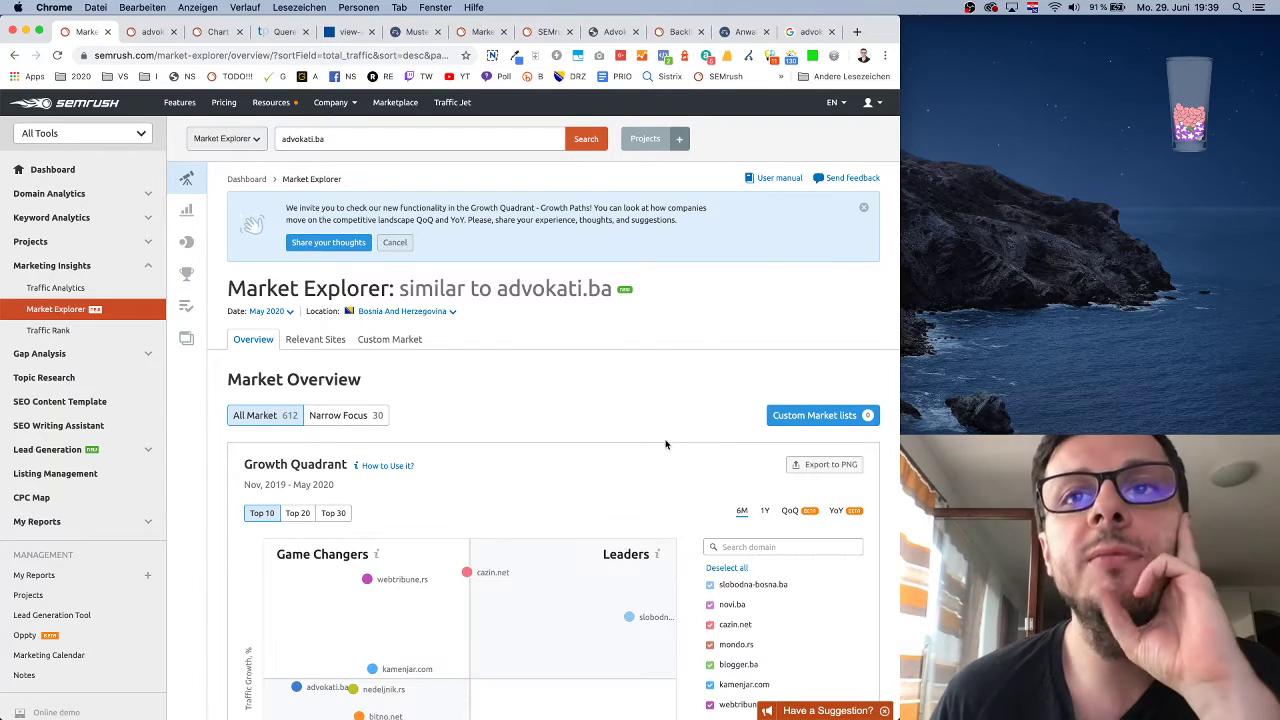
- Examine the advokati.ba Growth Quadrant, comparing the positions of advokati.ba and slobodna-bosna.ba
scroll(680, 432, down, 3)
scroll(680, 432, down, 3)
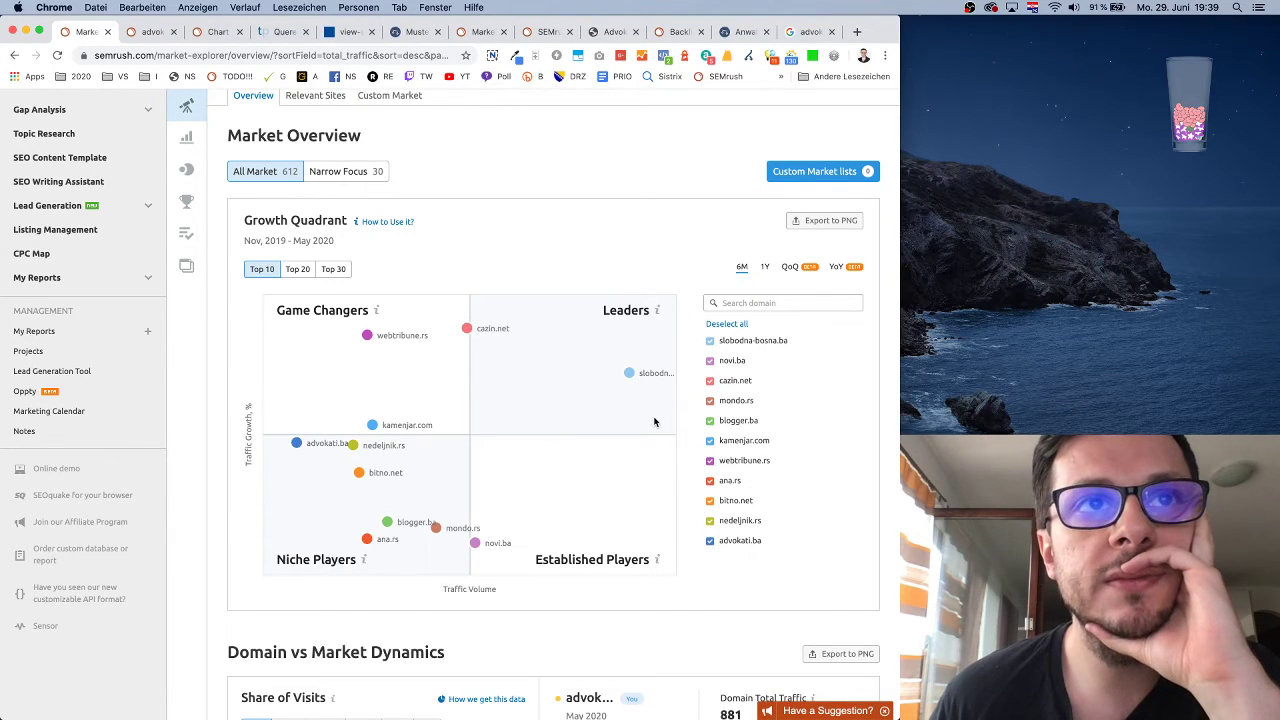
mouse_move(296, 443)
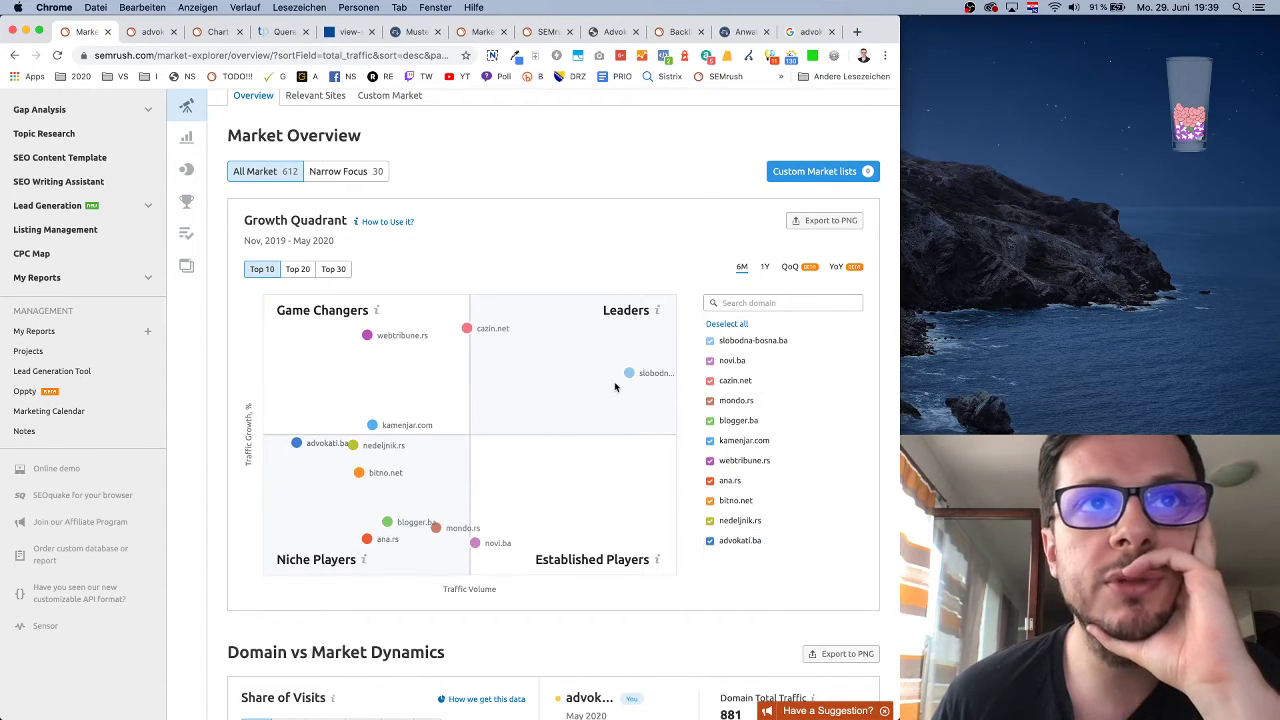
mouse_move(629, 376)
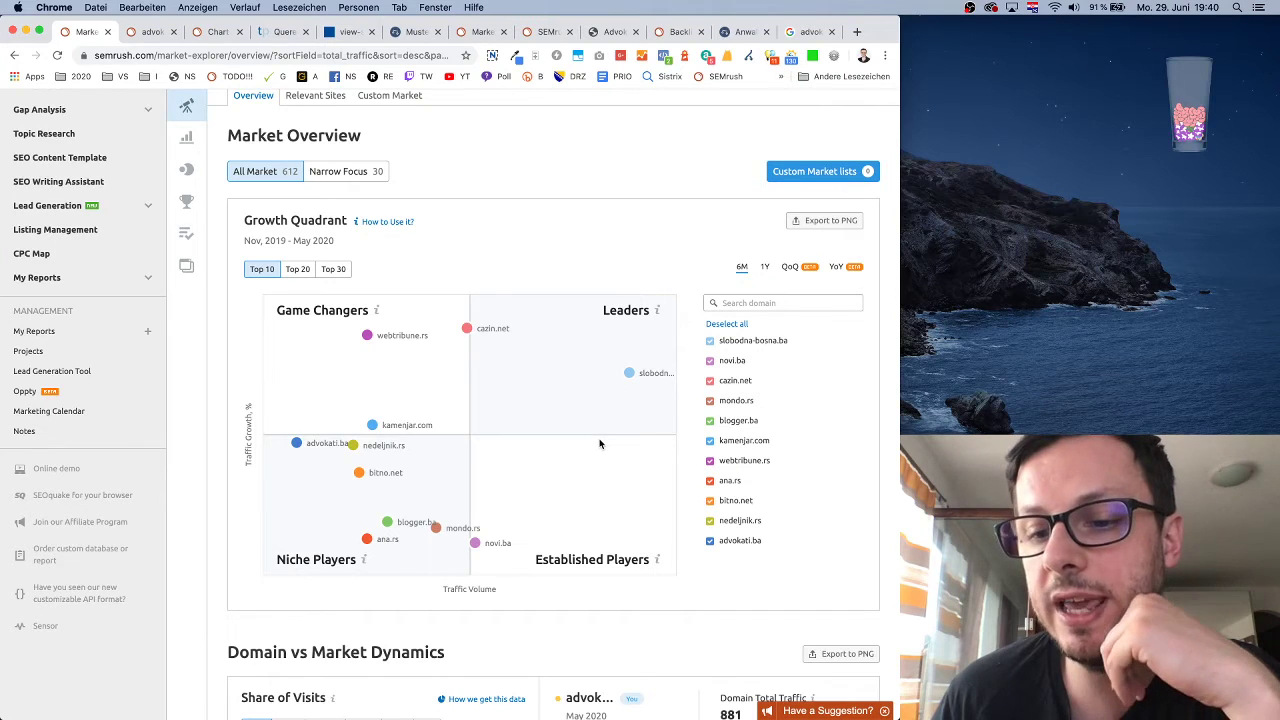
- Review Domain vs Market Dynamics for advokati.ba, covering share of visits, traffic generation strategy, growth by sources and audience
scroll(535, 393, down, 5)
scroll(535, 393, down, 3)
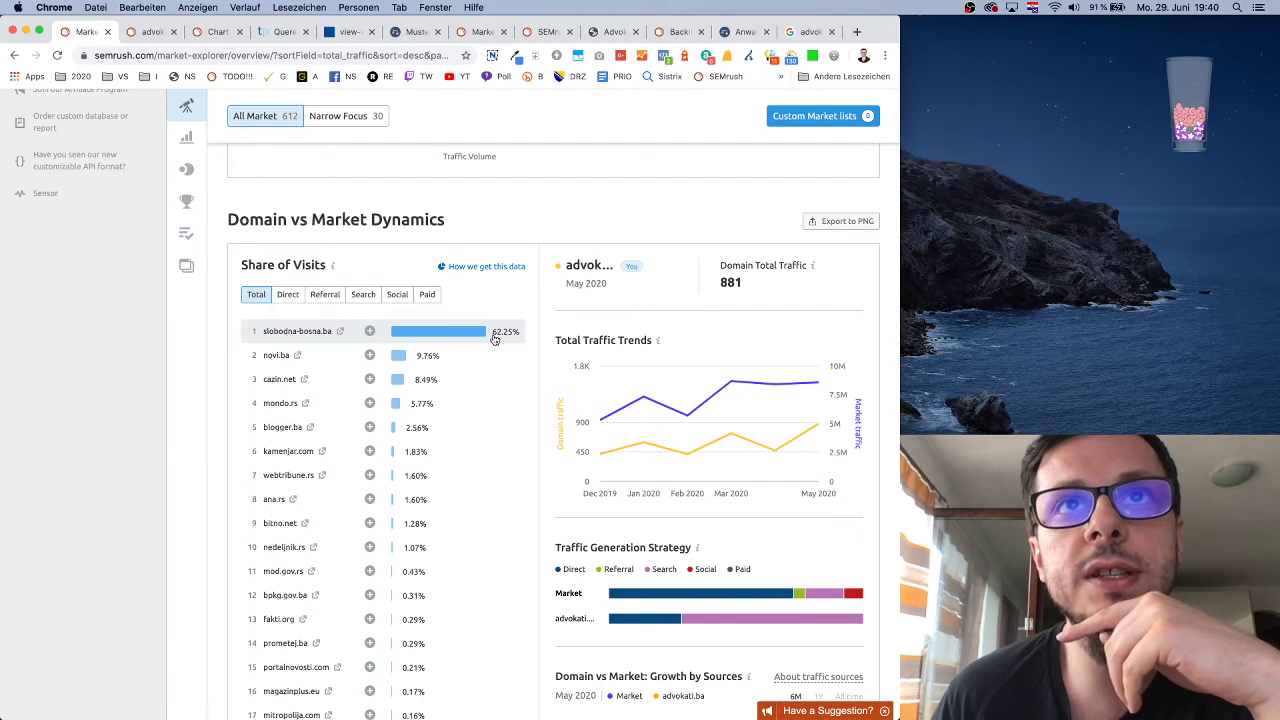
scroll(500, 475, down, 5)
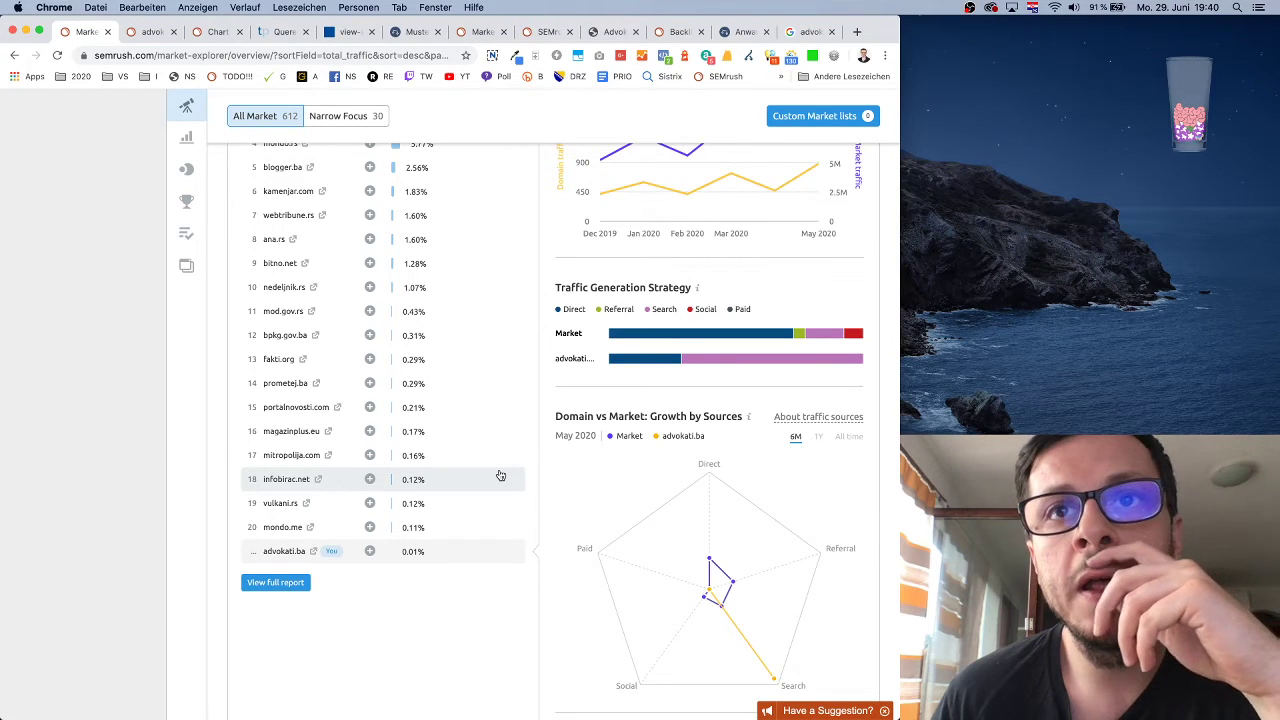
scroll(500, 475, up, 4)
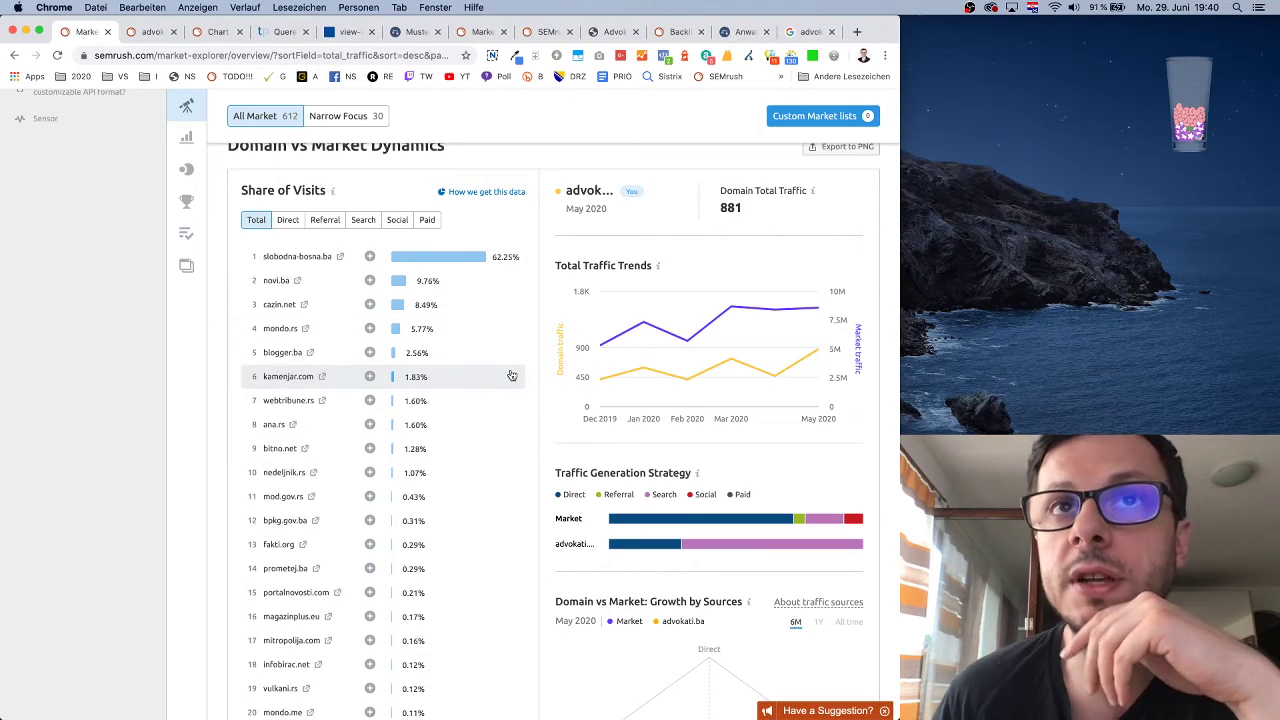
scroll(519, 374, down, 8)
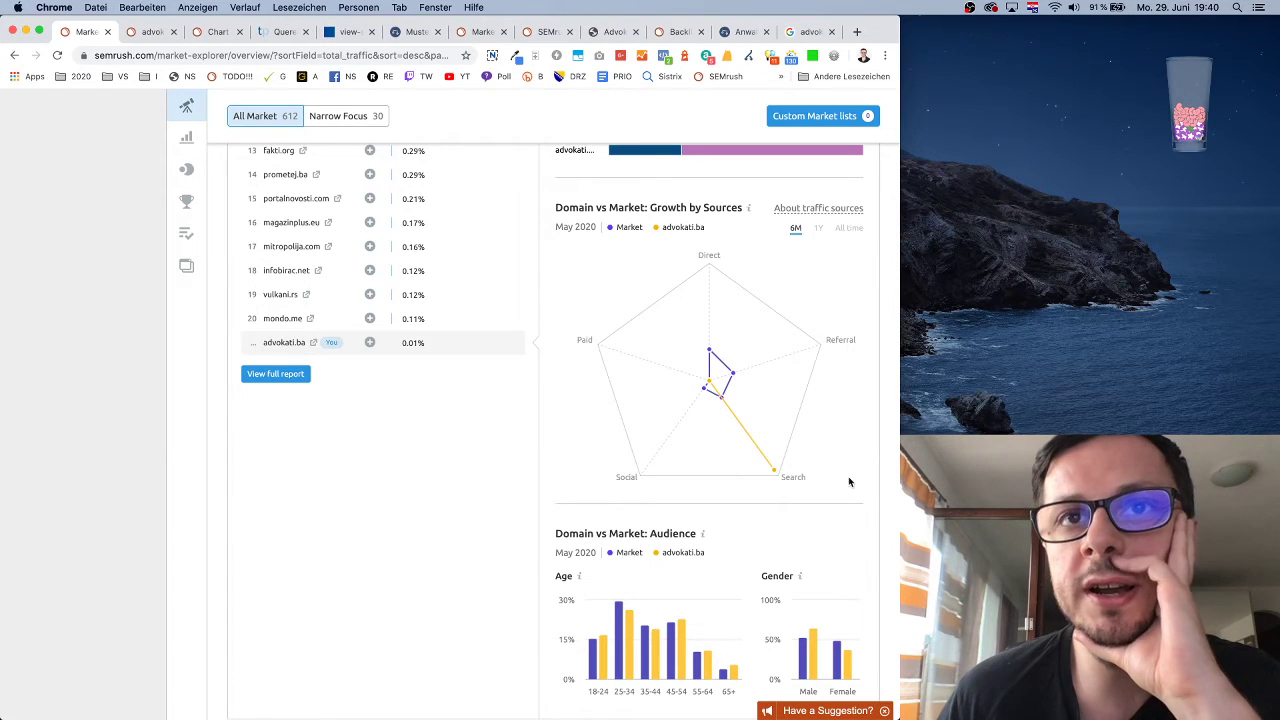
- Review the advokati.ba market's audience comparison, market traffic trend, in-market audience interests, gender and age charts
scroll(840, 478, down, 3)
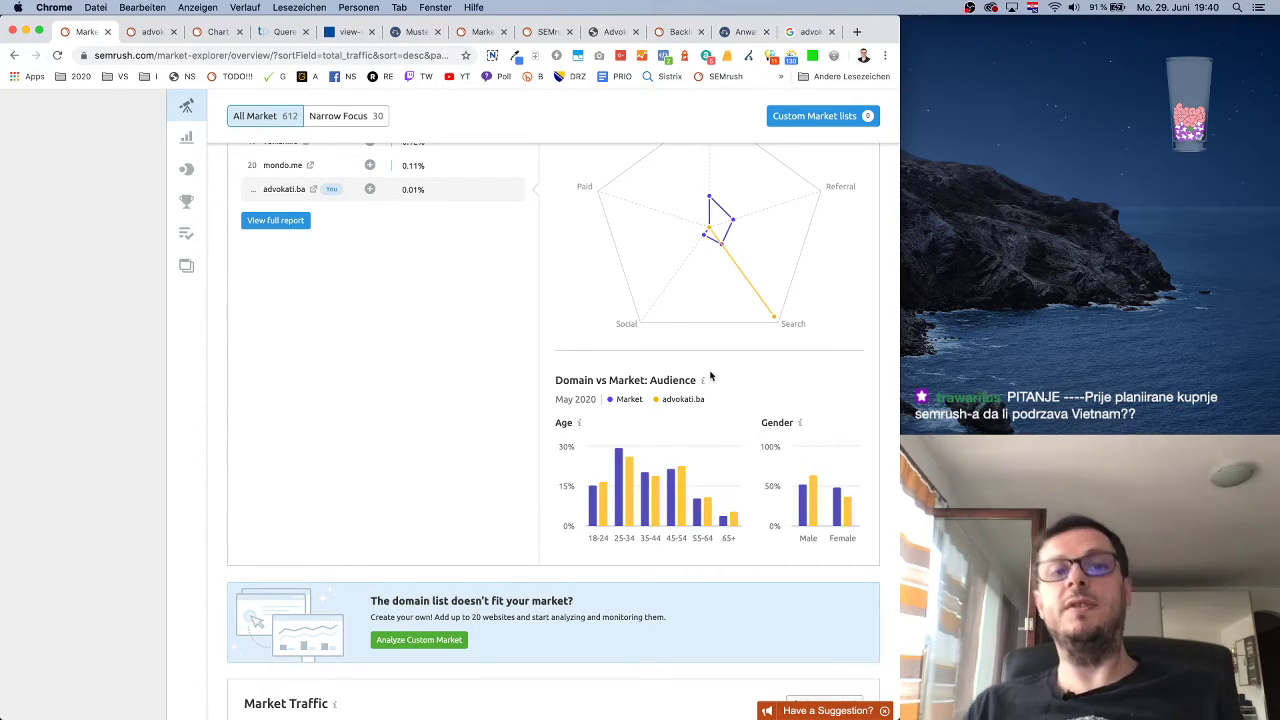
scroll(644, 437, down, 5)
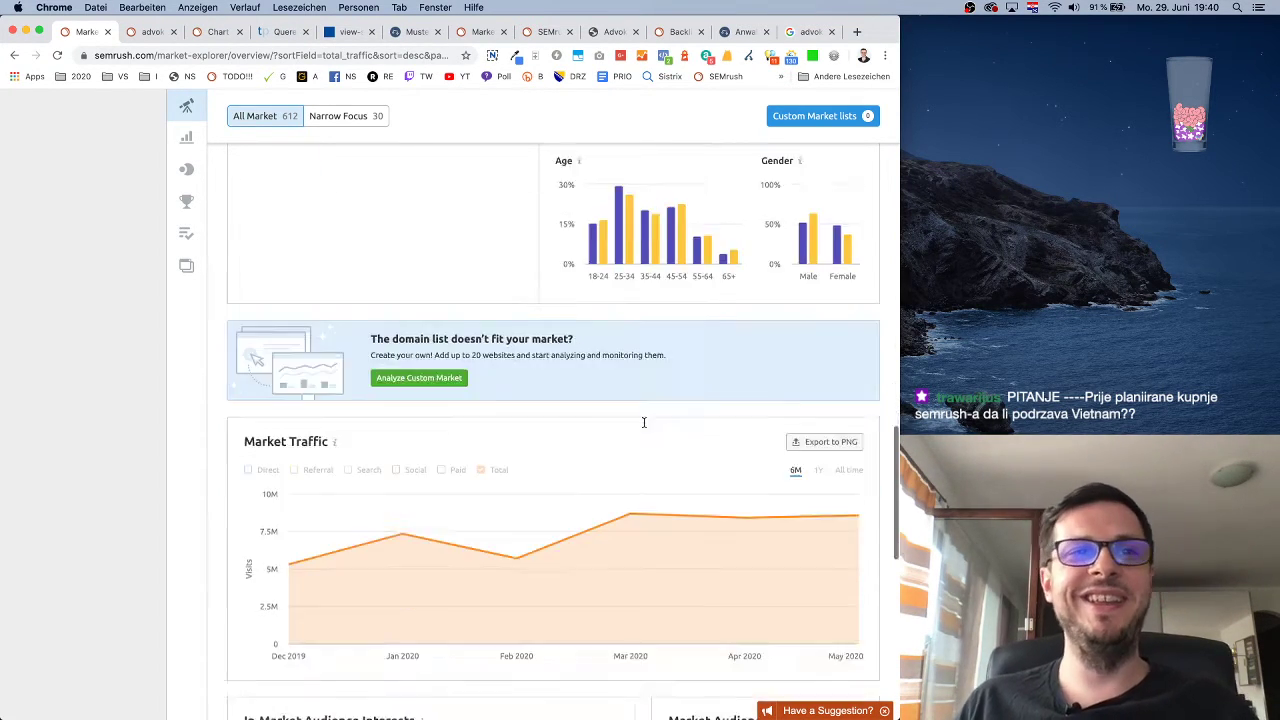
scroll(644, 427, down, 3)
scroll(644, 427, up, 5)
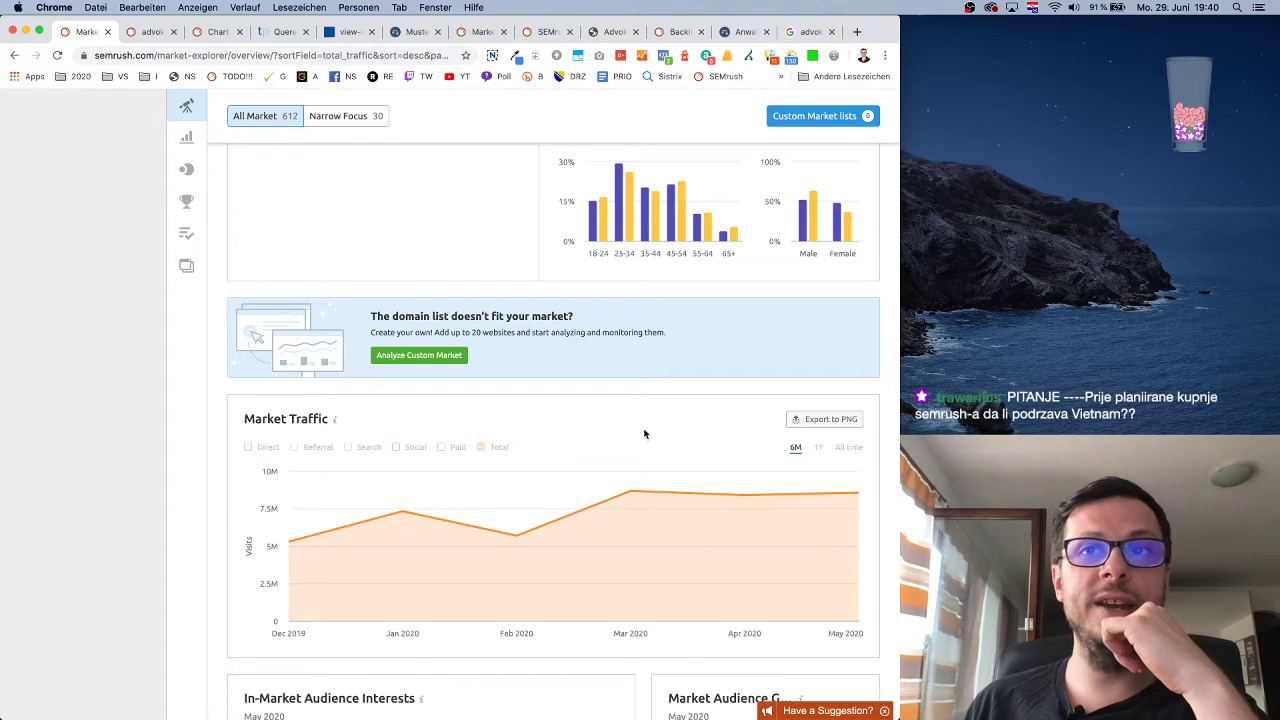
scroll(644, 433, down, 3)
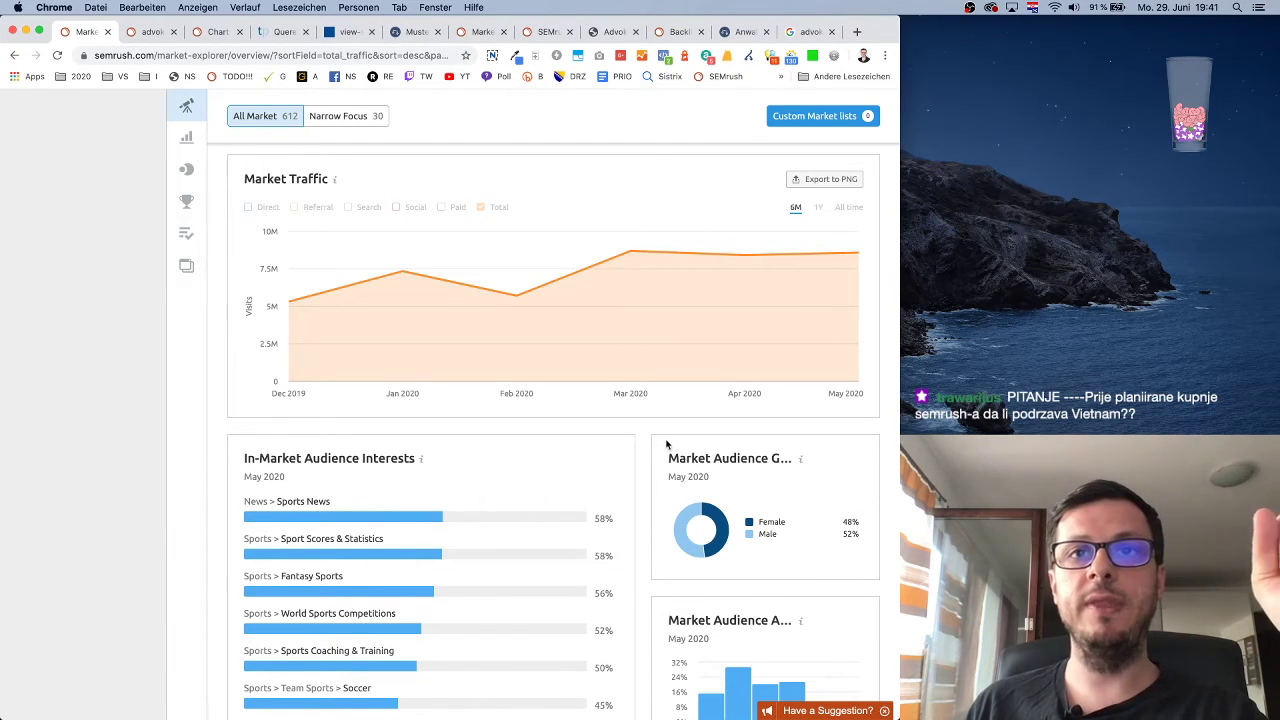
scroll(666, 444, down, 5)
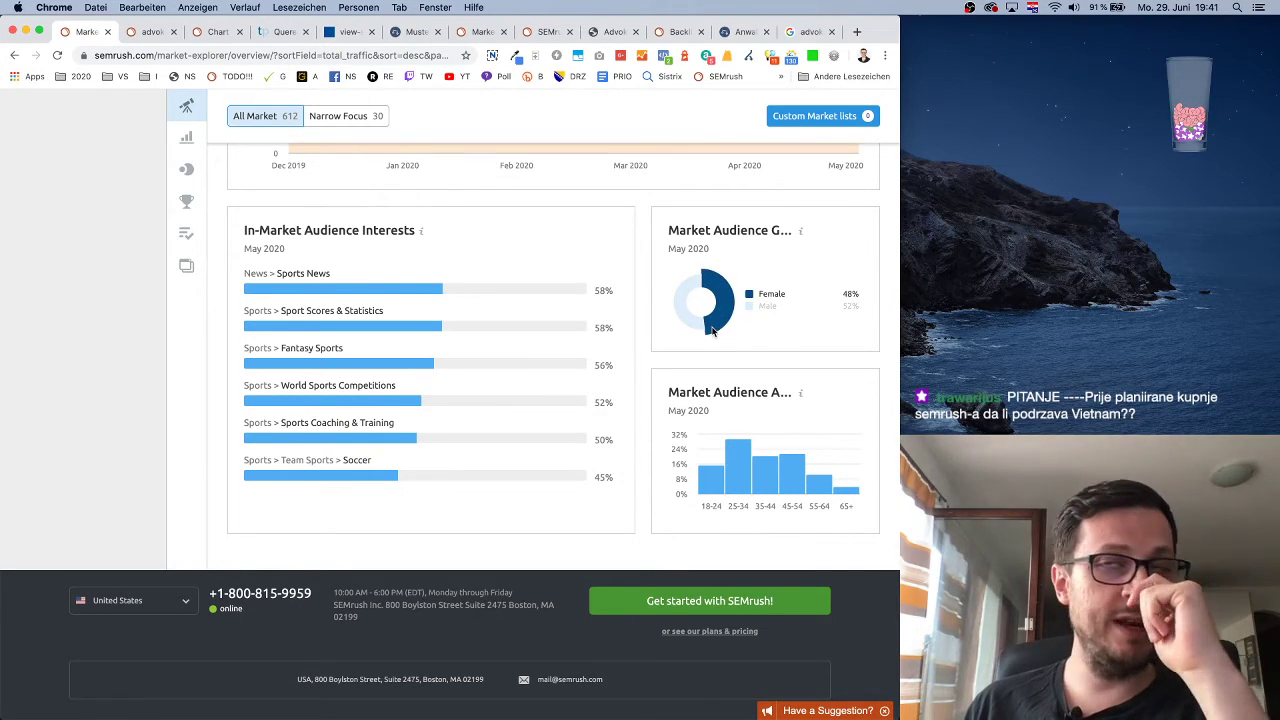
scroll(712, 330, up, 20)
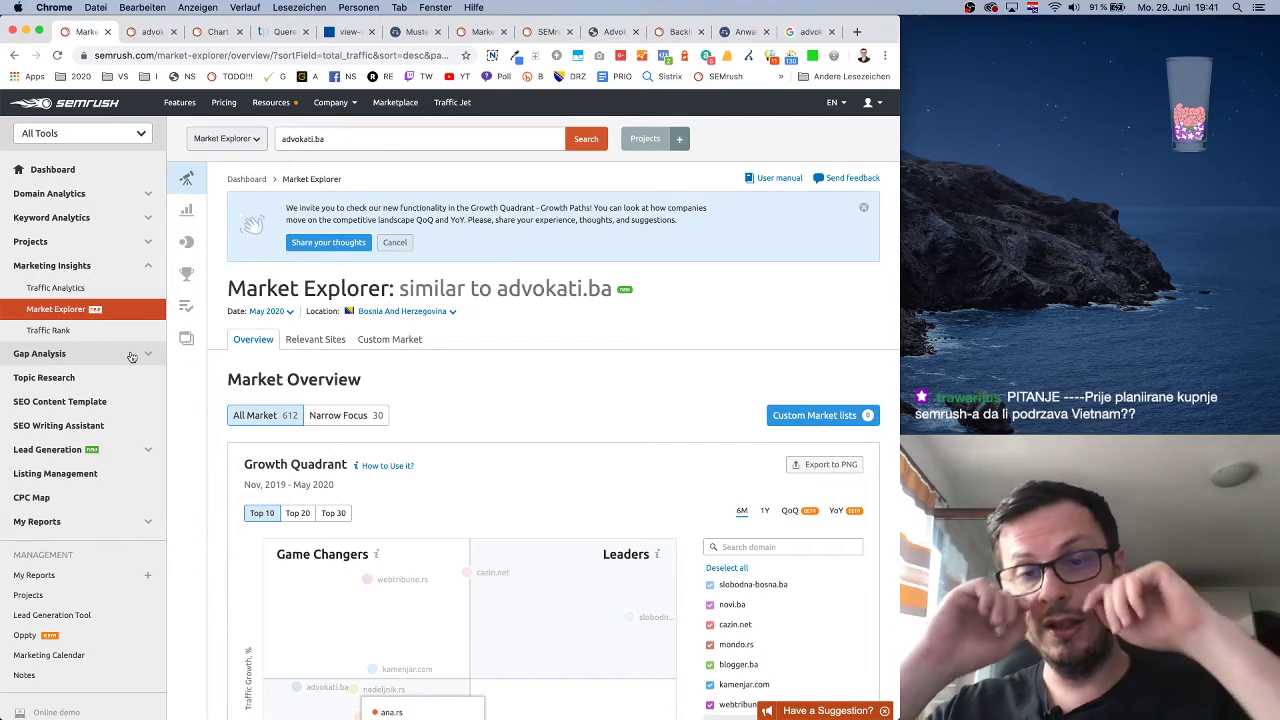
- Open the Backlink Gap report for advokati.ba and also for rechtsanwalt.com in its own browser tab
click(131, 355)
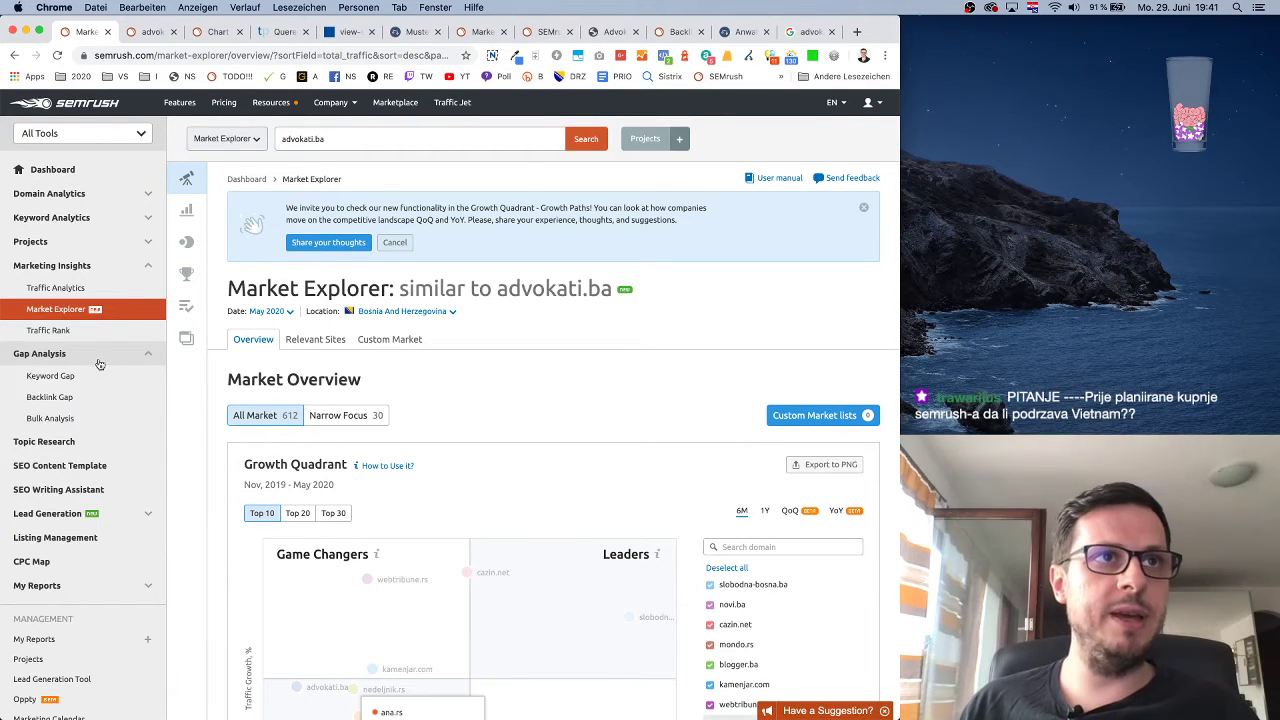
click(60, 398)
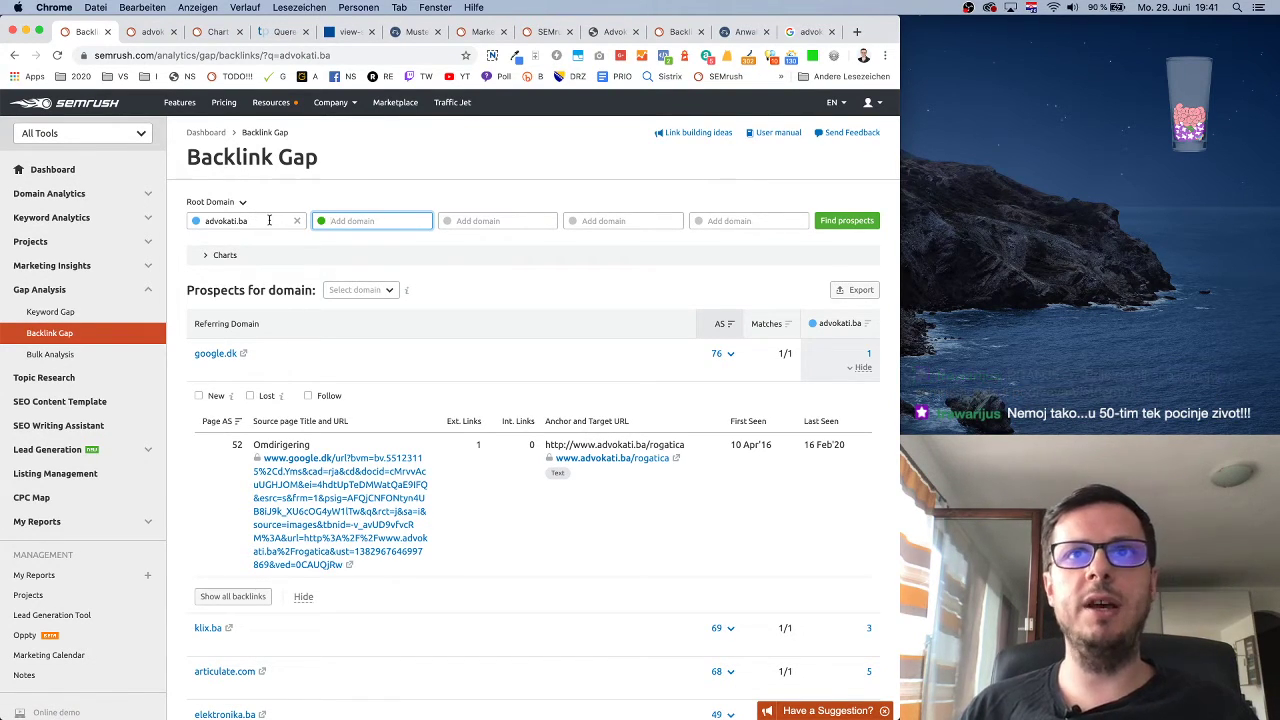
click(203, 37)
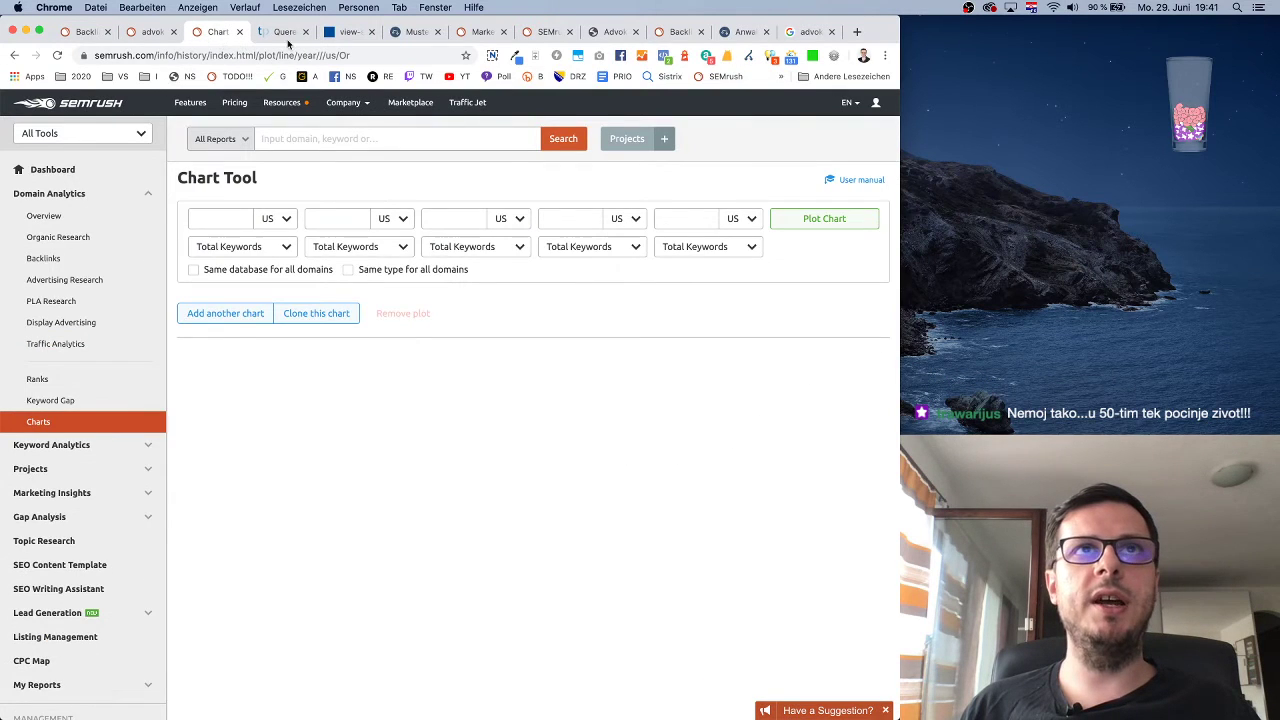
click(478, 31)
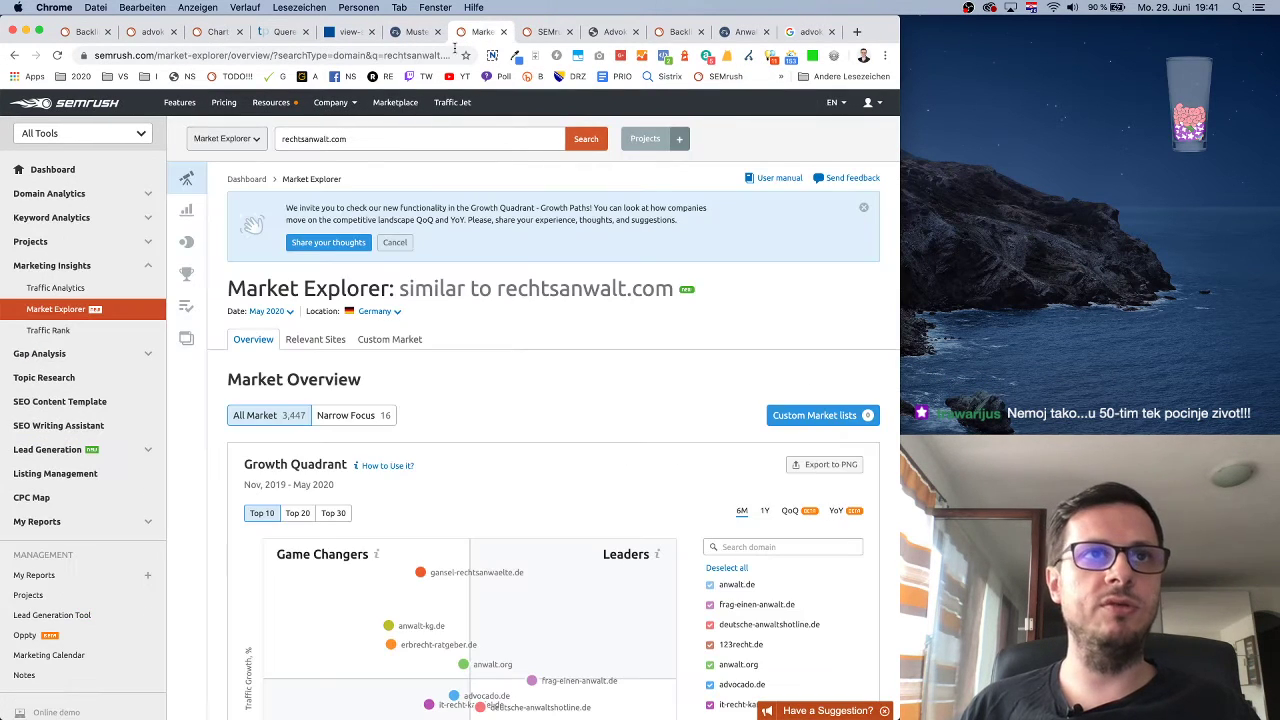
click(117, 357)
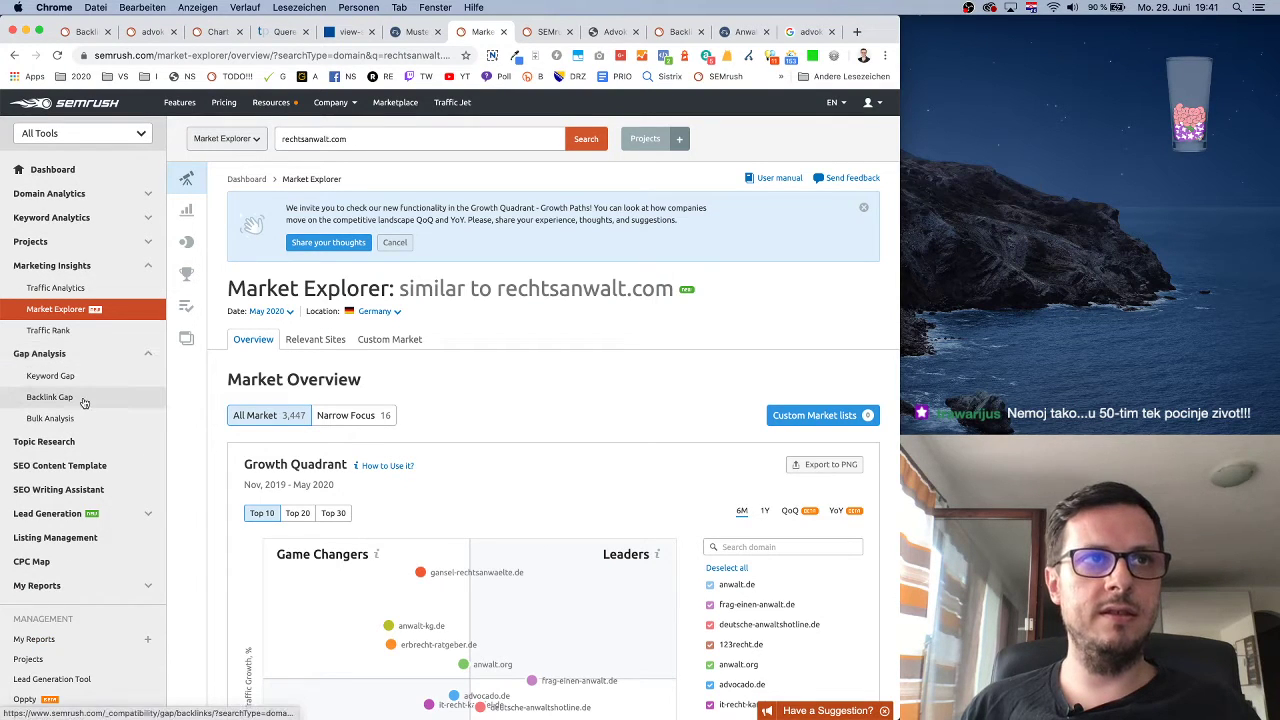
click(84, 400)
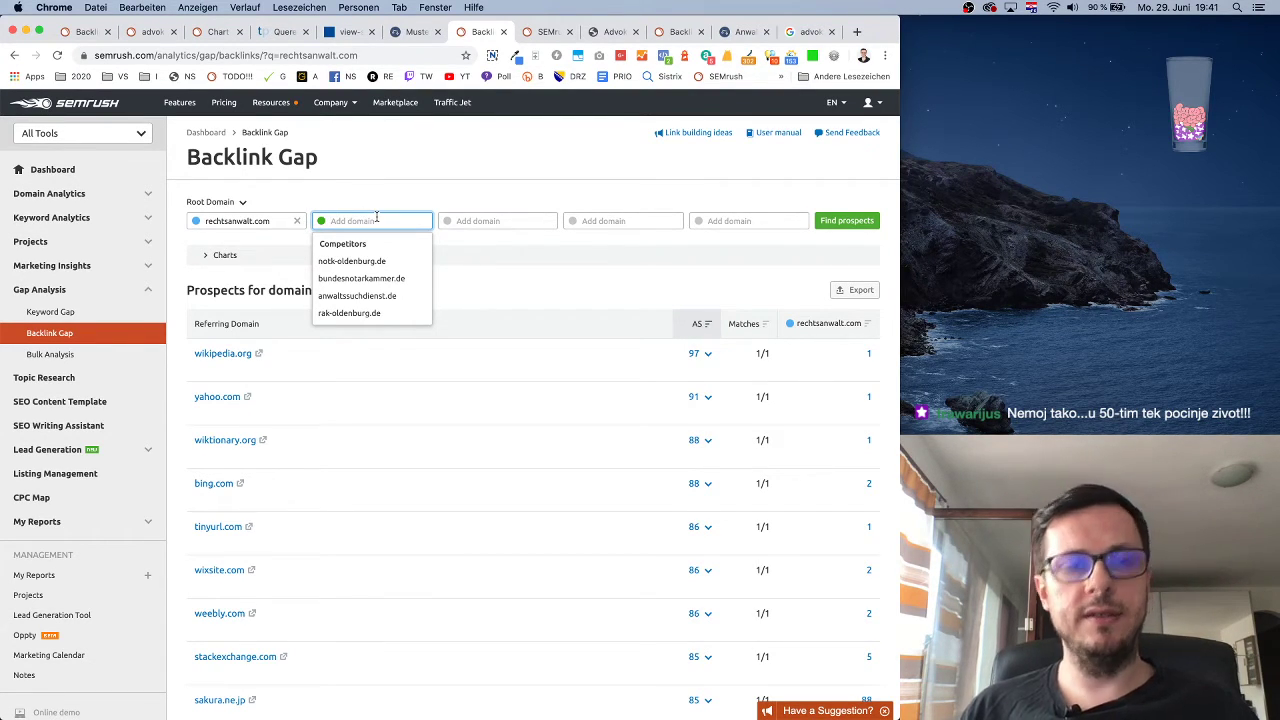
- Enter anwalt.de as the second root domain in Backlink Gap and expand the Charts section
text(anwalt.de)
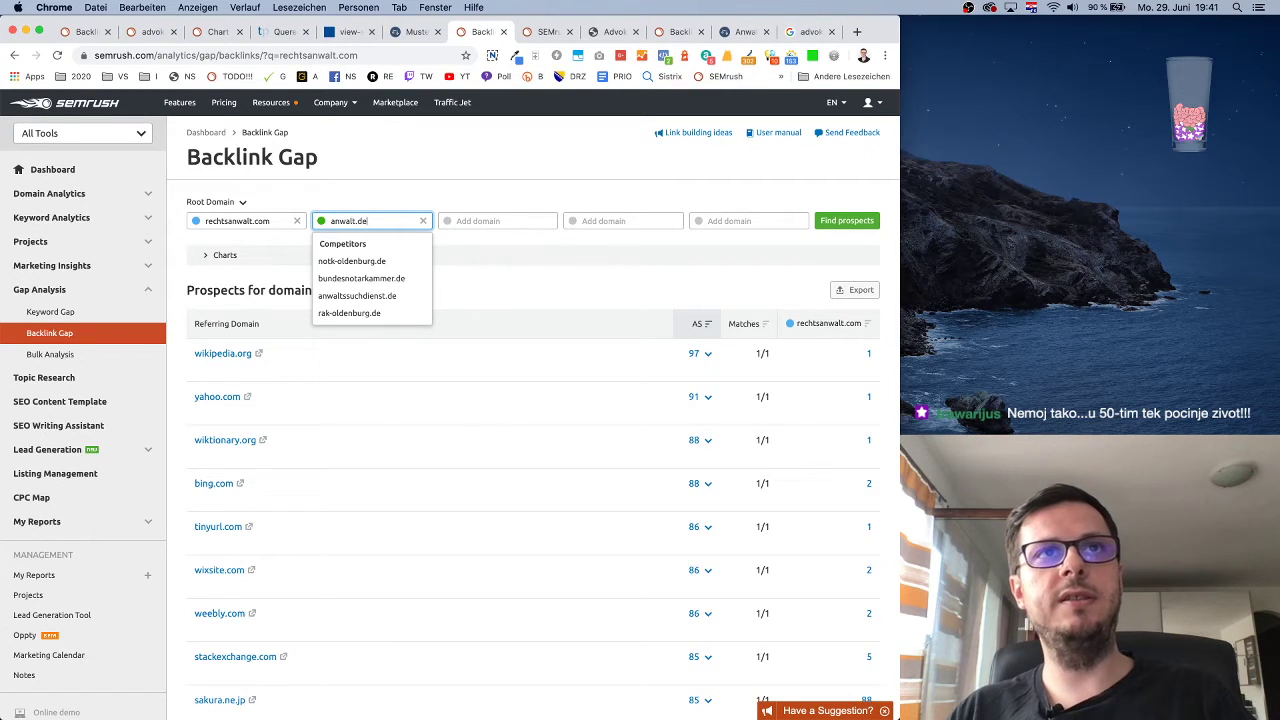
key(Tab)
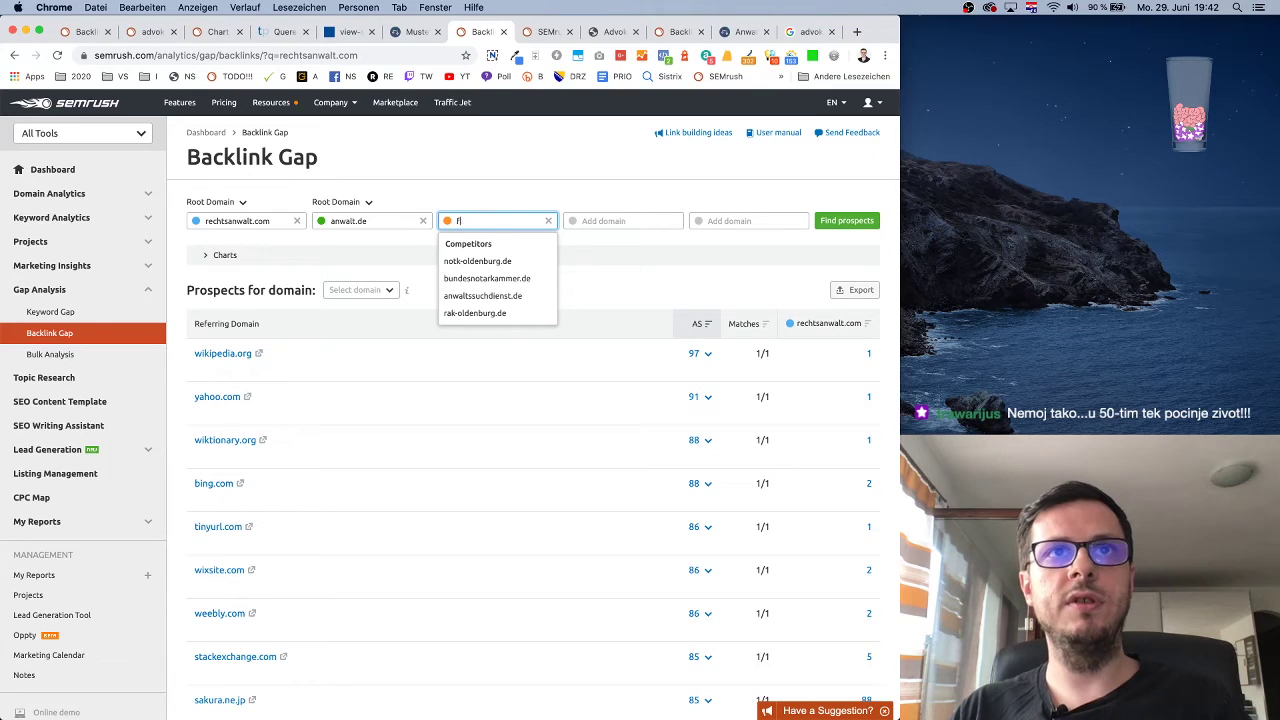
click(471, 256)
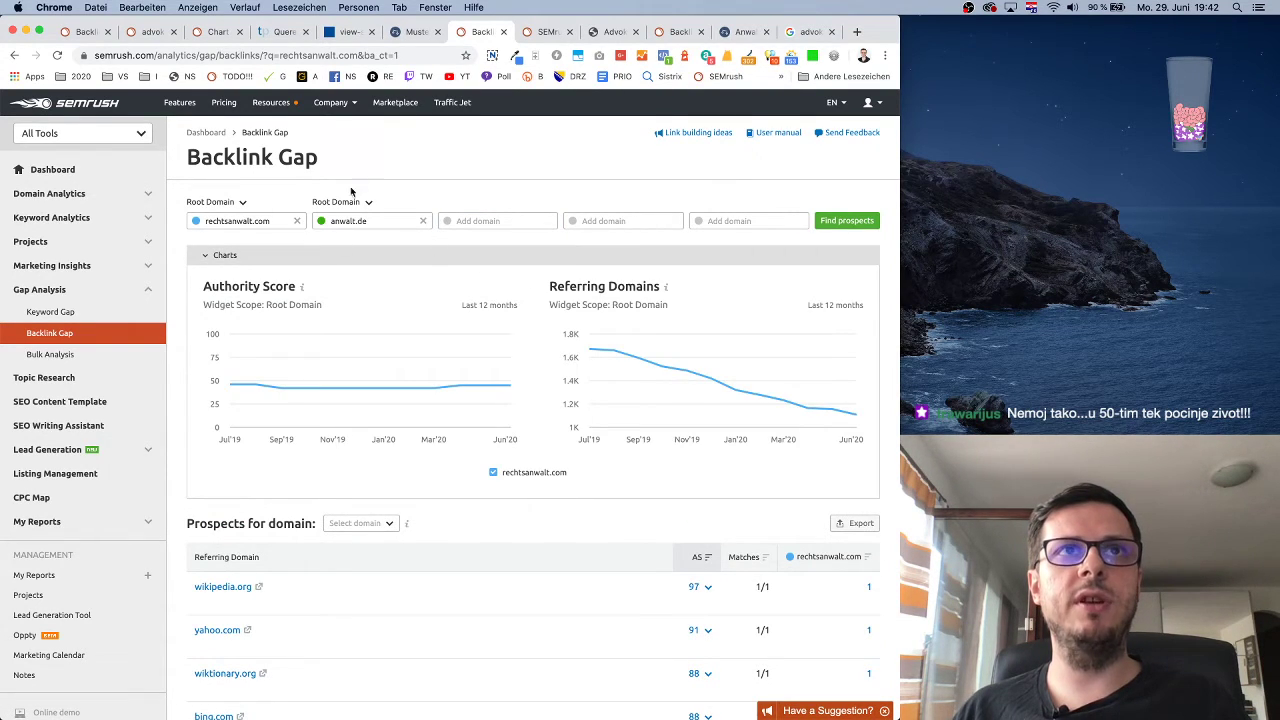
- Replace the first root domain with anwalt.de and run the backlink comparison
click(298, 224)
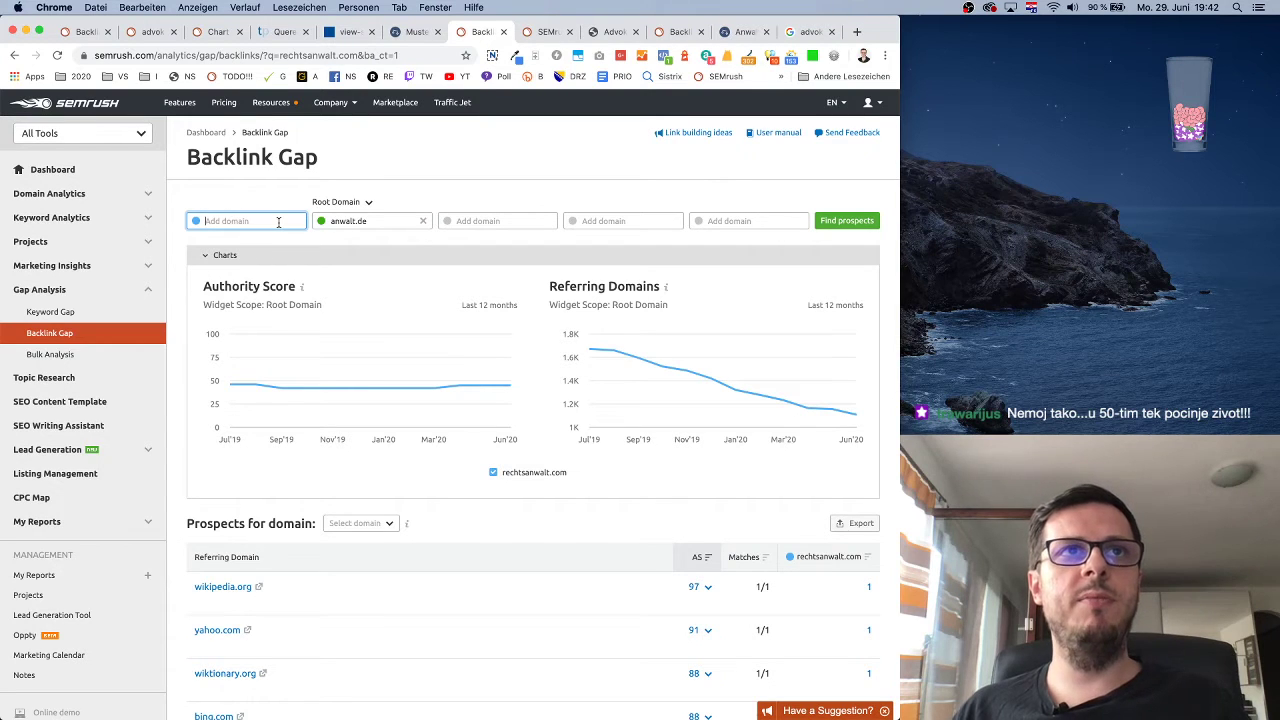
text(anwalt)
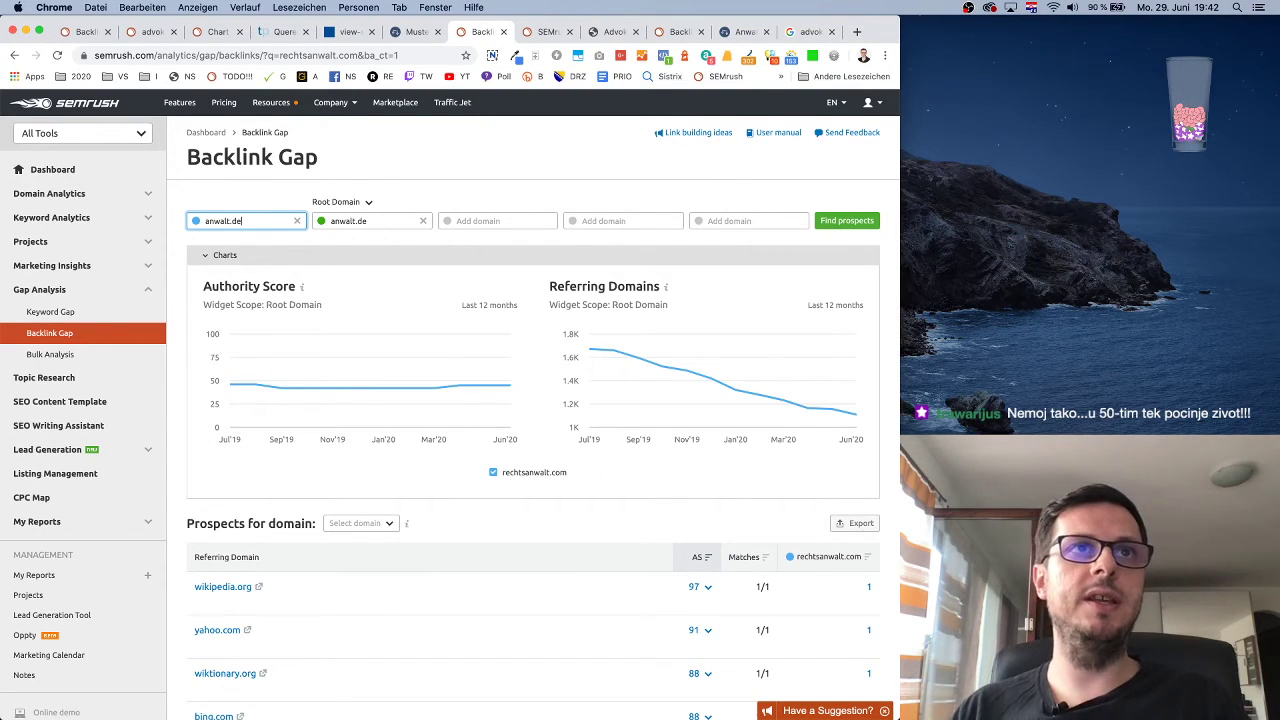
text(.de)
key(Return)
- Add lto.de, haufe.de and juraforum.de as the remaining comparison domains and find backlink prospects
click(446, 222)
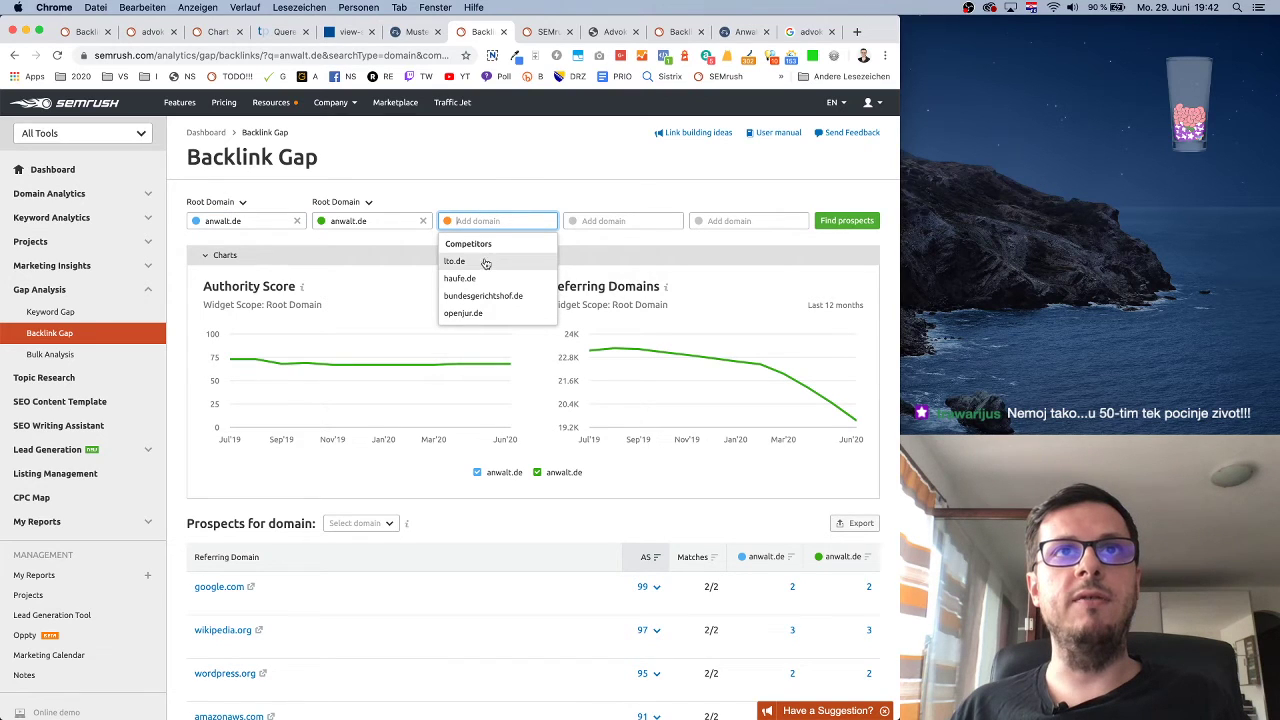
click(518, 259)
click(594, 222)
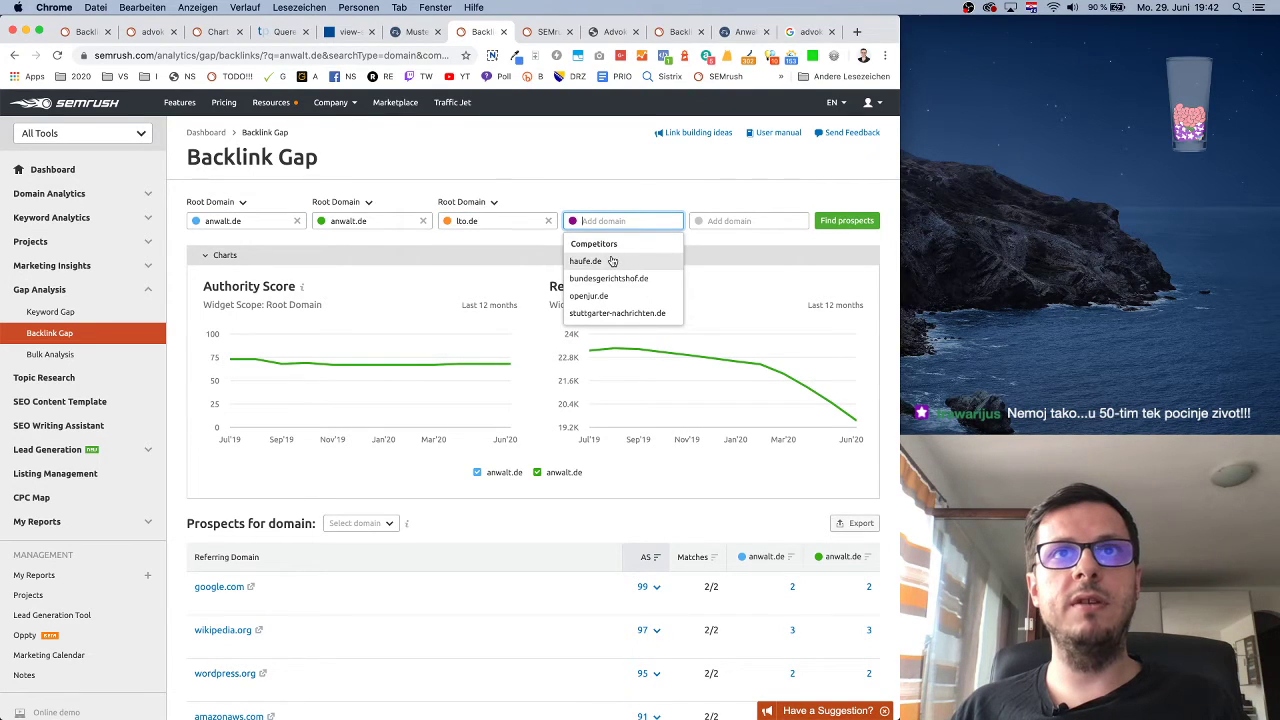
click(612, 261)
click(732, 221)
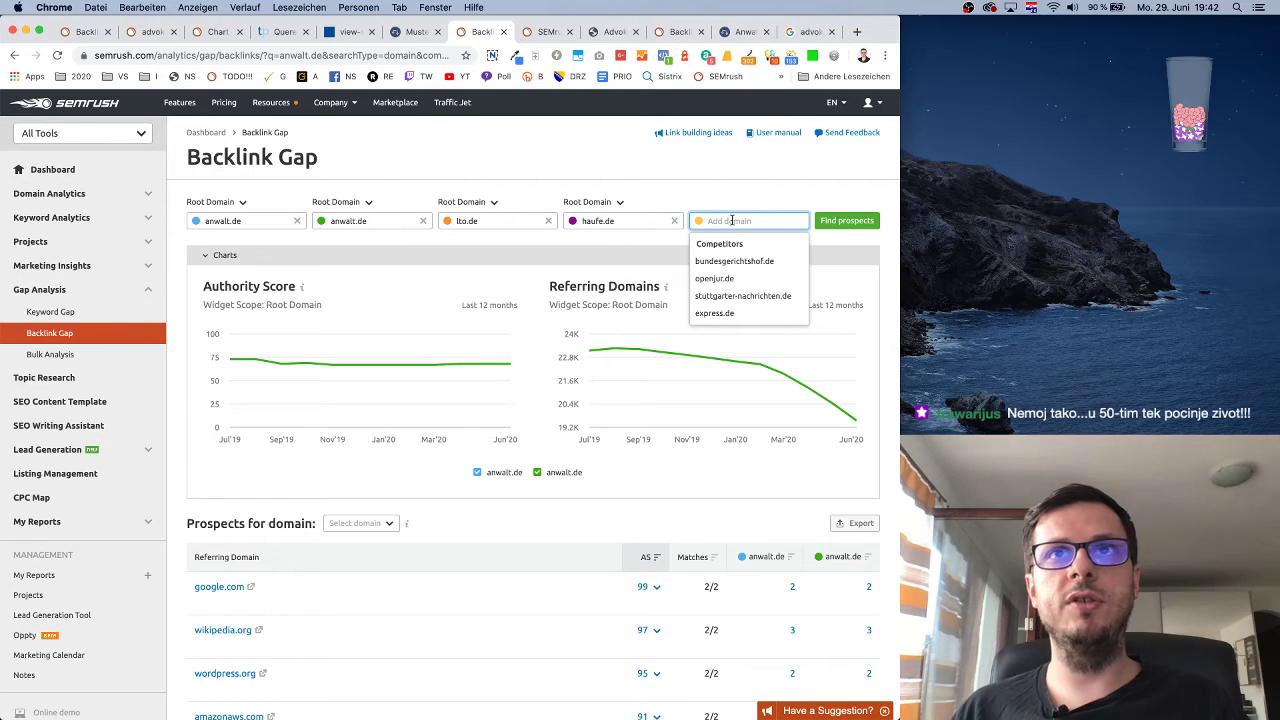
text(jura)
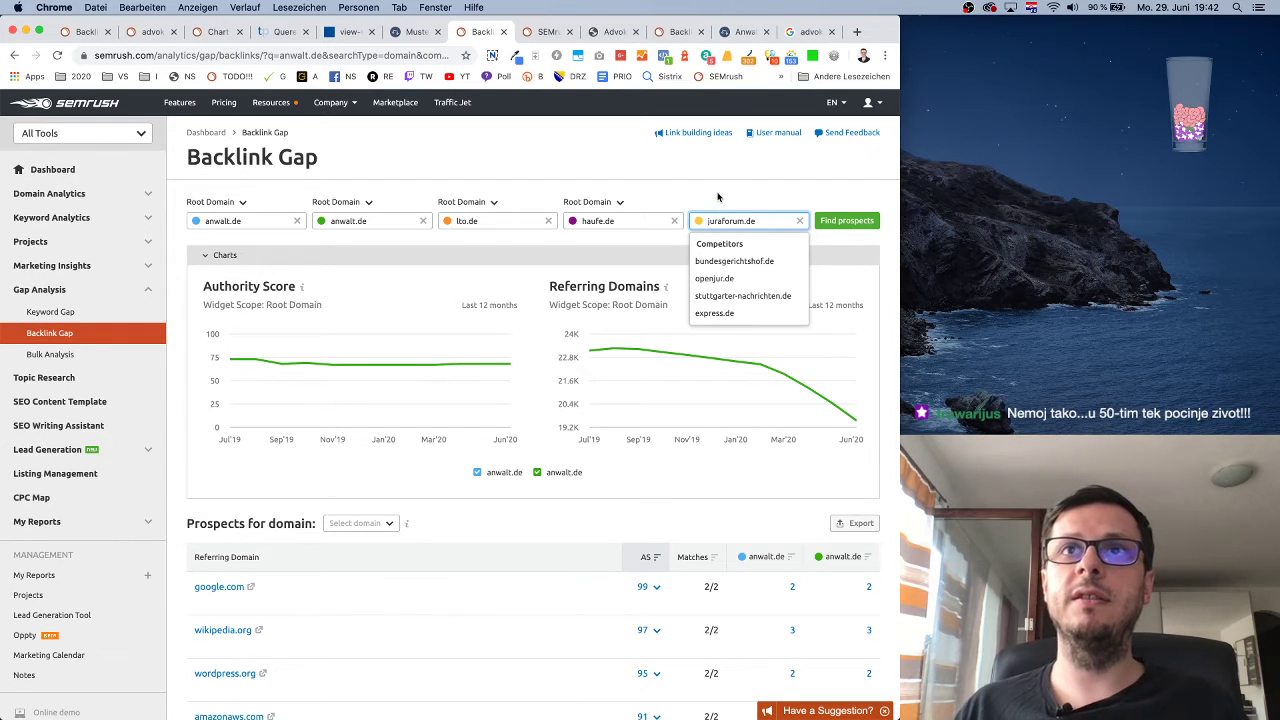
text(forum.de)
click(858, 225)
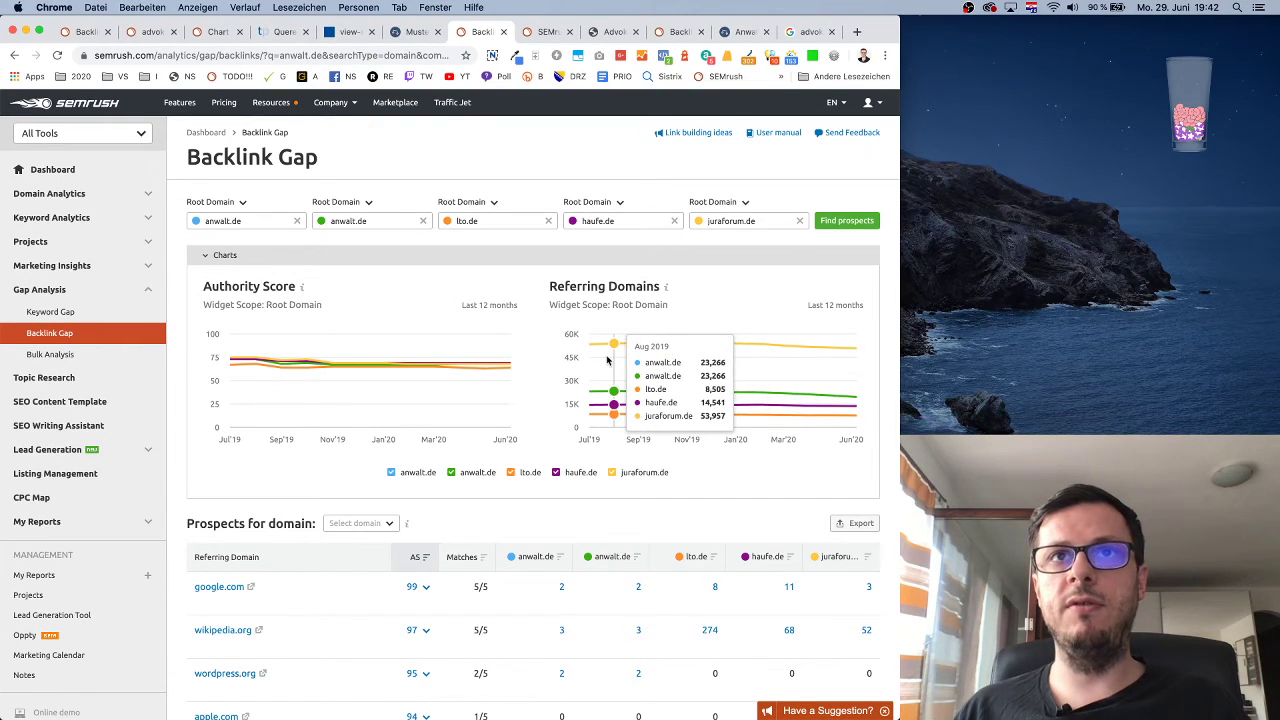
- Replace the duplicate second domain with rechtsanwalt.com and find the backlink prospects again
scroll(419, 294, down, 1)
click(343, 213)
text(rechtsa)
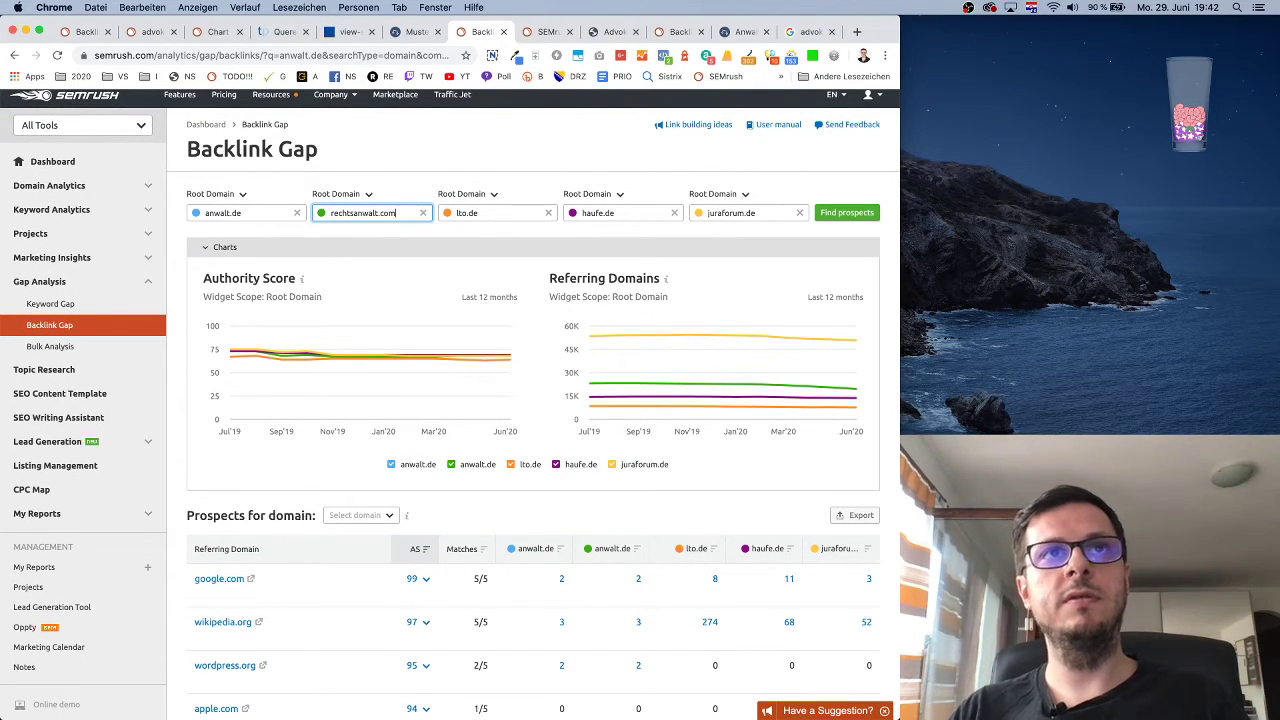
text(nwalt.com)
click(829, 213)
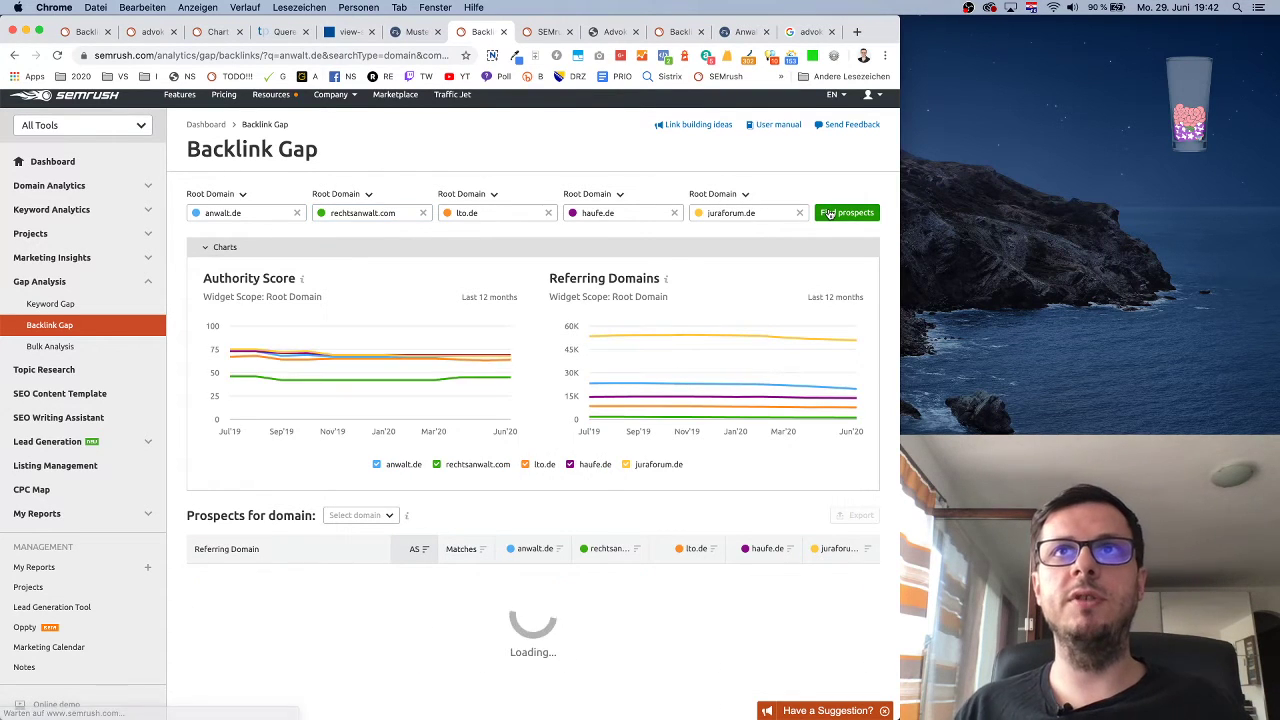
- Compare the five domains in the Referring Domains chart, checking the monthly values of rechtsanwalt.com against its competitors
mouse_move(695, 373)
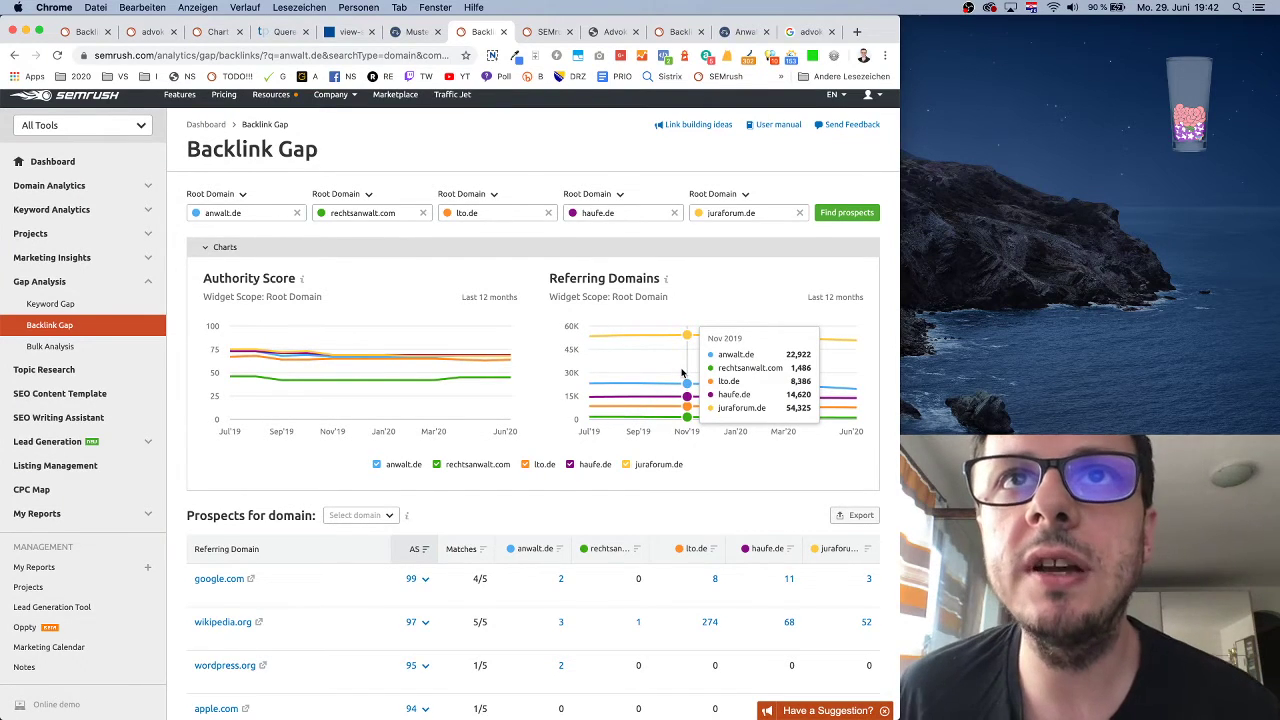
scroll(682, 373, up, 1)
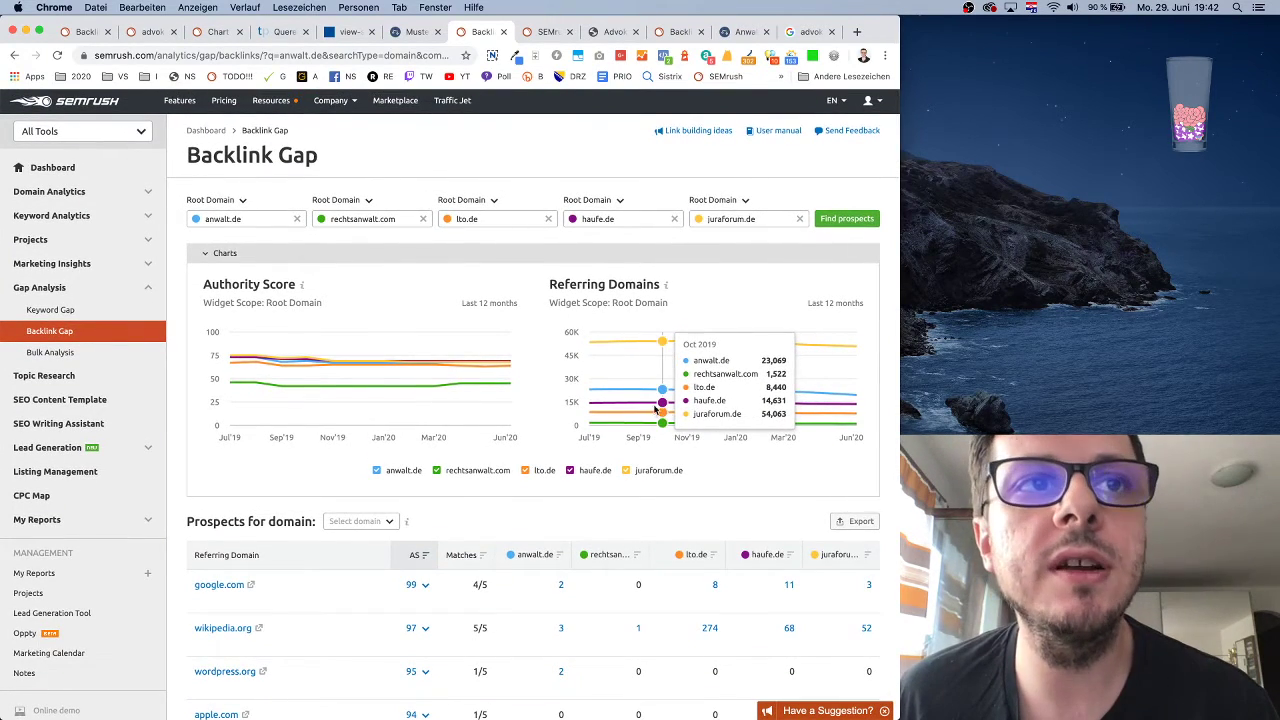
scroll(655, 411, down, 3)
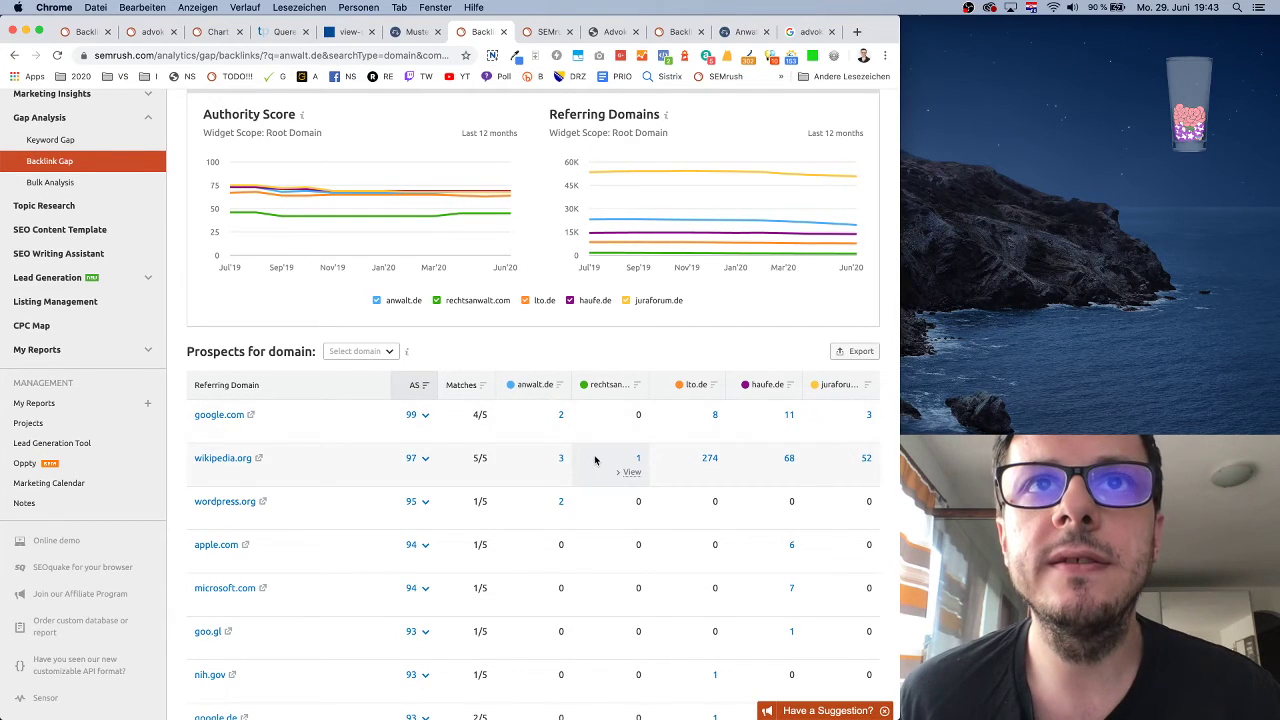
scroll(598, 429, up, 3)
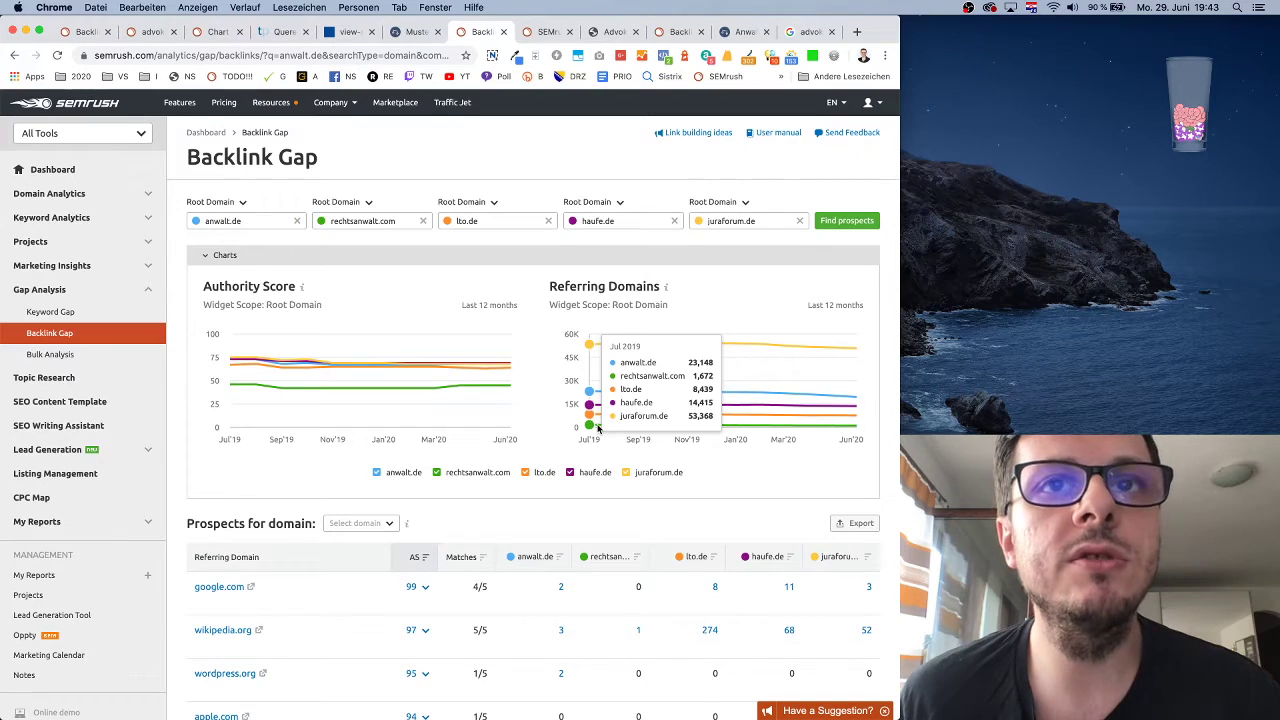
- Examine the referring domains table for sites such as xing.com that link to the competitors but not to rechtsanwalt.com
scroll(598, 429, down, 3)
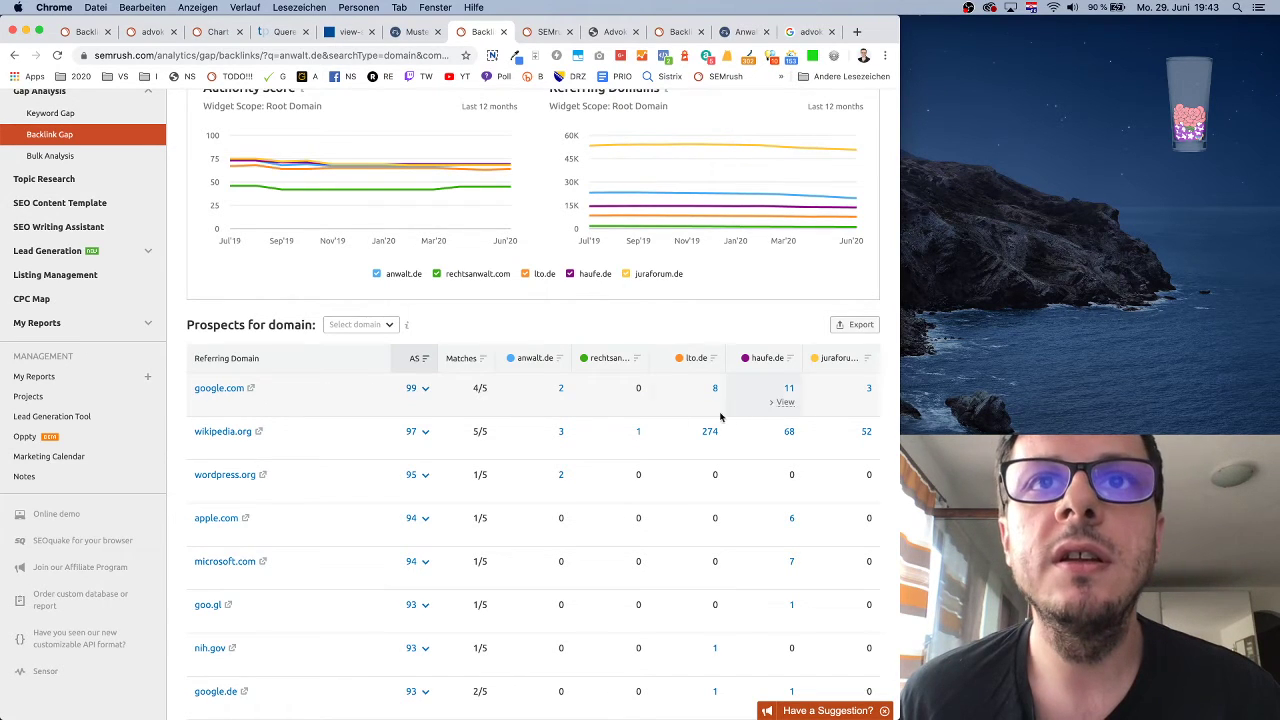
scroll(694, 420, down, 3)
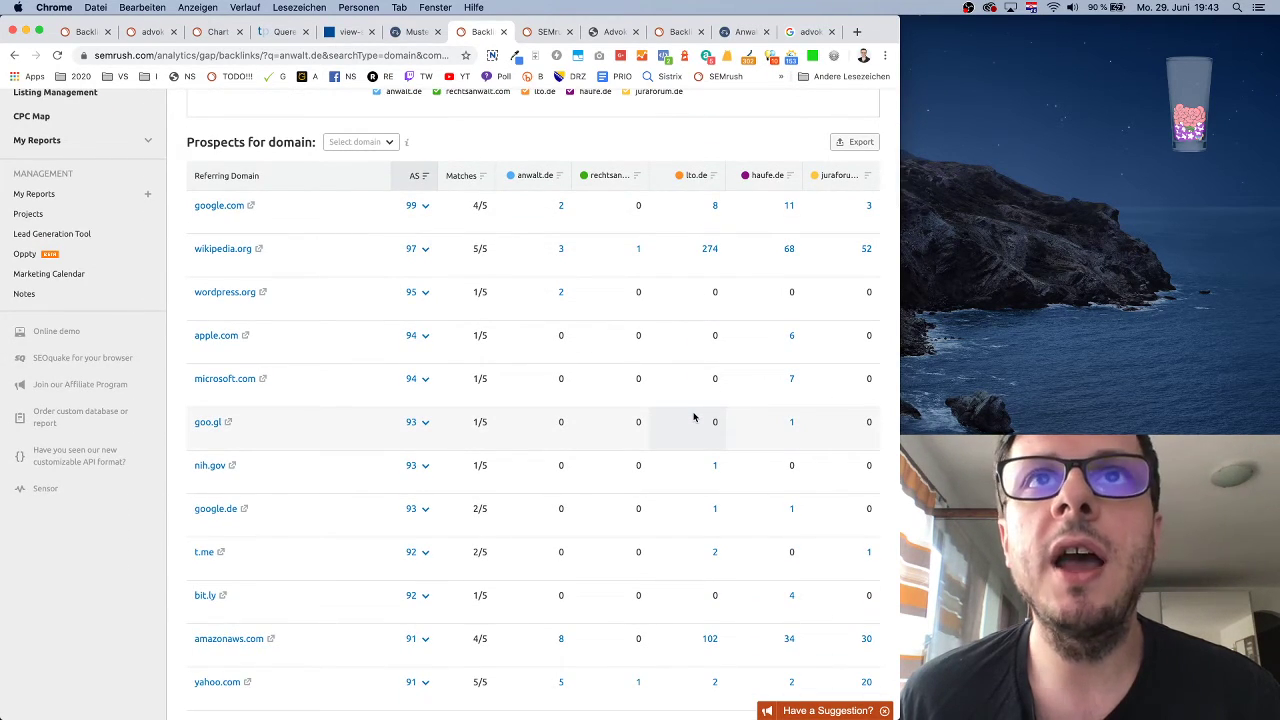
scroll(694, 417, down, 6)
scroll(694, 417, up, 10)
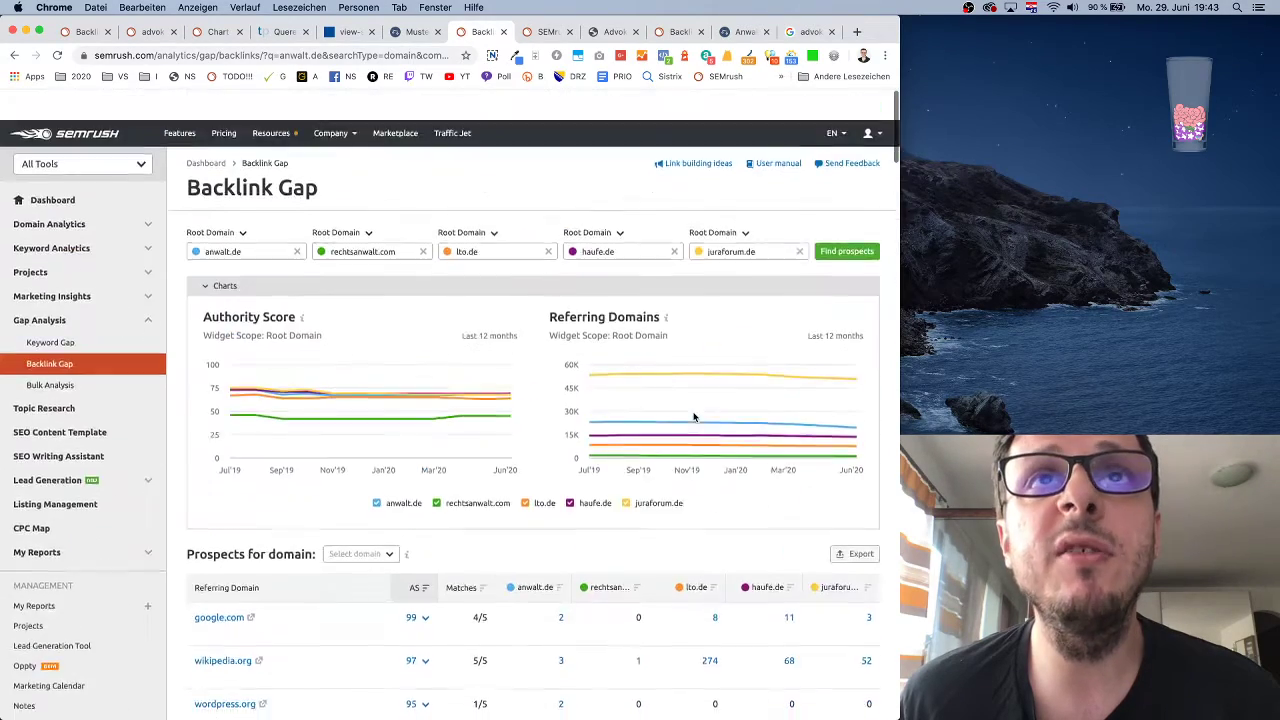
scroll(694, 417, down, 8)
scroll(694, 417, down, 8)
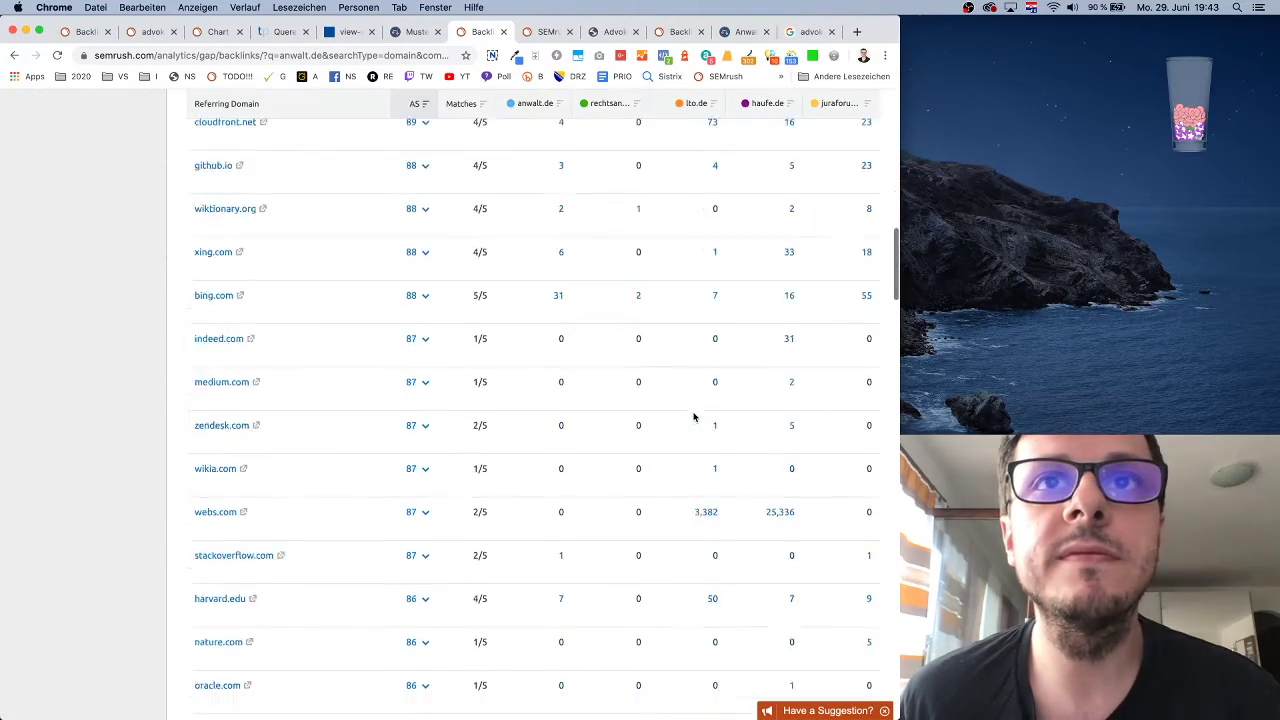
scroll(694, 417, up, 1)
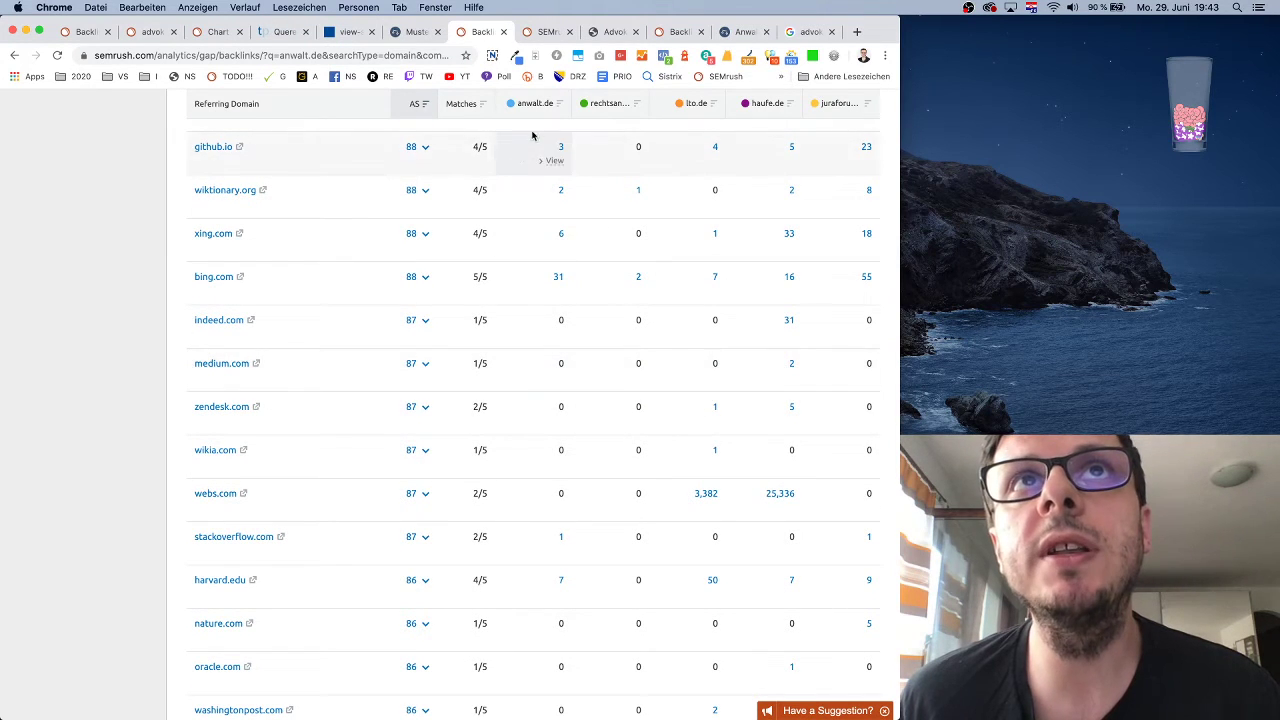
scroll(600, 352, down, 1)
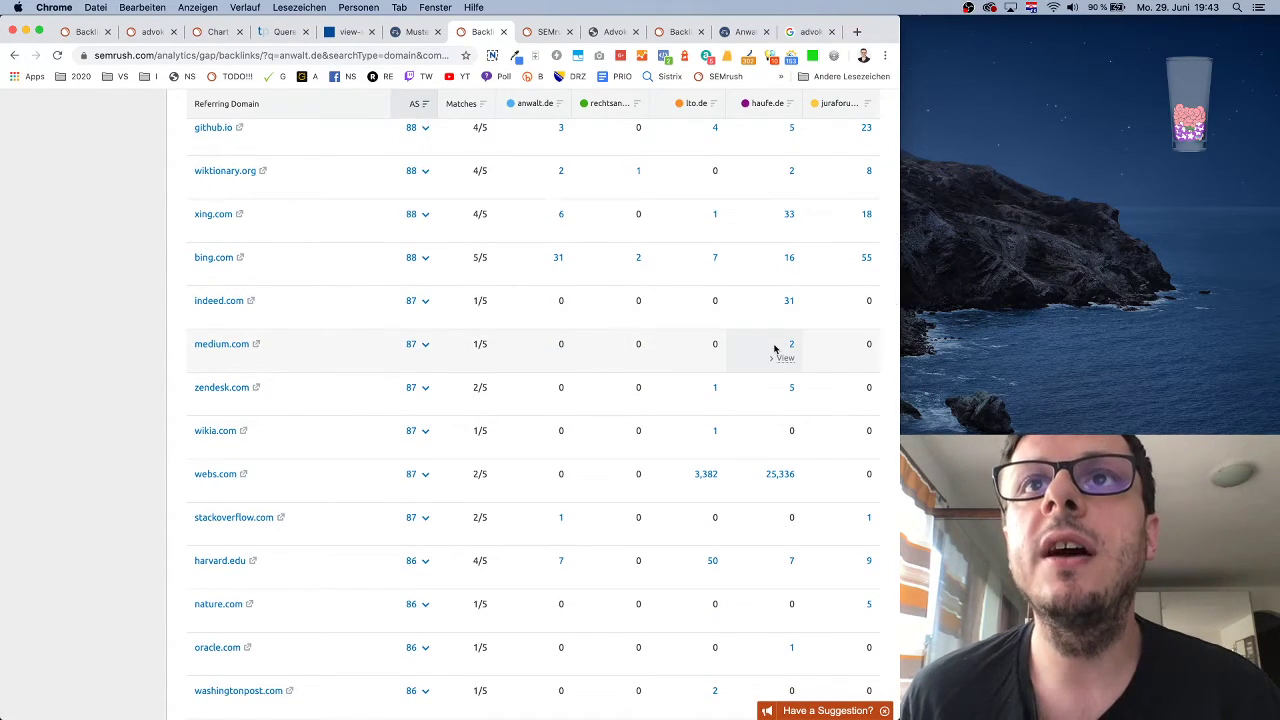
scroll(637, 346, up, 1)
scroll(637, 349, up, 4)
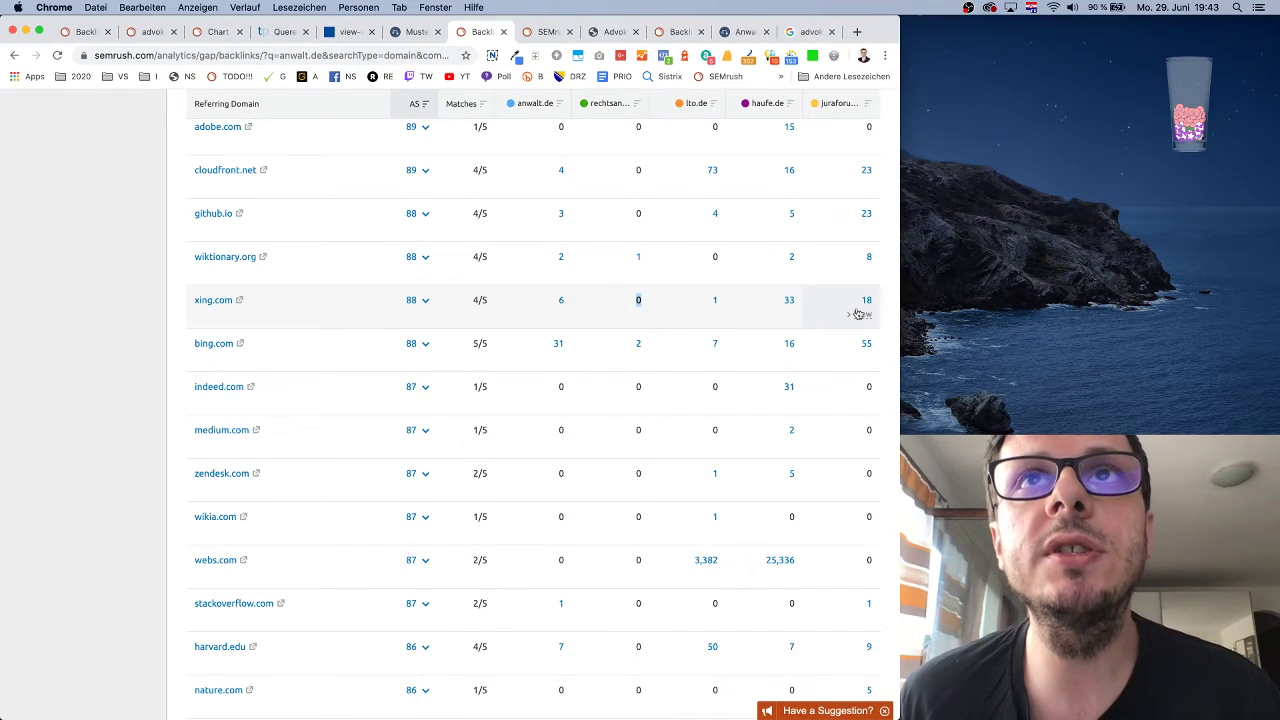
- Skim the referring domains table down to the rows around authority score 85, comparing link counts across the five domains, and return to its start
scroll(747, 305, up, 4)
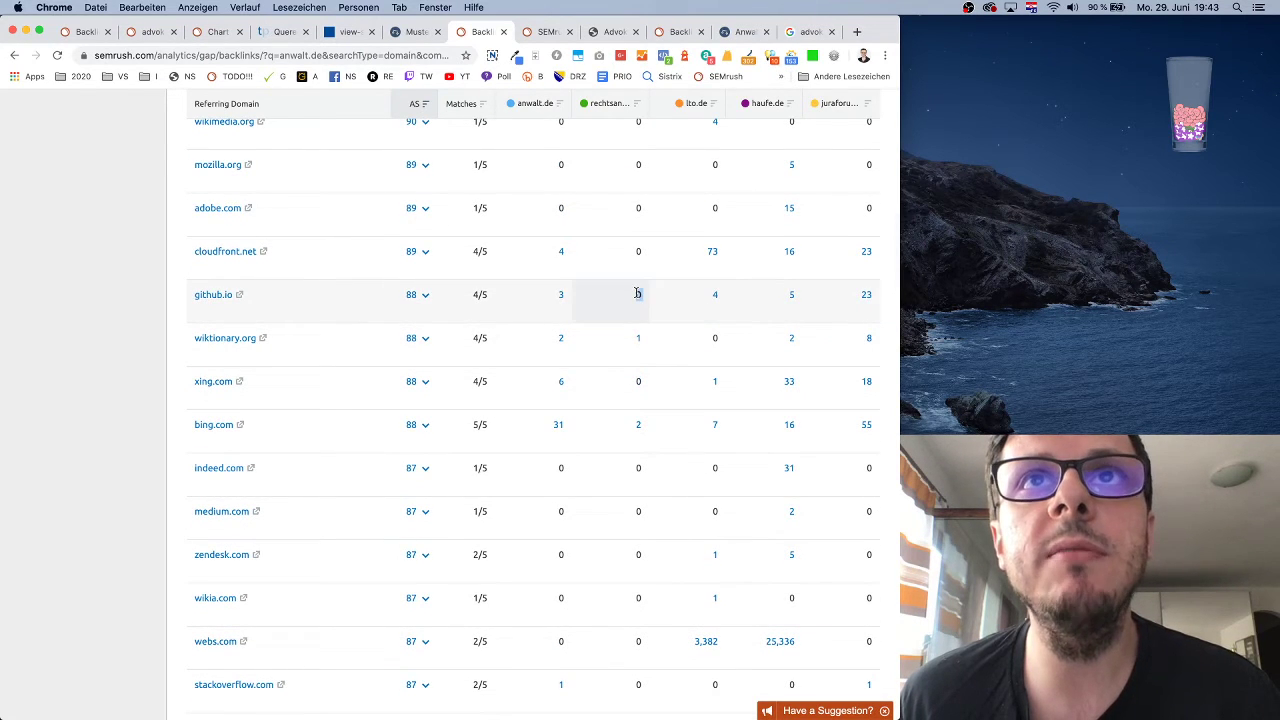
scroll(783, 323, up, 2)
scroll(780, 320, down, 10)
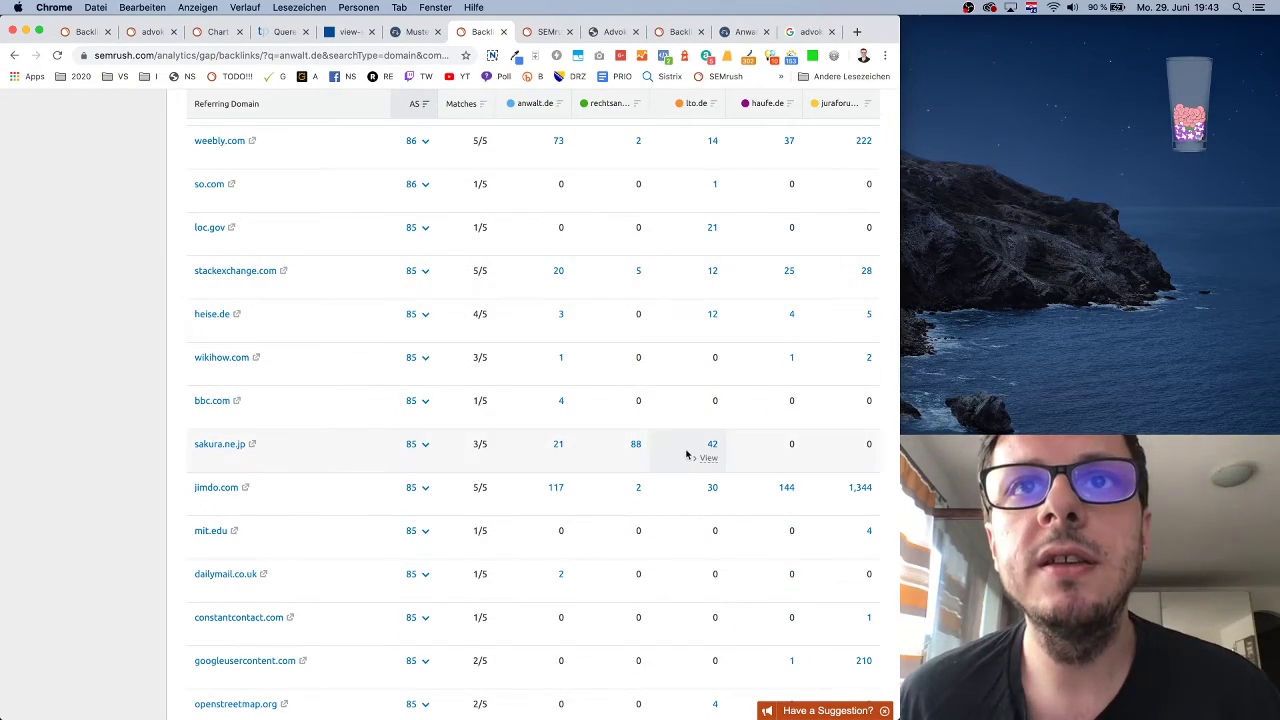
scroll(664, 381, up, 3)
scroll(664, 381, up, 15)
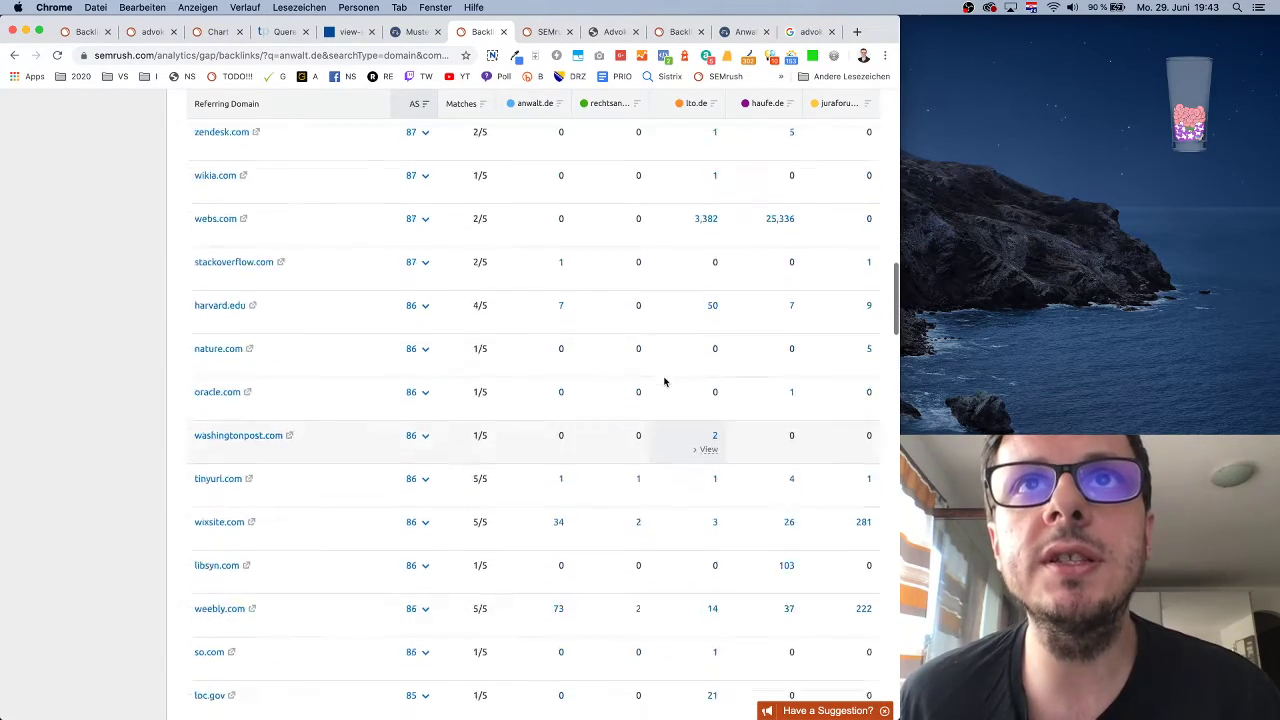
scroll(664, 381, down, 5)
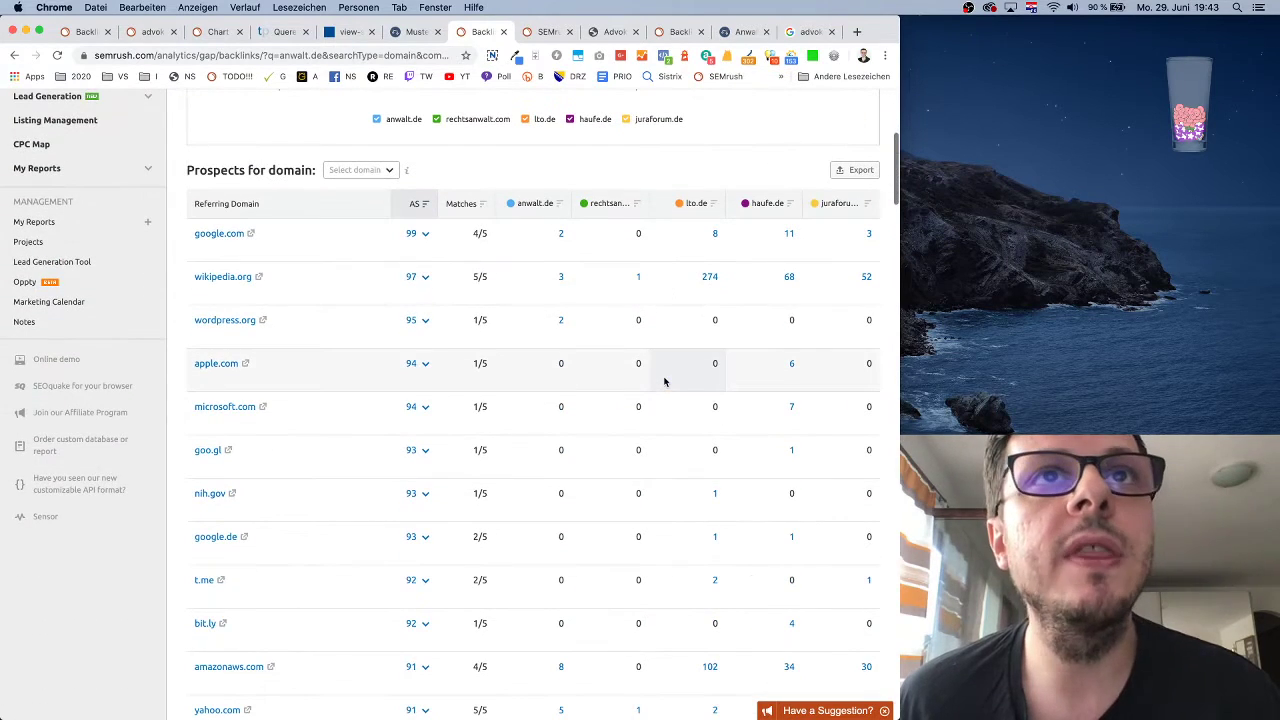
- Limit the backlink prospects to referring domains for anwalt.de
click(426, 235)
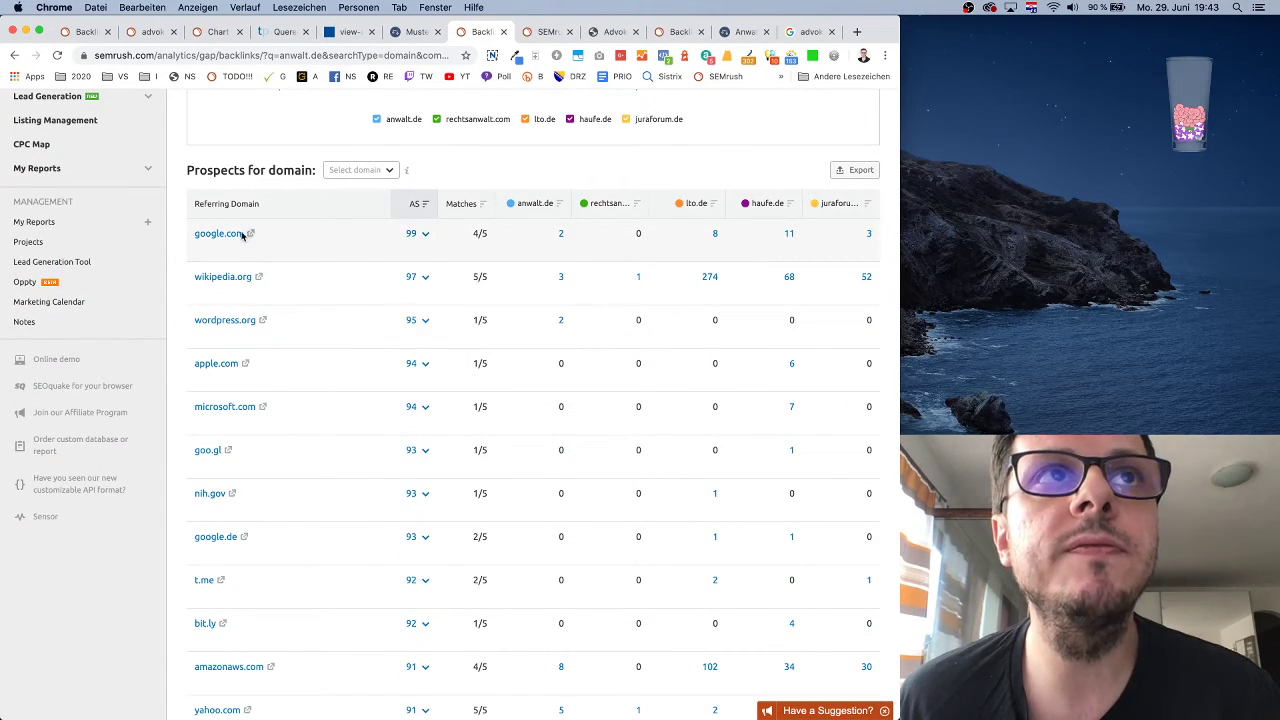
scroll(429, 290, up, 2)
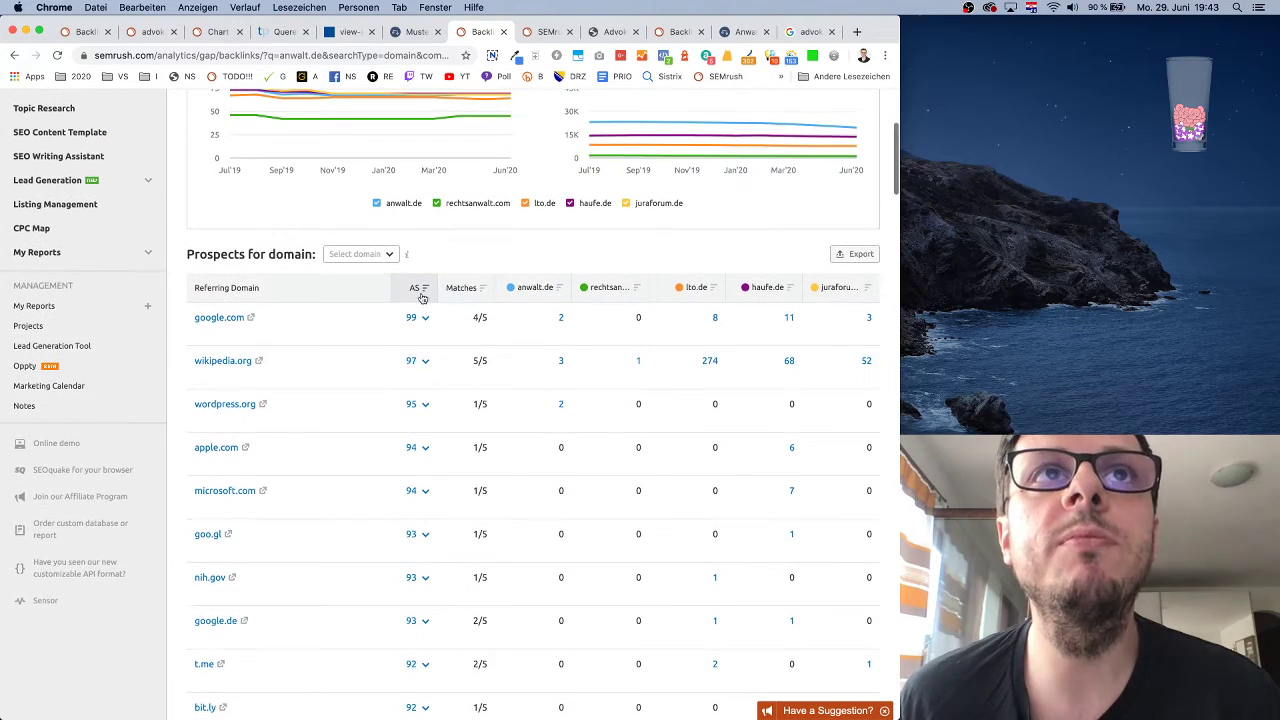
click(367, 254)
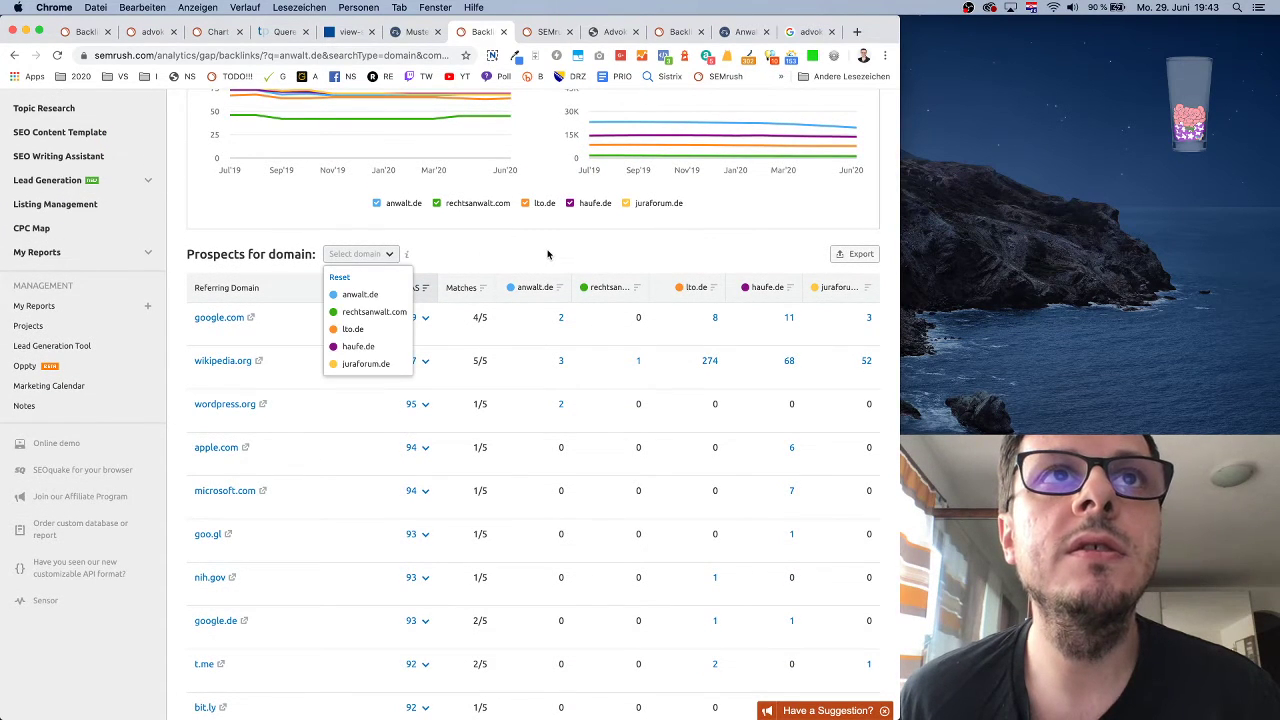
click(358, 294)
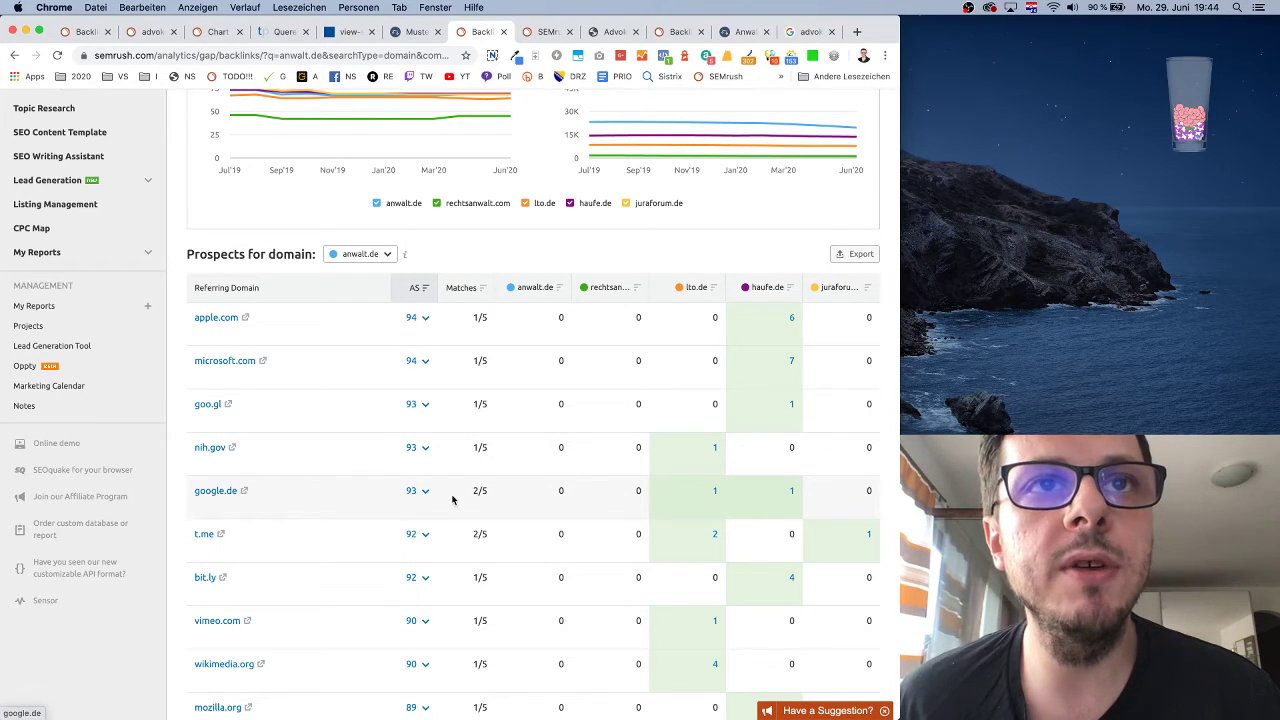
- Check the authority score breakdown of google.de, view its Backlinks overview report in a separate tab and close that tab
mouse_move(411, 494)
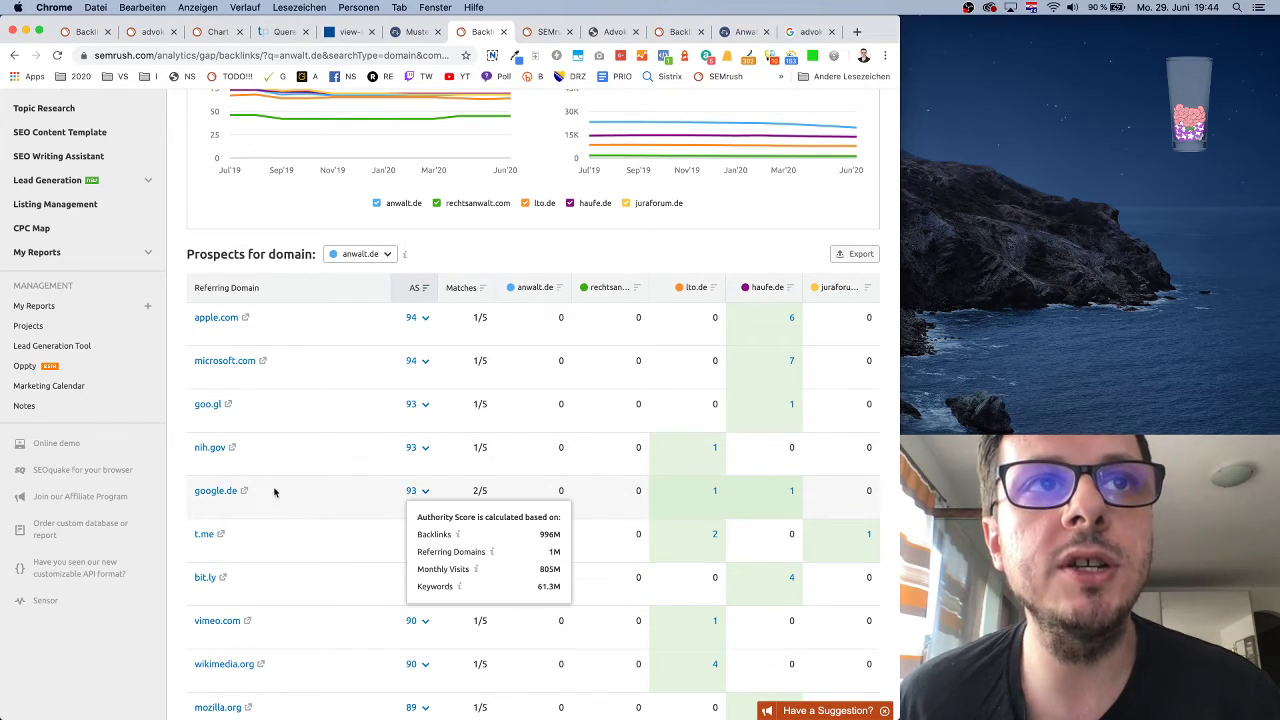
click(217, 491)
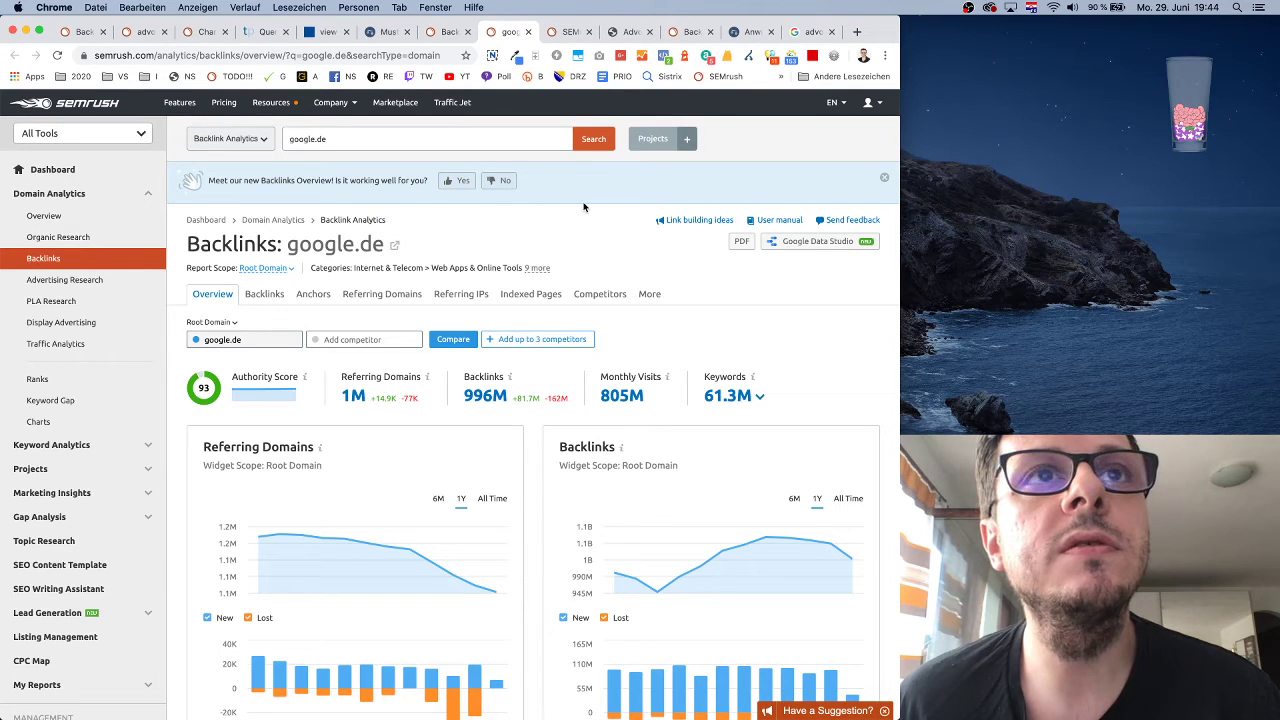
scroll(583, 205, down, 8)
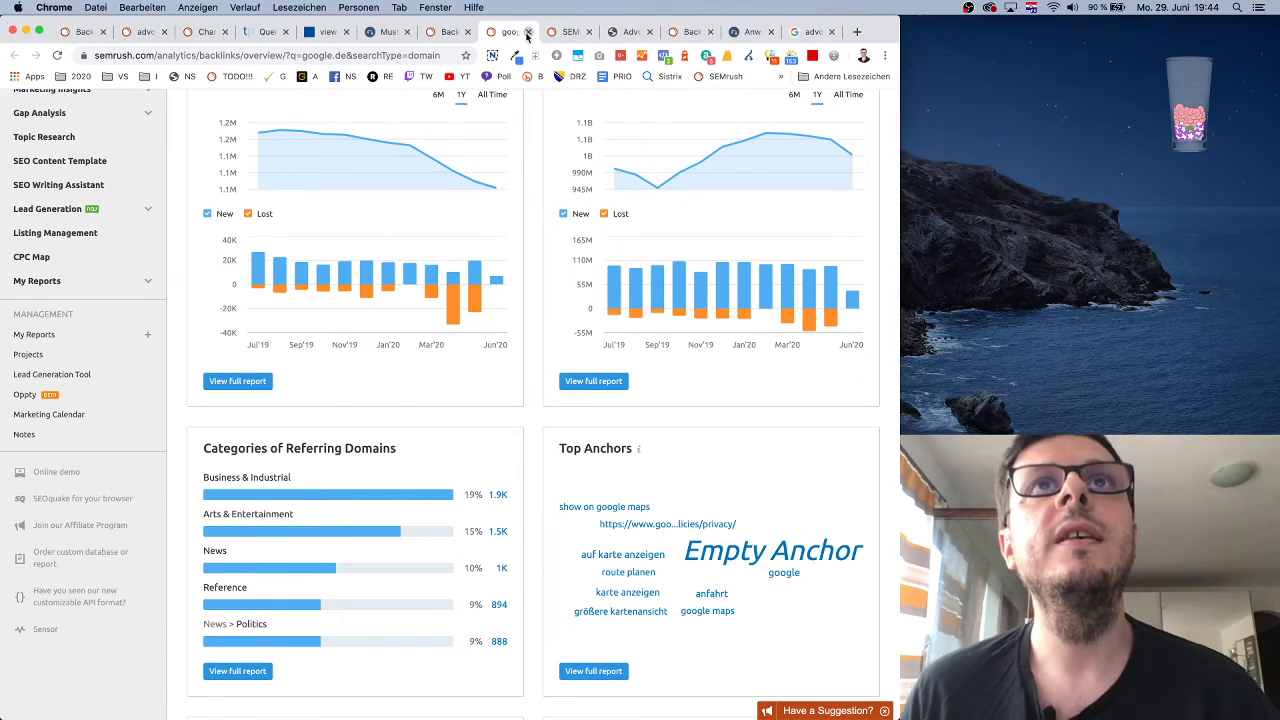
click(528, 31)
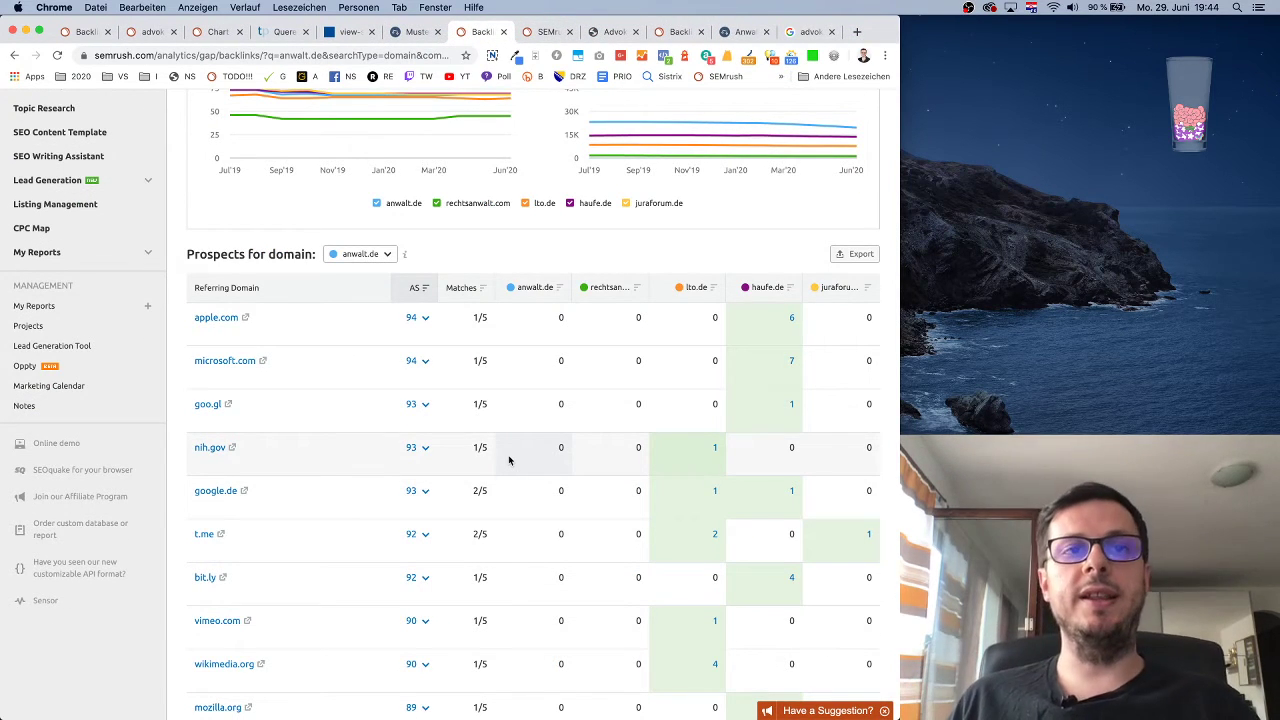
- Examine the anwalt.de prospects list for highlighted domains that link only to its competitors, and review the comparison charts above it
scroll(508, 460, down, 3)
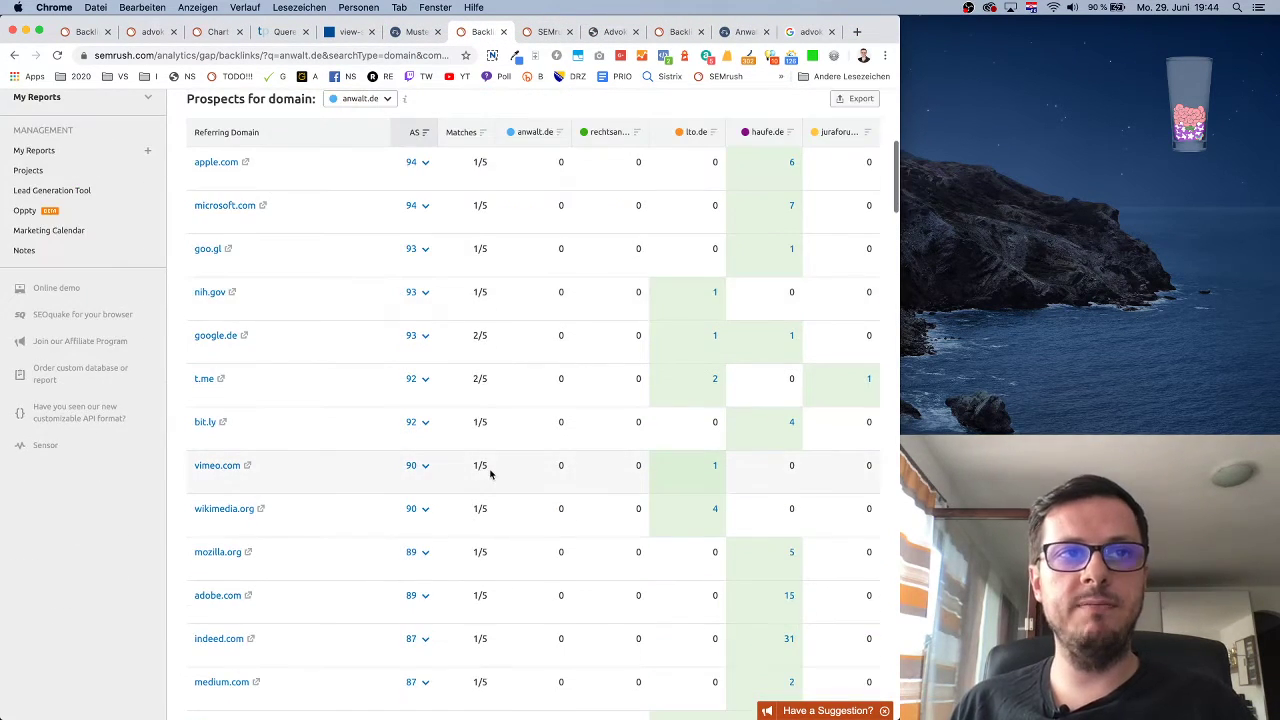
scroll(490, 472, down, 14)
scroll(490, 474, down, 20)
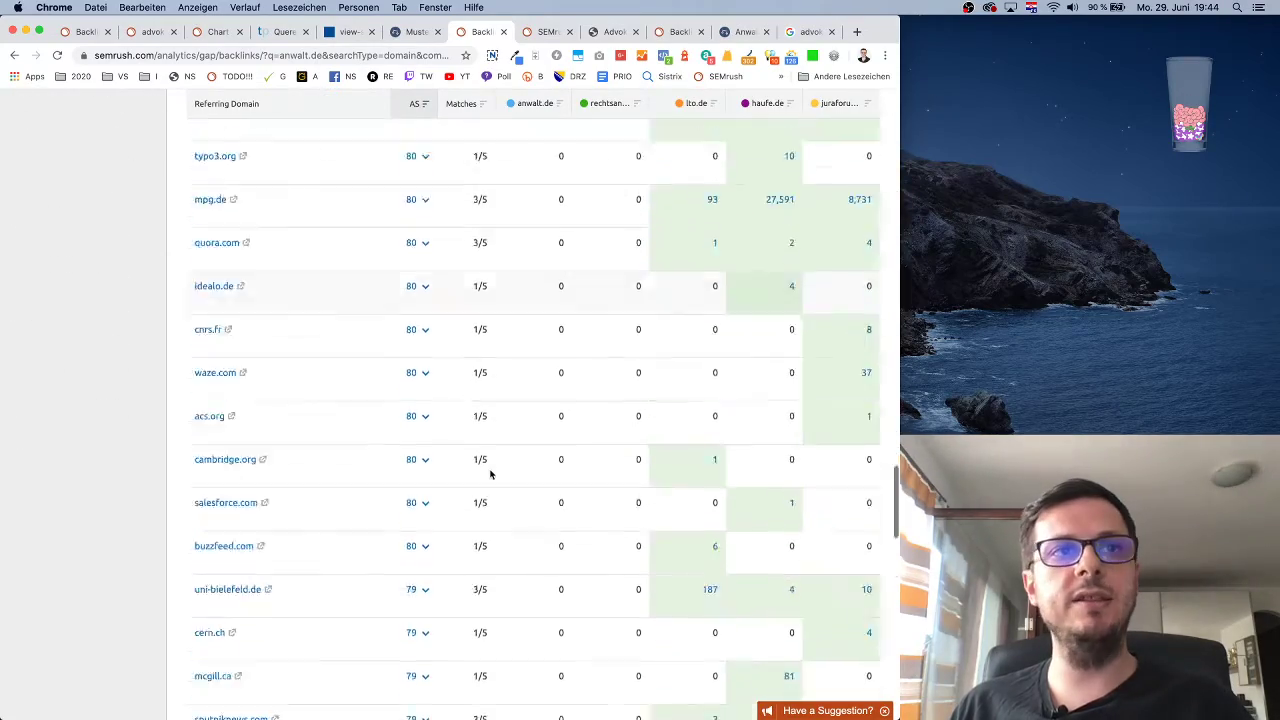
scroll(490, 474, up, 10)
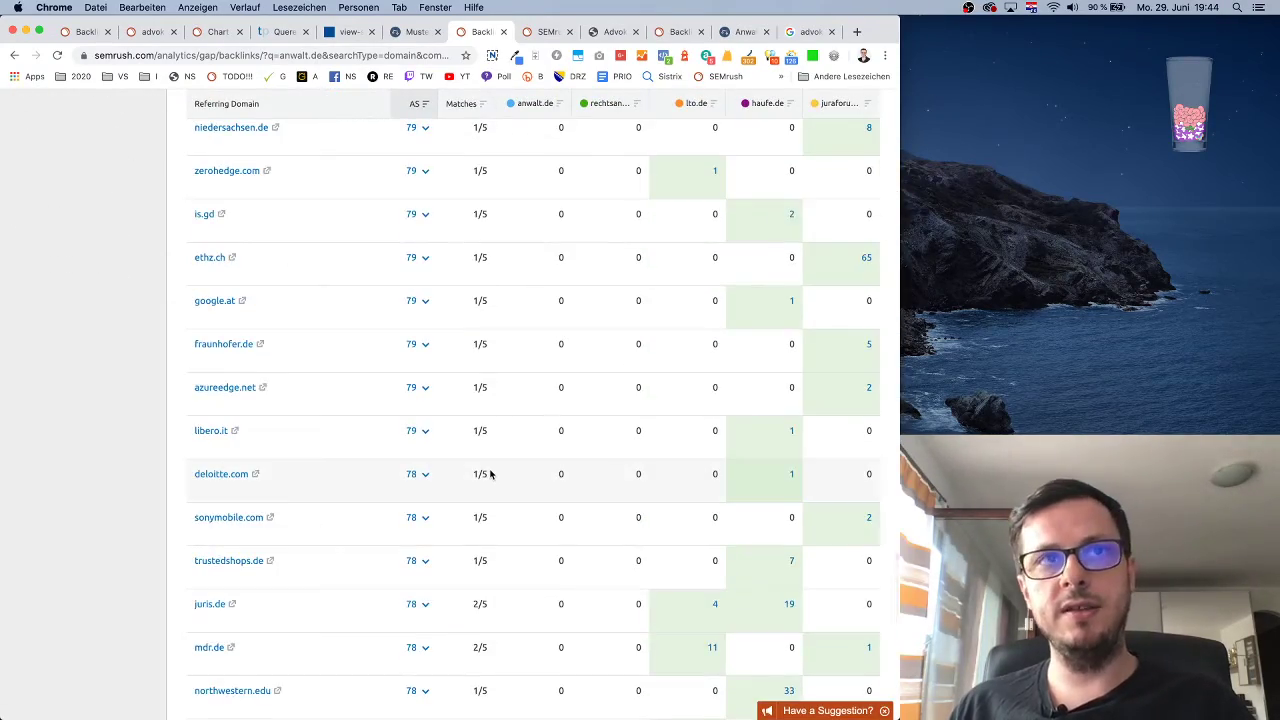
scroll(490, 474, up, 20)
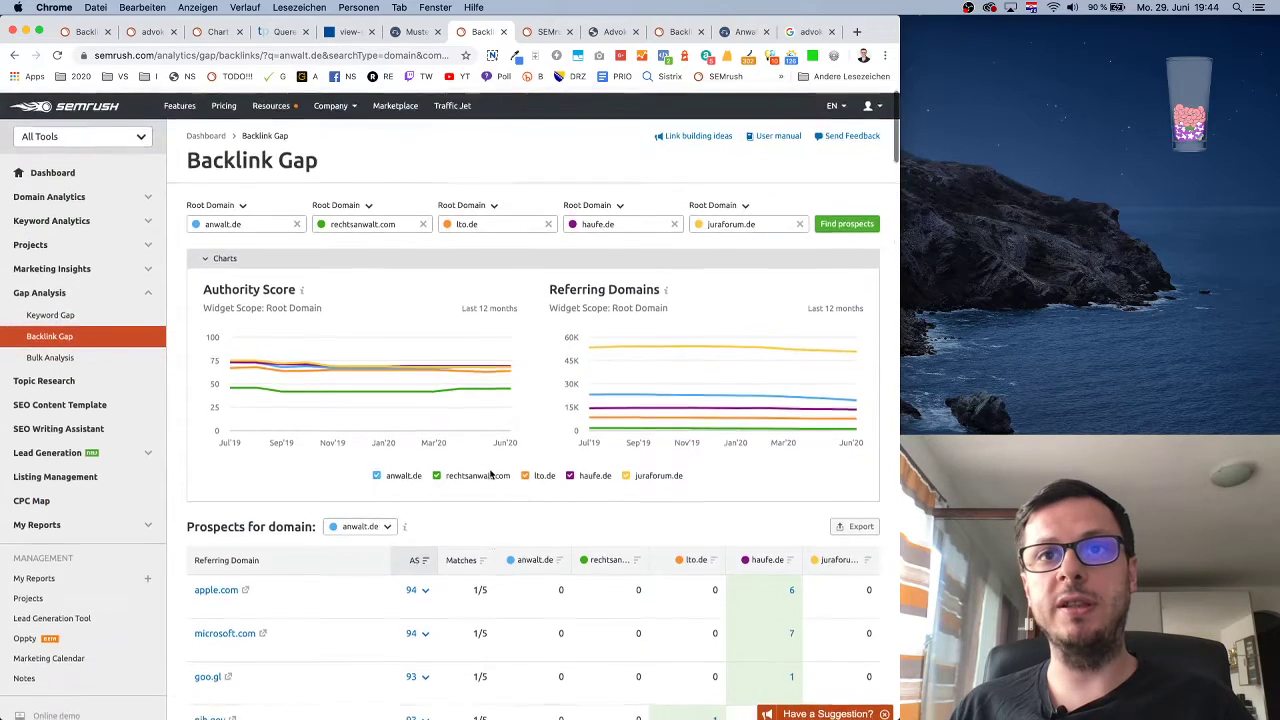
scroll(490, 474, down, 5)
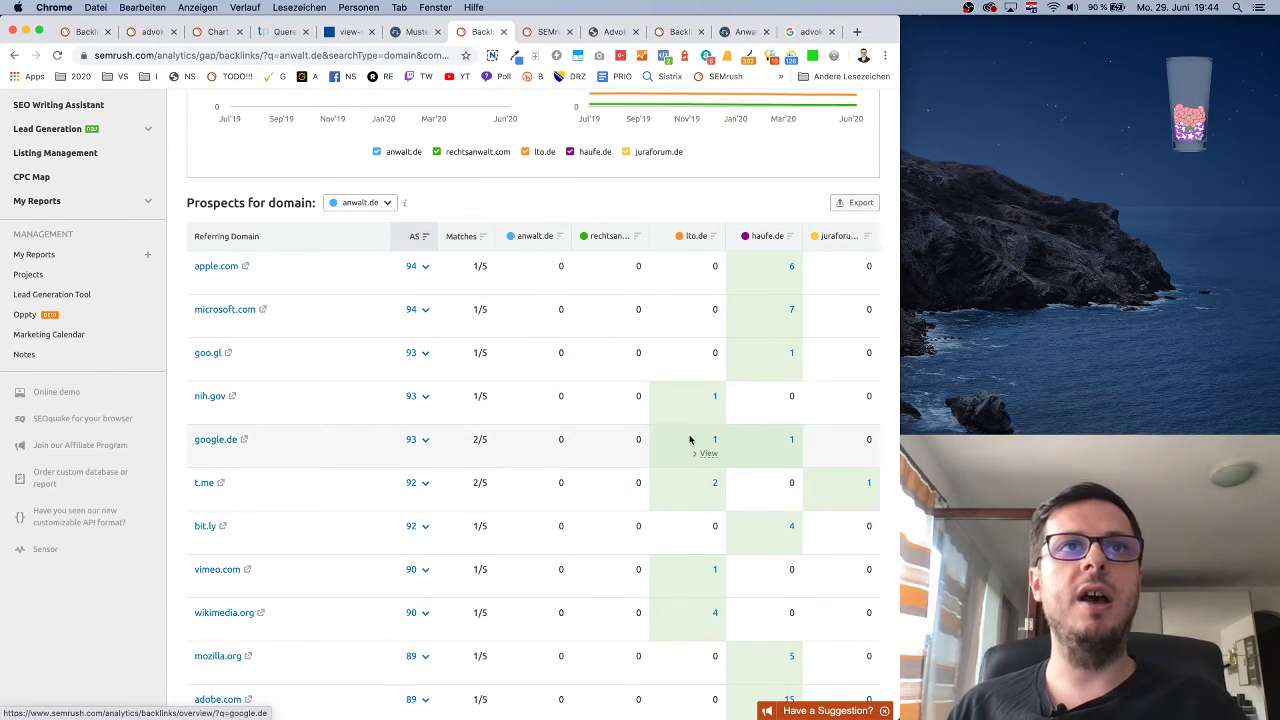
scroll(690, 439, up, 5)
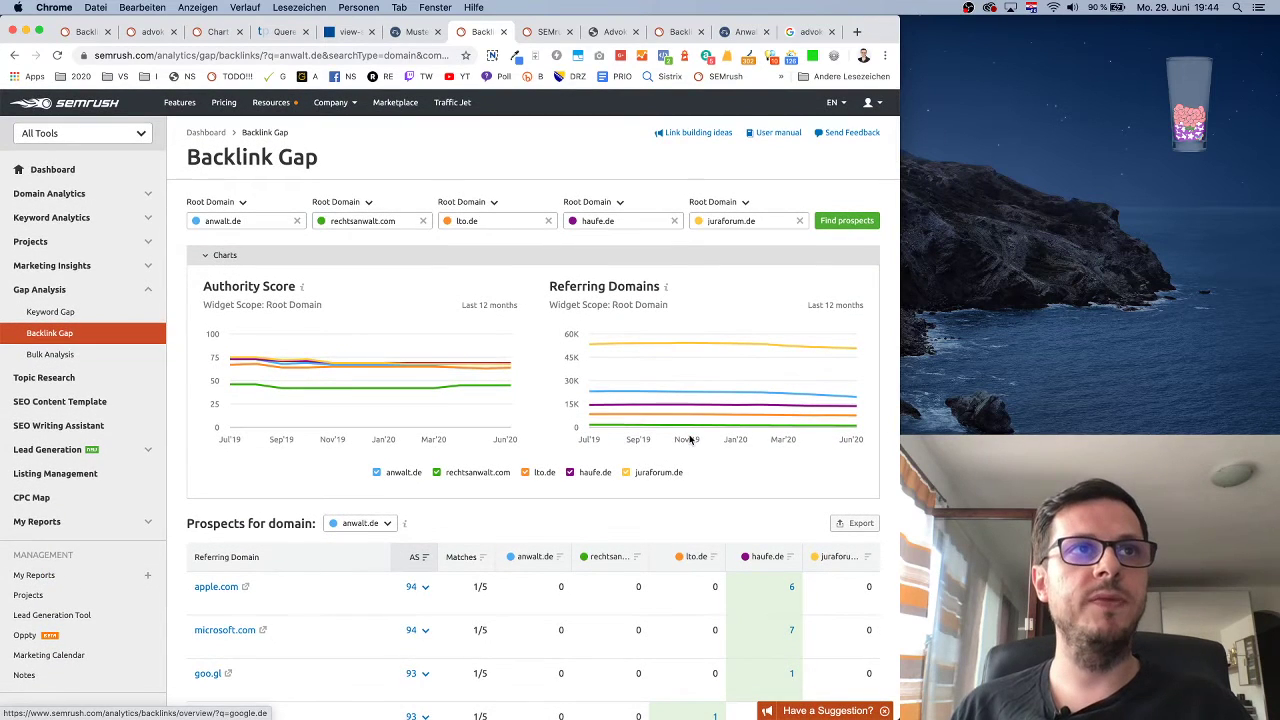
scroll(290, 195, down, 1)
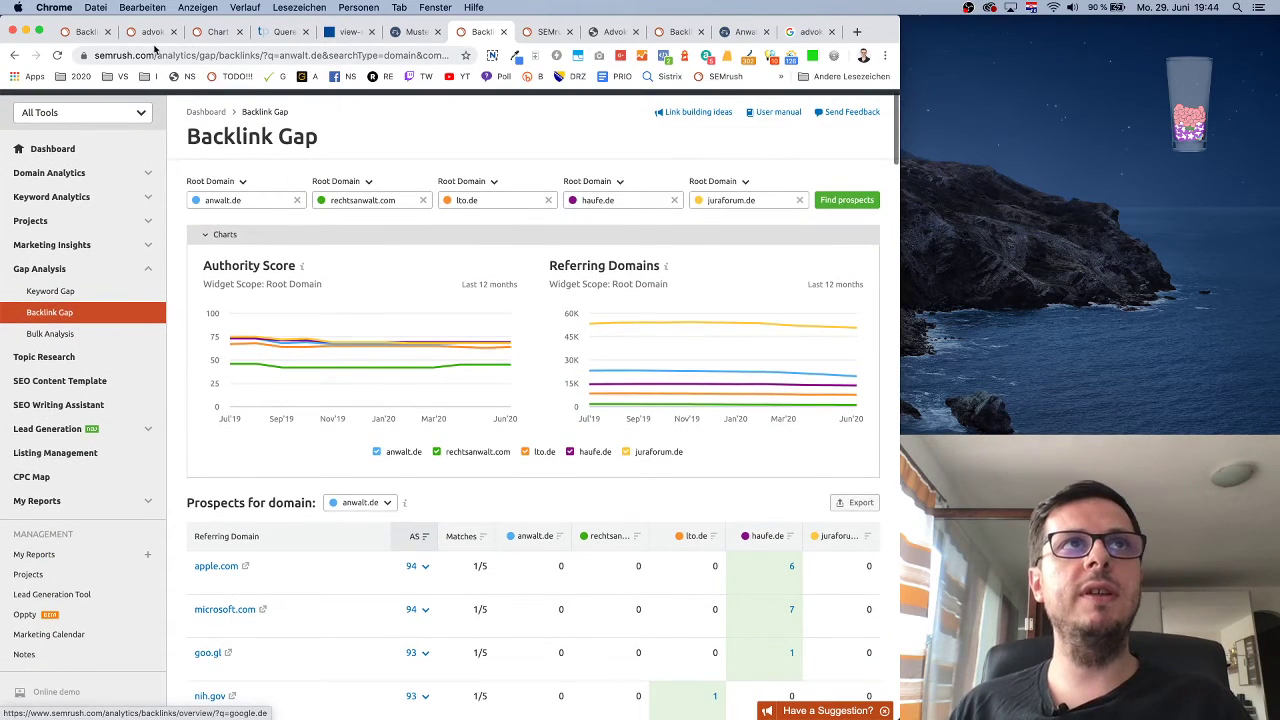
- Open the Keyword Overview for advokati.ba from its Backlink Gap report and review its volume and keyword variations
click(76, 33)
click(143, 32)
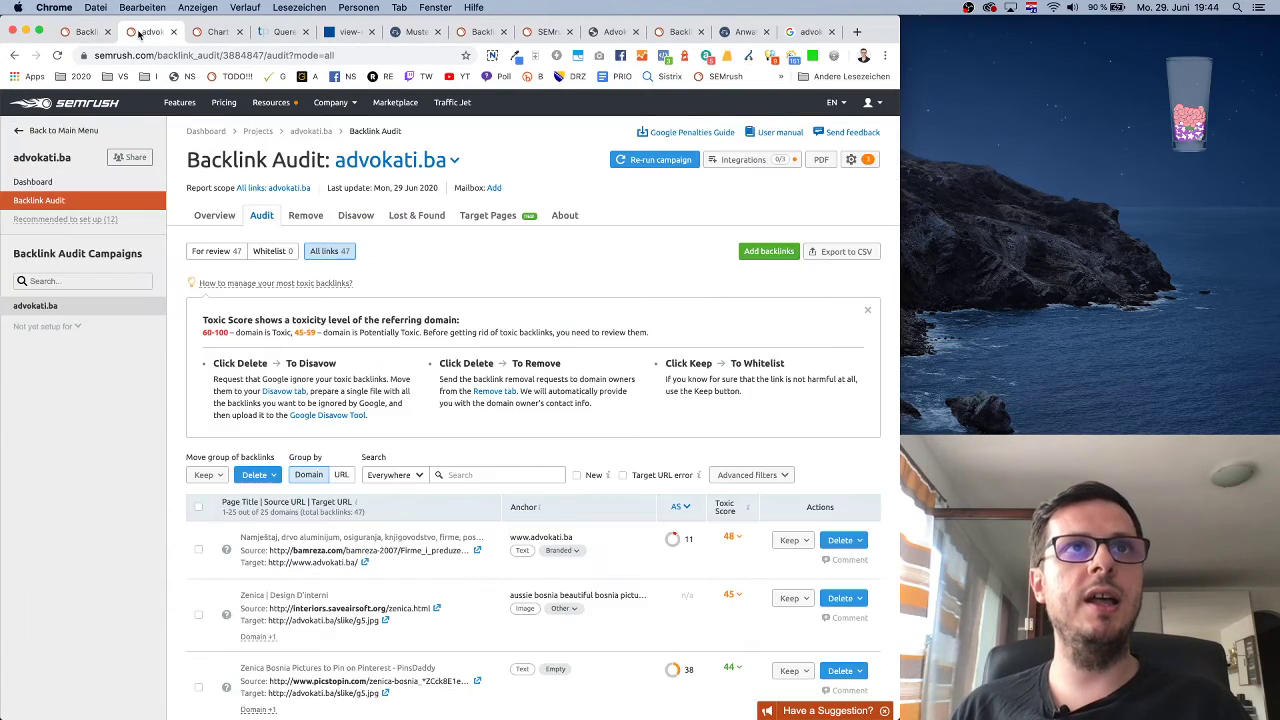
click(91, 33)
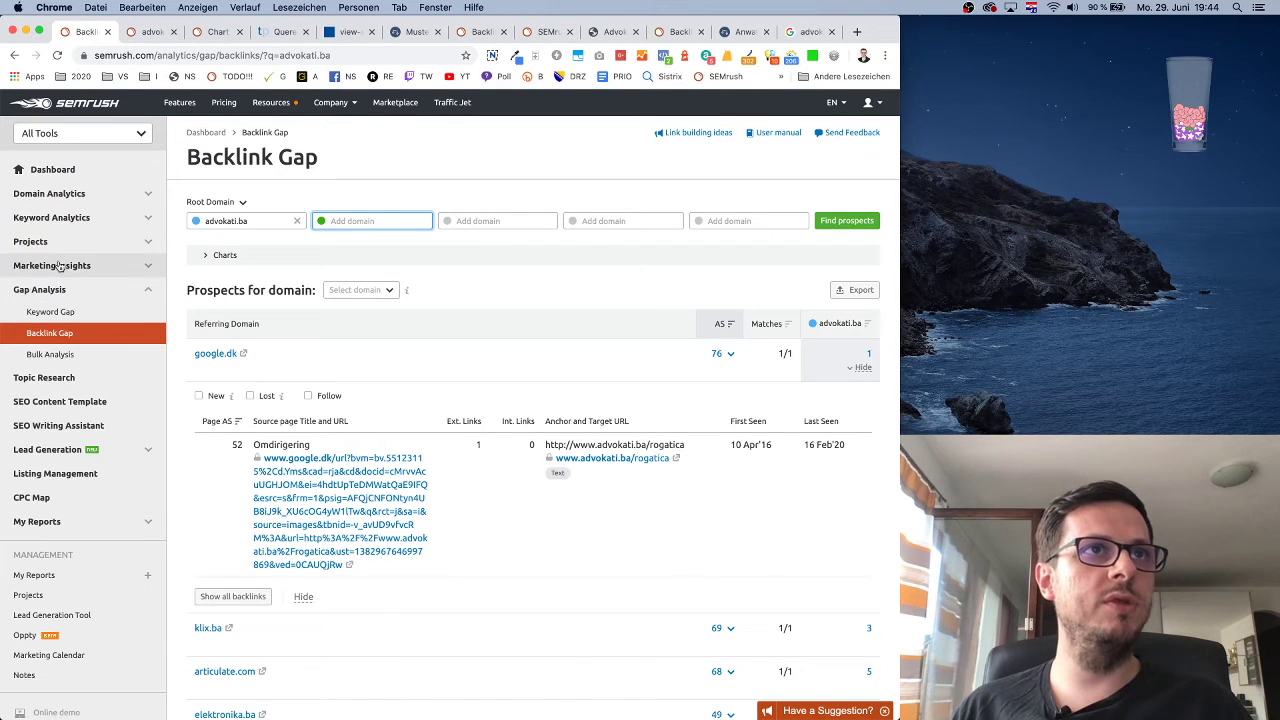
click(74, 219)
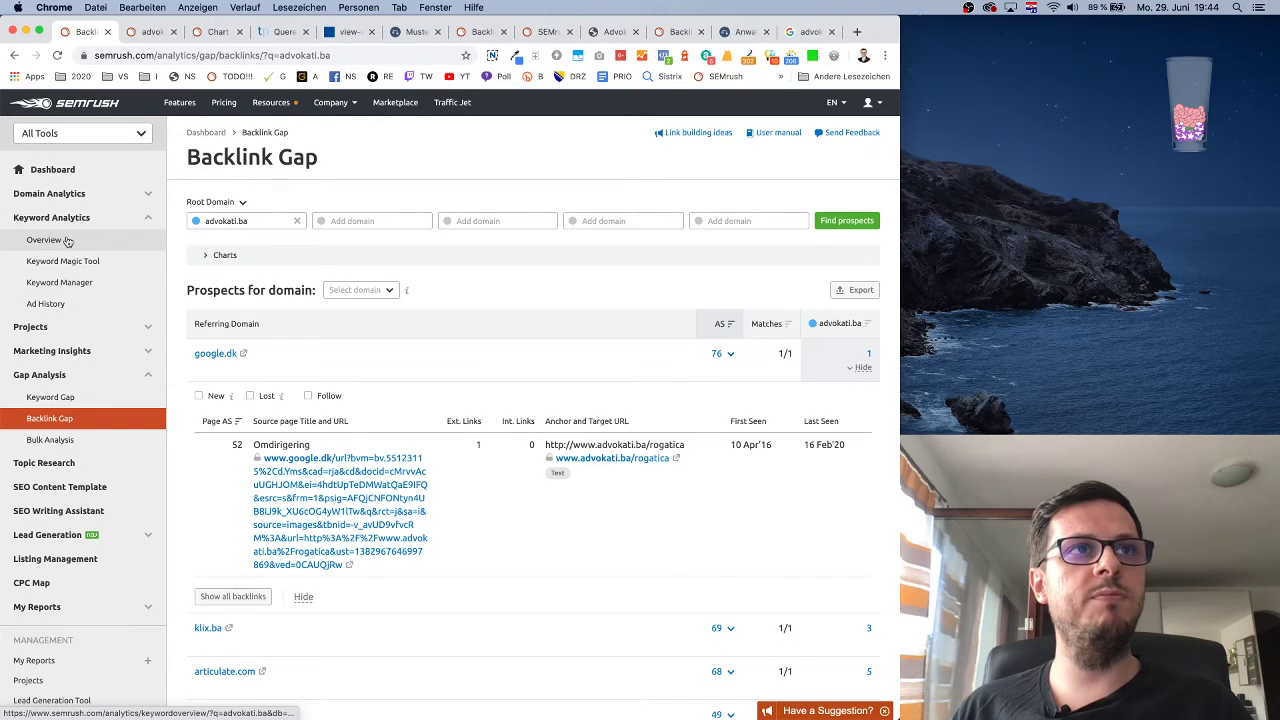
click(97, 240)
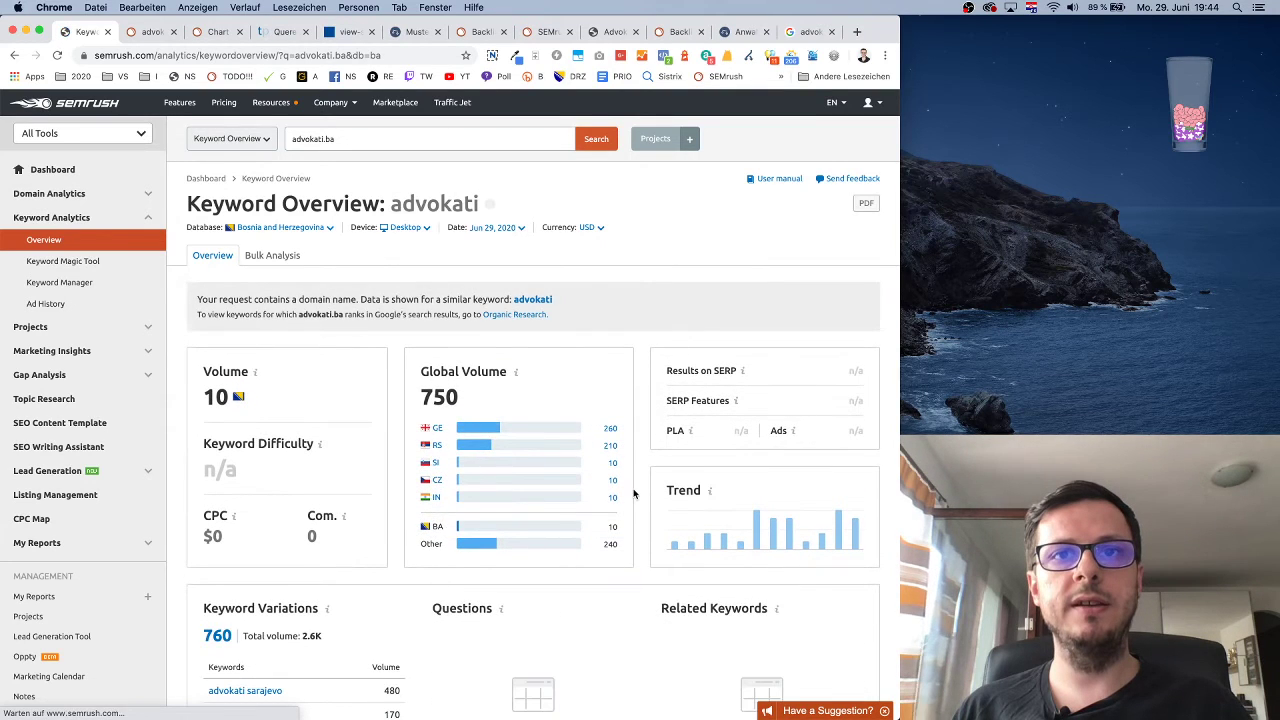
scroll(632, 481, down, 1)
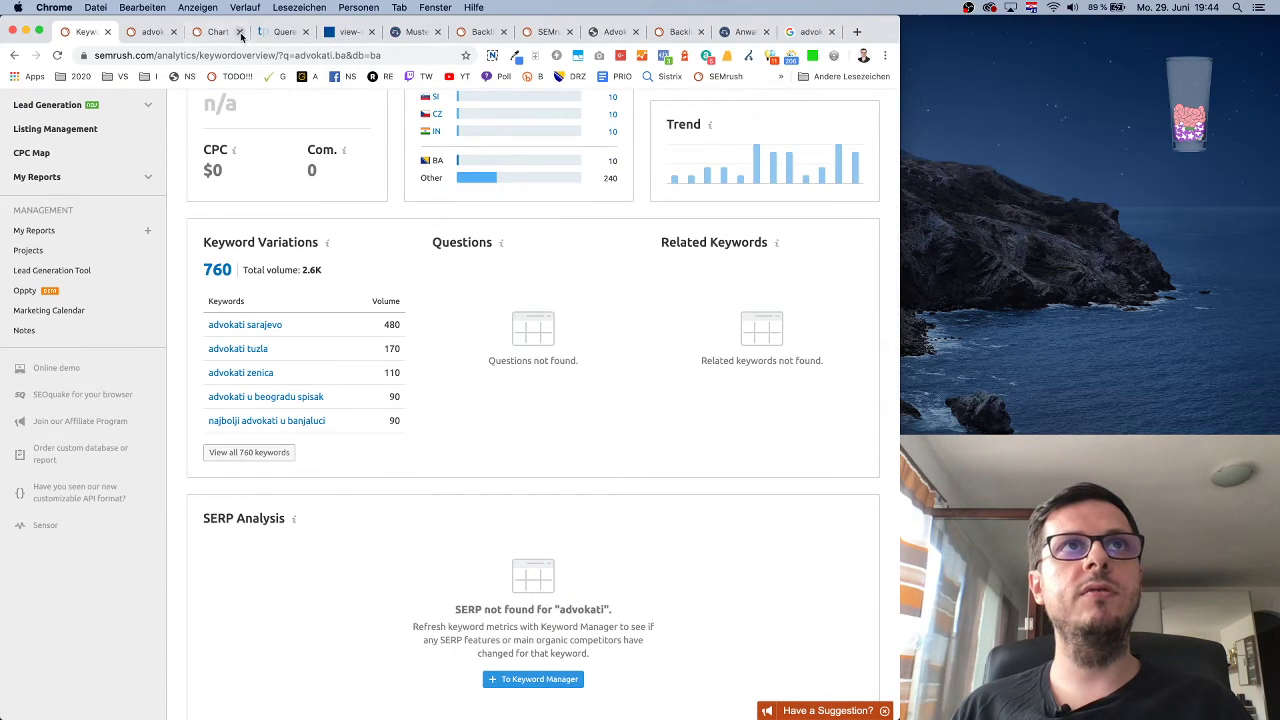
- Switch from the five-domain Backlink Gap report to the Keyword Overview for rechtsanwalt.com and review its volumes and keyword variations
click(483, 31)
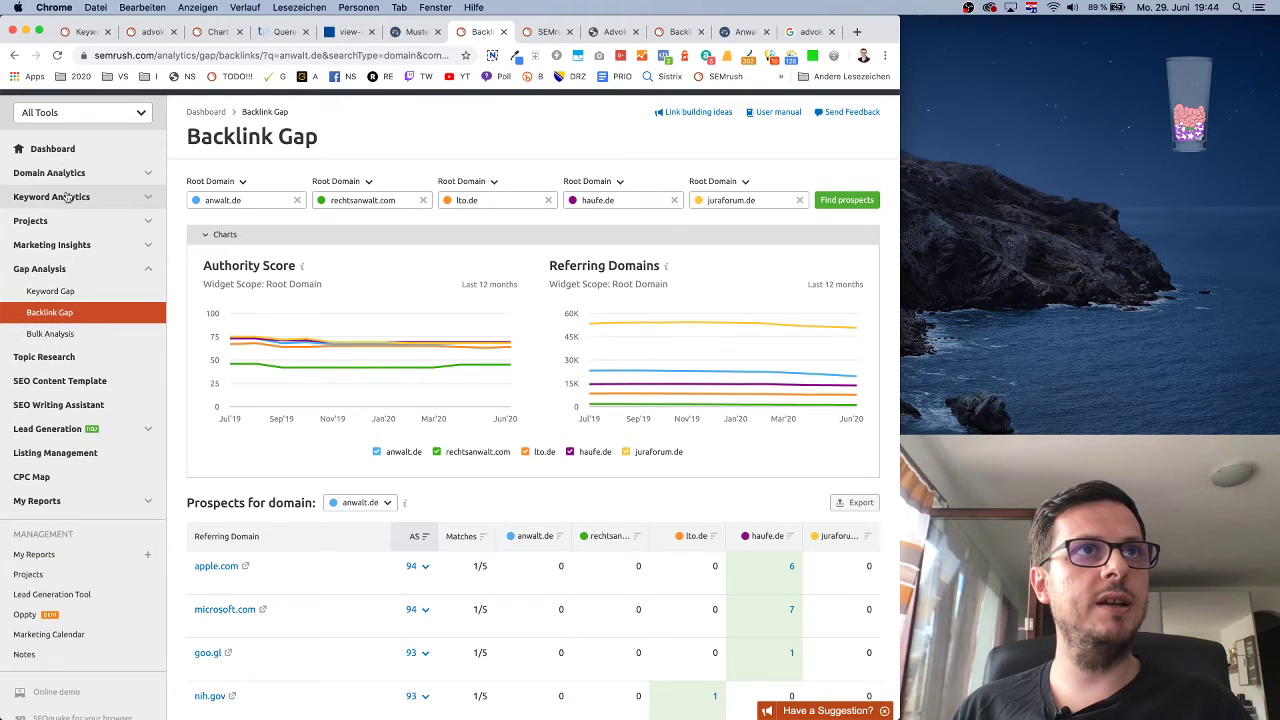
click(45, 217)
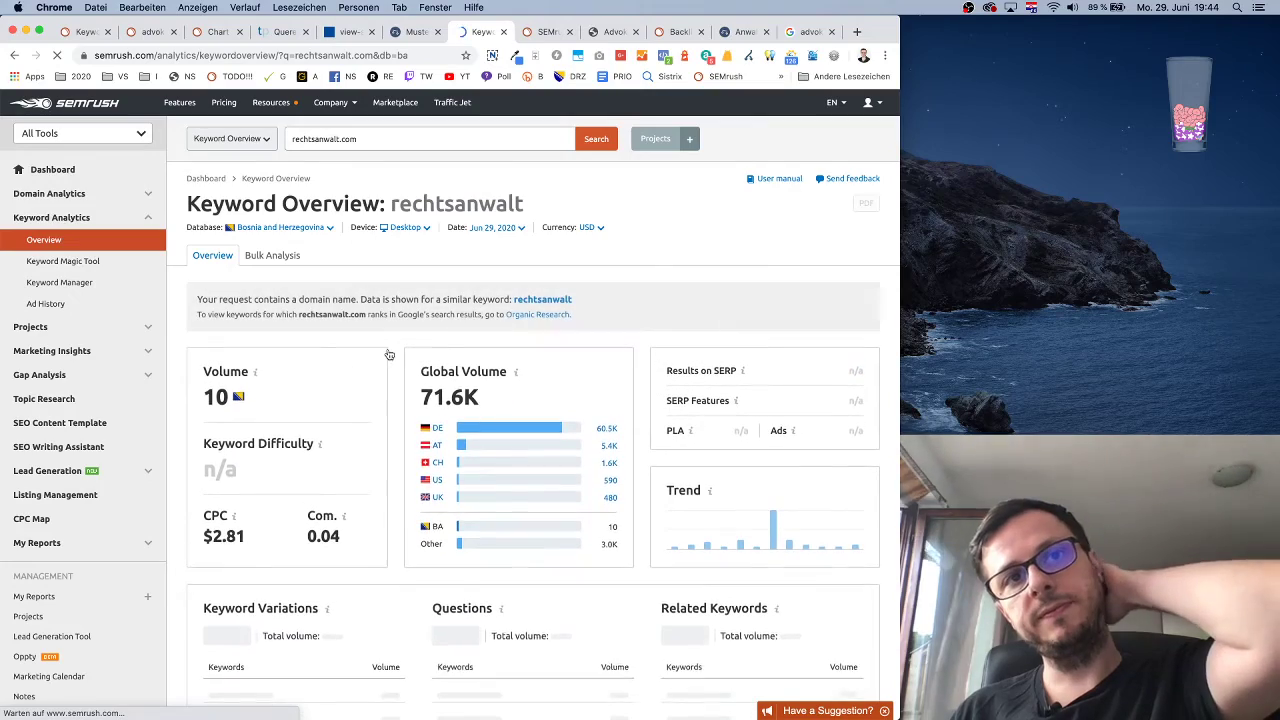
scroll(390, 358, down, 5)
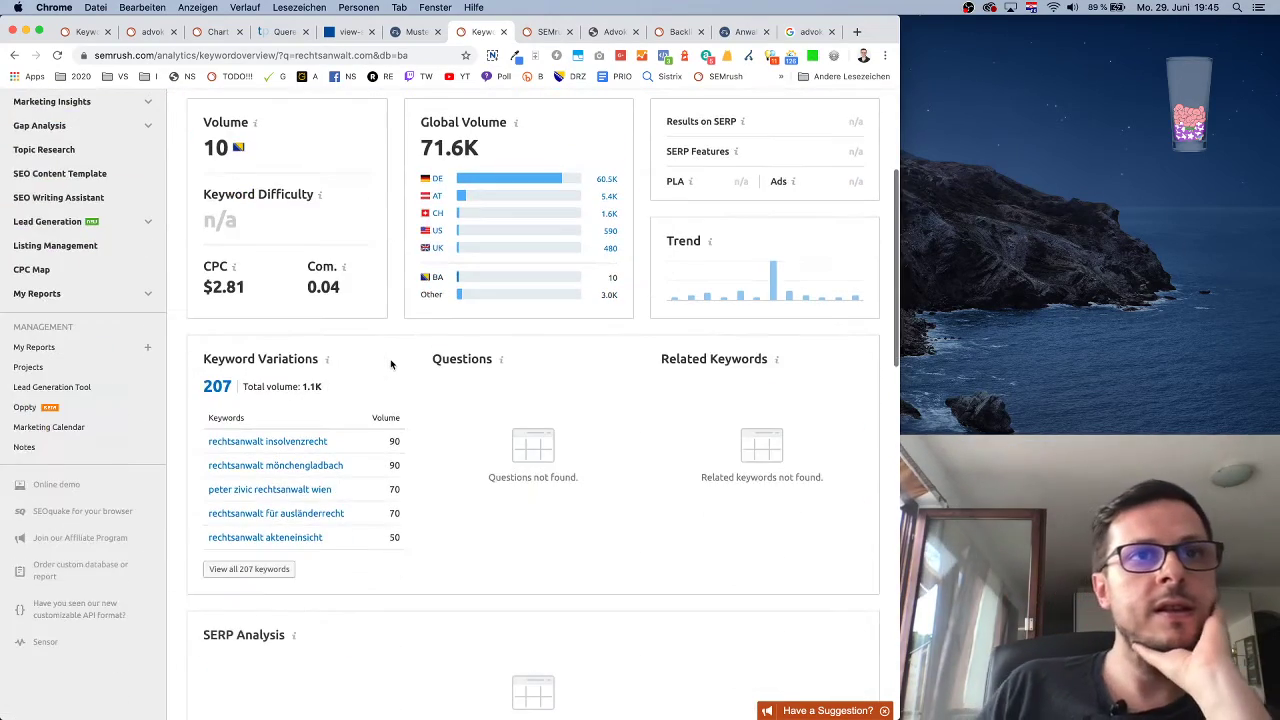
scroll(391, 364, down, 5)
scroll(391, 364, up, 3)
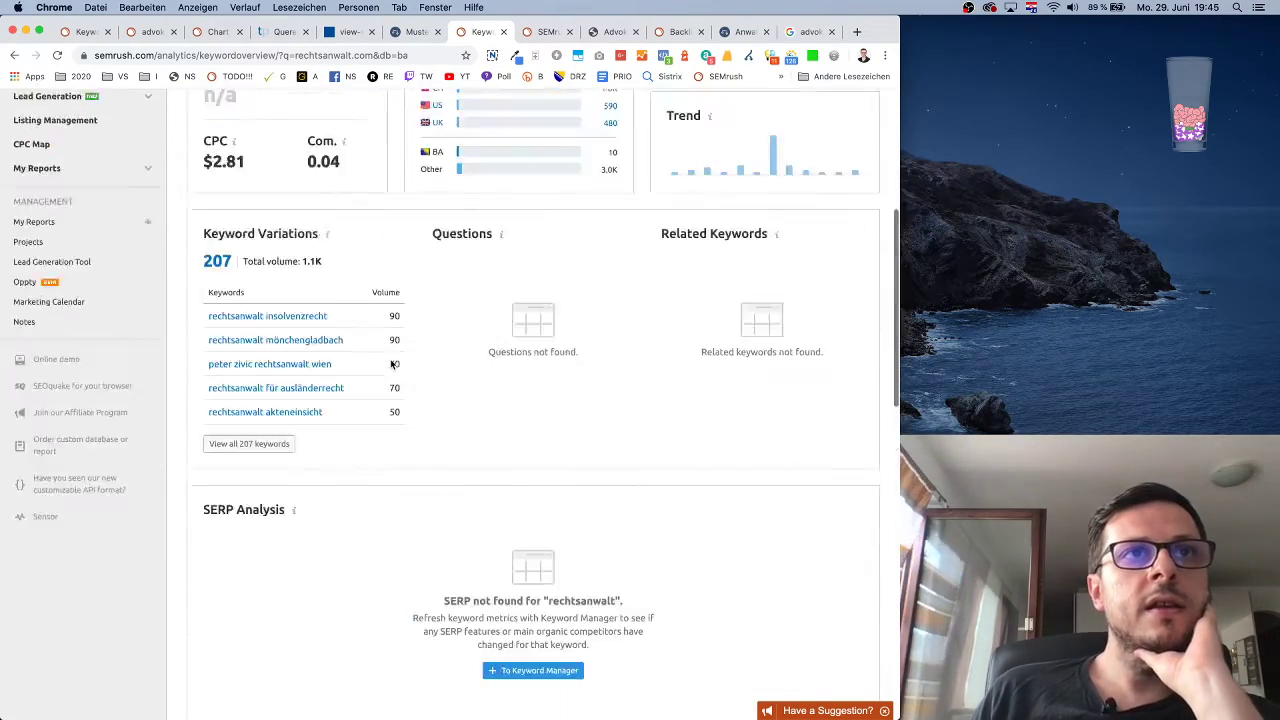
scroll(391, 364, up, 10)
- Open the vrallart.com project and show the overview of its Position Tracking campaign
click(108, 330)
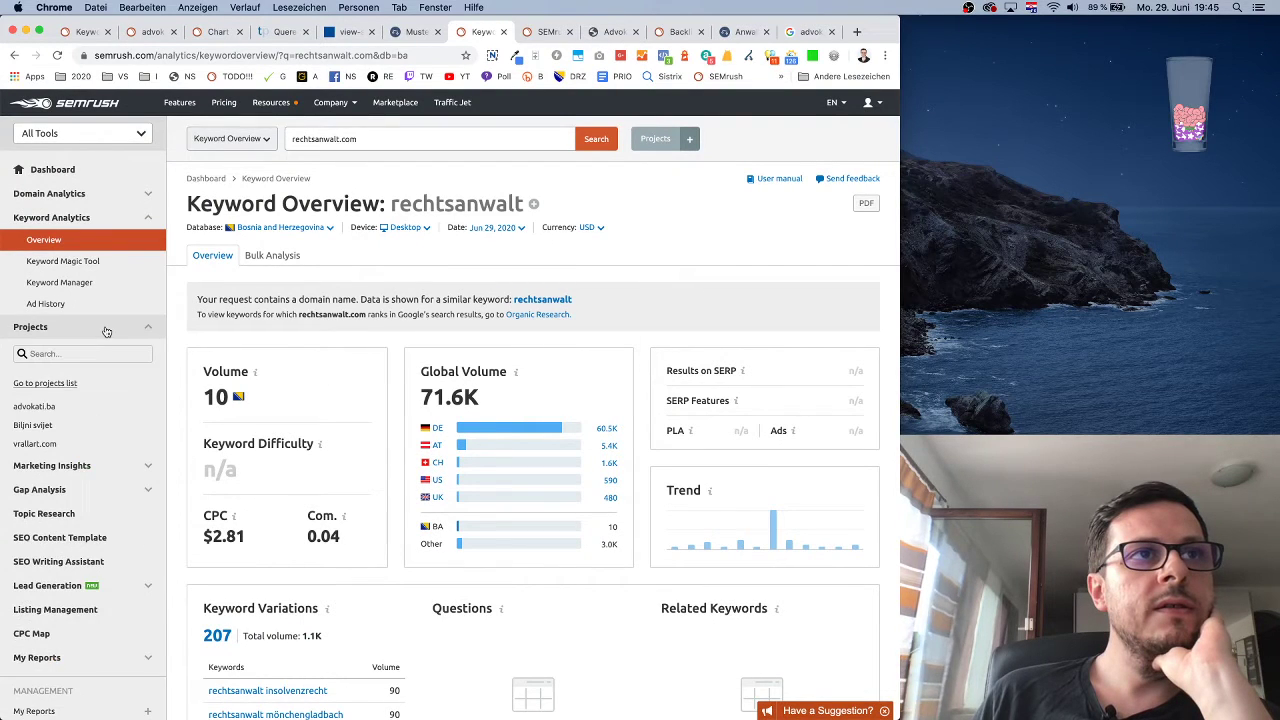
click(37, 443)
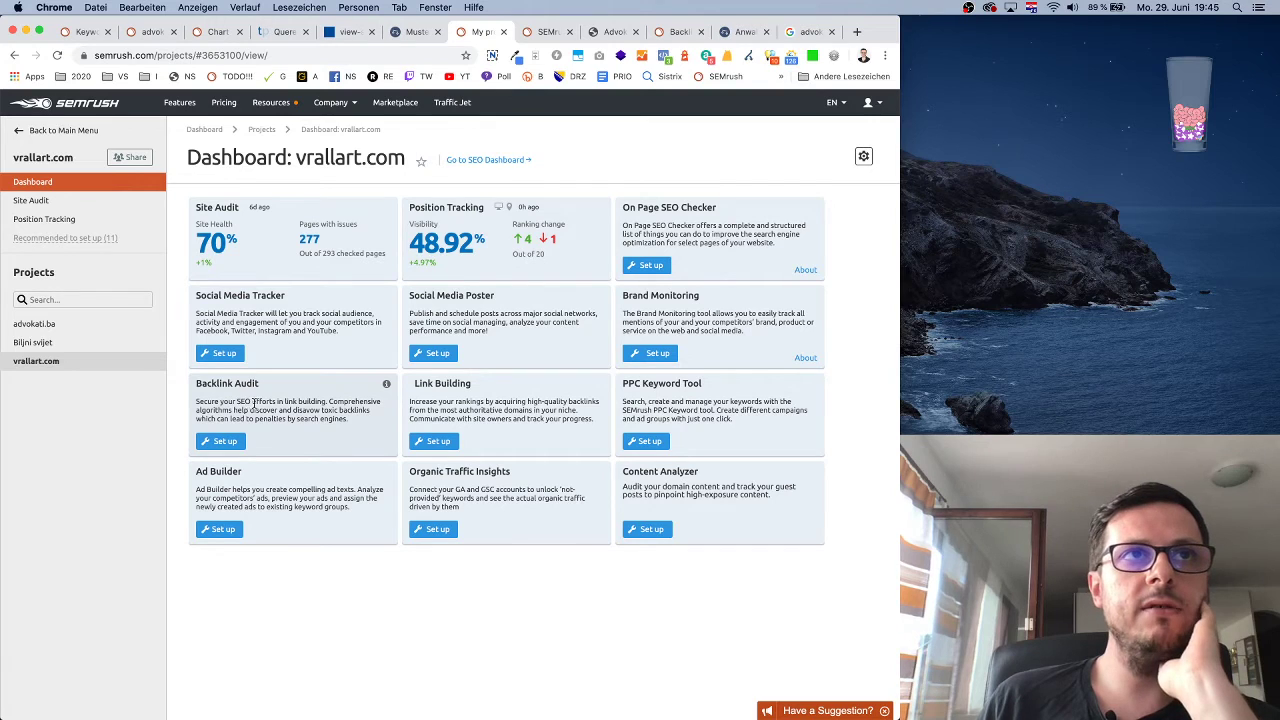
click(464, 243)
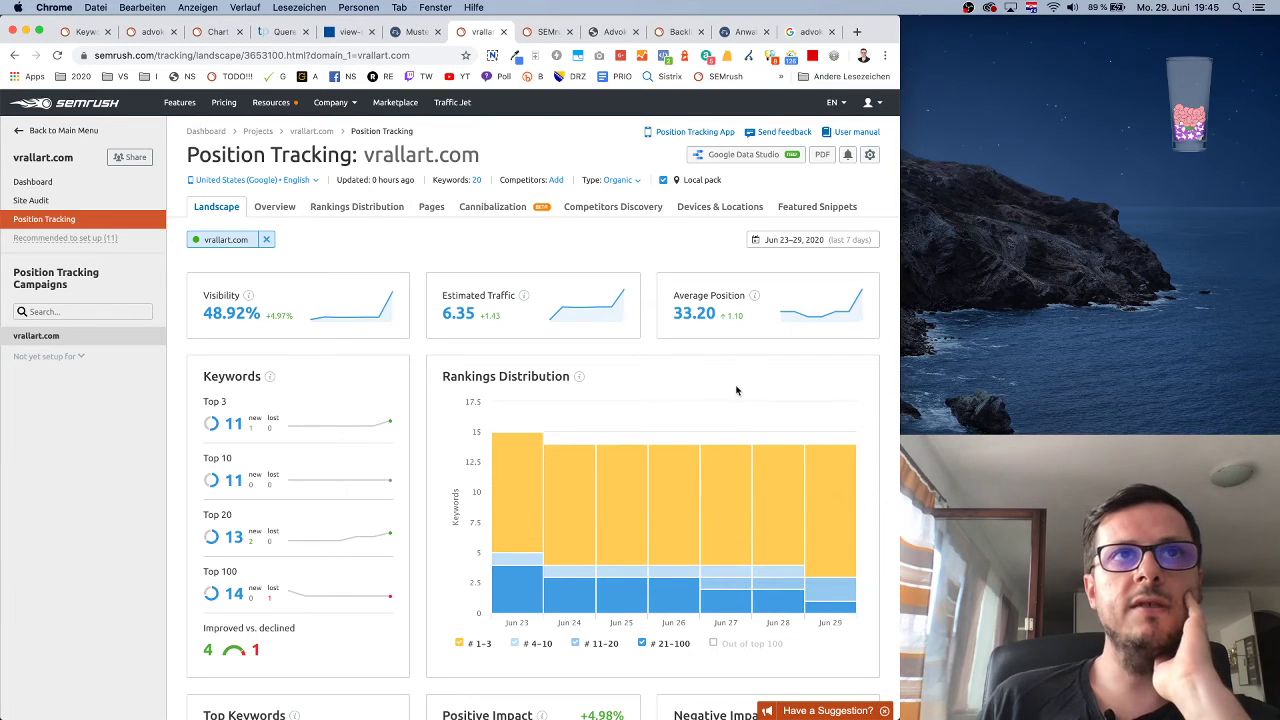
click(287, 206)
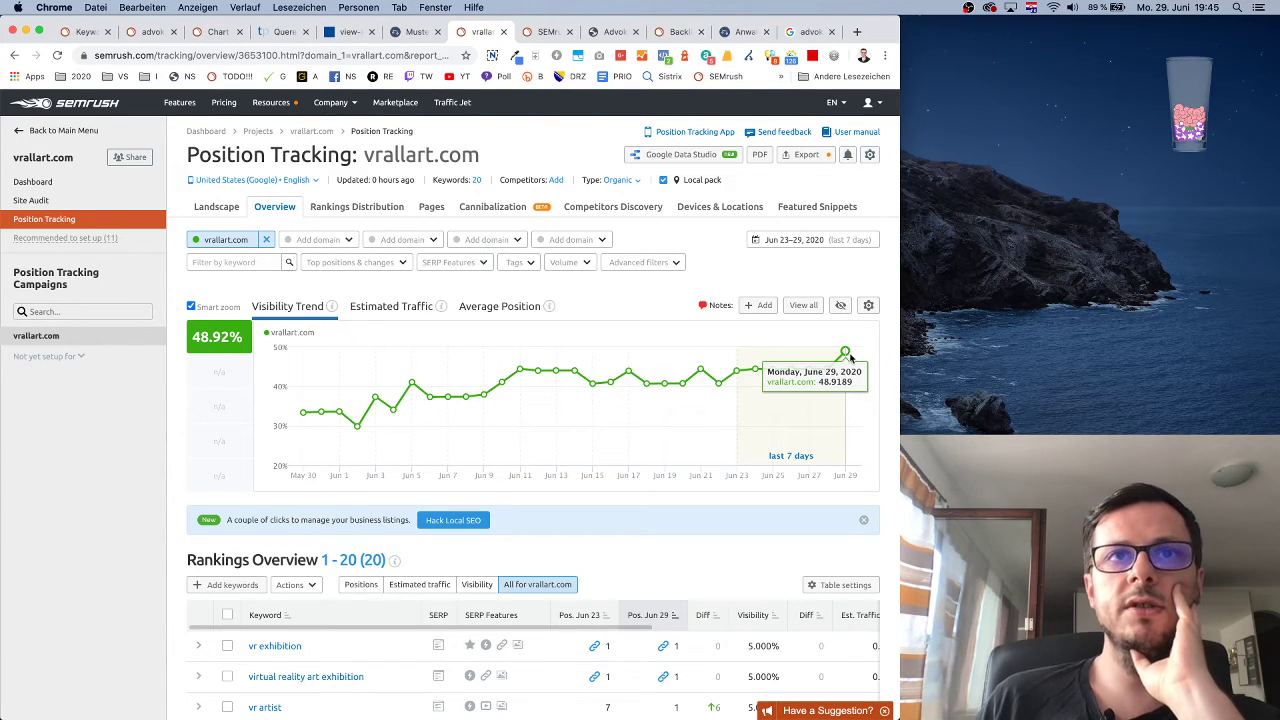
- Examine the vrallart.com rankings table for each keyword's positions, visibility changes, estimated traffic, volume and ranking URL
scroll(700, 450, down, 3)
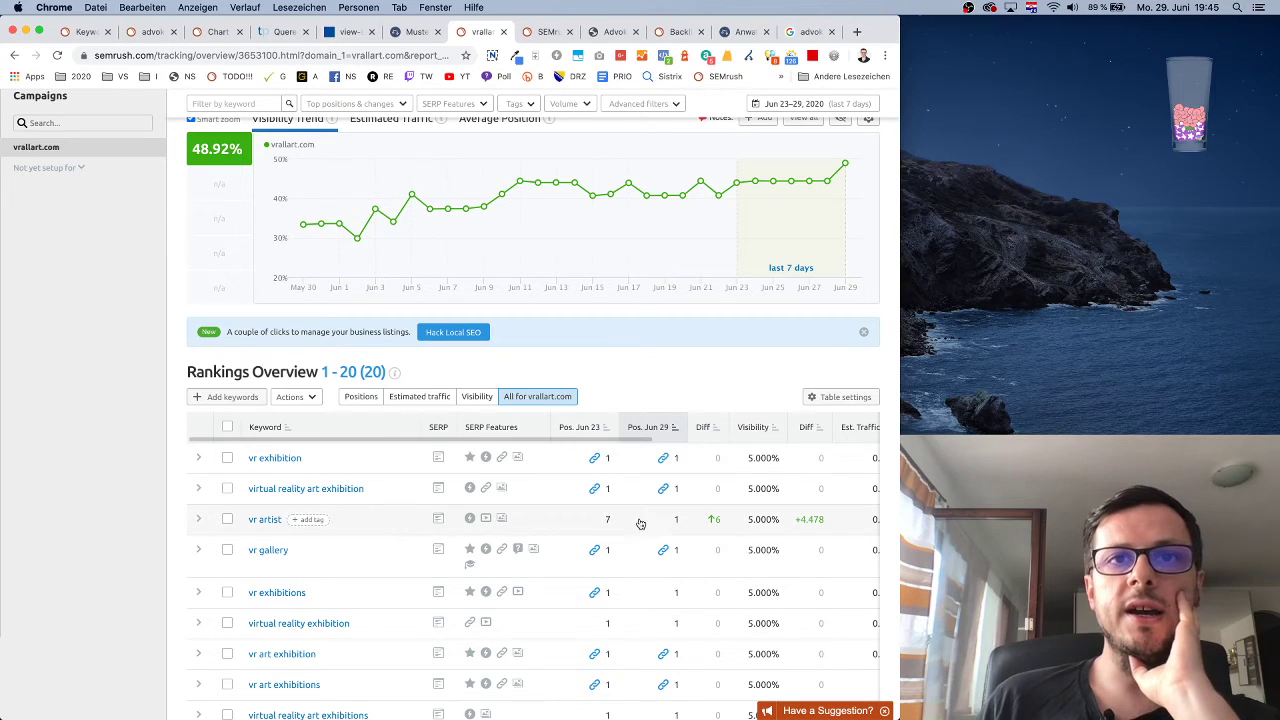
scroll(724, 523, right, 6)
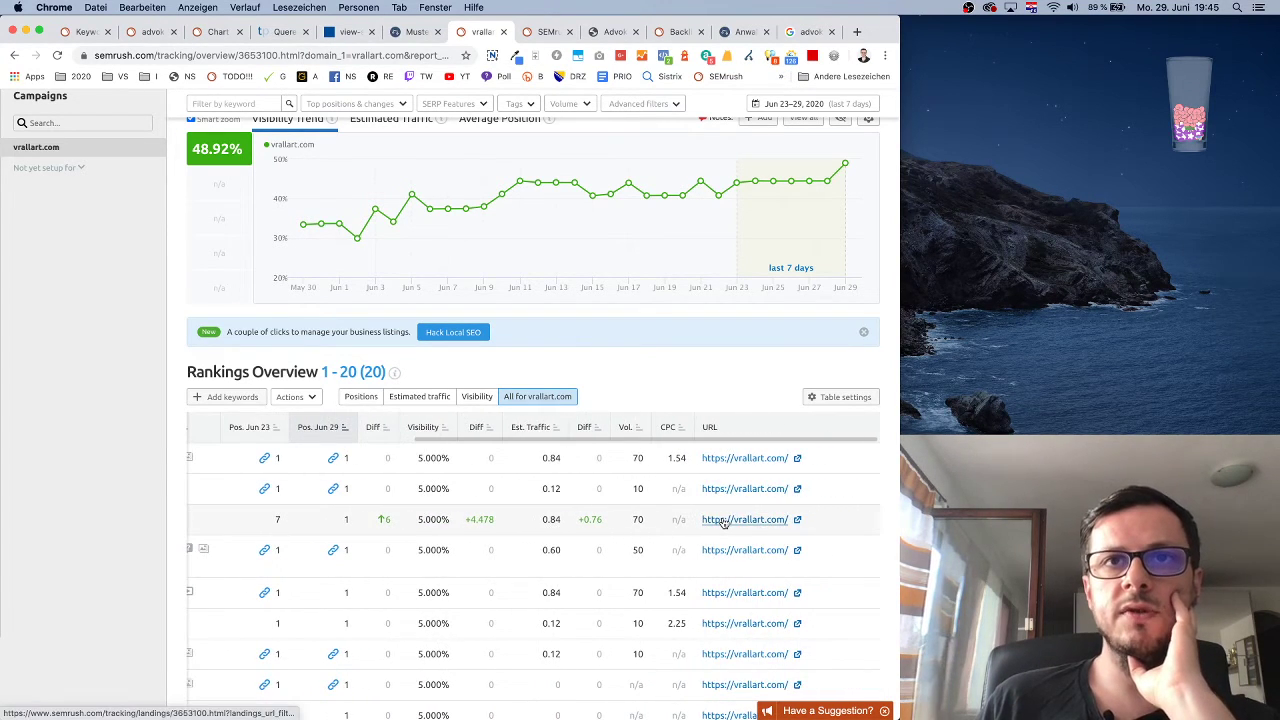
scroll(724, 523, left, 6)
scroll(724, 523, down, 5)
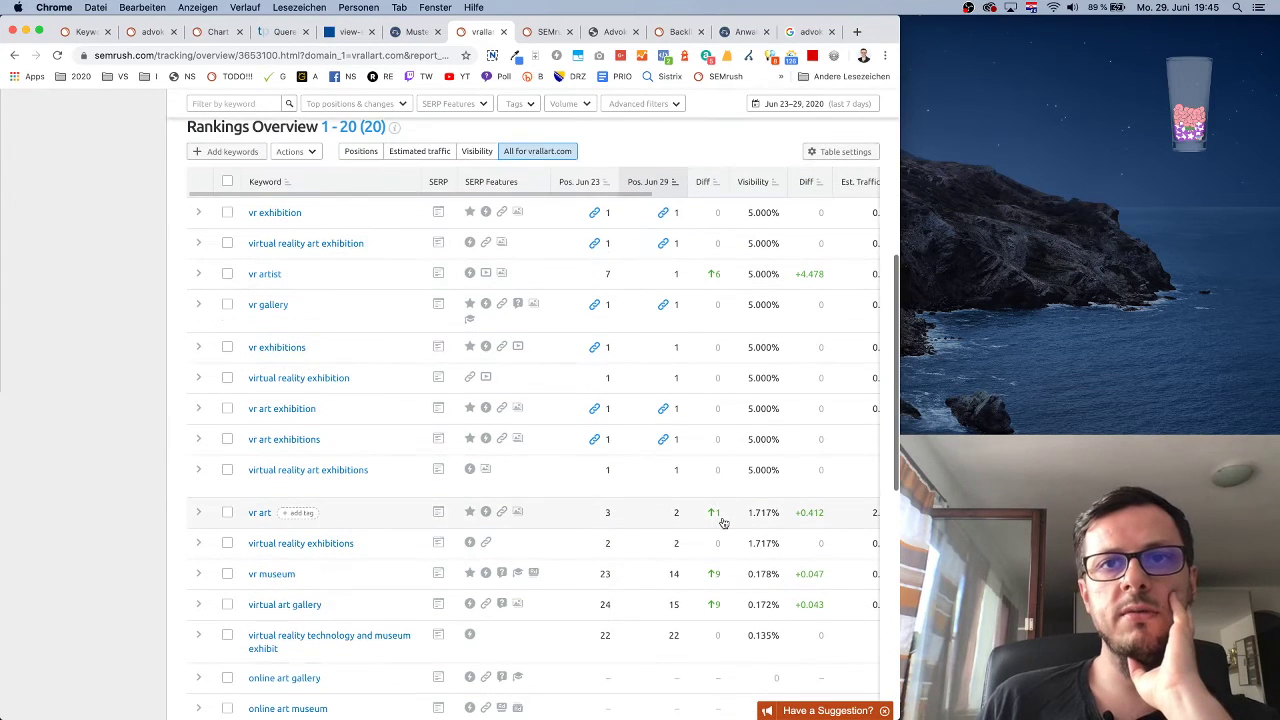
- Review the remaining columns of the vrallart.com rankings table and the options of the top positions and changes filter
scroll(712, 575, right, 5)
scroll(711, 577, left, 5)
scroll(711, 577, up, 5)
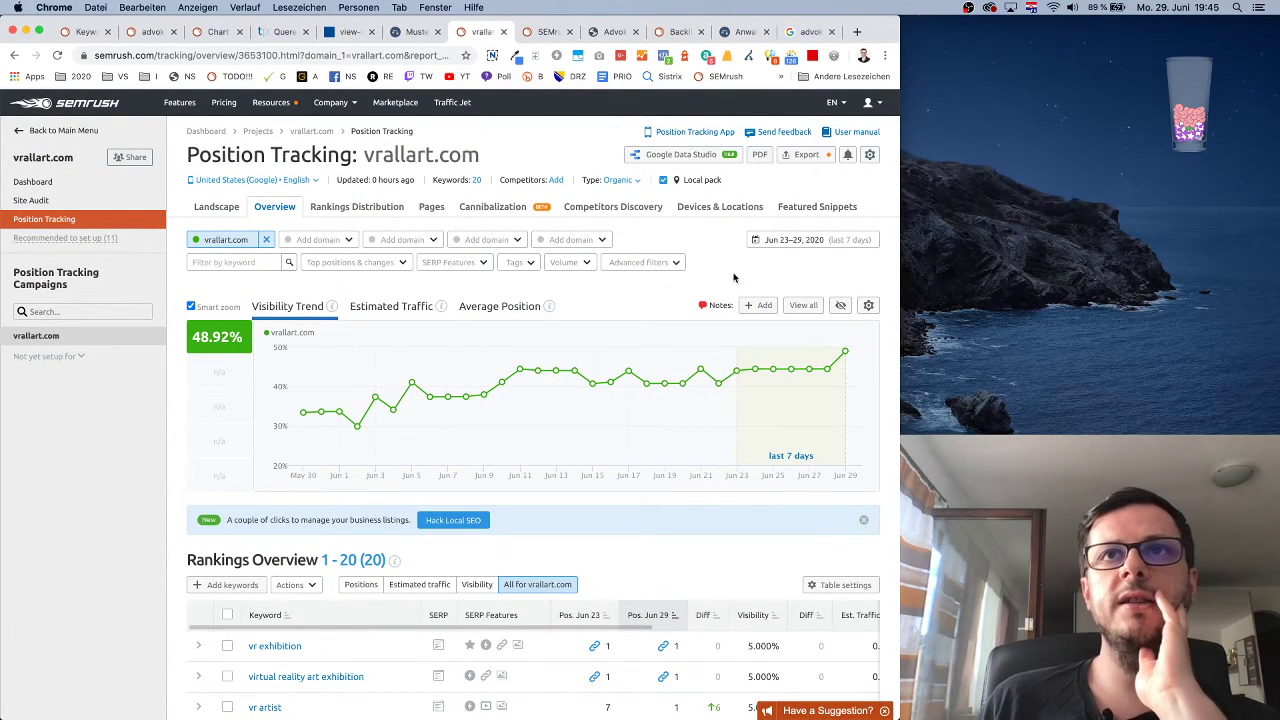
click(375, 263)
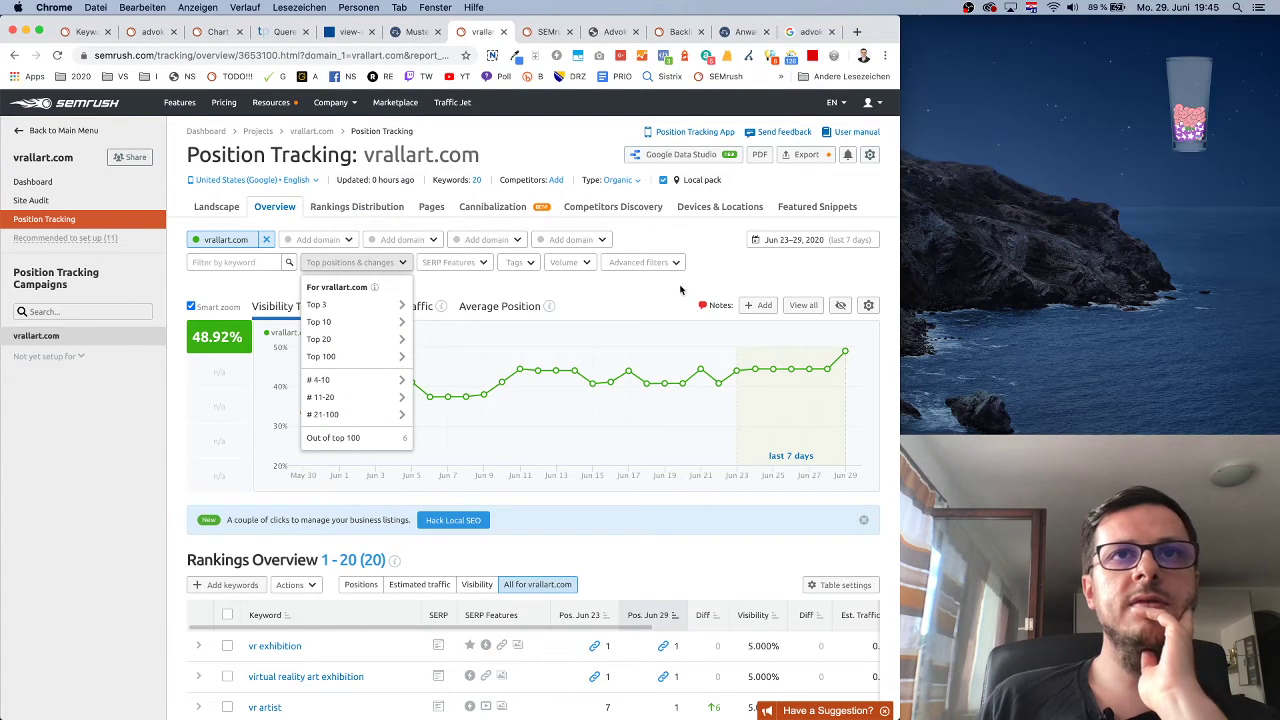
click(640, 283)
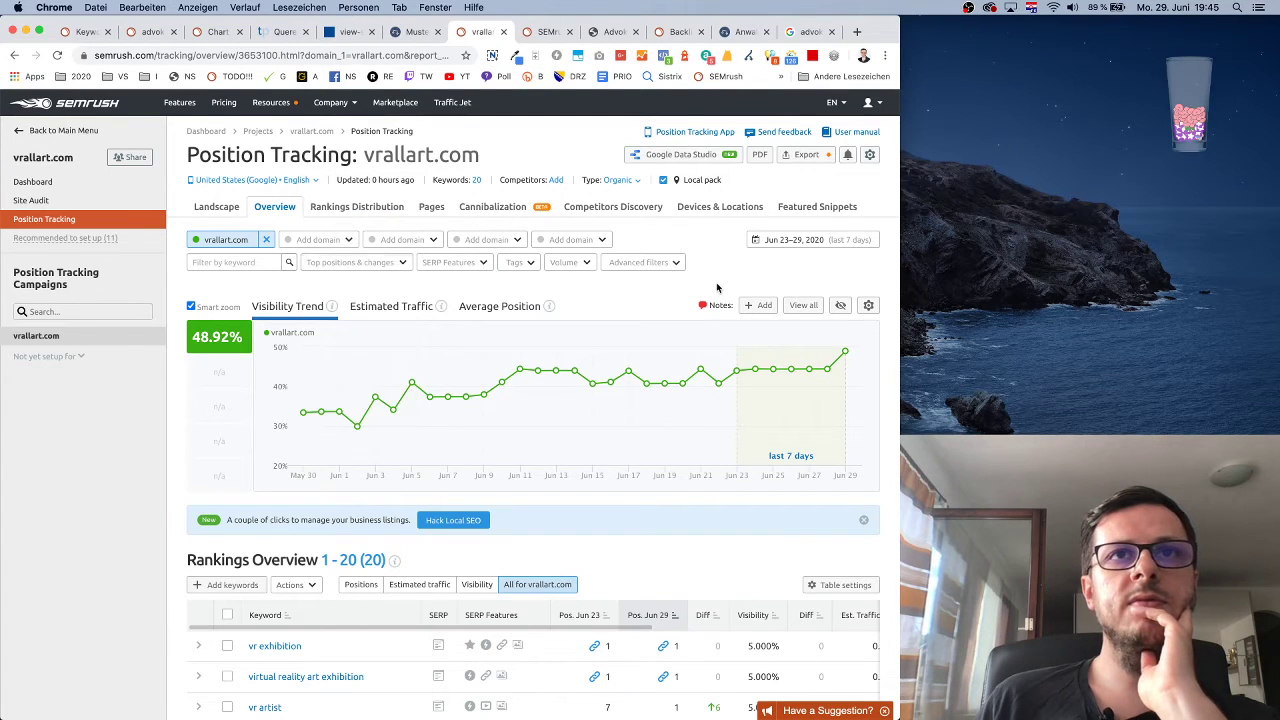
- Set the position tracking period to the custom range Jun 01, 2020 to Jun 29, 2020
click(797, 244)
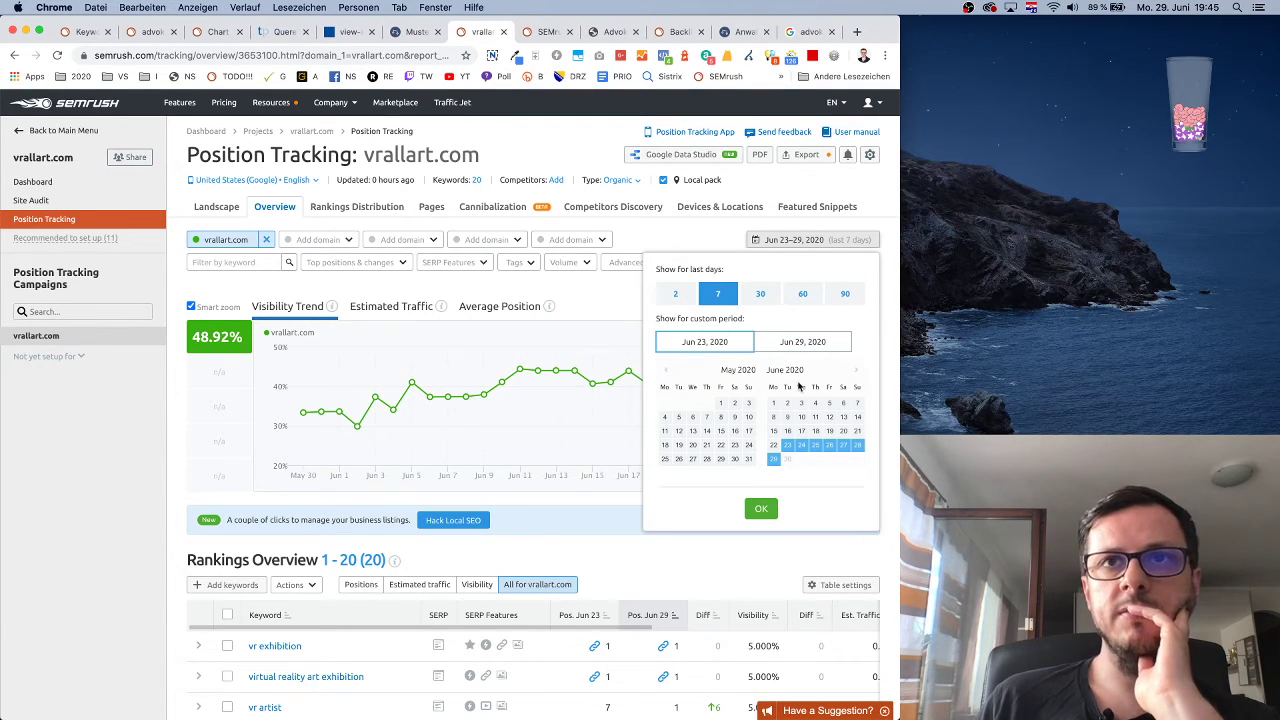
click(774, 460)
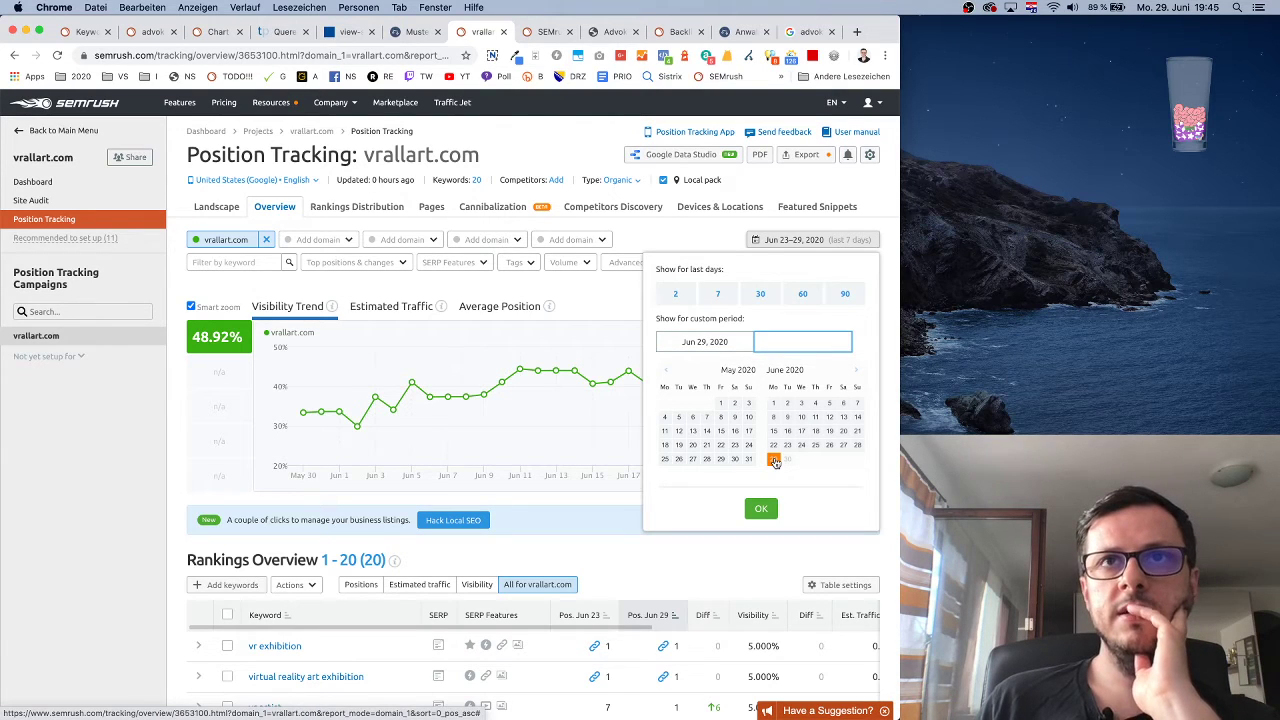
click(722, 341)
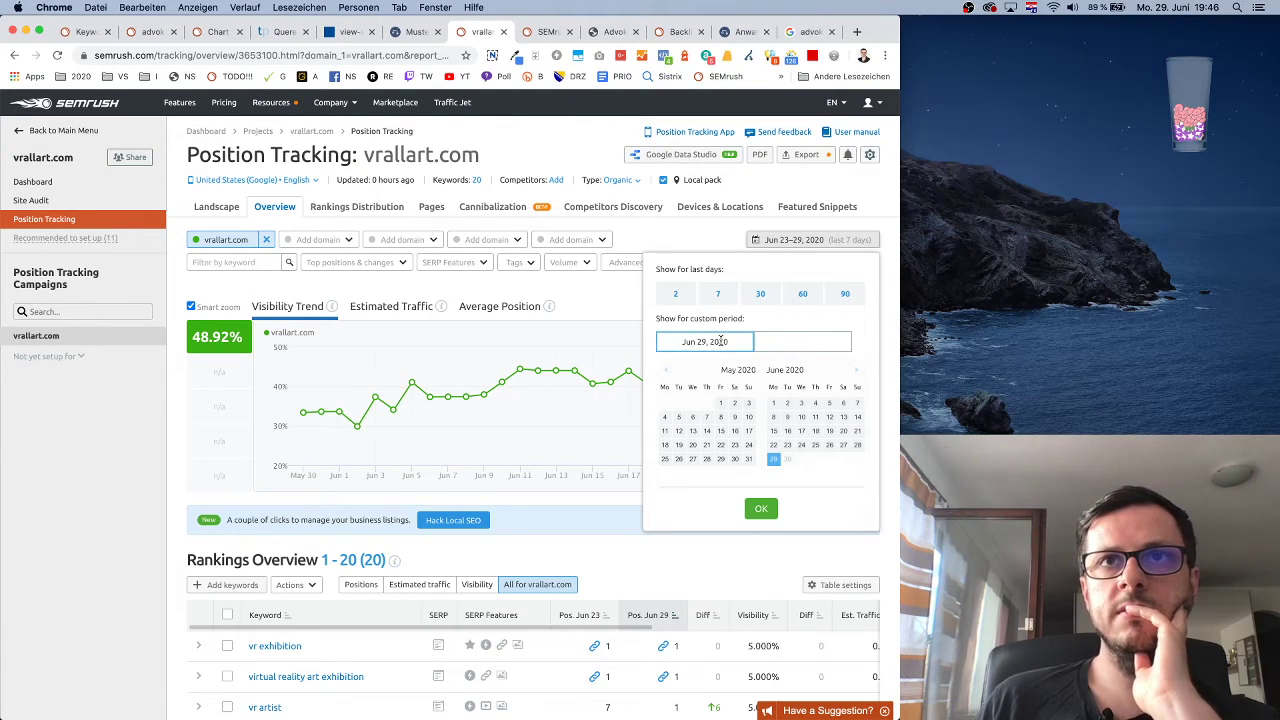
click(773, 402)
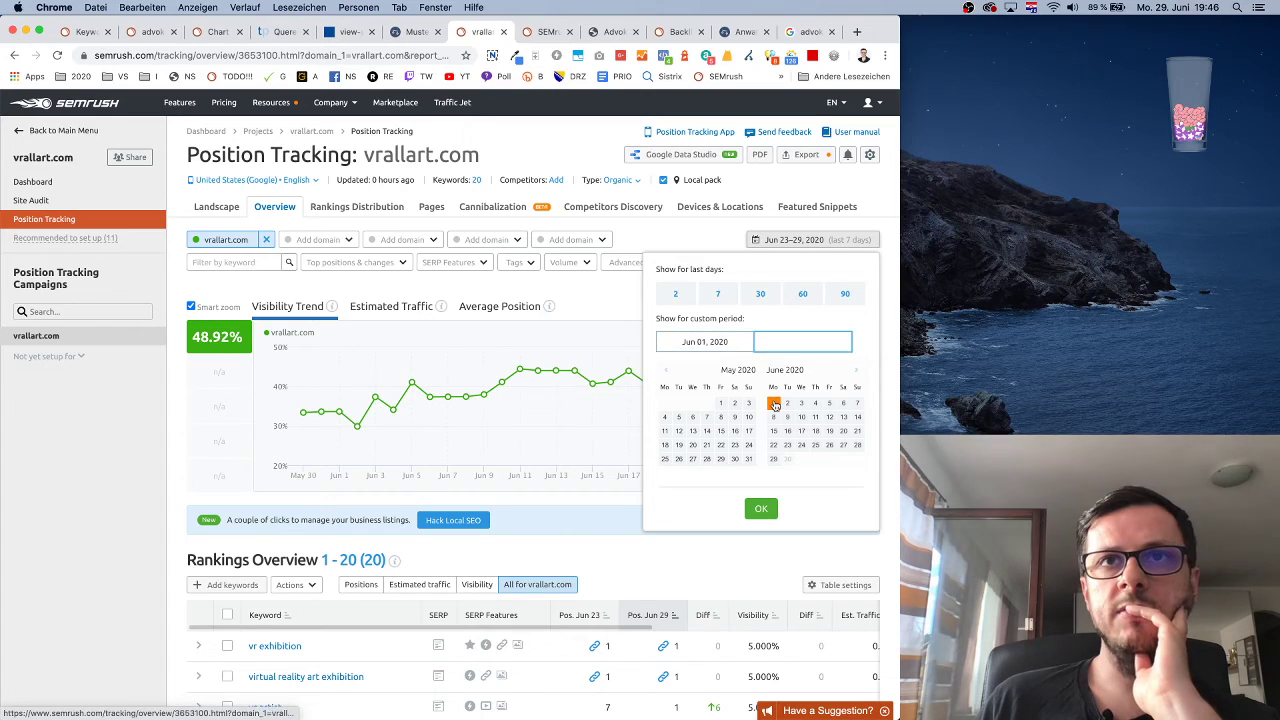
click(773, 460)
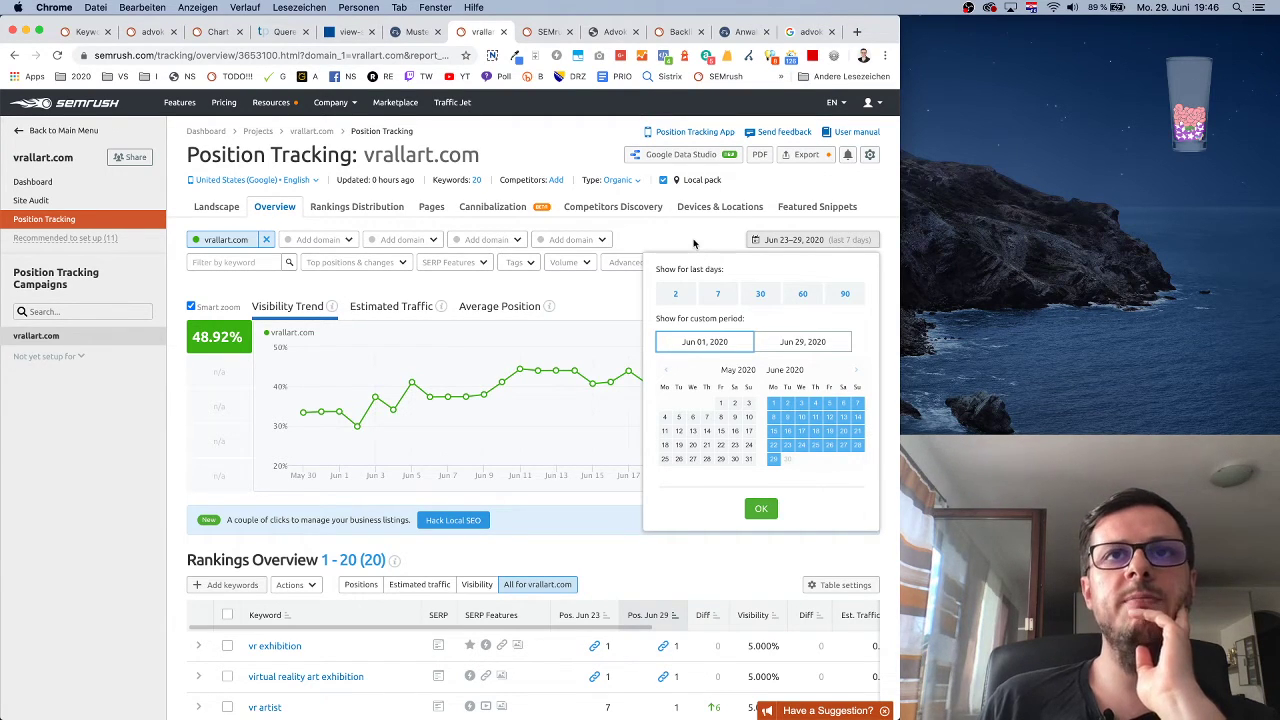
click(752, 506)
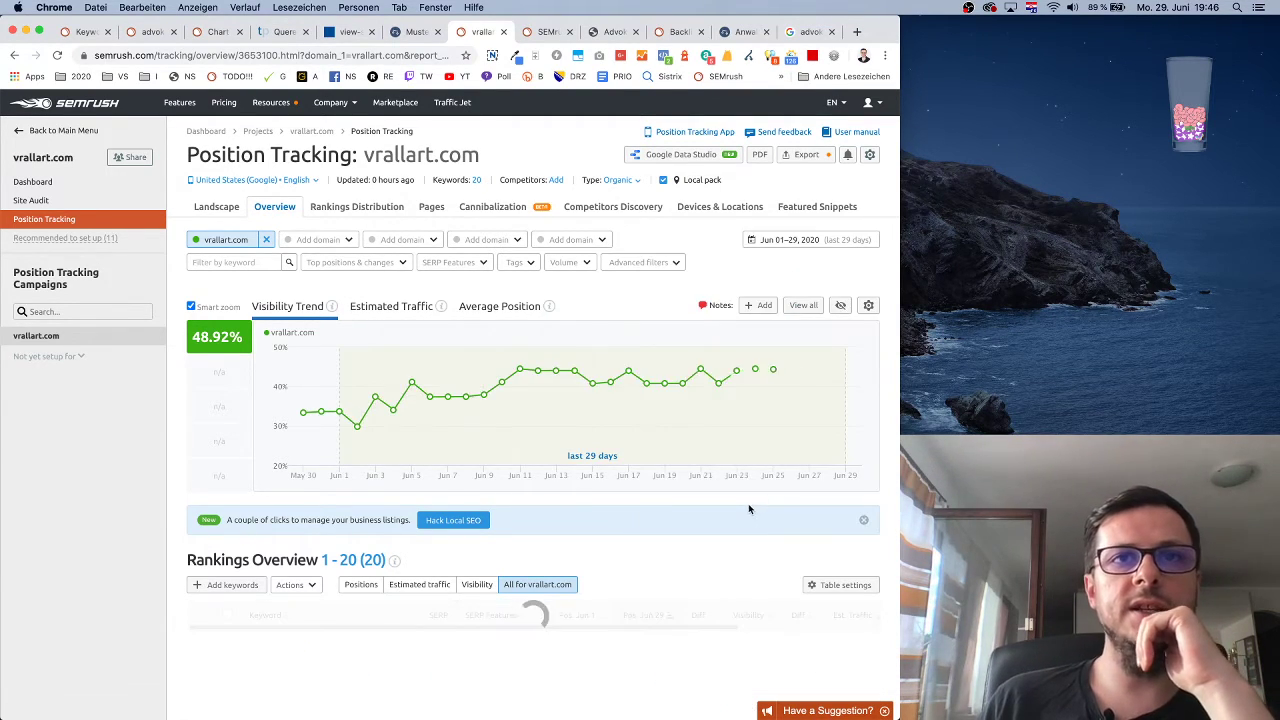
- Set the position tracking period for vrallart.com to the last 60 days
click(813, 241)
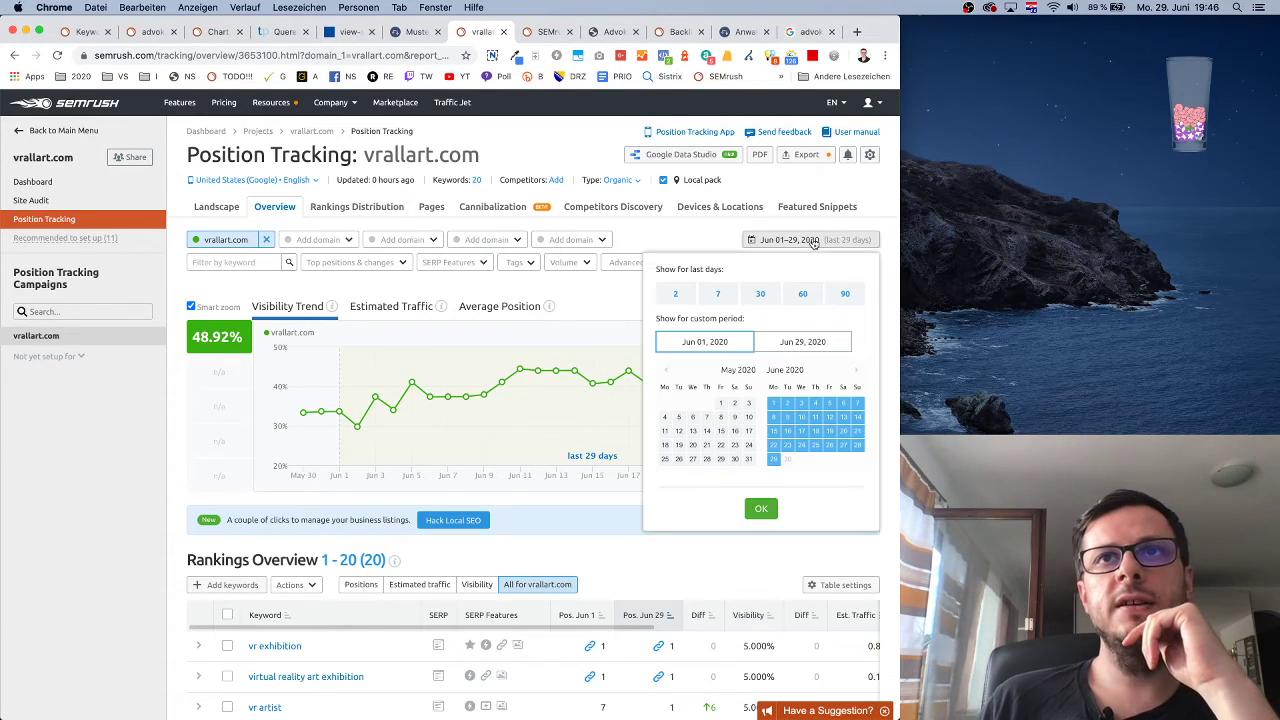
click(802, 293)
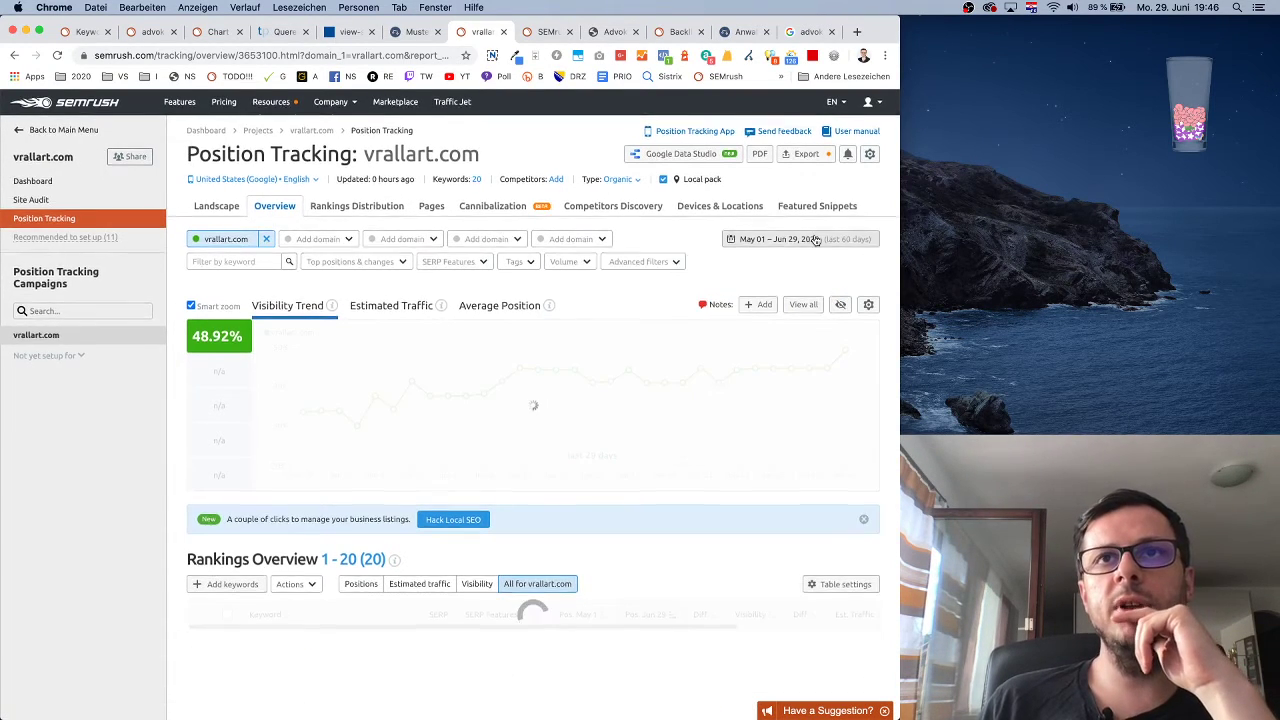
- Try to extend the position tracking period to the last 90 days
click(814, 239)
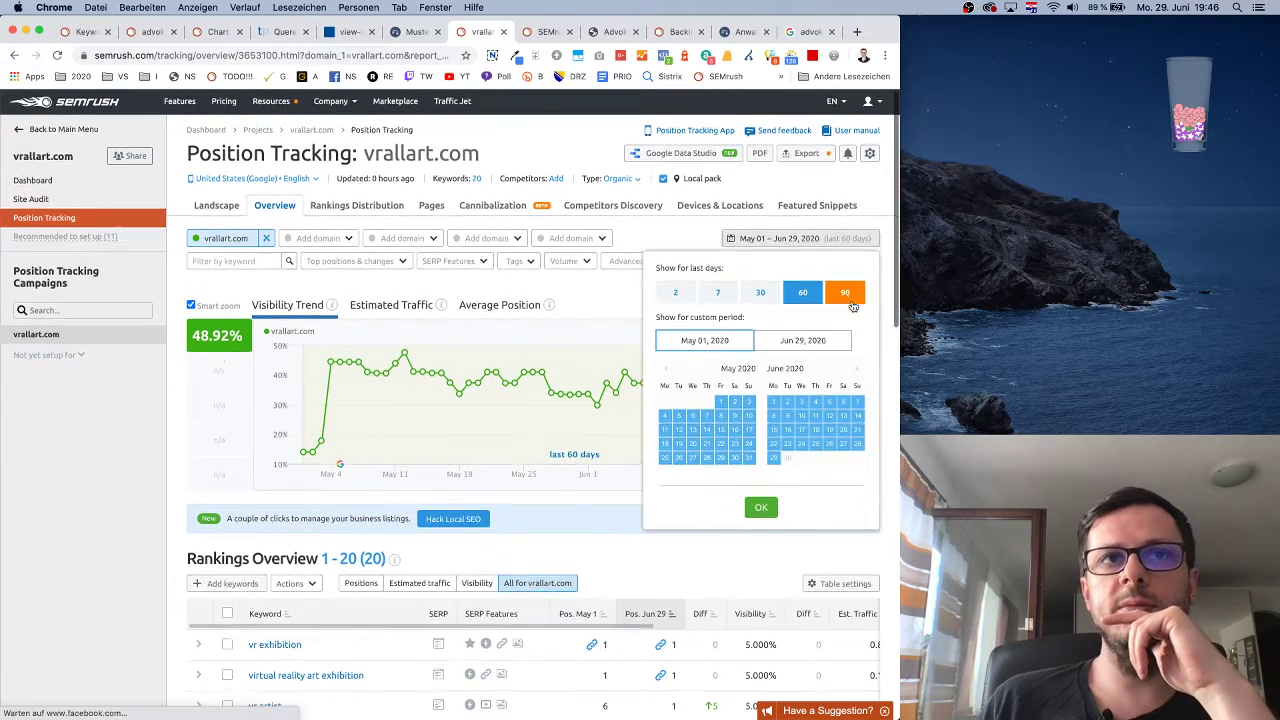
click(853, 306)
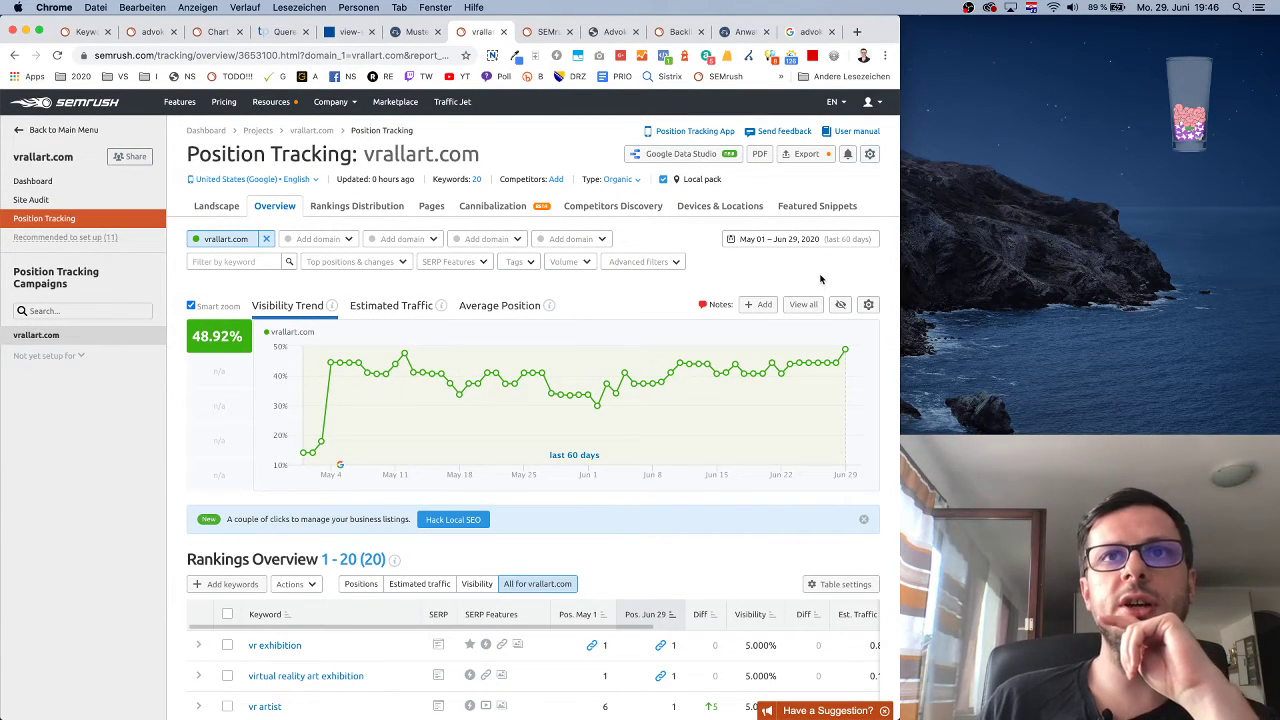
click(814, 239)
click(856, 301)
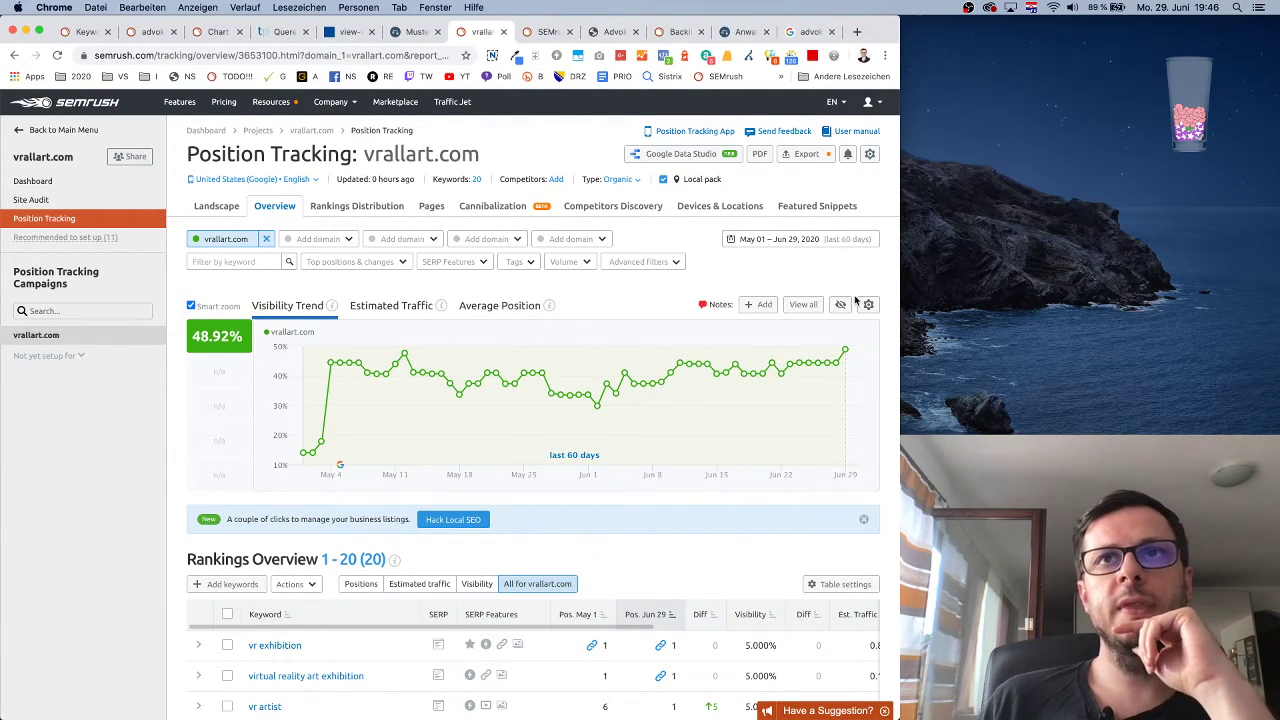
click(828, 244)
click(838, 302)
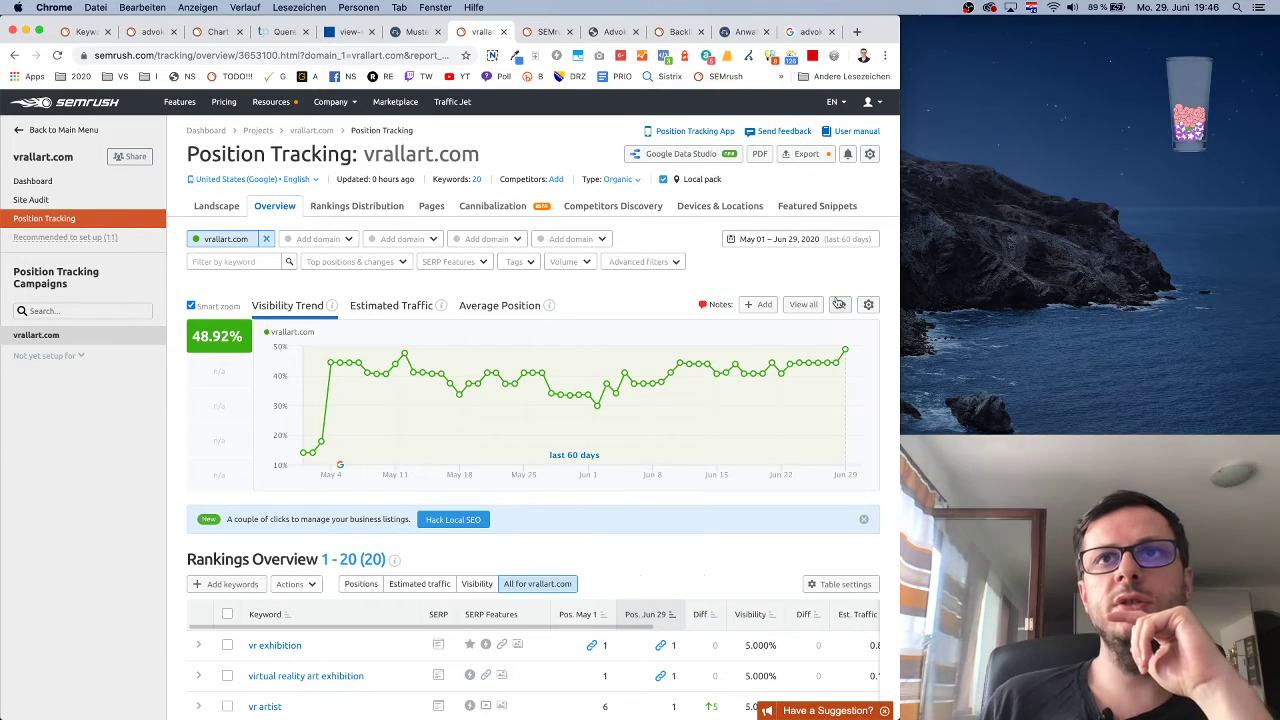
click(817, 241)
click(840, 298)
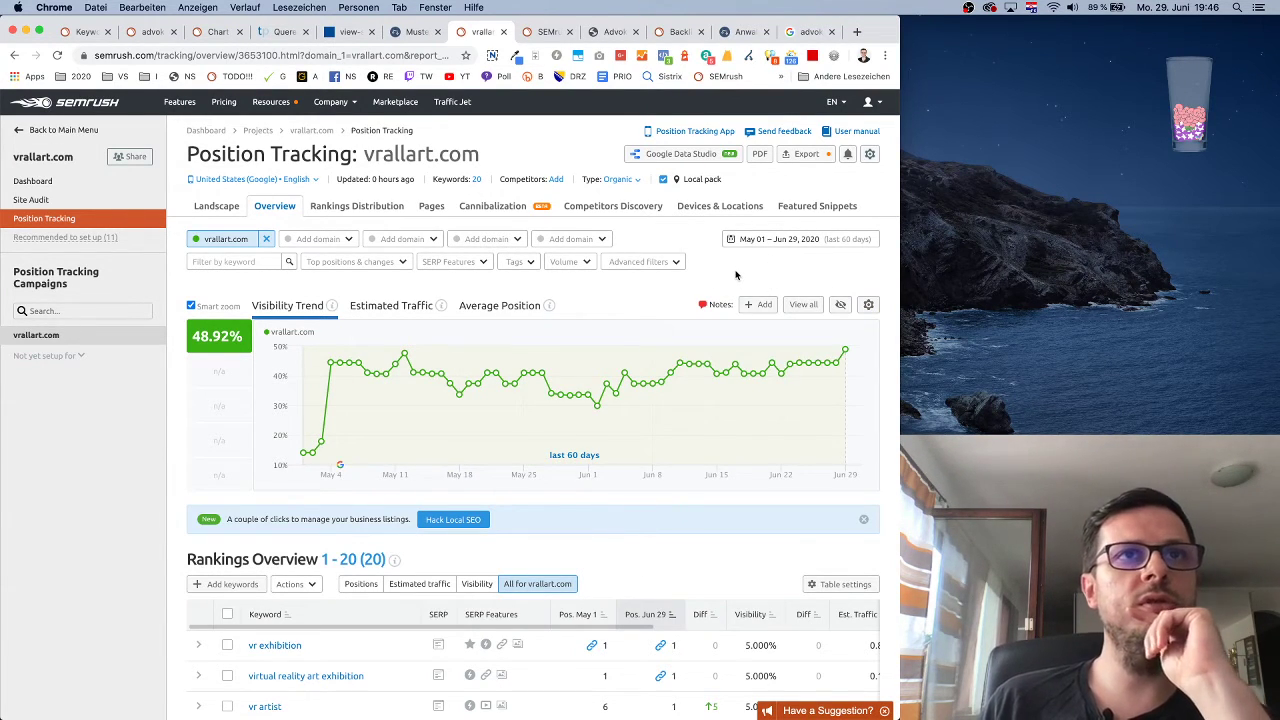
- Examine the vrallart.com visibility trend and keyword position changes over the 60-day period
scroll(735, 275, down, 1)
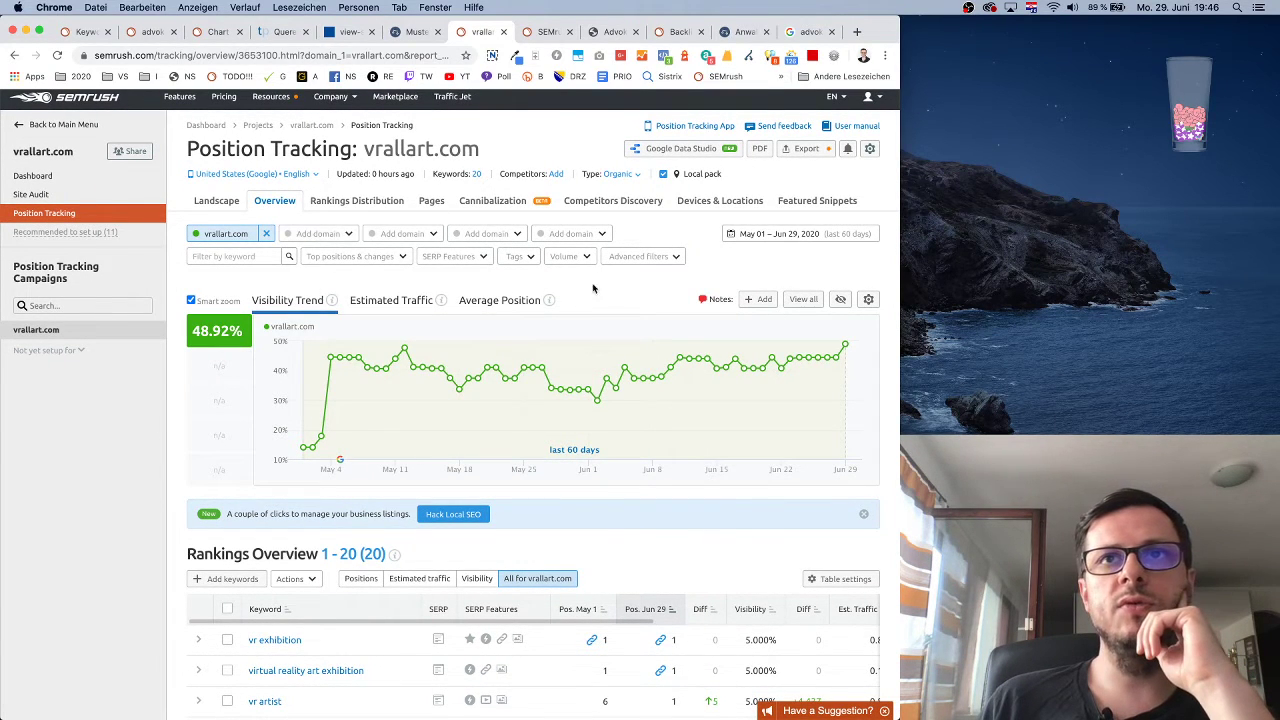
scroll(683, 289, down, 5)
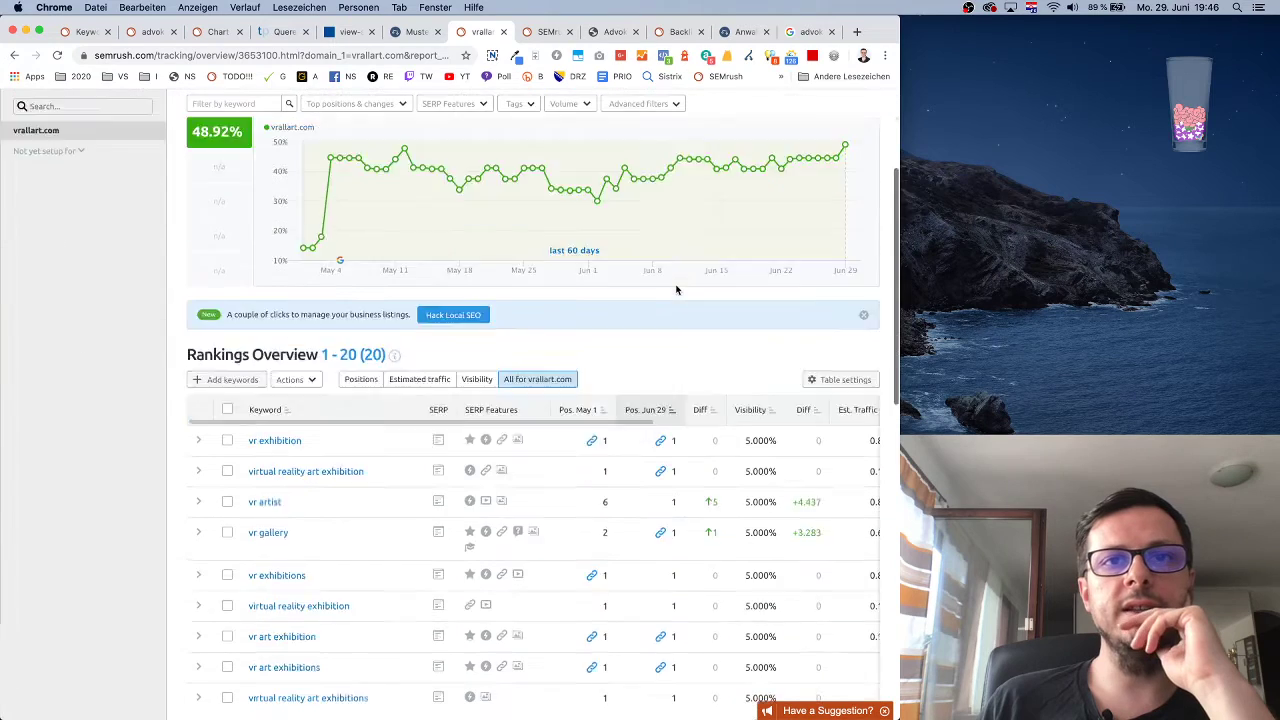
scroll(676, 284, up, 5)
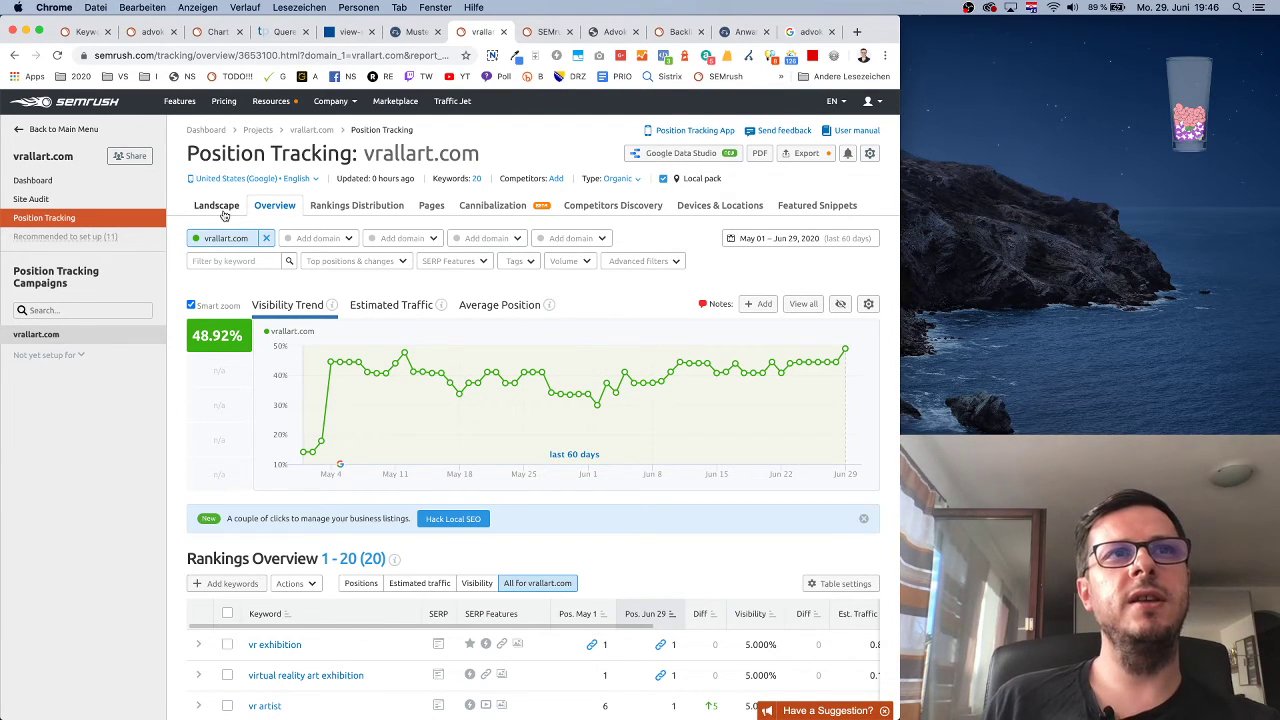
- Look through the top positions filter and the advanced include/exclude keyword filters of the tracking overview without applying any
click(382, 265)
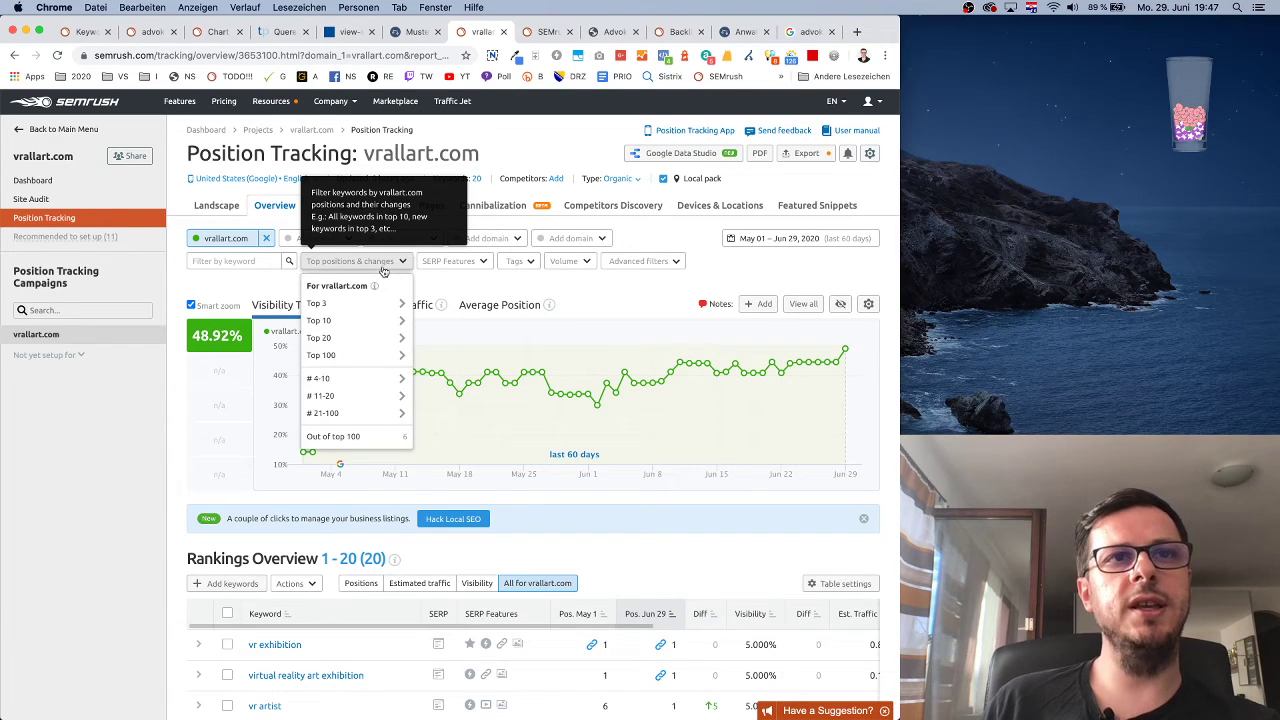
click(632, 262)
click(387, 322)
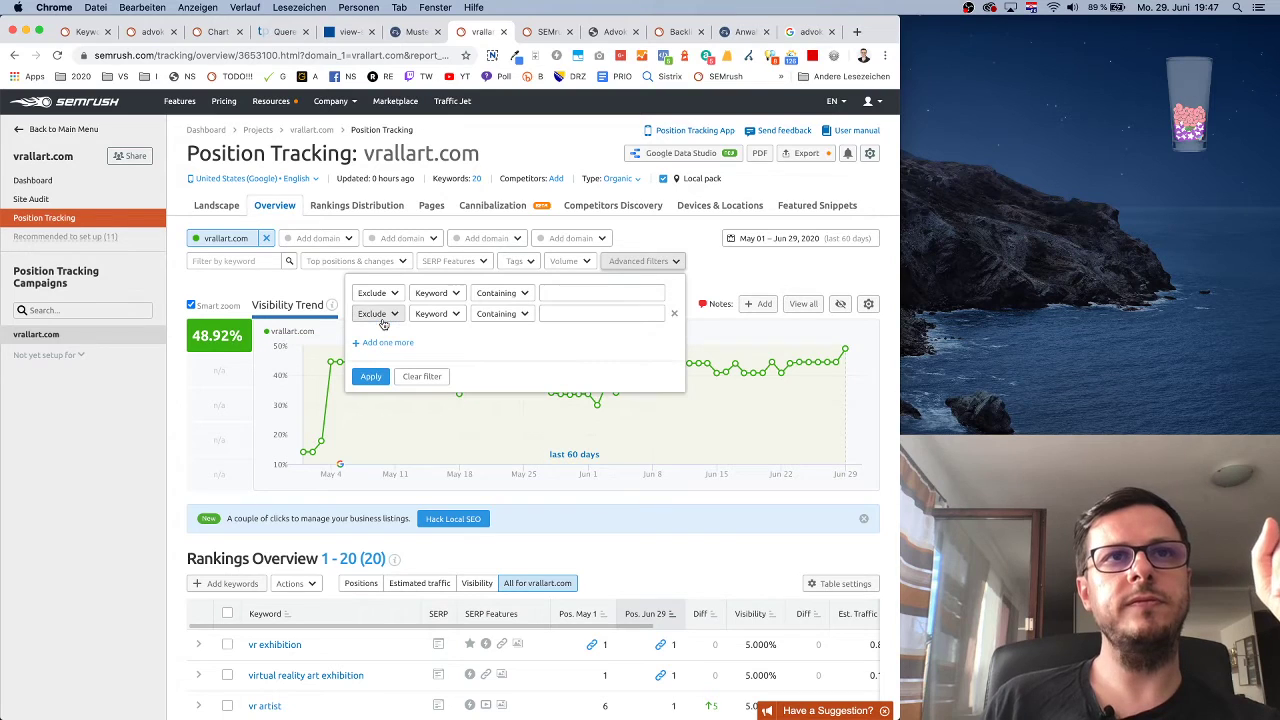
click(385, 293)
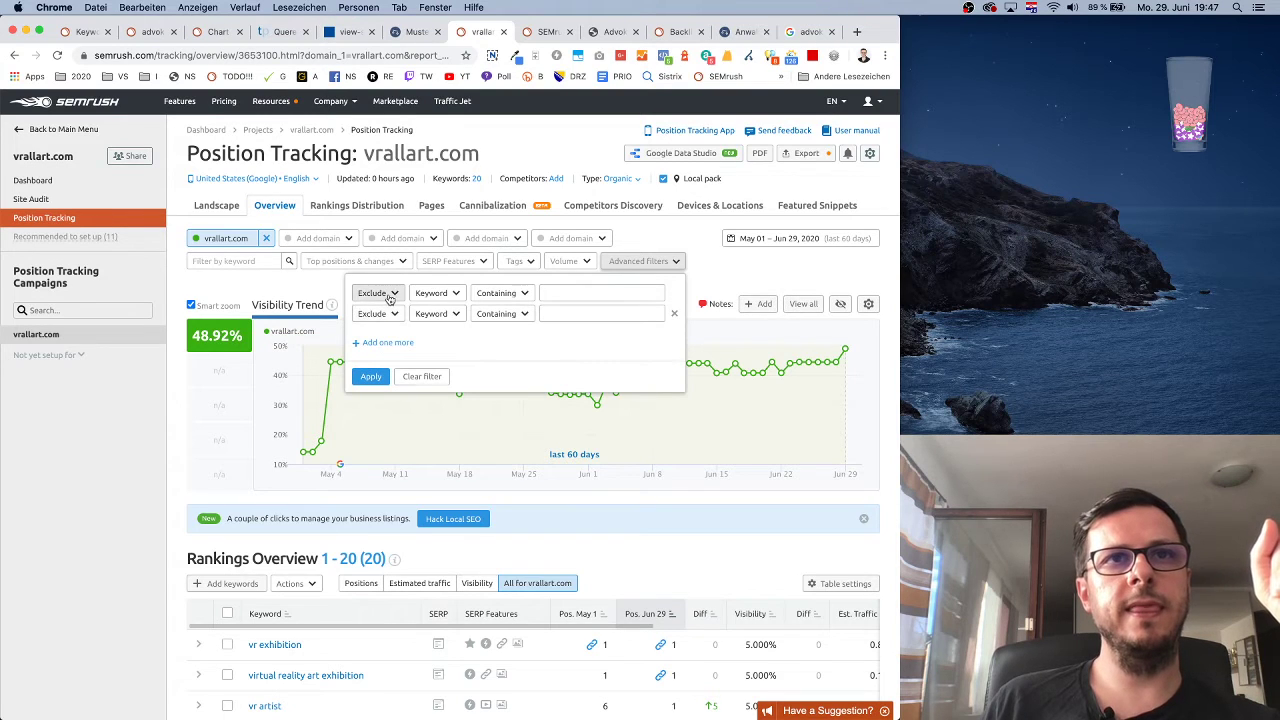
click(740, 270)
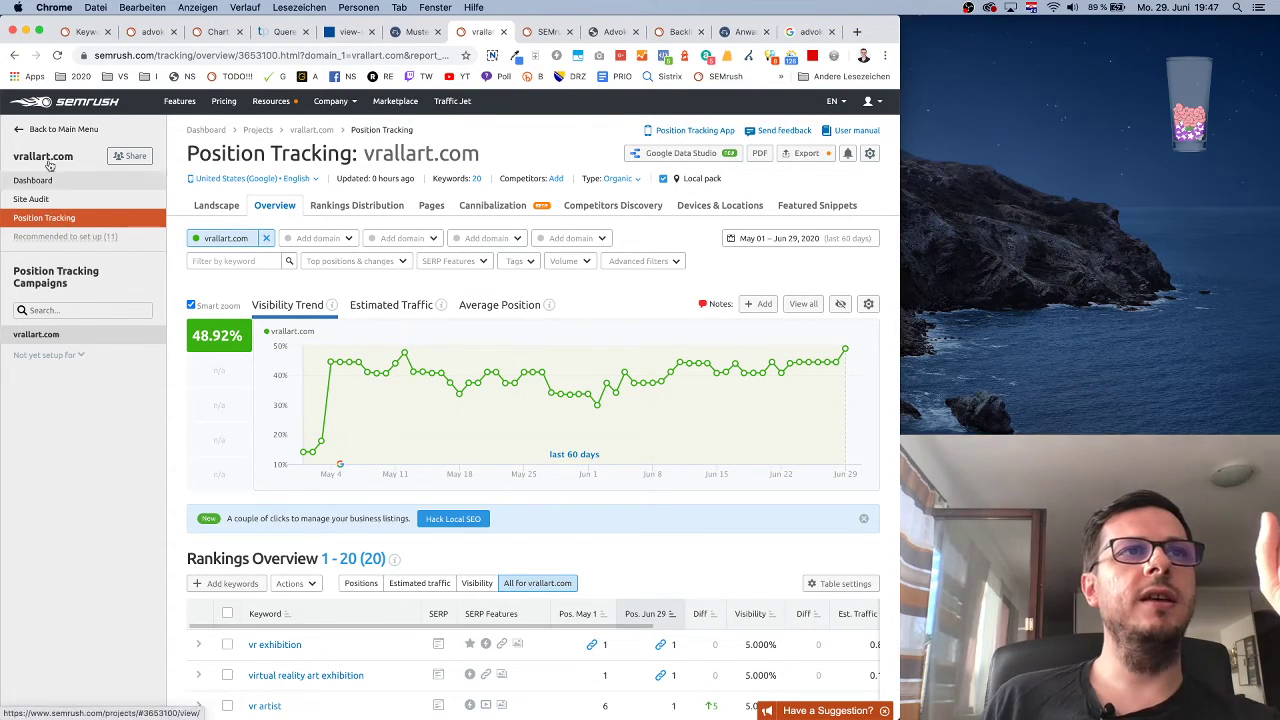
click(21, 131)
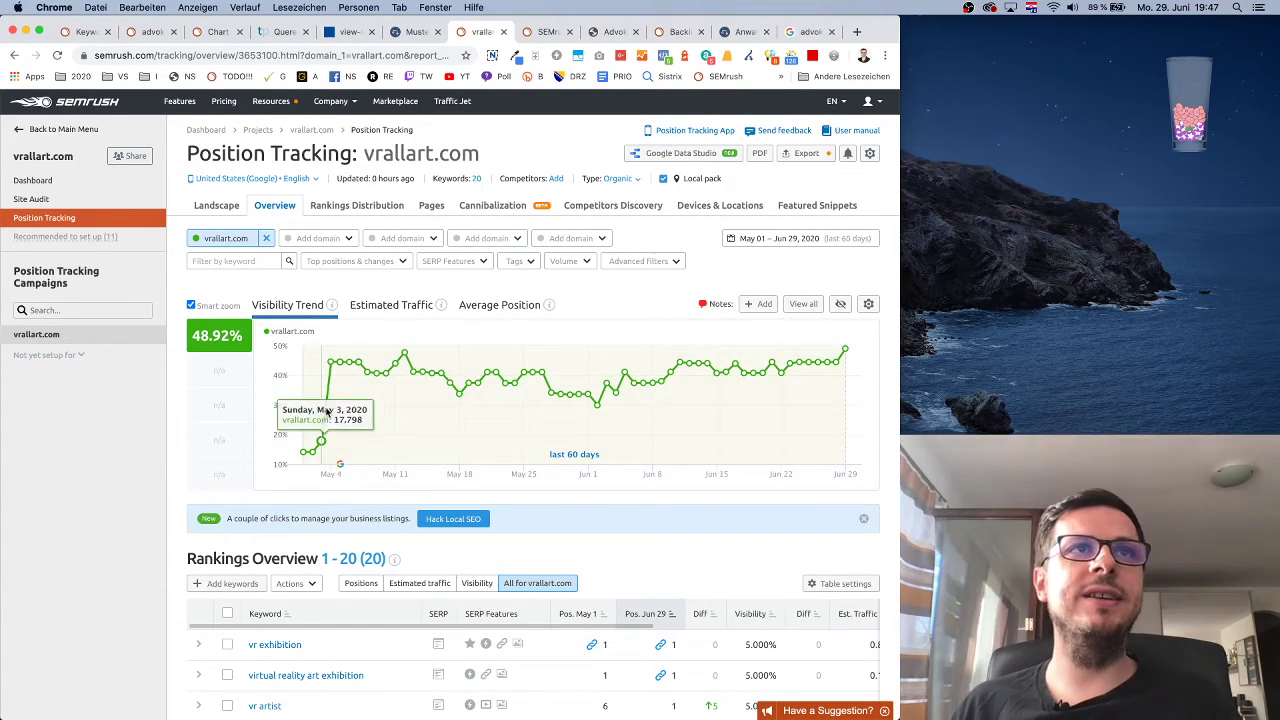
- Return to the Keyword Overview for advokati.ba and review its local and global search volume
click(95, 33)
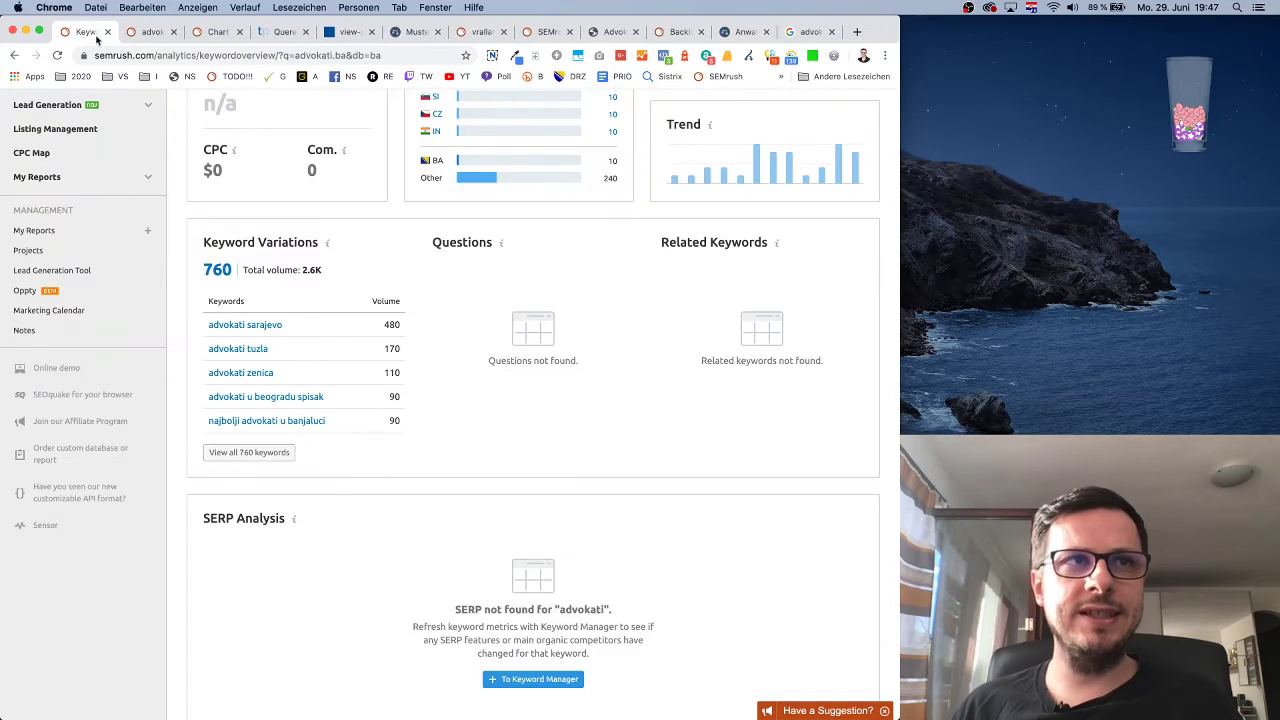
scroll(120, 285, up, 5)
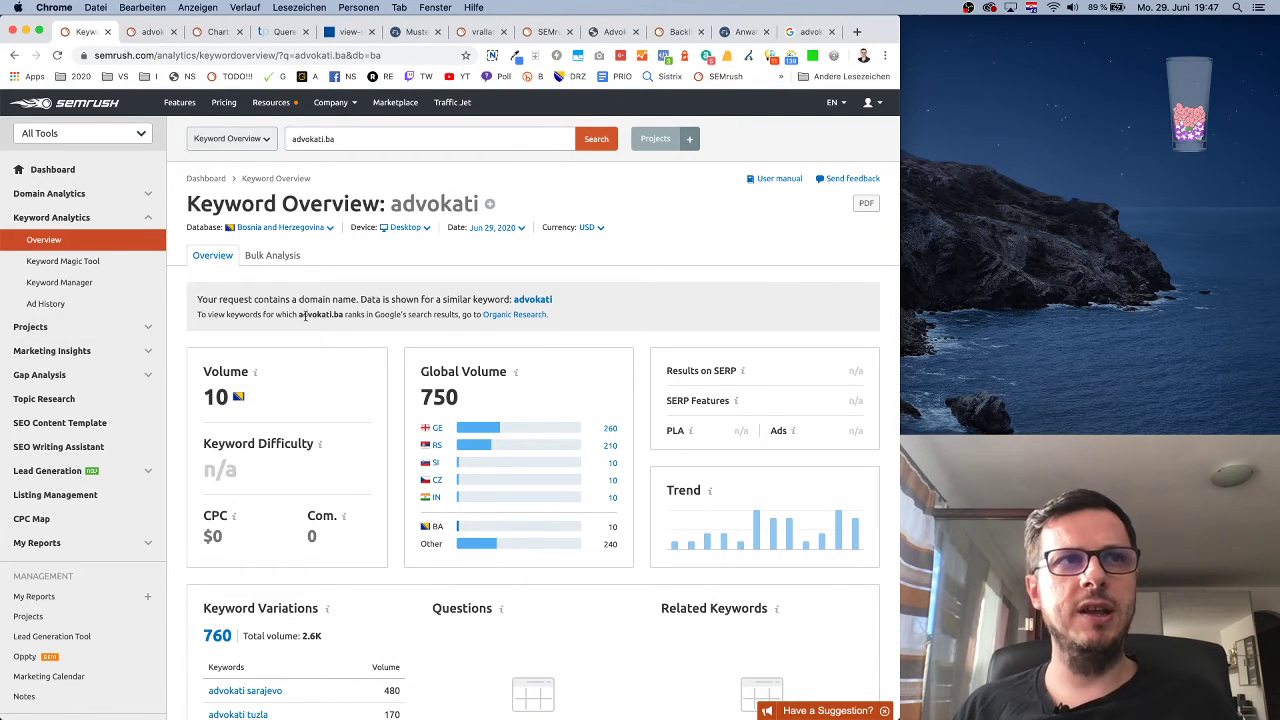
scroll(307, 320, down, 1)
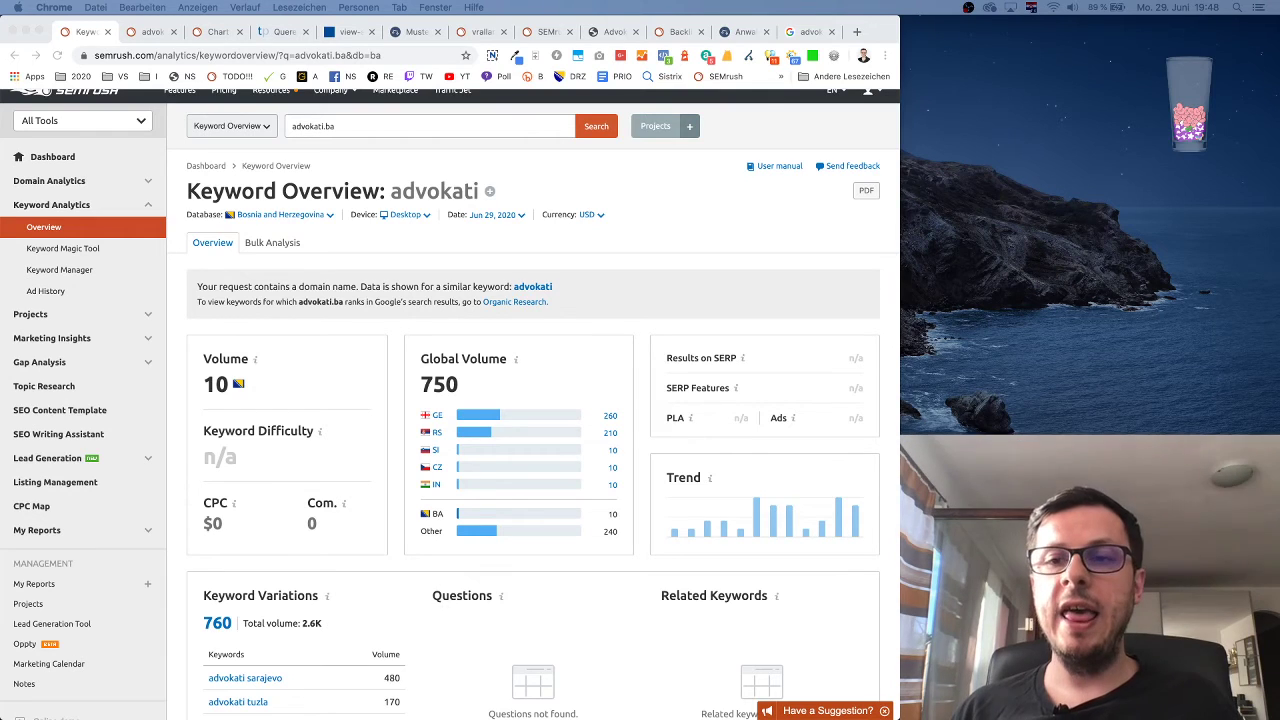
- Open the website nedimsabic.com in a new browser tab
click(858, 33)
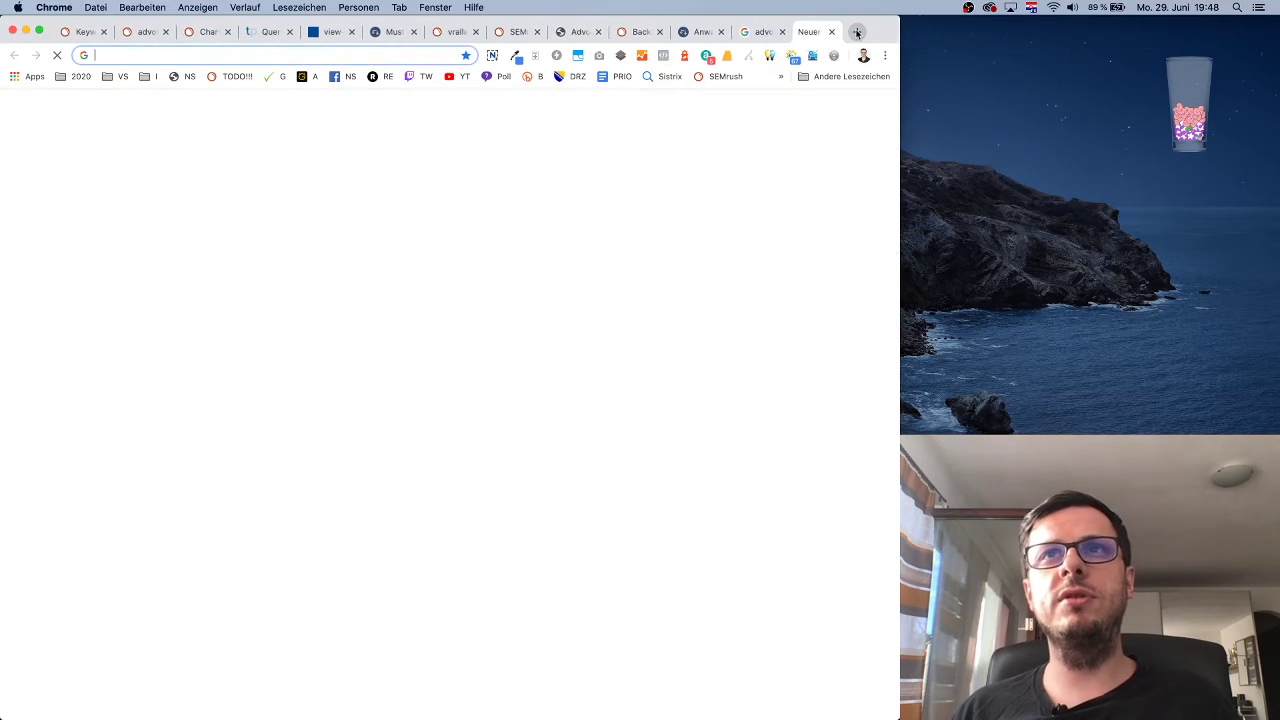
text(www.nedimd)
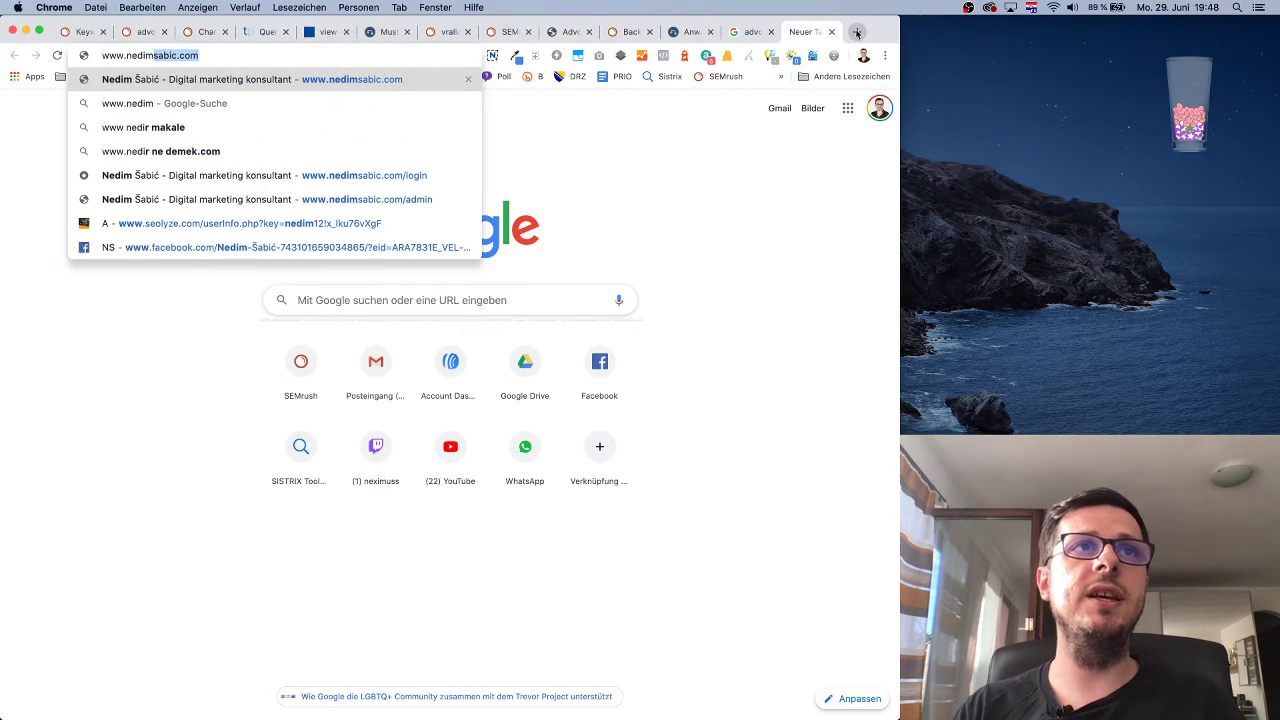
key(BackSpace)
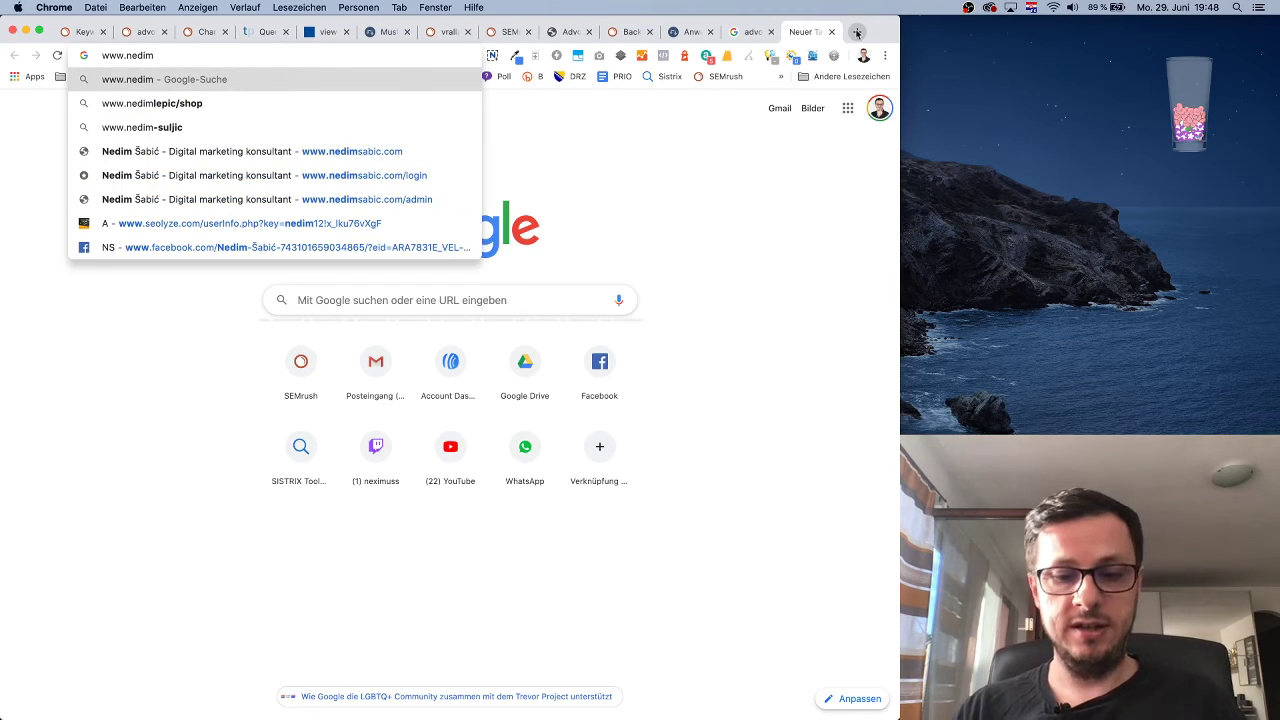
text(sabic.com)
key(Return)
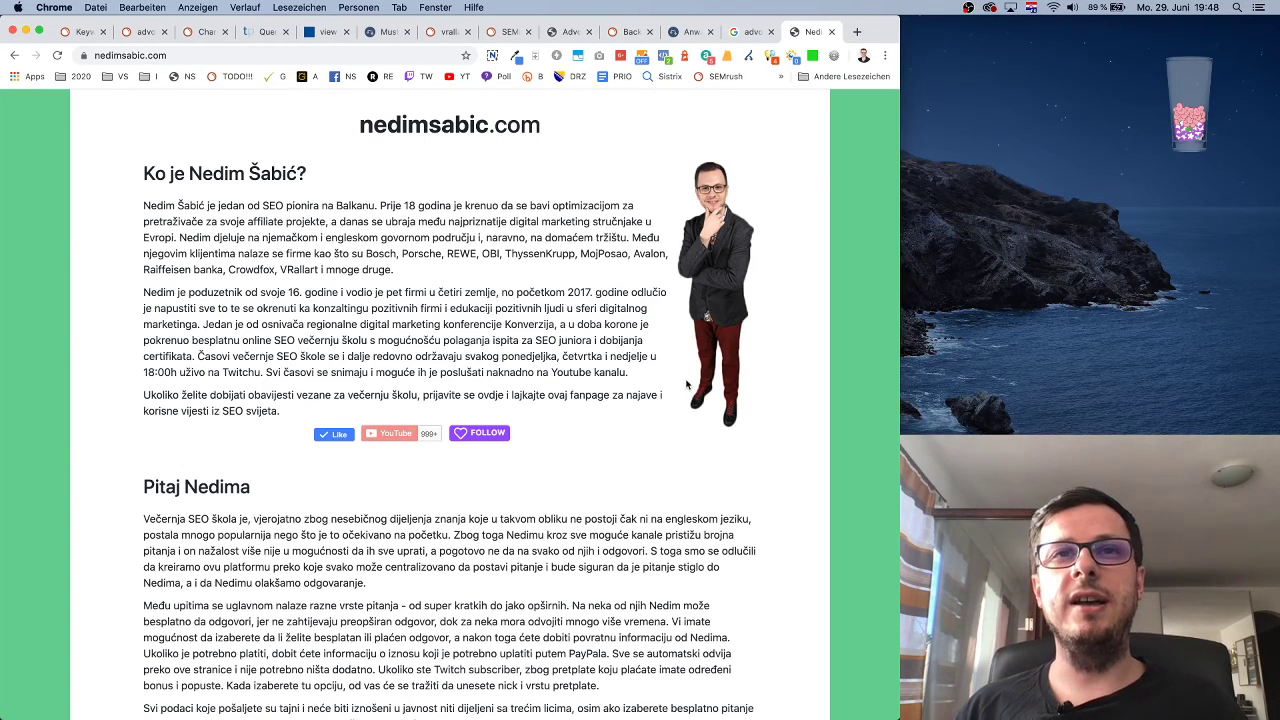
- Select the question type "Subscriber pitanje" in the site's question form and activate its Twitch nickname field
scroll(684, 394, down, 10)
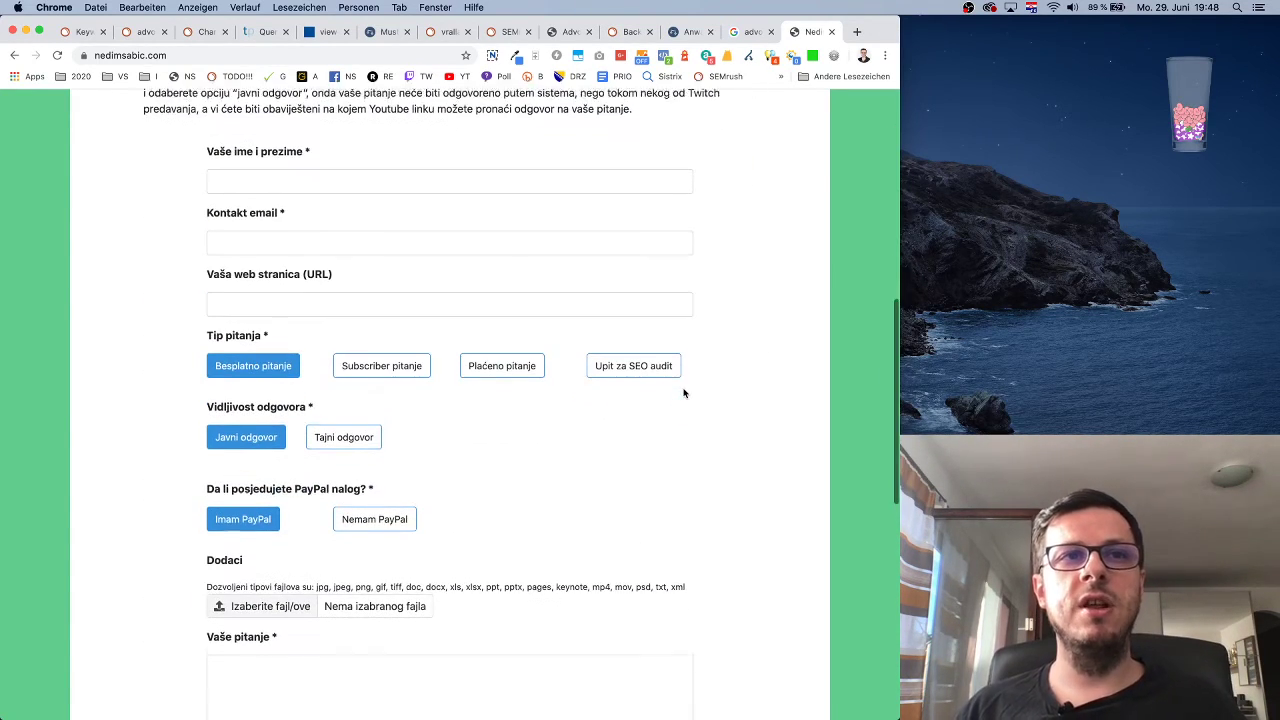
scroll(438, 303, down, 1)
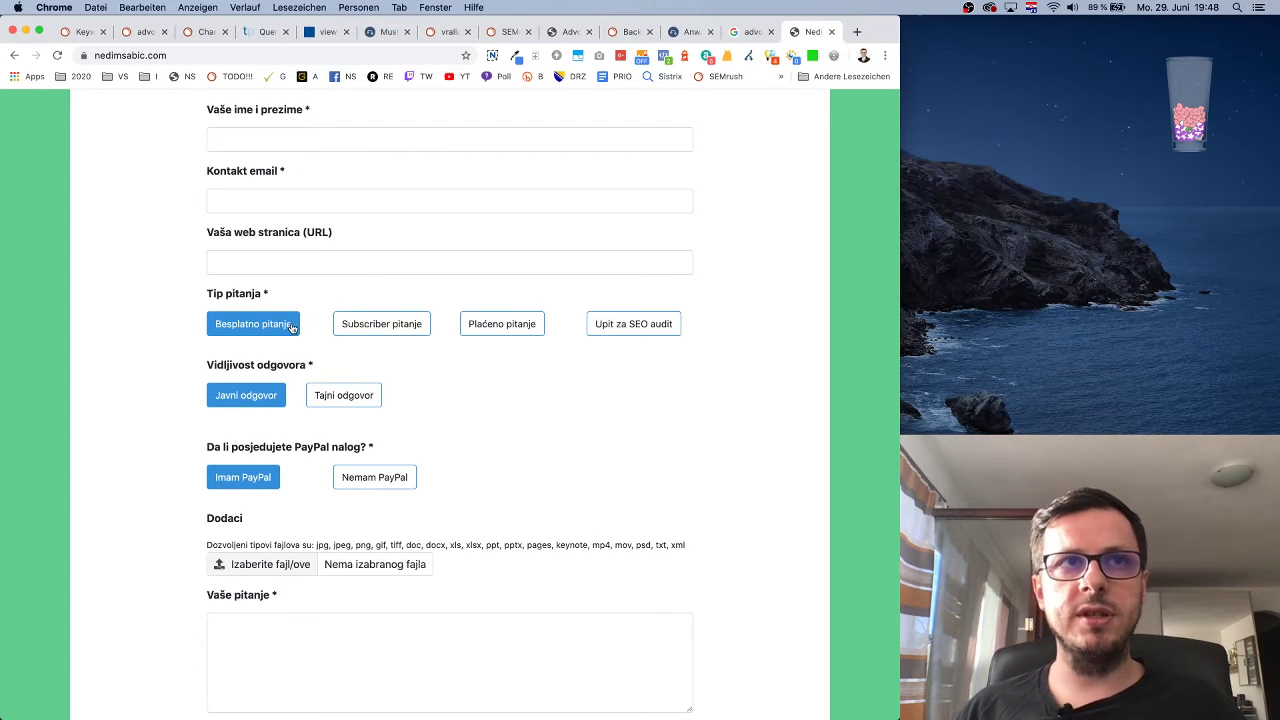
click(388, 326)
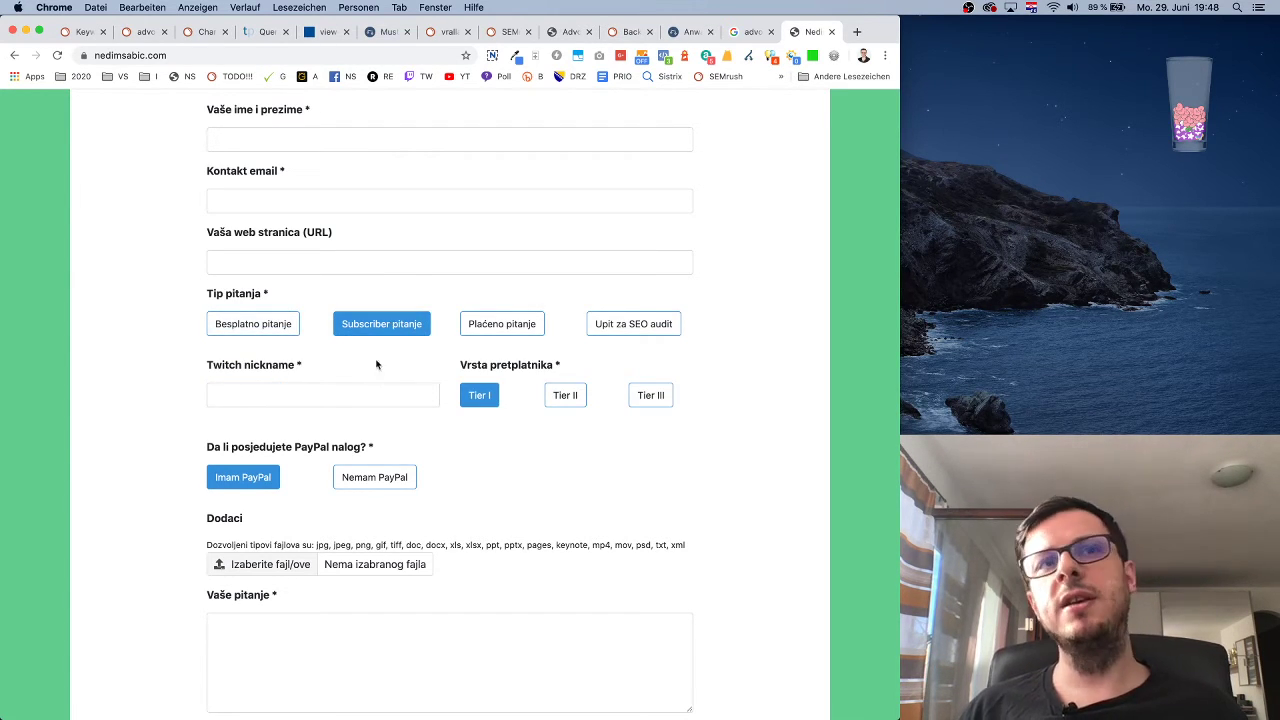
click(363, 395)
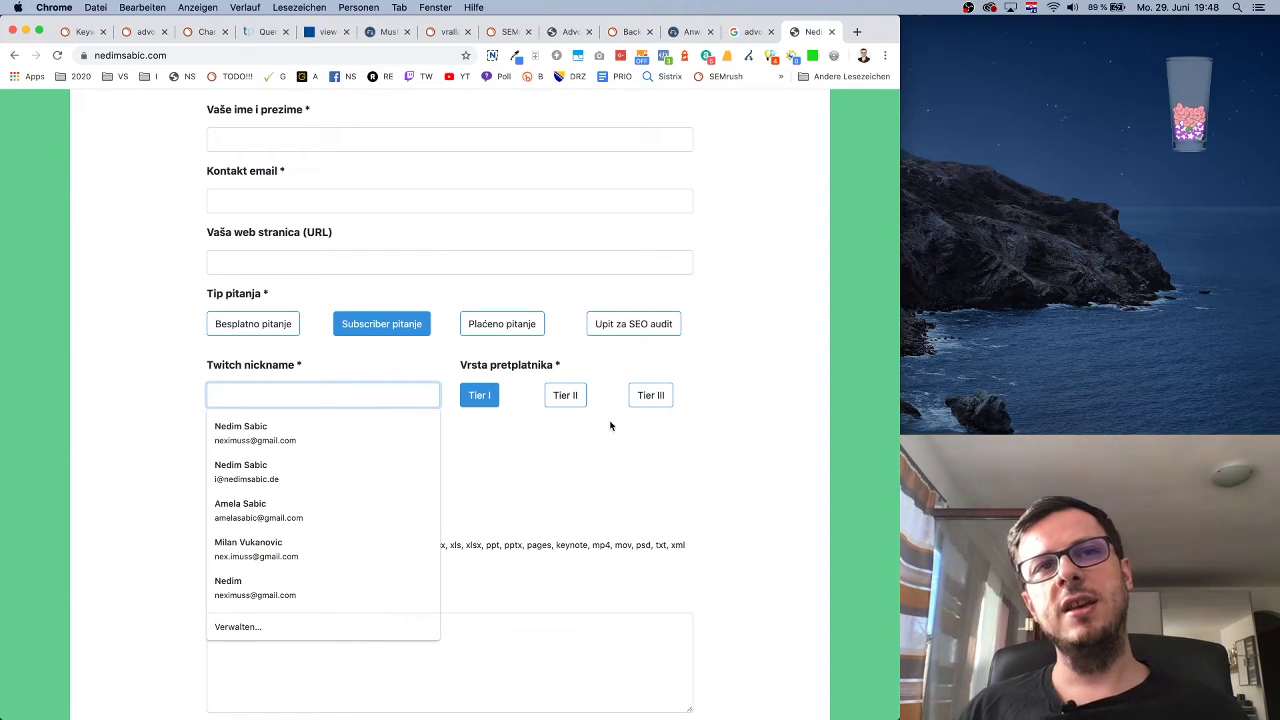
- Dismiss the Twitch nickname suggestions and change the question type to "Besplatno pitanje"
click(741, 380)
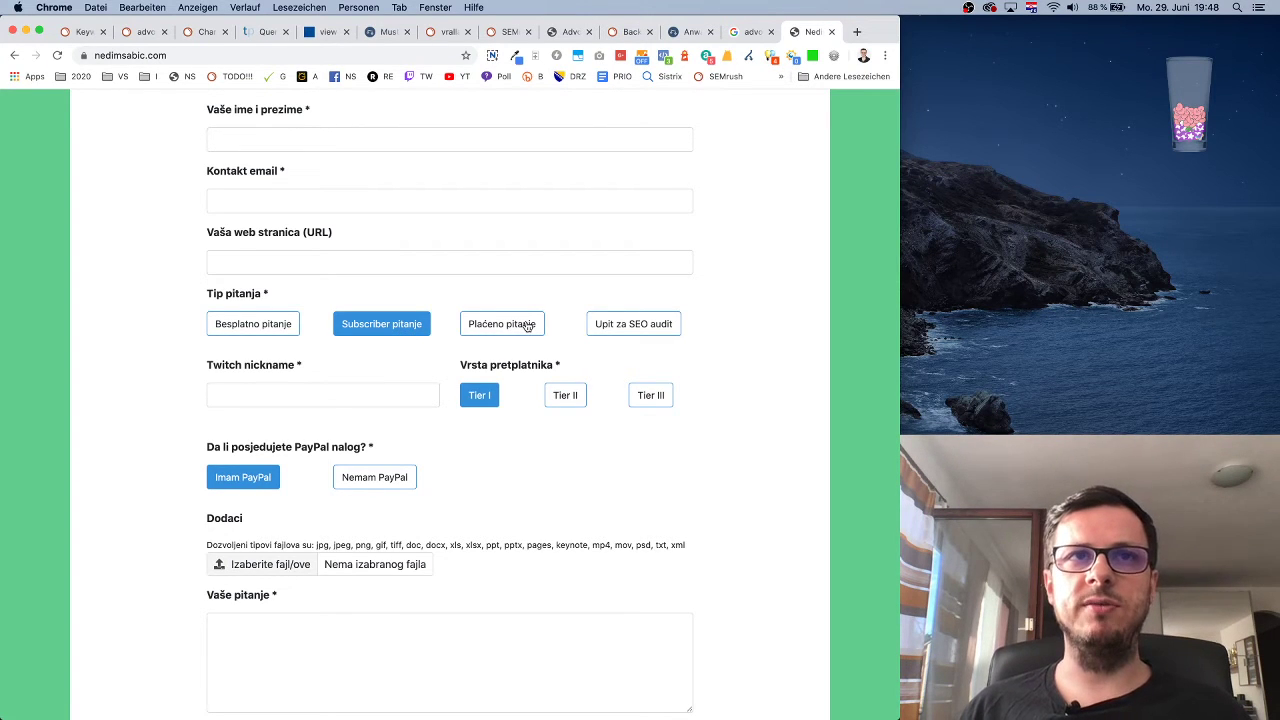
click(271, 331)
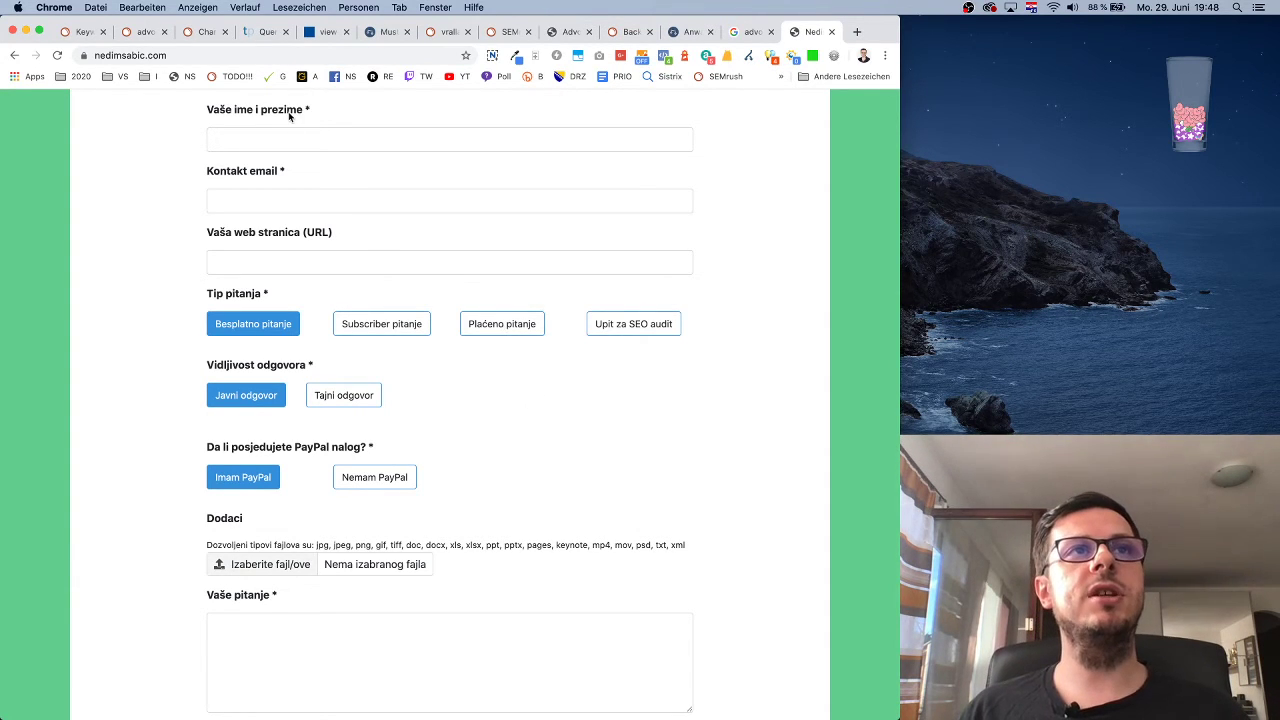
- Return to the SEMrush Keyword Overview browser tab and go to the SEMrush Dashboard
click(198, 33)
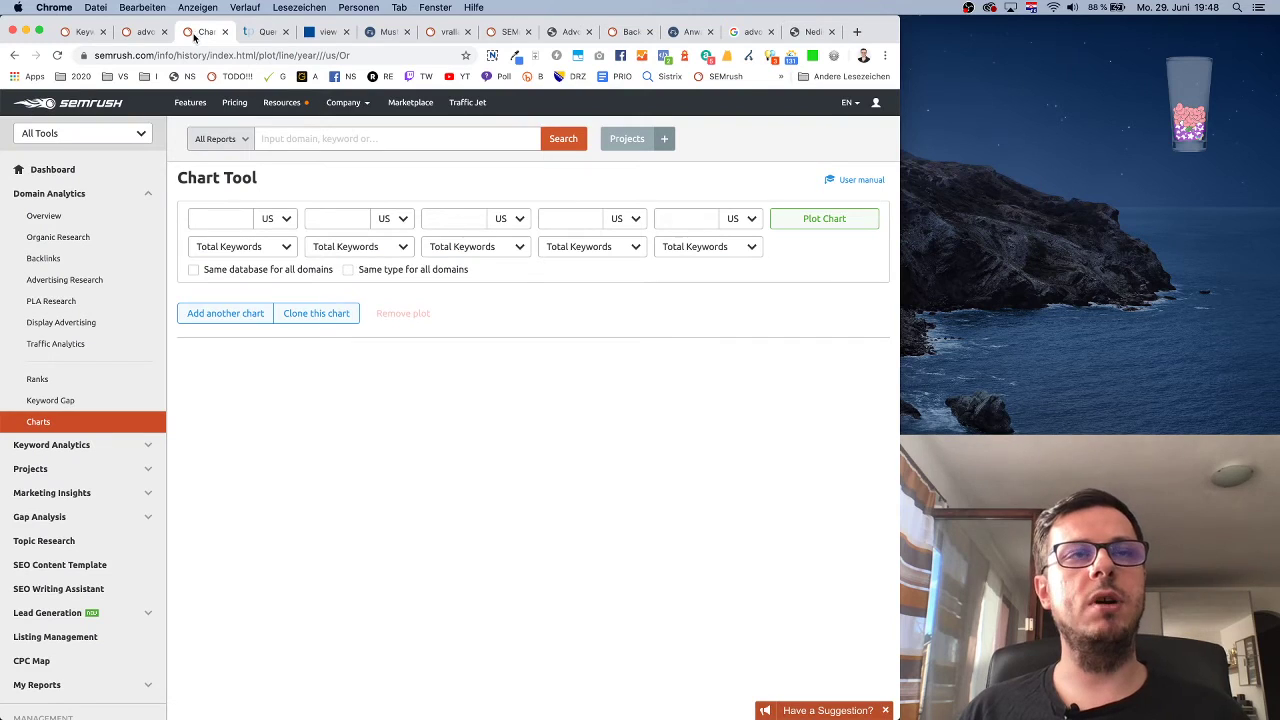
click(85, 32)
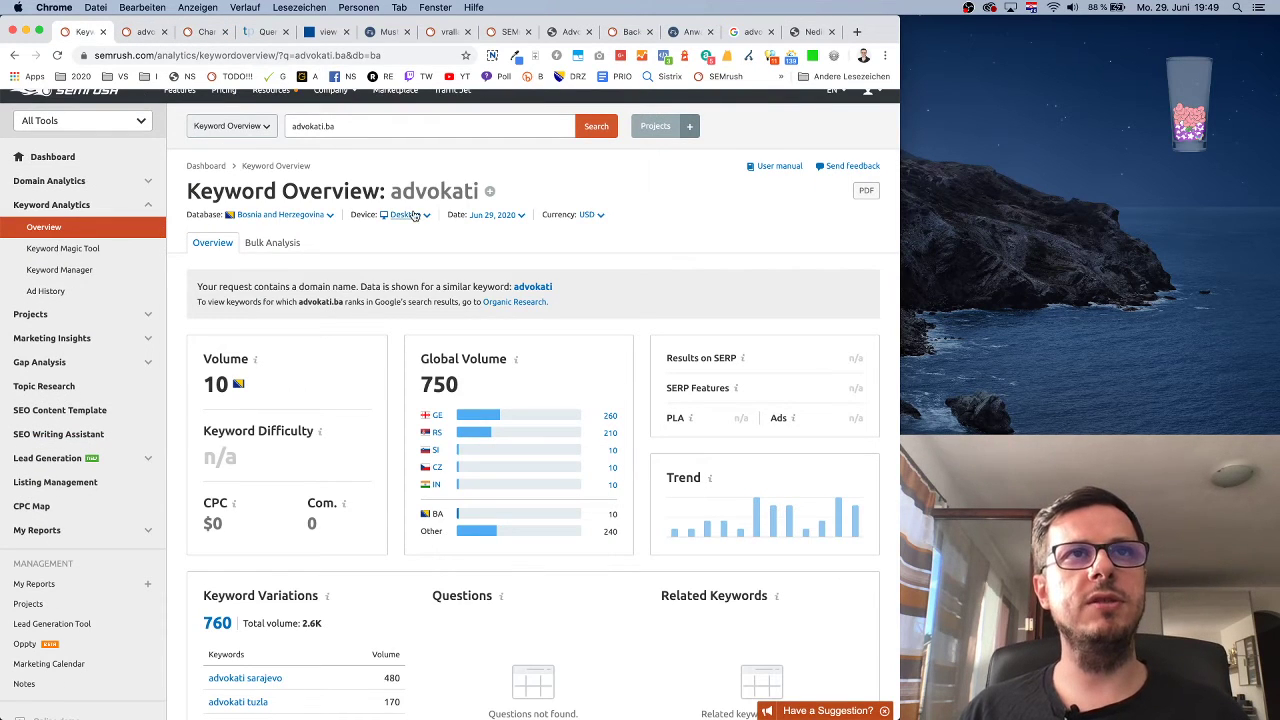
scroll(406, 168, up, 1)
key(super+r)
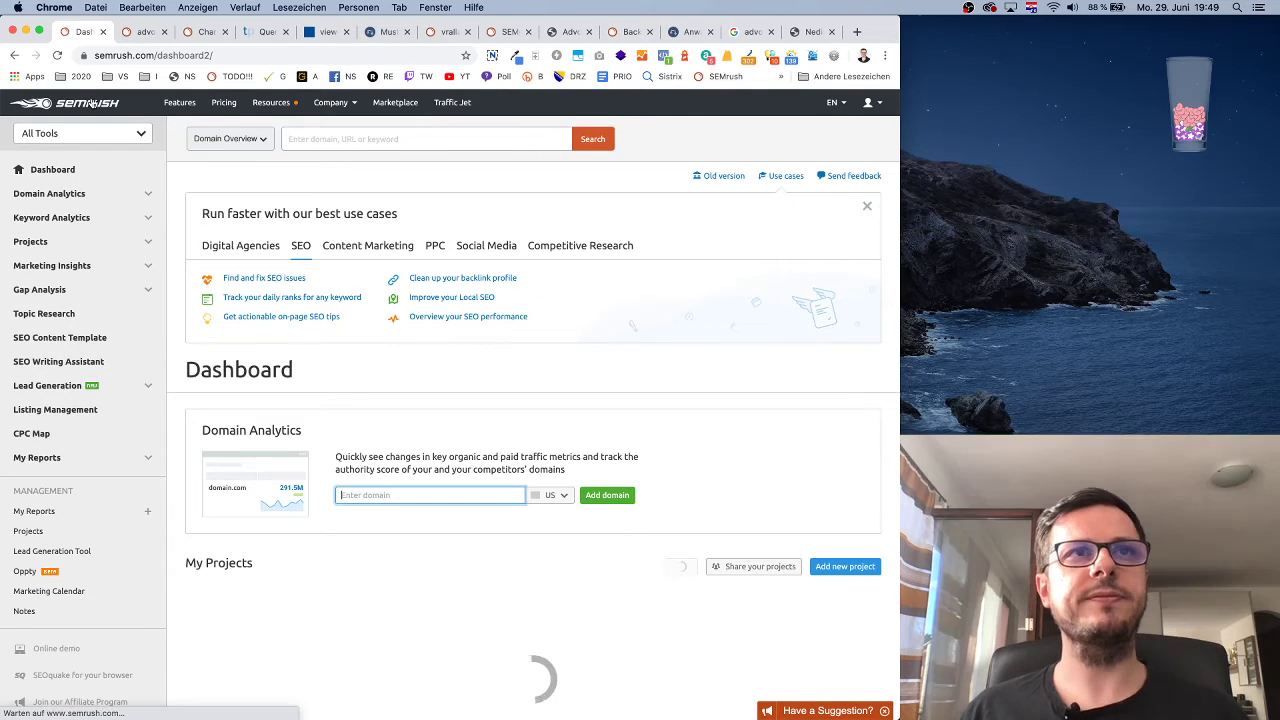
- Open Google Translate in a new browser tab and enter the German word "anwalt"
click(855, 32)
text(trans)
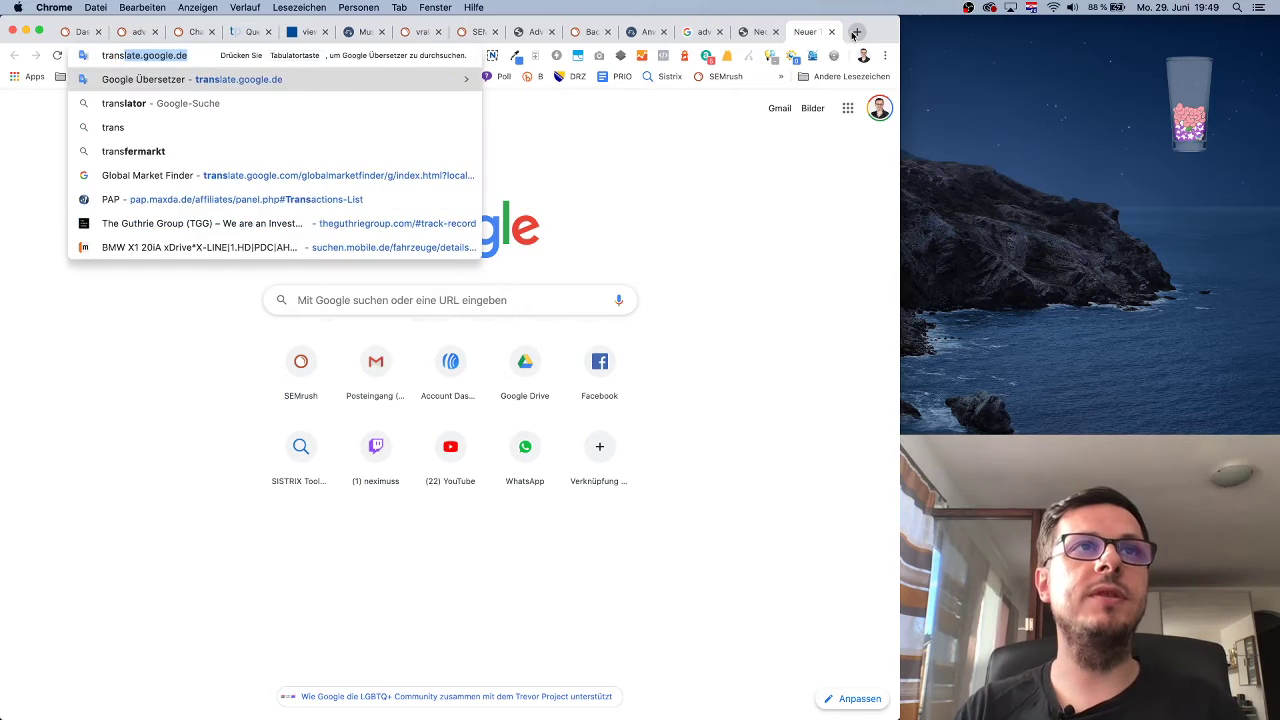
key(Return)
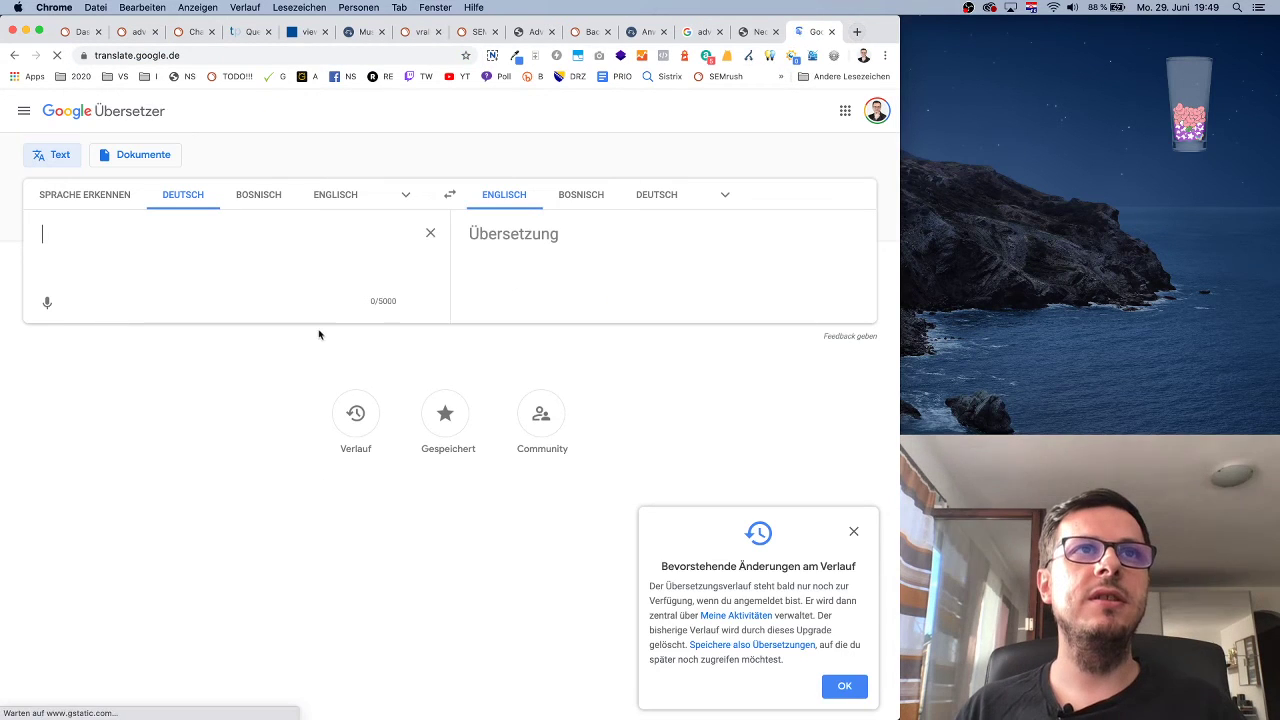
text(anwalt)
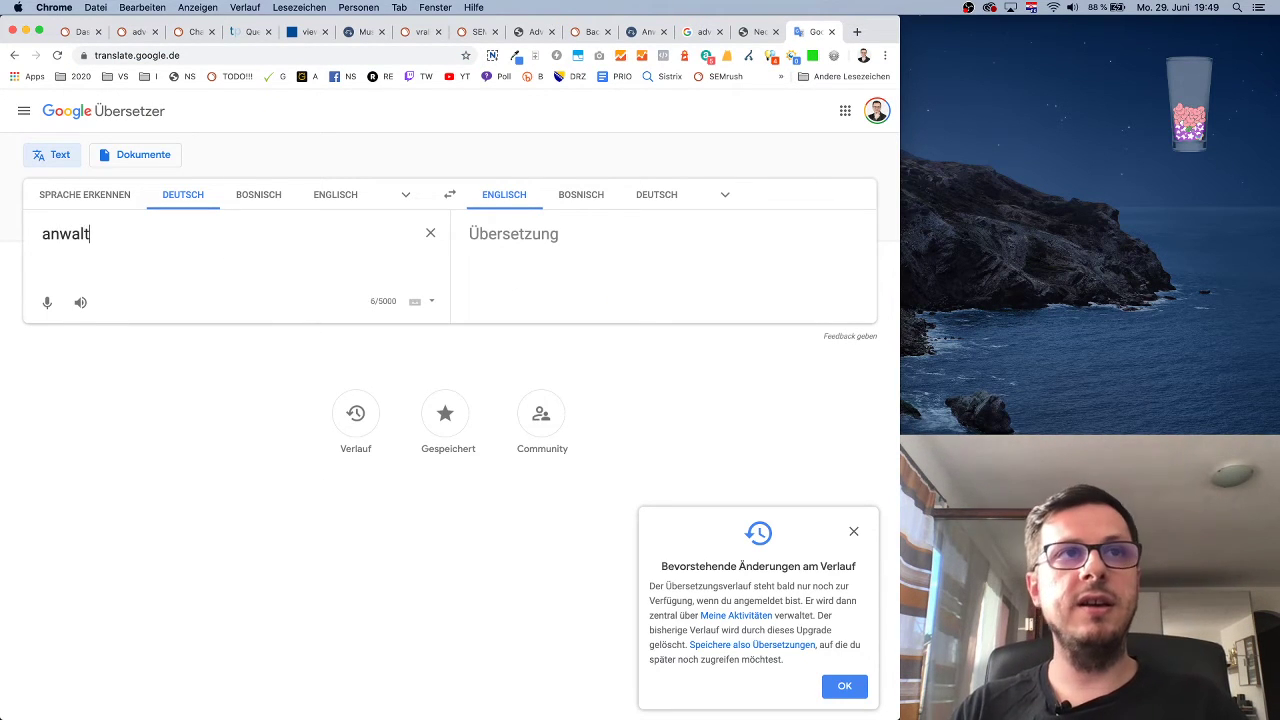
- Dismiss the translation history notice and set the target language to Vietnamese
click(727, 194)
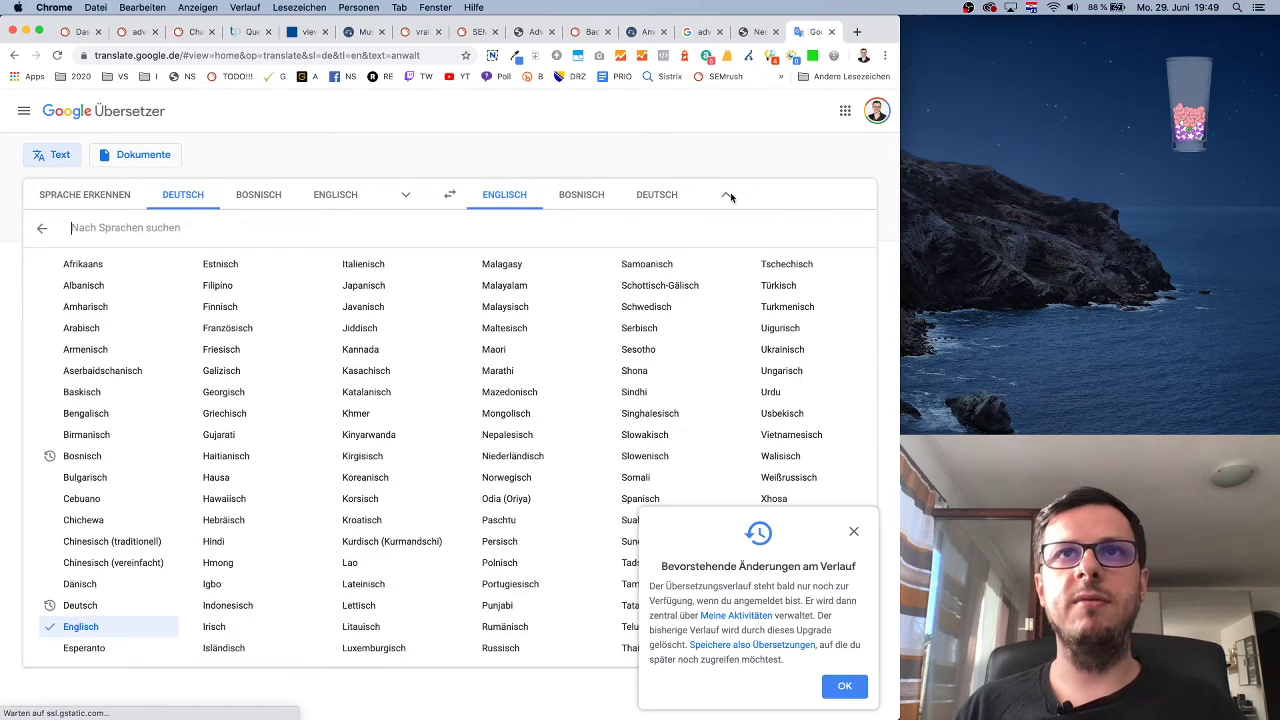
click(855, 532)
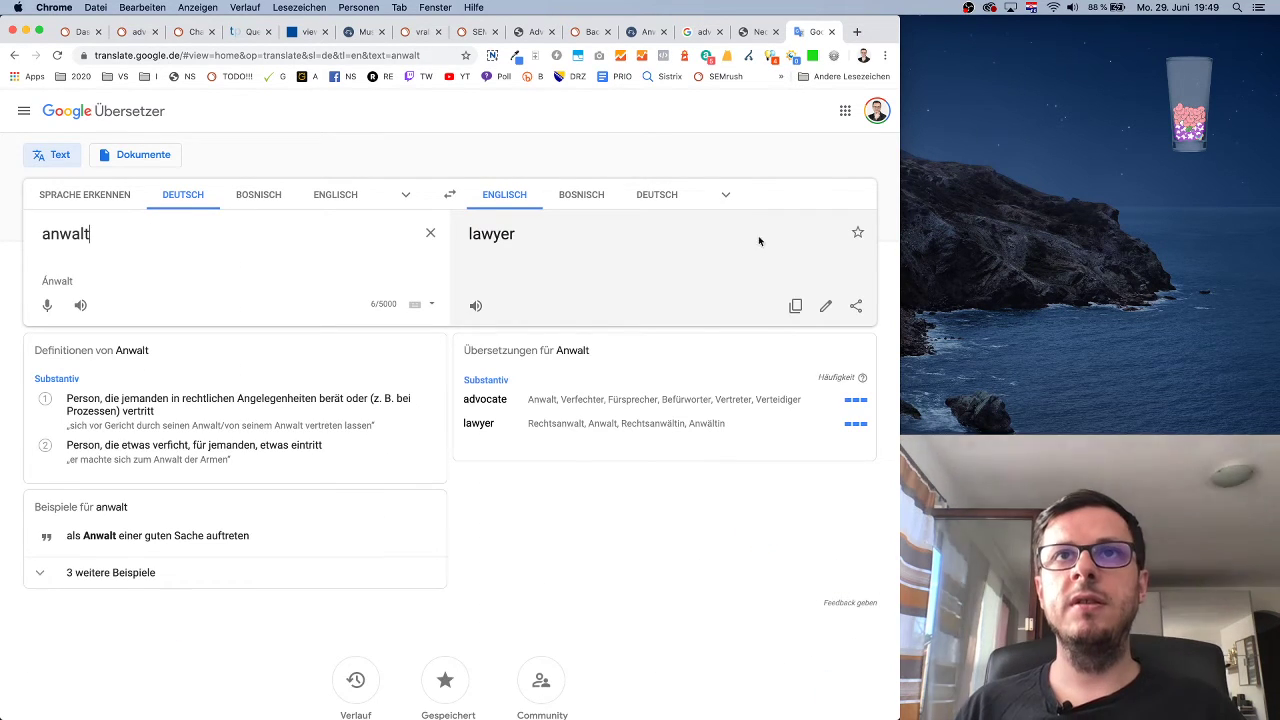
click(728, 195)
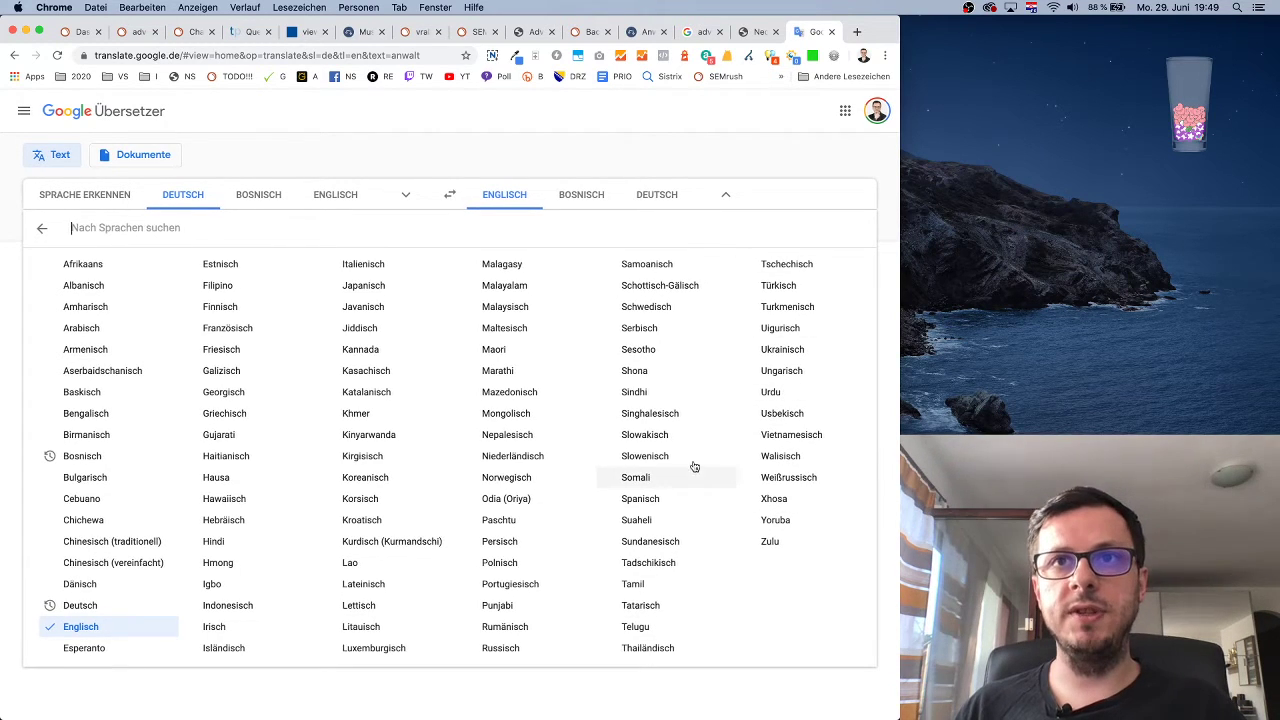
click(785, 438)
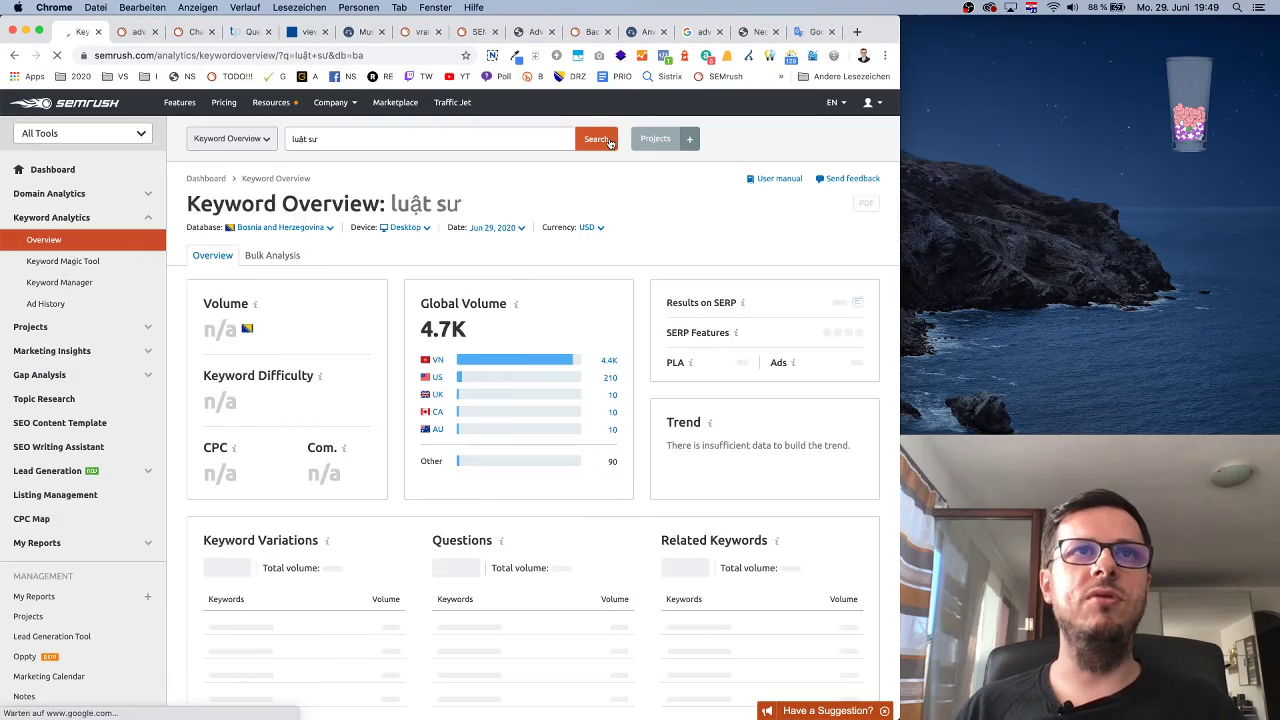
- Switch the Keyword Overview for "luật sư" to the Vietnam database and review its volume, difficulty, keyword variations and related keywords
click(604, 360)
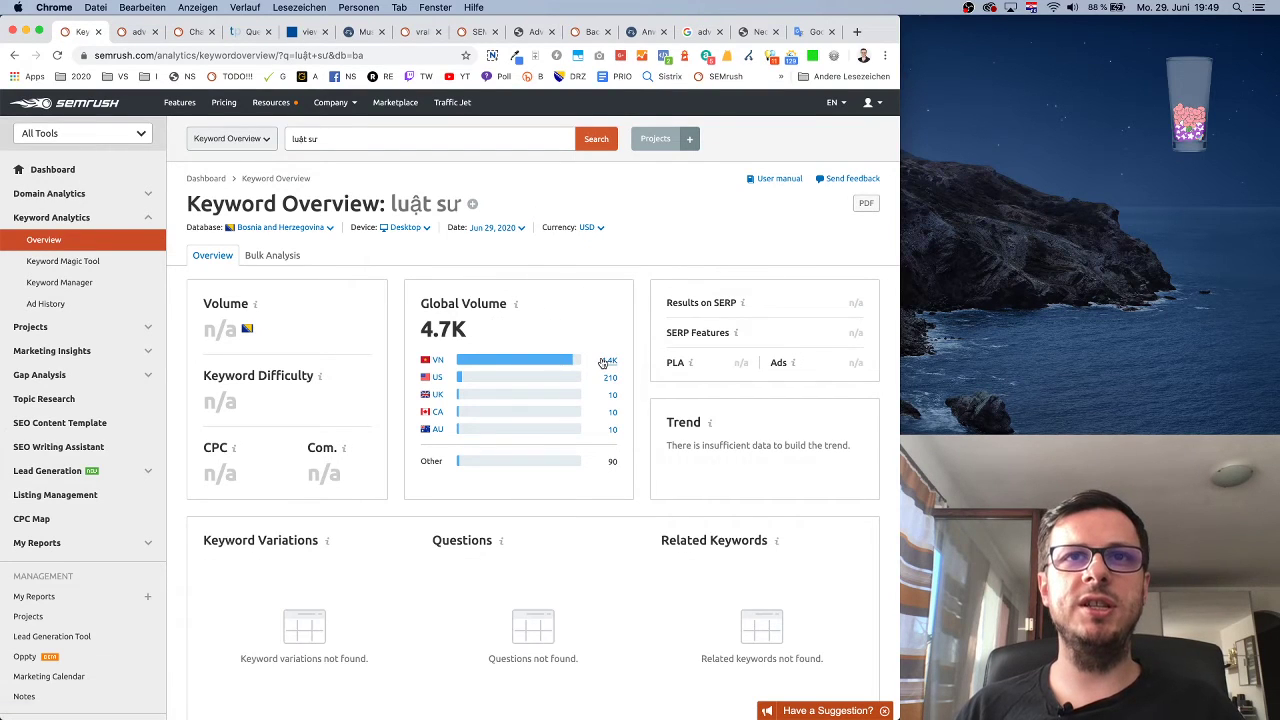
mouse_move(580, 398)
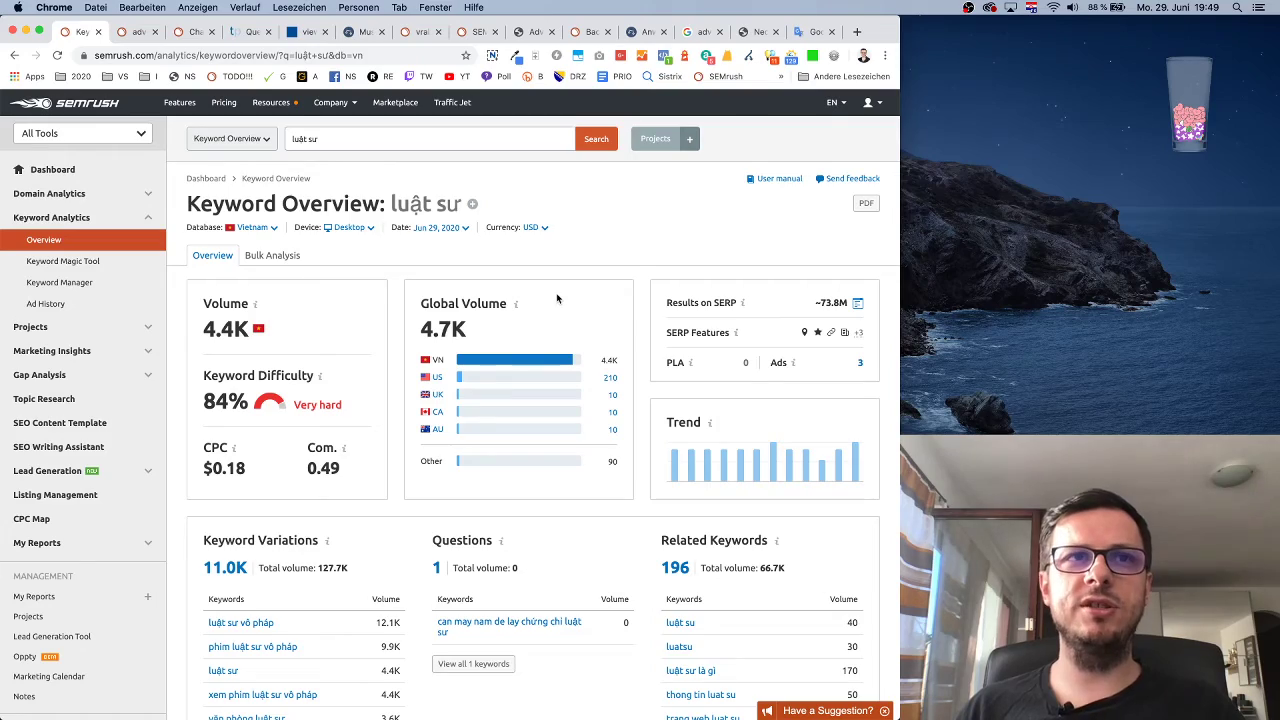
scroll(558, 298, down, 3)
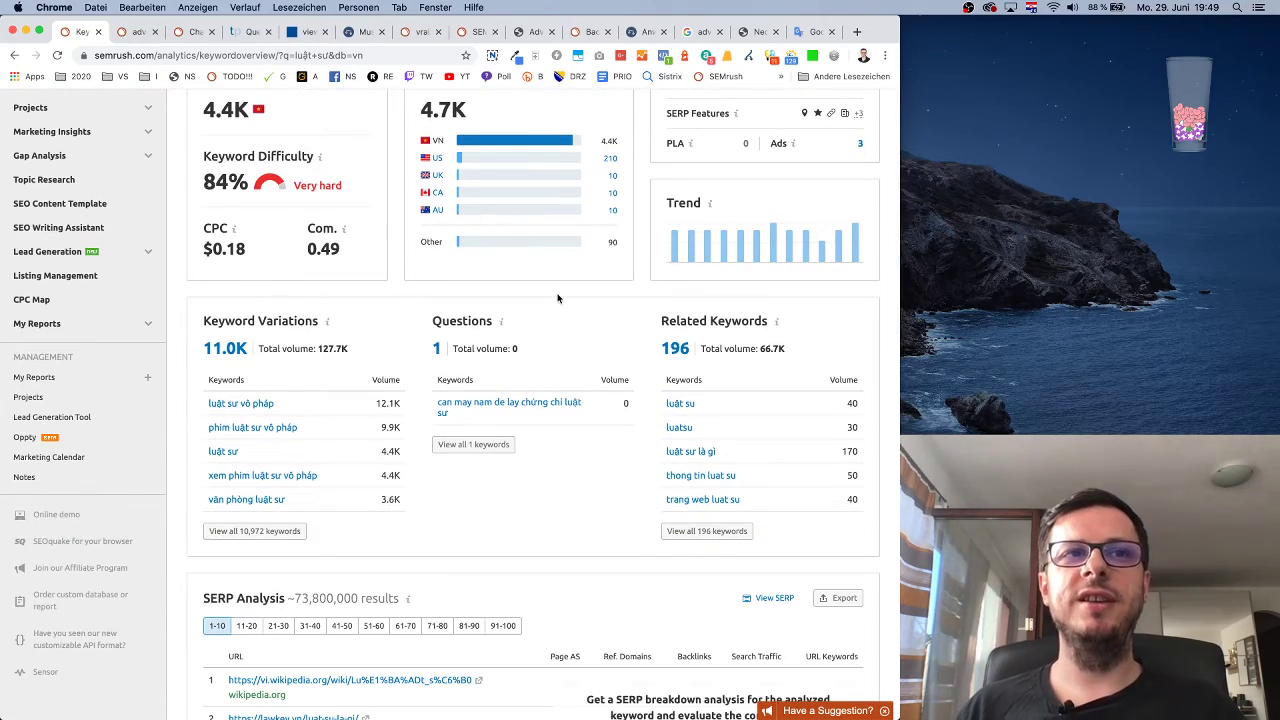